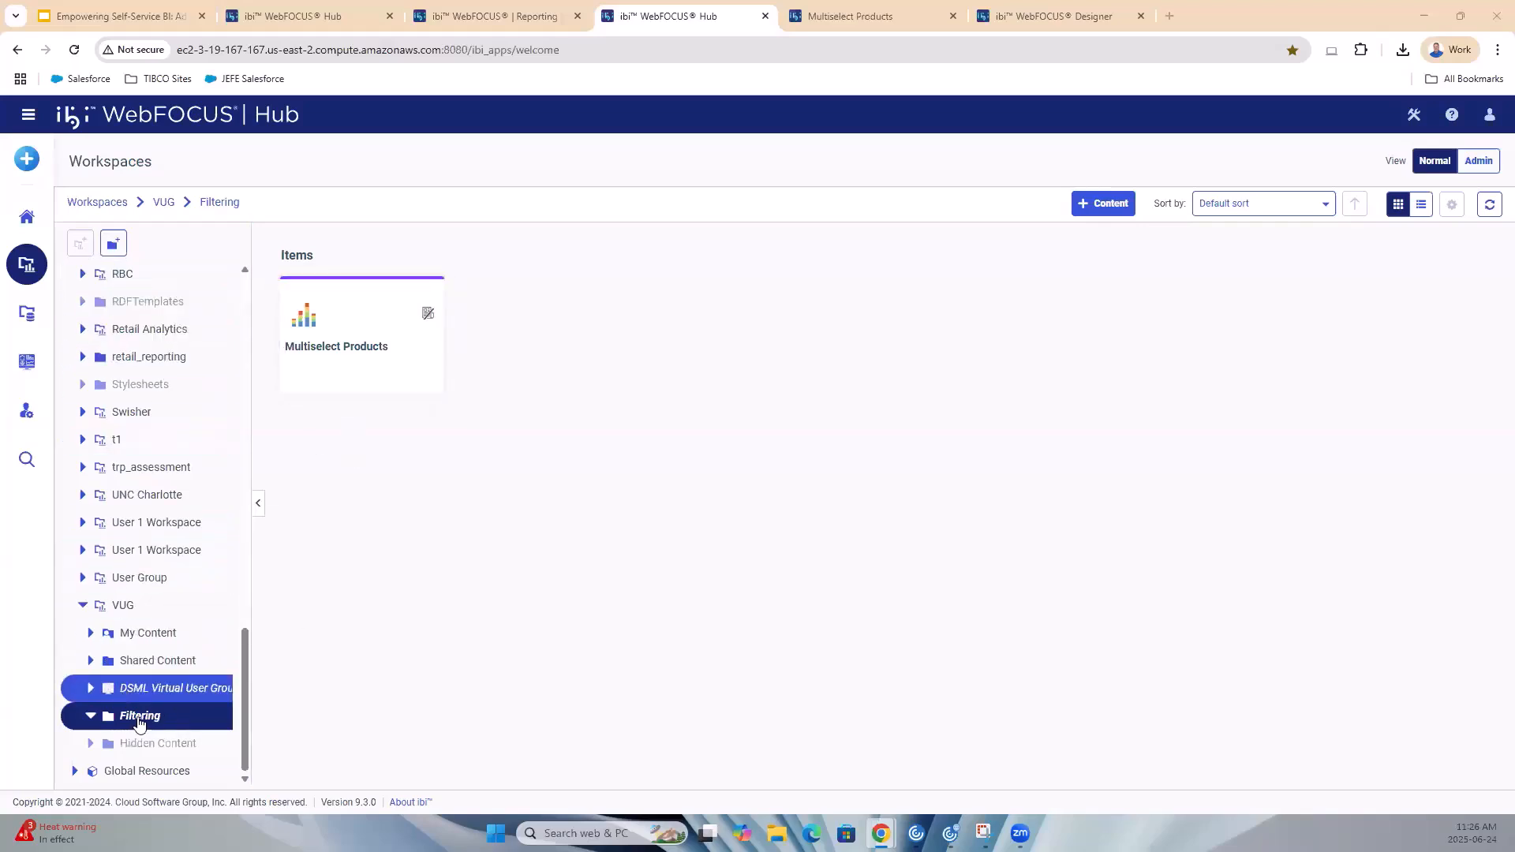
Start creating a new visualization in the VUG workspace's Filtering folder
scroll(160, 660, up, 2)
scroll(160, 661, down, 2)
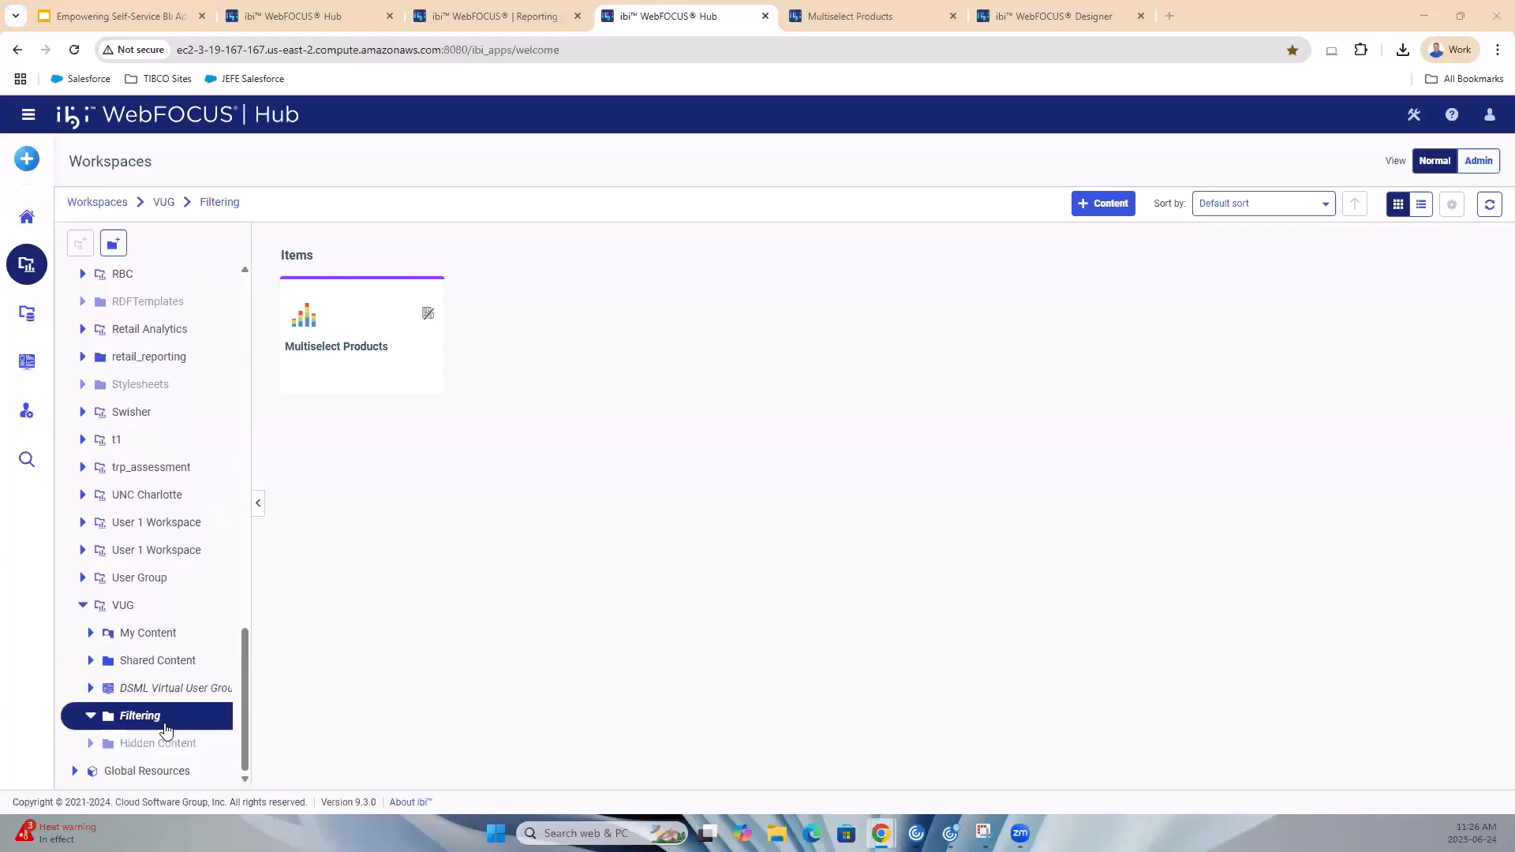
click(26, 159)
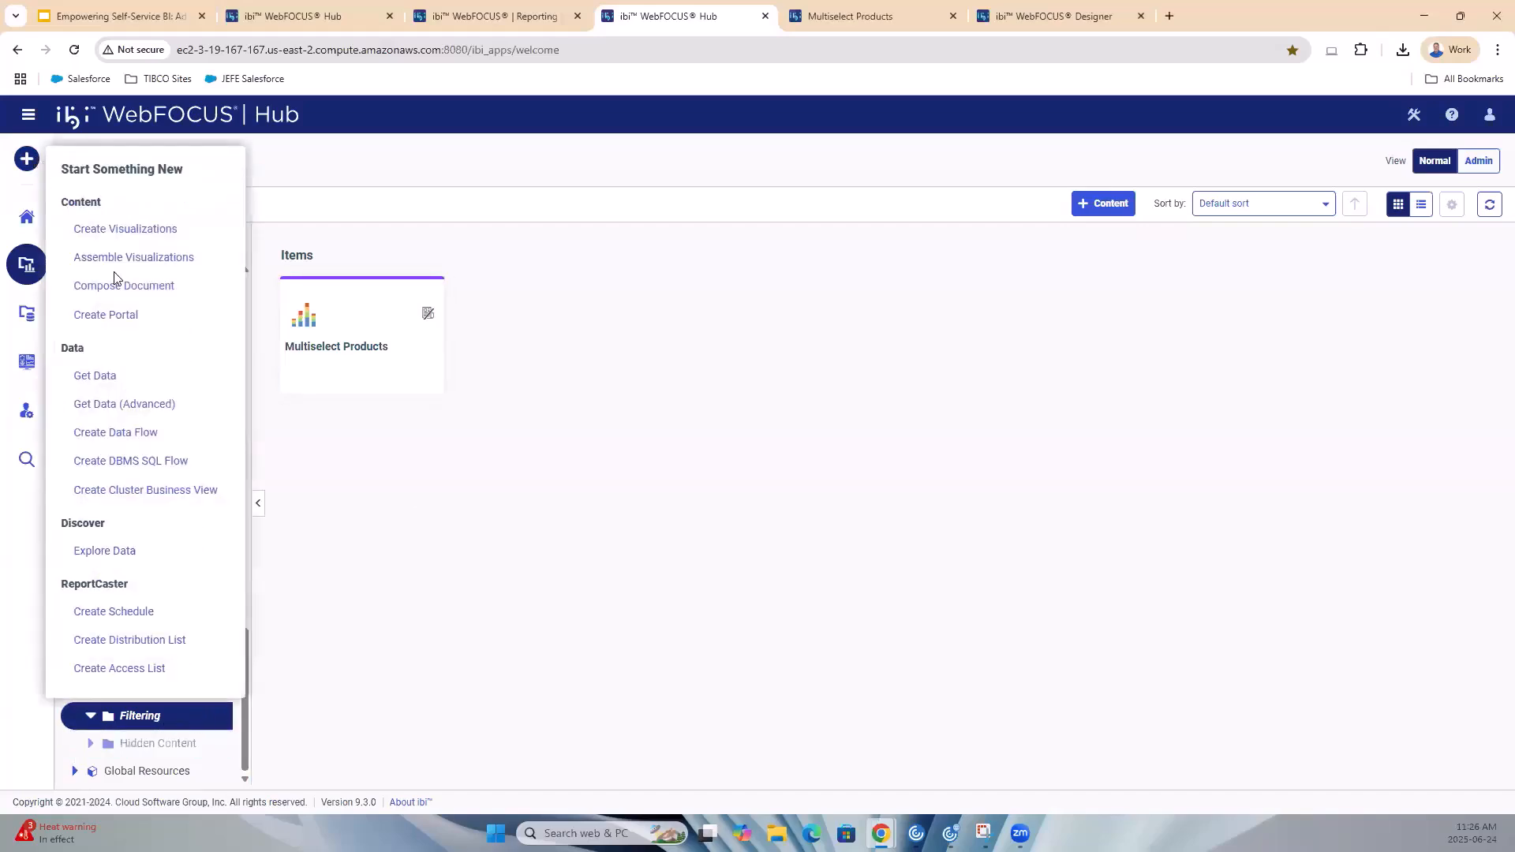
click(131, 229)
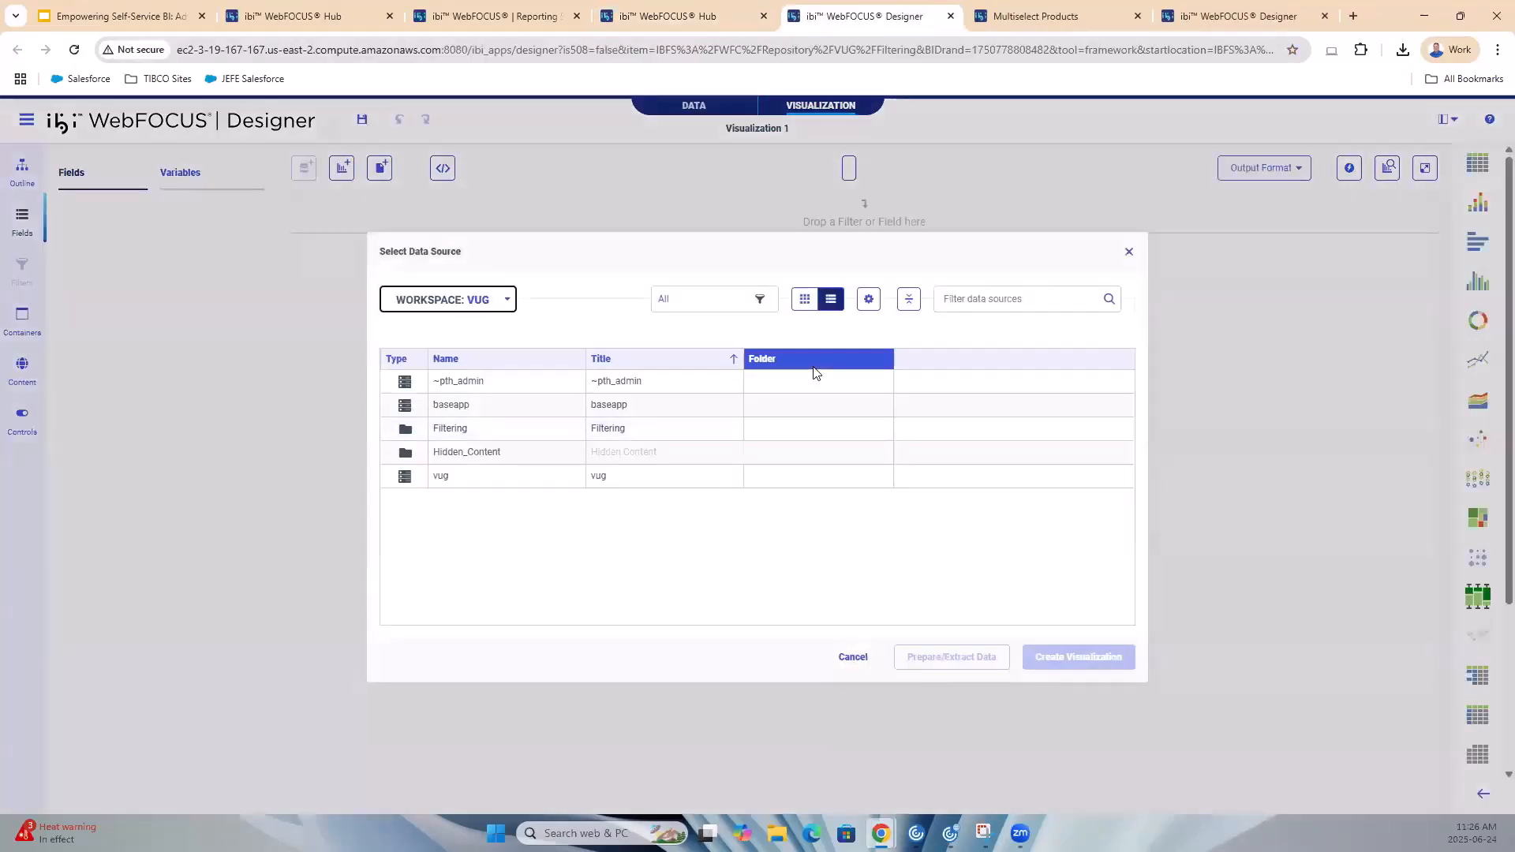
Choose wf_retail_lite.mas from the wf_retail folder under ~pth_admin as the data source and create the visualization
double_click(490, 382)
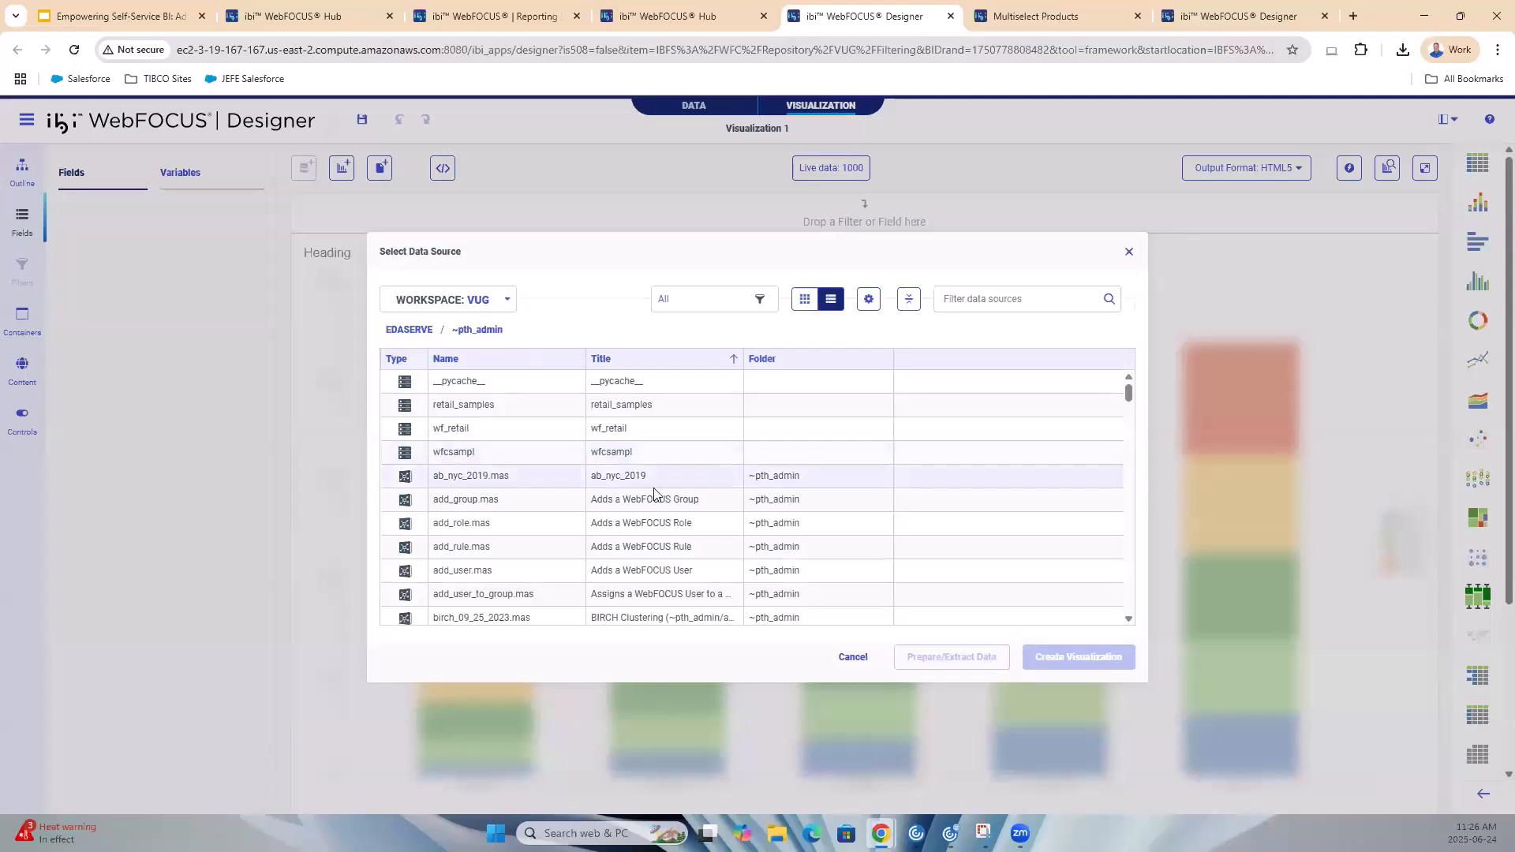
double_click(474, 431)
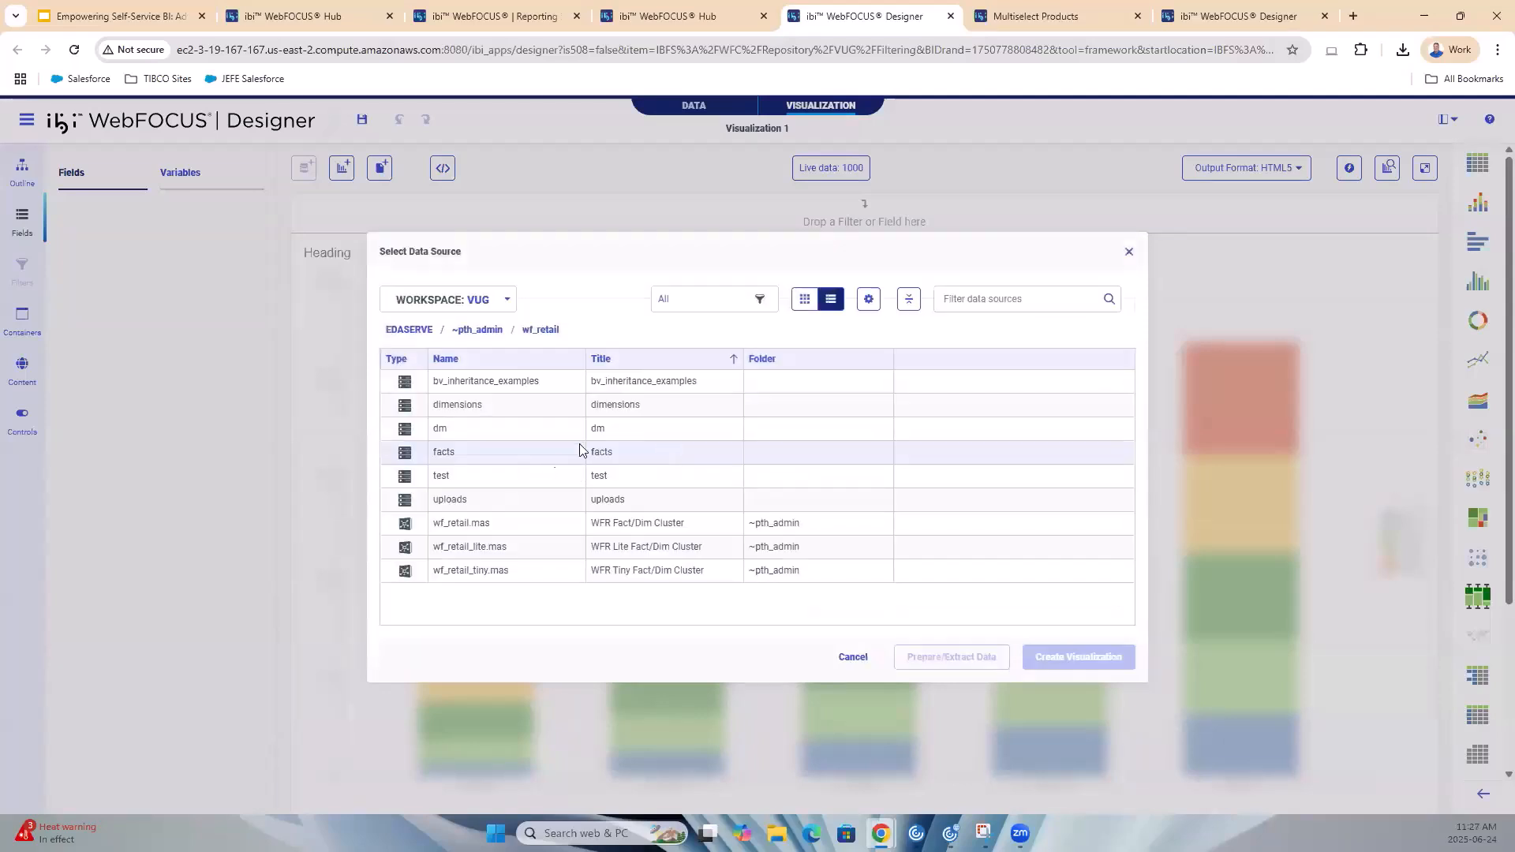
click(491, 553)
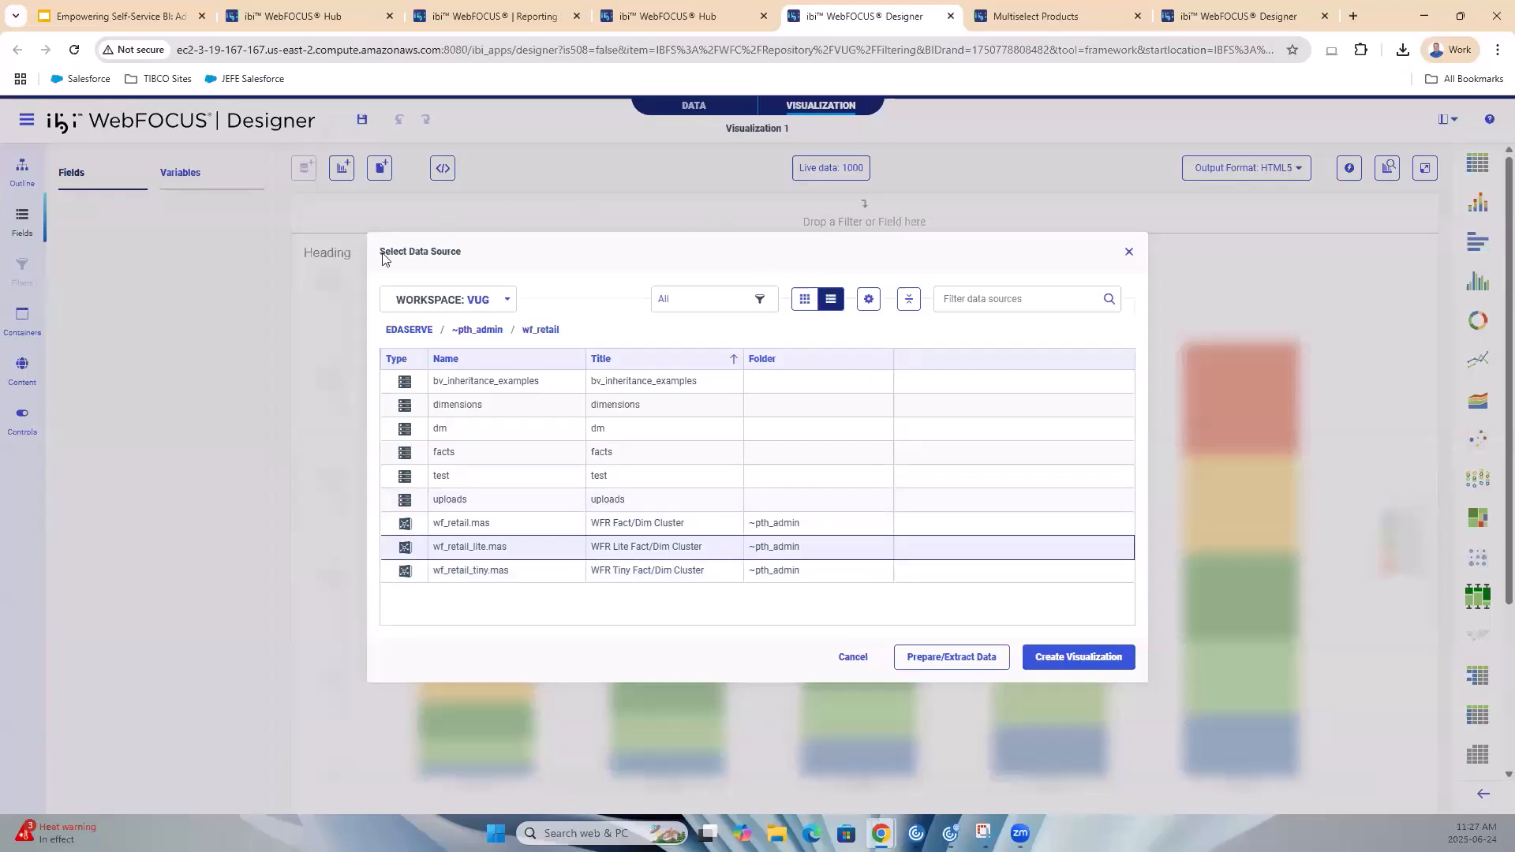
click(1102, 672)
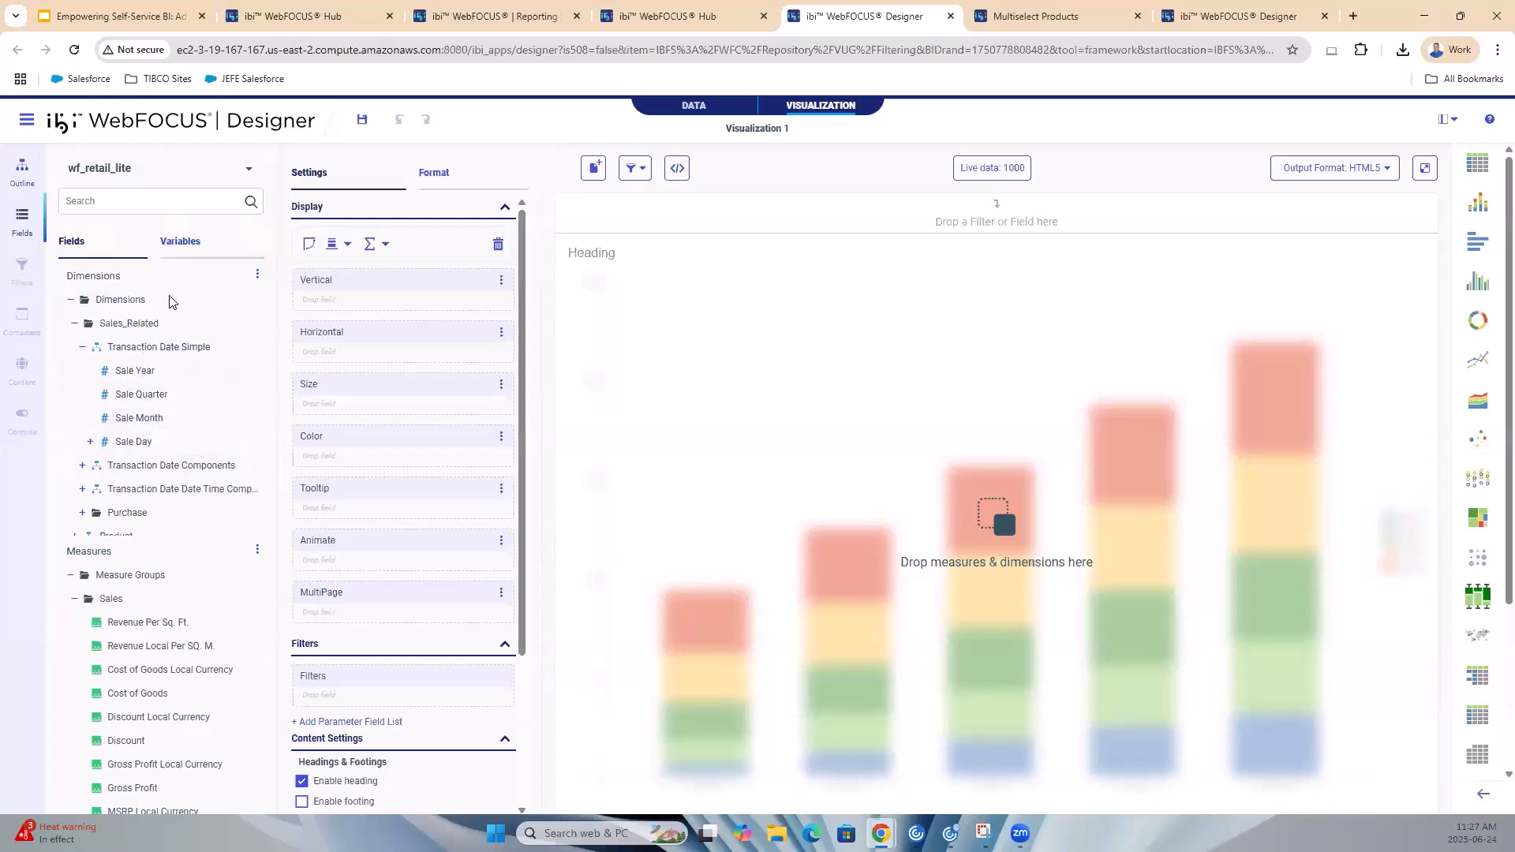
Examine the predefined query filters of wf_retail_lite, including those under Geography Customer and Geography Store
click(201, 247)
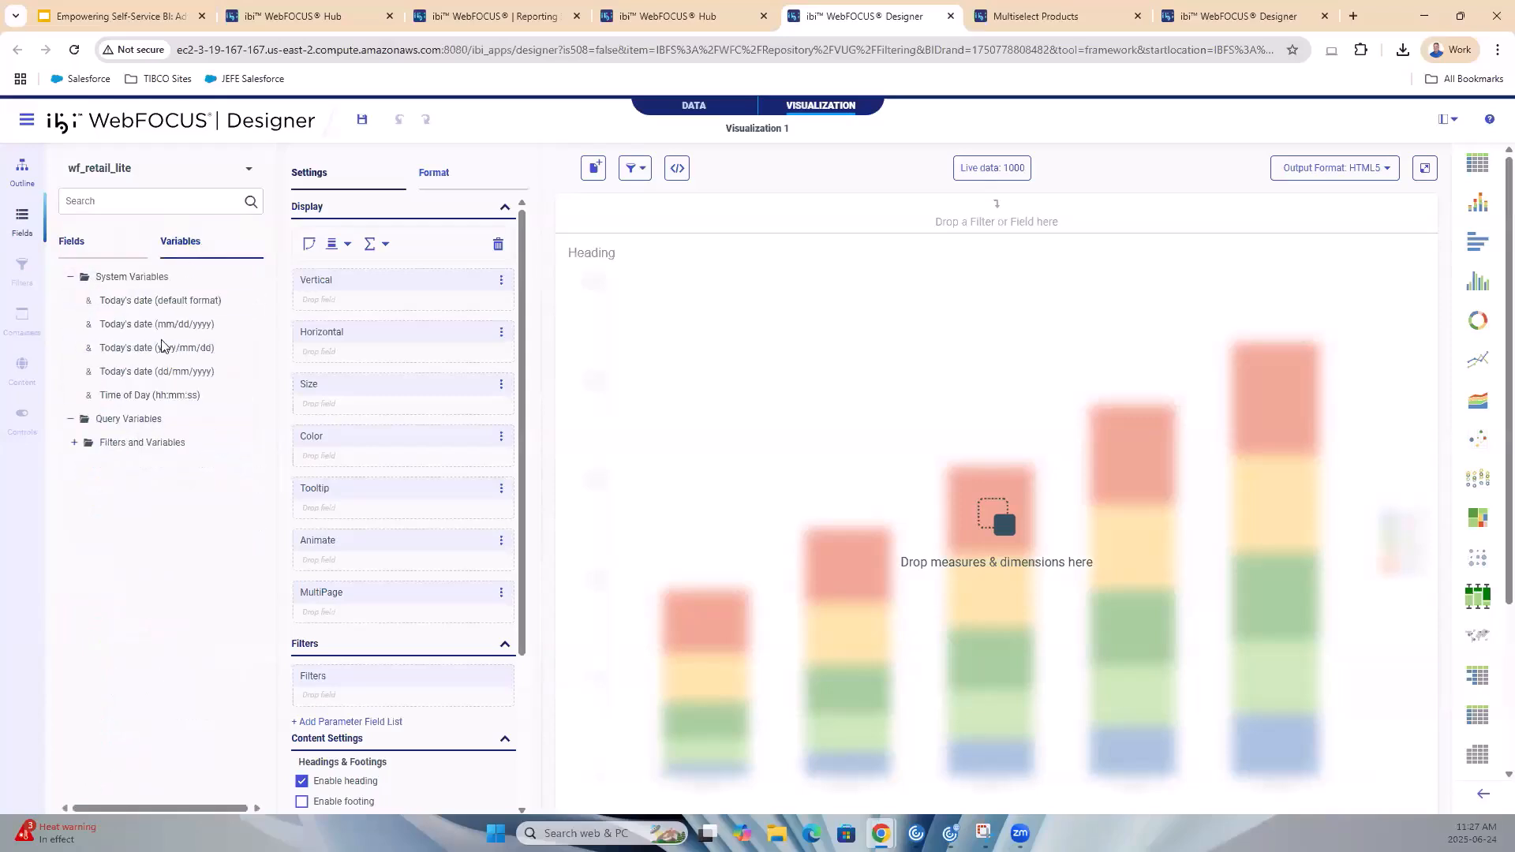
click(88, 448)
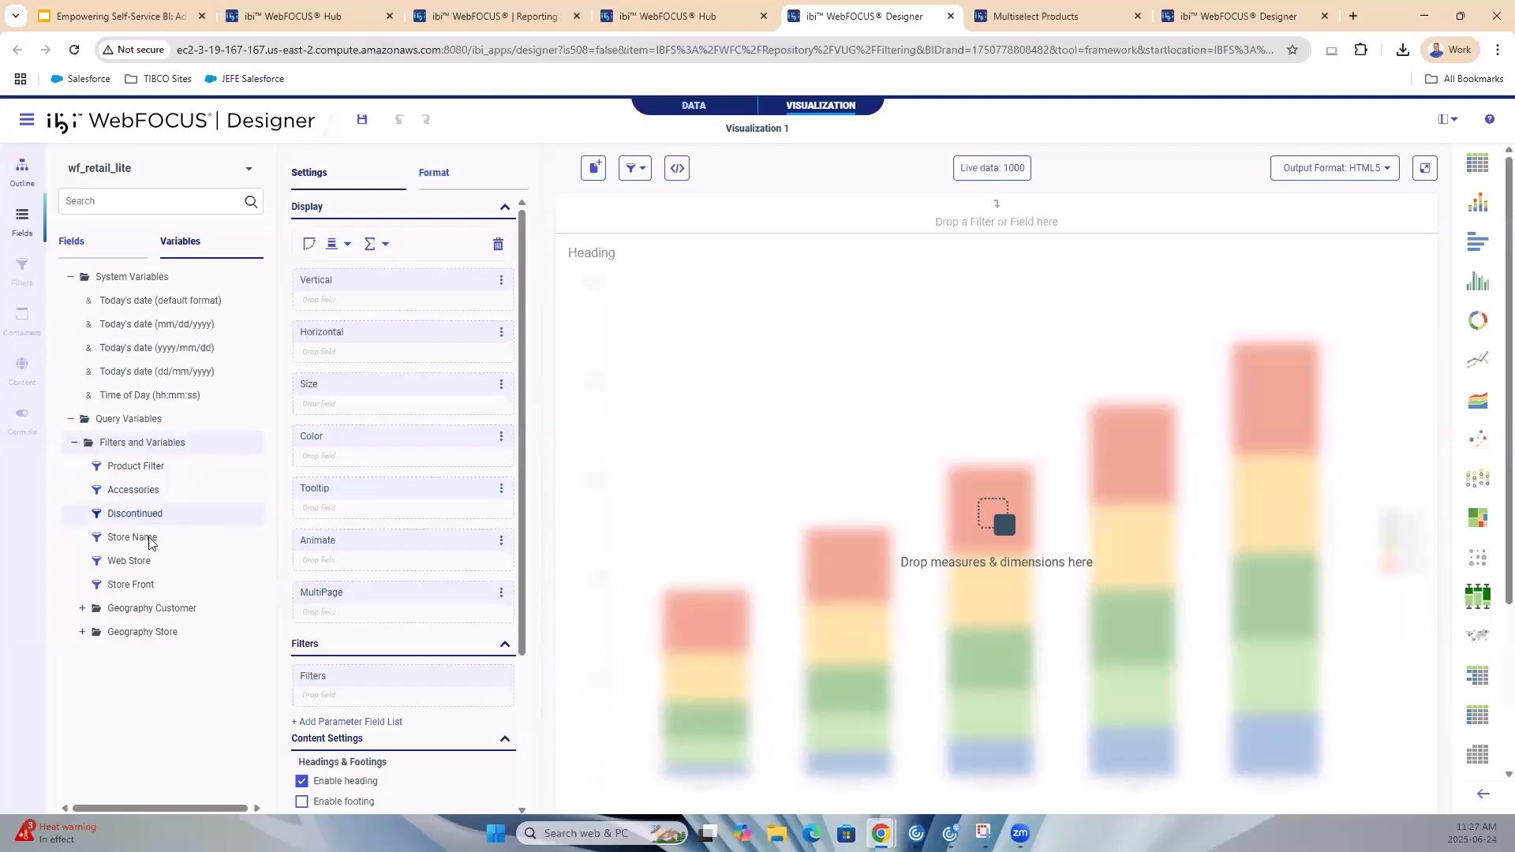
click(82, 609)
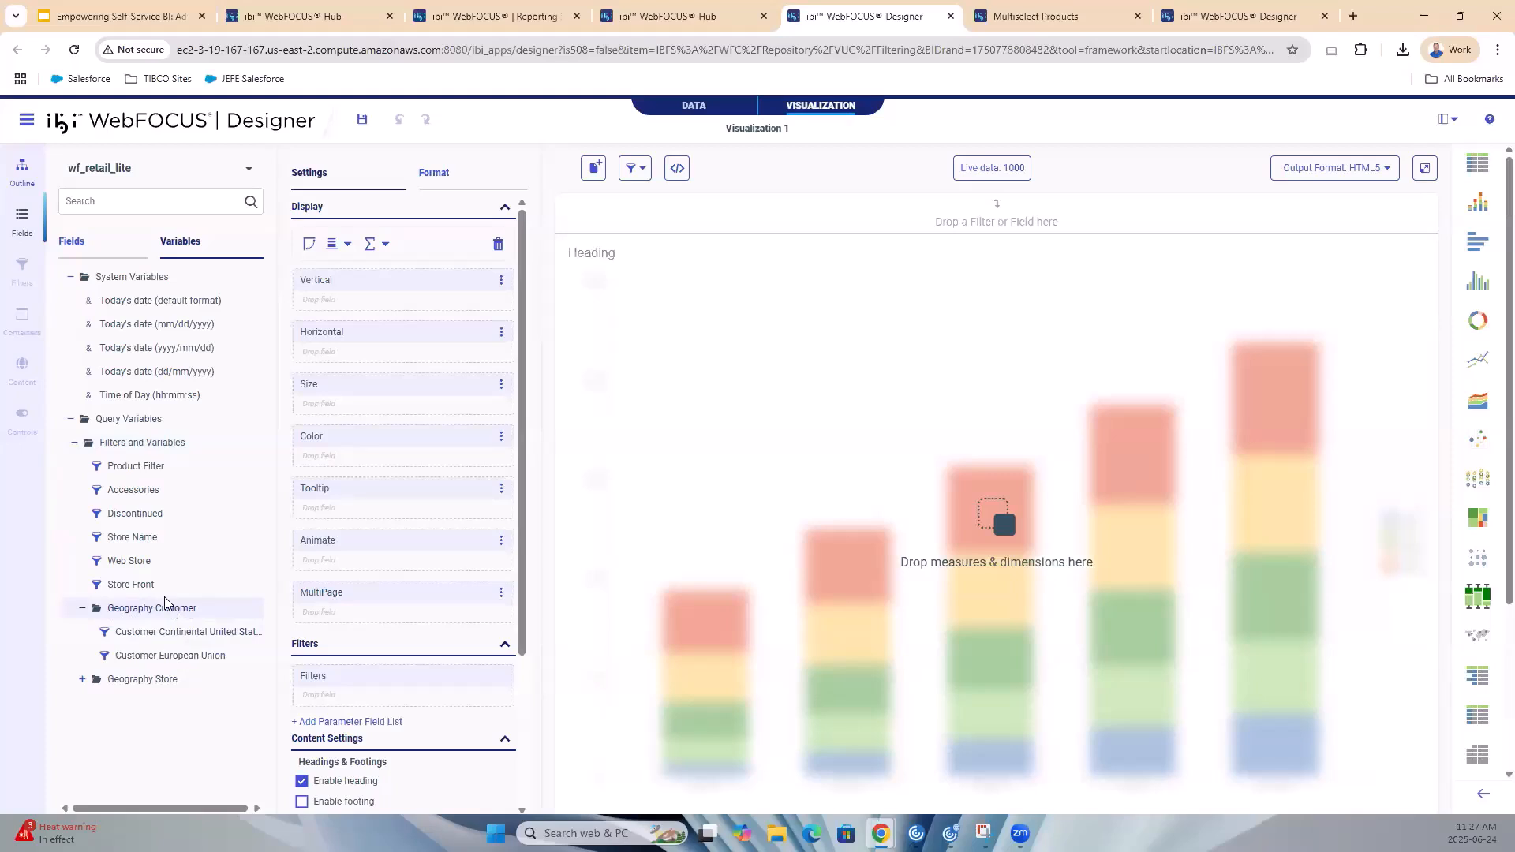
click(83, 680)
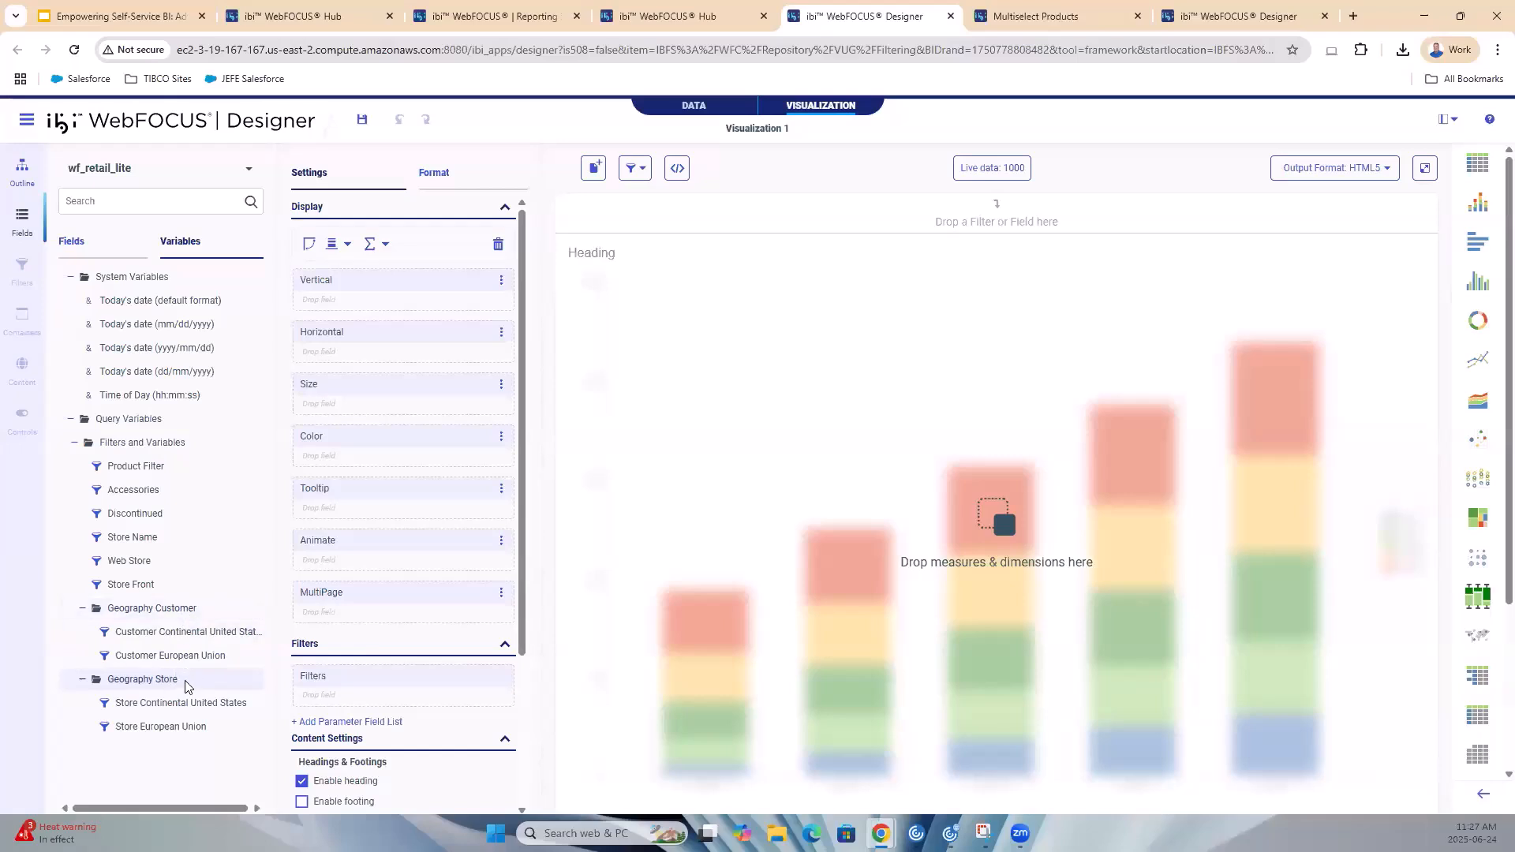
click(73, 445)
Build the bar chart with the Product dimension's Model on the horizontal axis and Gross Profit on the vertical axis
click(71, 241)
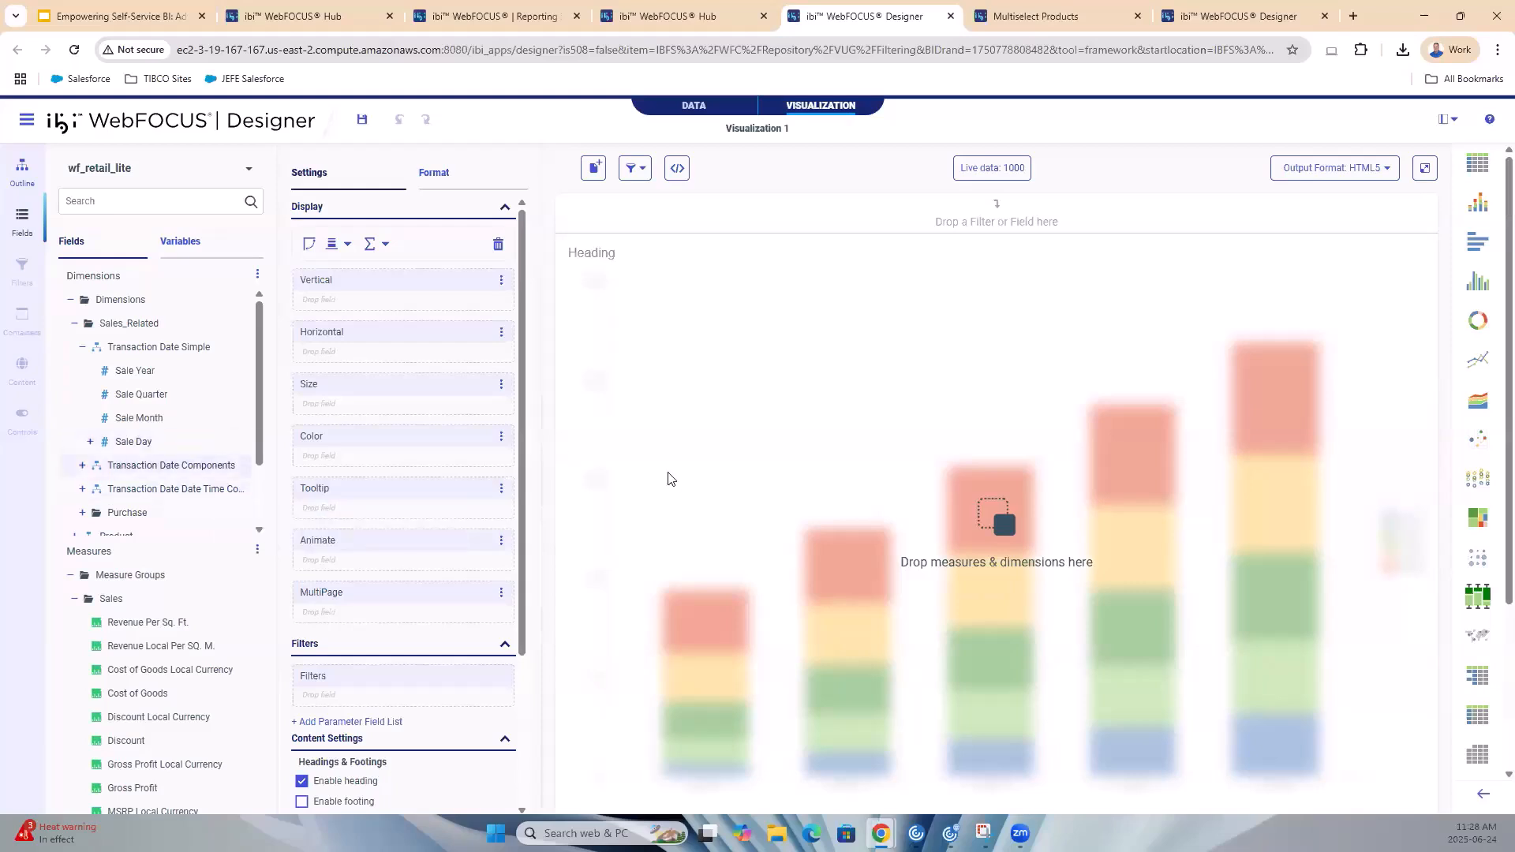
scroll(79, 462, down, 1)
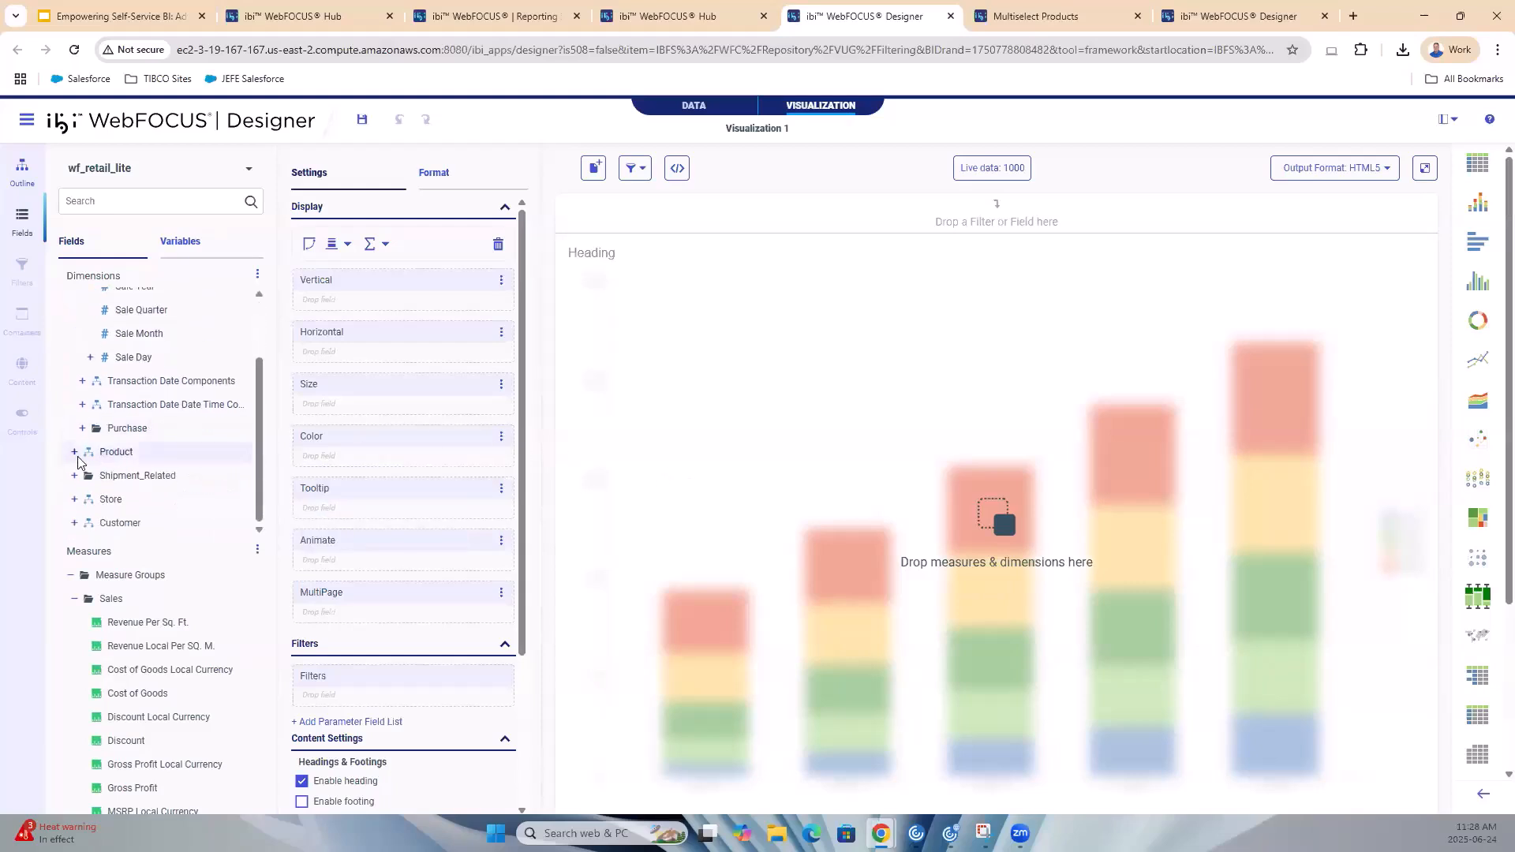
click(75, 453)
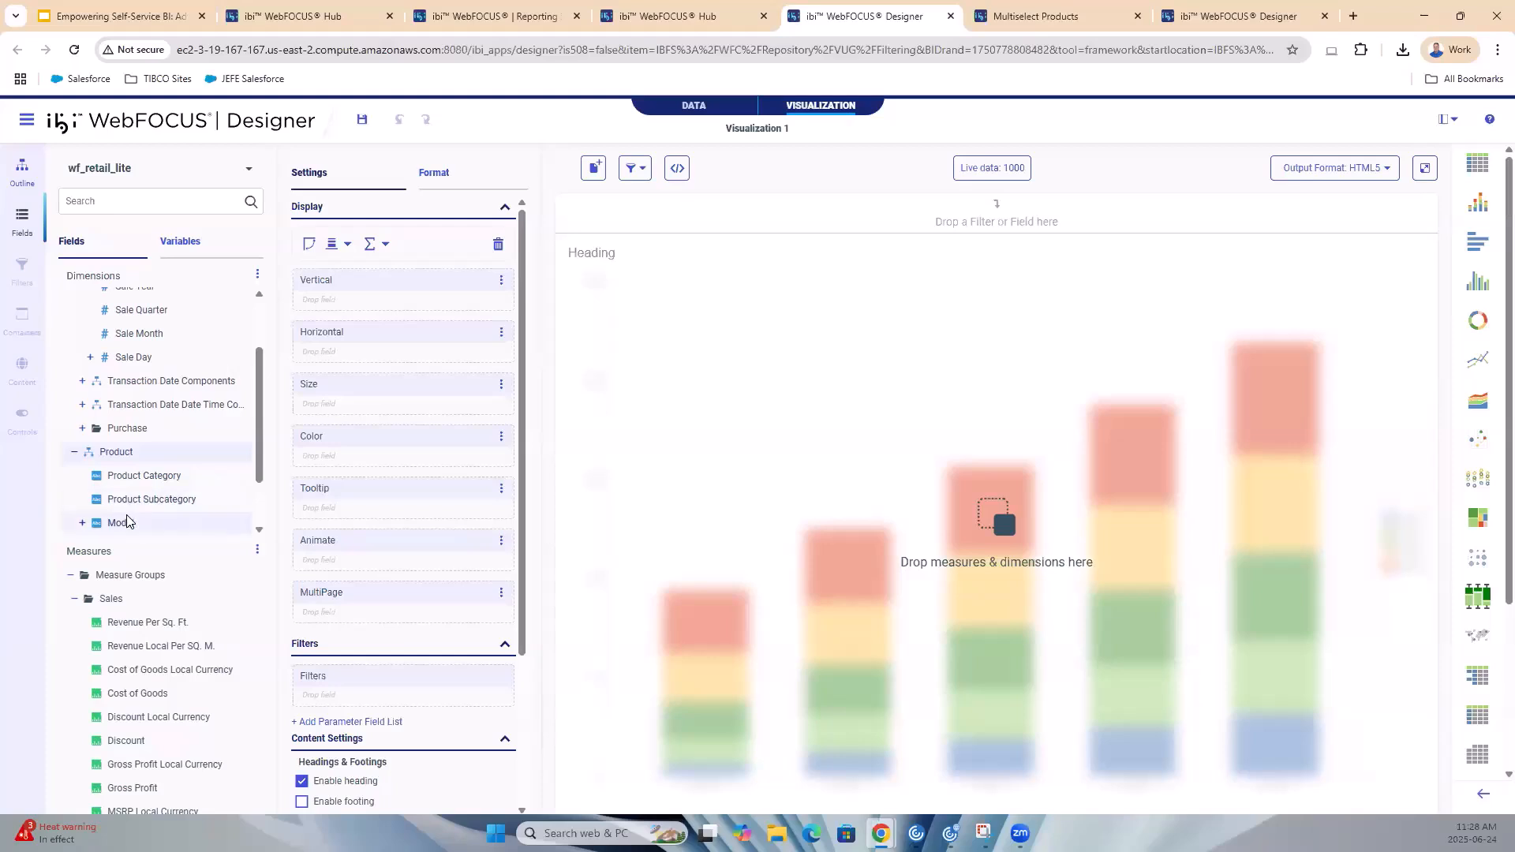
drag(126, 524, 813, 600)
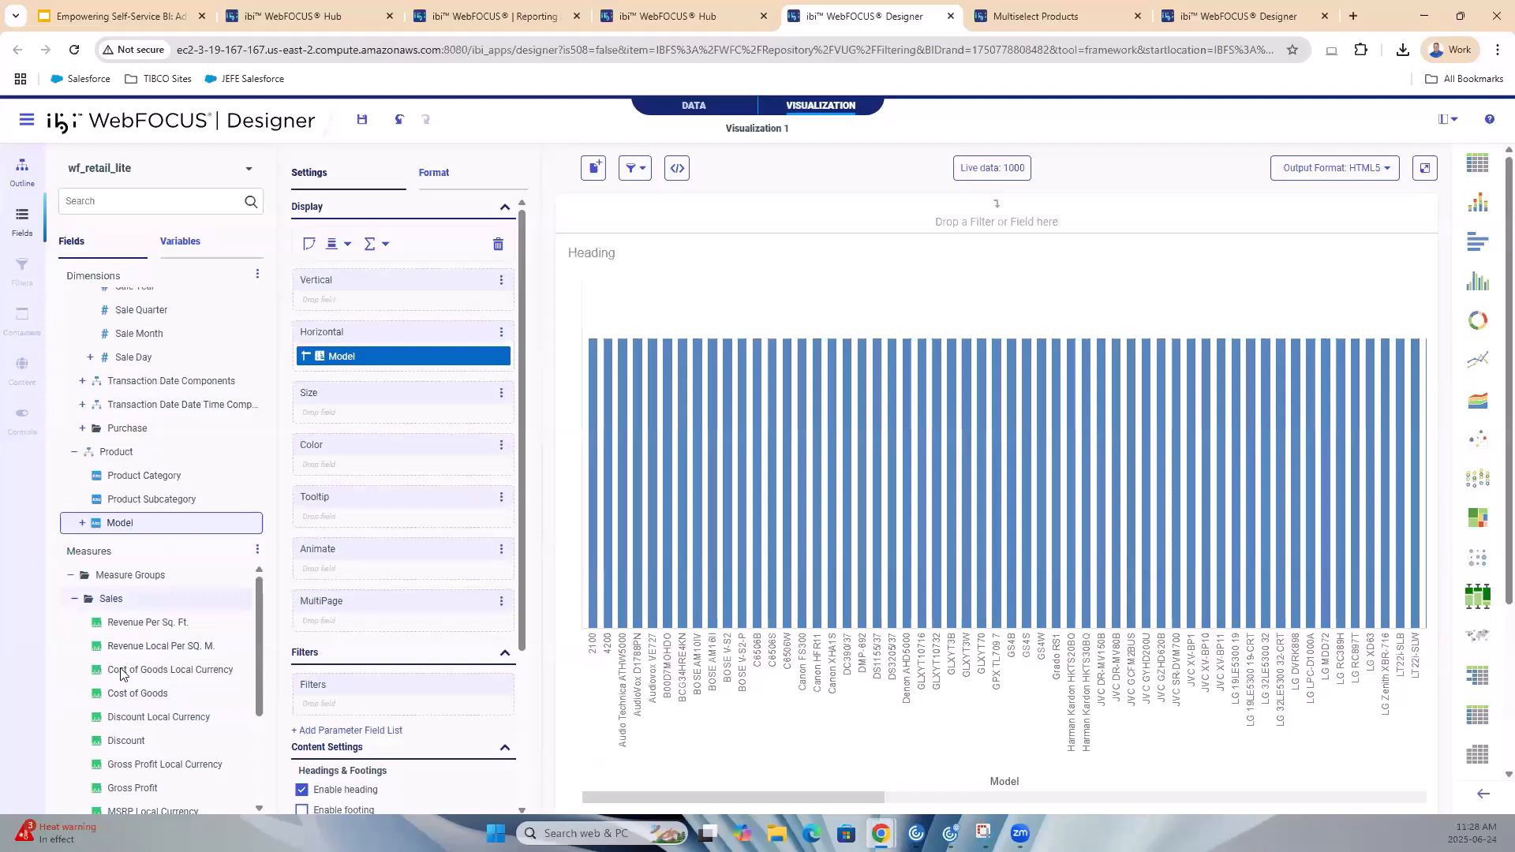
scroll(138, 623, down, 2)
click(131, 638)
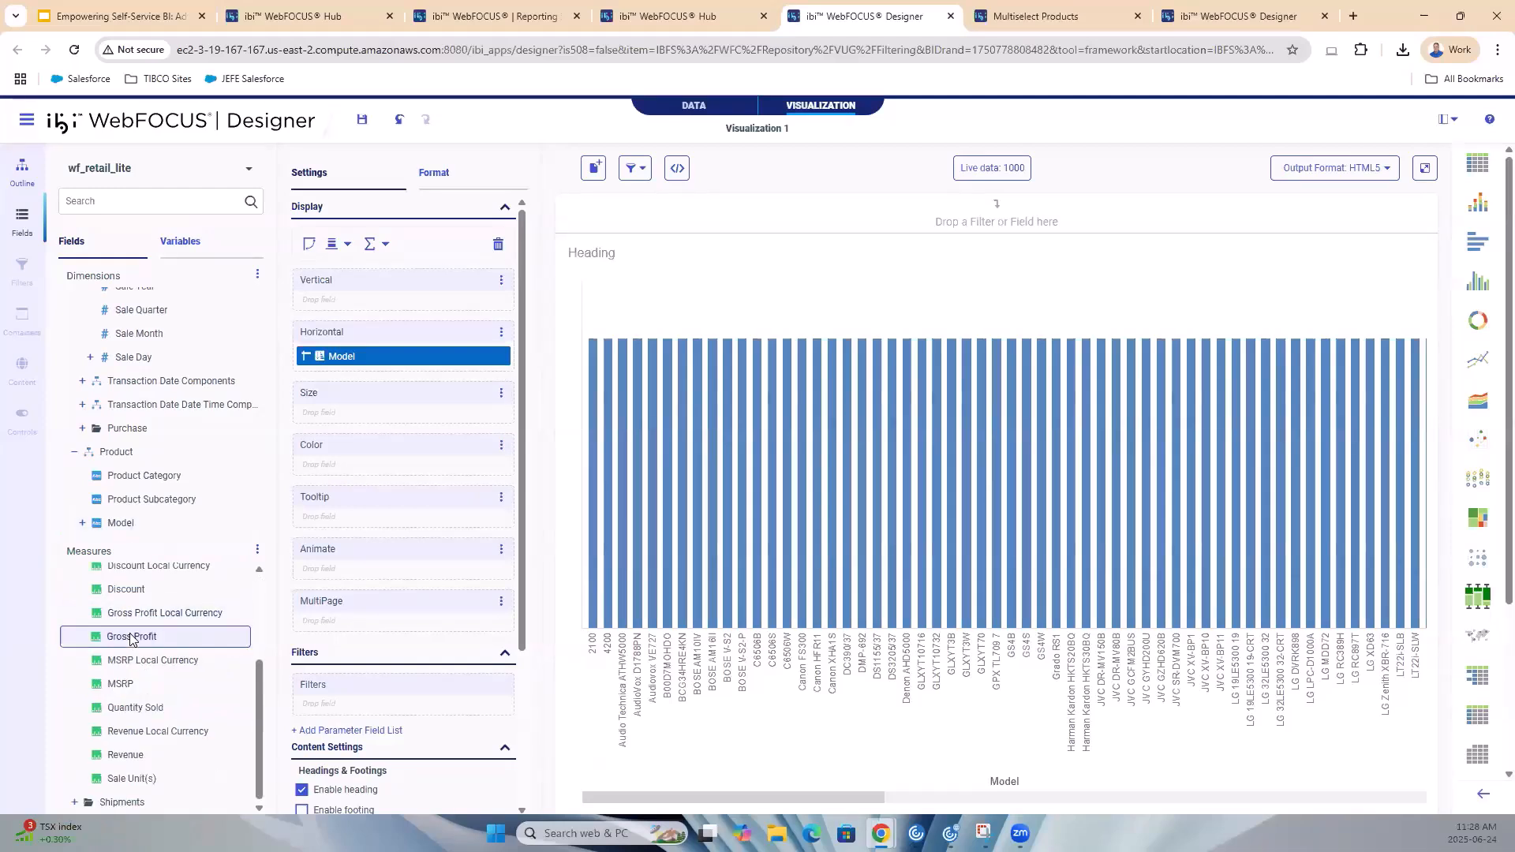
drag(131, 639, 849, 245)
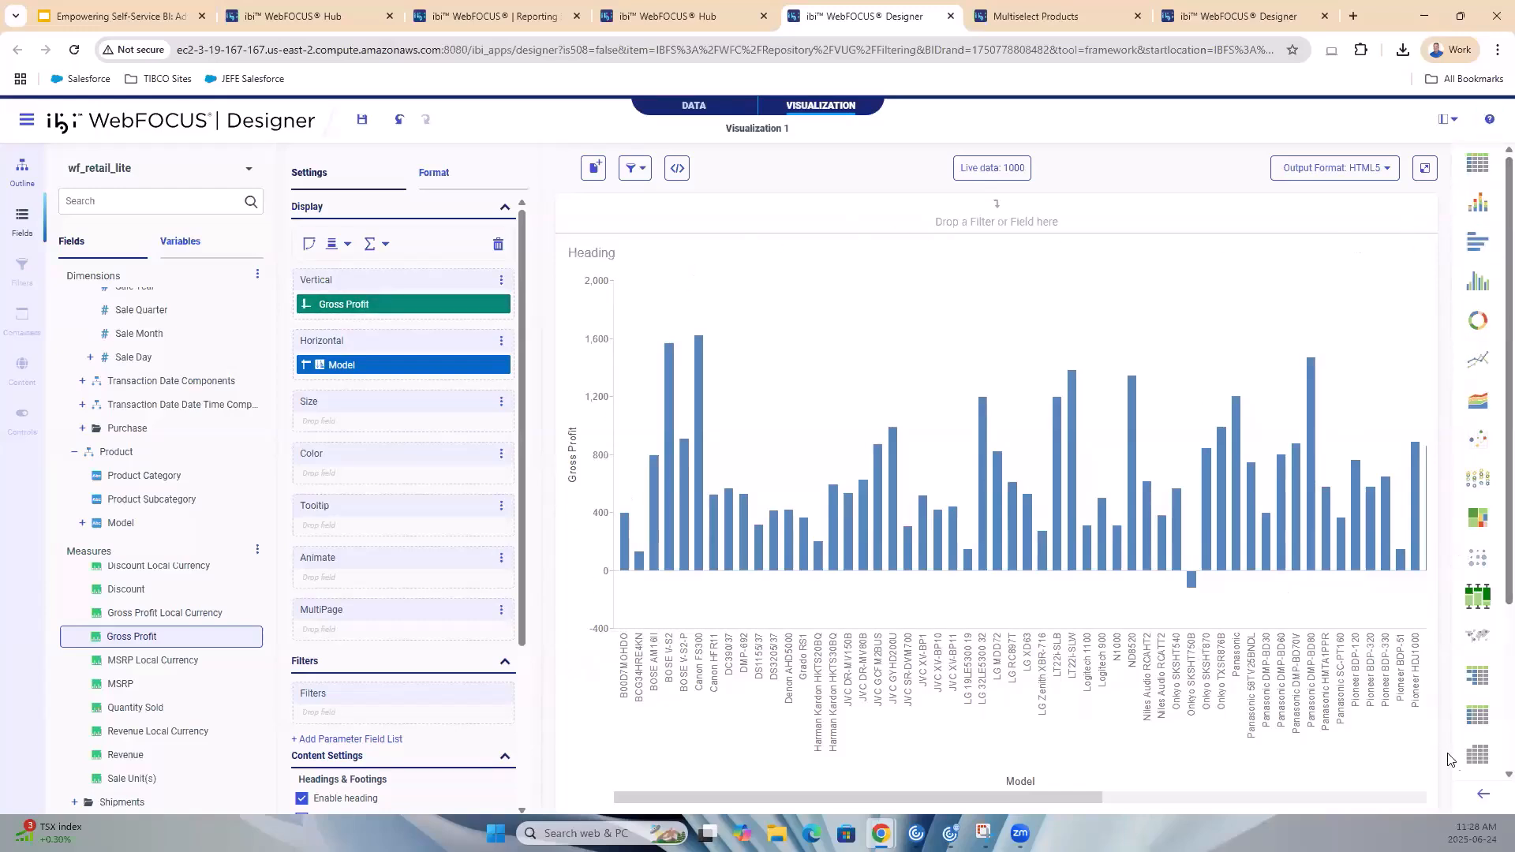
Review the full gallery of common, report, business and custom chart types, and collapse it again
click(1478, 796)
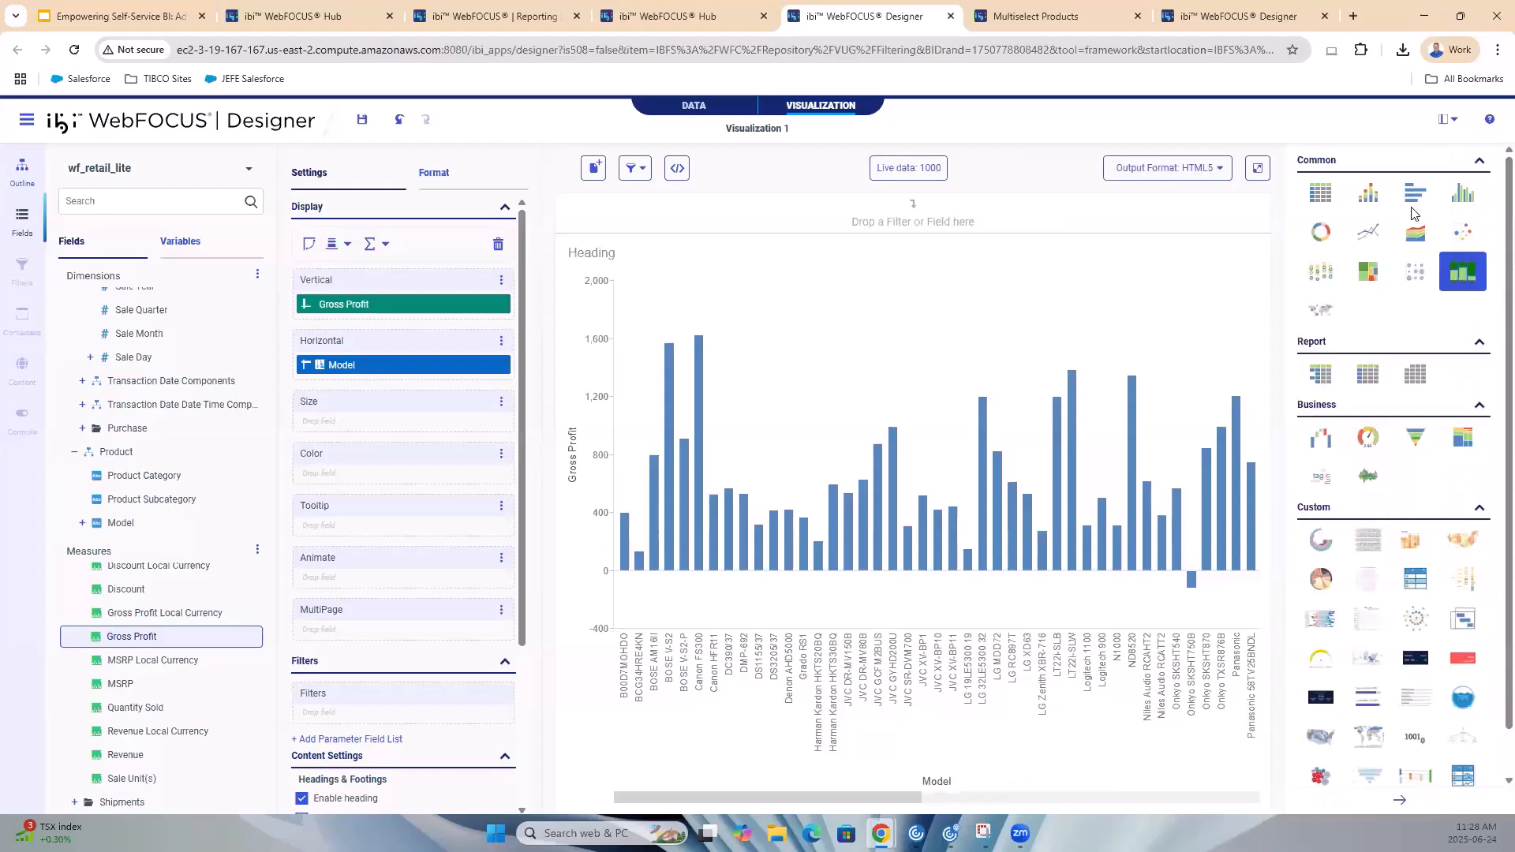
scroll(1415, 374, down, 1)
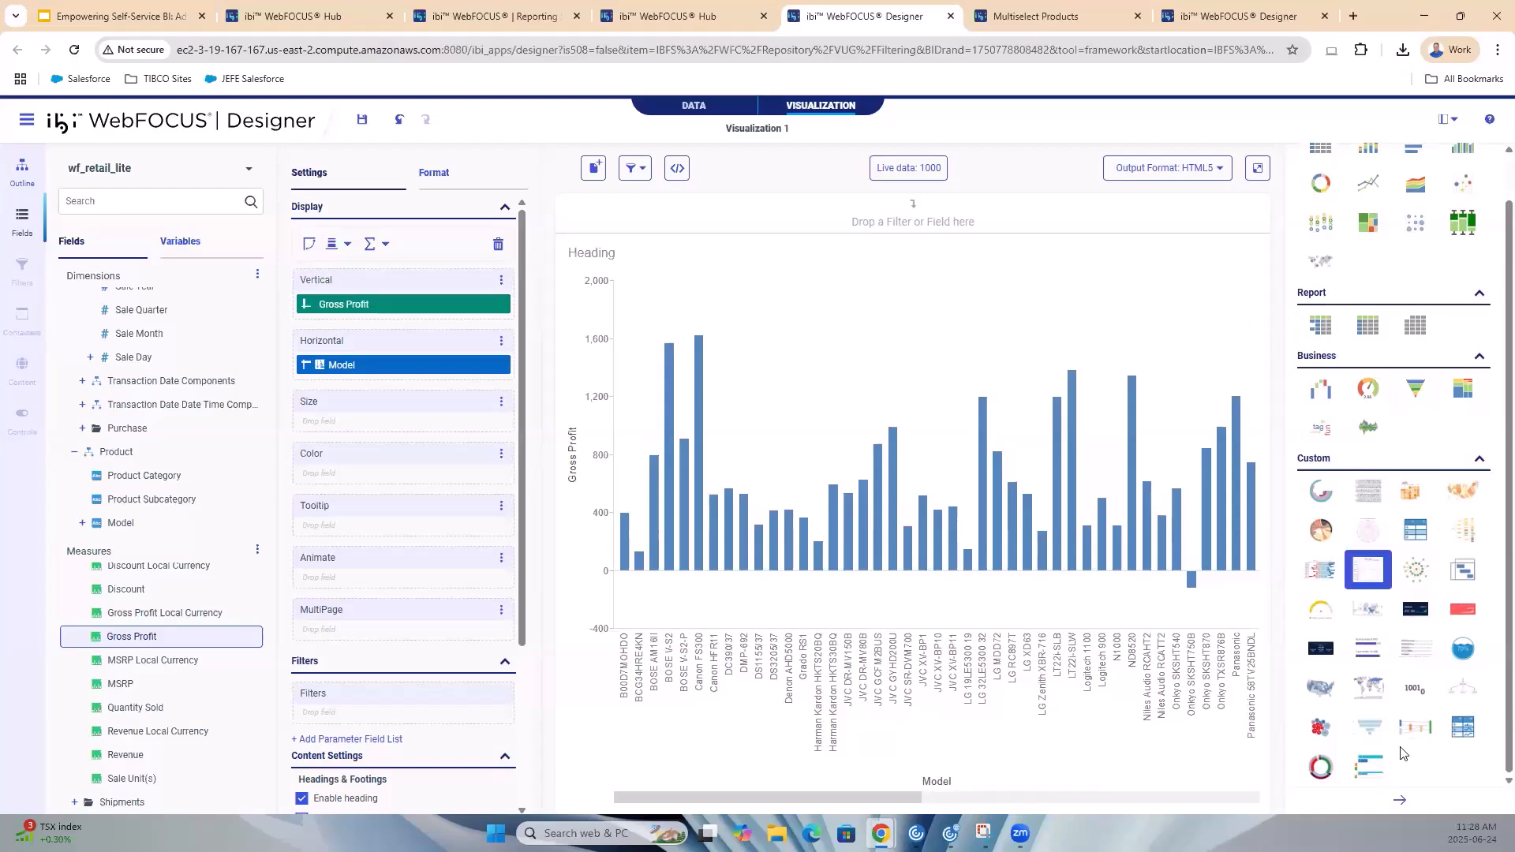
click(1405, 803)
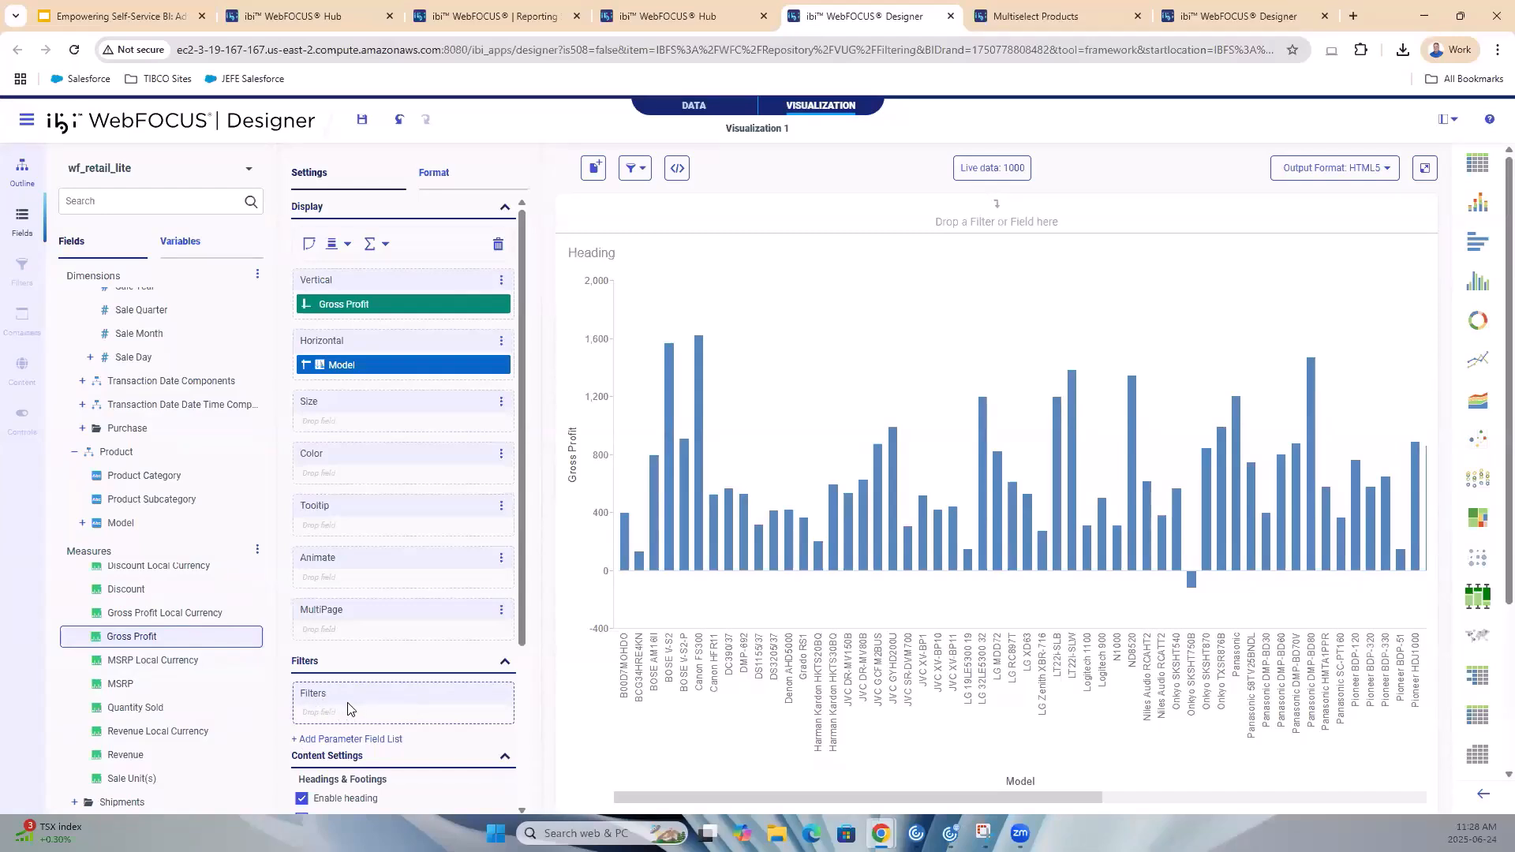
Add a fixed Product Category filter that keeps only Camcorder, picked from the values loaded from the data
drag(134, 483, 344, 699)
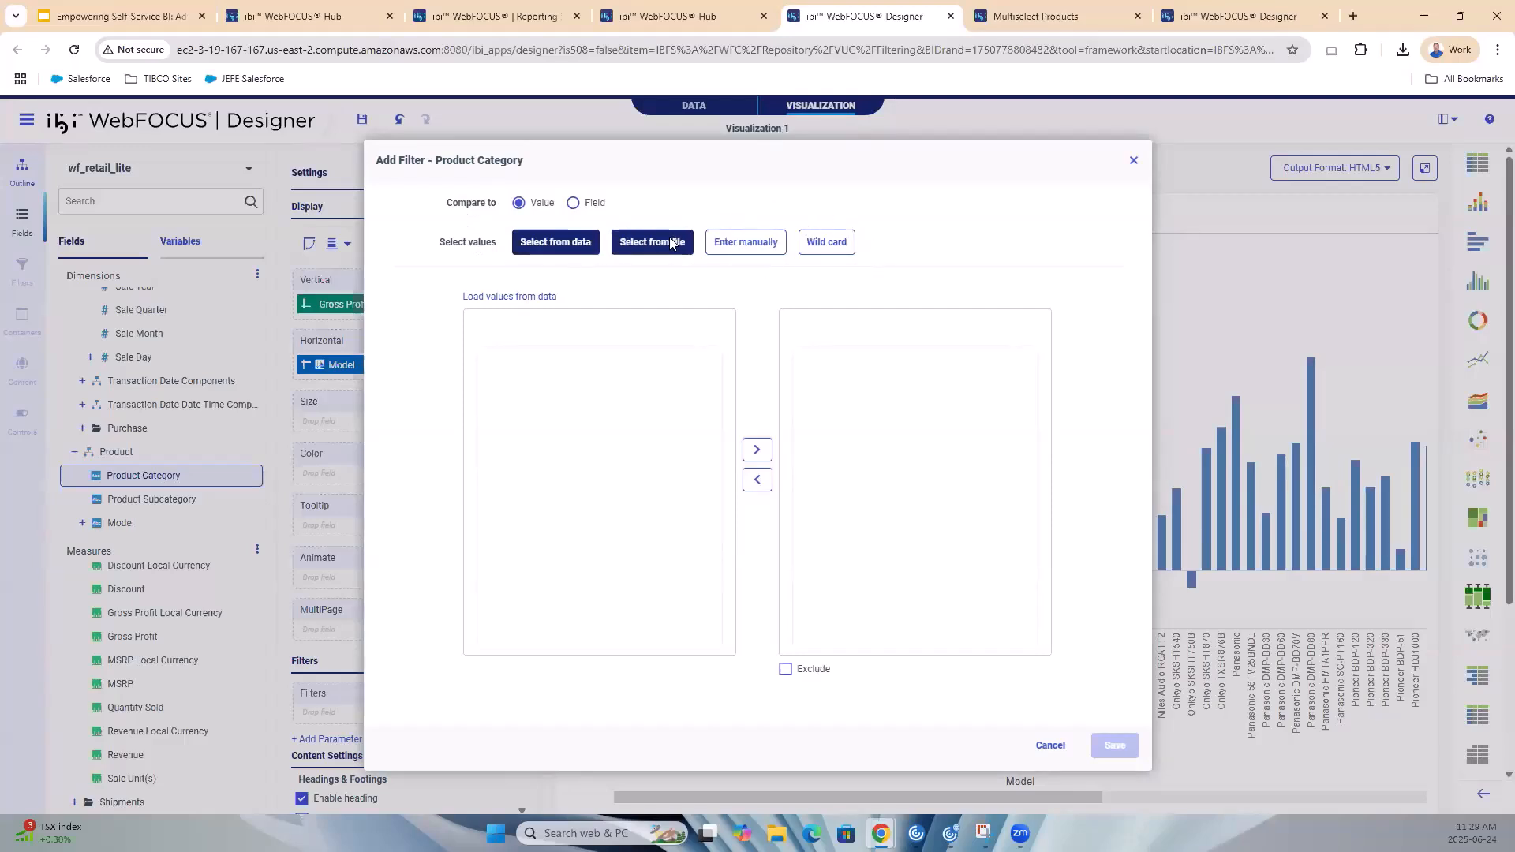
click(529, 298)
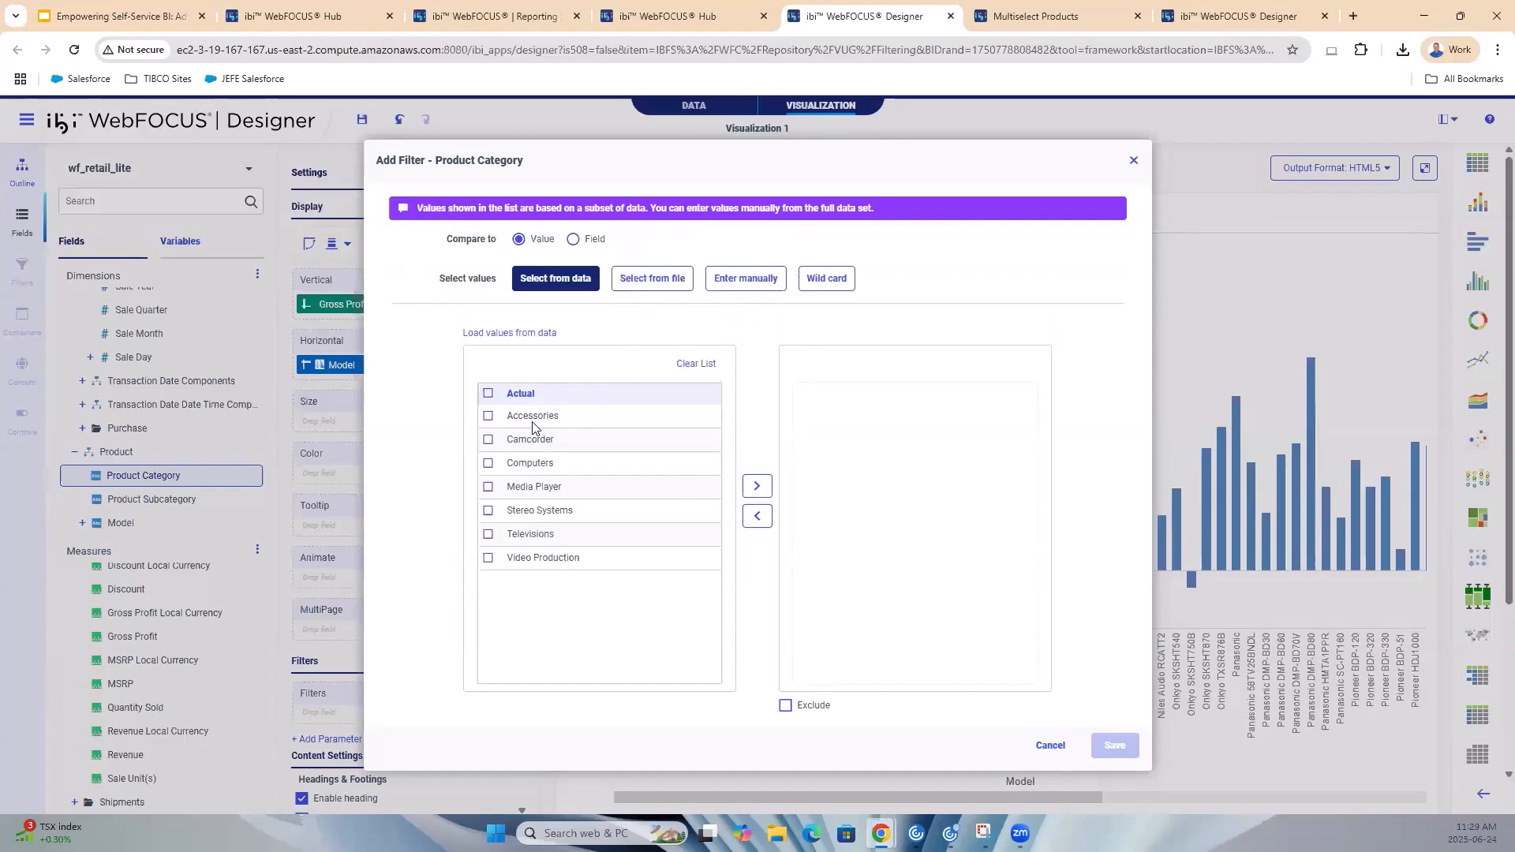
click(488, 442)
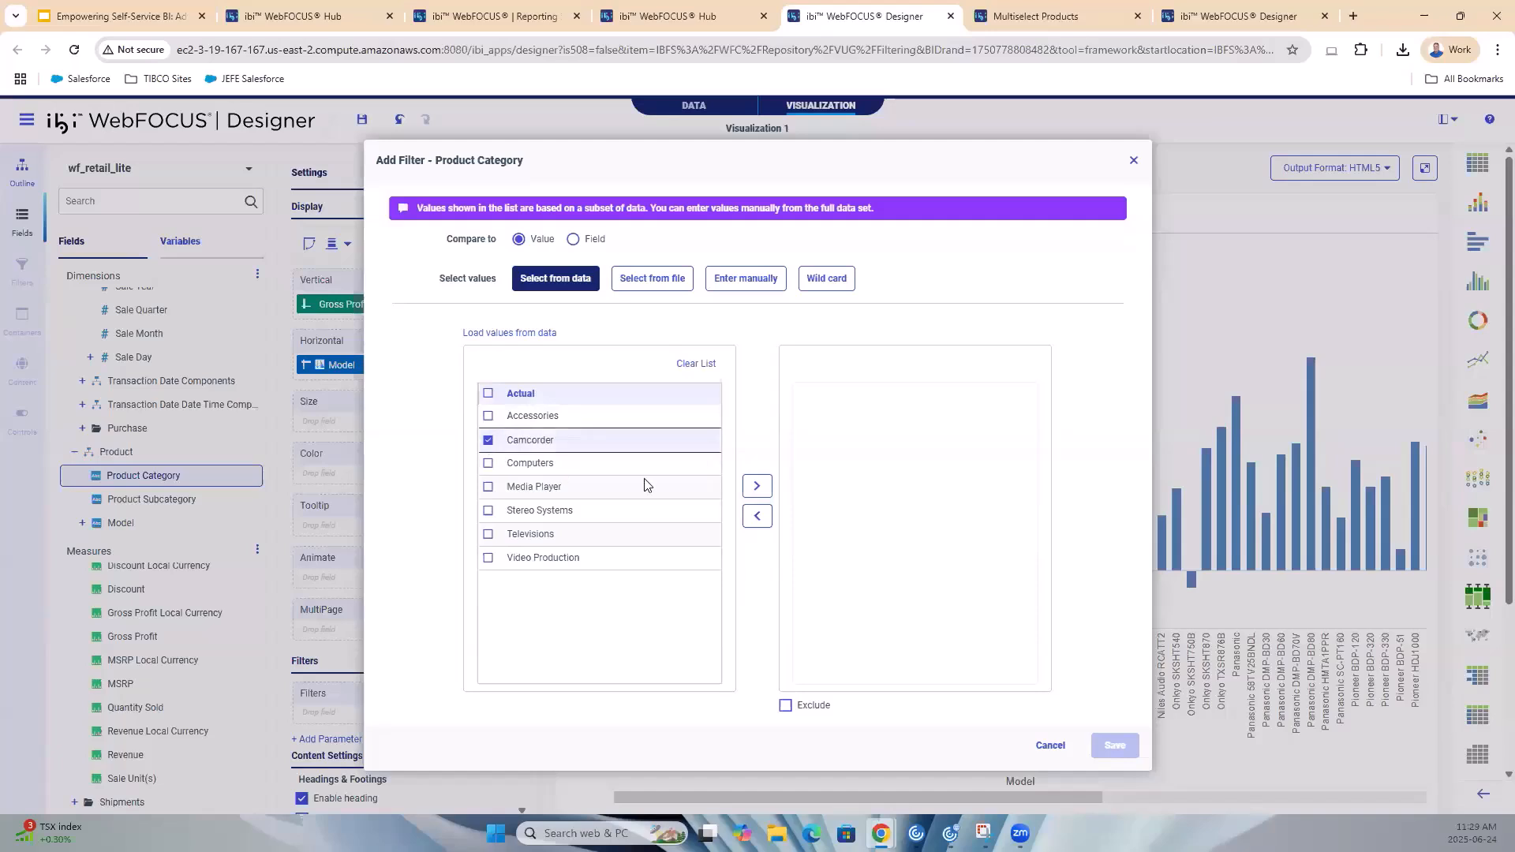
click(761, 486)
click(1115, 746)
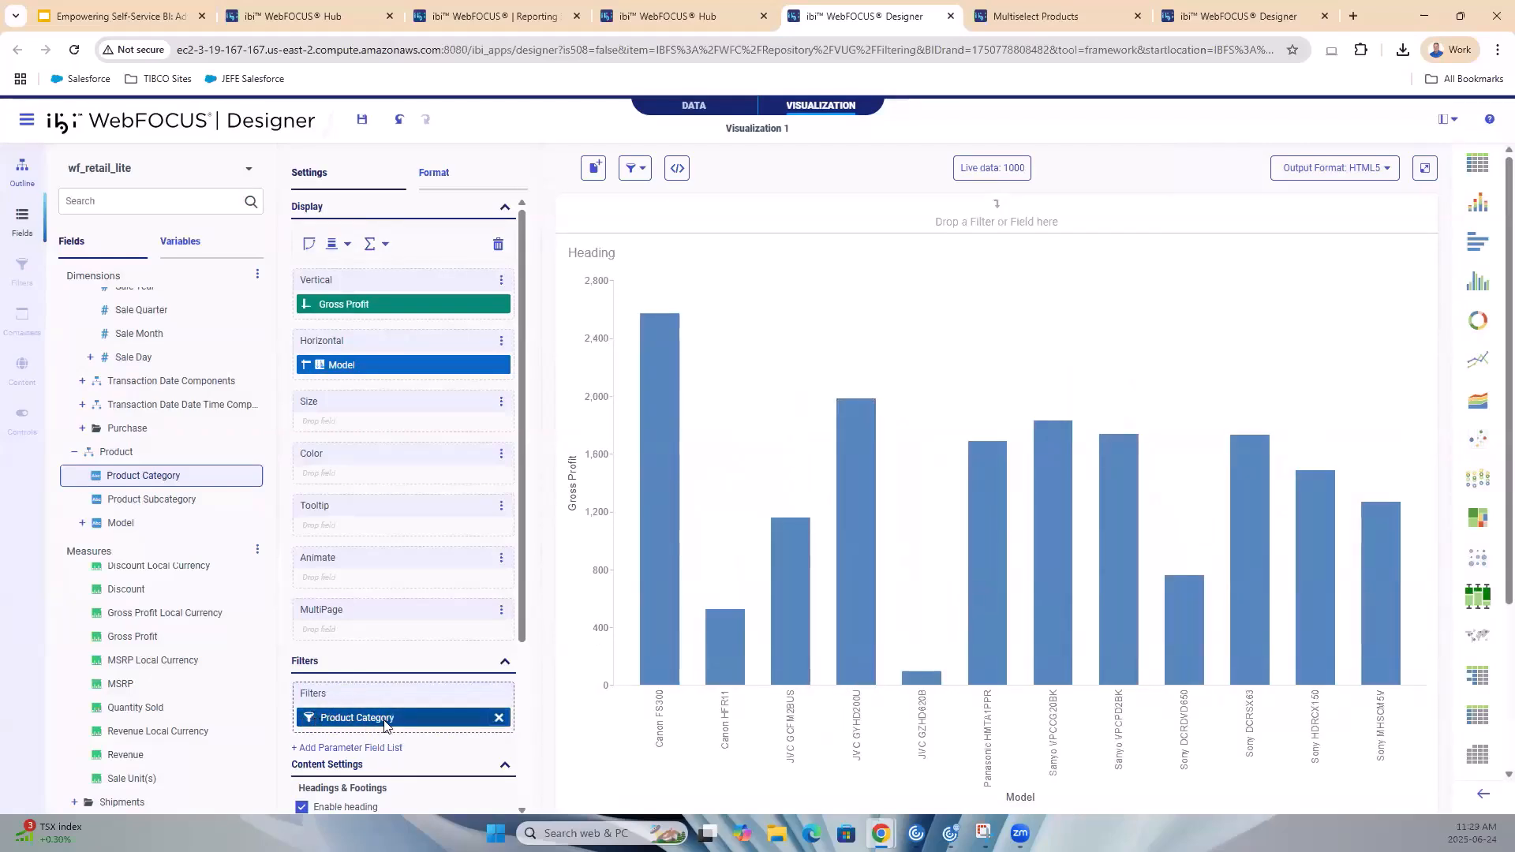
mouse_move(386, 726)
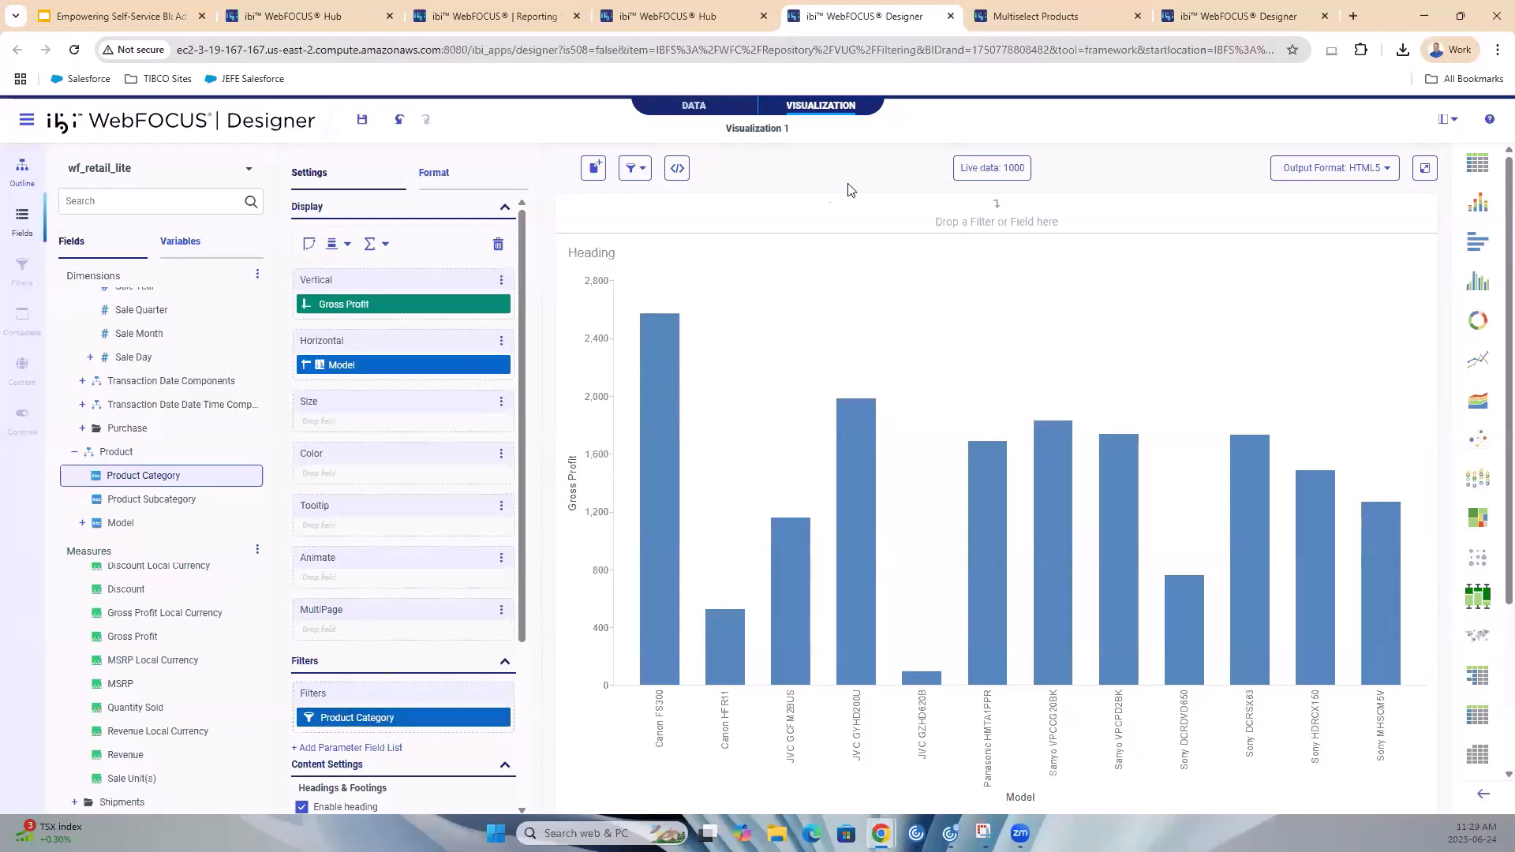
Replace the fixed Product Category filter with an interactive one above the chart, and select Accessories and Camcorder in it
click(500, 719)
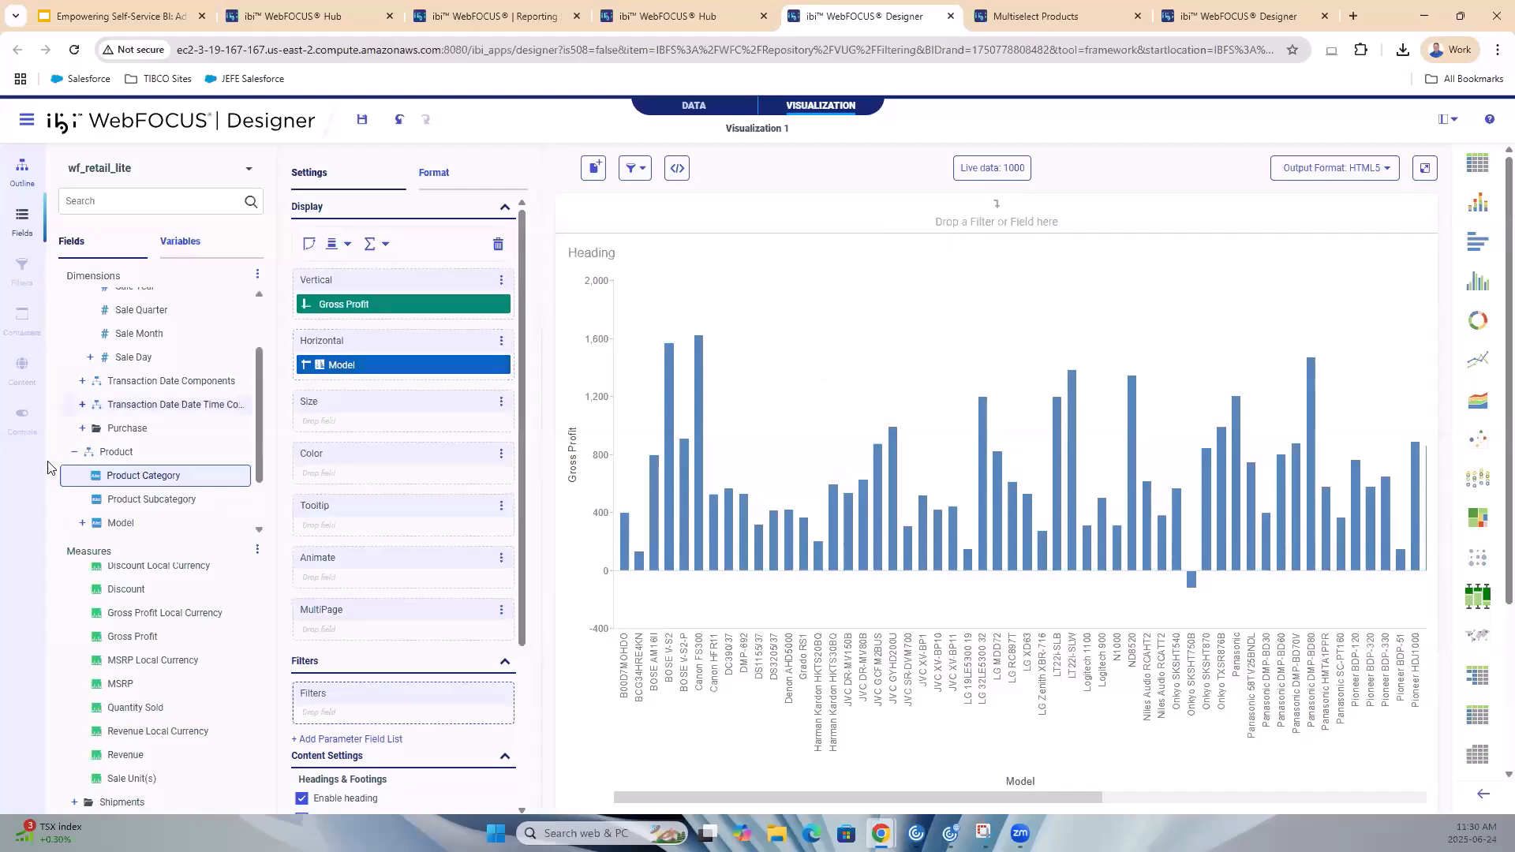
drag(123, 477, 651, 214)
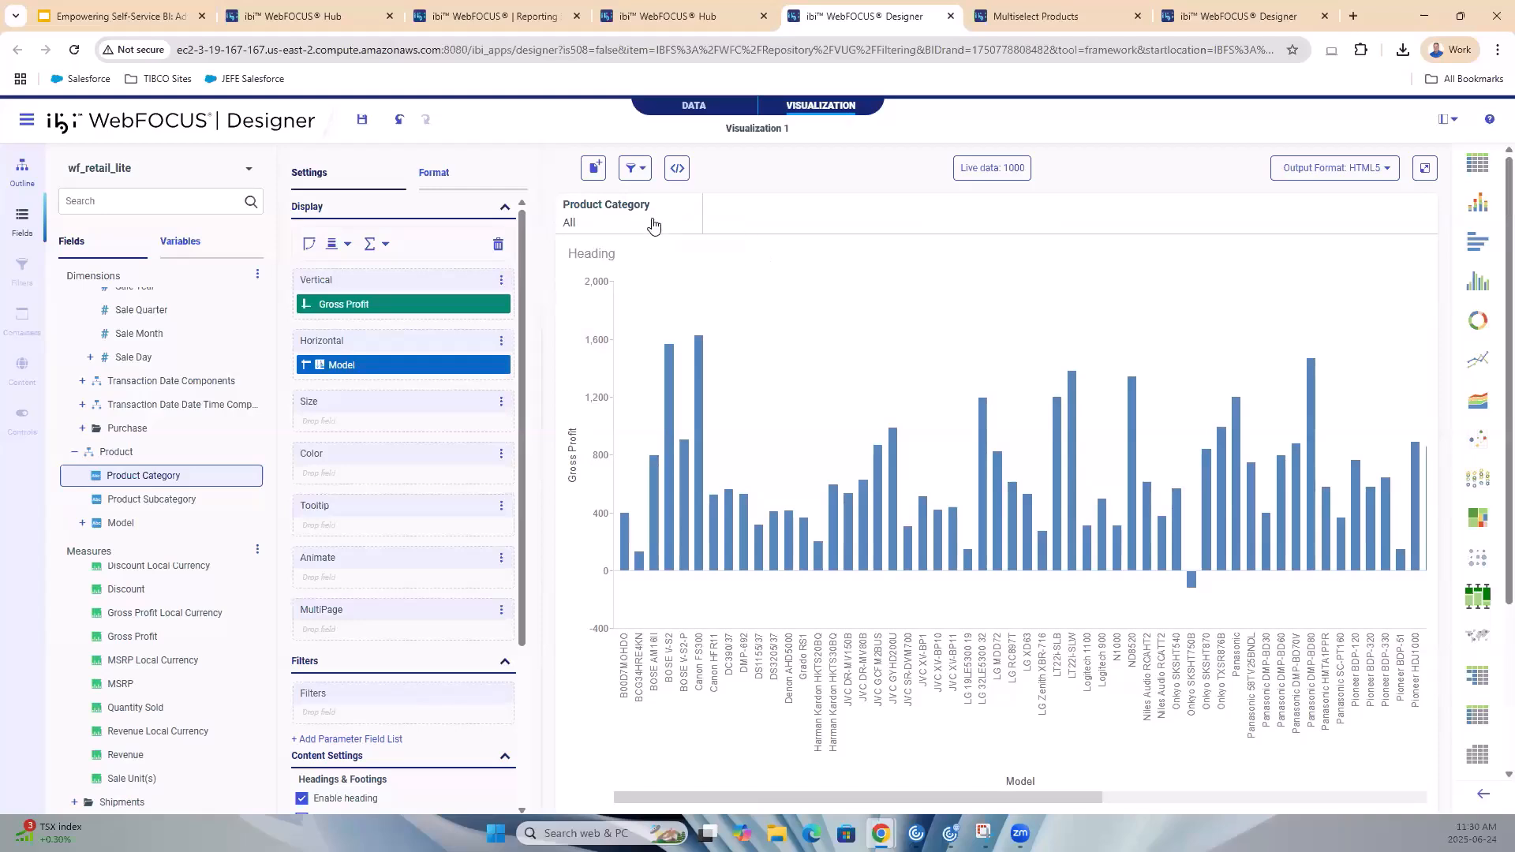
click(611, 215)
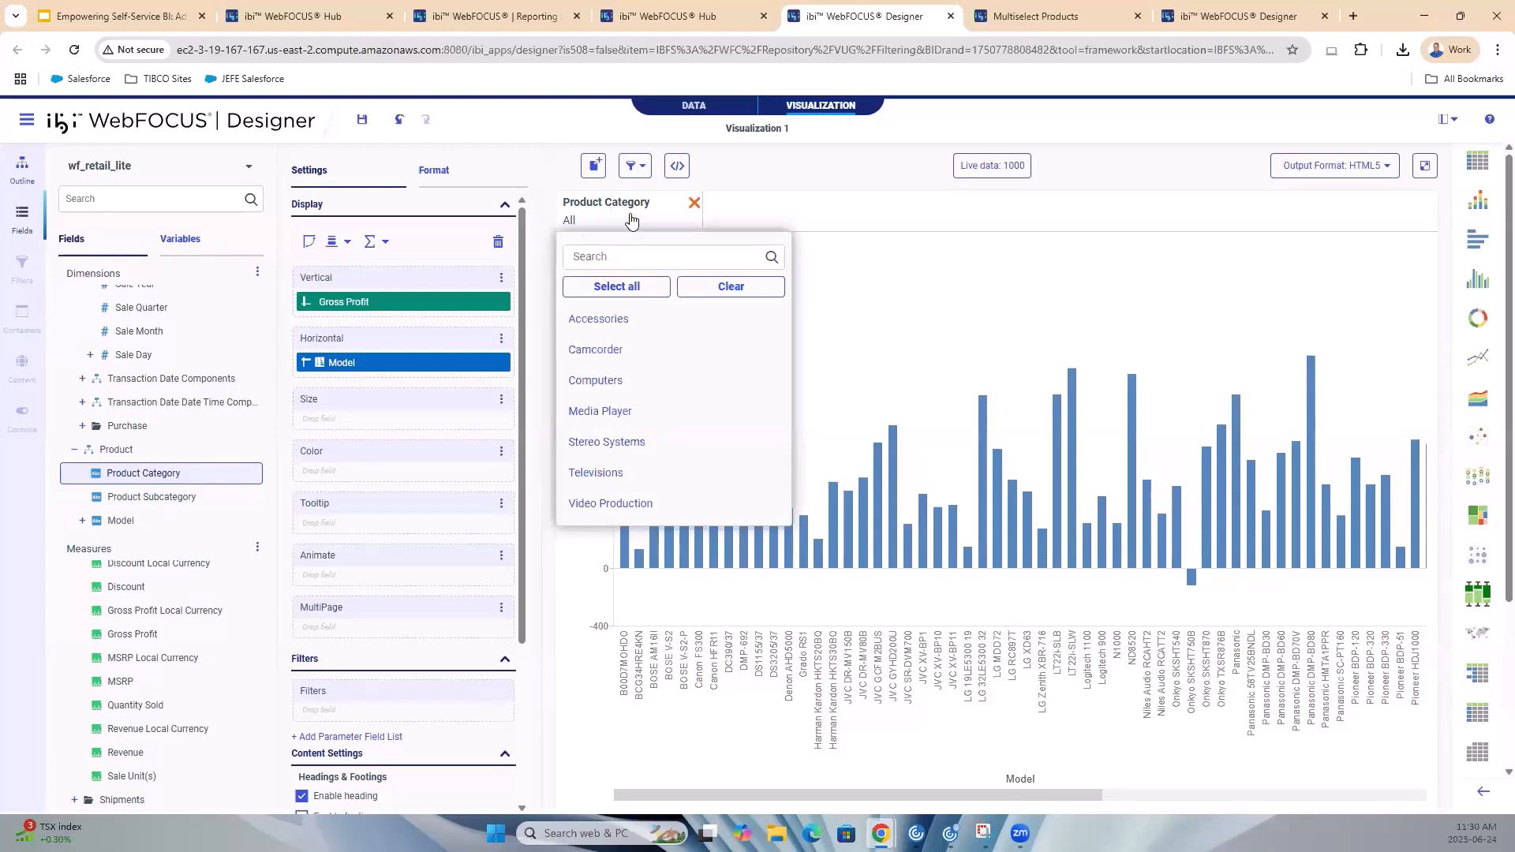
click(676, 382)
click(663, 350)
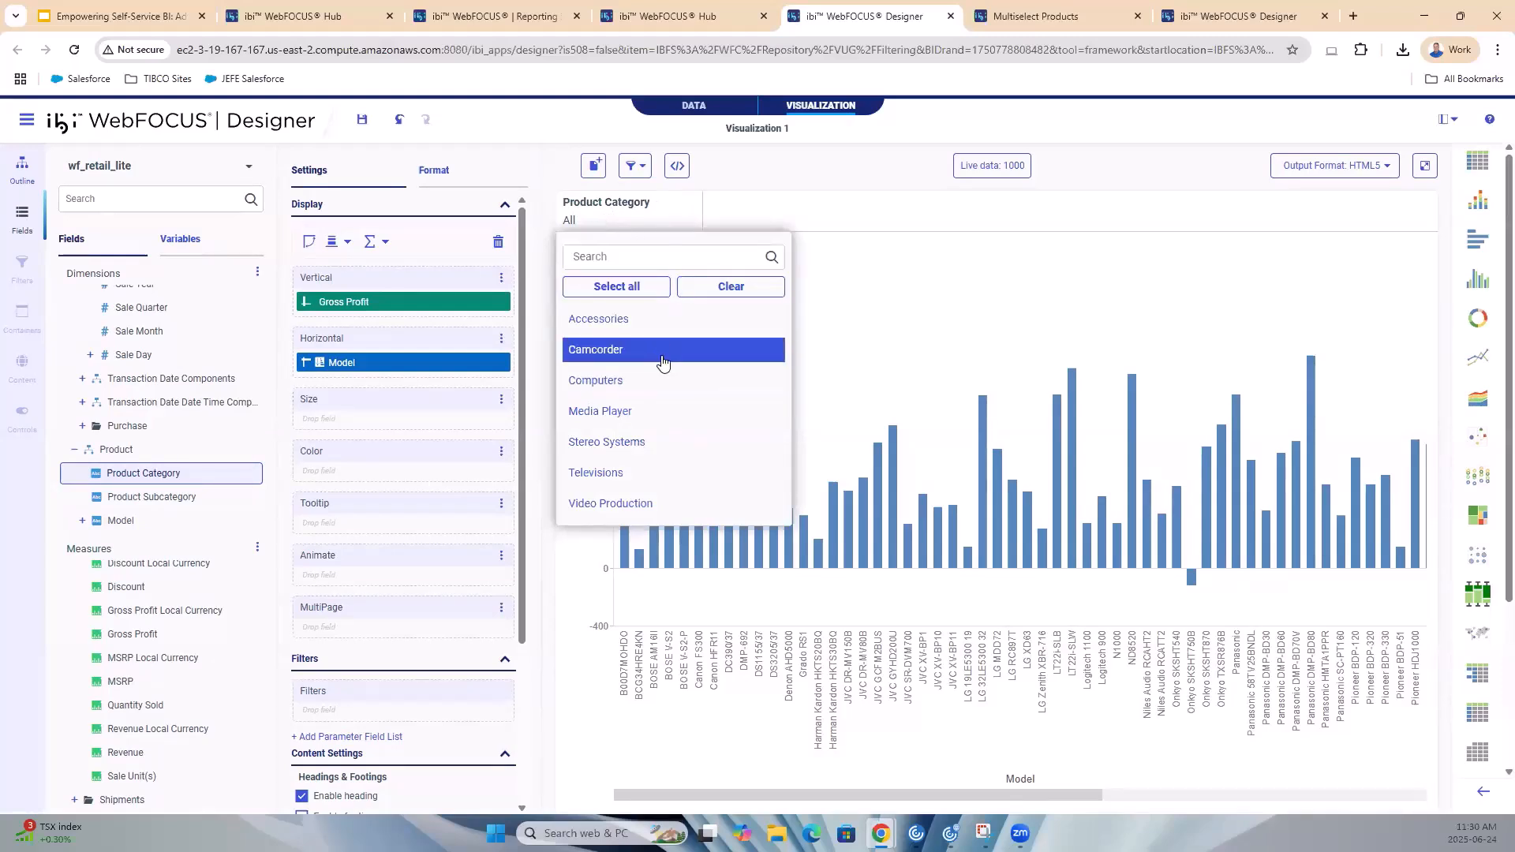
click(683, 355)
click(683, 321)
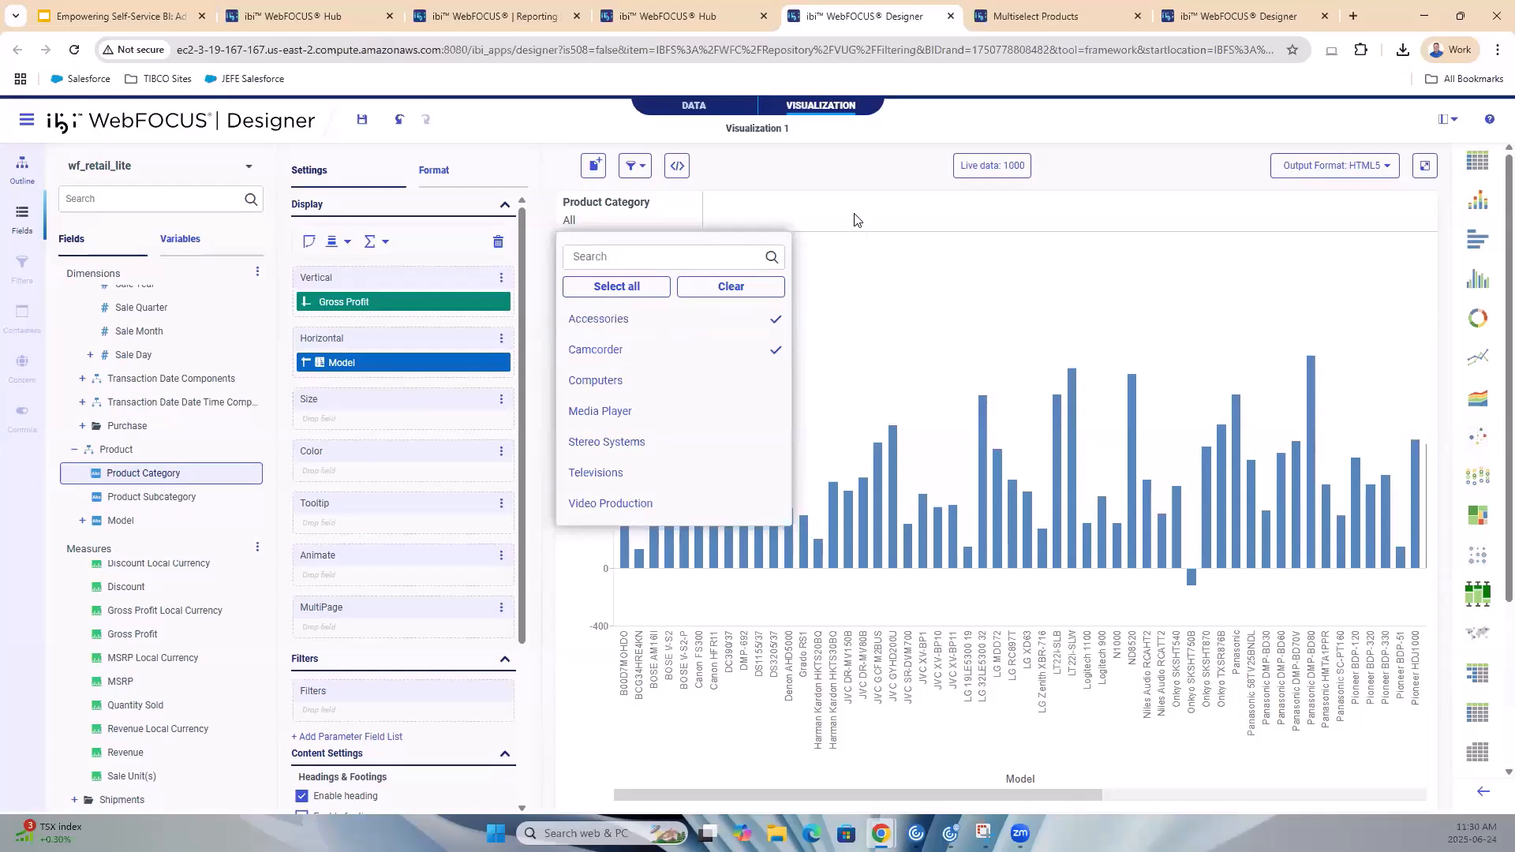
click(885, 365)
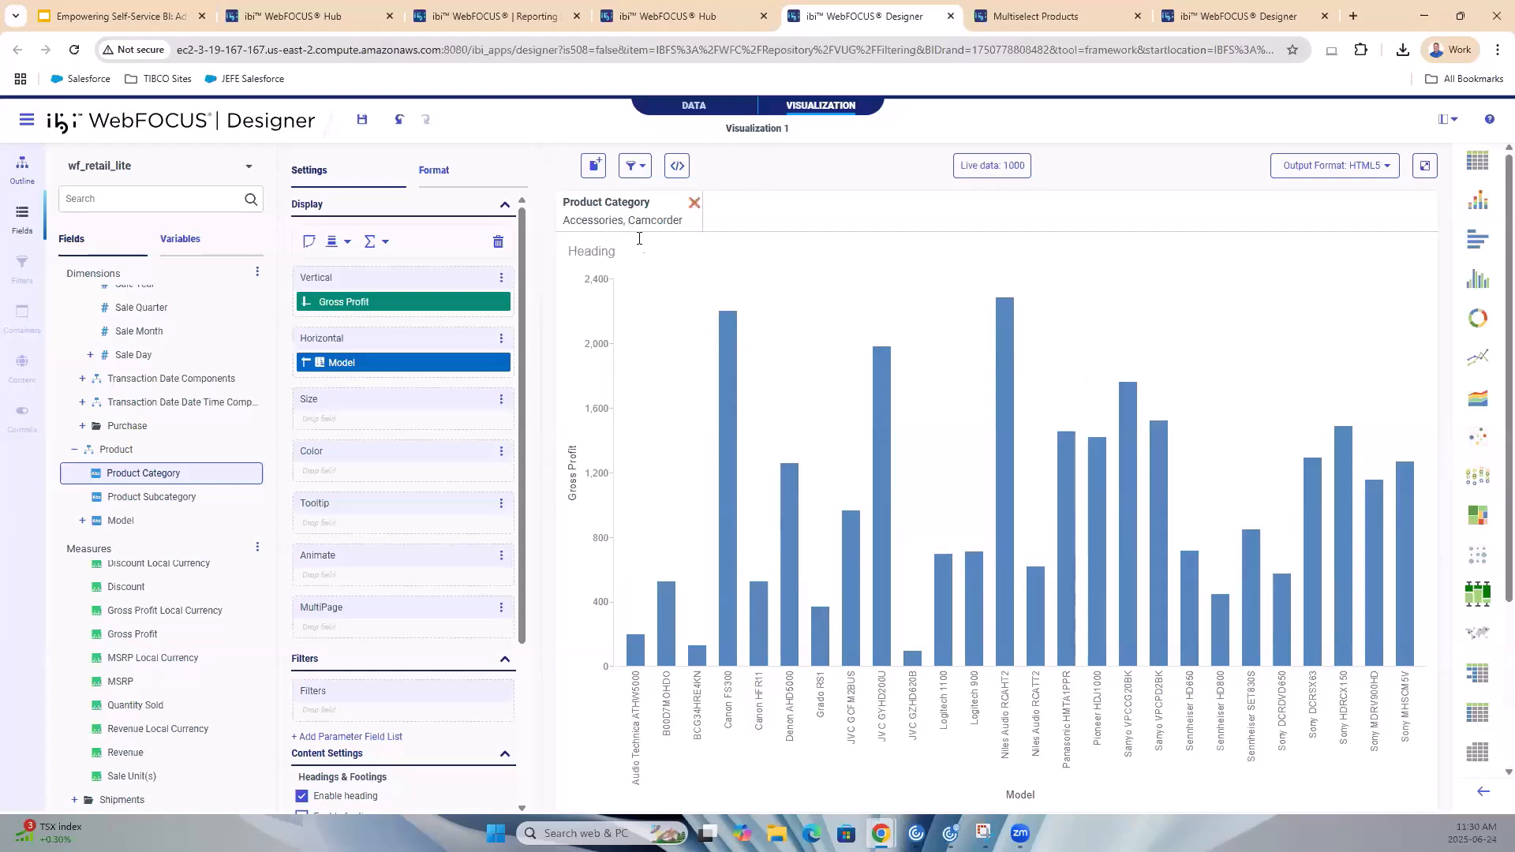
Remove the interactive Product Category filter from above the chart
mouse_move(693, 204)
click(693, 204)
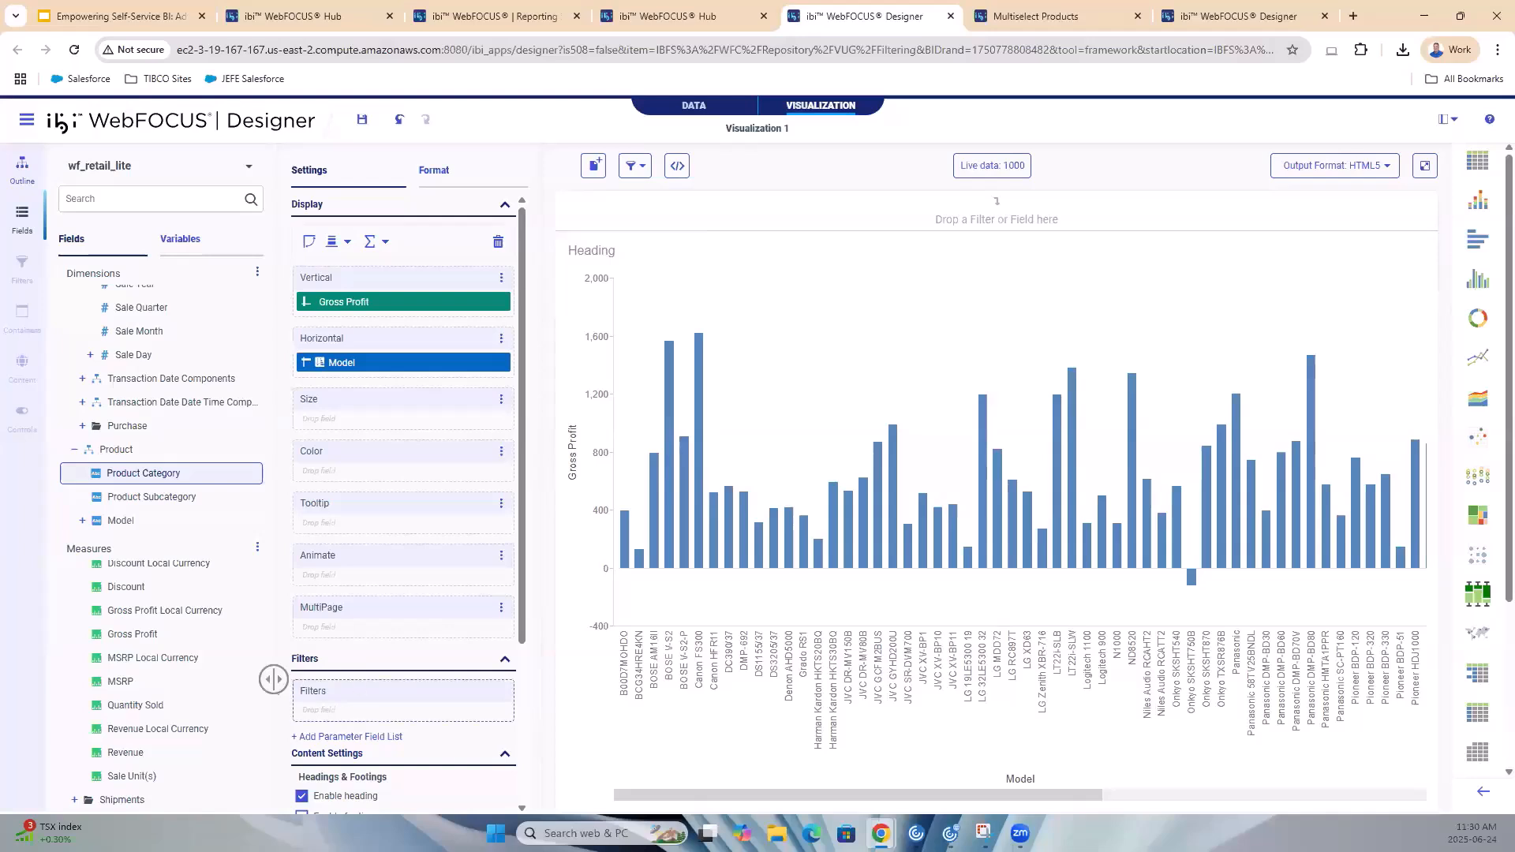
Open the Select Columns node of the visualization's data flow for editing
click(695, 107)
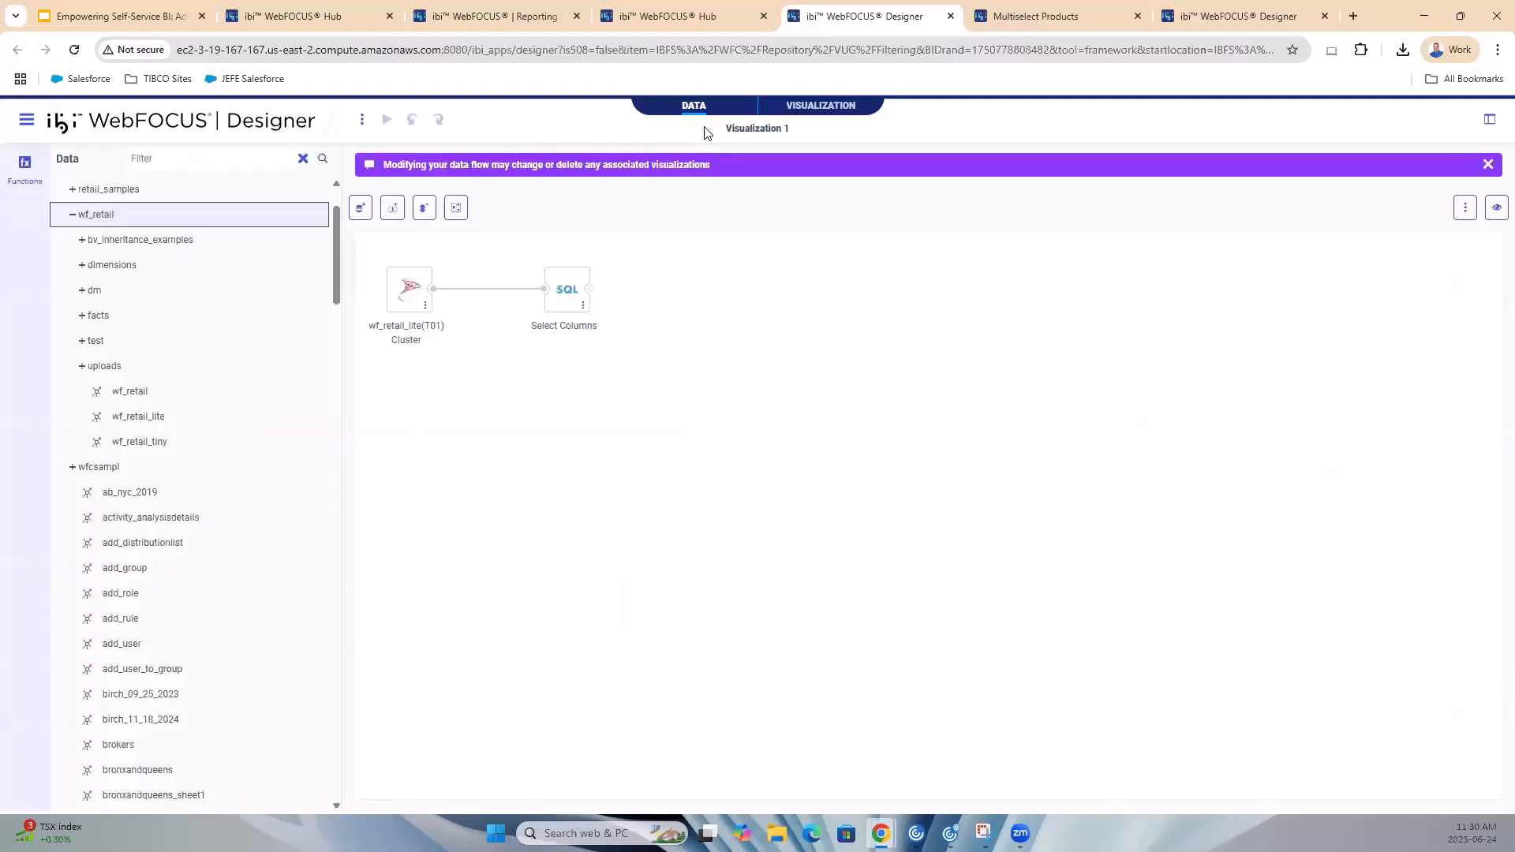
click(567, 286)
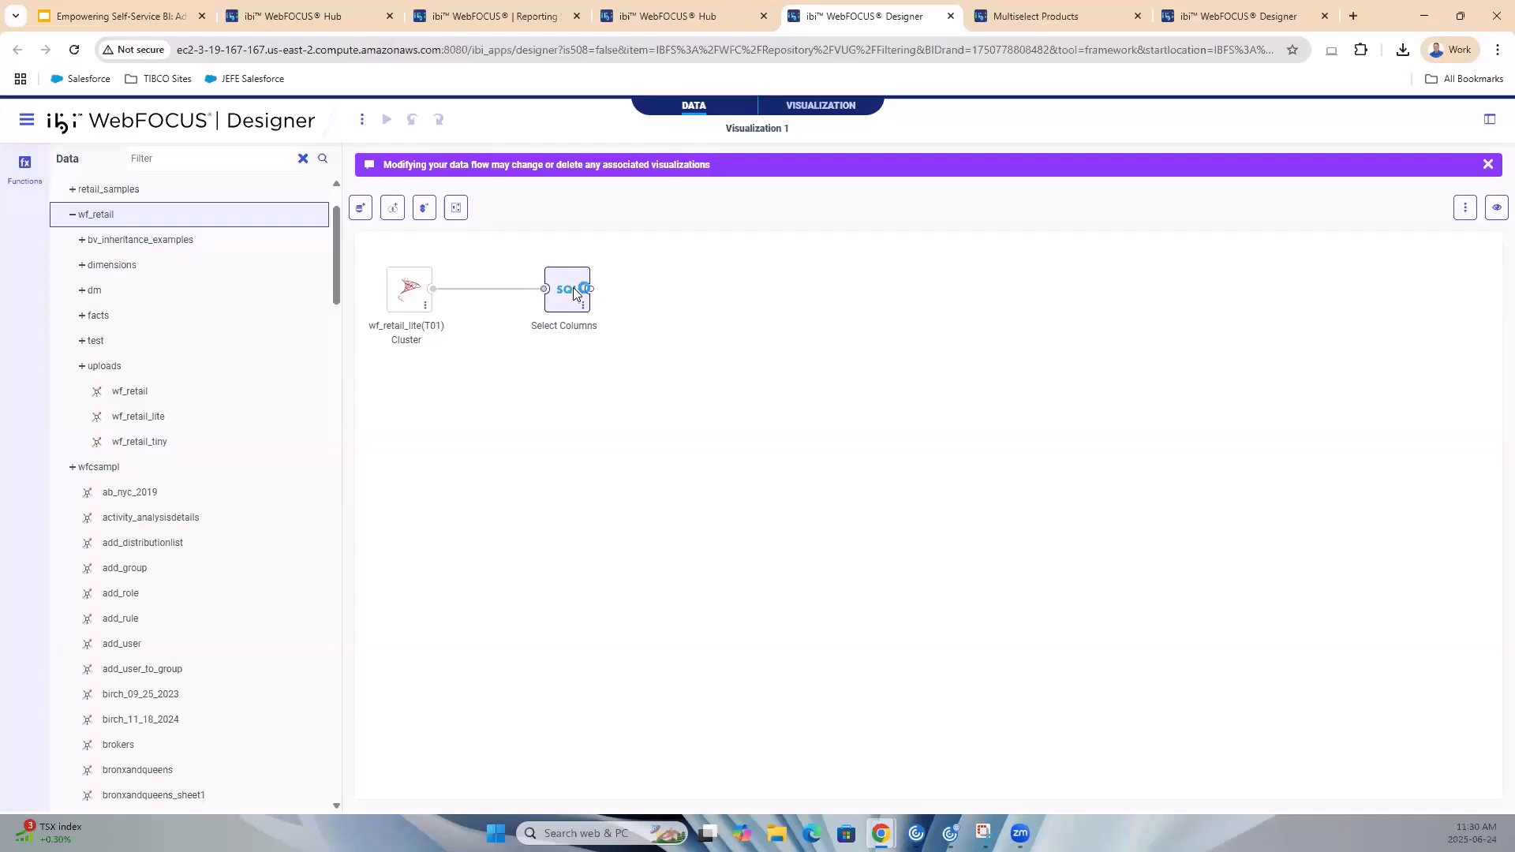
double_click(572, 290)
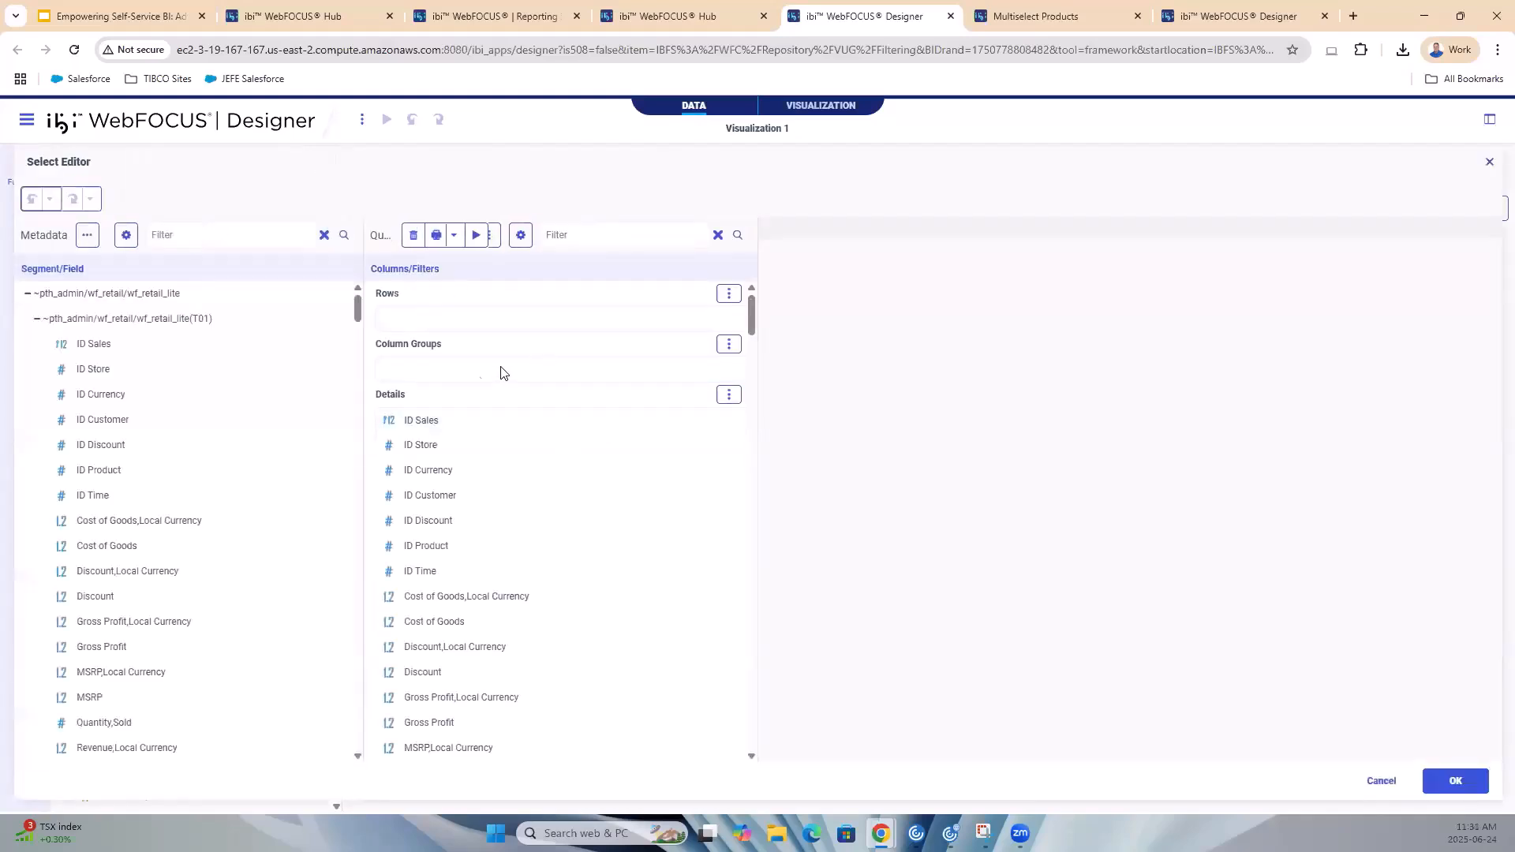
Search the metadata for Product and add Product,Category to the query's filters
scroll(520, 460, down, 15)
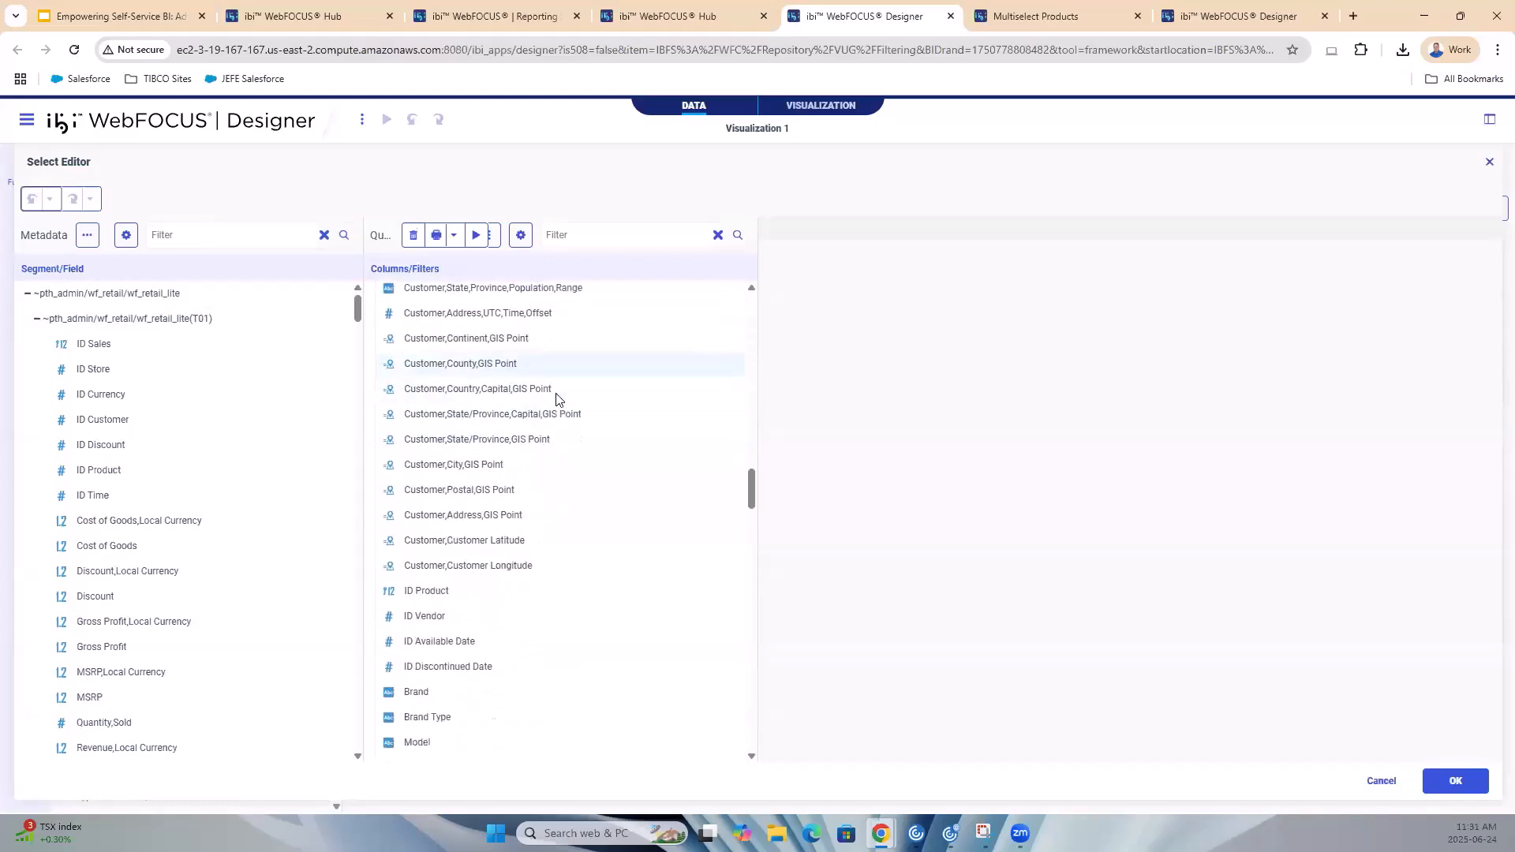
scroll(556, 398, down, 15)
scroll(550, 423, down, 15)
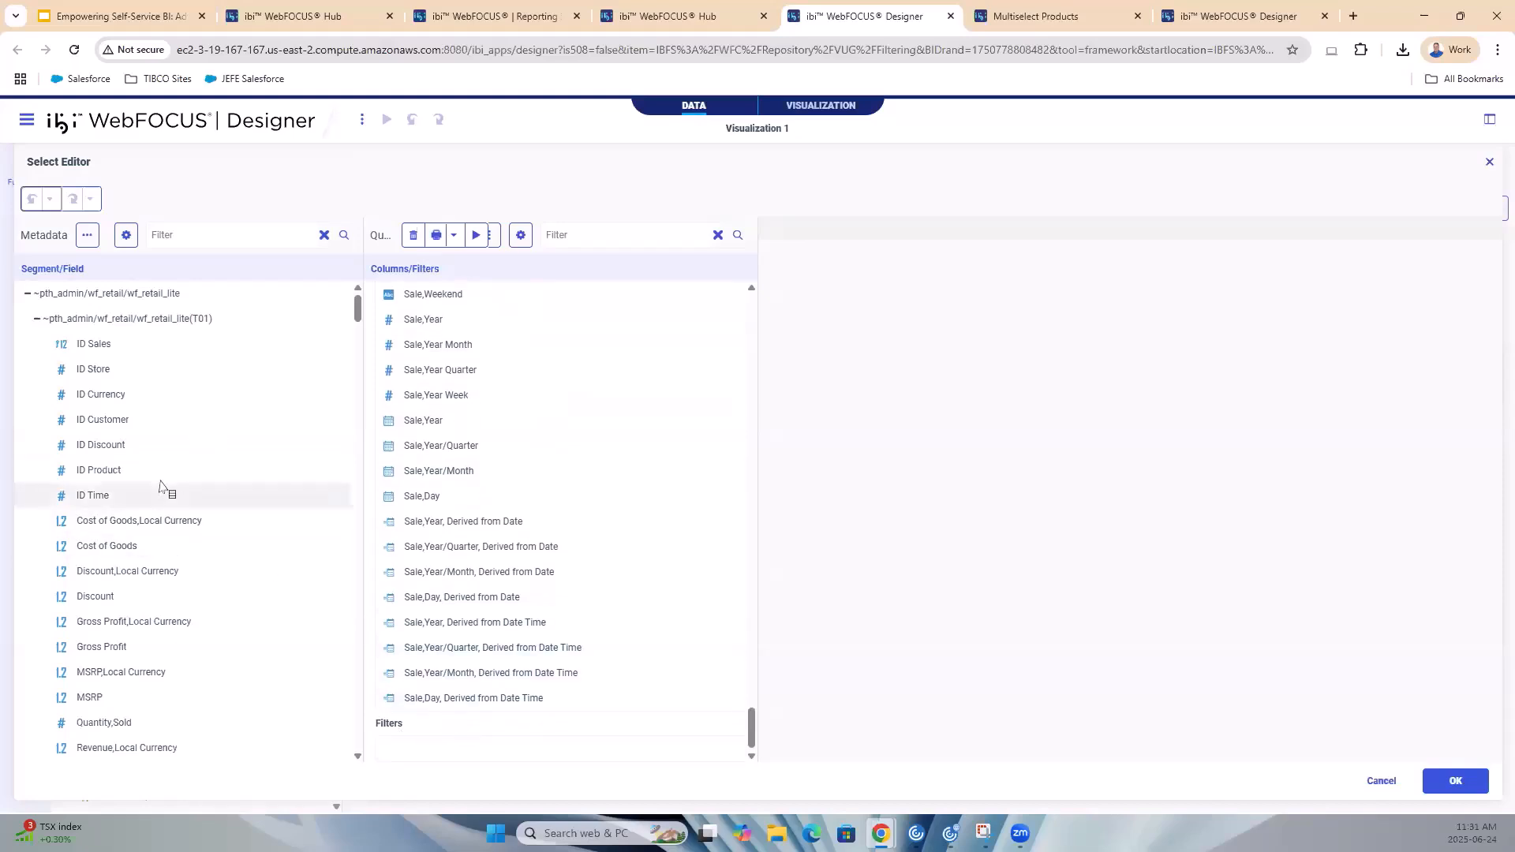
scroll(178, 556, down, 3)
click(186, 235)
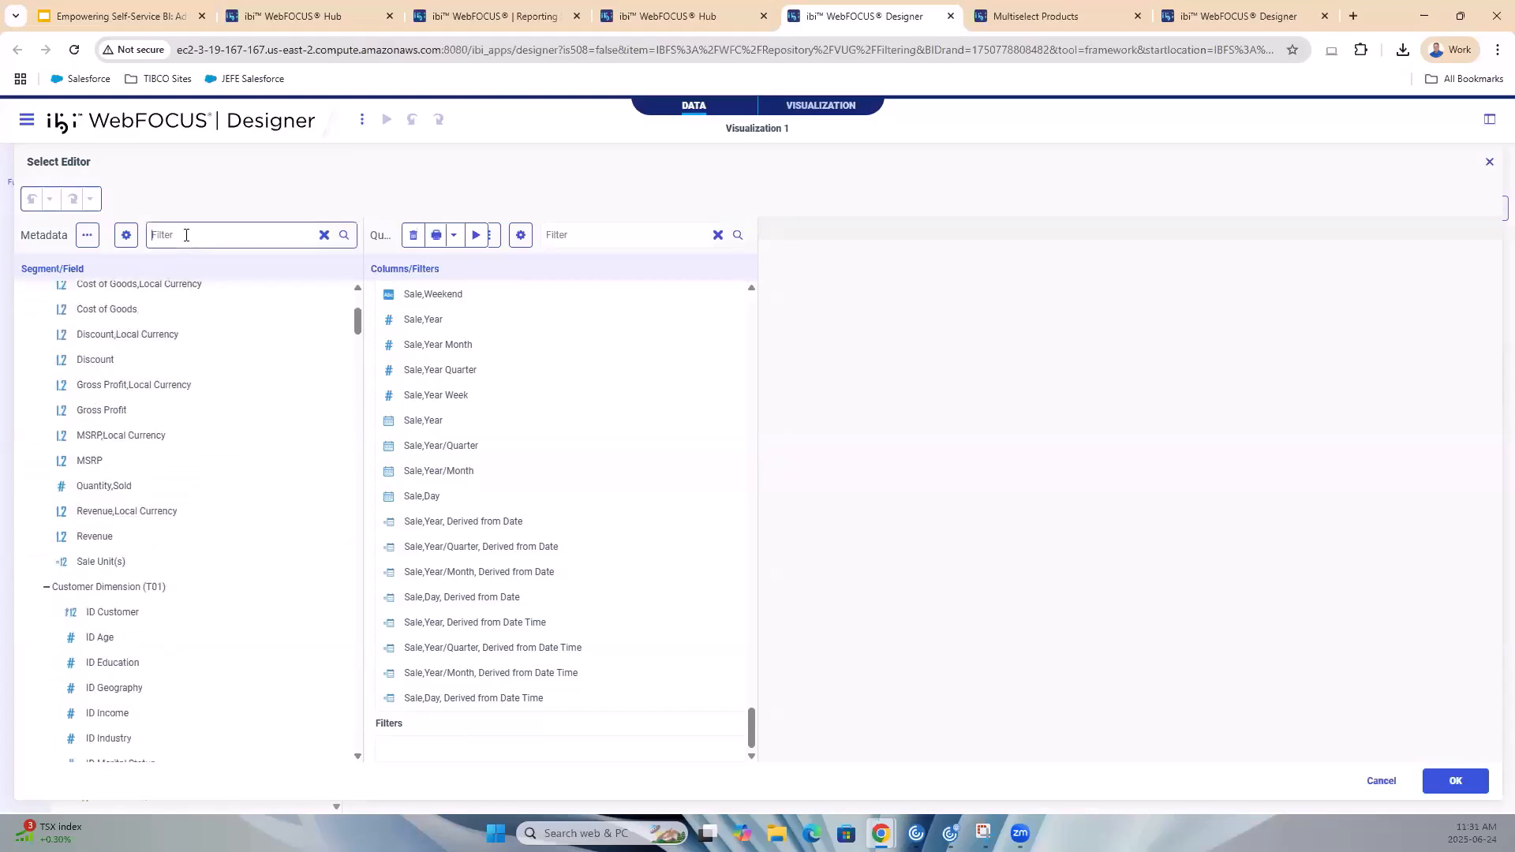
text(Product)
key(Return)
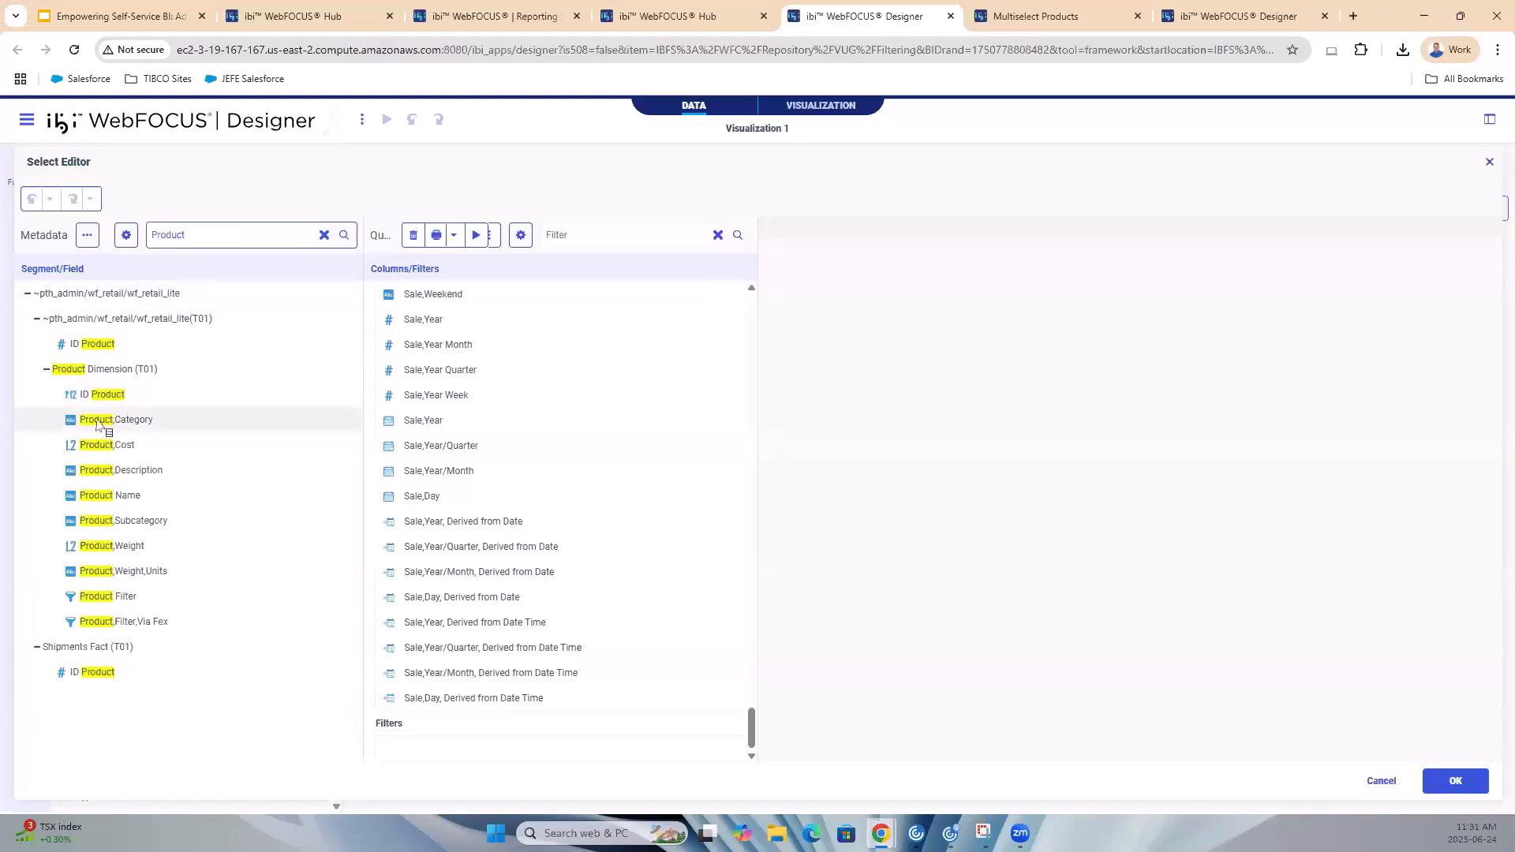
drag(119, 425, 442, 746)
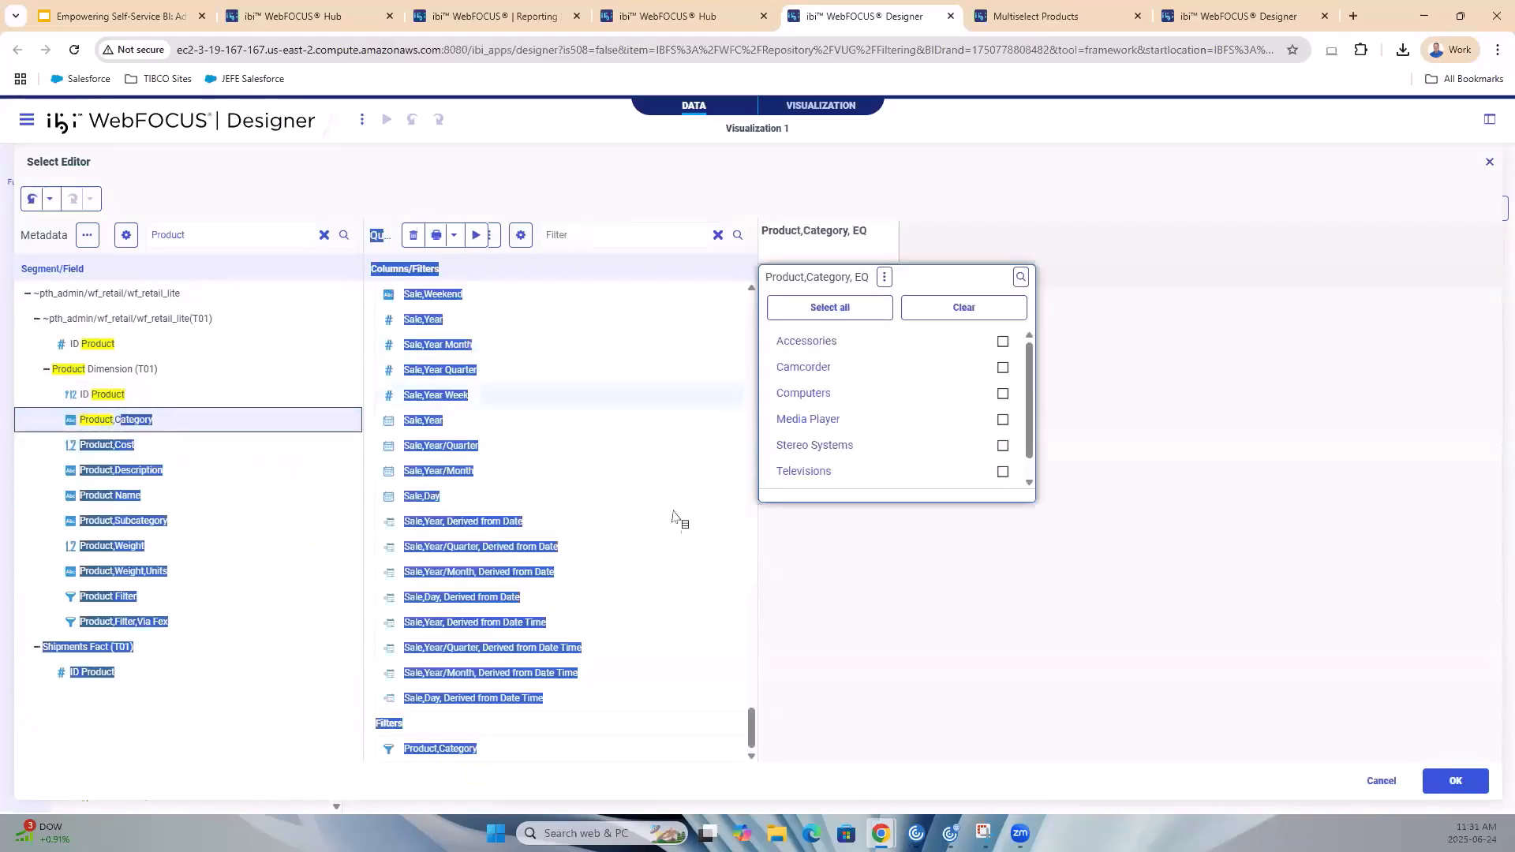
Restrict the Product,Category data-flow filter to Computers and apply the query changes
click(714, 527)
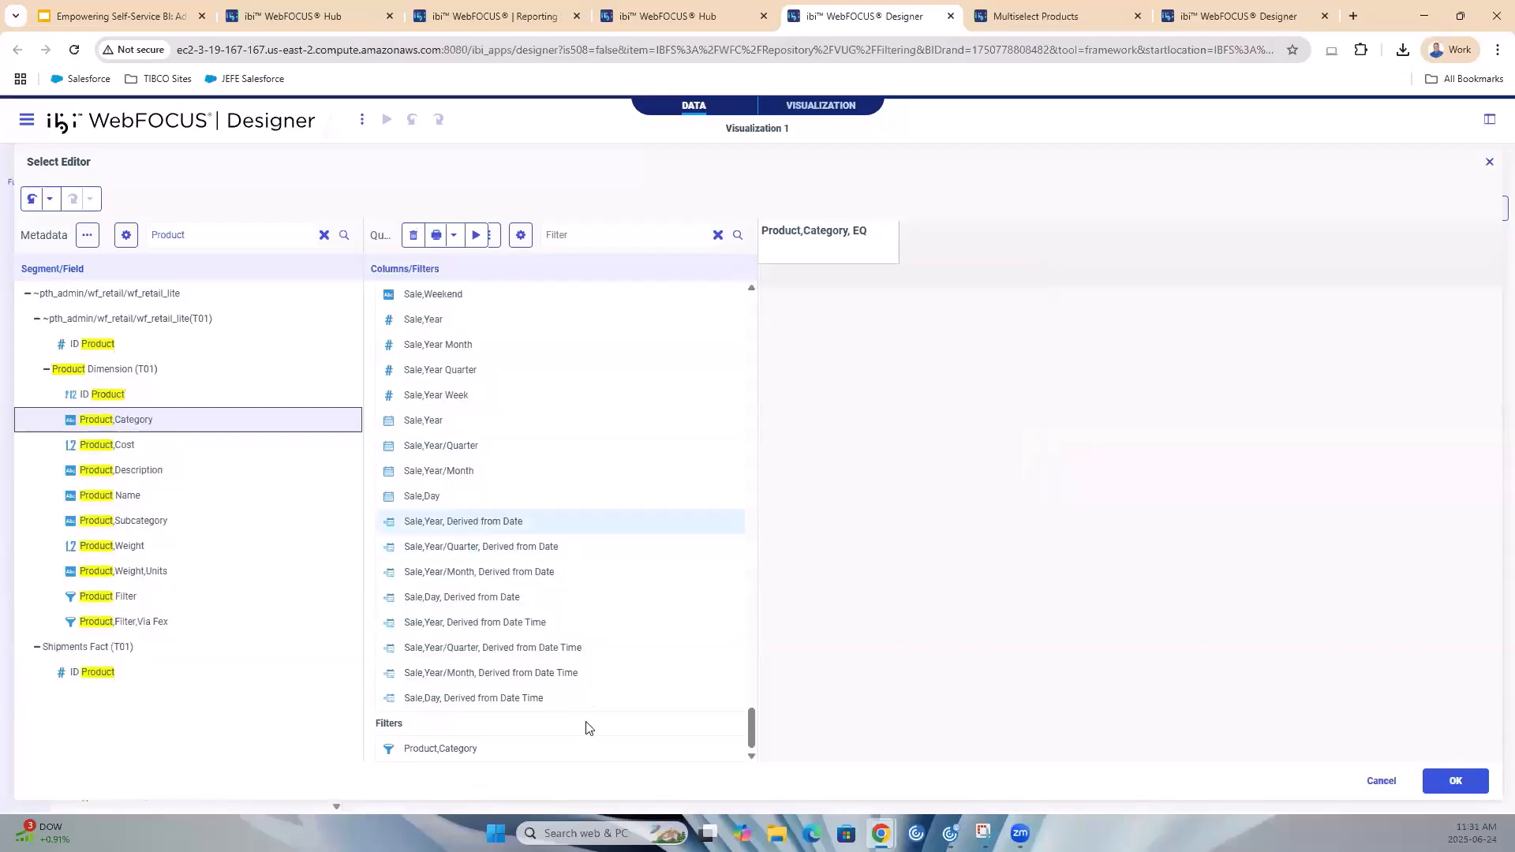
click(843, 243)
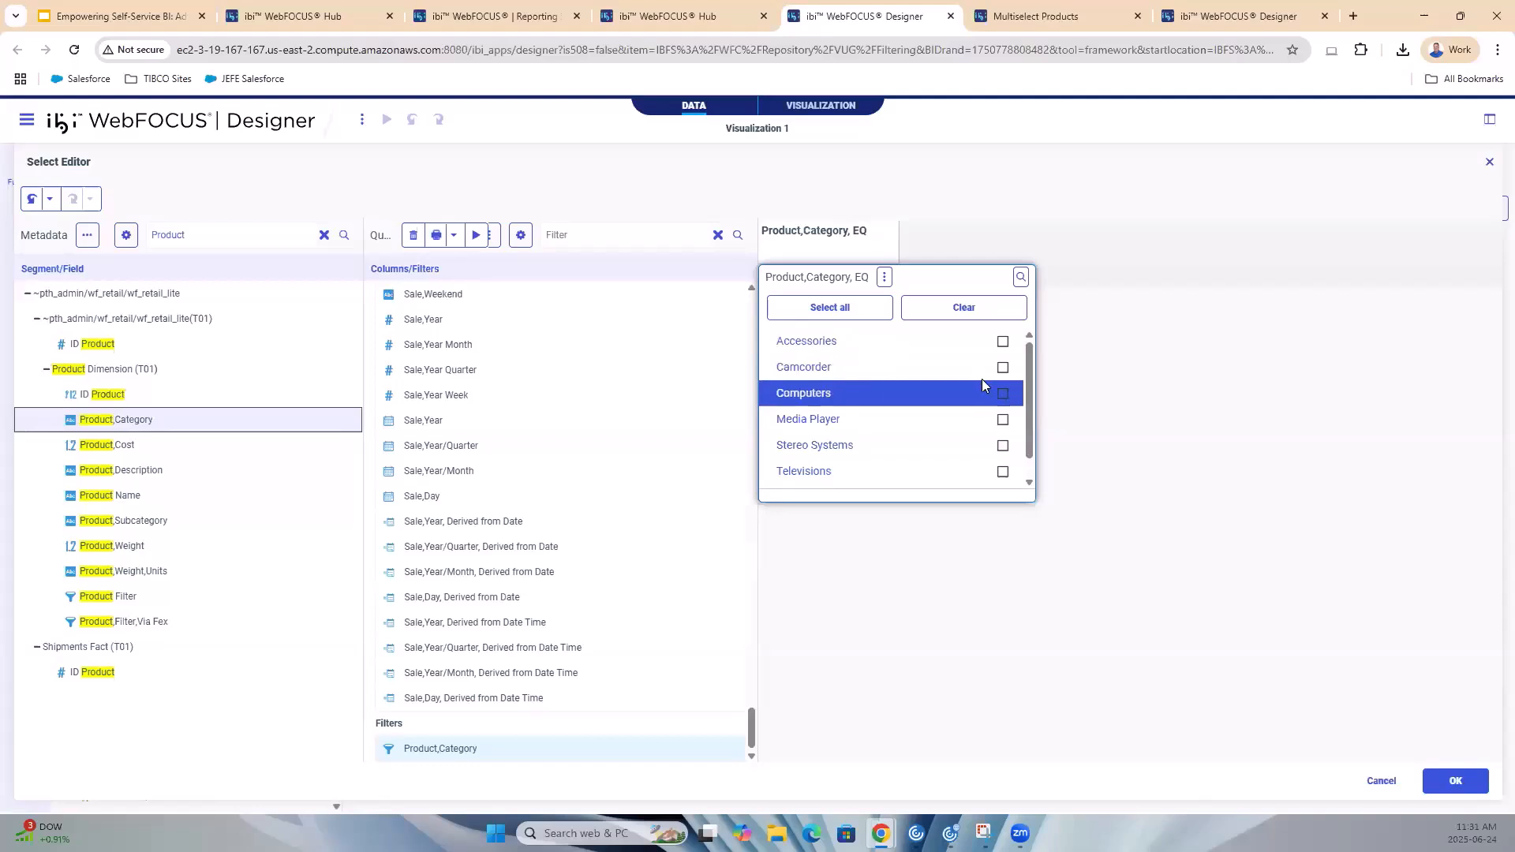
click(1002, 393)
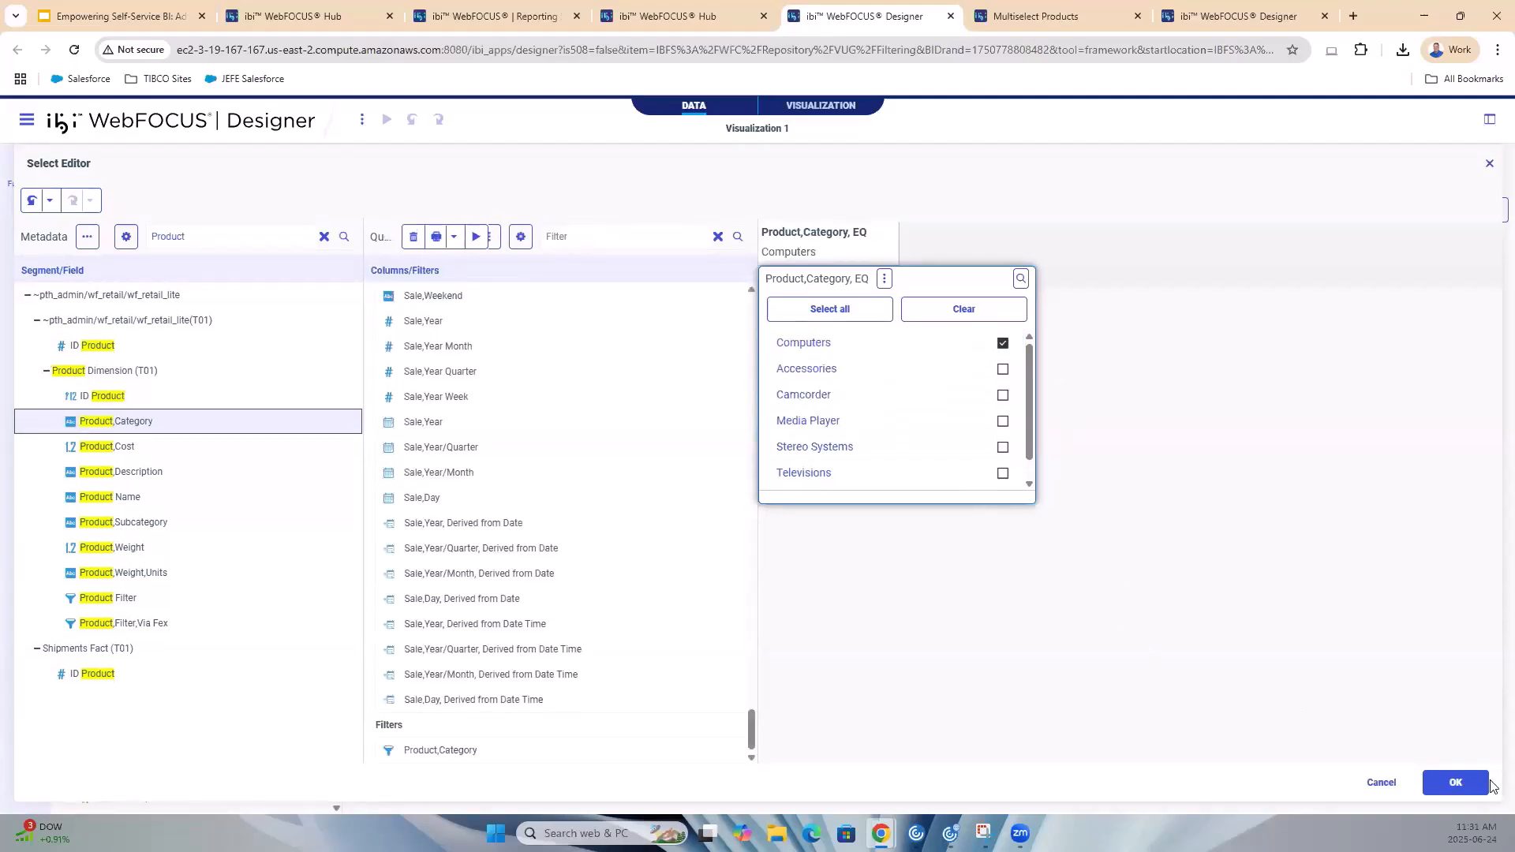
click(1456, 783)
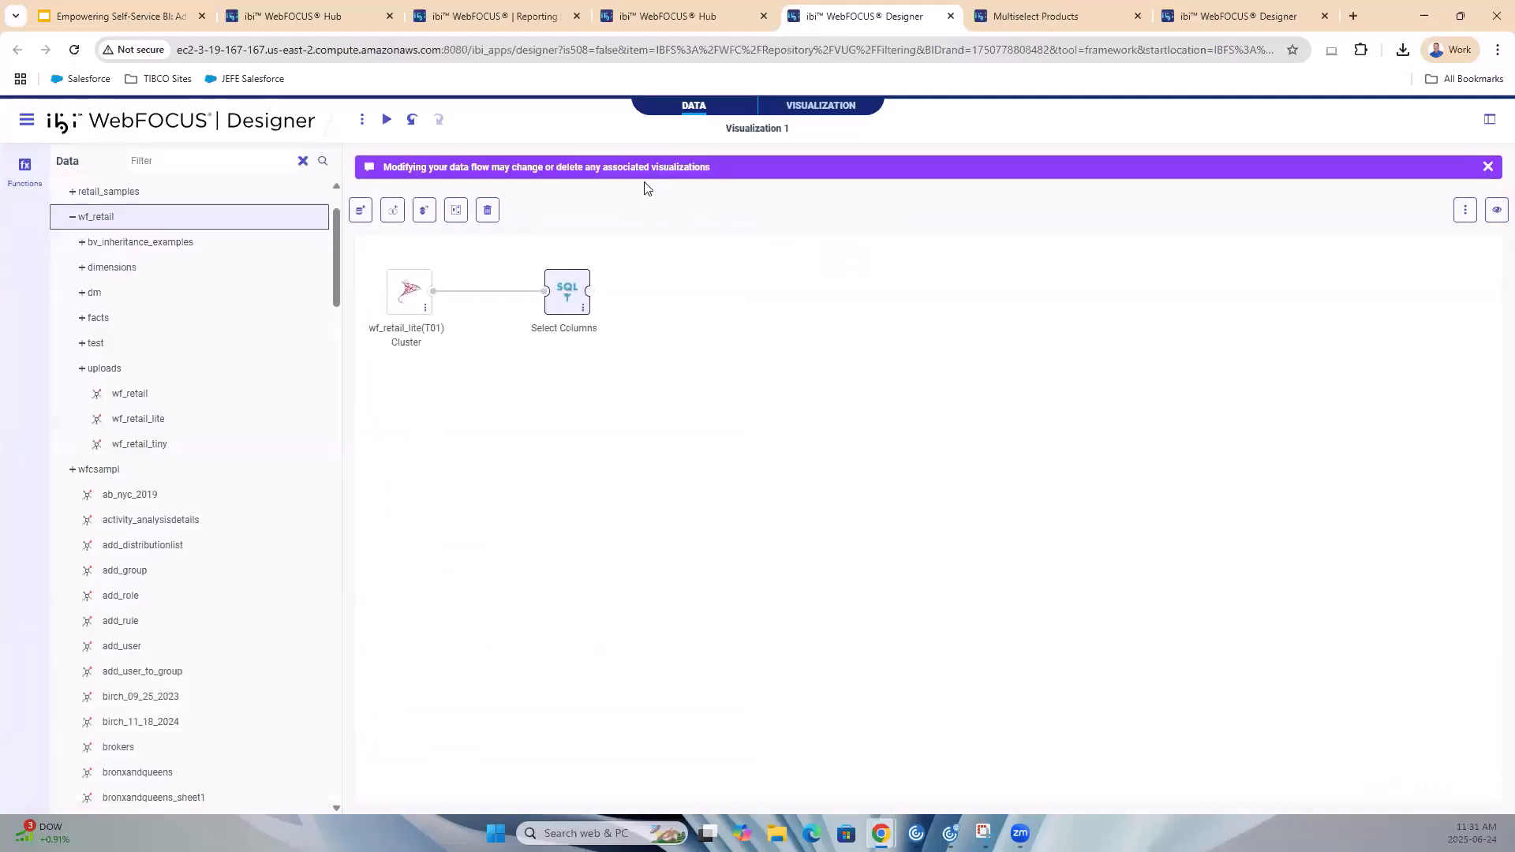
Return to the visualization and build a bar chart of Gross Profit by Product Subcategory from the filtered data
click(821, 105)
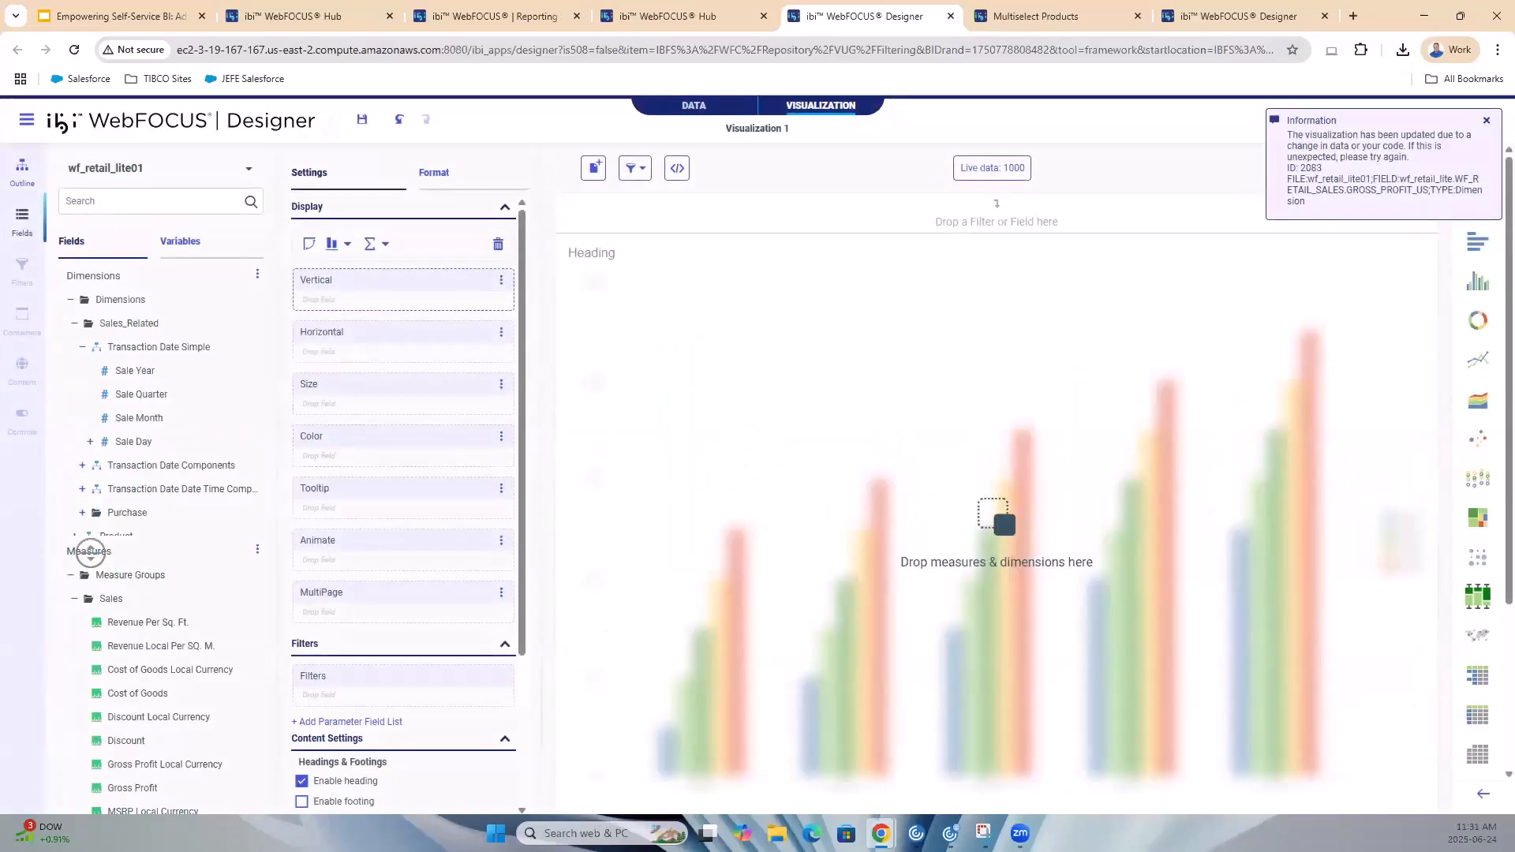
scroll(176, 443, down, 2)
click(80, 475)
click(74, 477)
click(138, 503)
drag(134, 521, 785, 554)
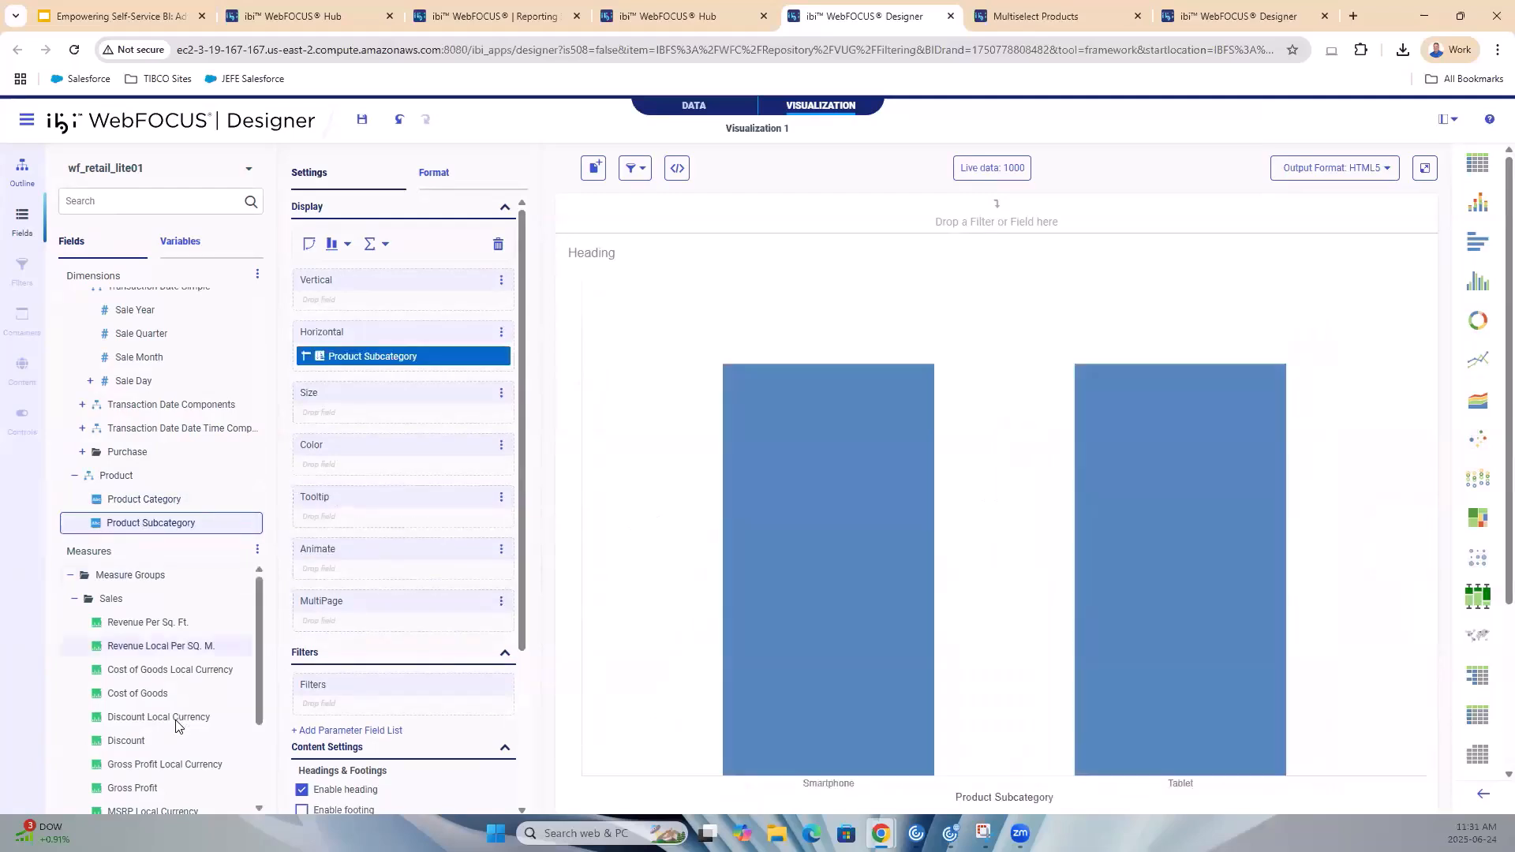
drag(132, 788, 893, 467)
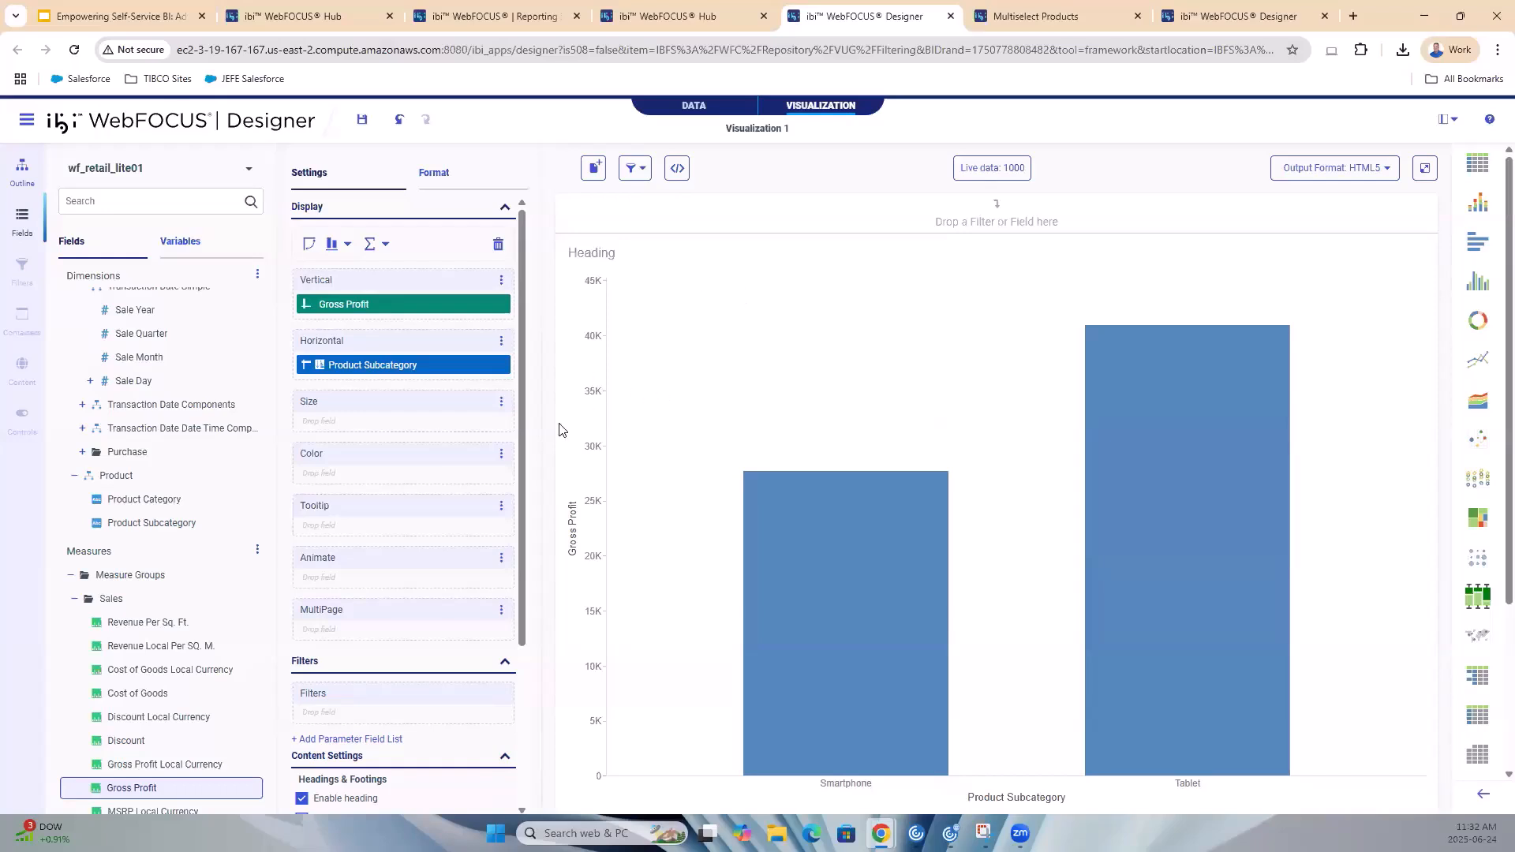
Try to reopen the Select Columns node of the data flow, and close the visualization without saving it
scroll(466, 484, down, 3)
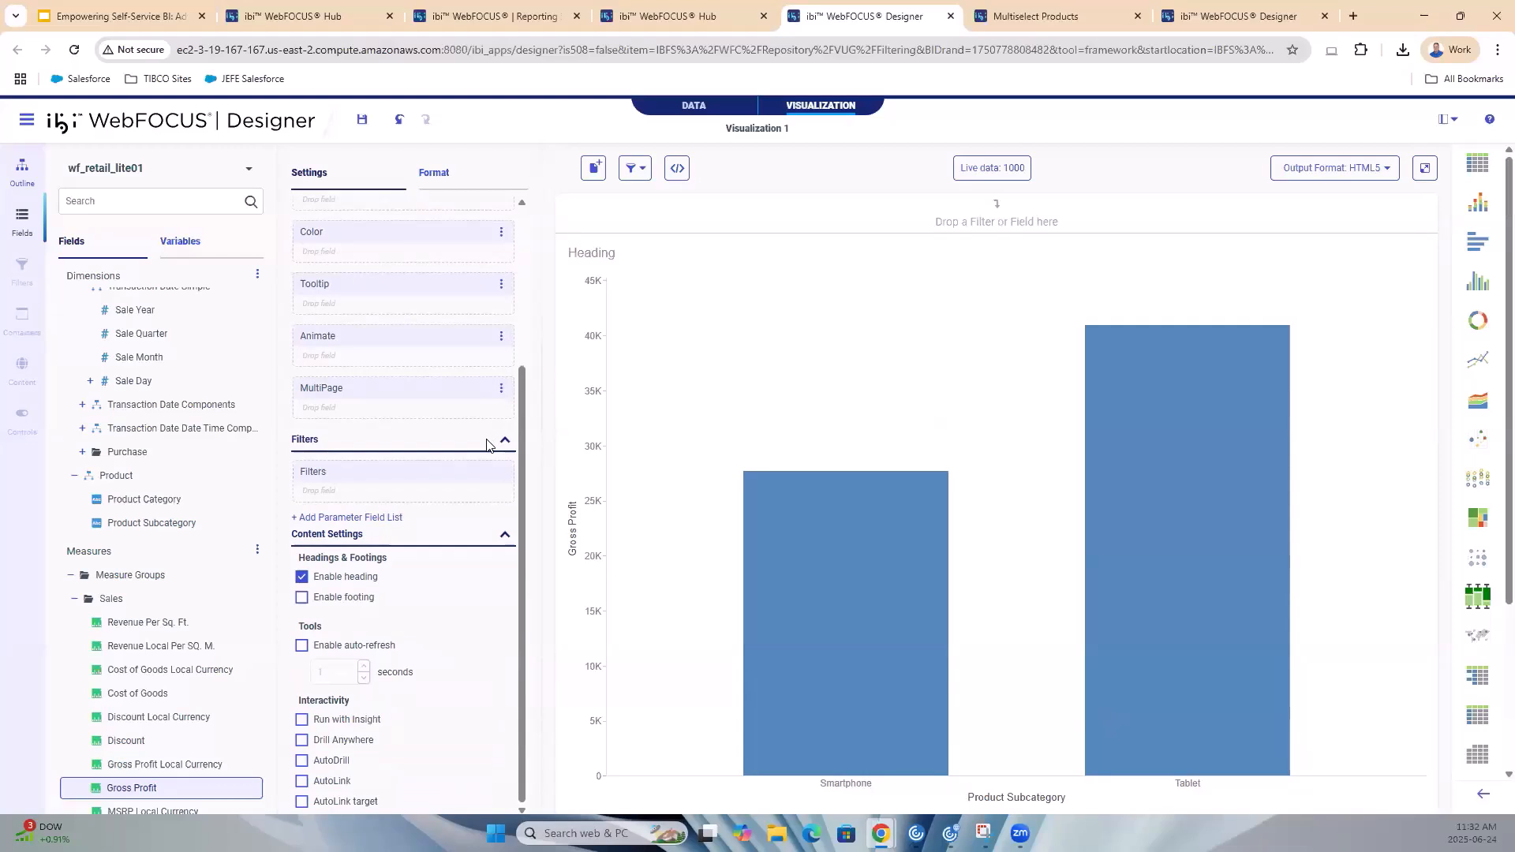
scroll(486, 445, up, 3)
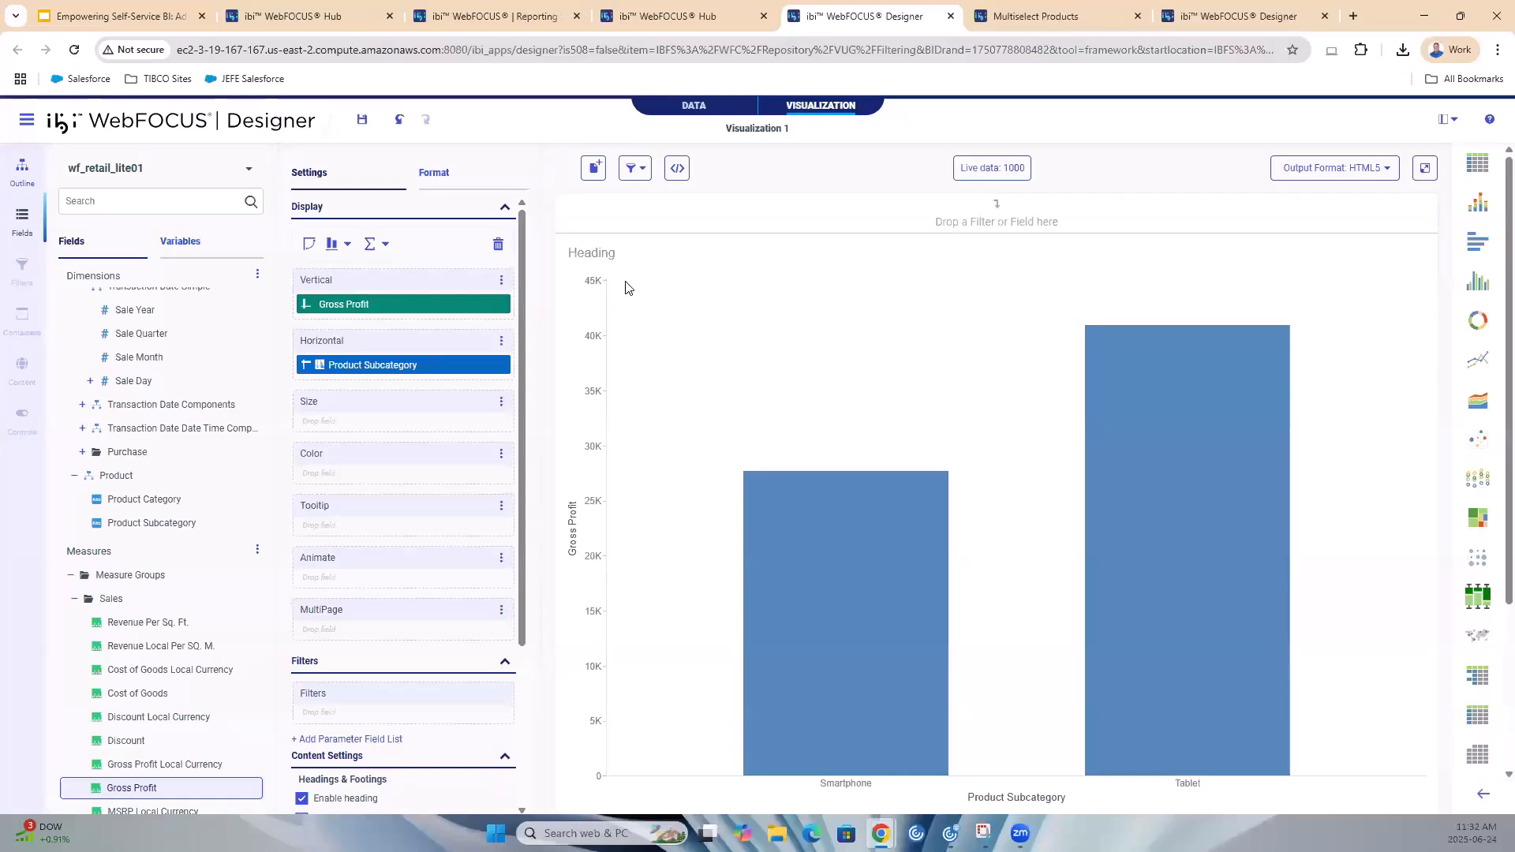
click(694, 107)
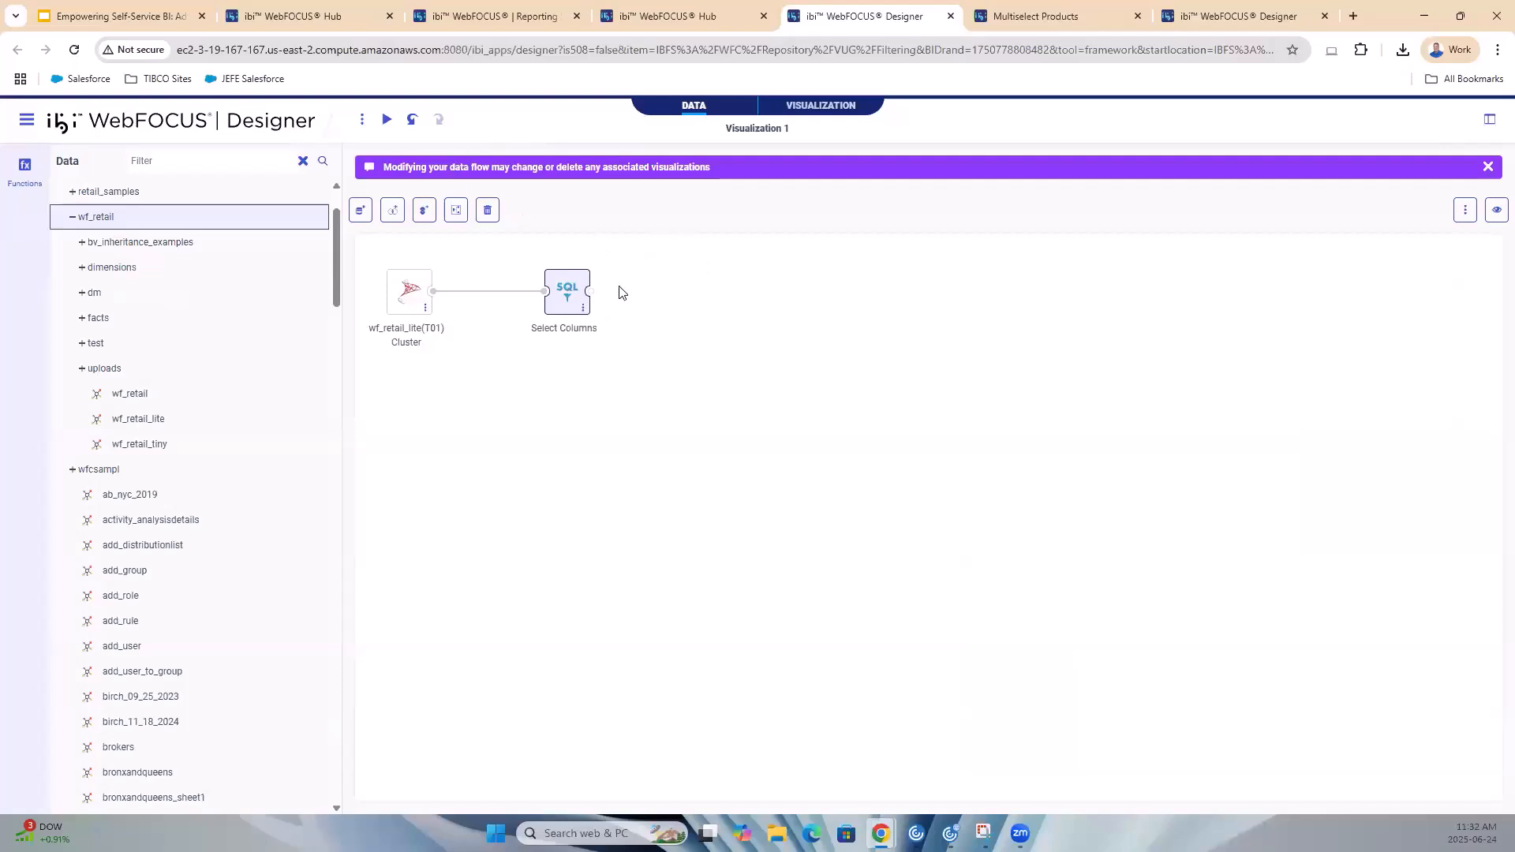
click(579, 300)
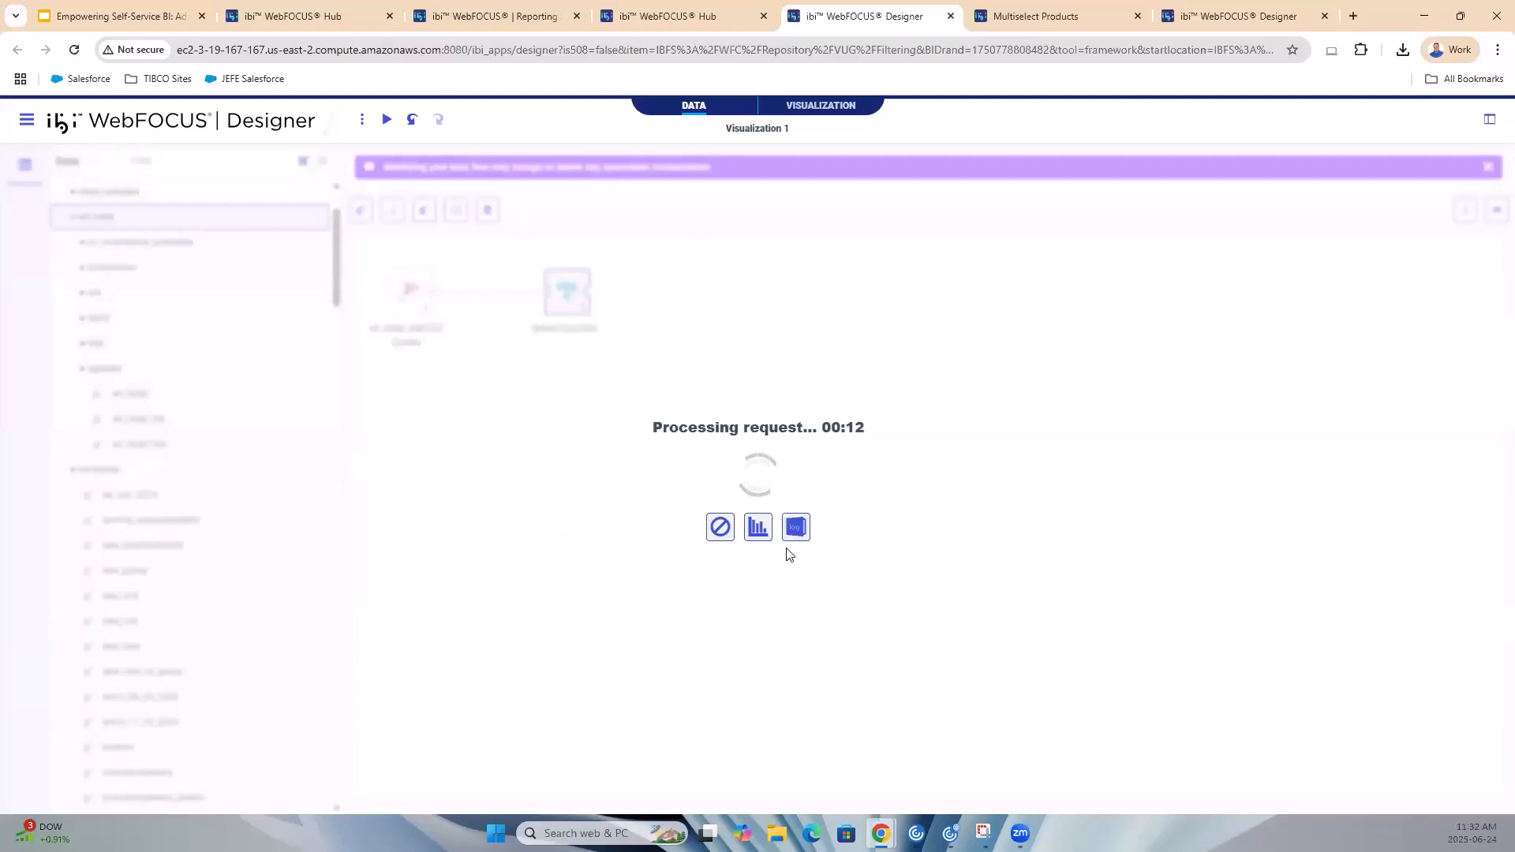
click(950, 16)
click(827, 150)
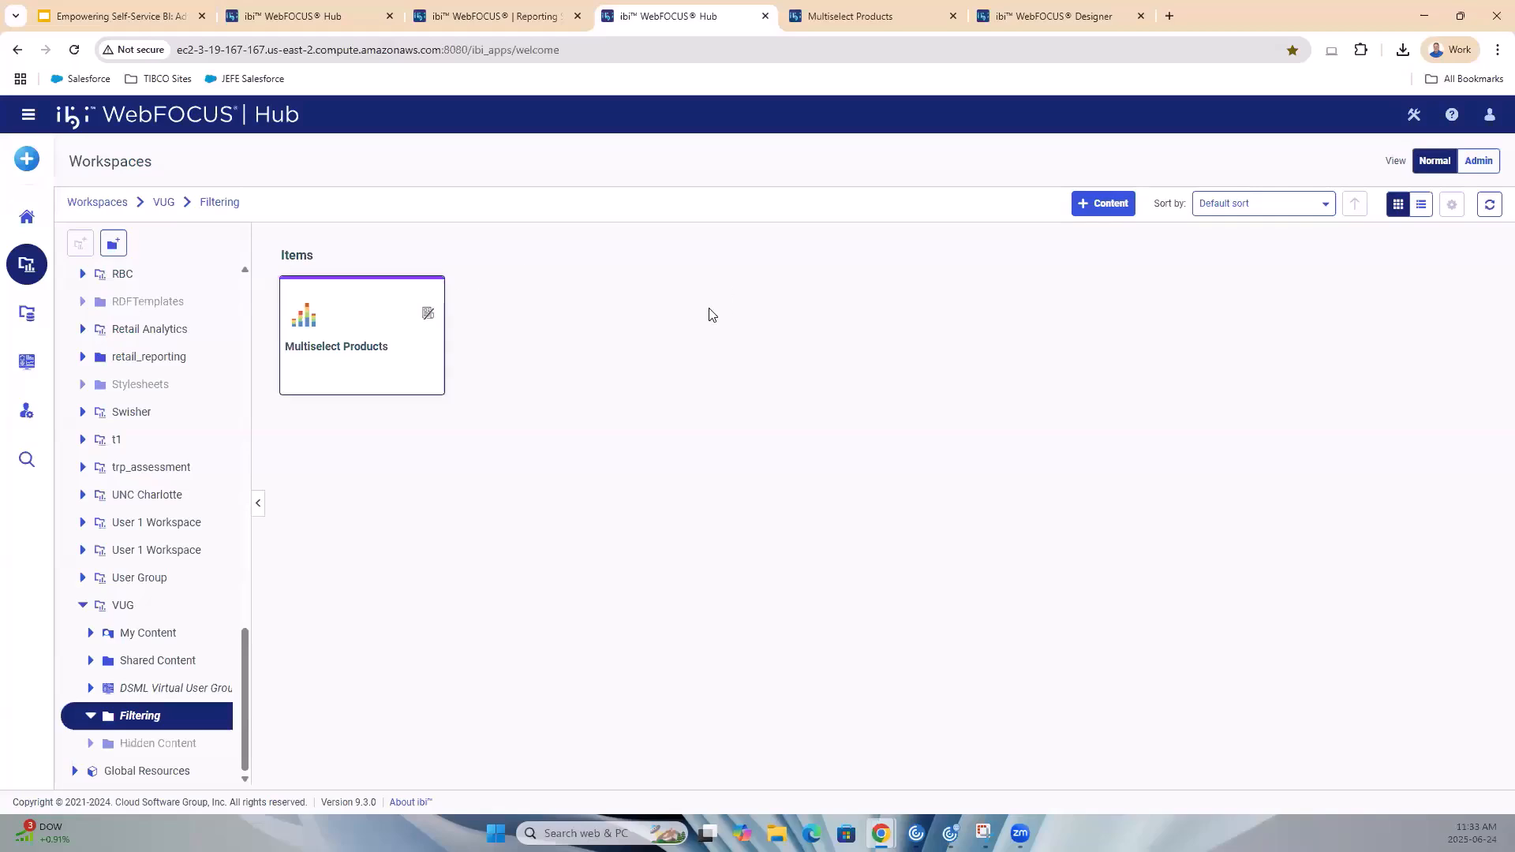
Create a new visualization based on wf_retail_lite from the wf_retail folder under ~pth_admin
click(26, 159)
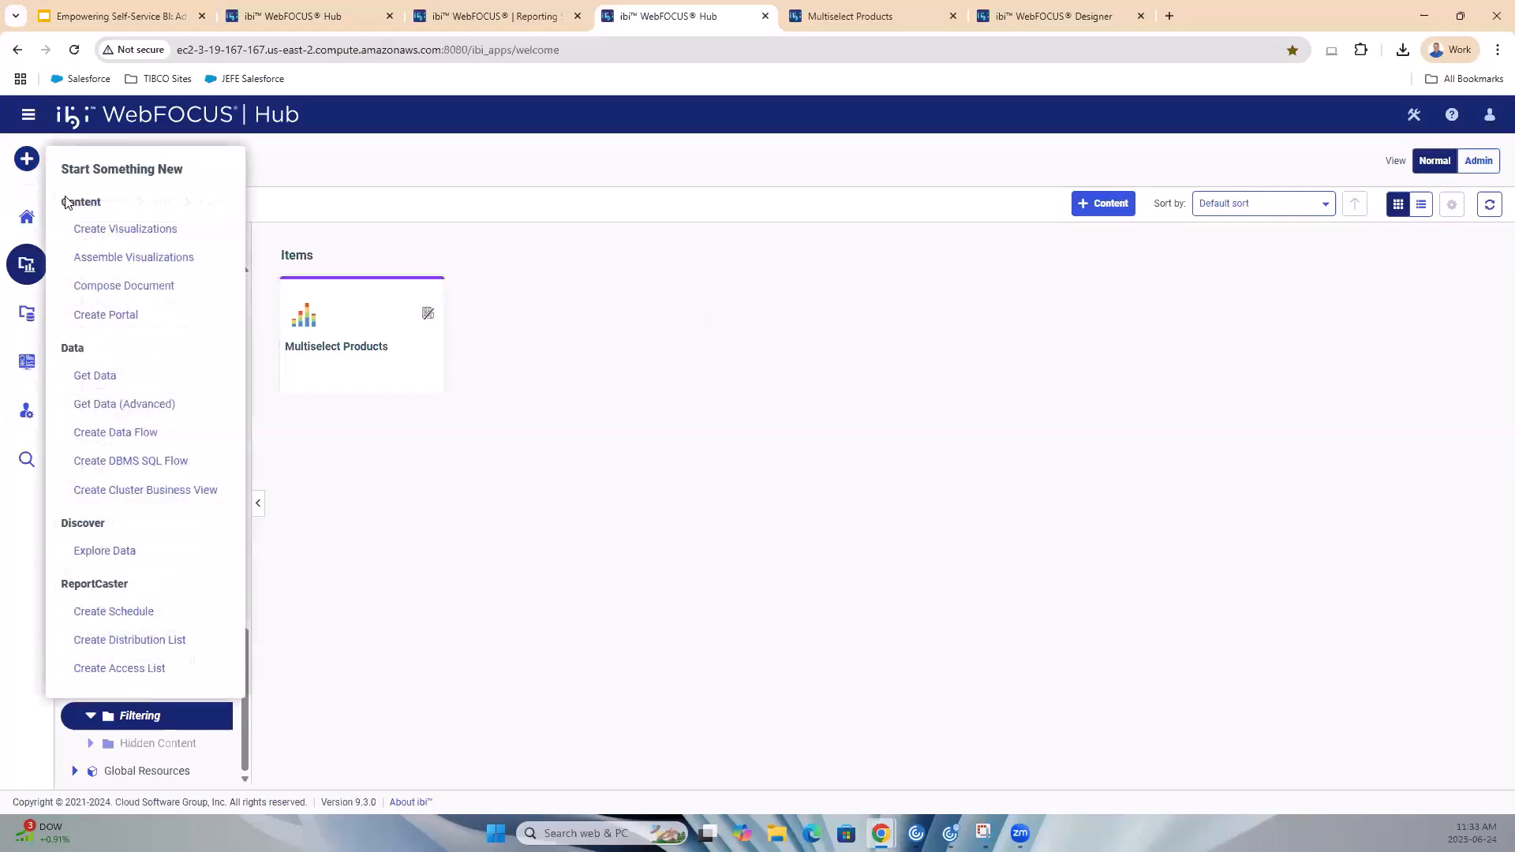
click(369, 257)
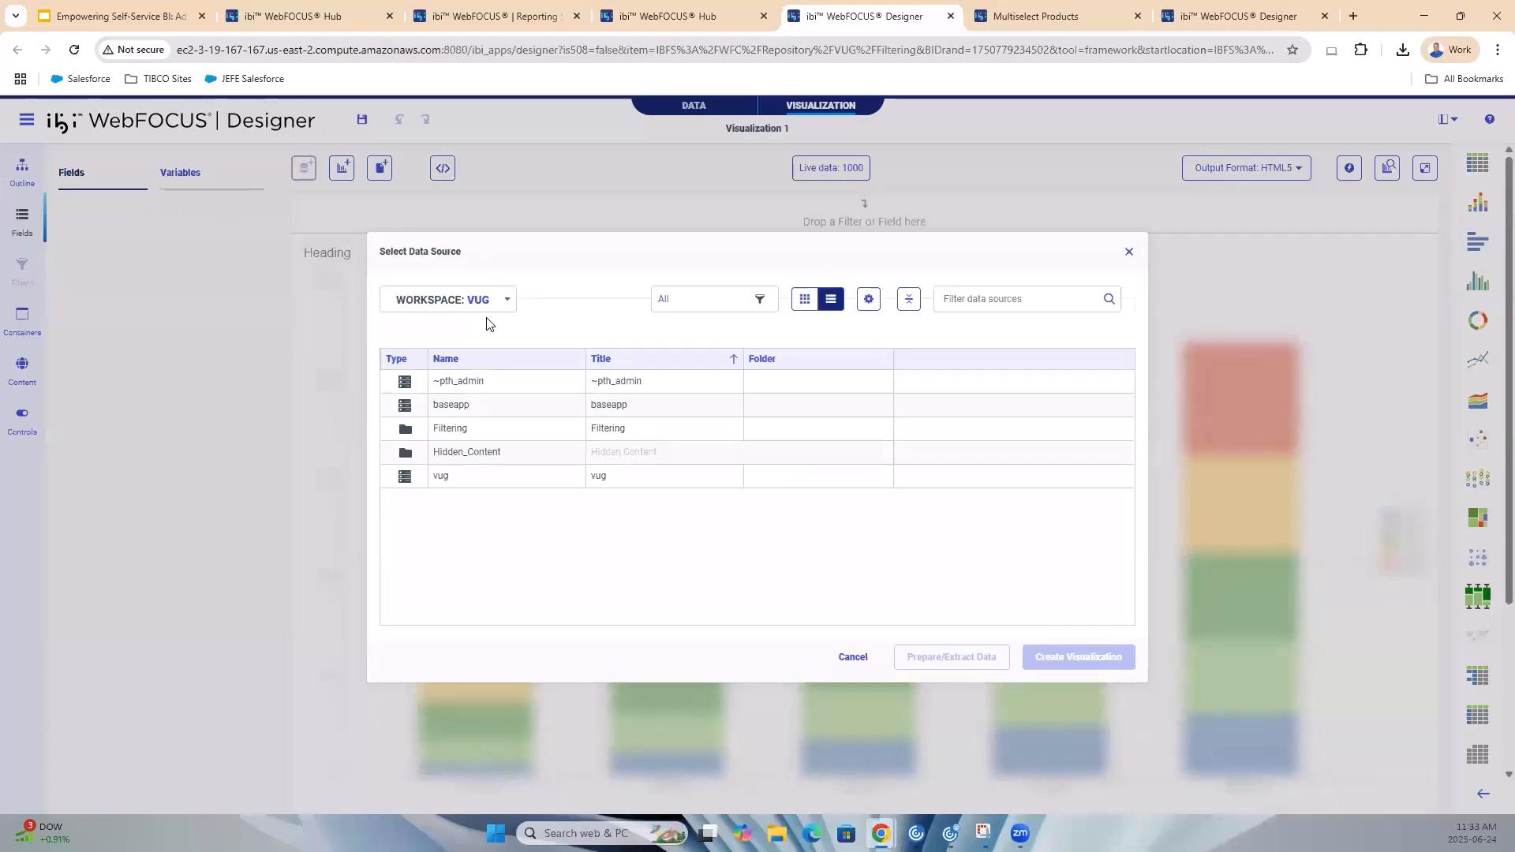
double_click(469, 378)
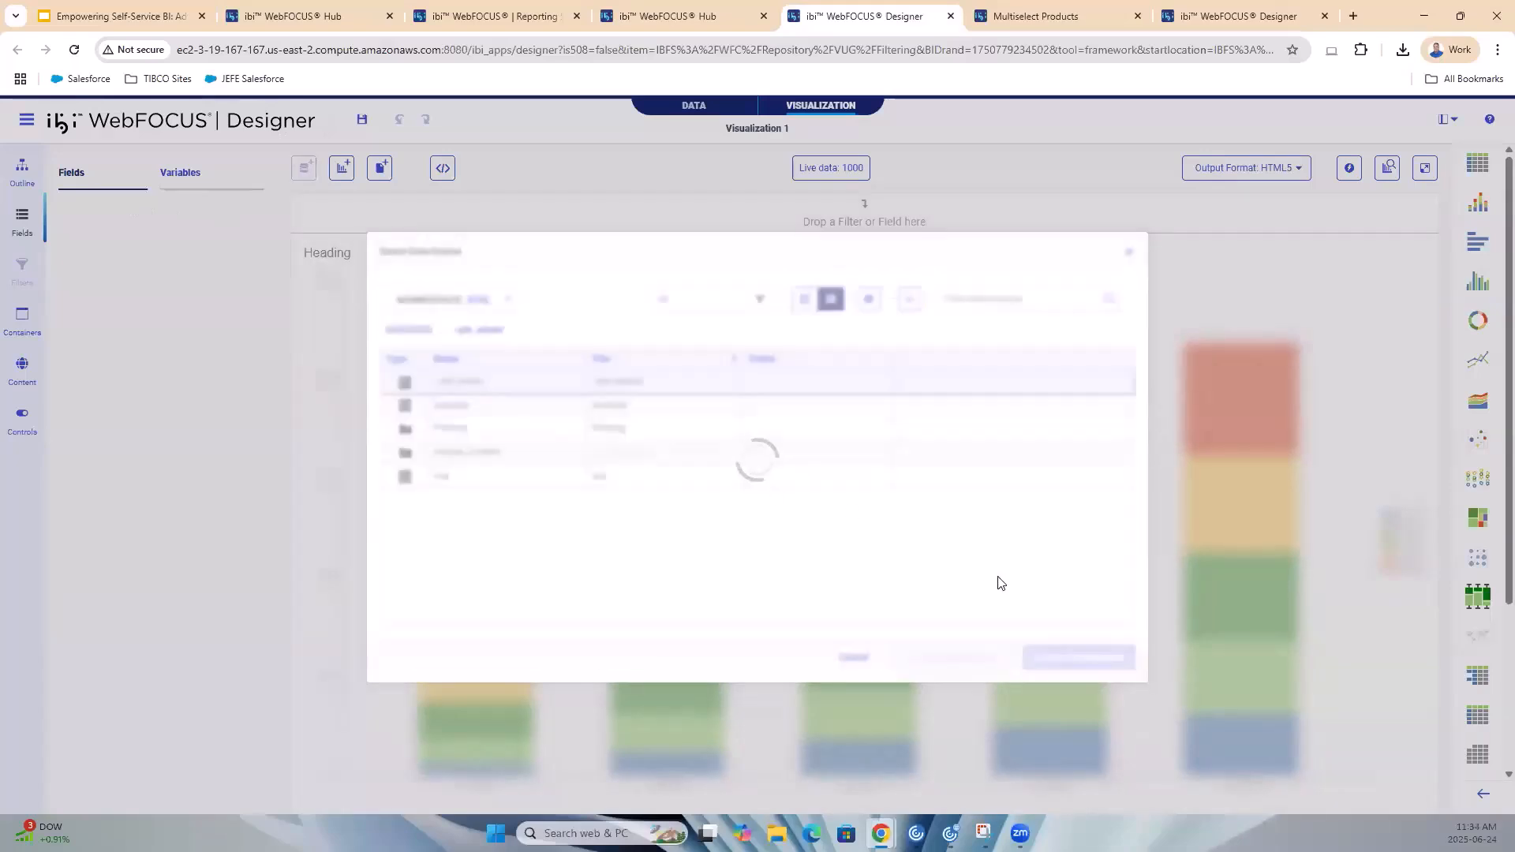
double_click(466, 430)
click(545, 553)
click(1053, 656)
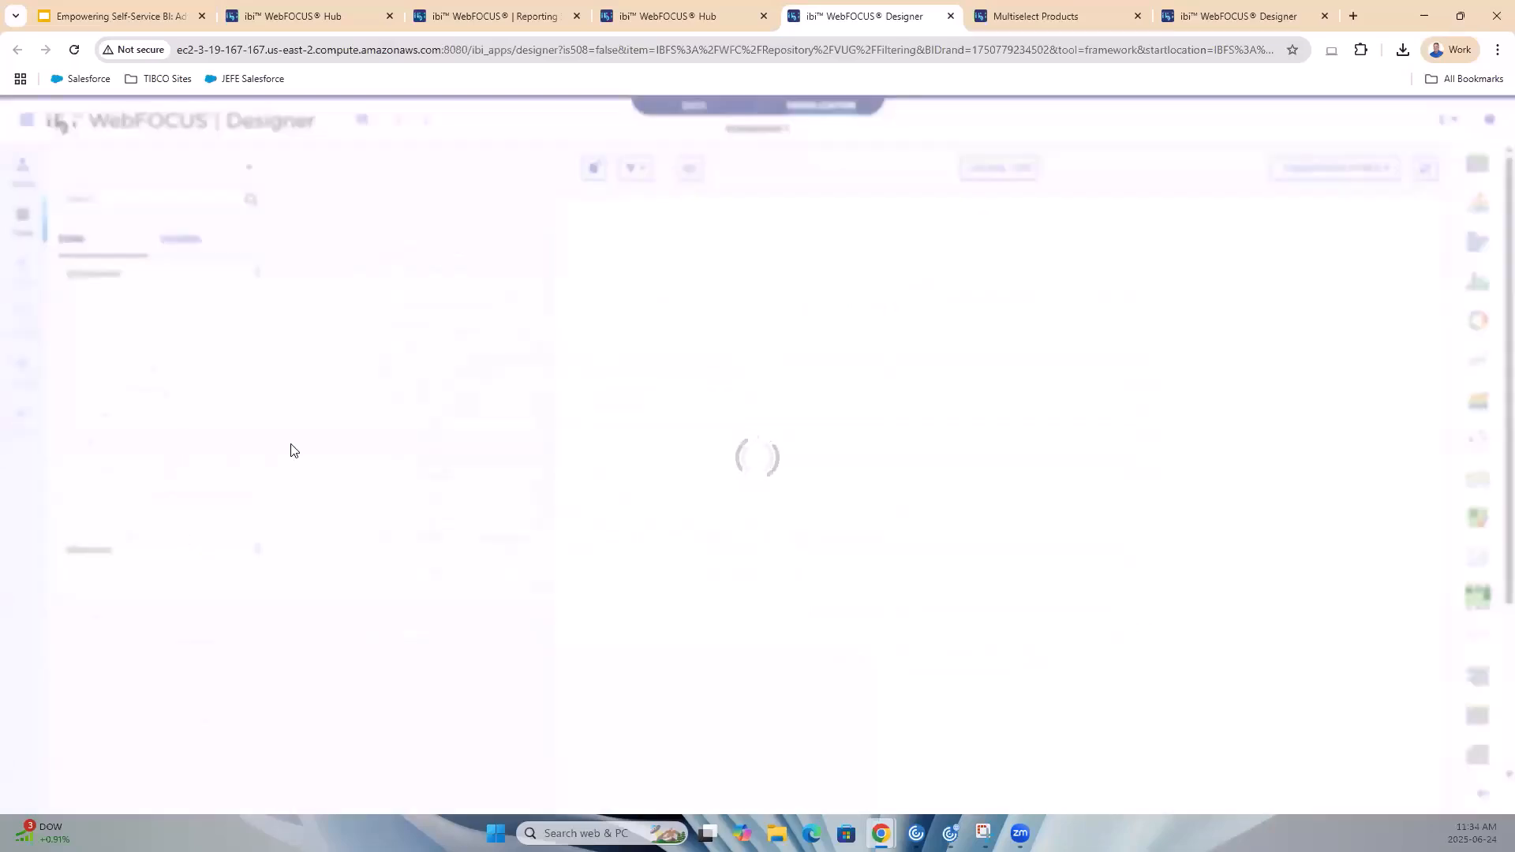
Build a bar chart of Gross Profit by Product Category
scroll(102, 456, down, 1)
scroll(102, 456, down, 1)
click(122, 458)
drag(159, 477, 778, 477)
scroll(190, 658, down, 4)
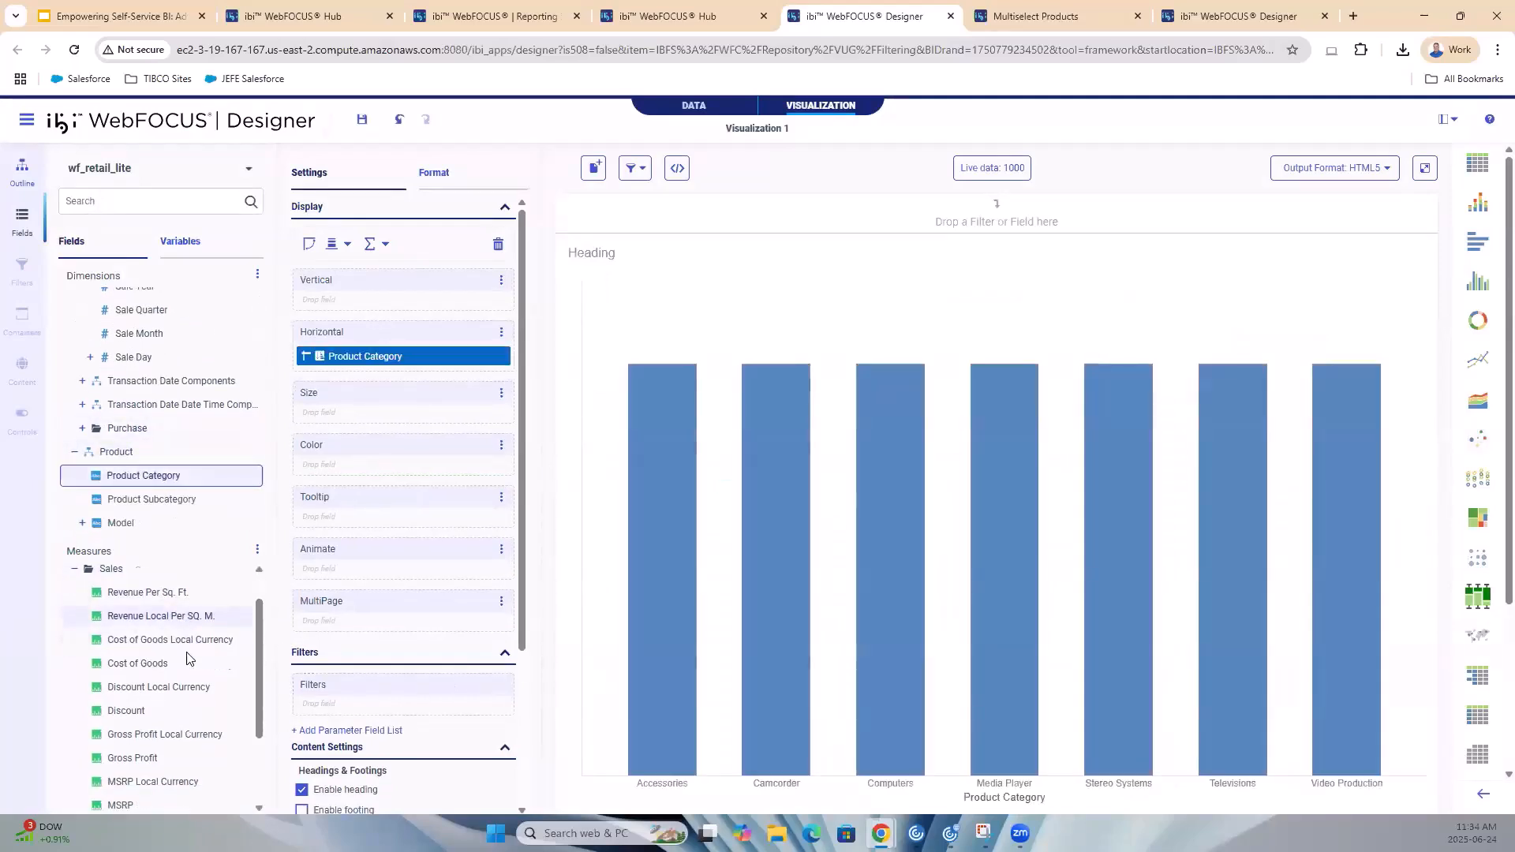
drag(132, 636, 745, 603)
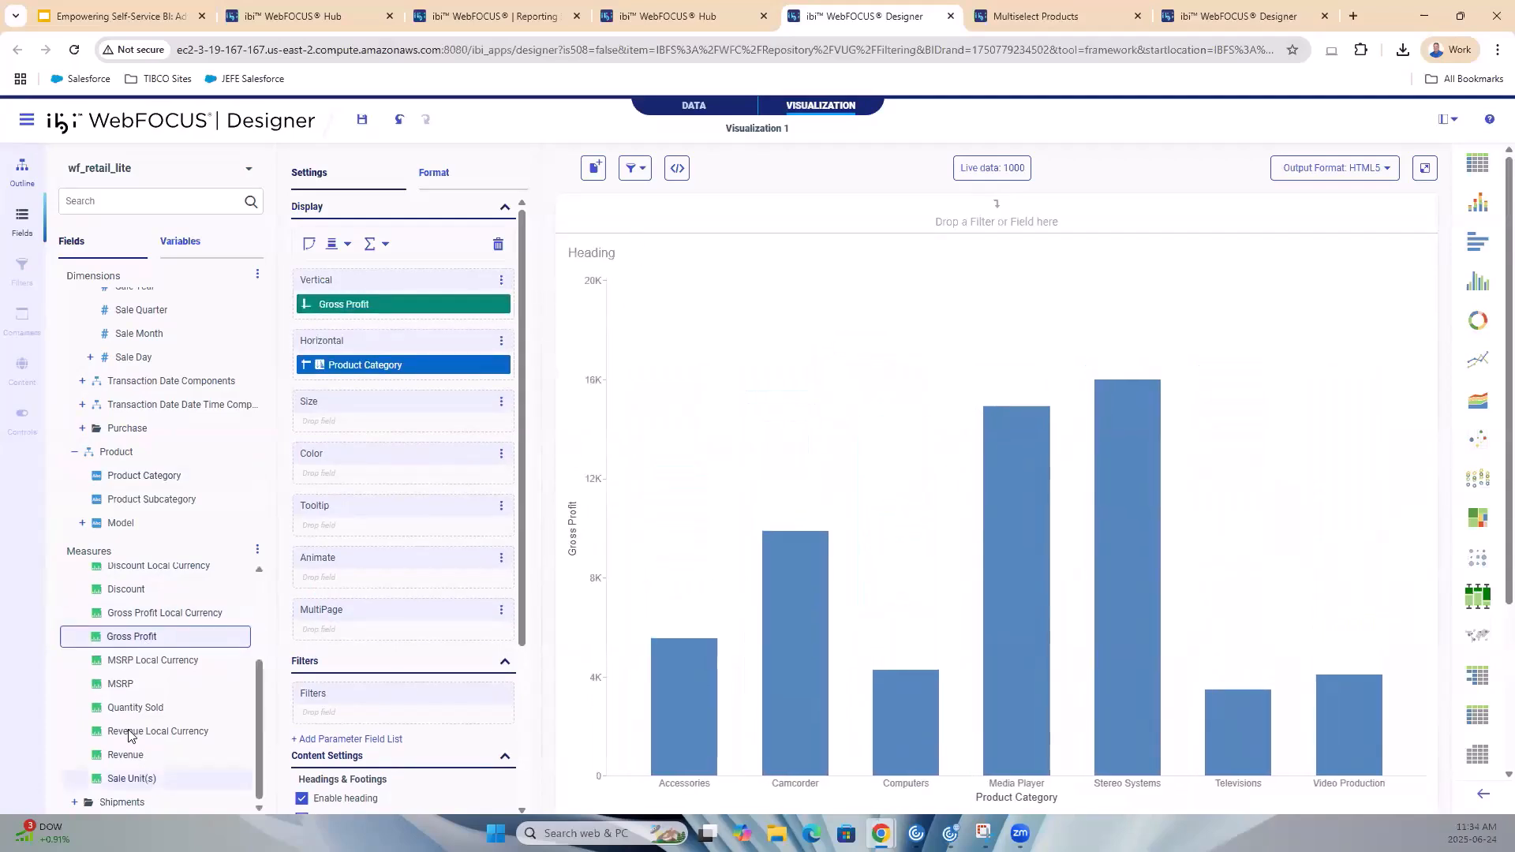
Try to add the Revenue measure as an interactive filter above the chart
drag(126, 754, 693, 207)
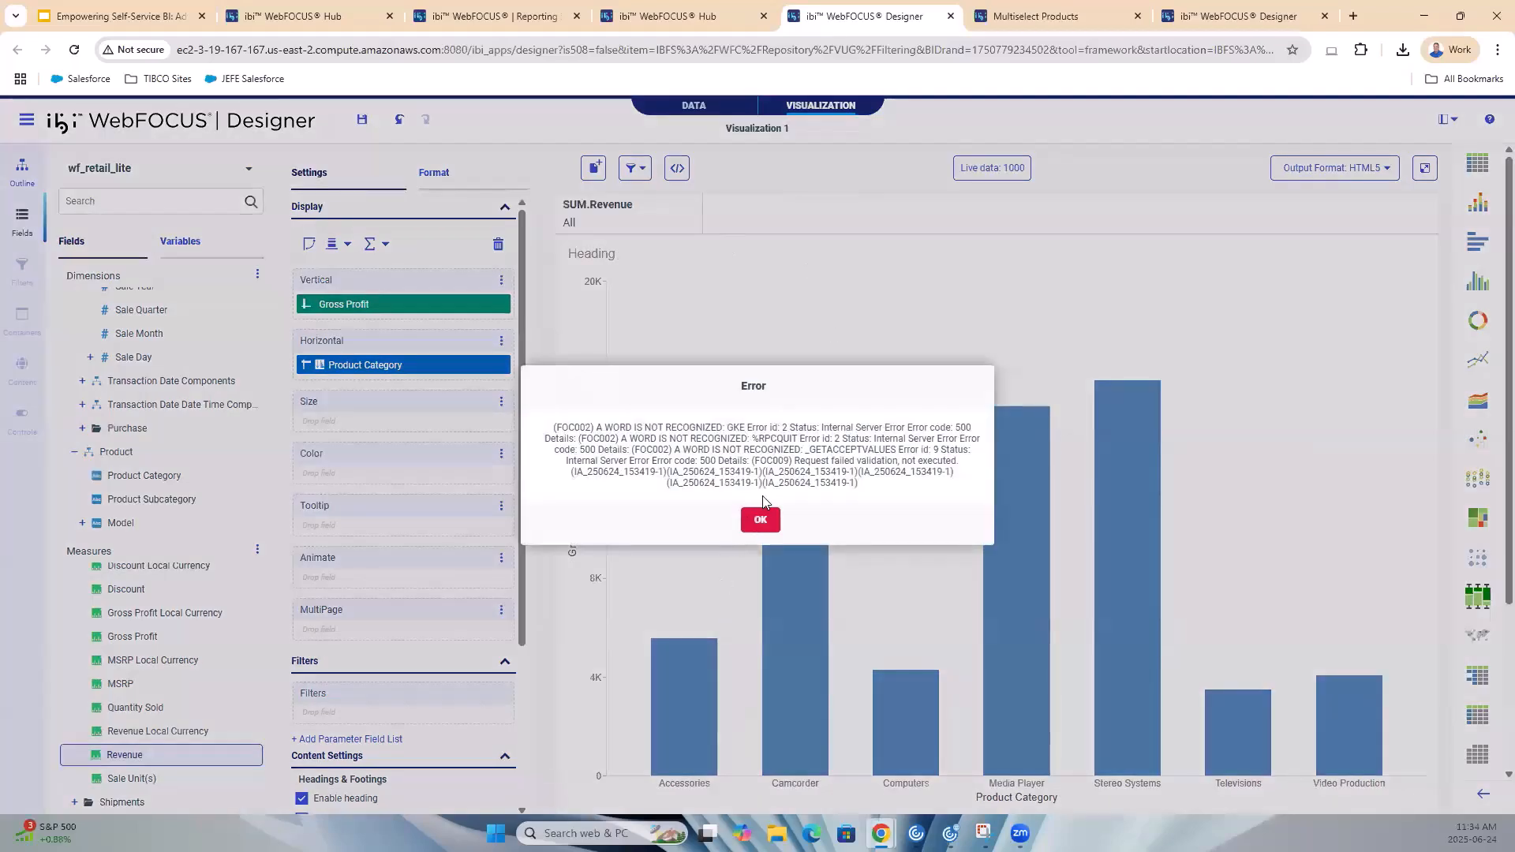
click(758, 519)
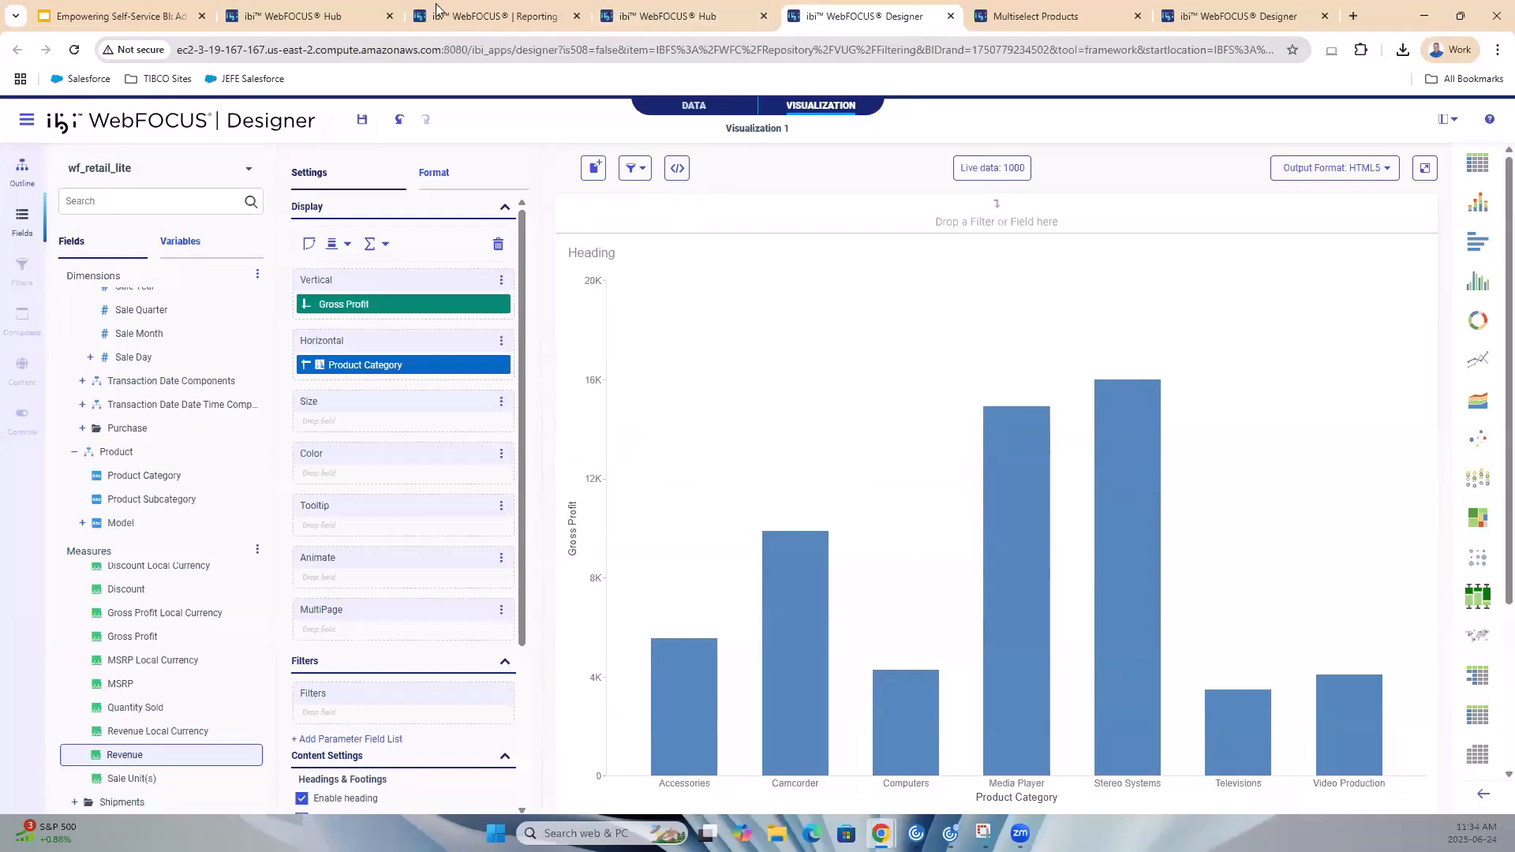
Create a new visualization in the VUG workspace of the localhost Hub, based on wf_retail_lite.mas from retail_samples
click(277, 14)
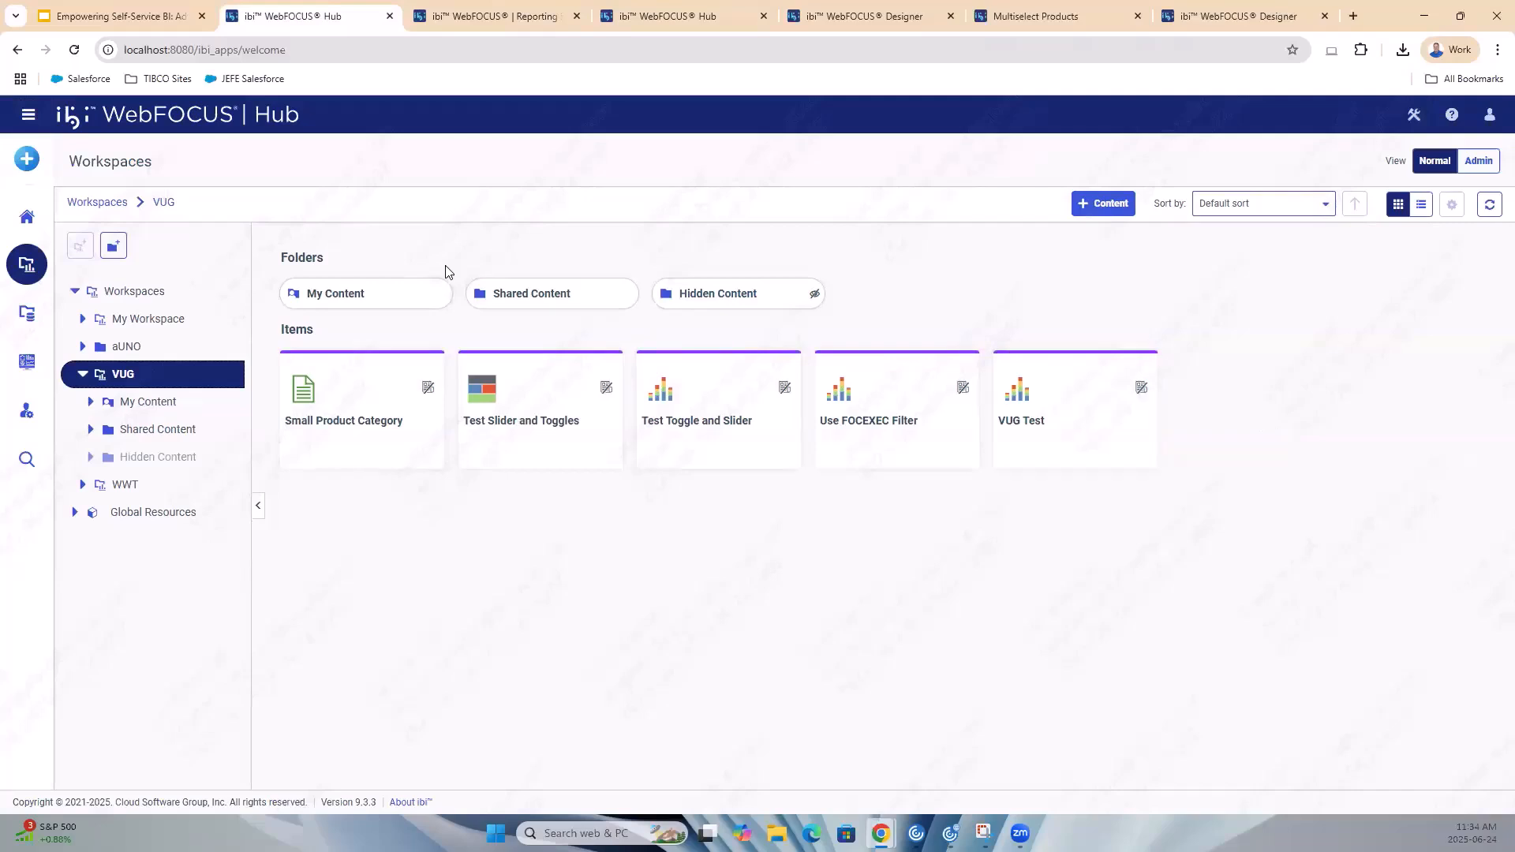
click(25, 161)
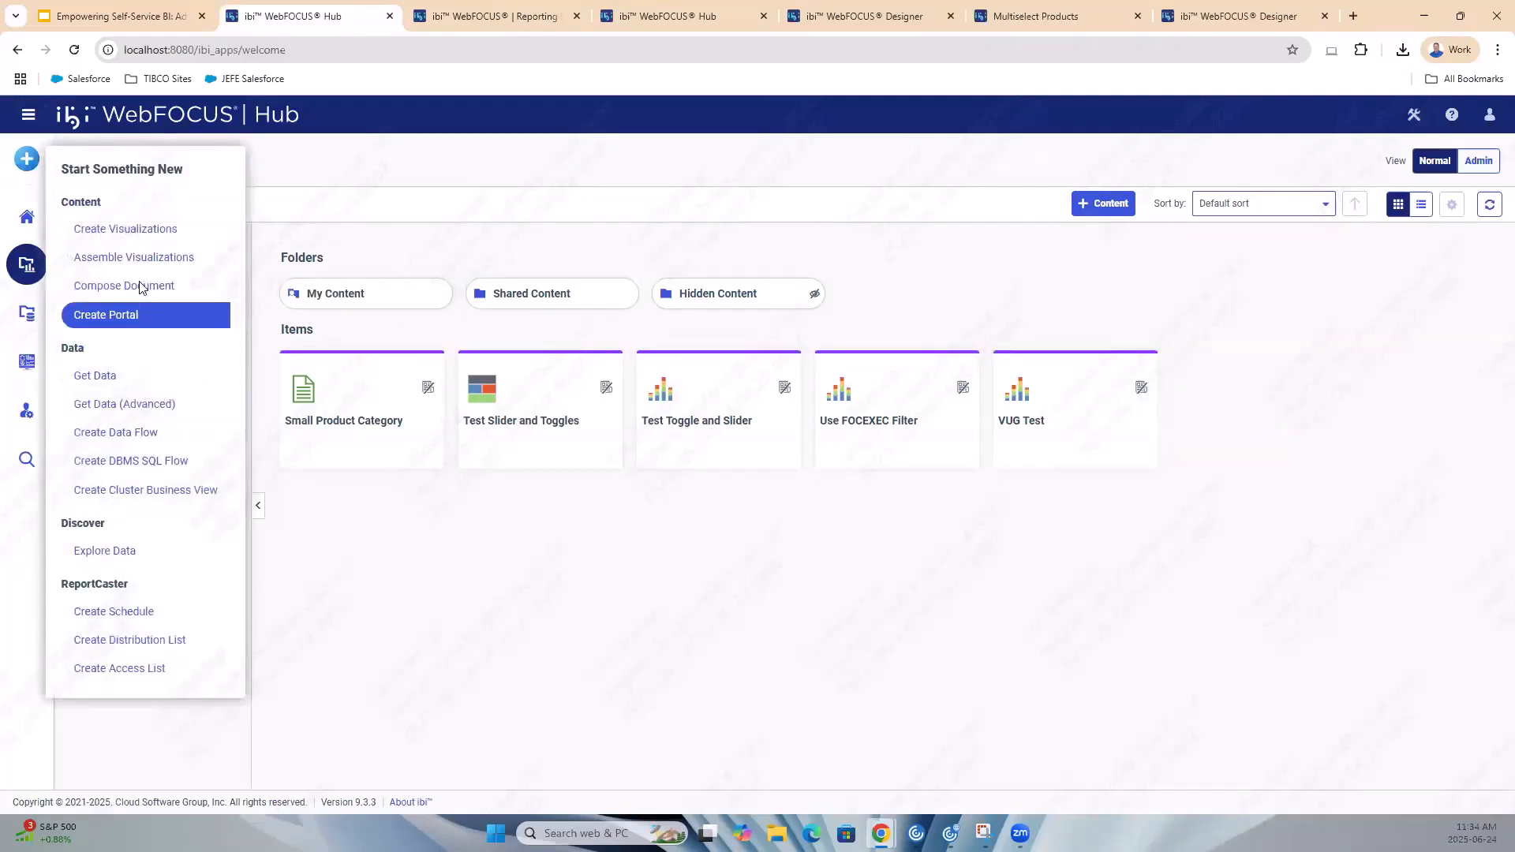
click(157, 238)
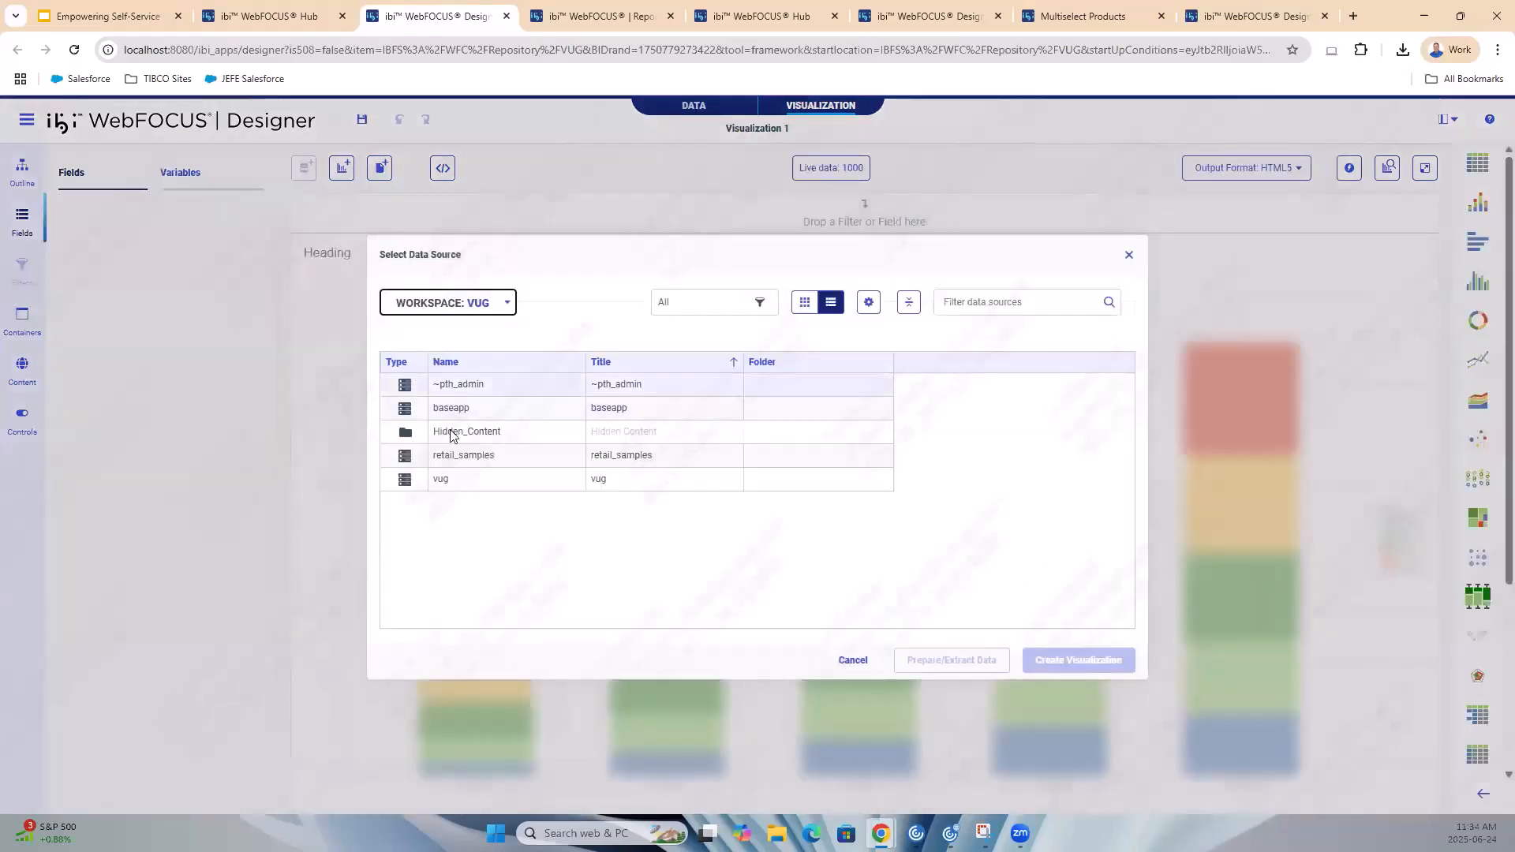
double_click(473, 386)
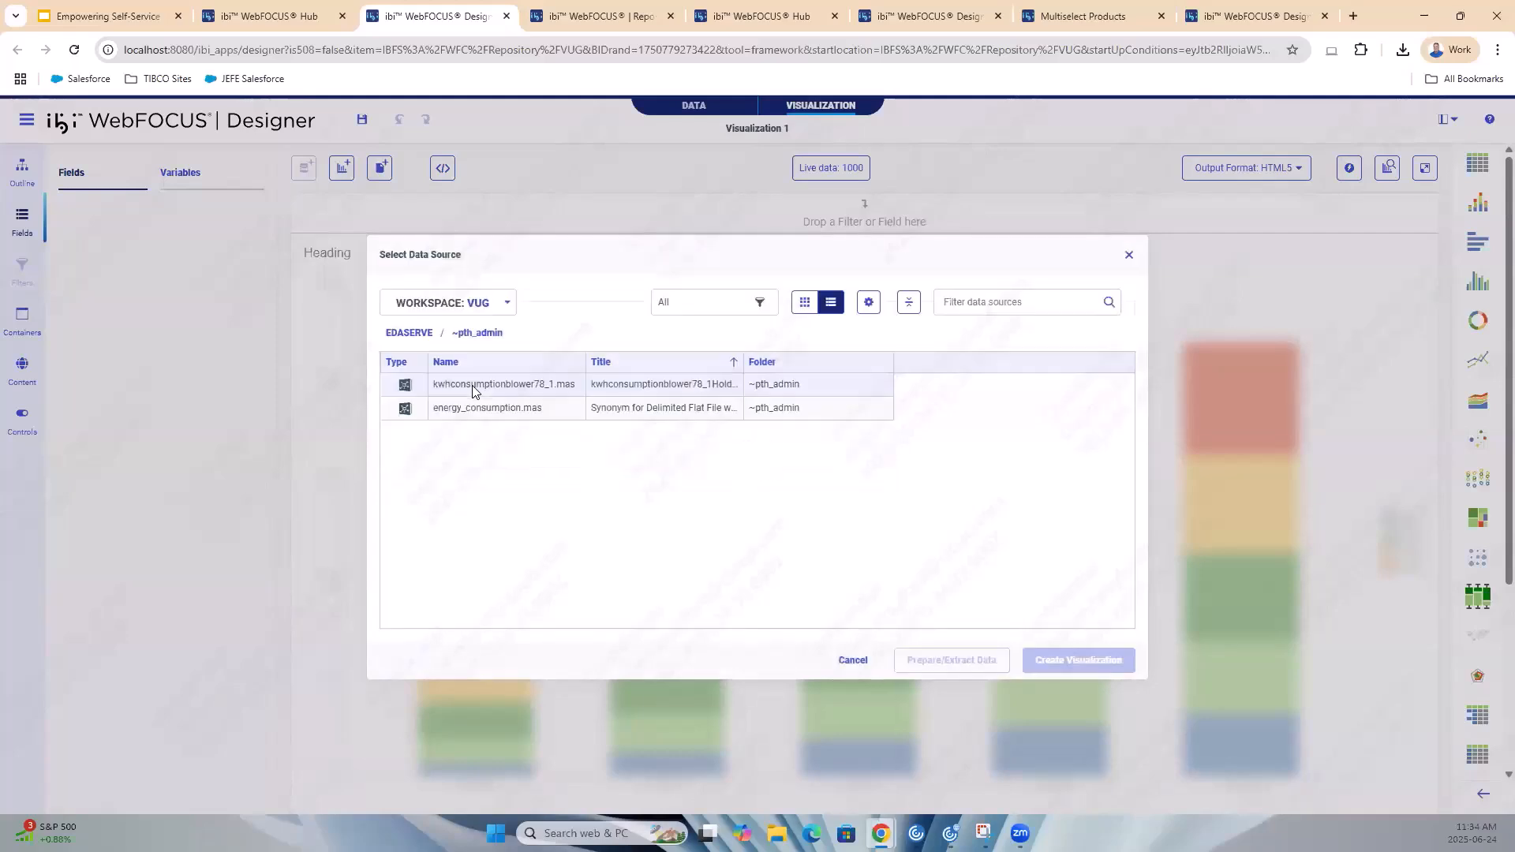
click(422, 335)
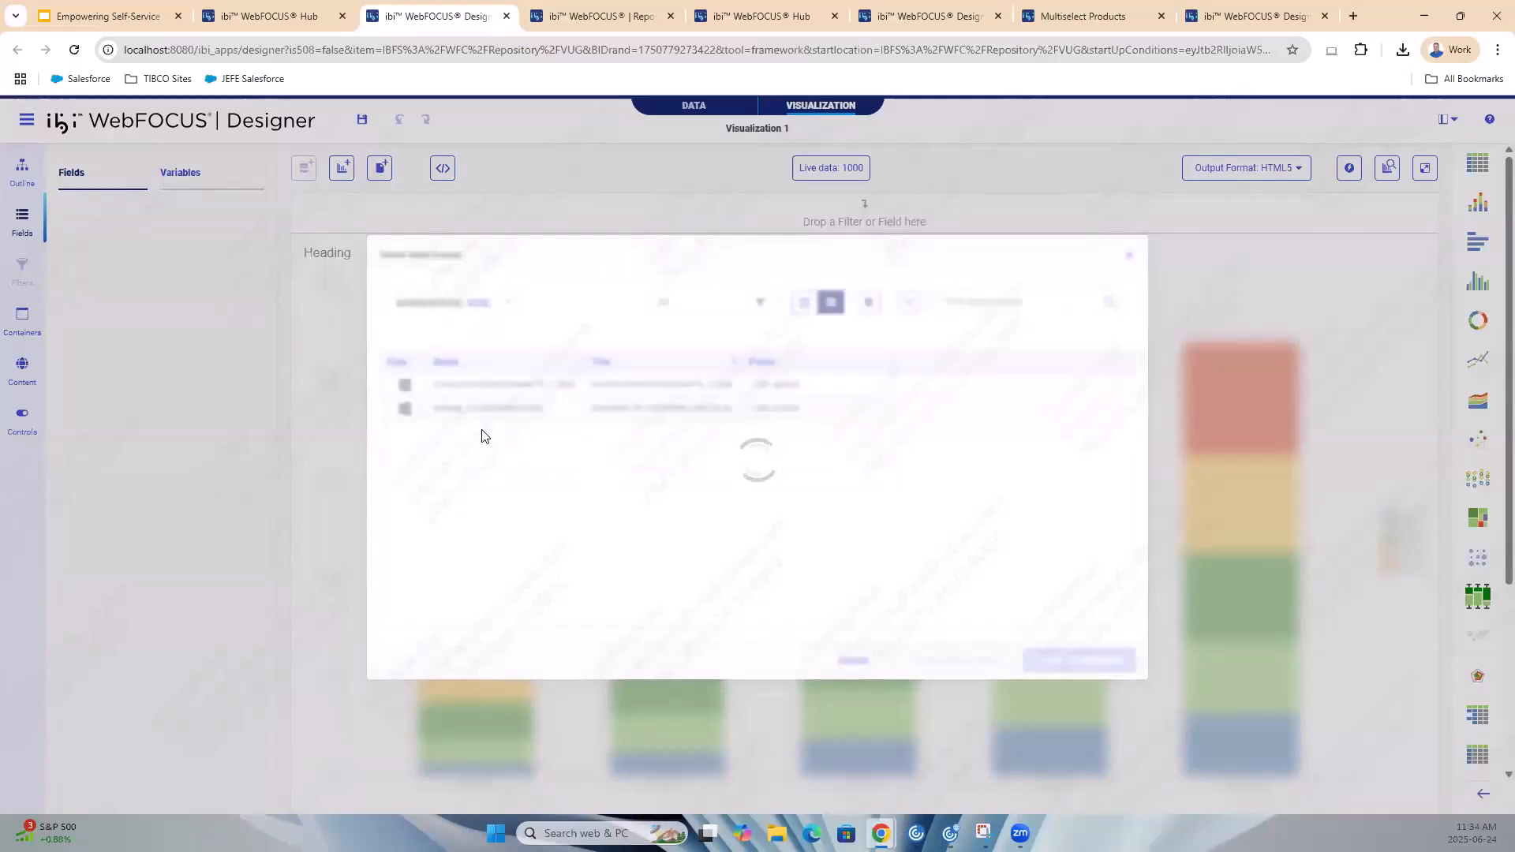
double_click(465, 458)
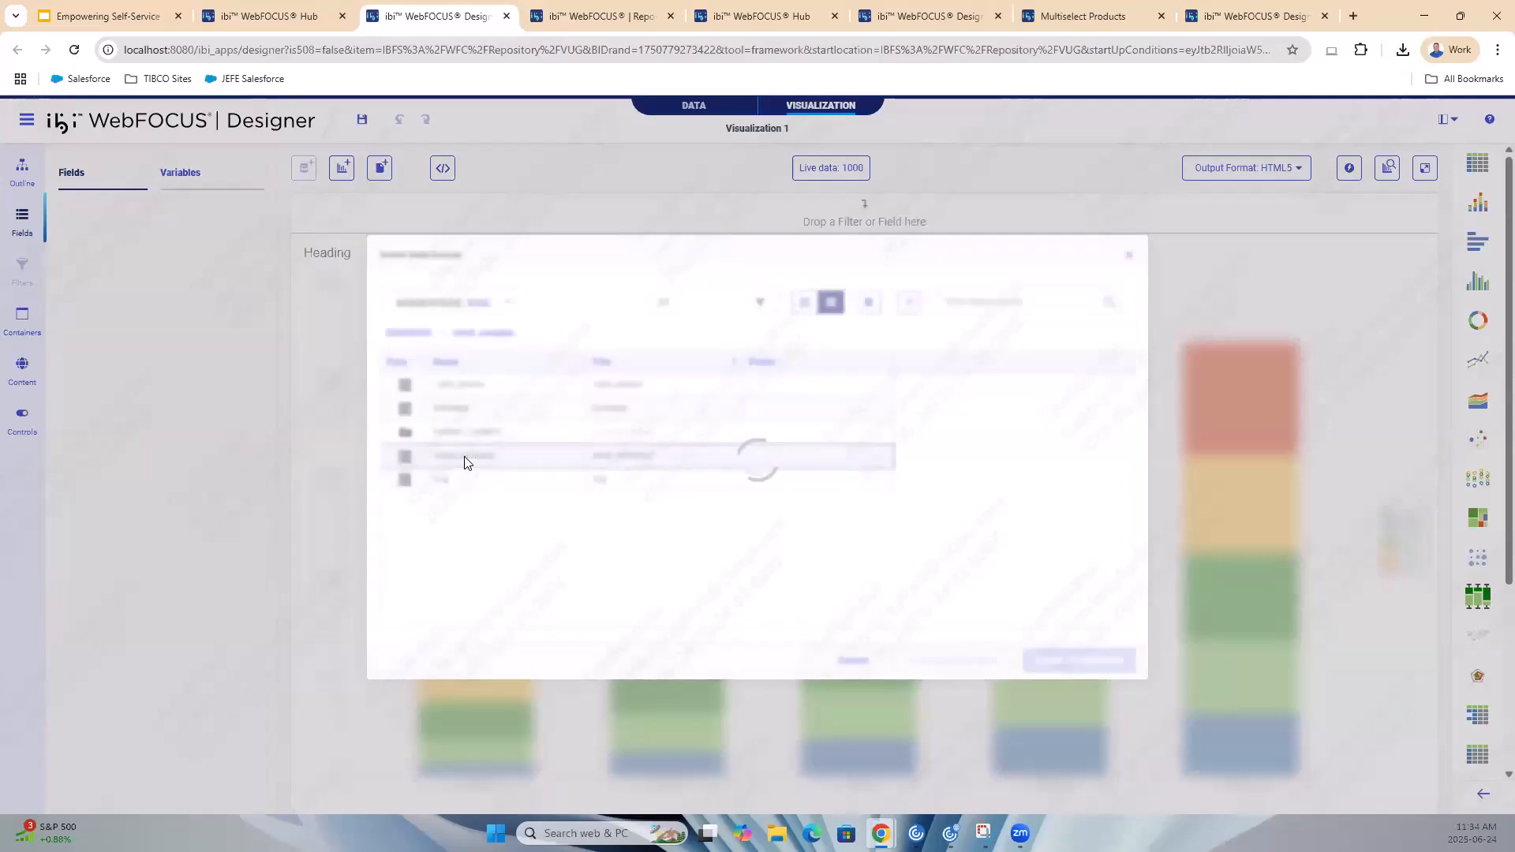
click(519, 576)
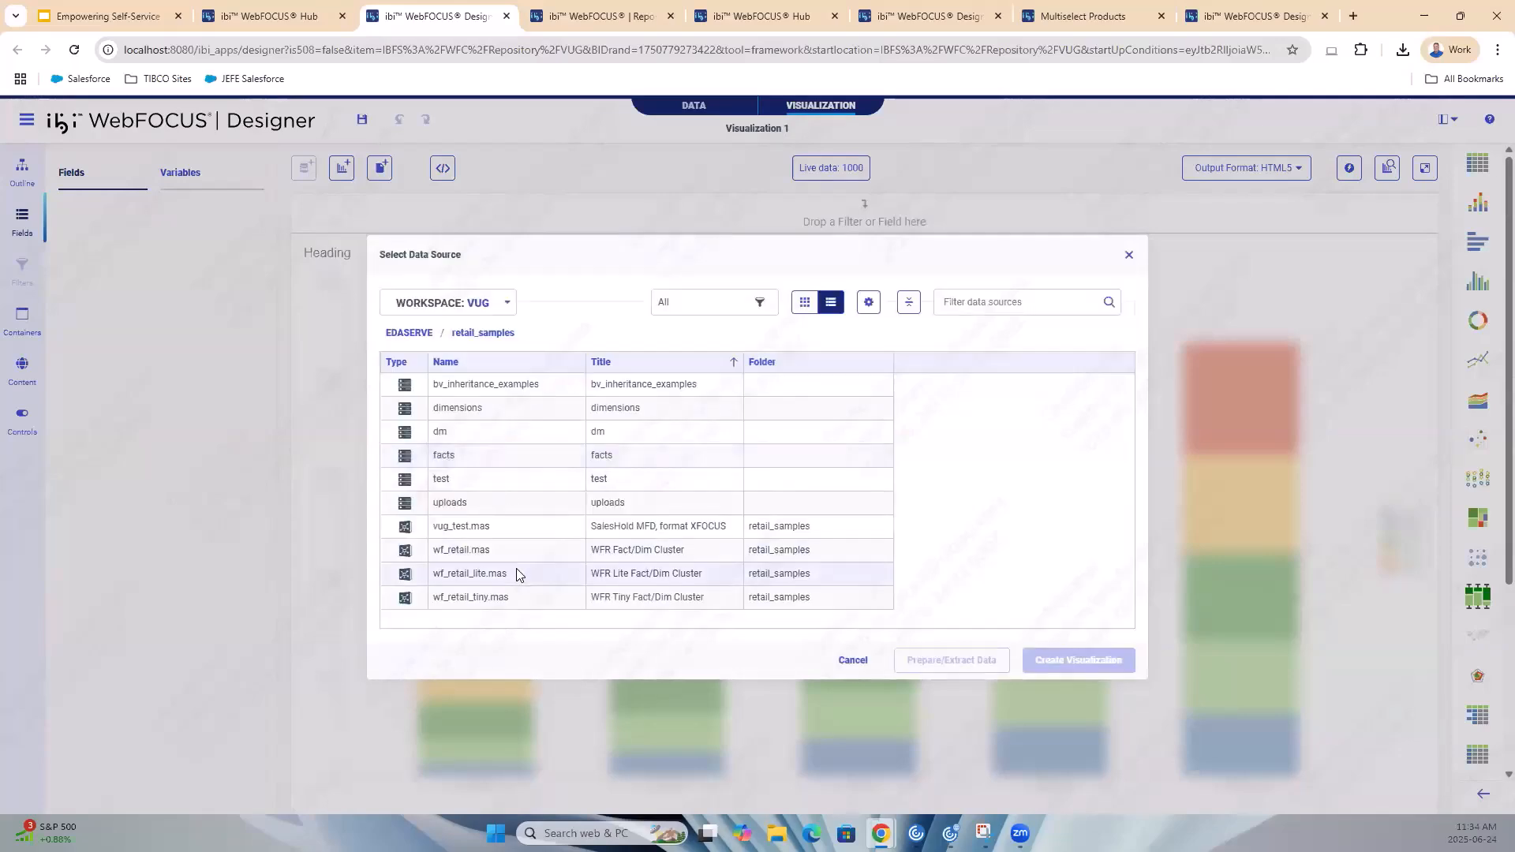
click(1072, 661)
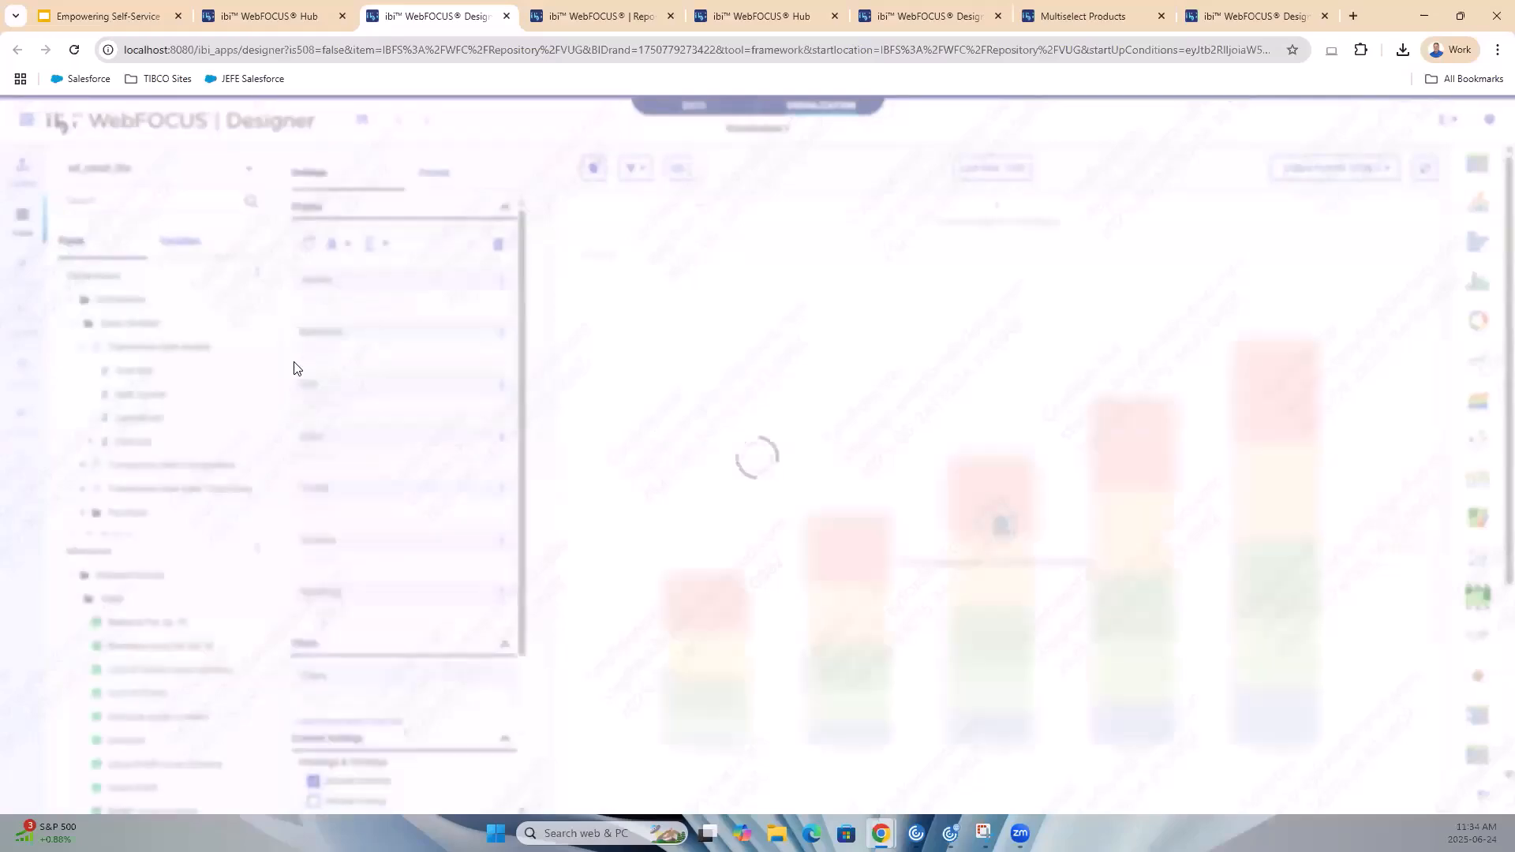
Build a bar chart of Revenue by product Model
scroll(173, 465, down, 1)
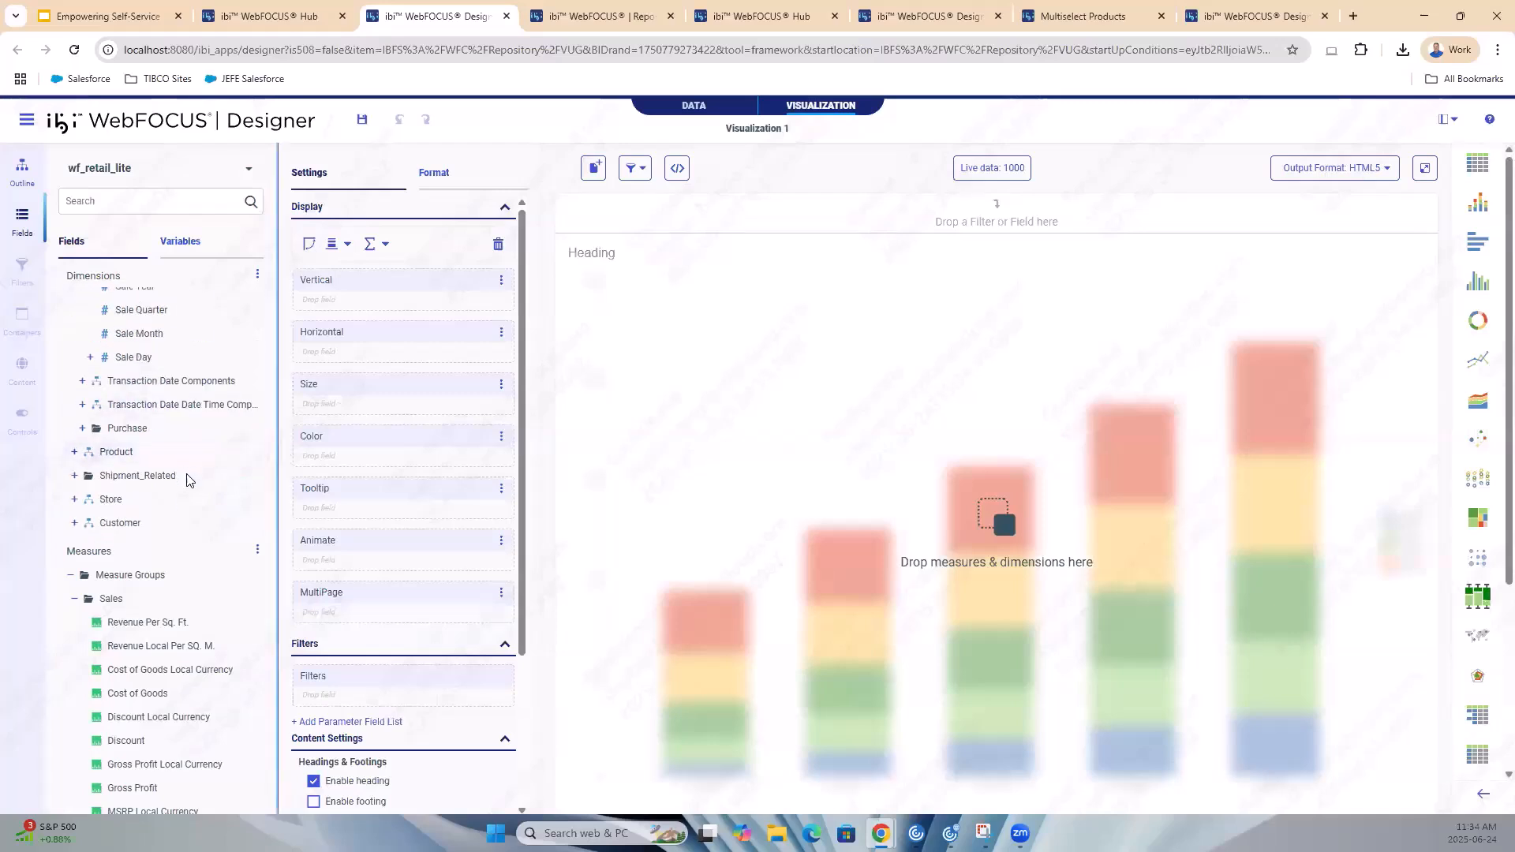
click(75, 451)
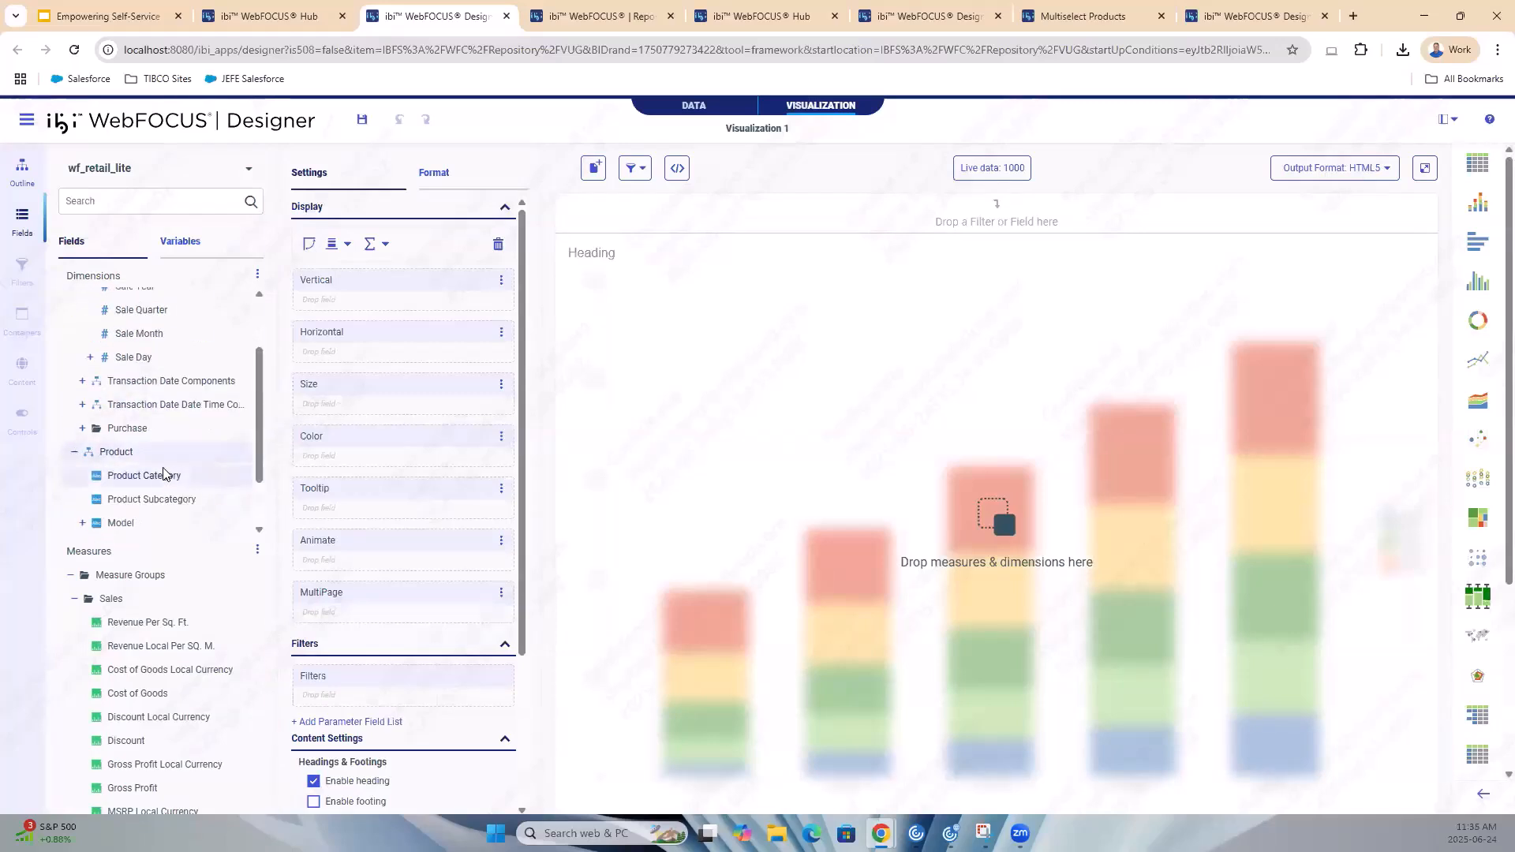
scroll(122, 450, down, 1)
drag(120, 451, 756, 496)
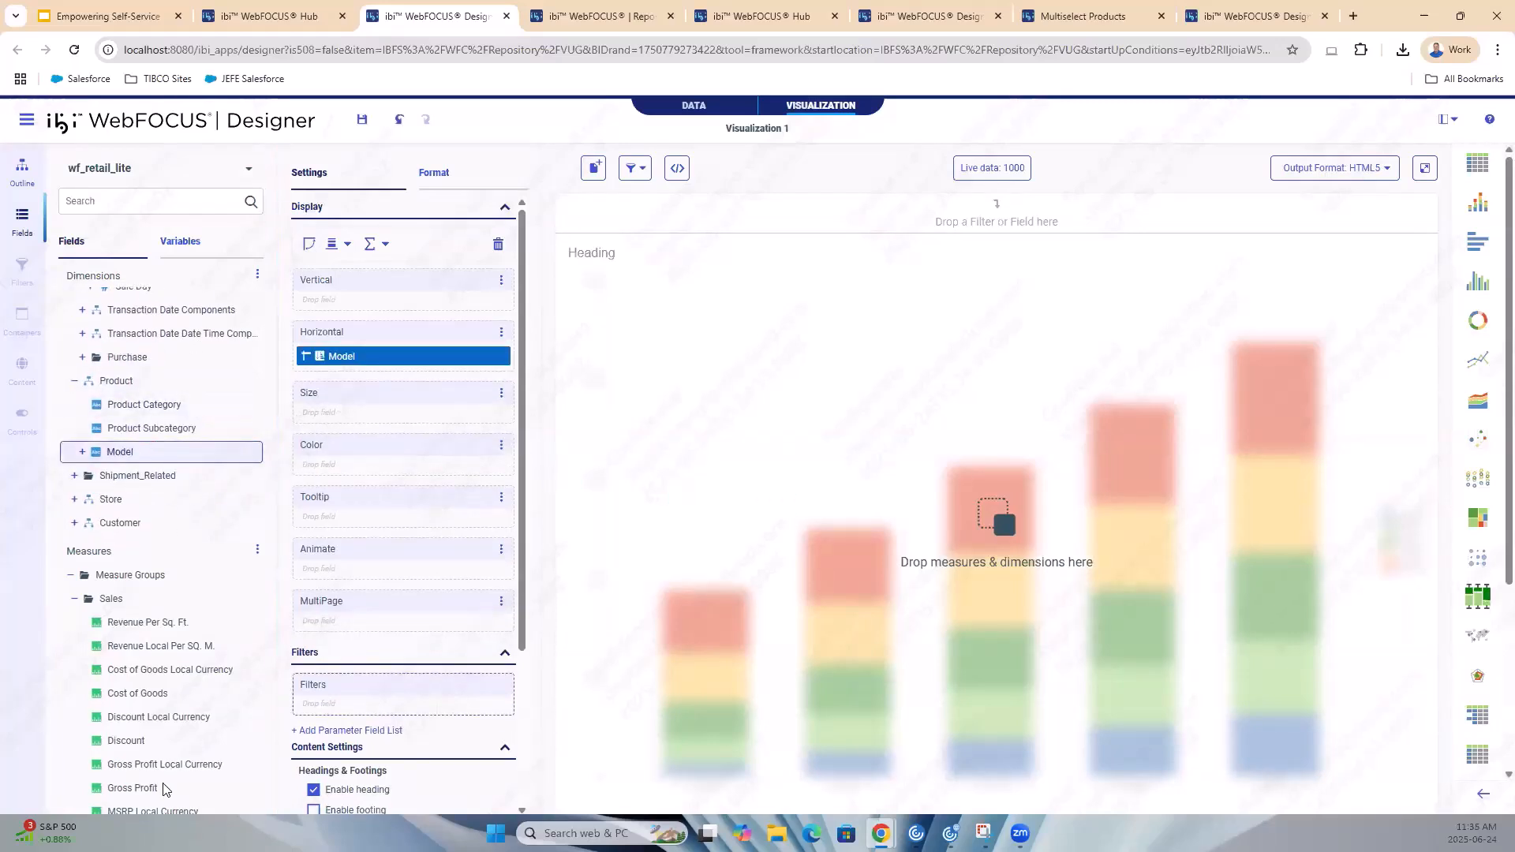
click(150, 789)
scroll(158, 682, down, 2)
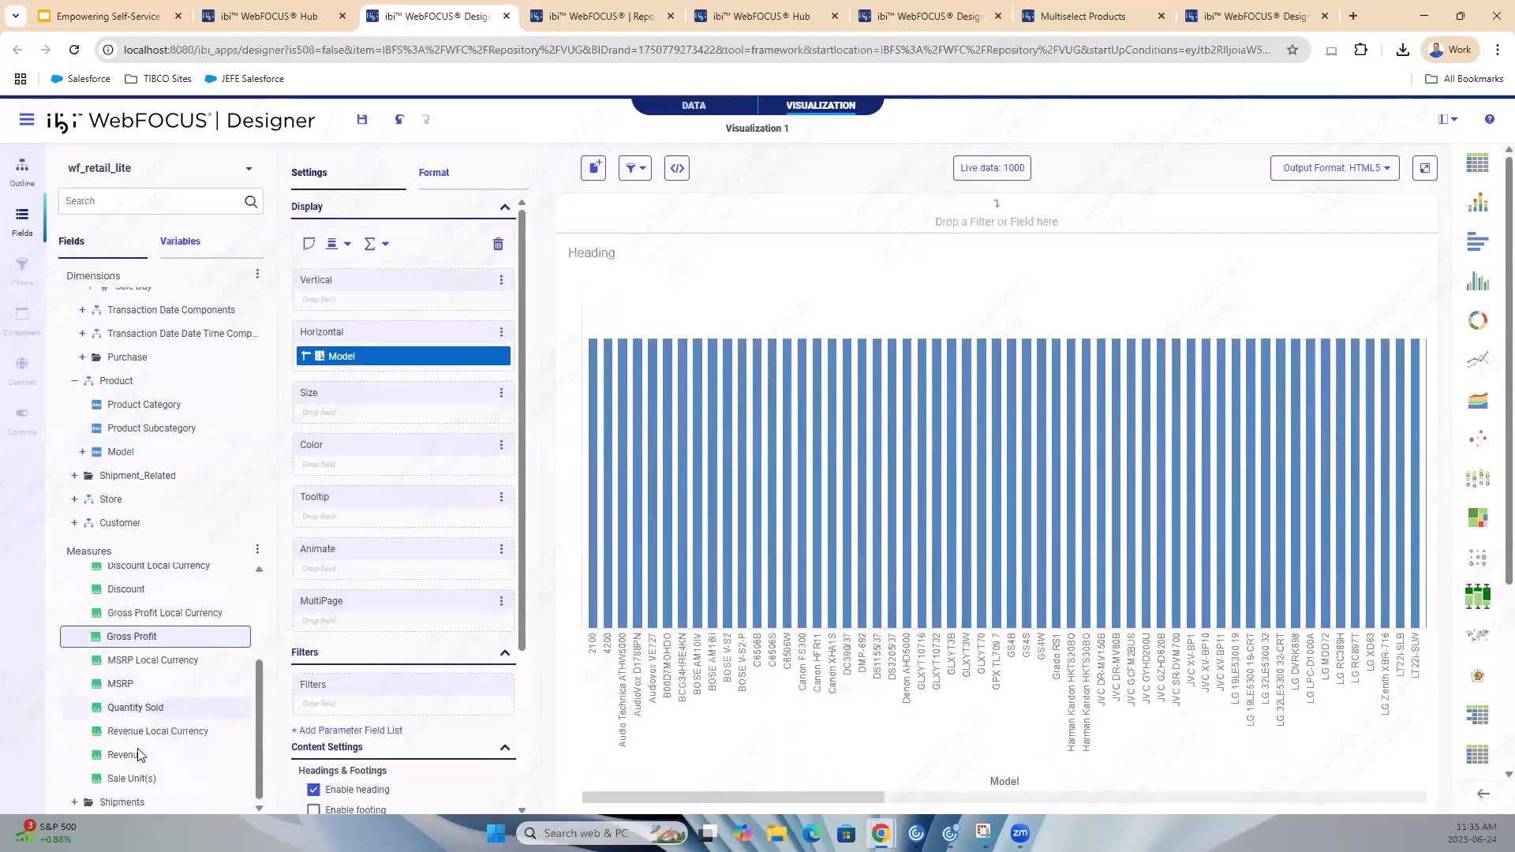
drag(136, 756, 816, 315)
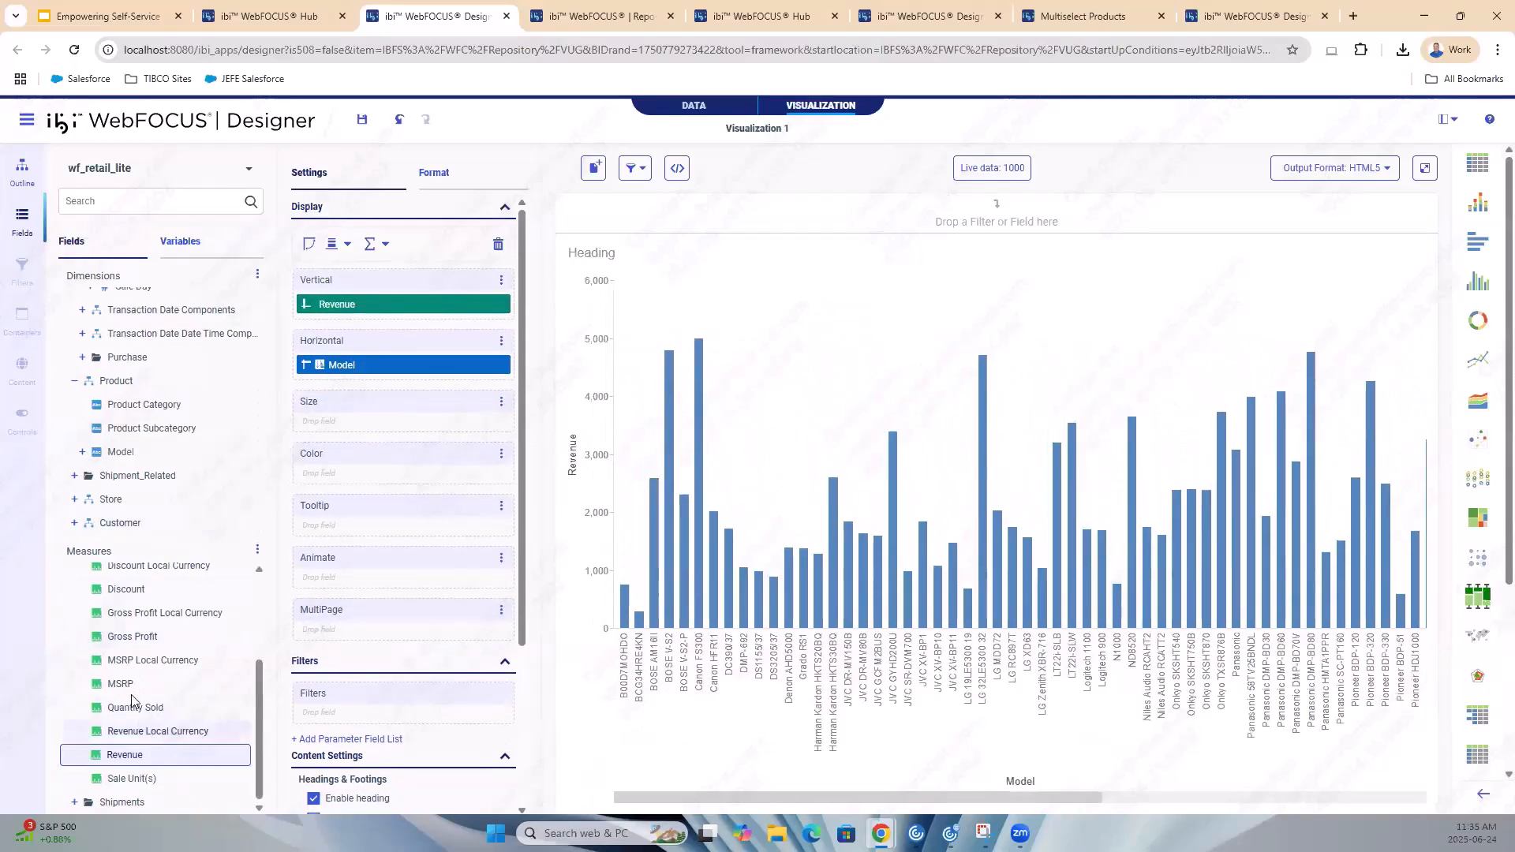
Add Gross Profit as an interactive range filter above the chart and make it filter on Detail values
drag(147, 640, 670, 243)
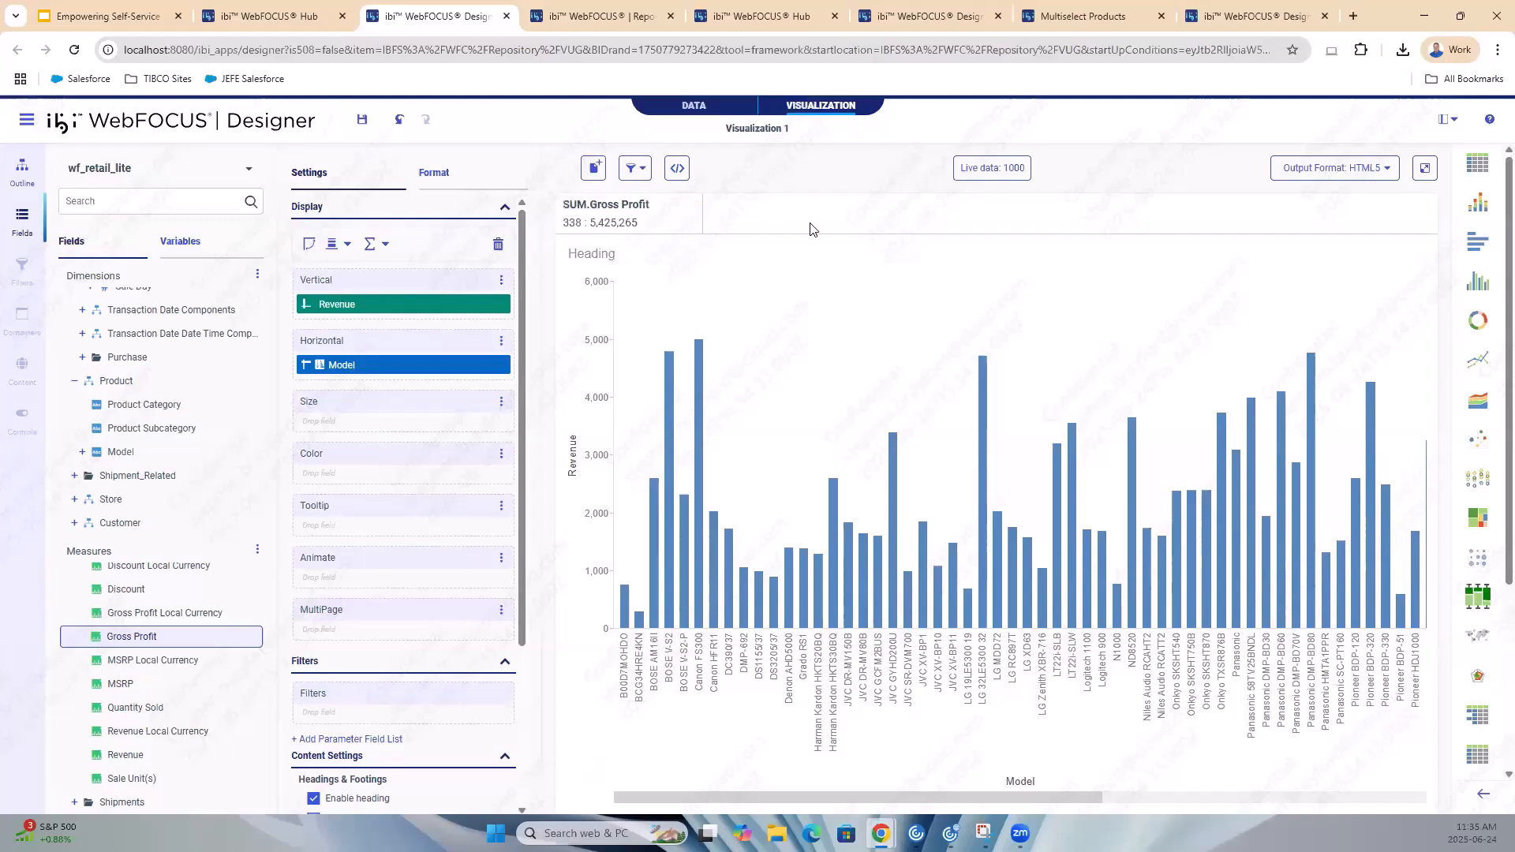
click(613, 224)
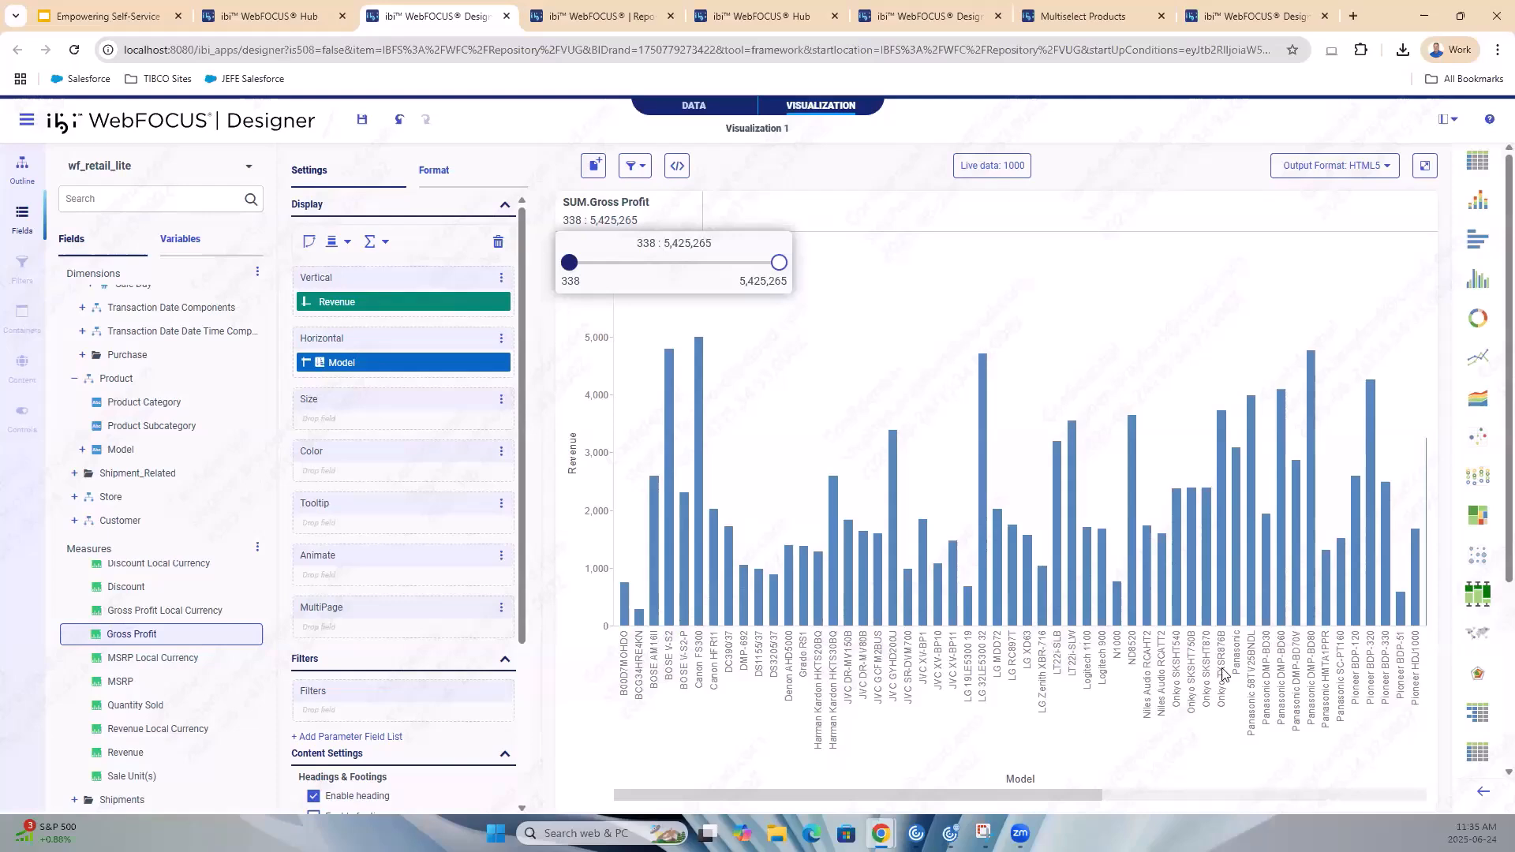
click(839, 212)
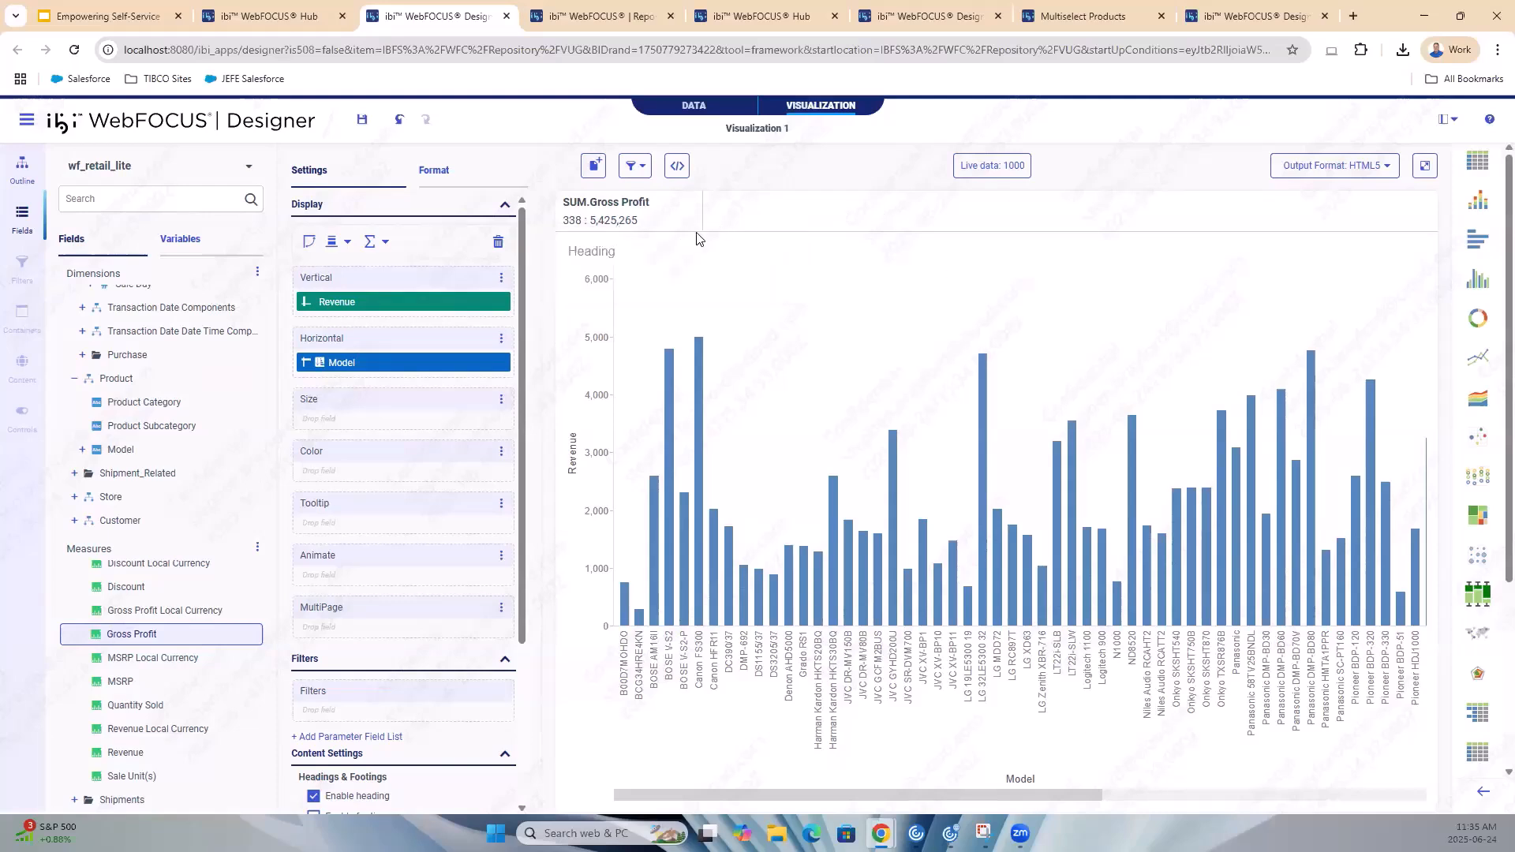
right_click(629, 213)
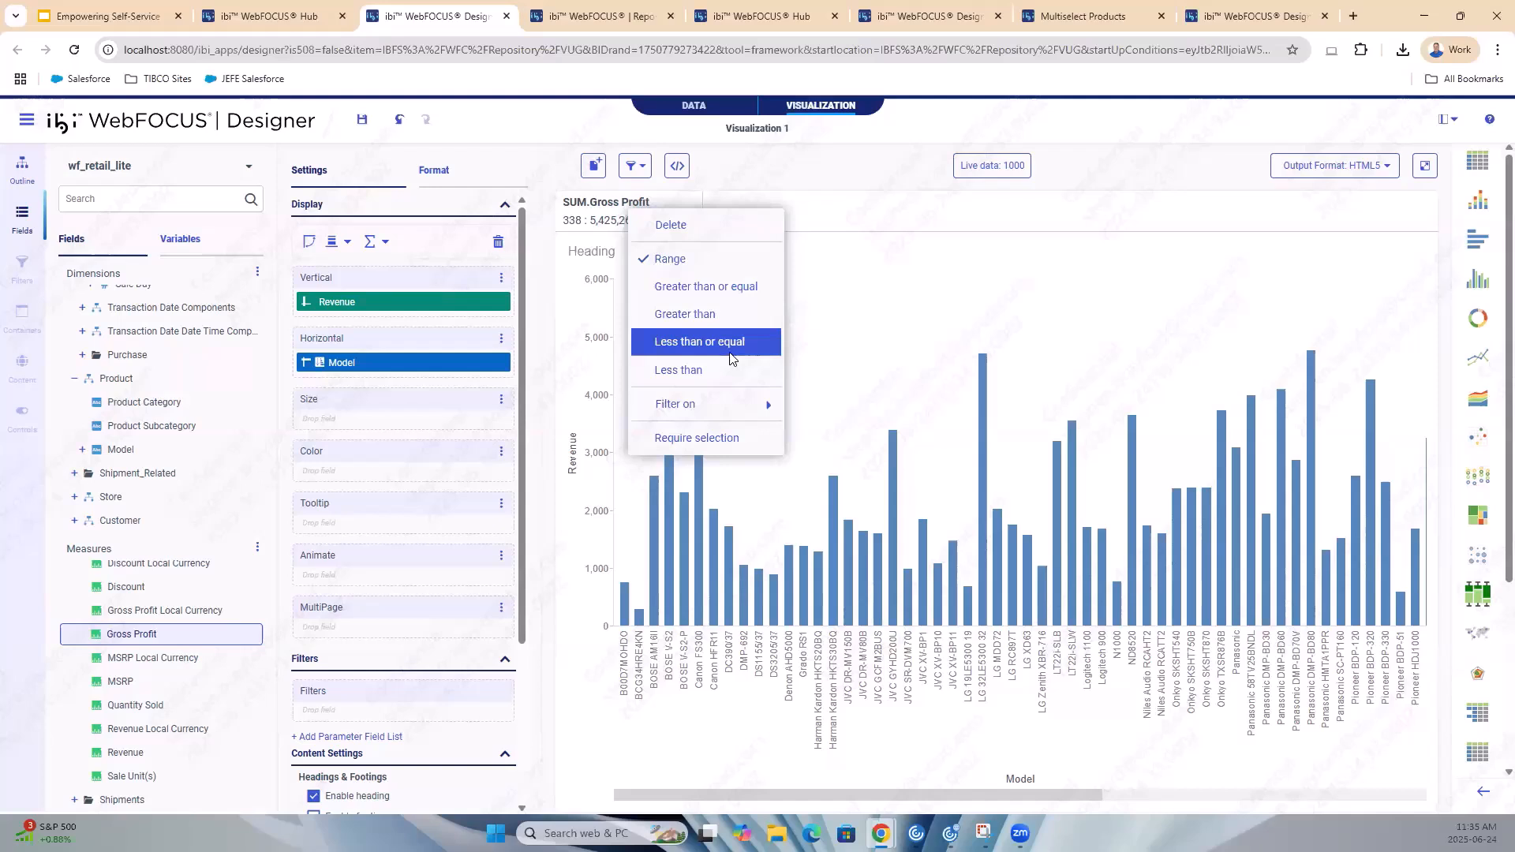
mouse_move(737, 395)
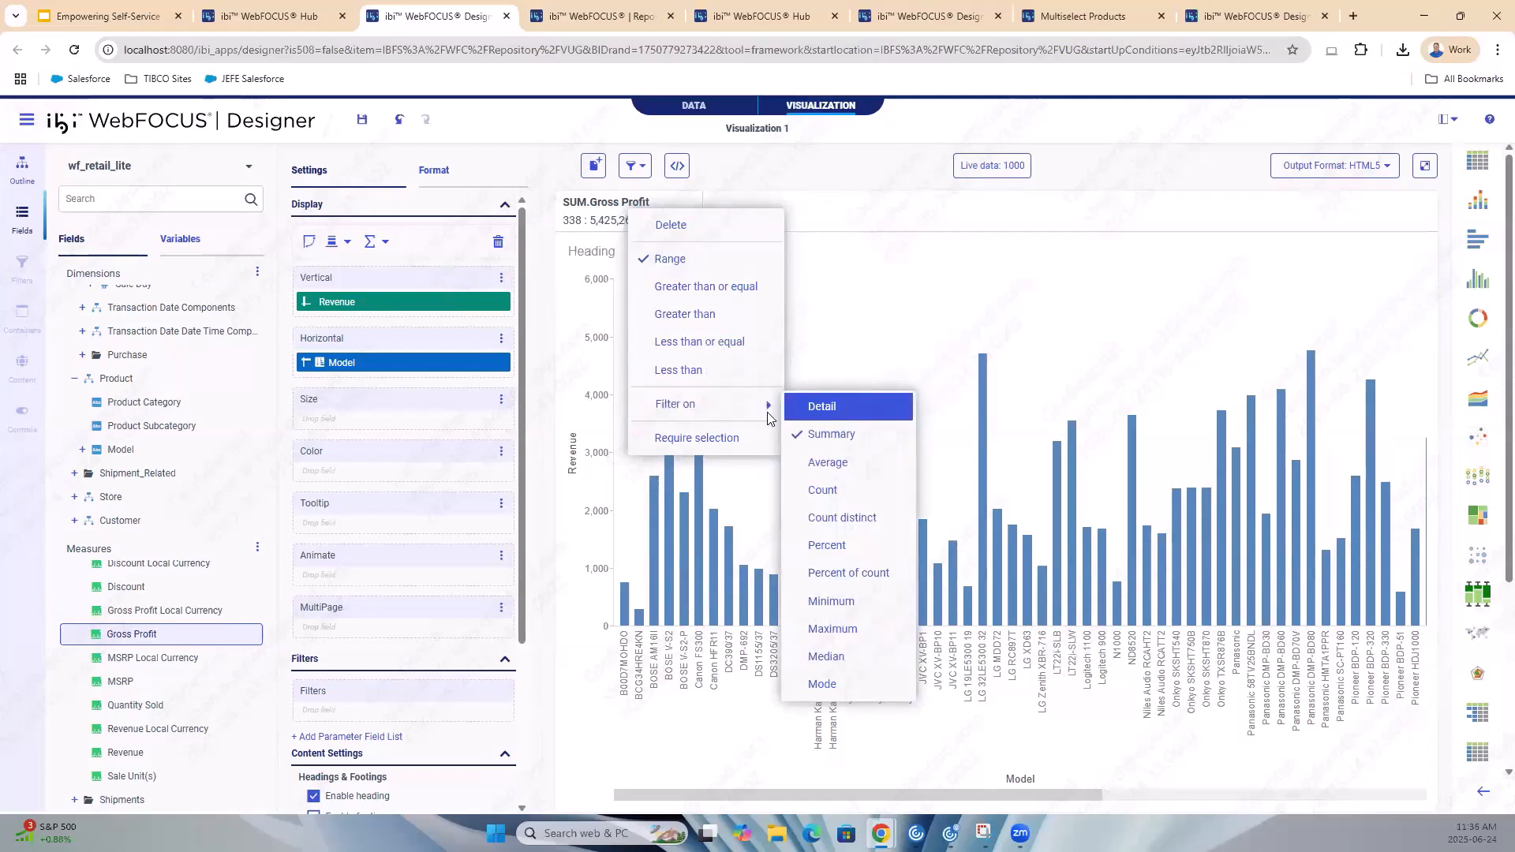
click(840, 417)
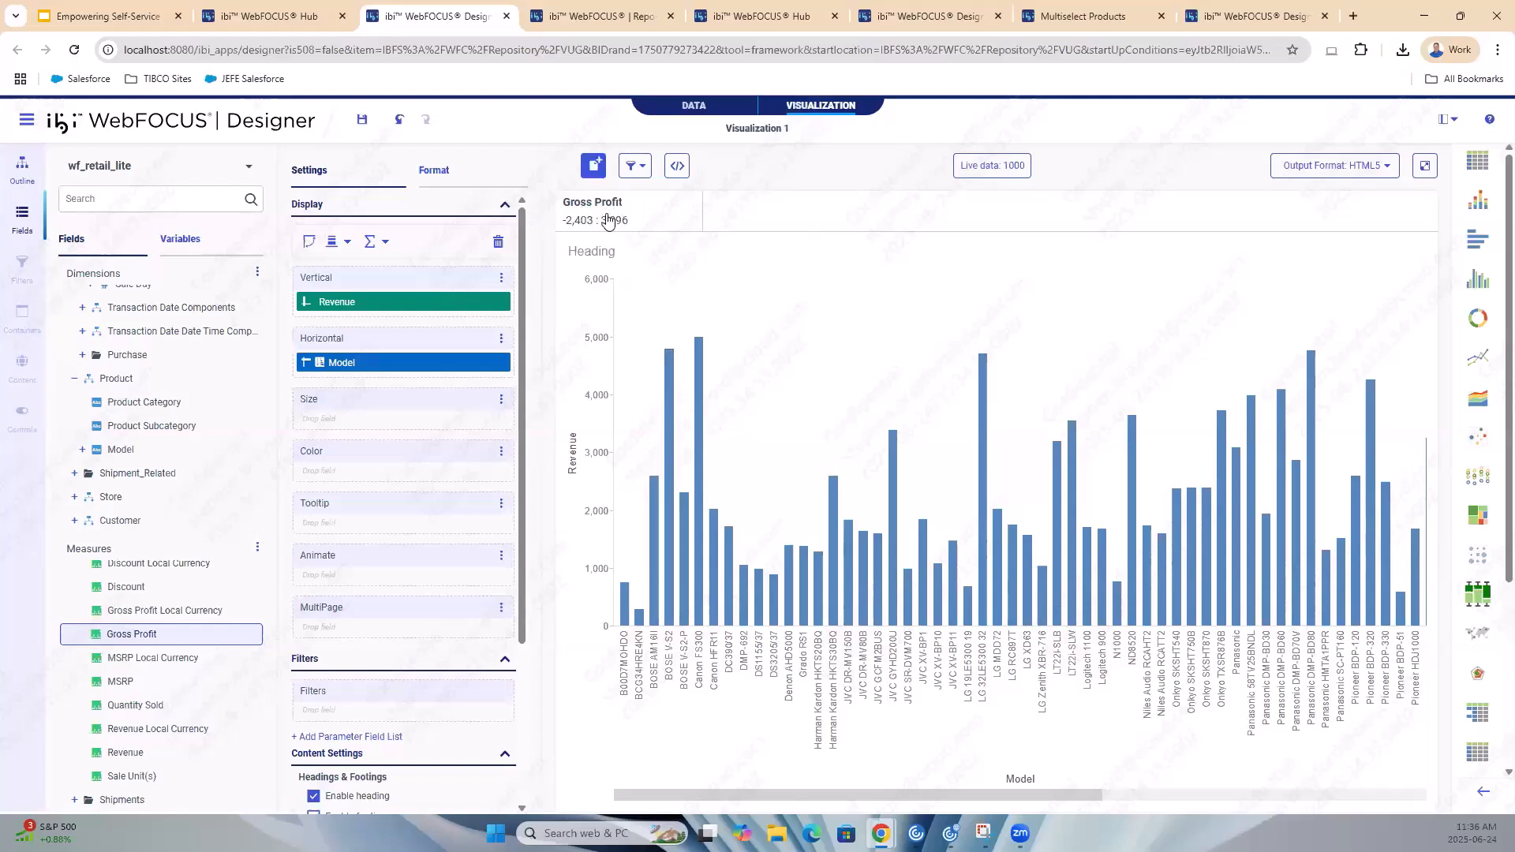
Narrow the Gross Profit filter above the chart to the range -260 to 125
click(612, 224)
drag(779, 262, 631, 267)
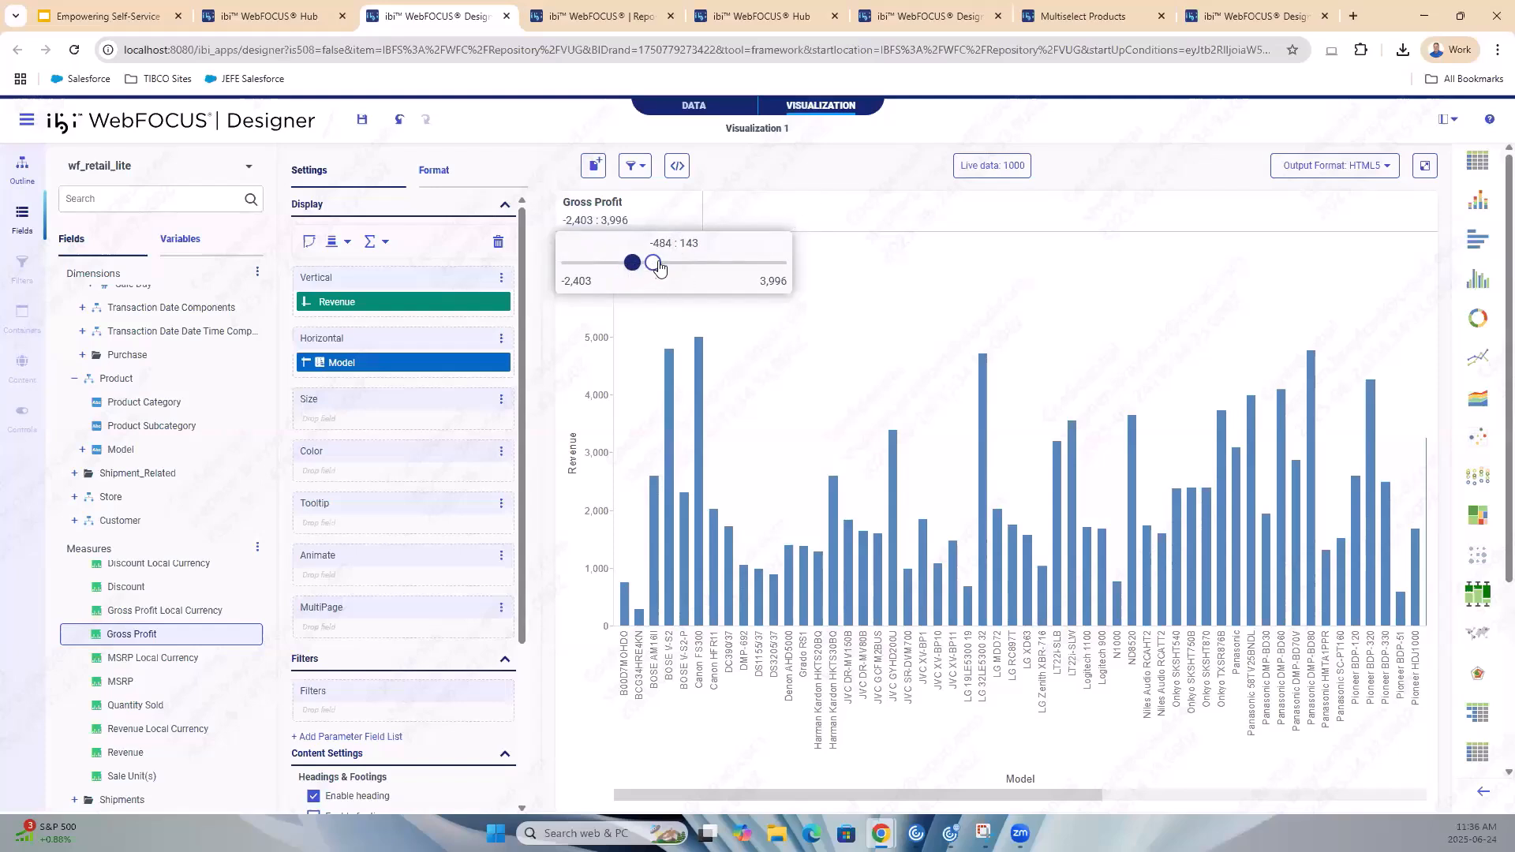
drag(652, 263, 652, 265)
drag(632, 262, 639, 264)
click(814, 221)
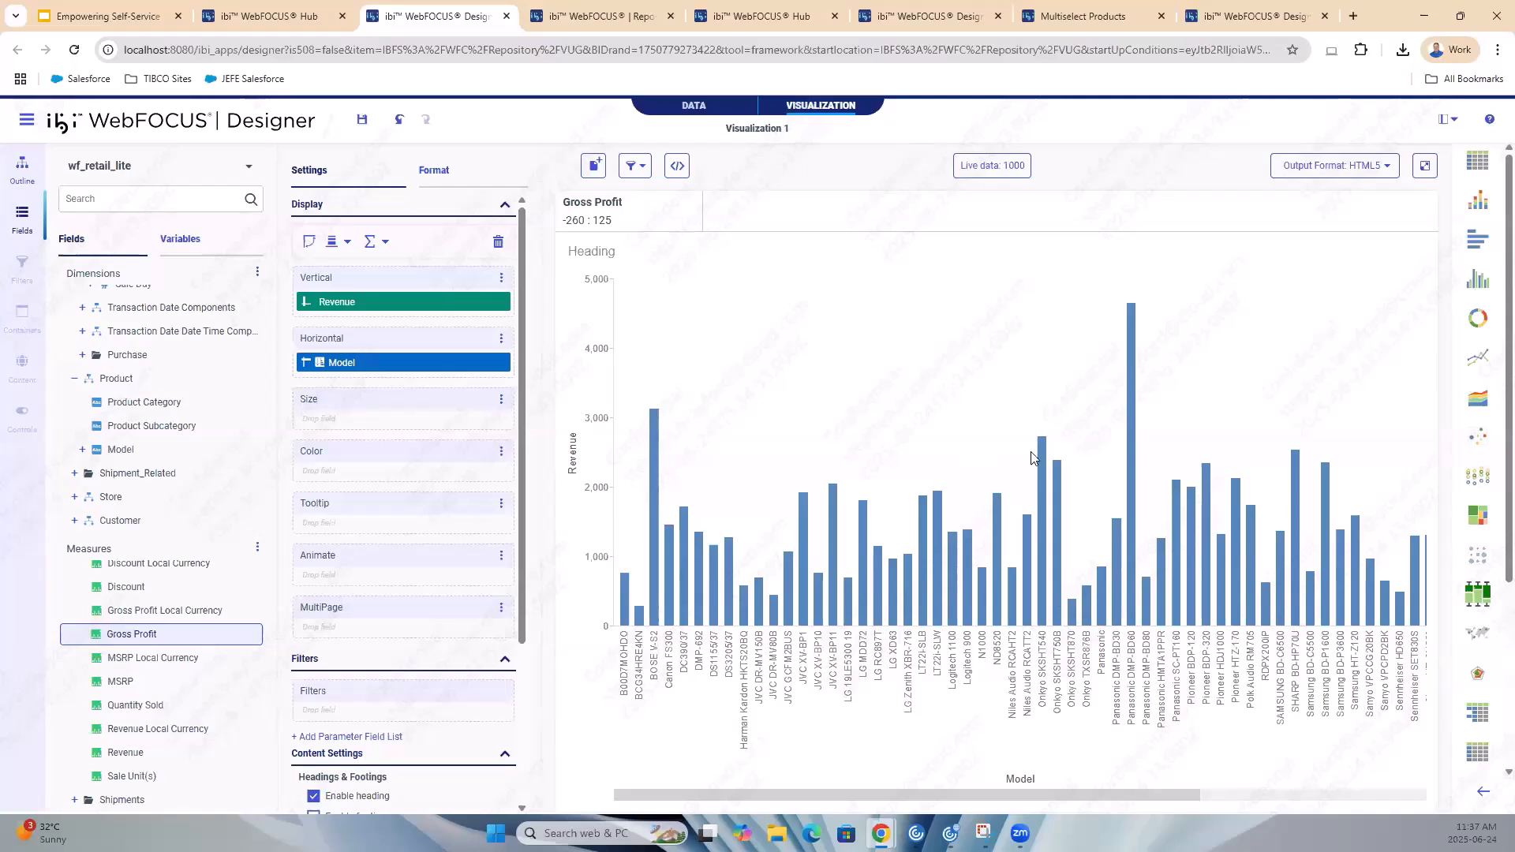
Remove the Gross Profit filter from the chart and add Product Category as an interactive filter instead
mouse_move(619, 221)
click(613, 217)
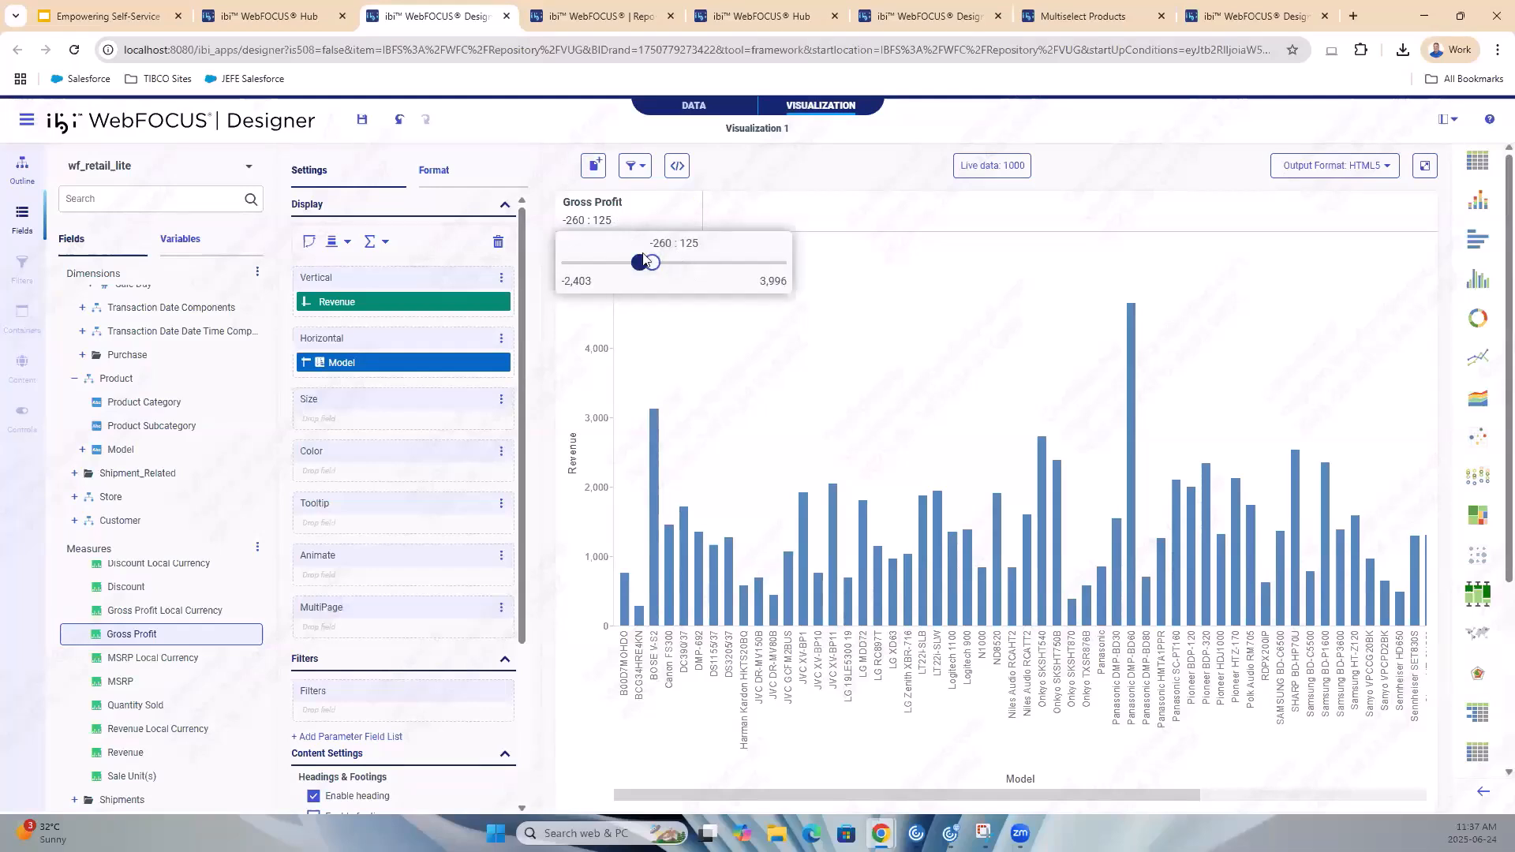
click(868, 220)
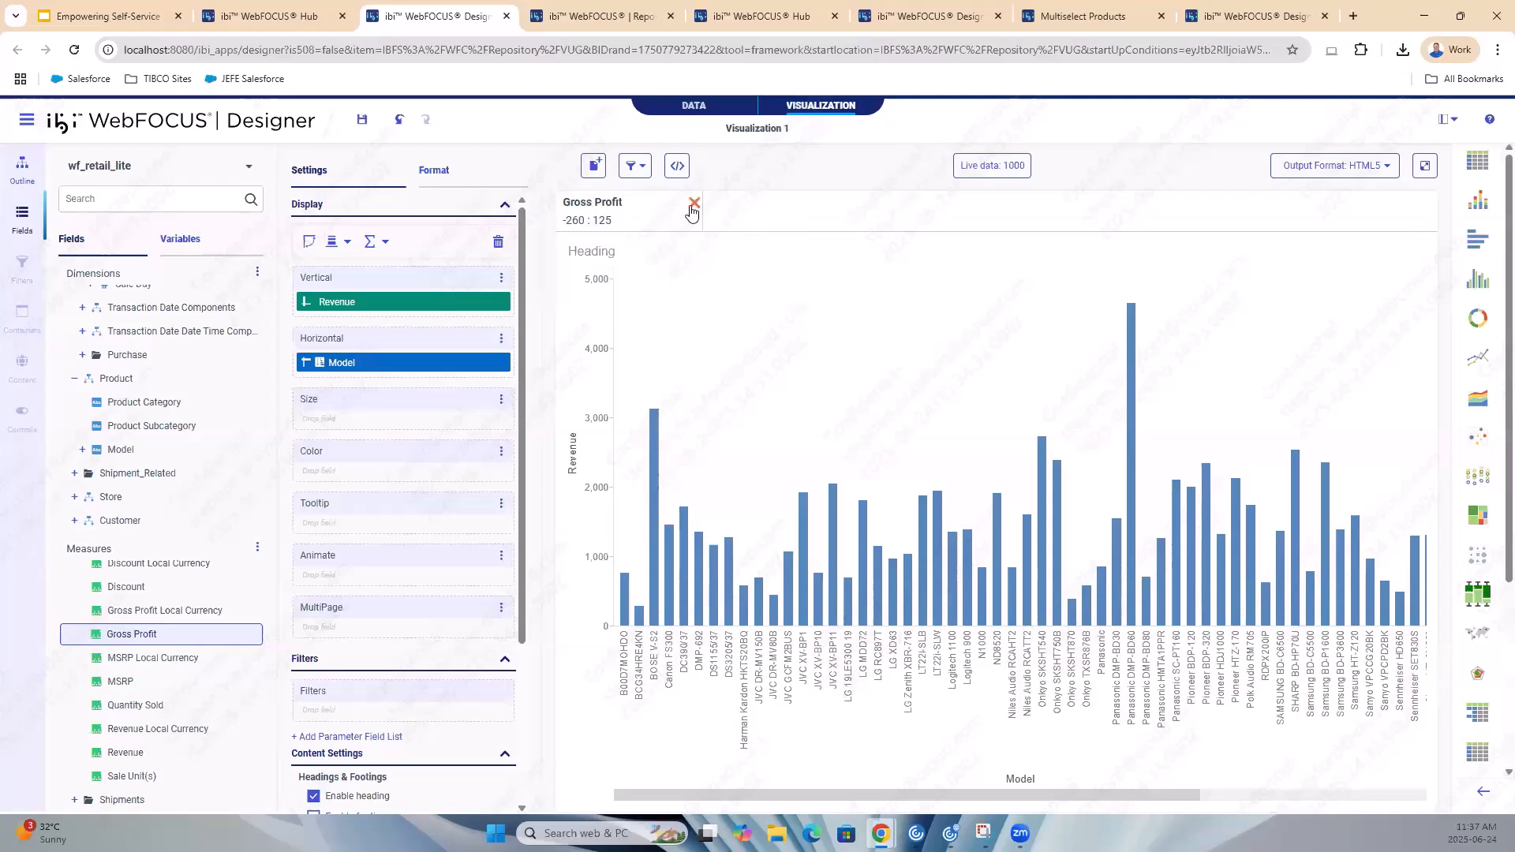
click(694, 207)
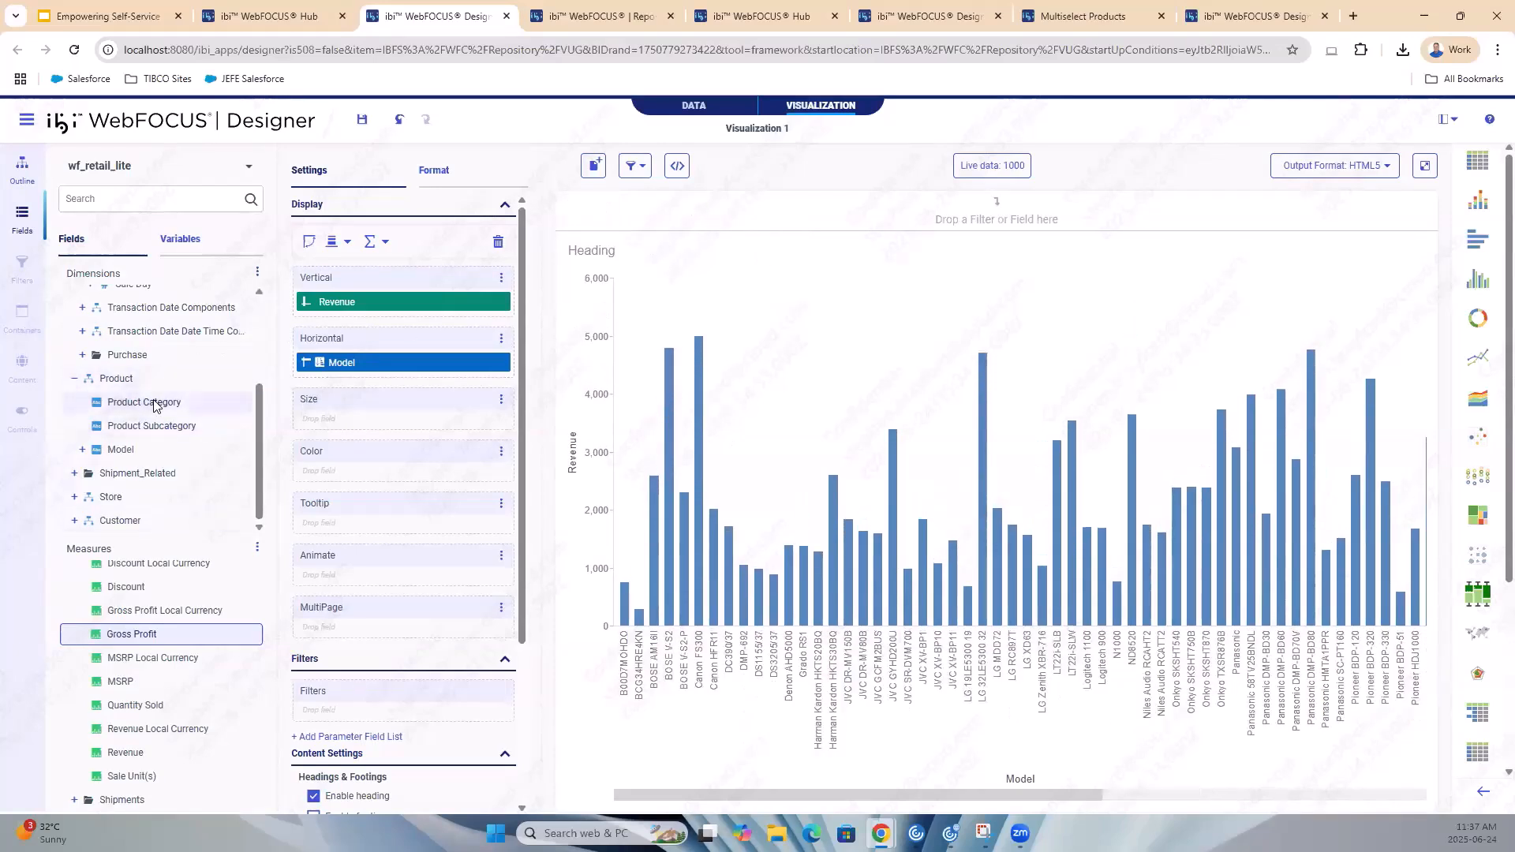
drag(155, 399, 633, 217)
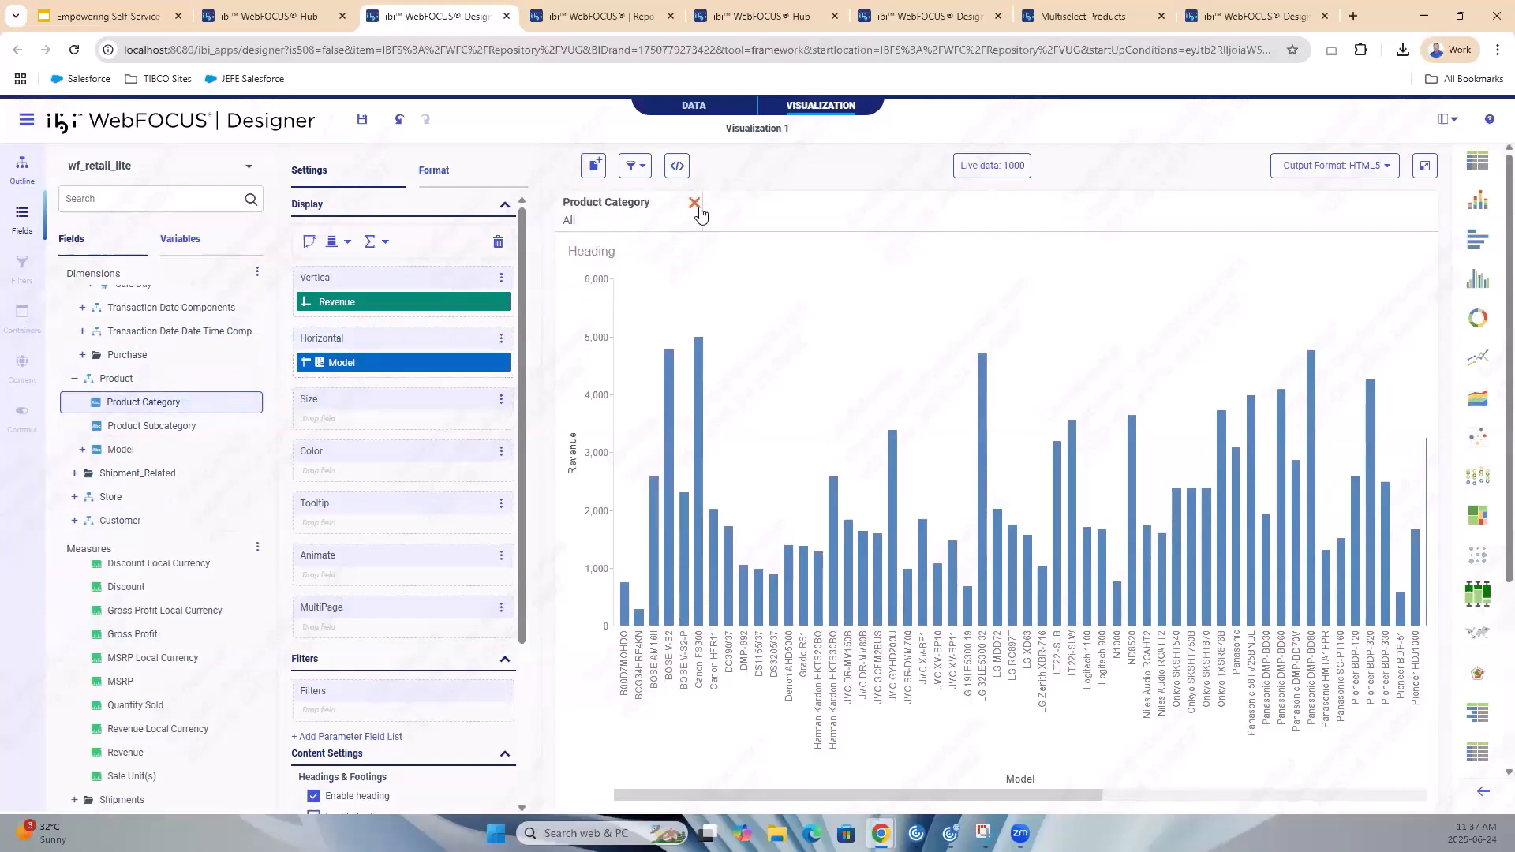
click(643, 225)
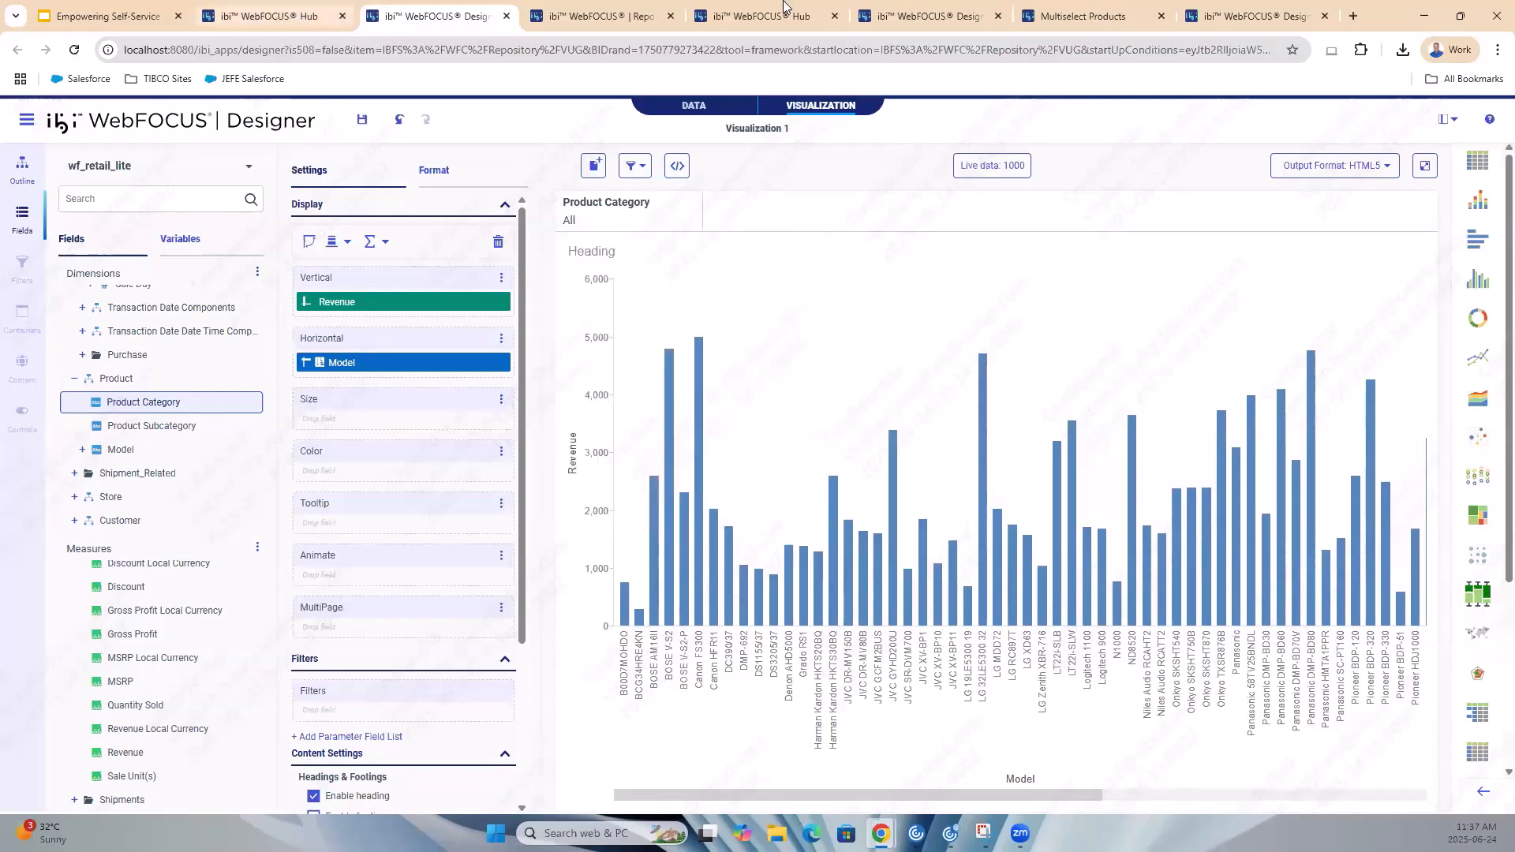
Close the unsaved visualization of Gross Profit by Product Category without saving it
click(946, 17)
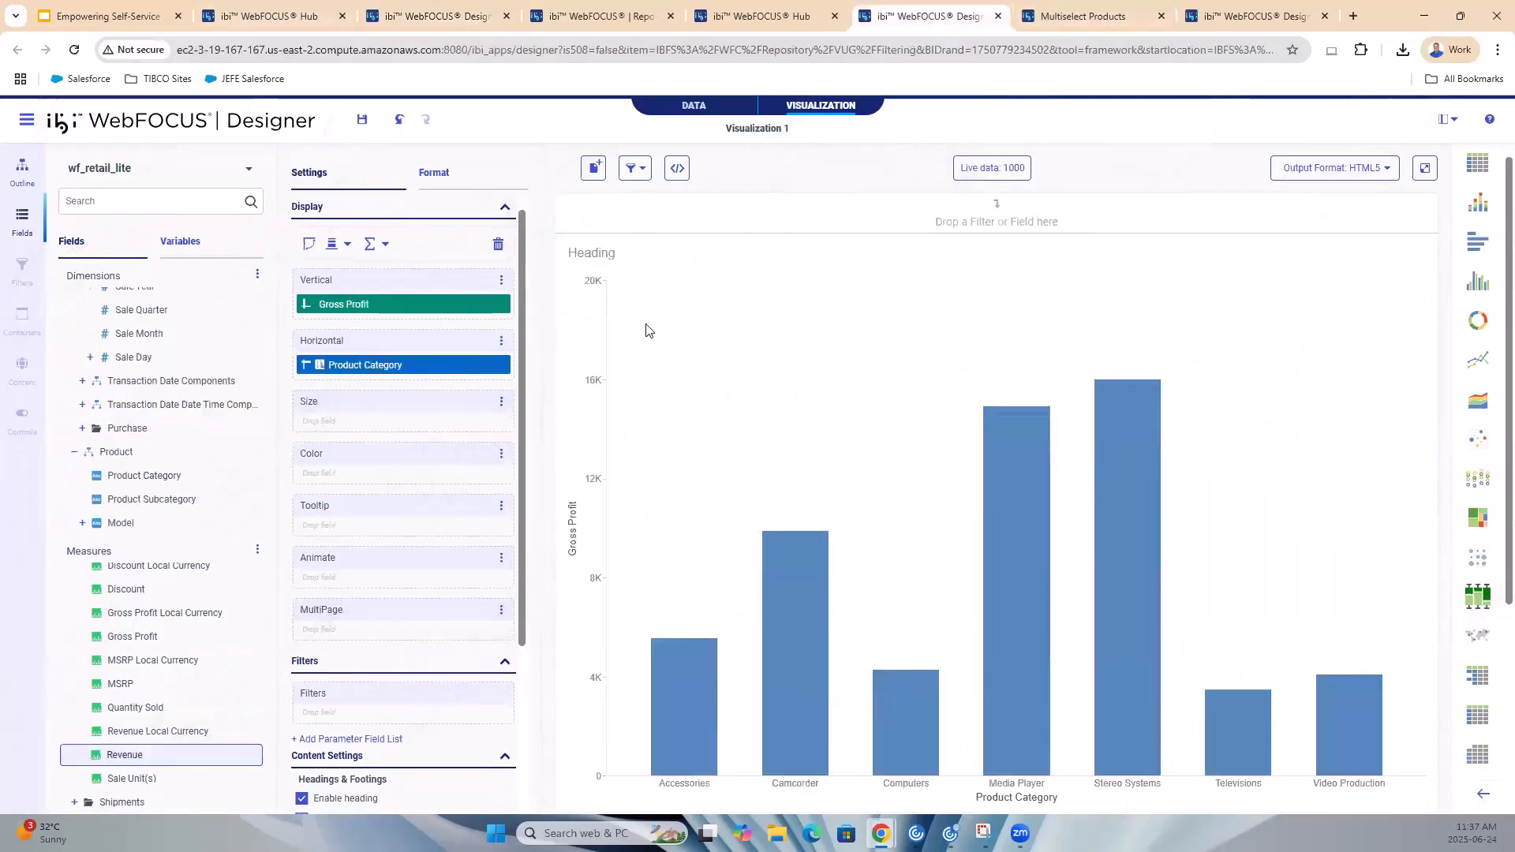
click(998, 16)
click(821, 150)
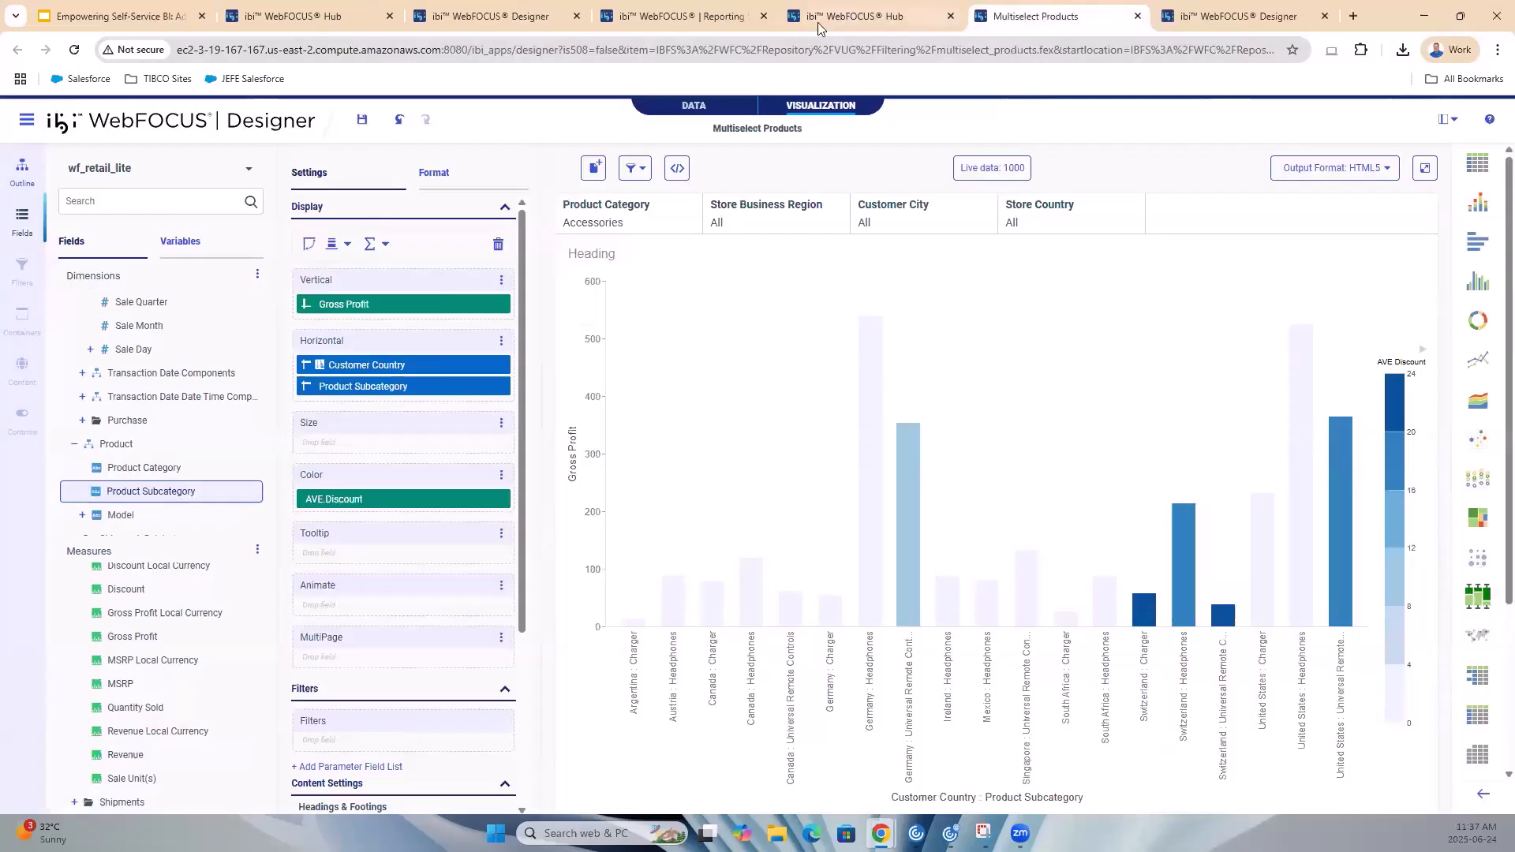
Start assembling visualizations from the Filtering folder in the remote Hub's VUG workspace, using the Blank template
click(844, 19)
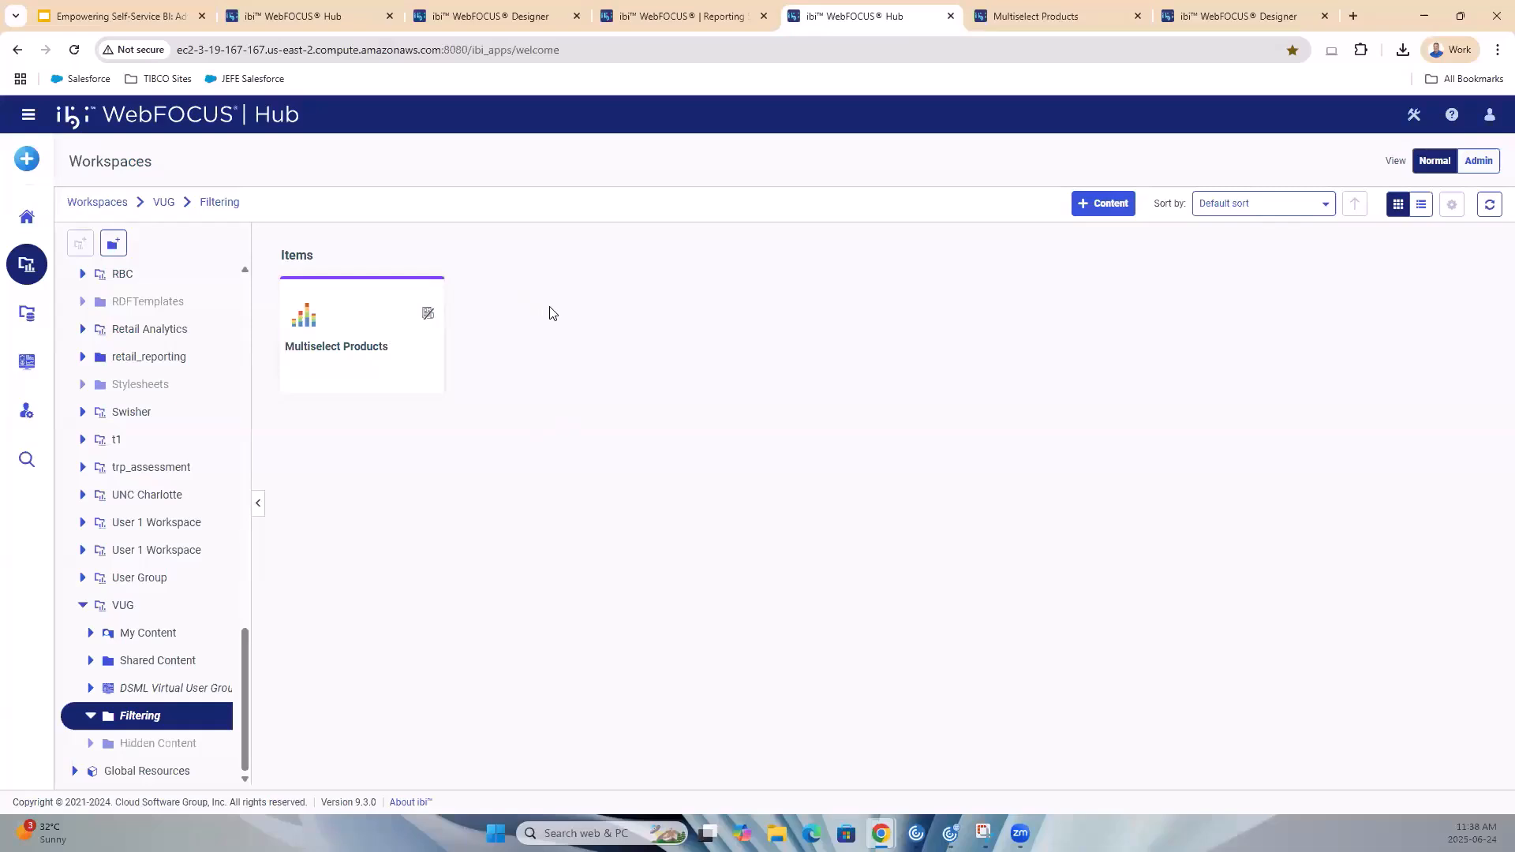
click(26, 159)
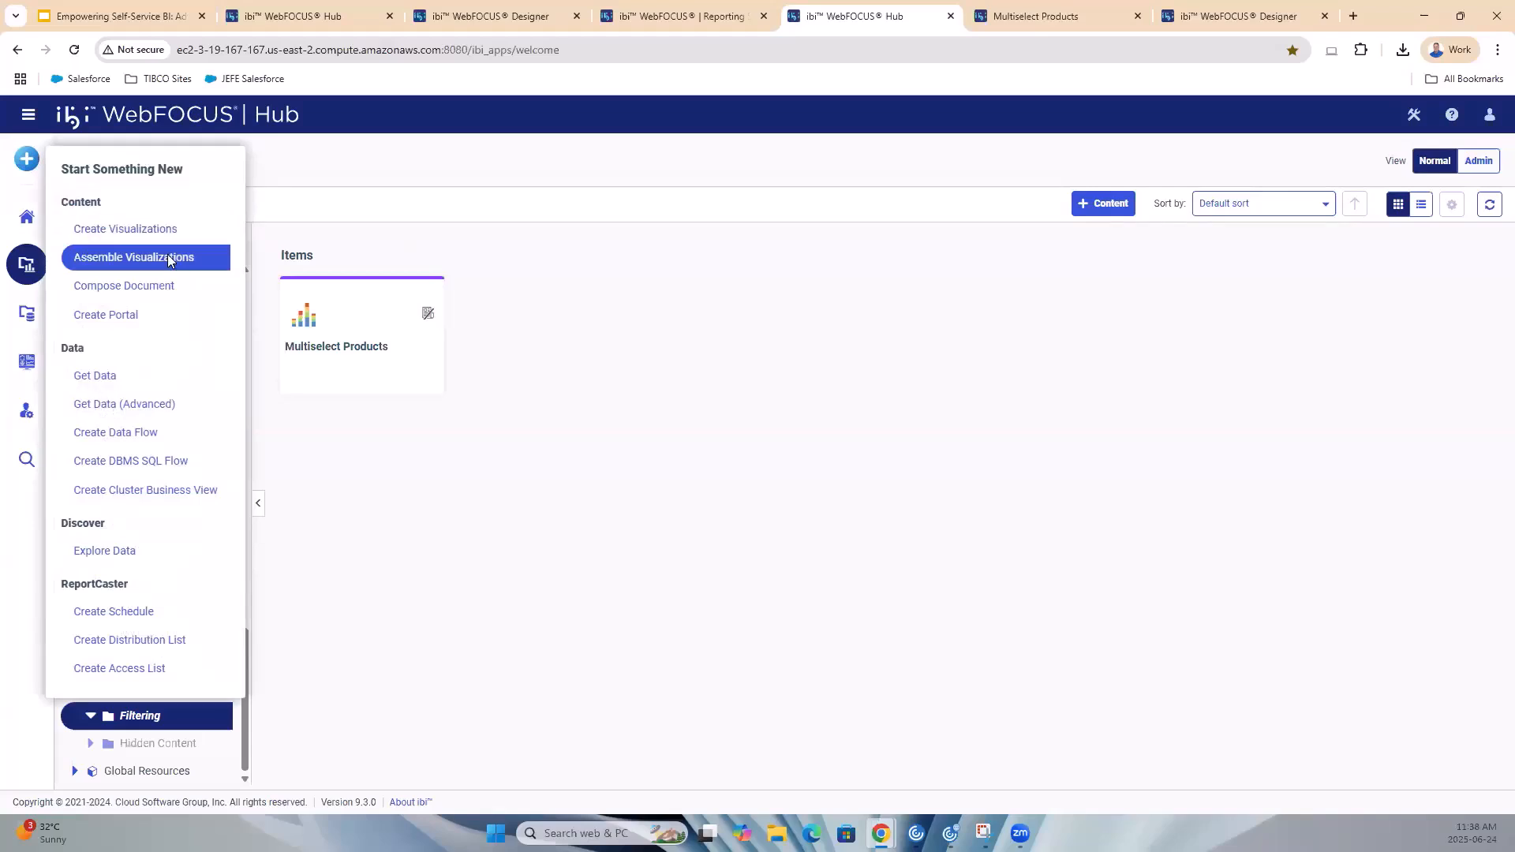
click(553, 288)
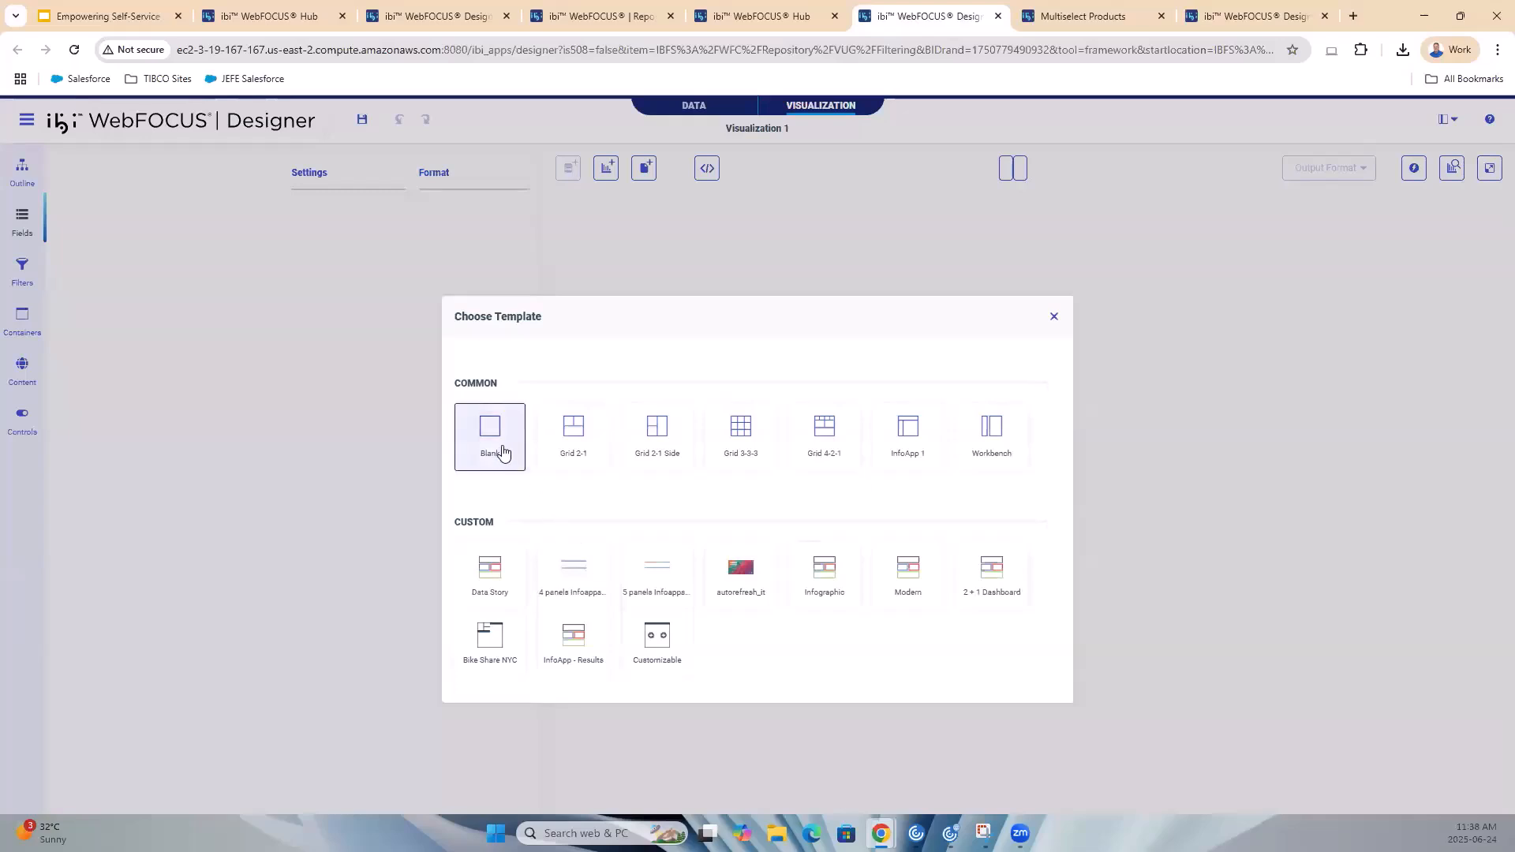
click(502, 452)
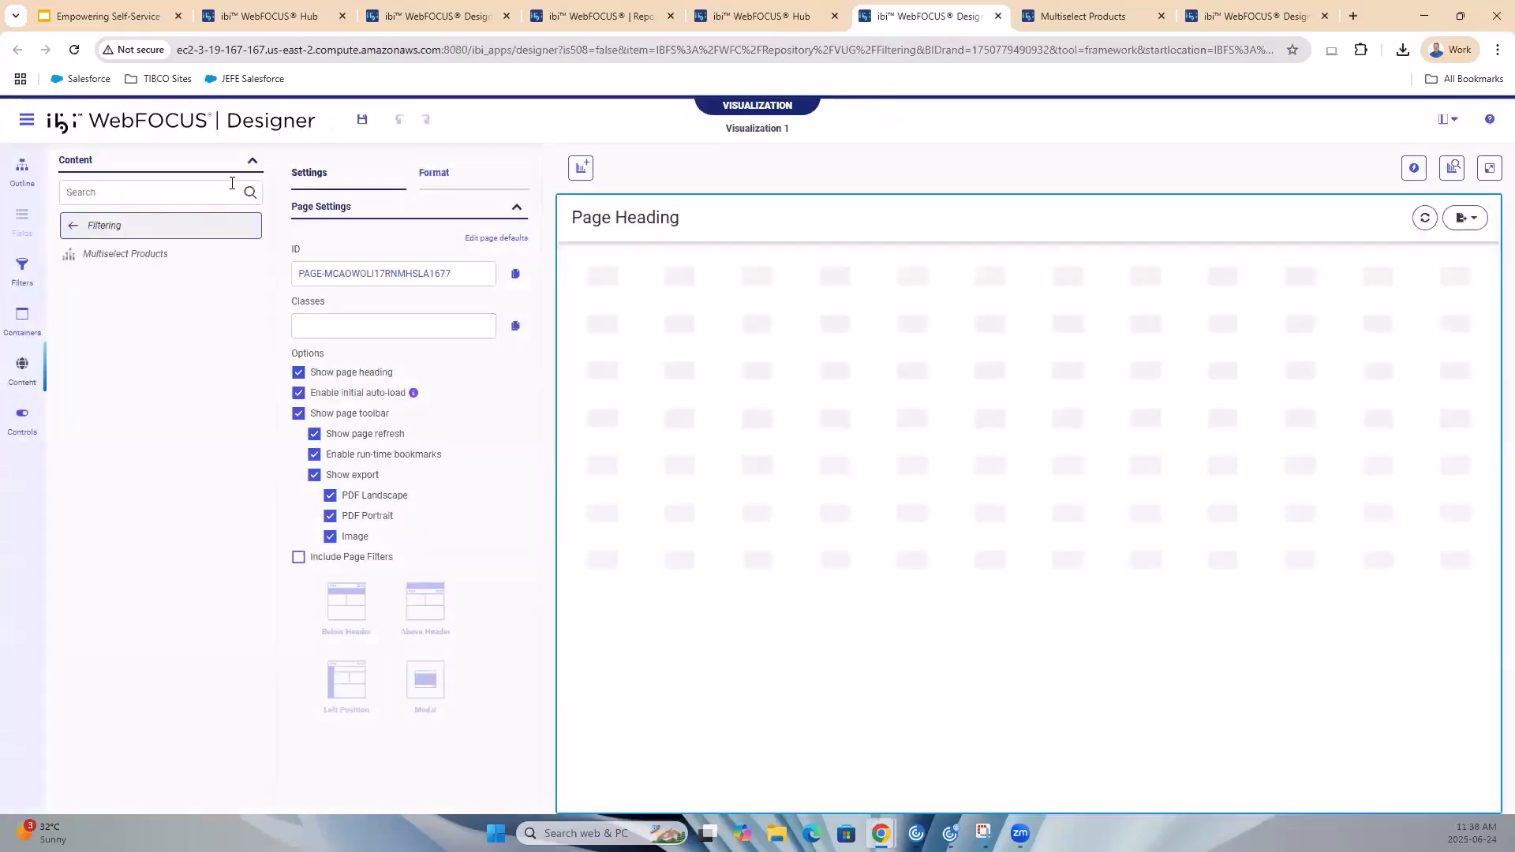
Place the Multiselect Products chart on the page and enlarge its container to almost the full page width
drag(95, 257, 647, 377)
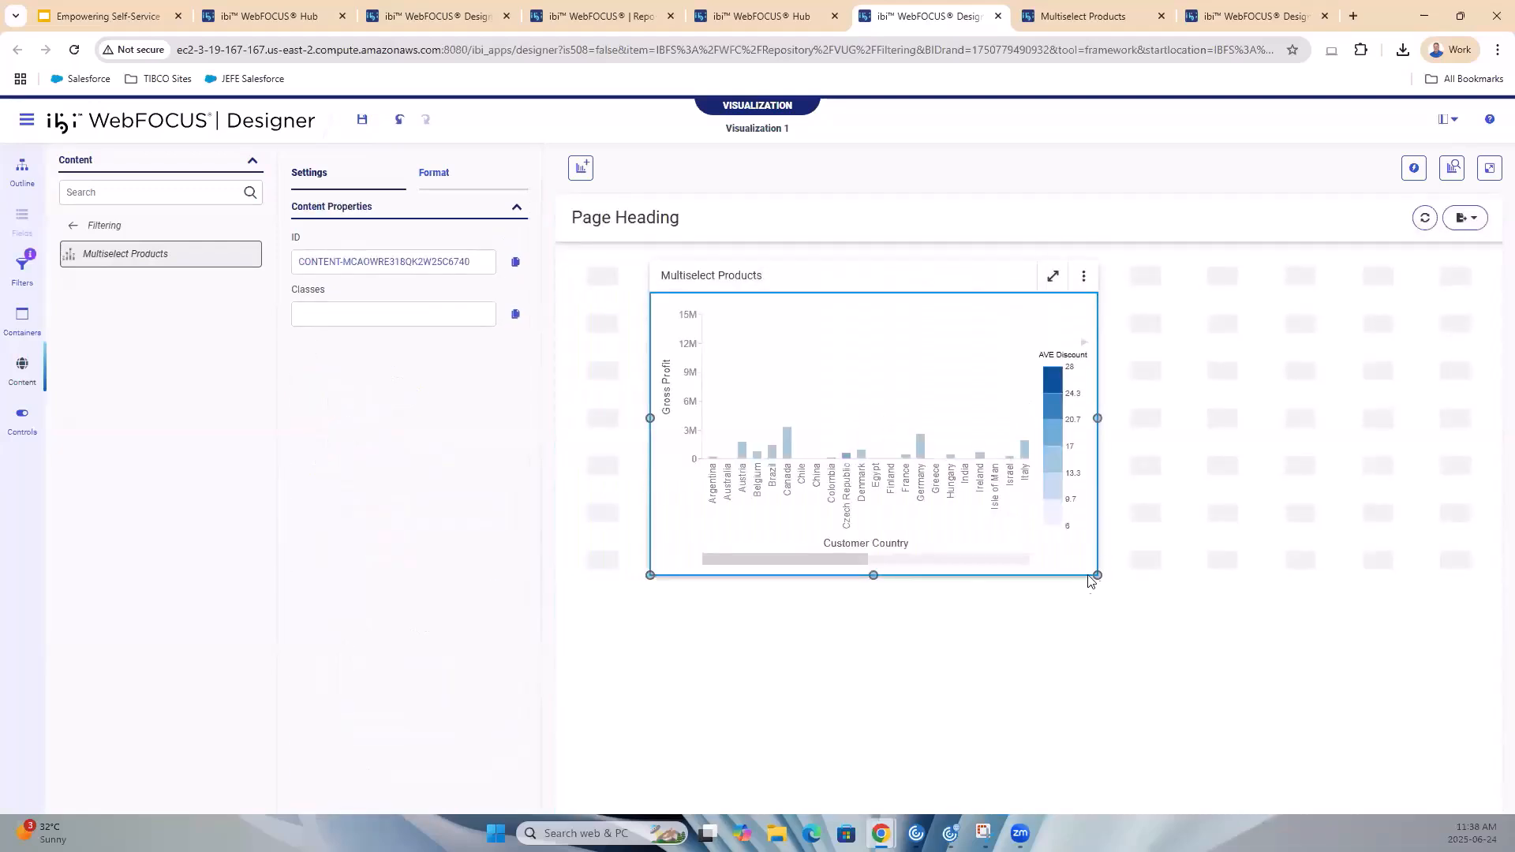
drag(1096, 575, 1098, 622)
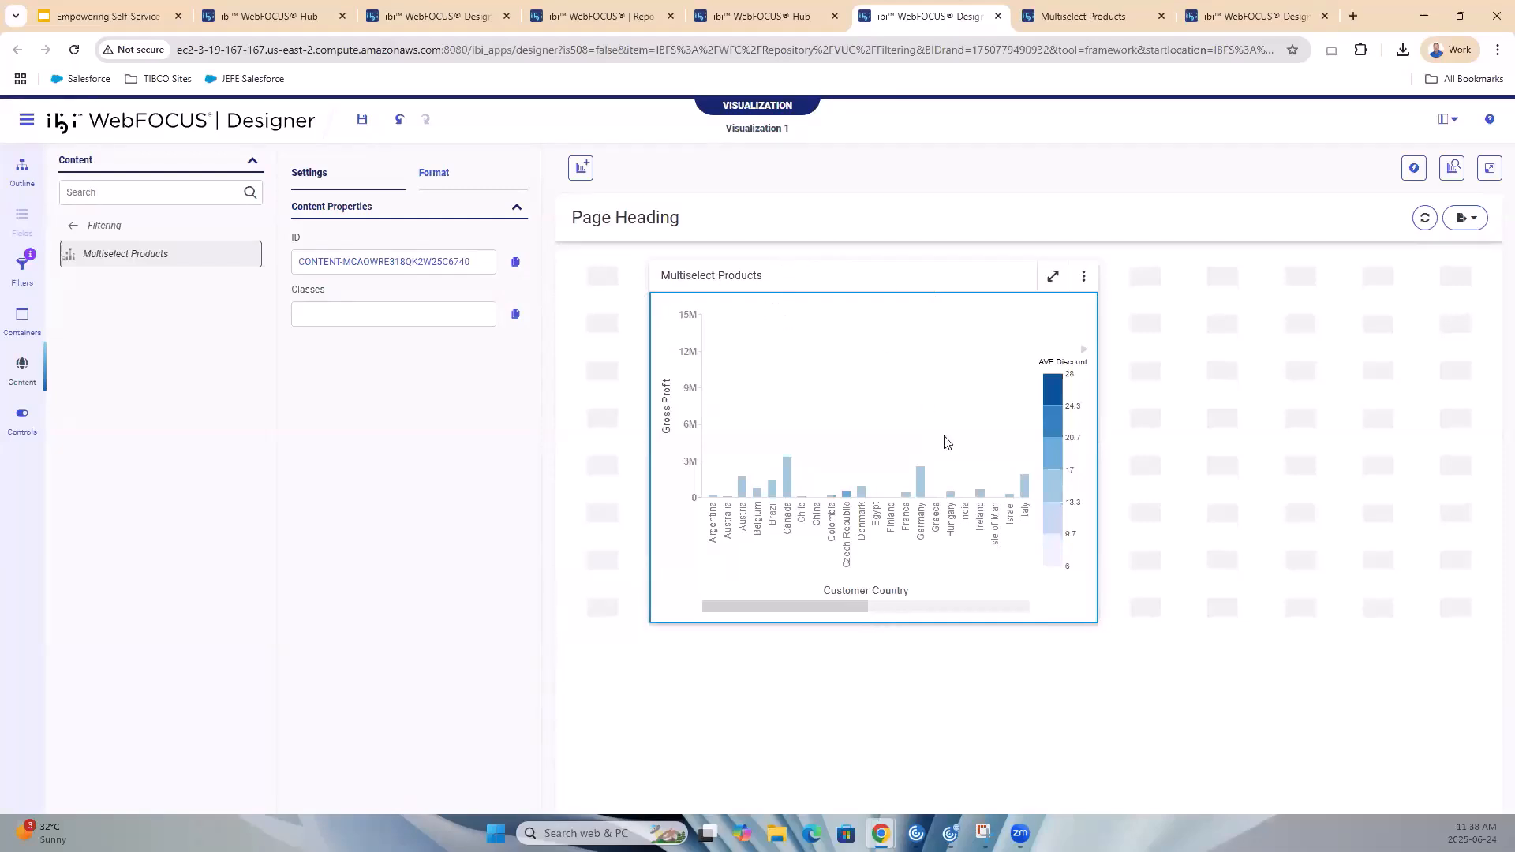
drag(1379, 623, 1467, 628)
drag(875, 286, 951, 499)
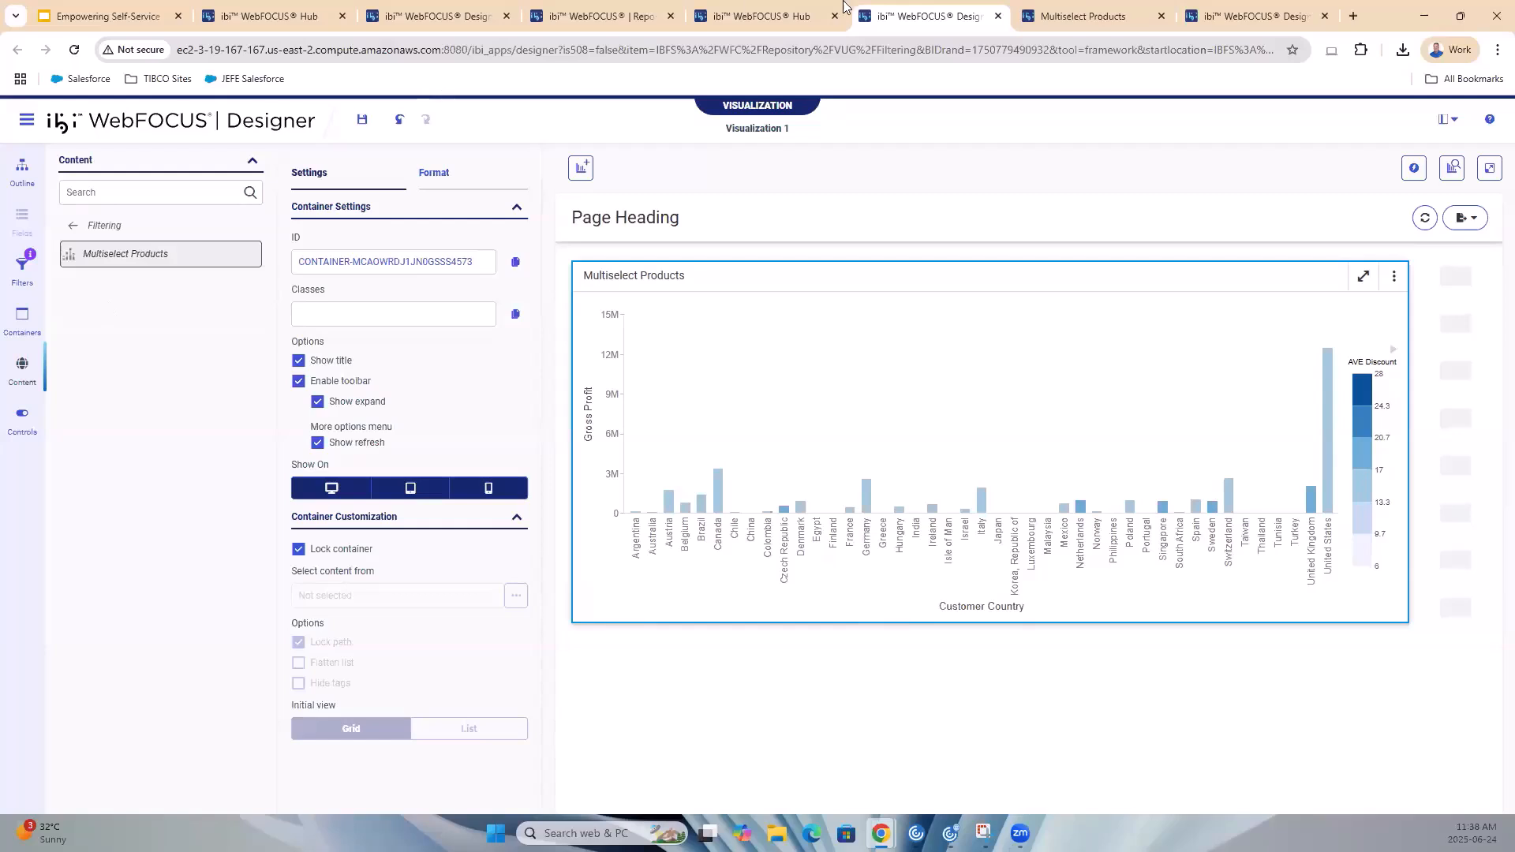
Compare the page with the Multiselect Products chart's own filters and add all its available filters to the assembled page
click(1118, 13)
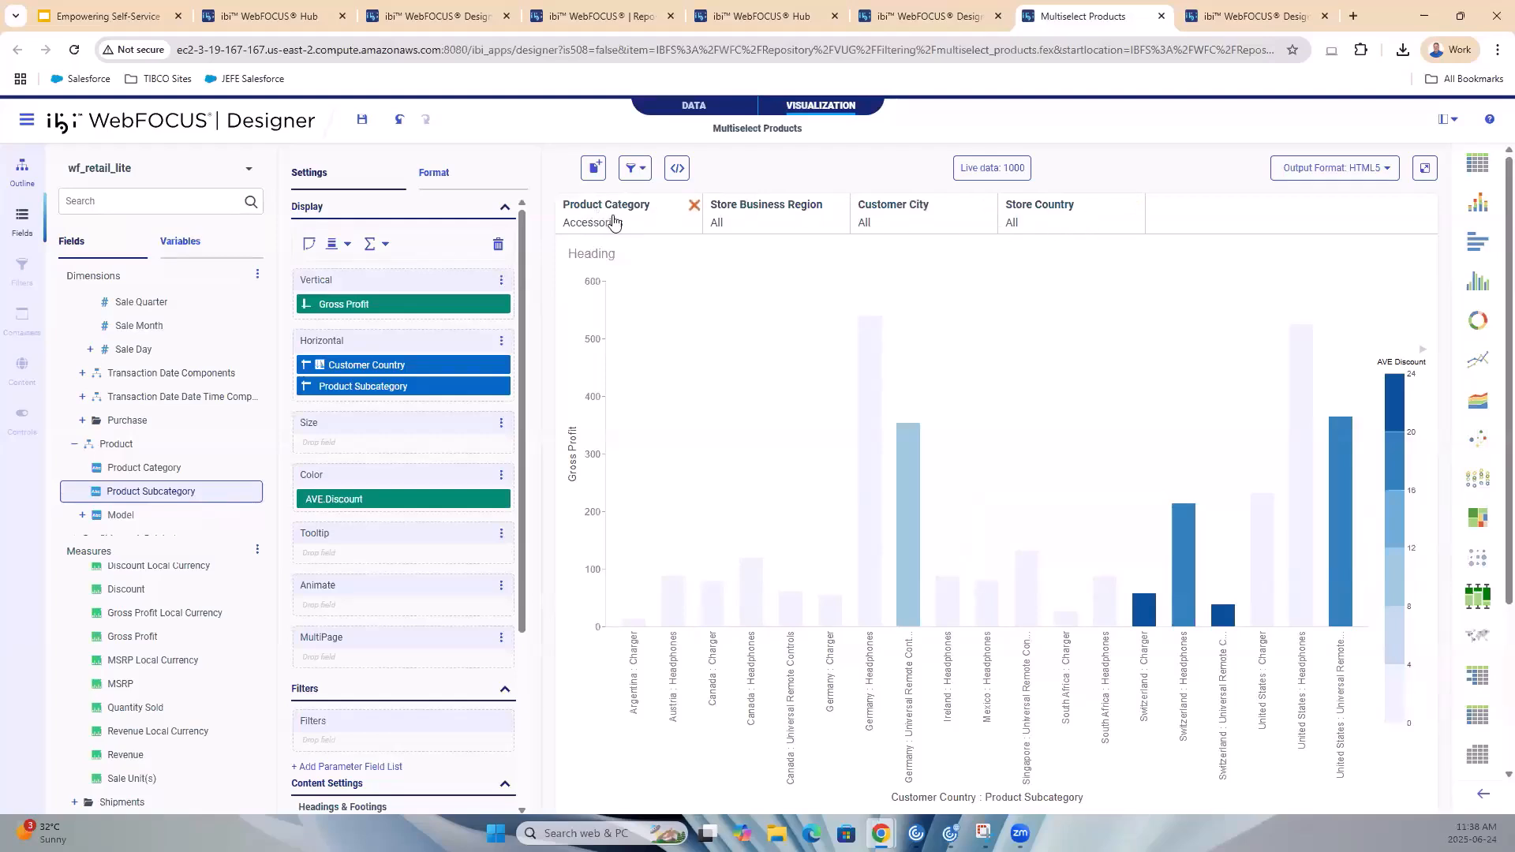
click(927, 18)
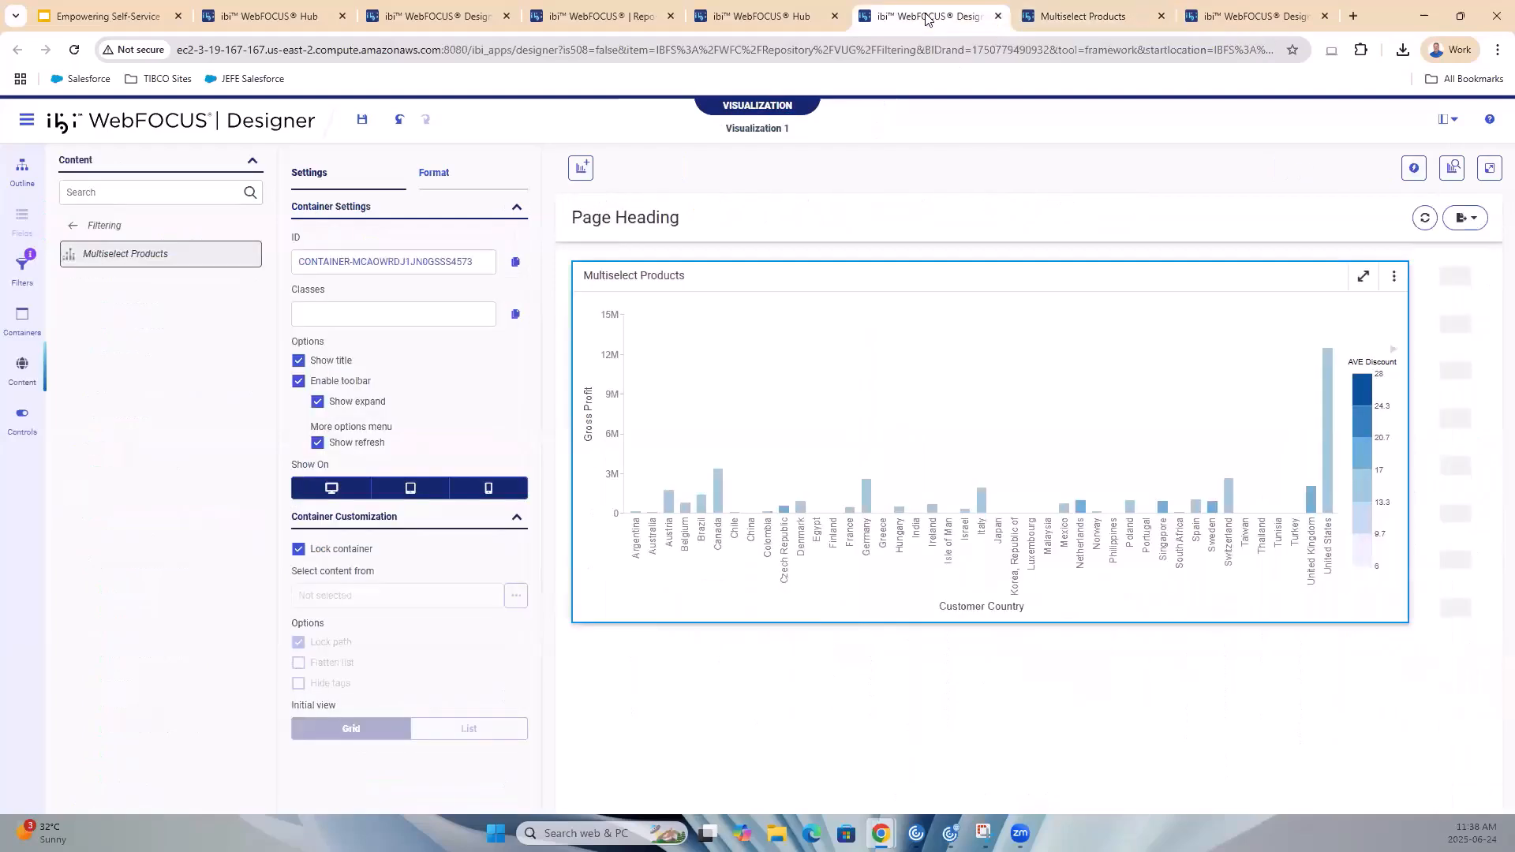
click(19, 270)
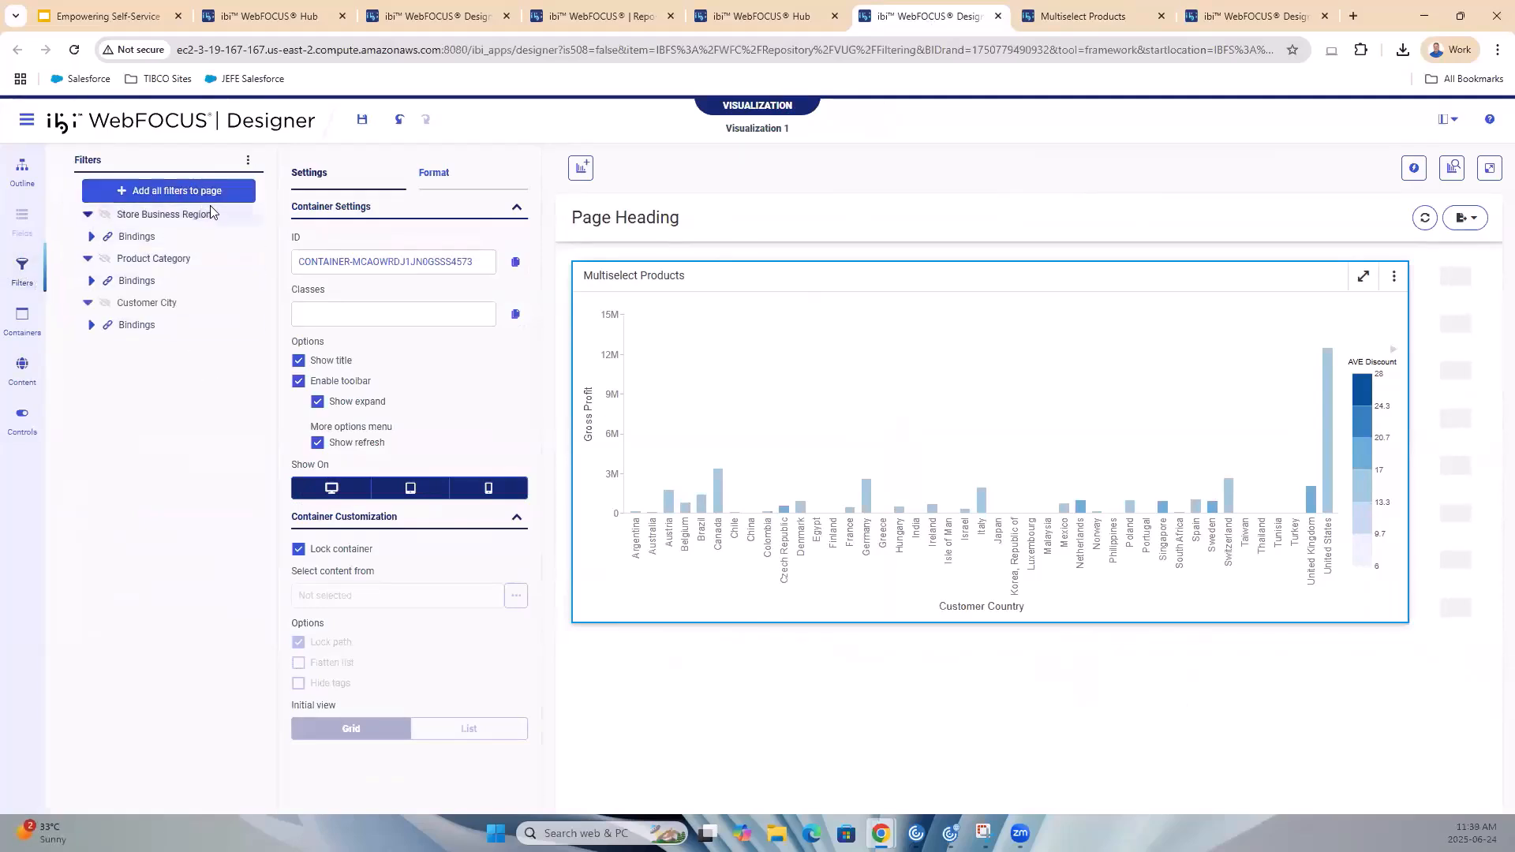
click(193, 192)
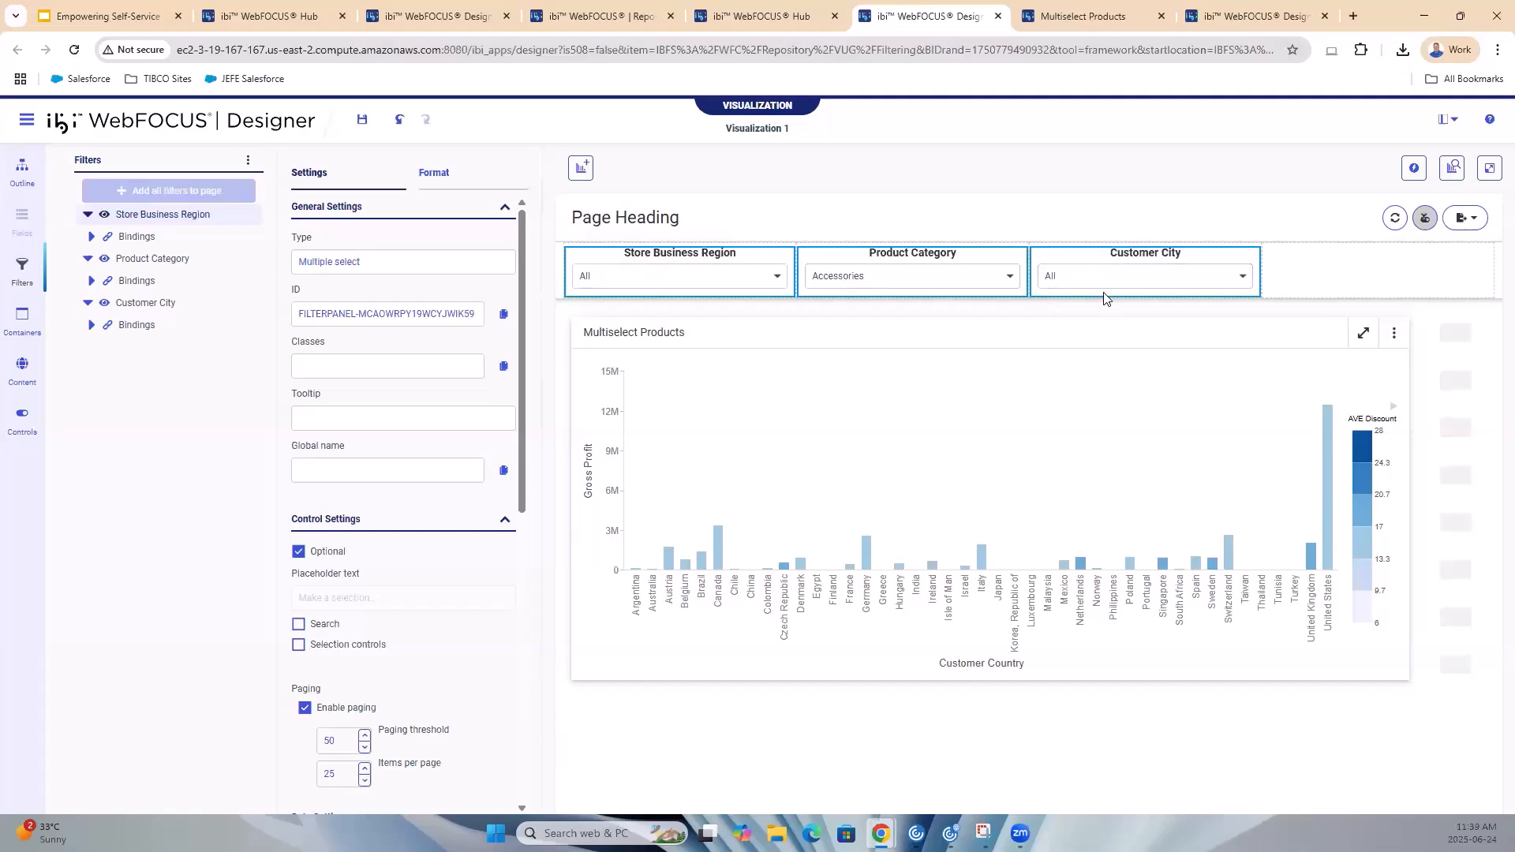
click(983, 263)
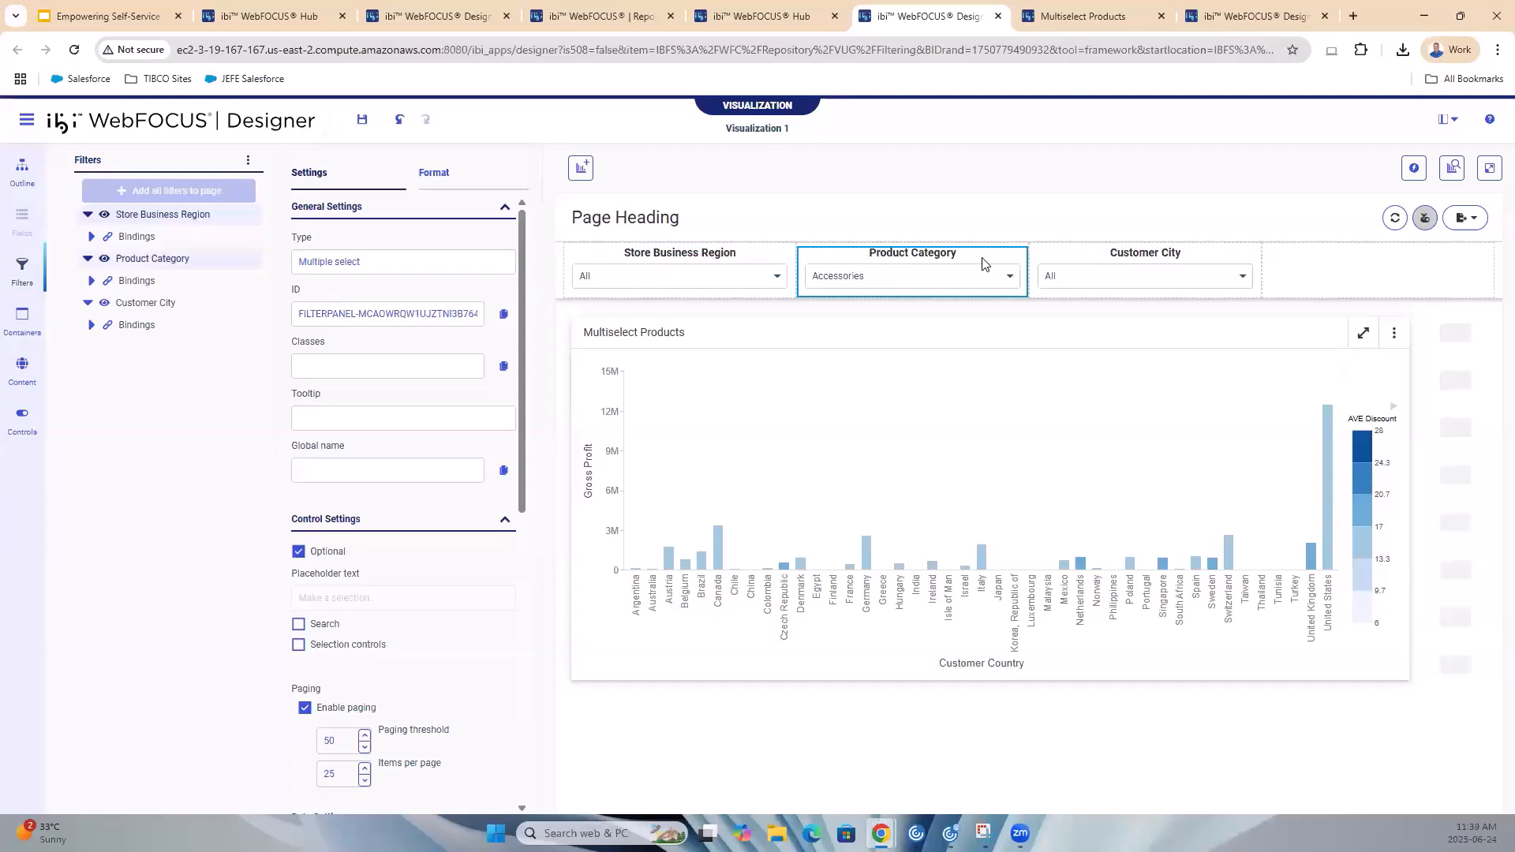
right_click(984, 264)
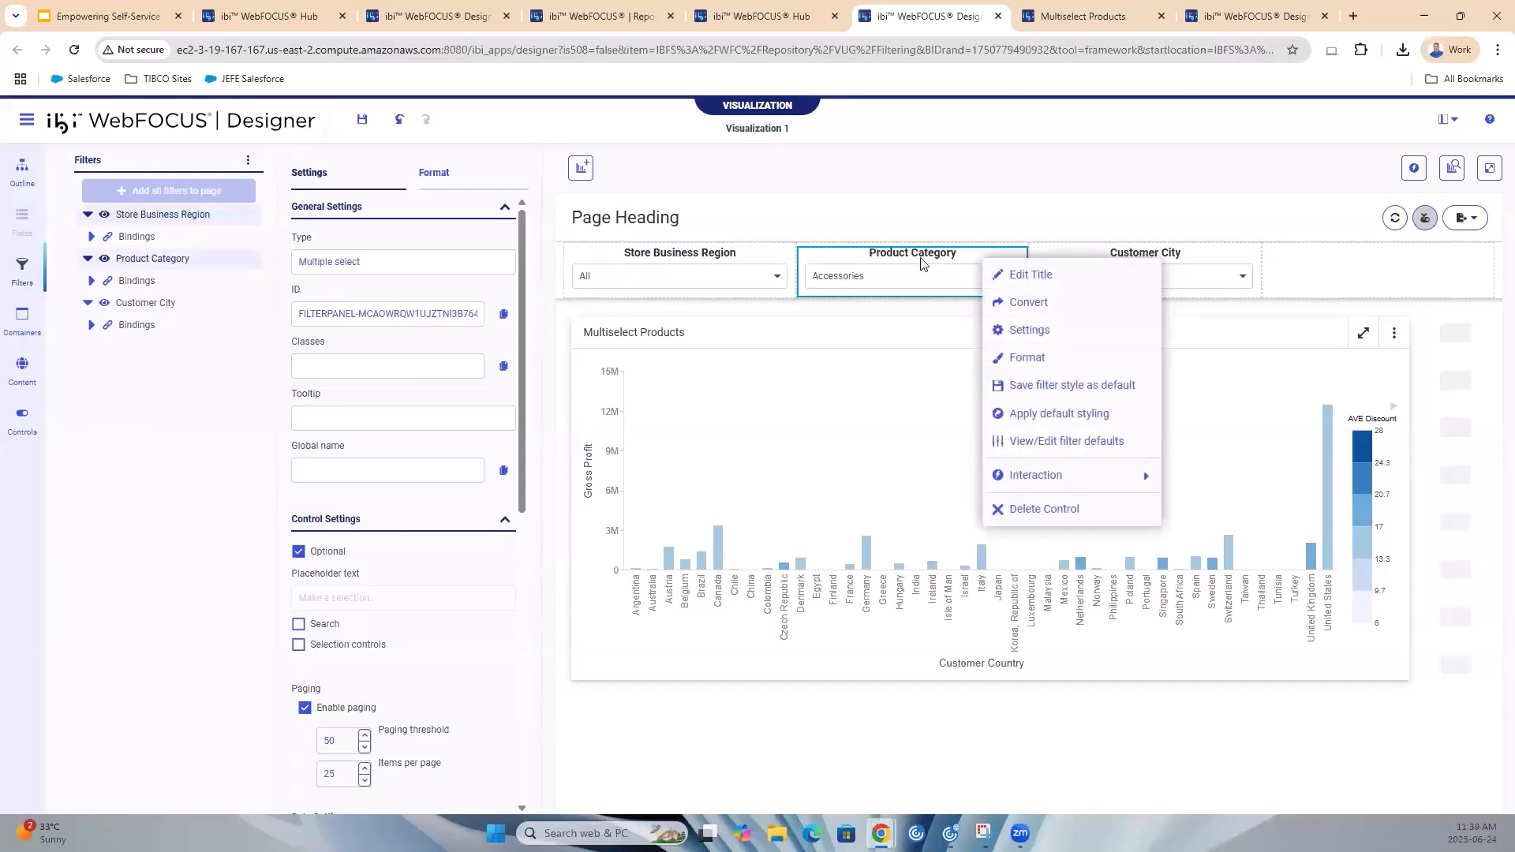
click(1072, 295)
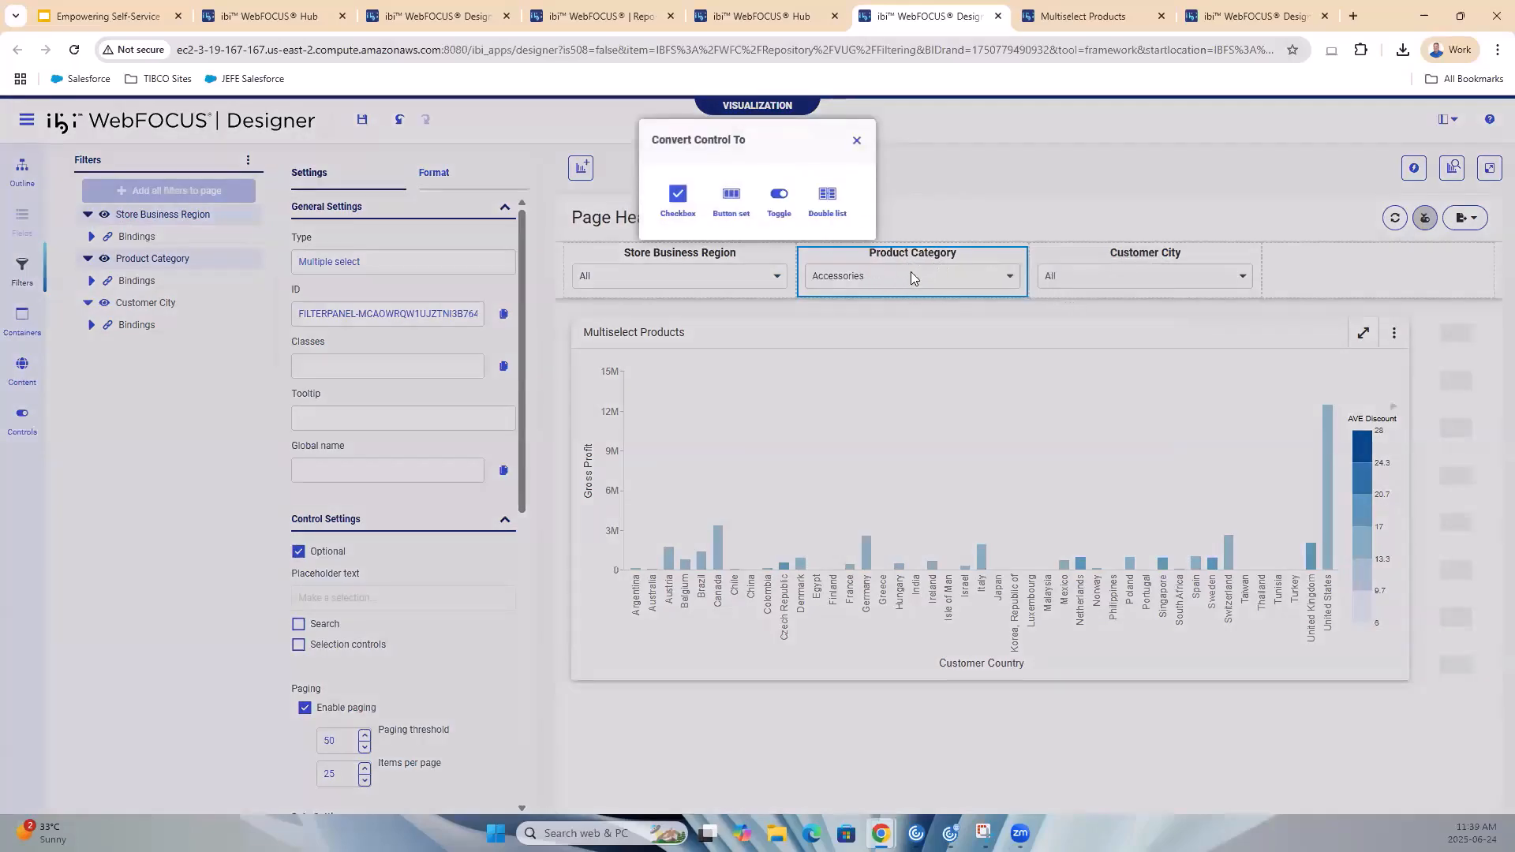
click(1029, 224)
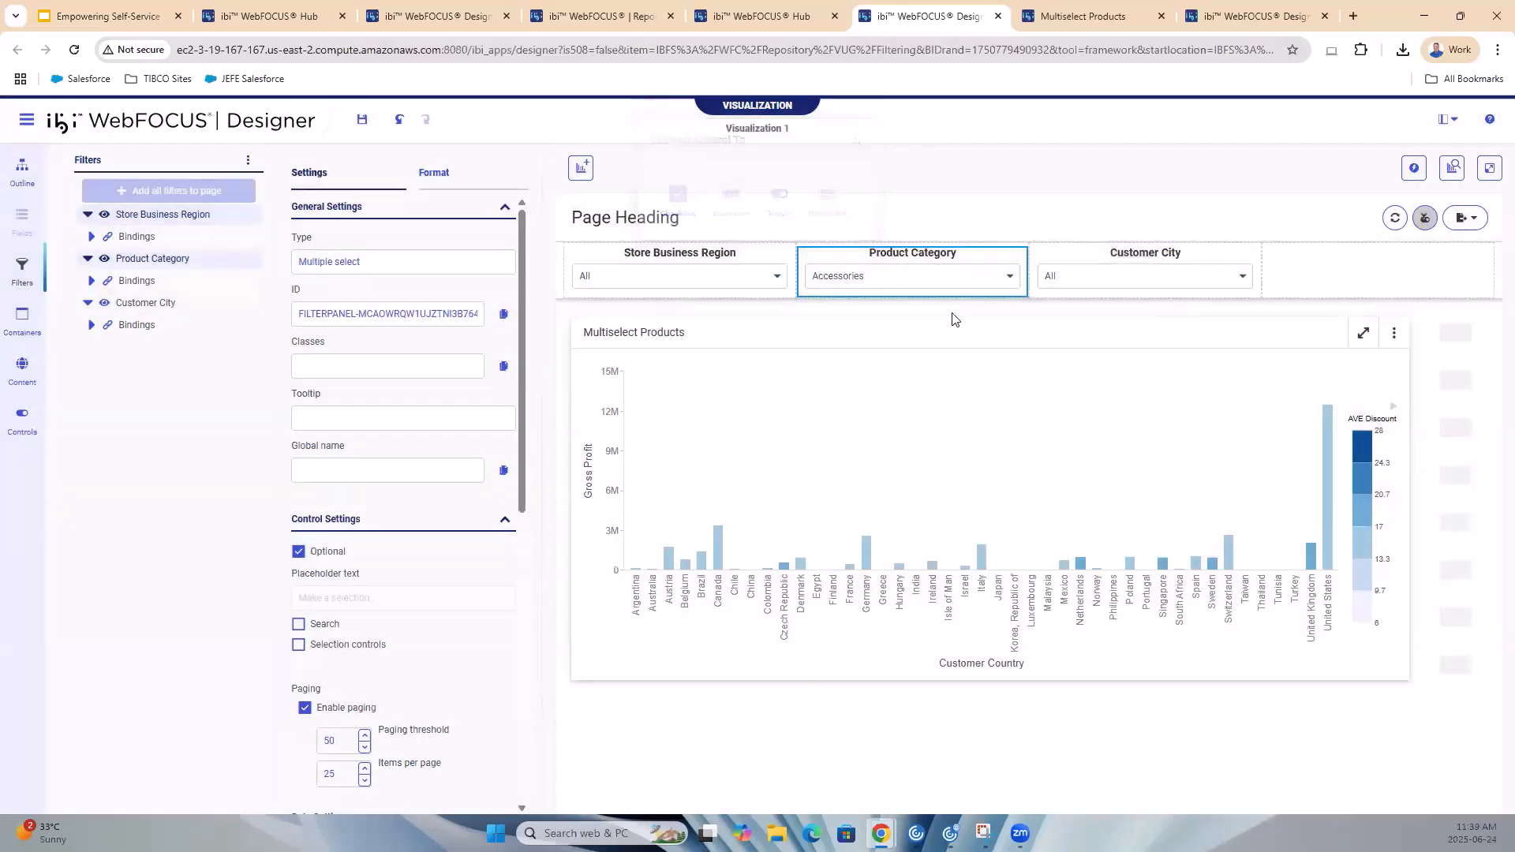
click(1009, 277)
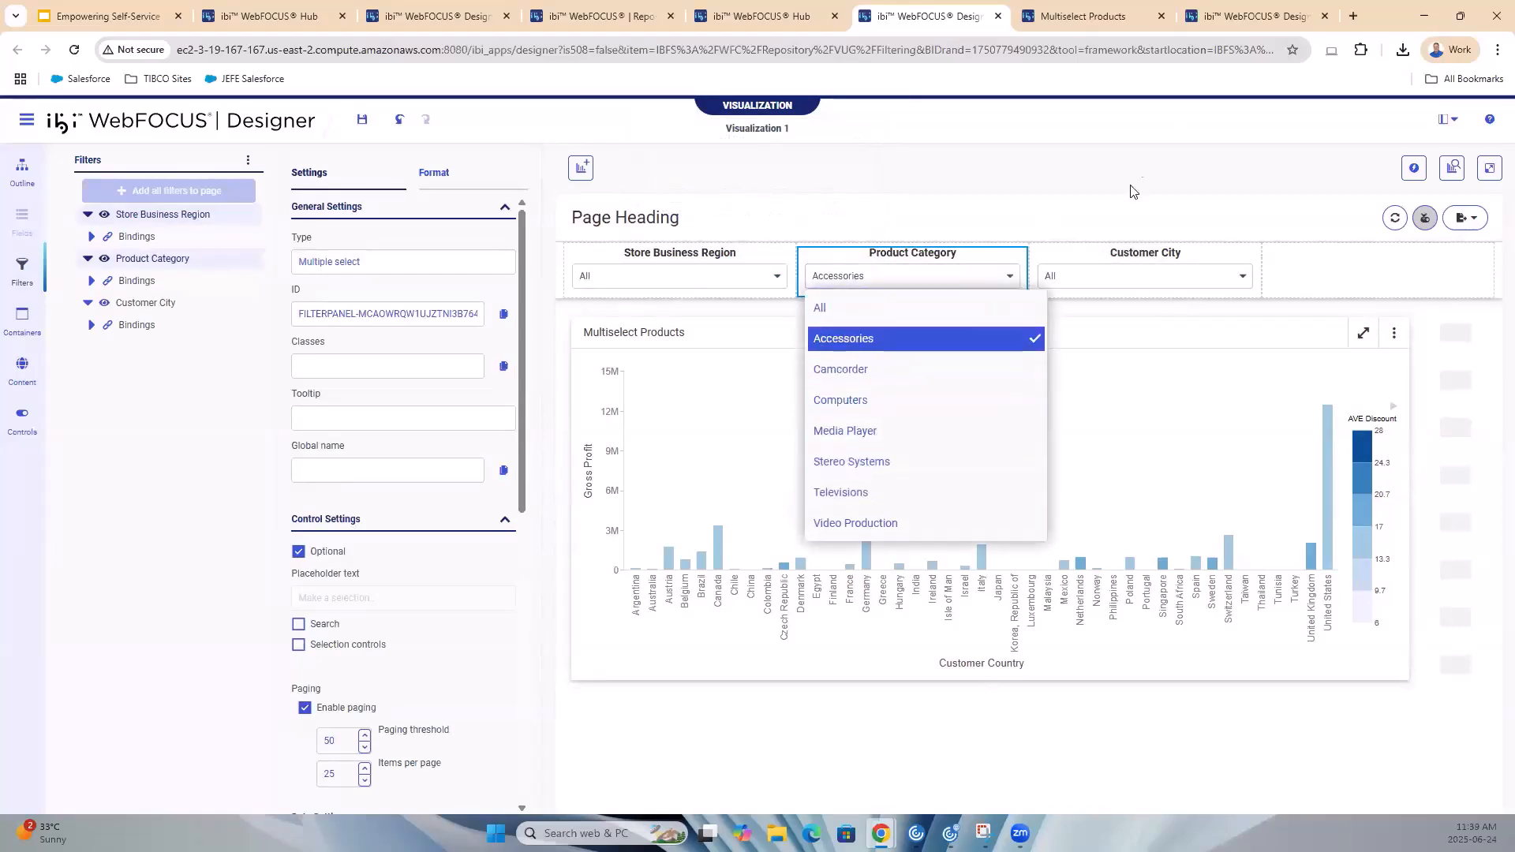
click(1093, 219)
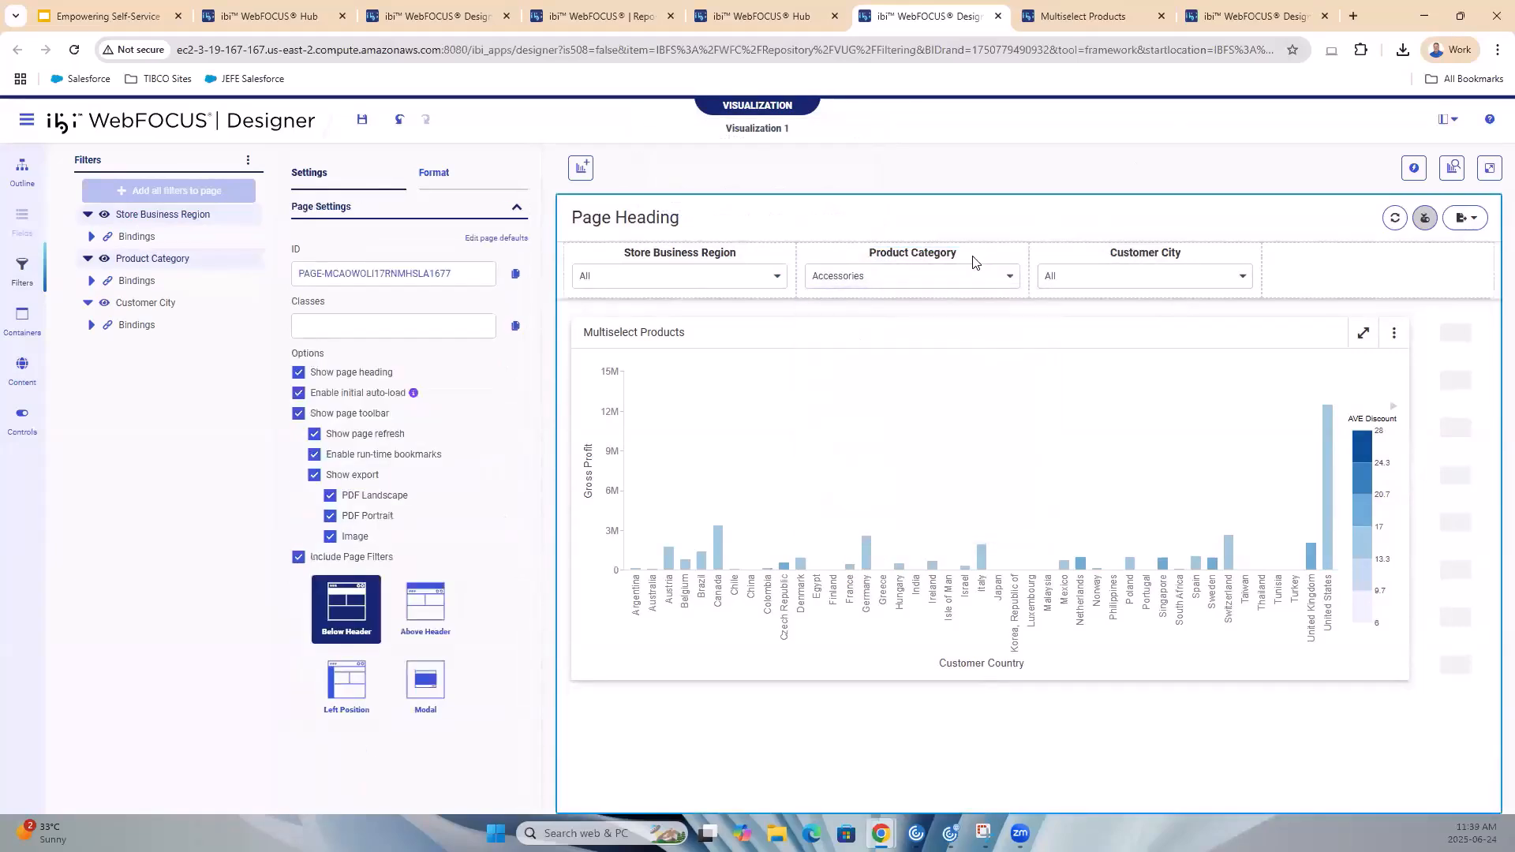
Convert the Product Category filter control on the page to a toggle
right_click(967, 259)
click(1019, 300)
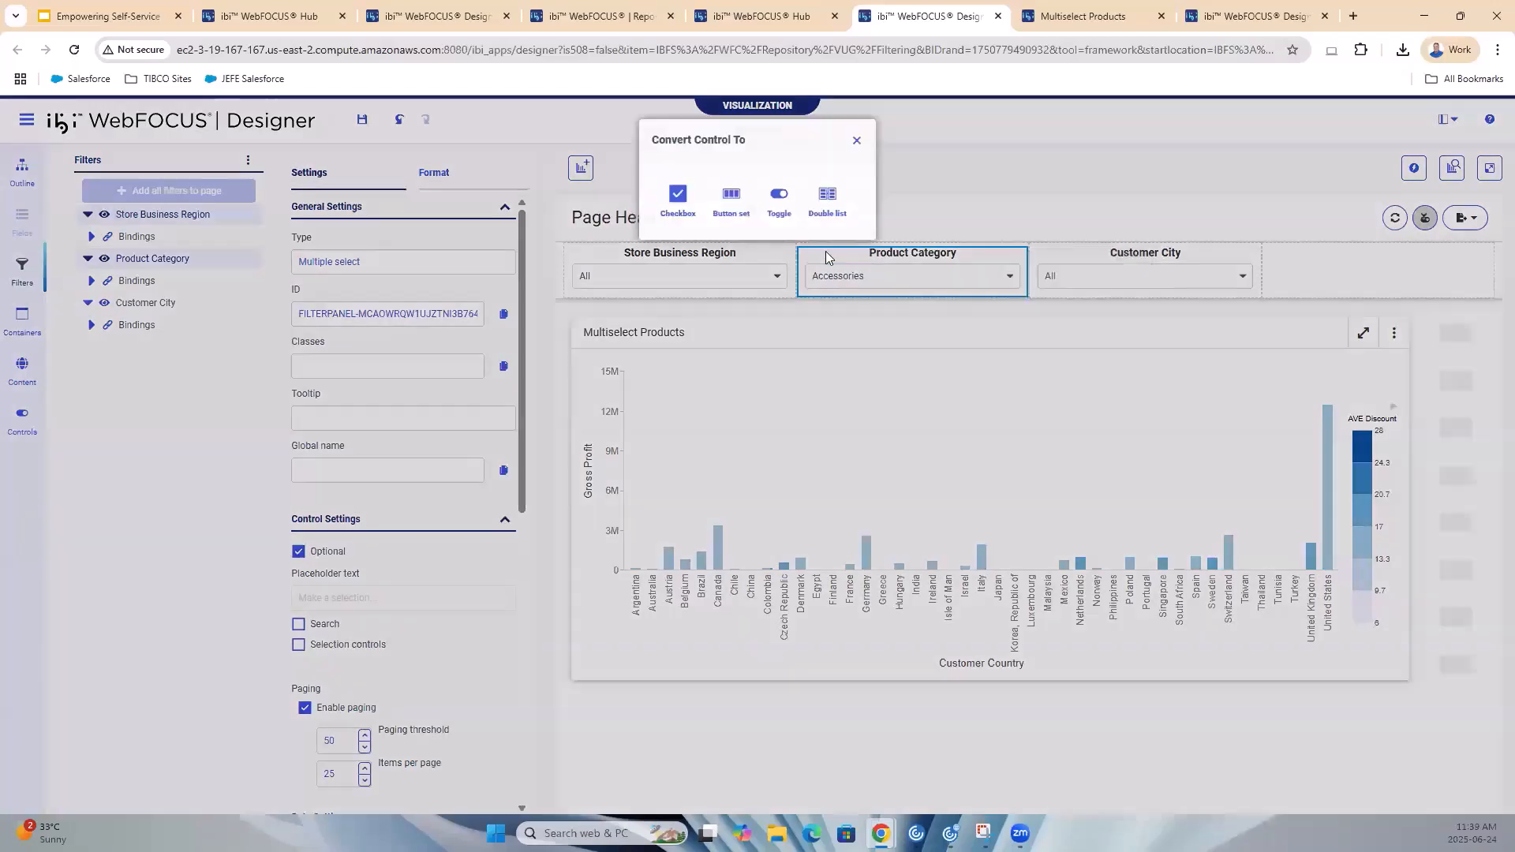
click(778, 204)
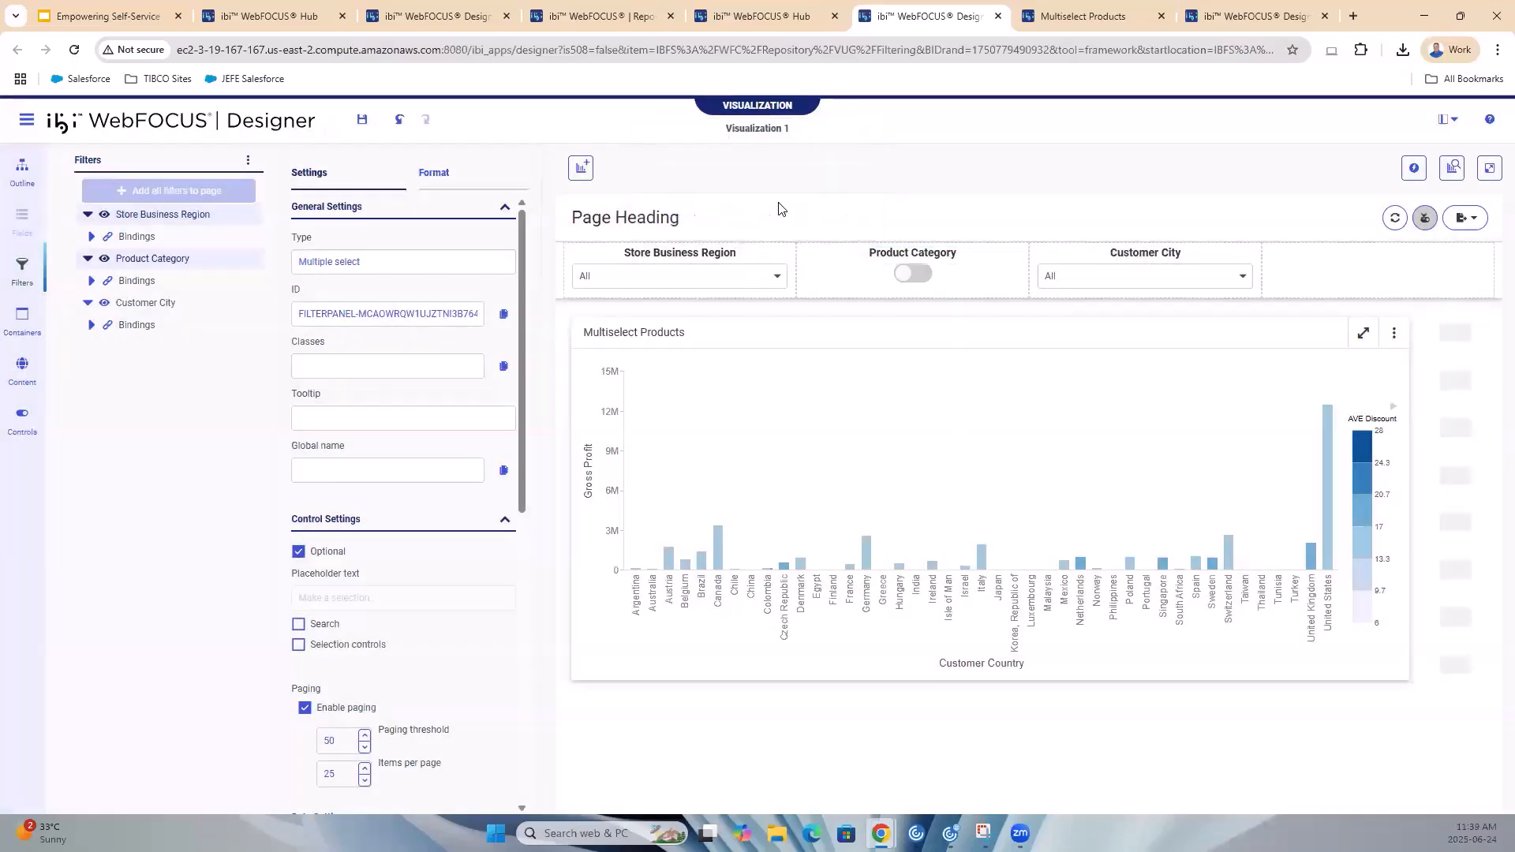
Test the Product Category toggle by switching it between Accessories and Camcorder
click(901, 282)
click(904, 282)
double_click(905, 283)
click(907, 284)
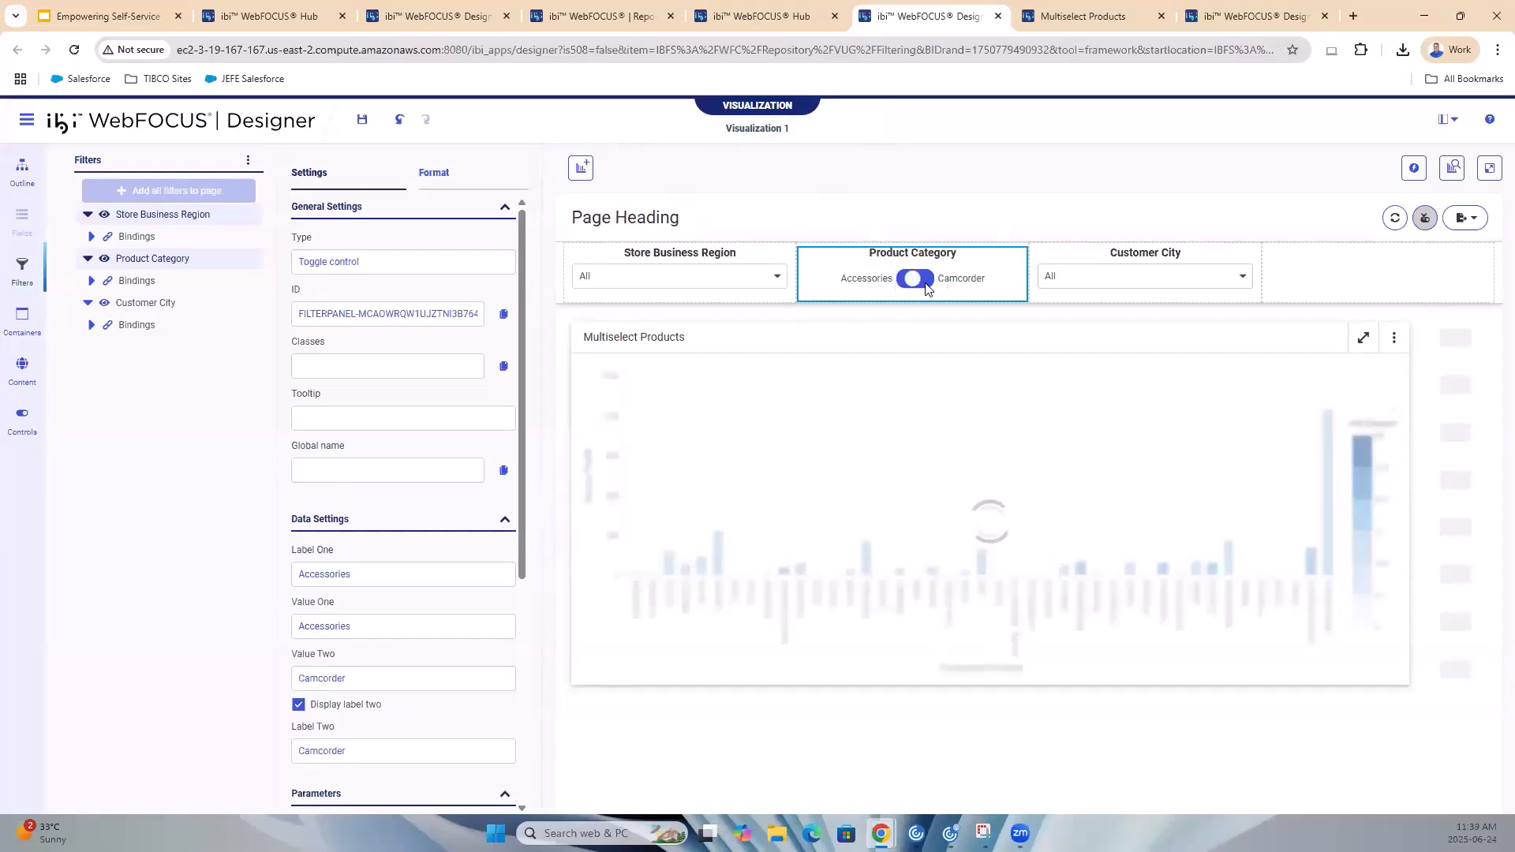
click(932, 285)
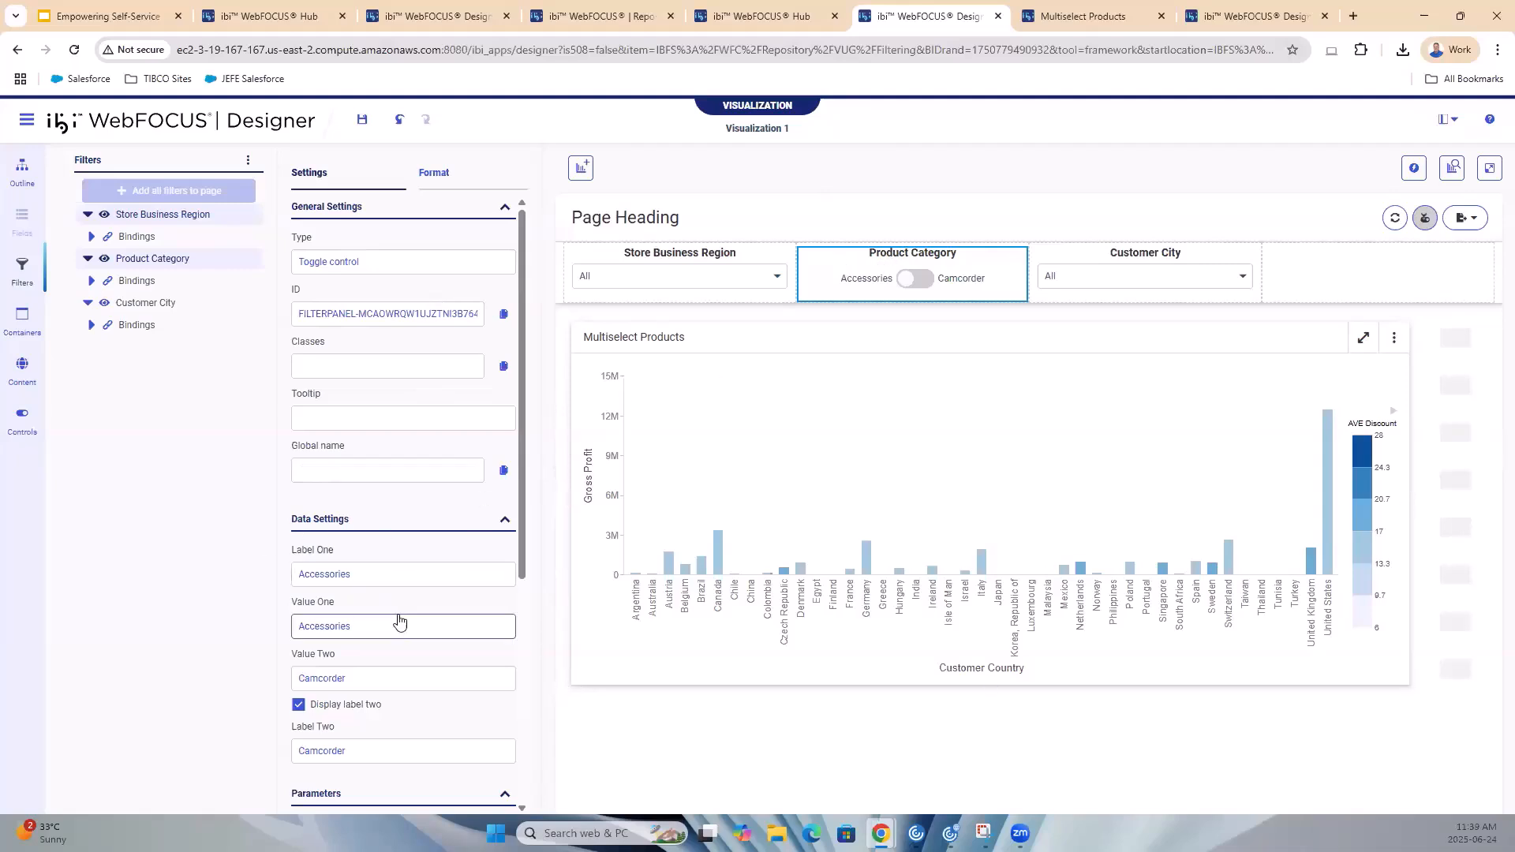
Set the toggle's second value to Stereo Systems with the label Stereos, and switch the filter to Stereos
scroll(399, 619, down, 2)
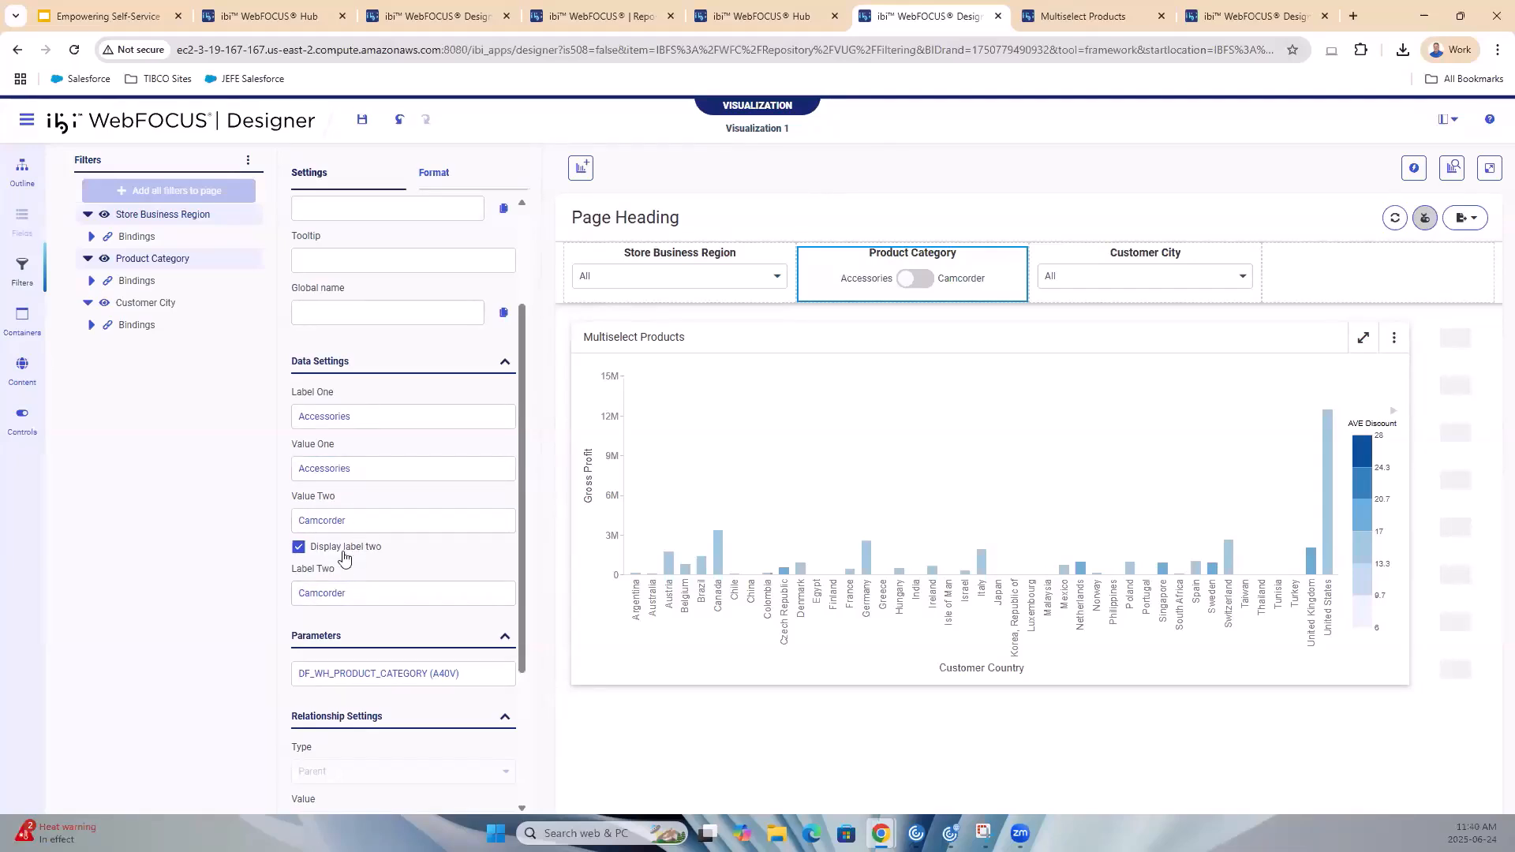
double_click(312, 519)
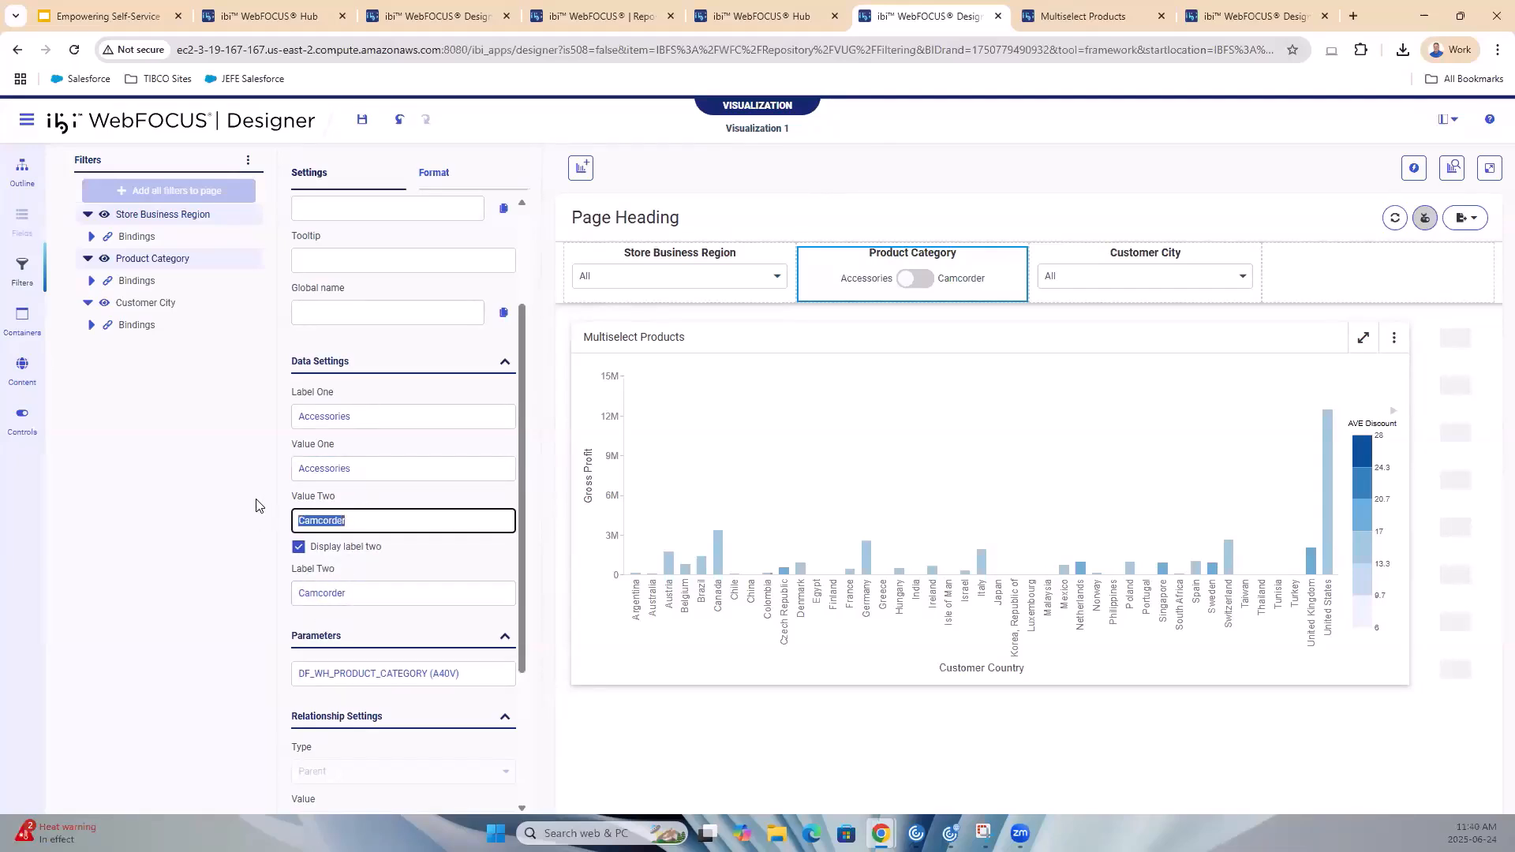
text(Ster)
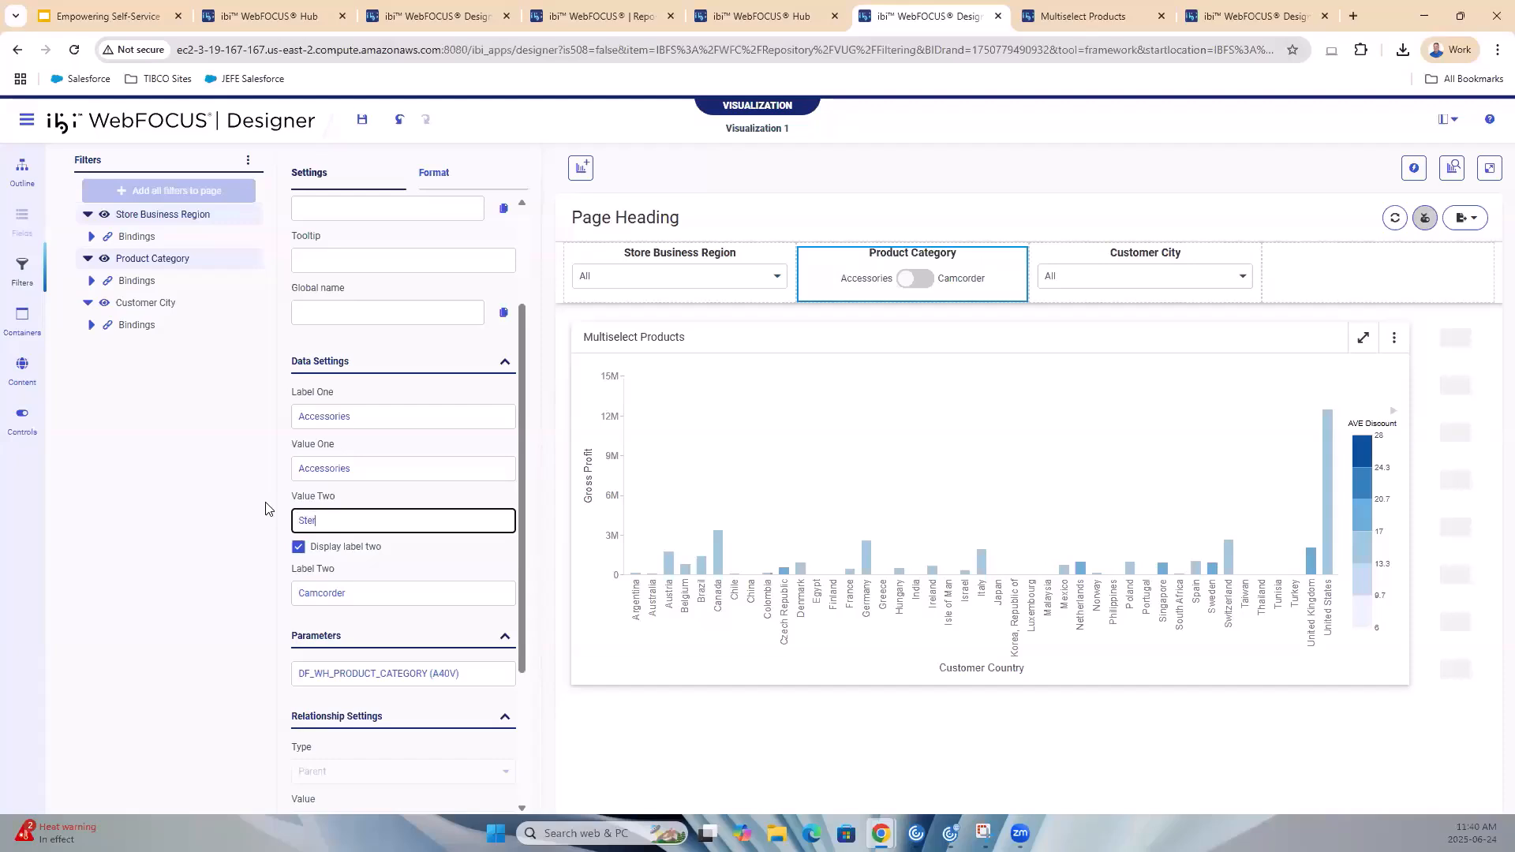
text(eo Sys)
key(Tab)
key(Tab)
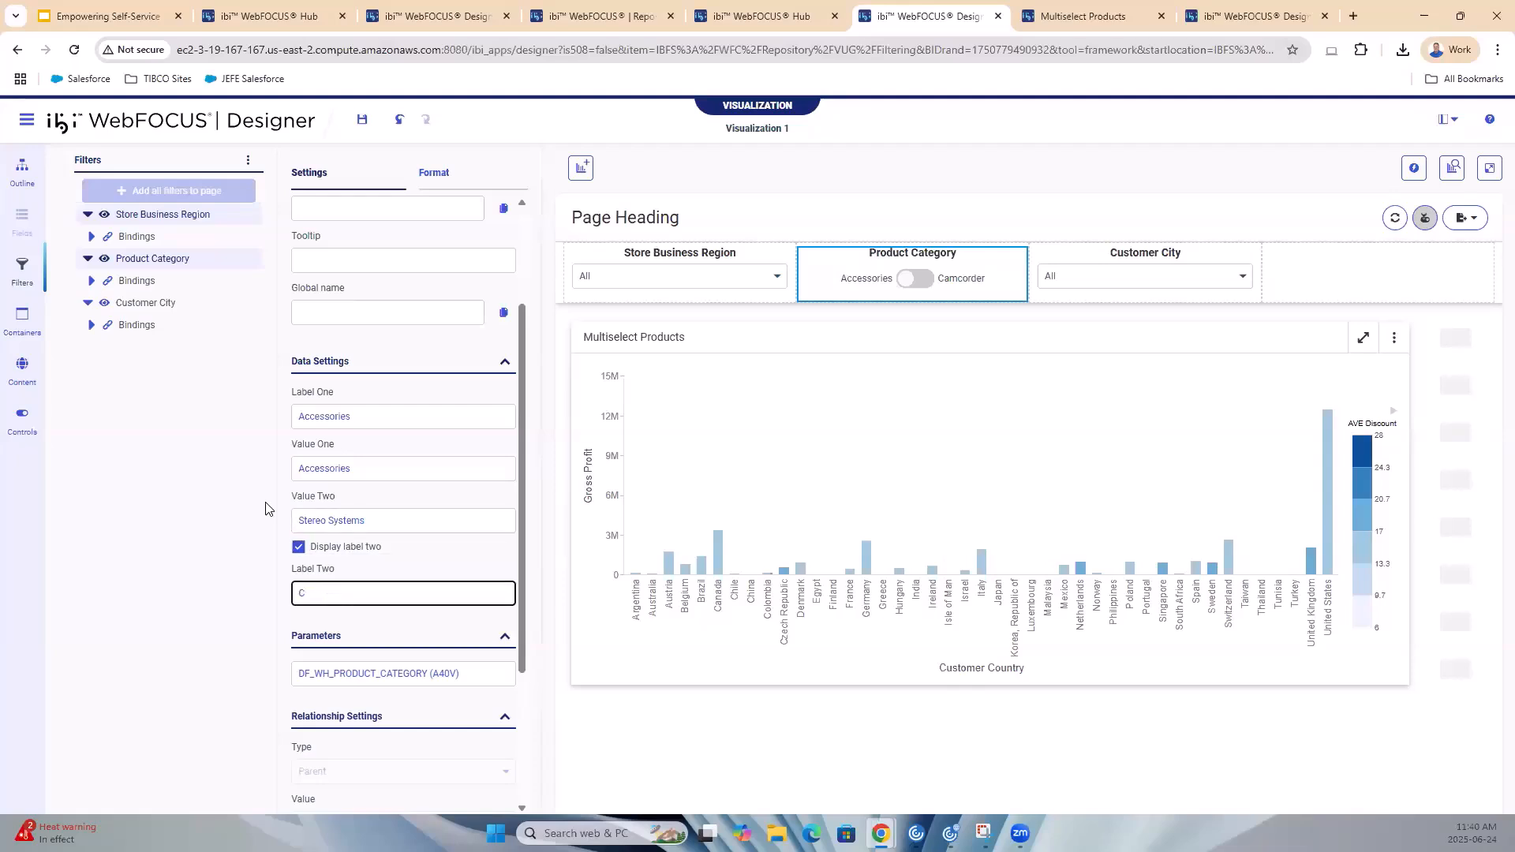
text(Stereos)
key(Tab)
click(922, 281)
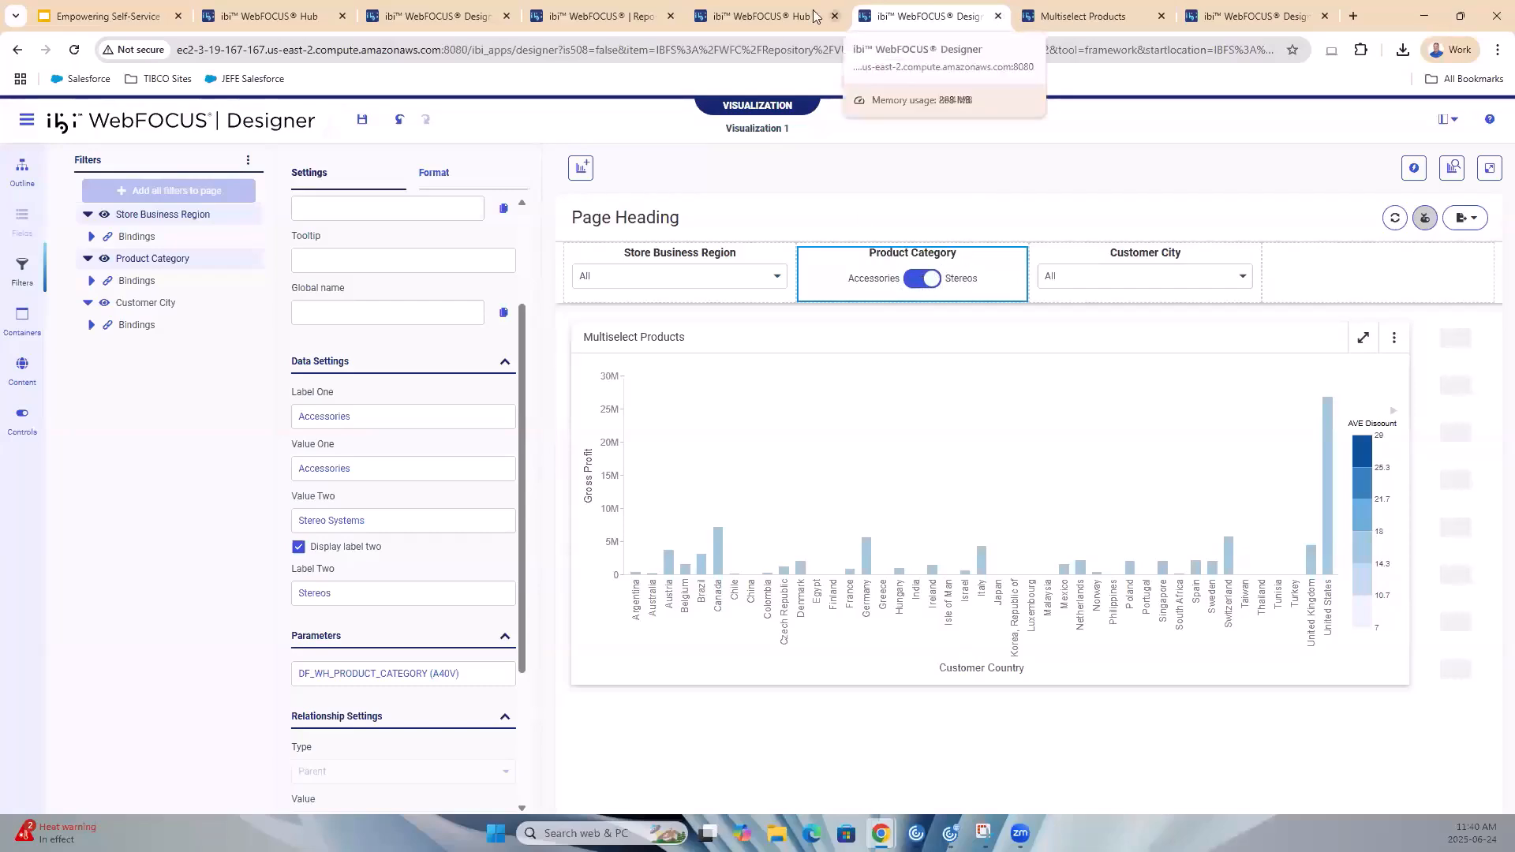
Switch to the Google Slides presentation and start its slideshow from the Demo Break slide
click(108, 15)
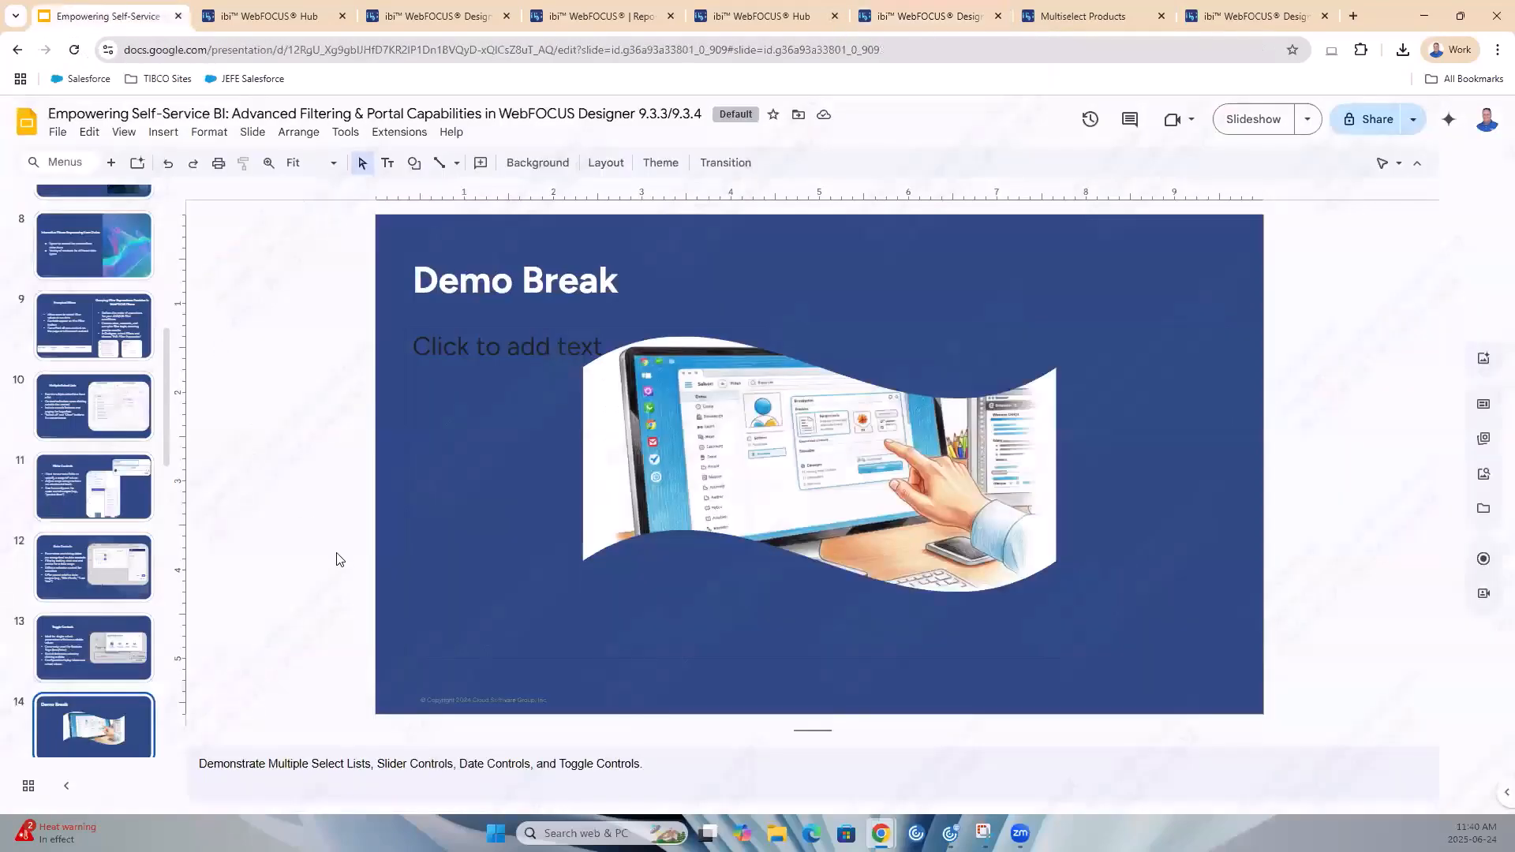
click(1243, 119)
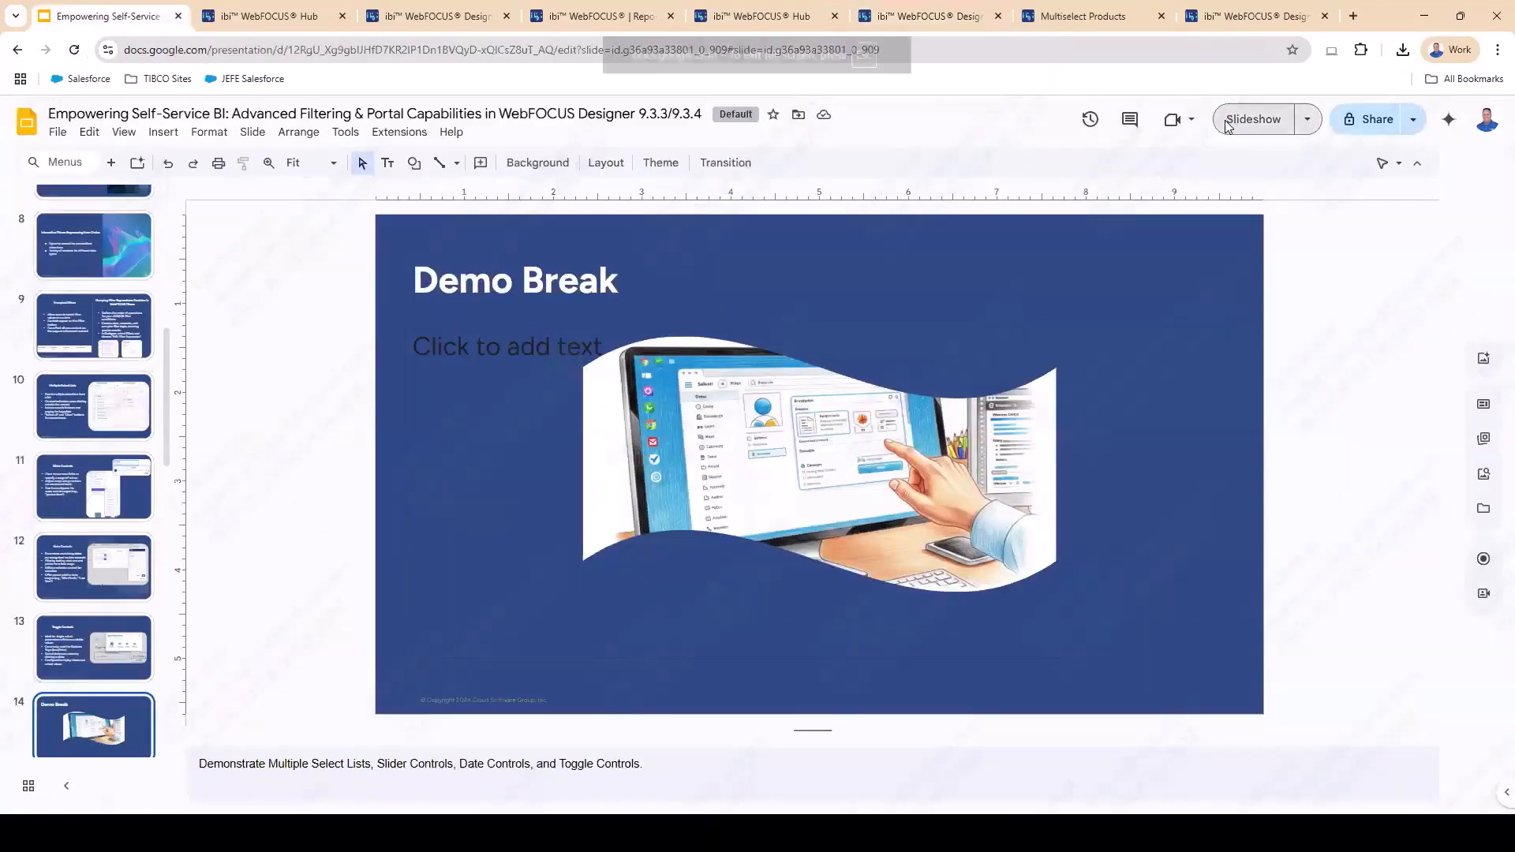
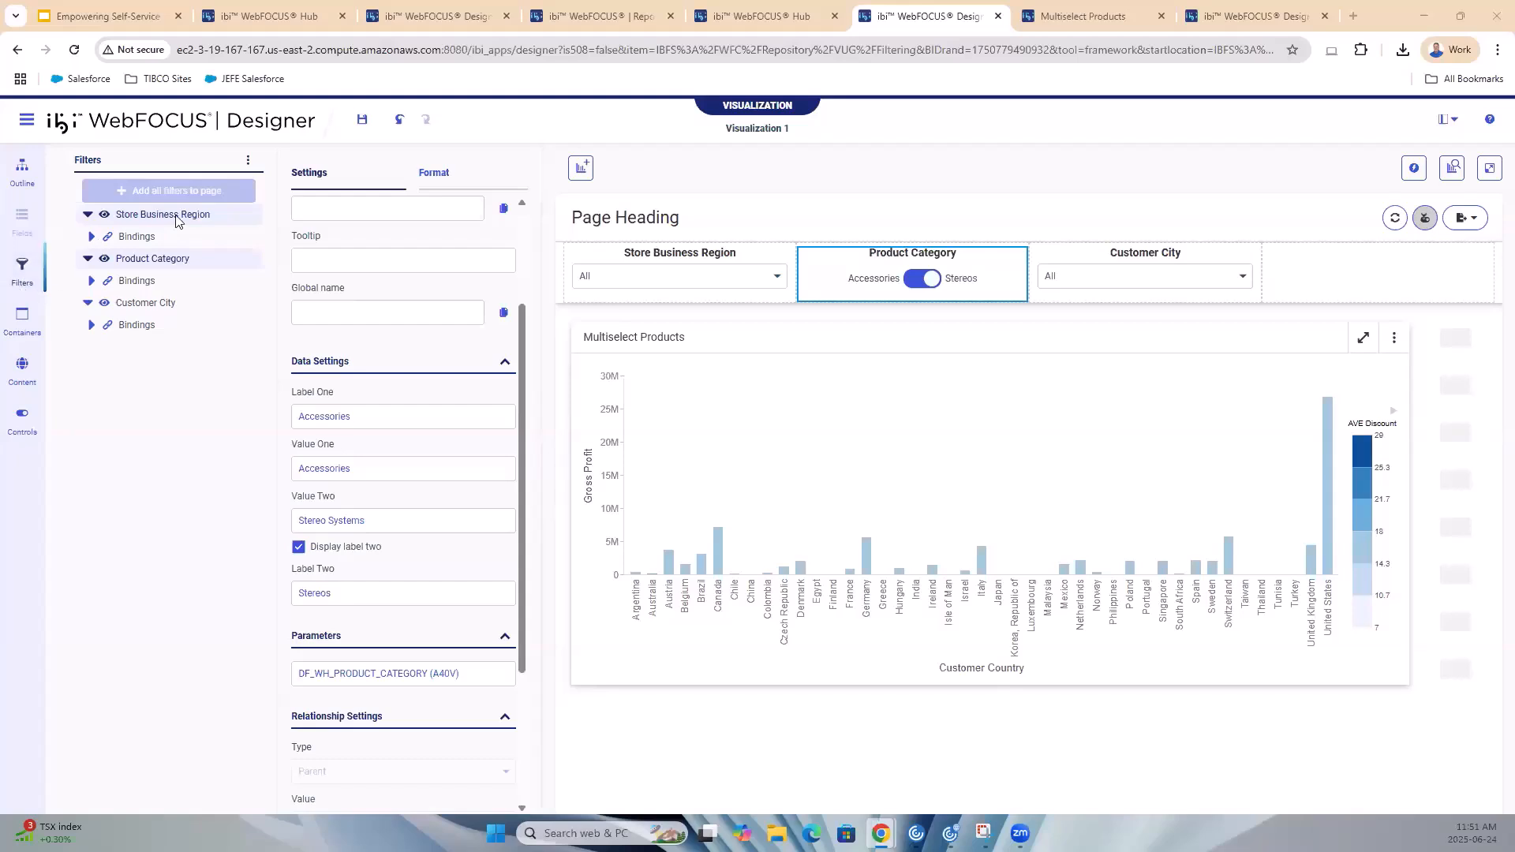
Close the assembled page without saving it and return to the Filtering folder in the WebFOCUS Hub
click(998, 16)
click(826, 147)
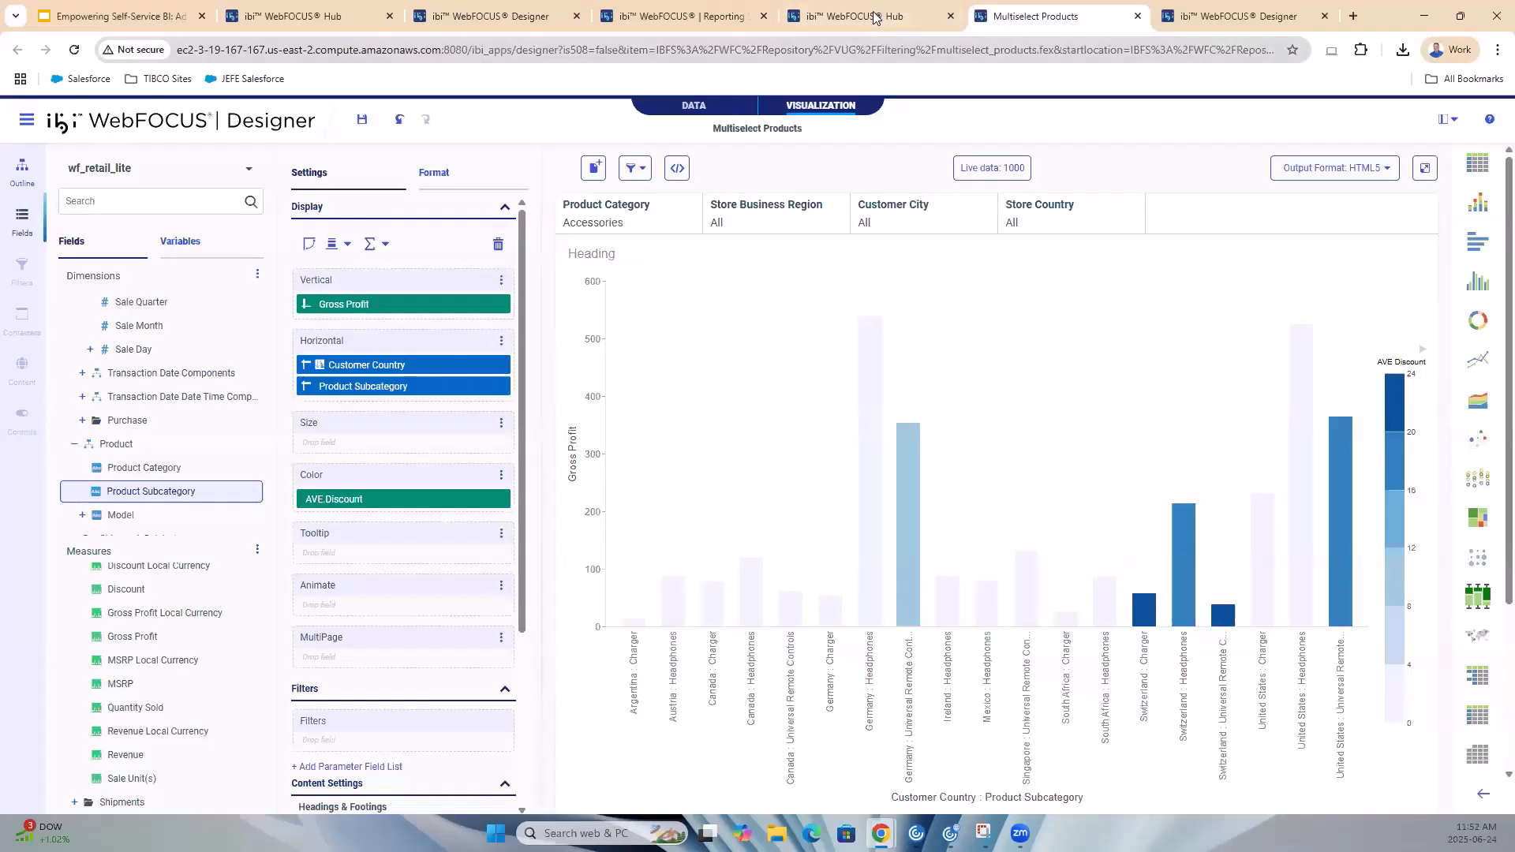
click(883, 16)
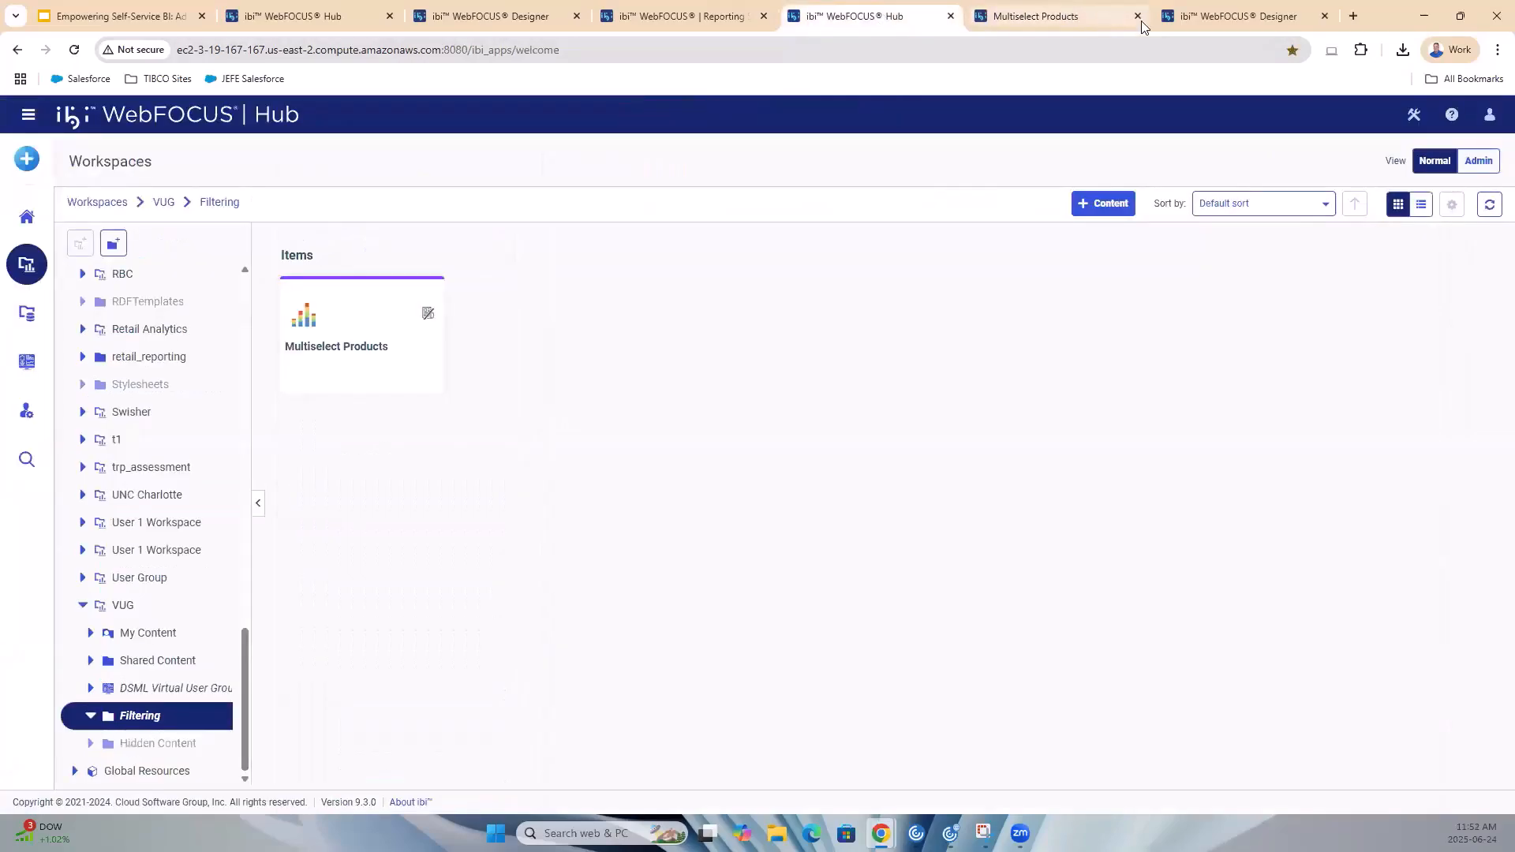
click(1057, 11)
click(1138, 15)
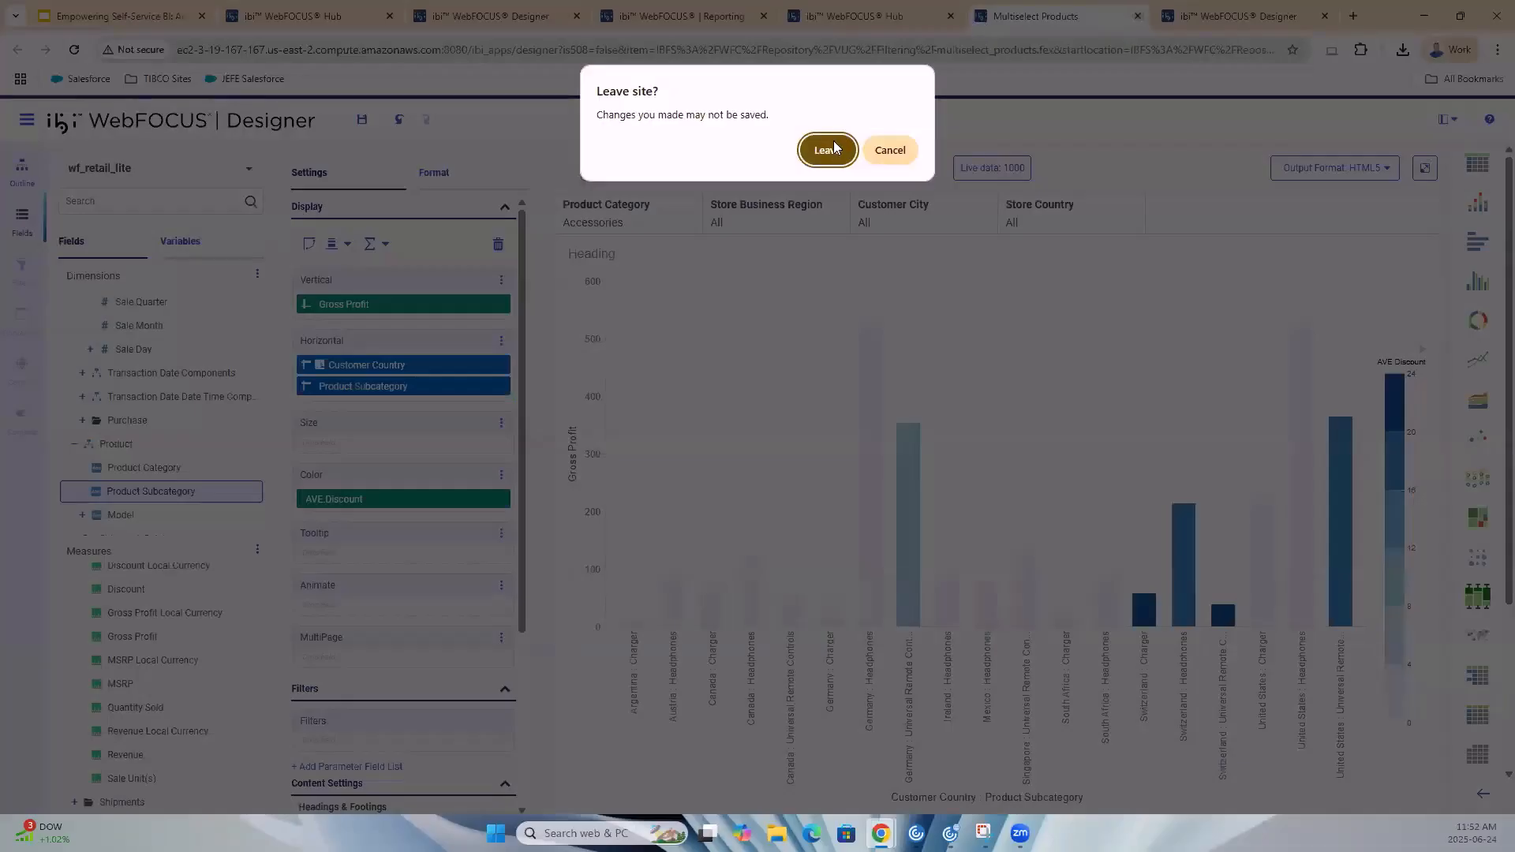
key(Escape)
click(892, 16)
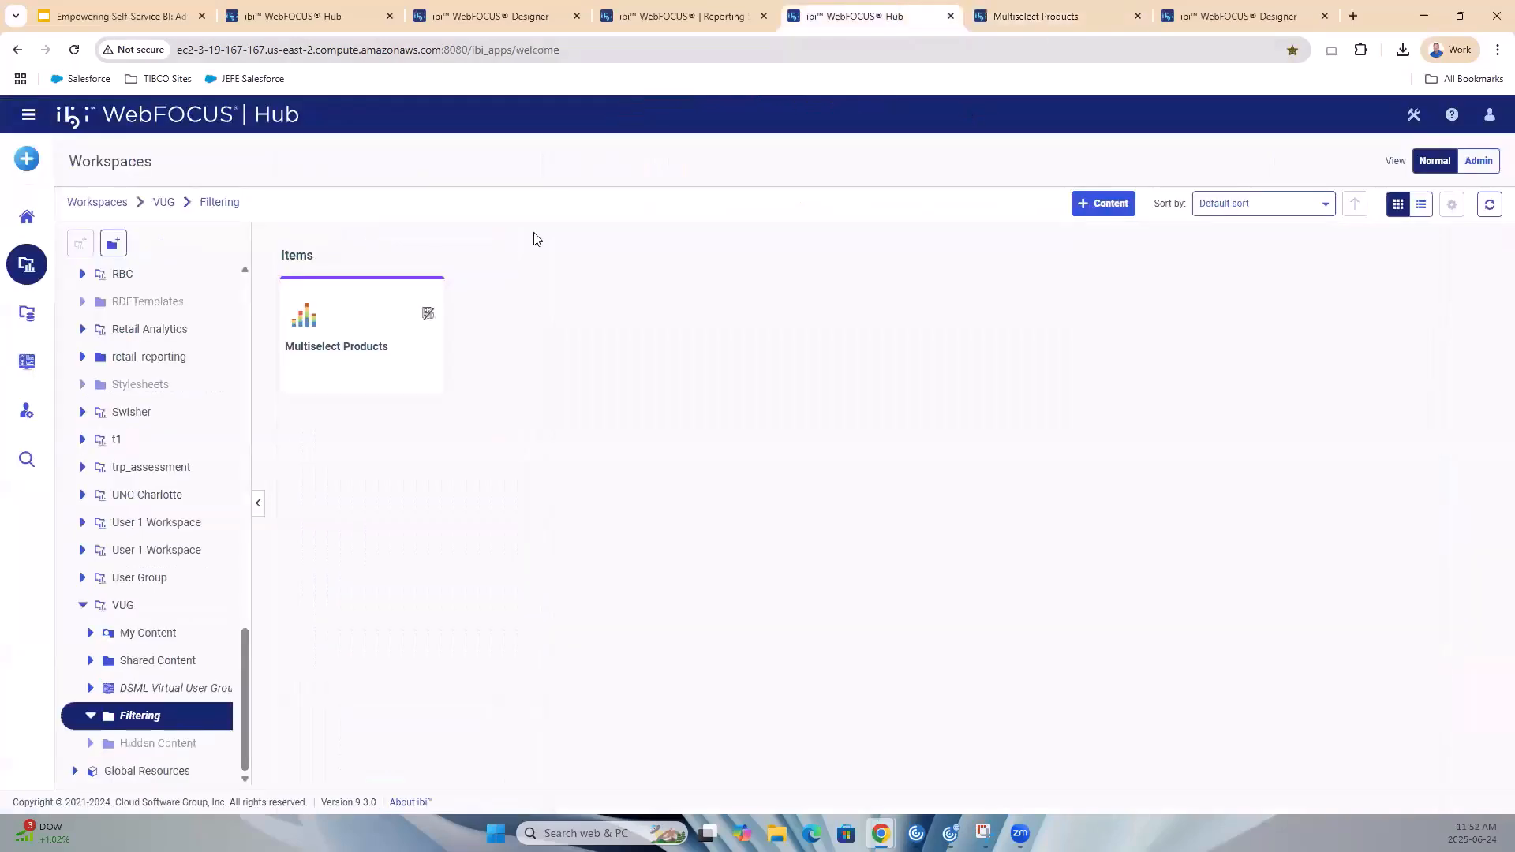
Create a new visualization in the Filtering folder using the wf_retail_lite data source from wf_retail under ~pth_admin
click(26, 159)
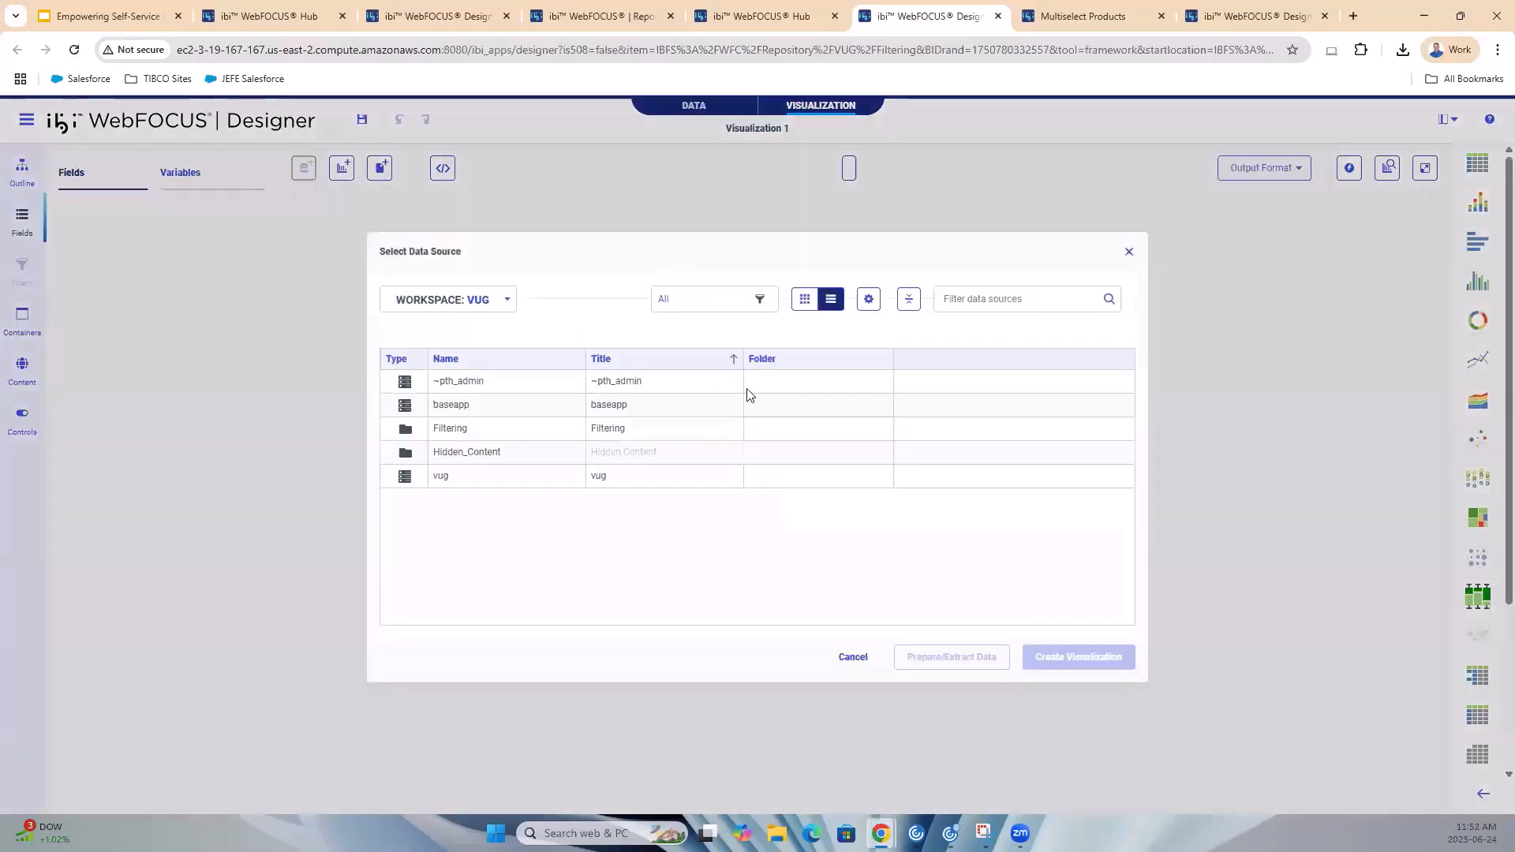
double_click(482, 386)
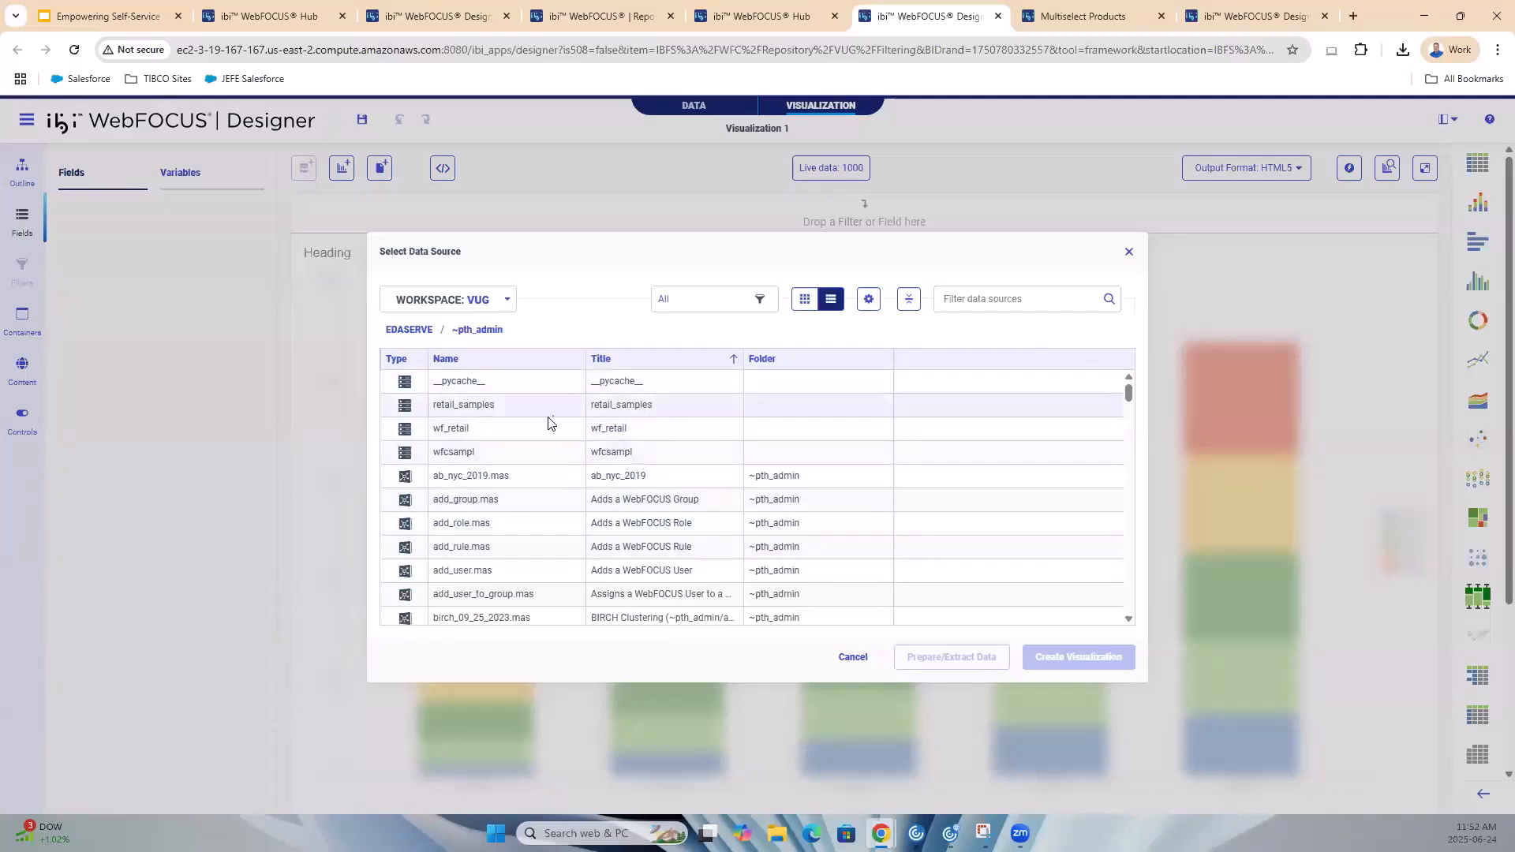
double_click(463, 433)
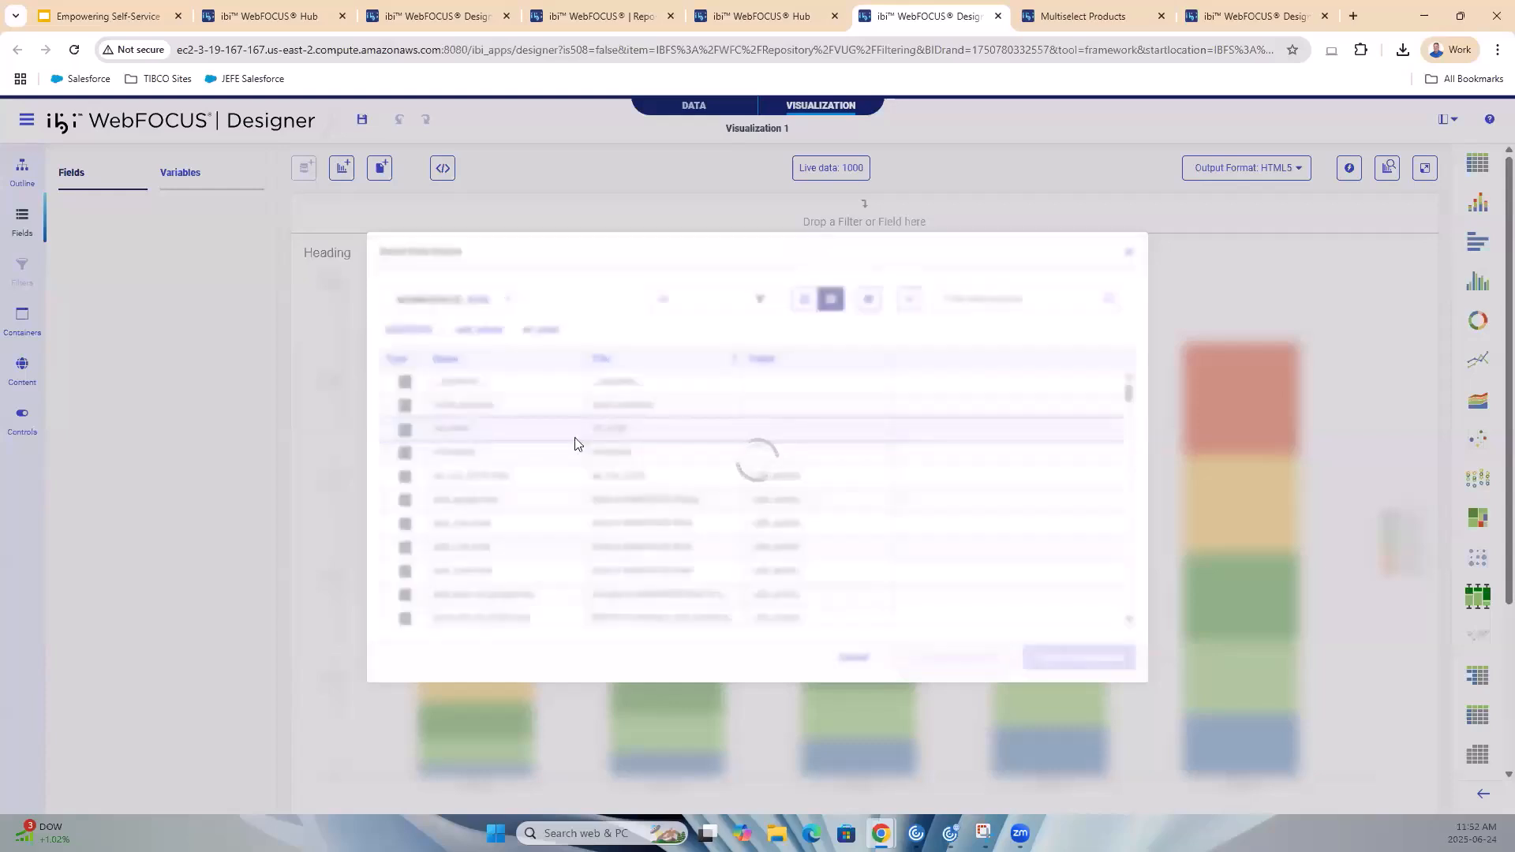
click(528, 552)
click(1049, 655)
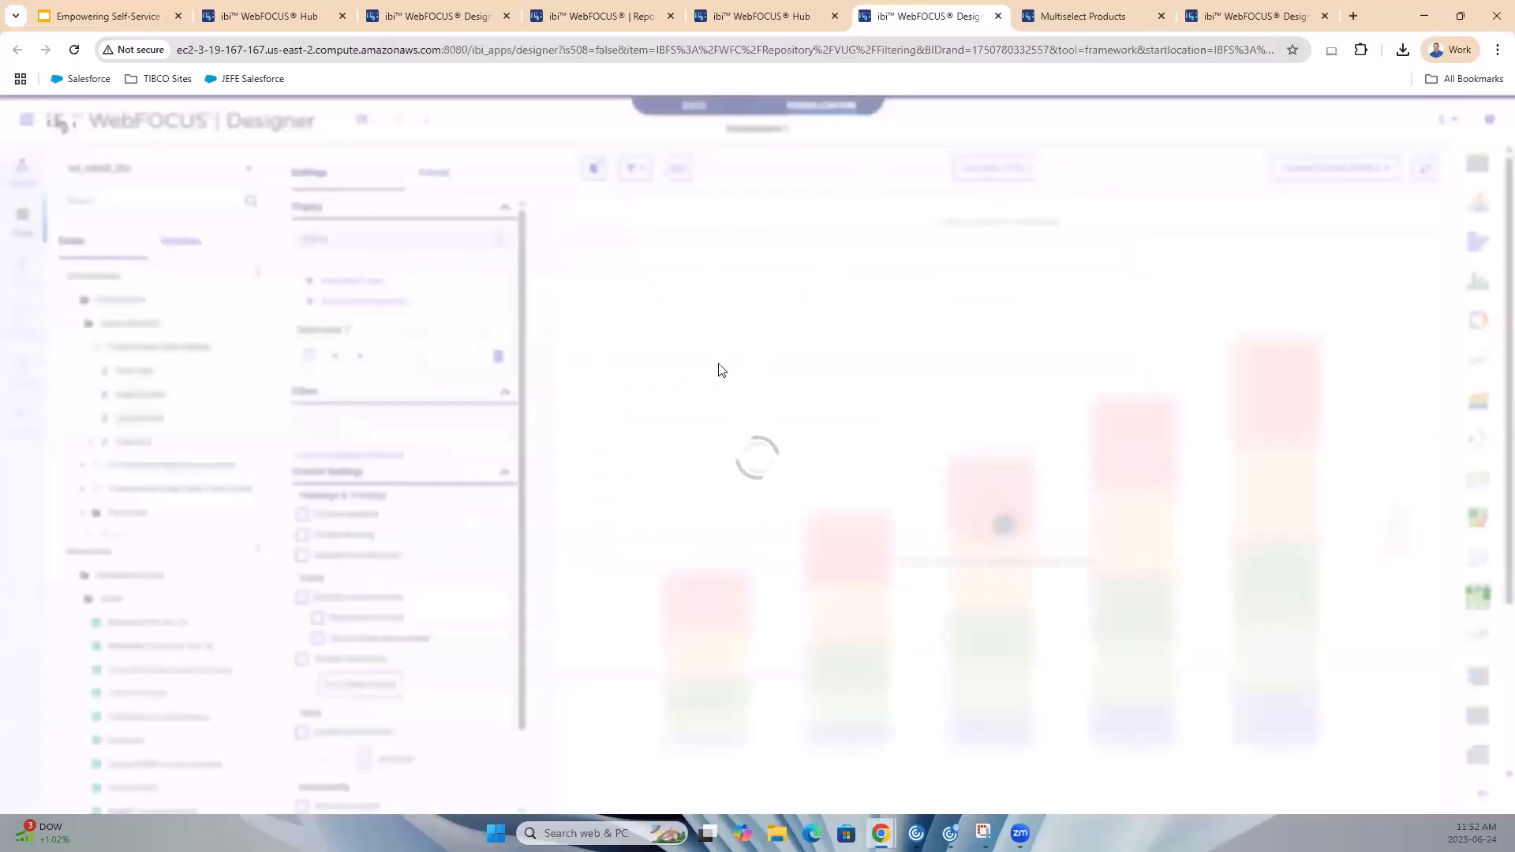
Expand the Sale Day, Product and Model dimensions and examine the date and product fields they contain
click(91, 444)
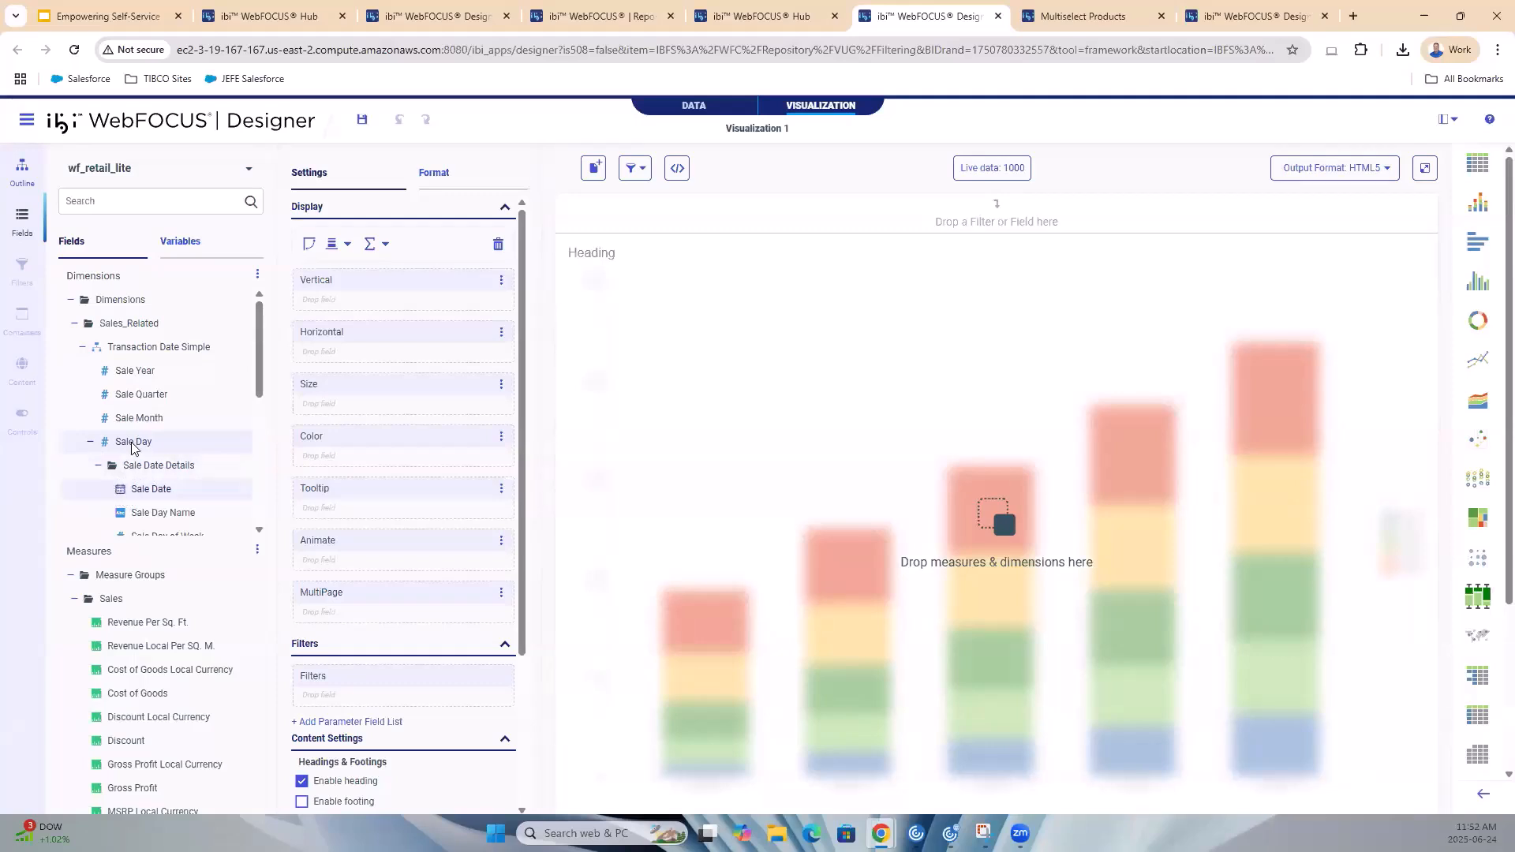
scroll(166, 416, down, 1)
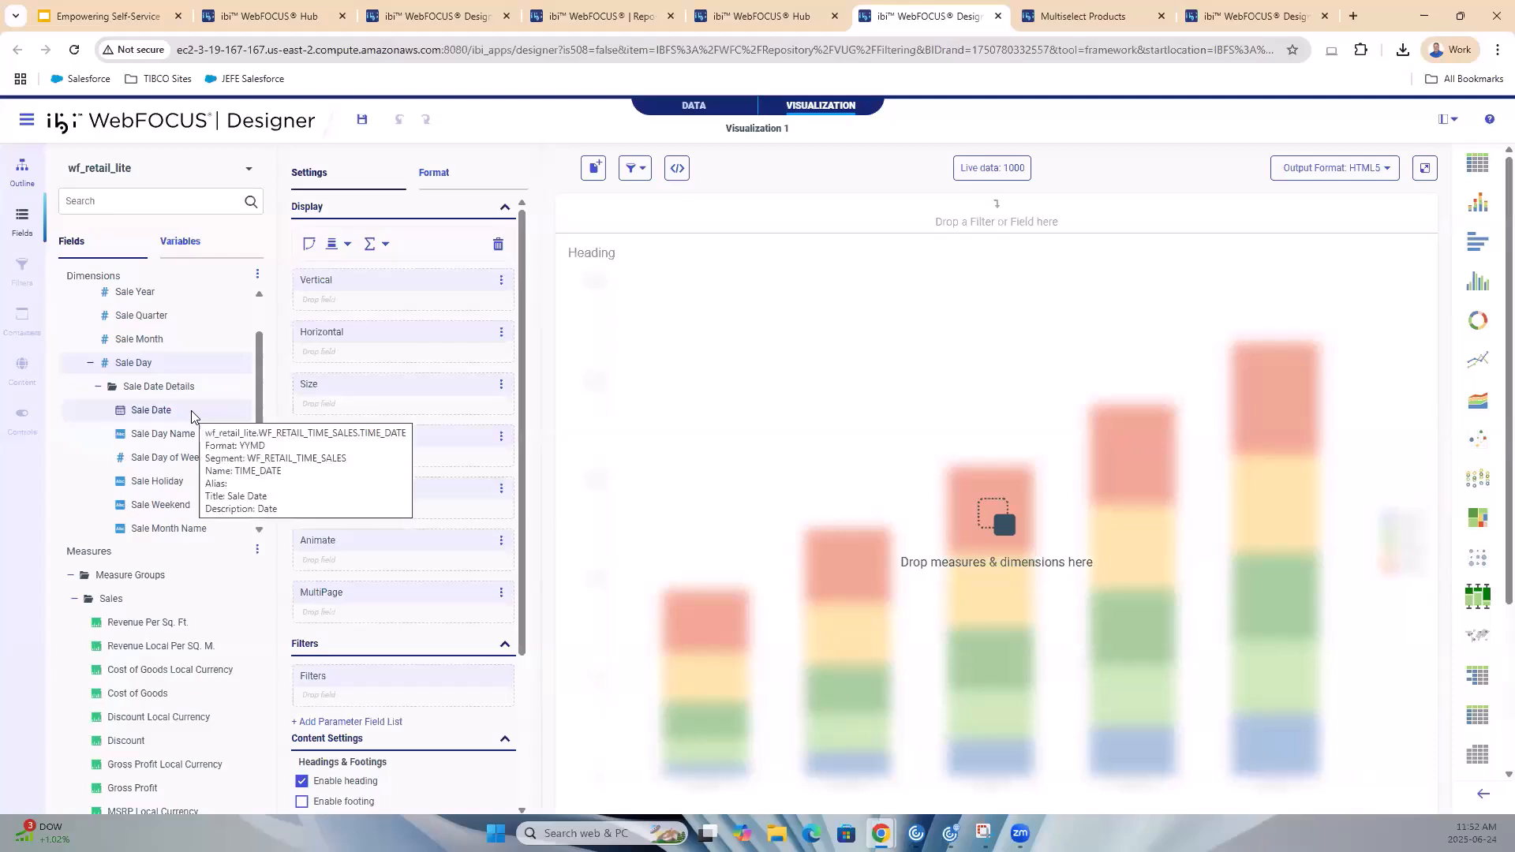
scroll(169, 468, down, 1)
scroll(168, 469, down, 3)
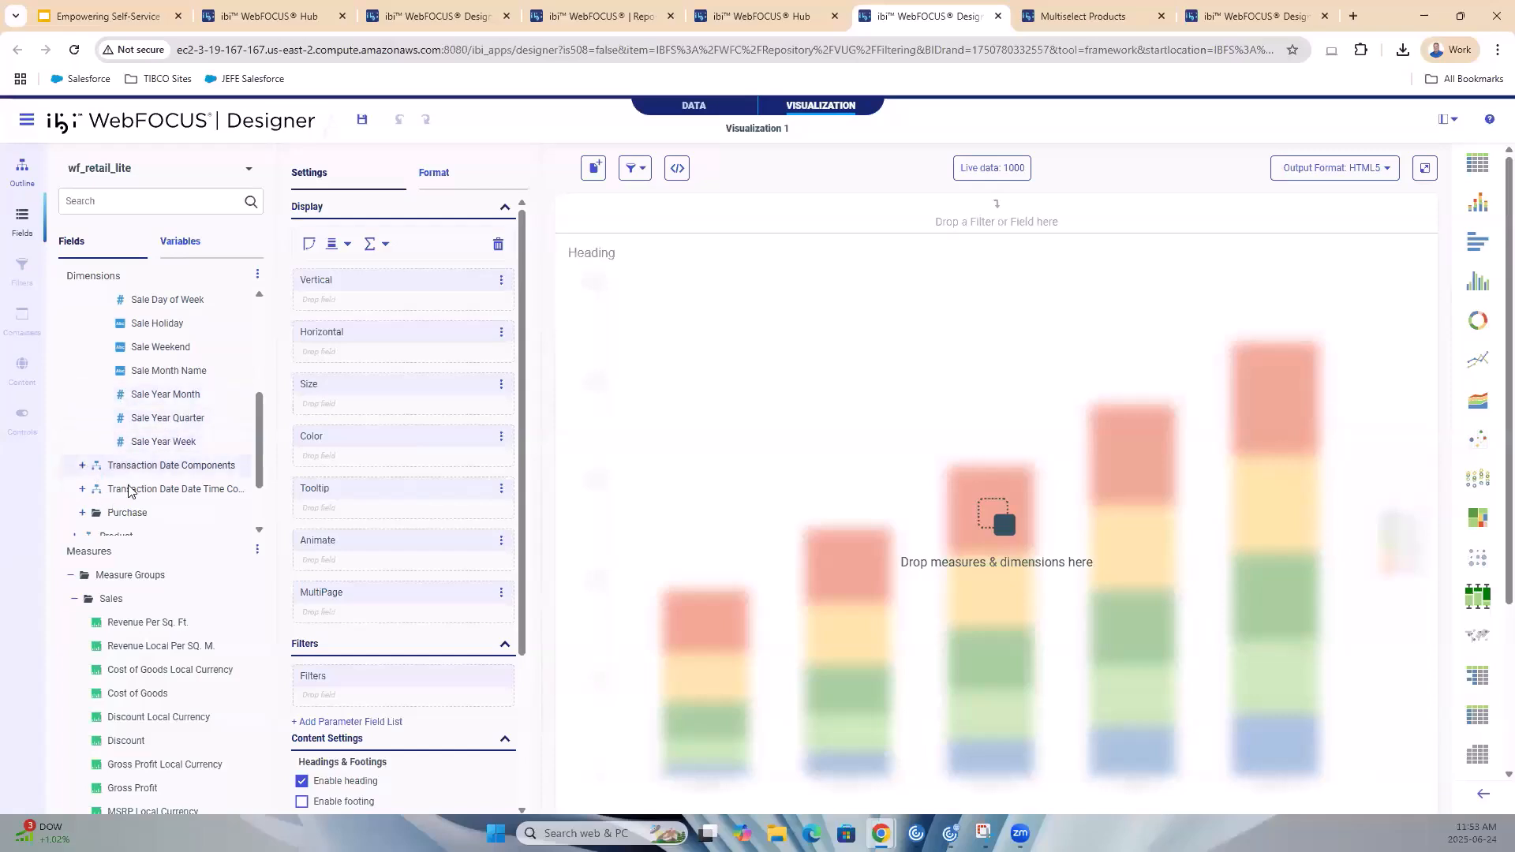
scroll(87, 473, down, 2)
click(74, 458)
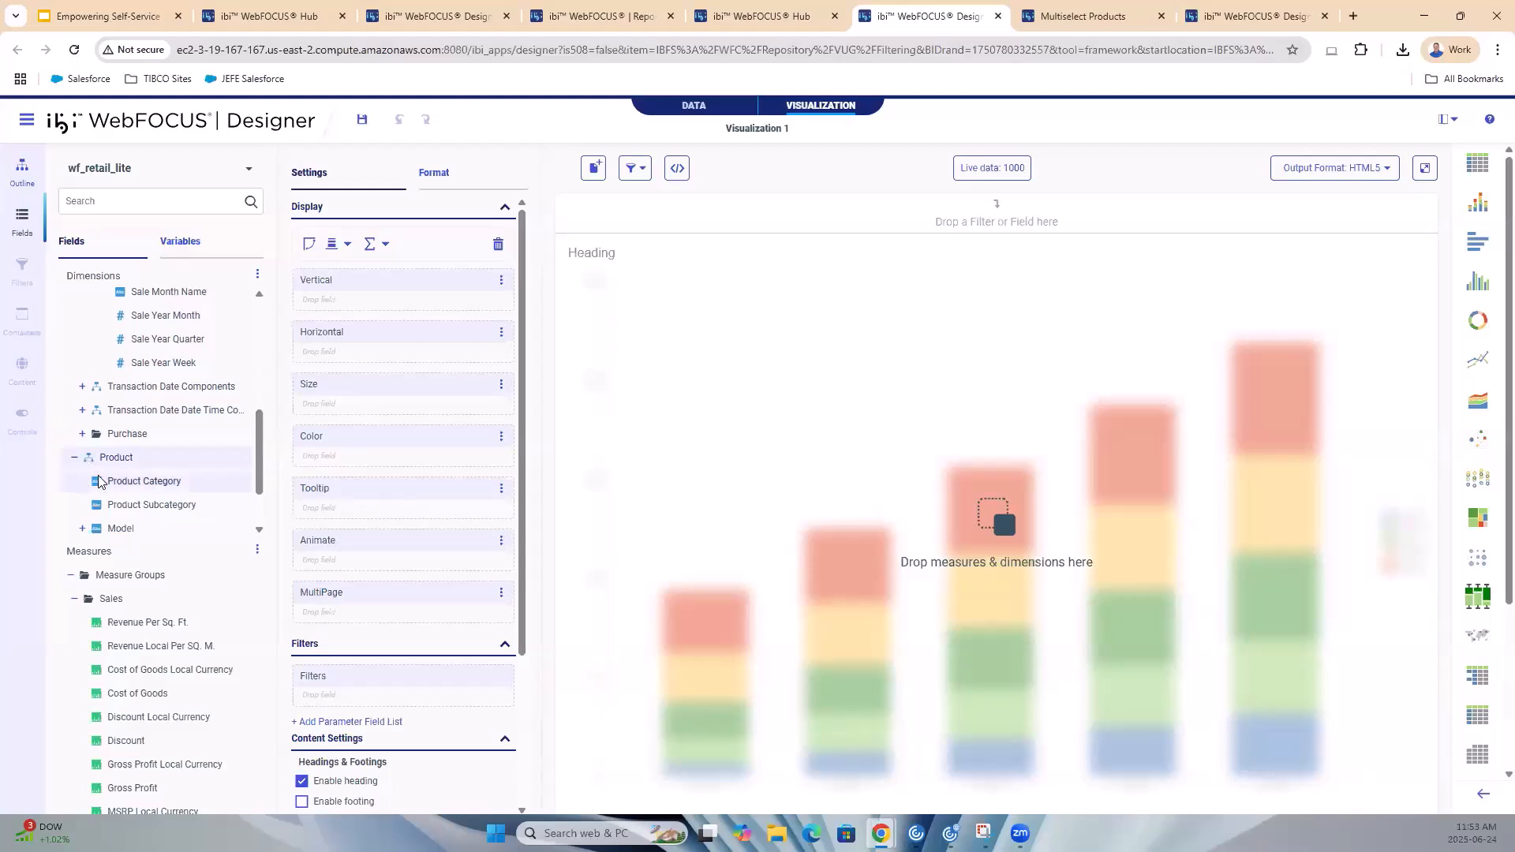
click(83, 528)
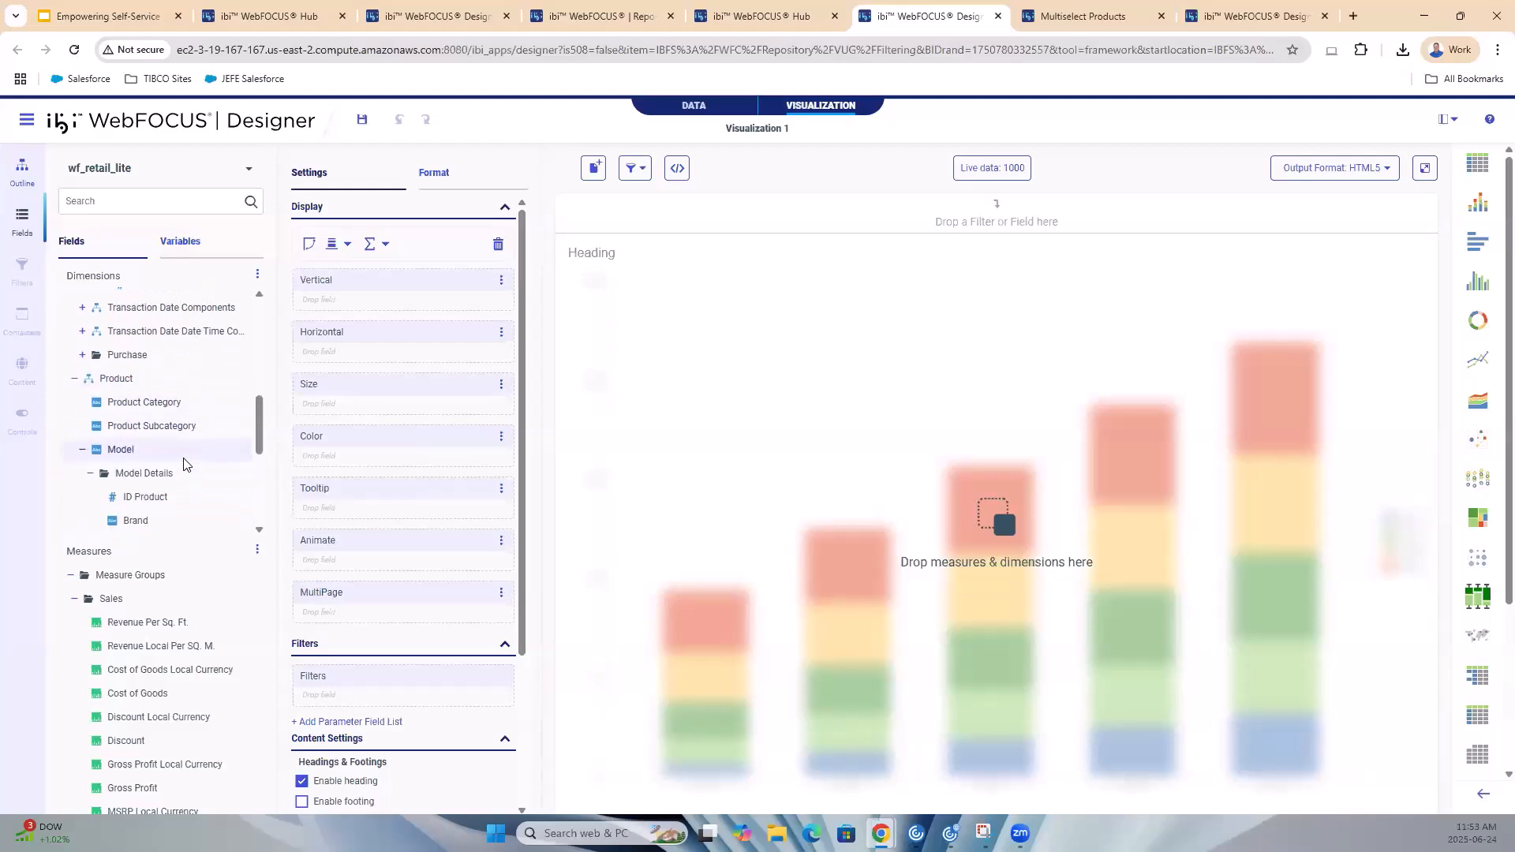
scroll(155, 464, down, 1)
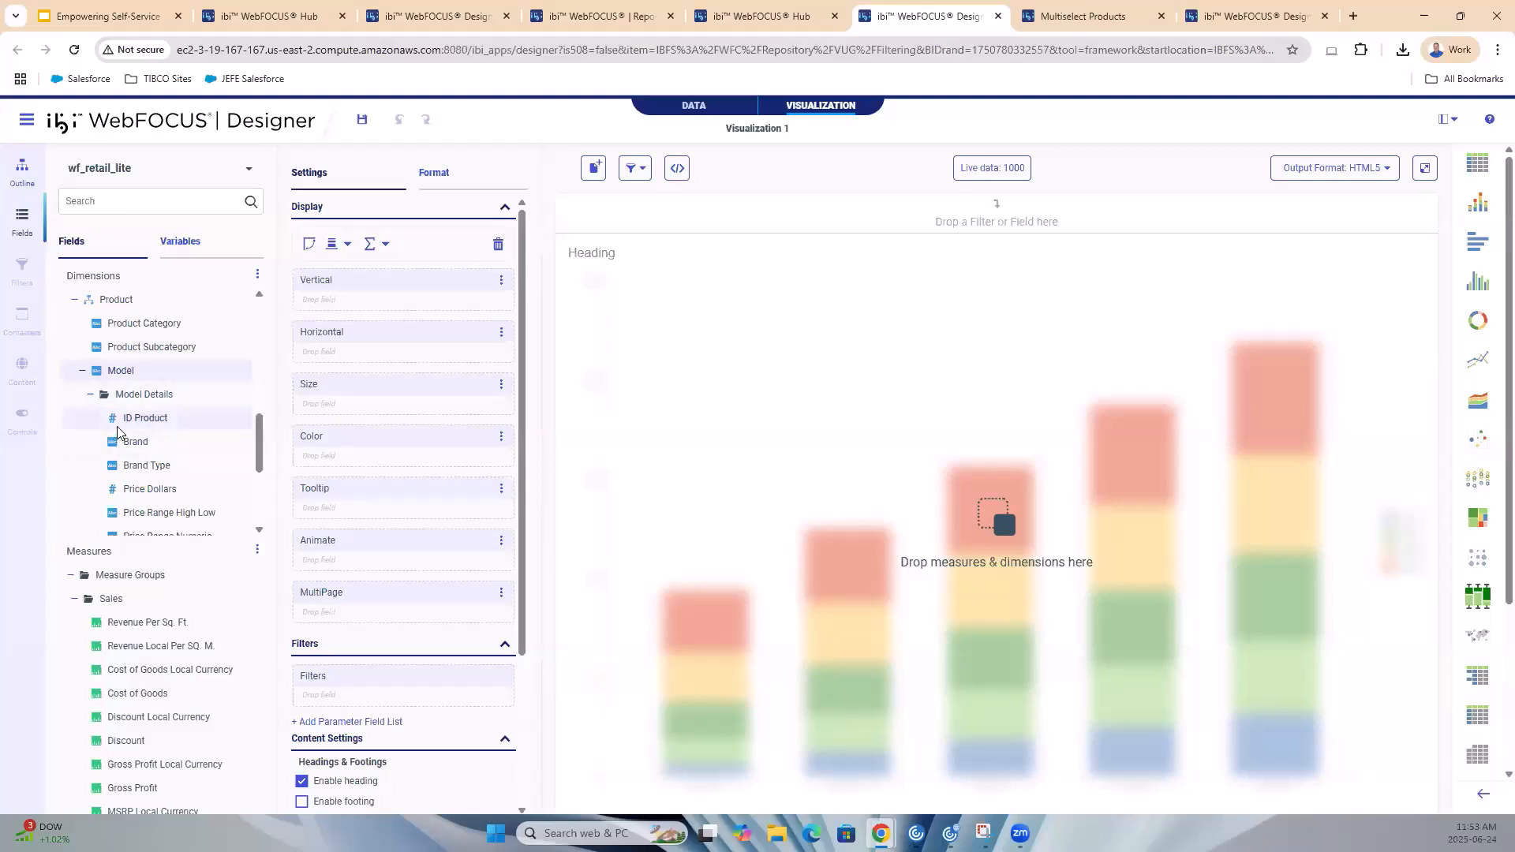
scroll(140, 436, down, 10)
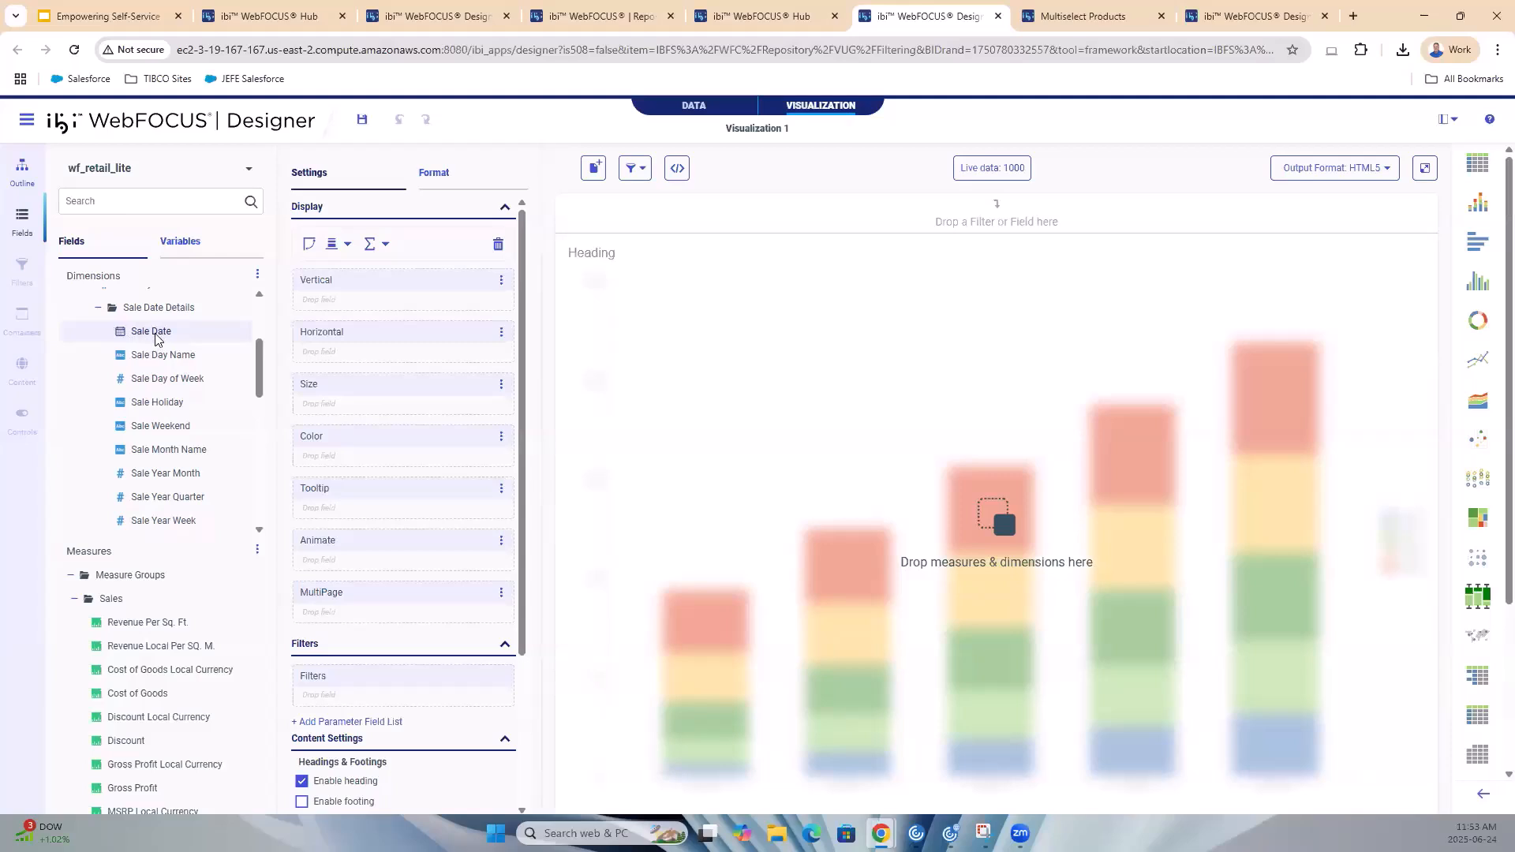
mouse_move(156, 338)
Build a bar chart with Product Category as the horizontal dimension and Gross Profit as the vertical measure
scroll(196, 596, down, 2)
scroll(162, 387, down, 5)
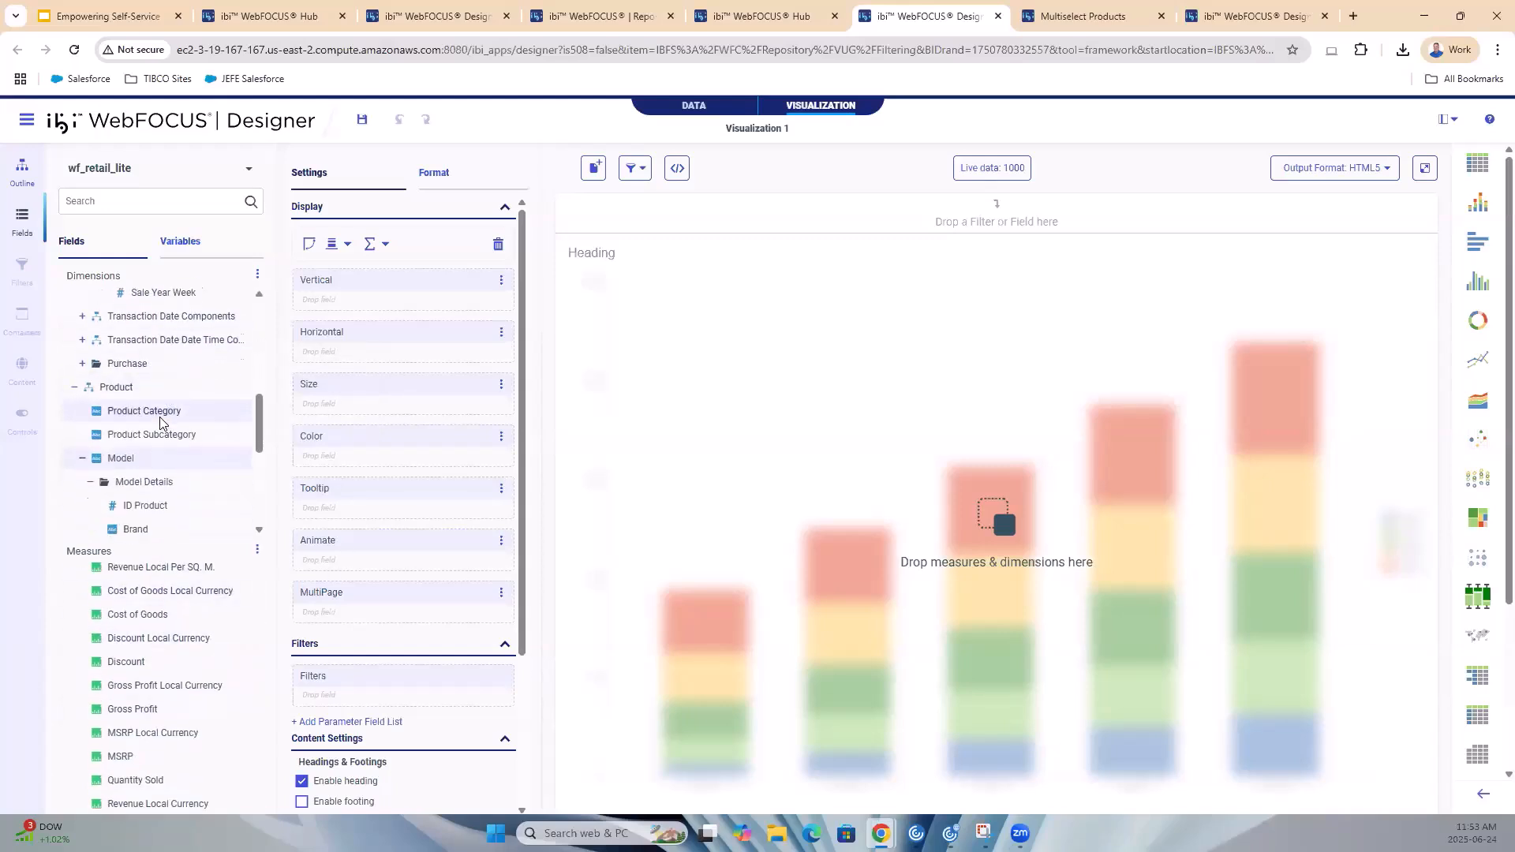
double_click(138, 408)
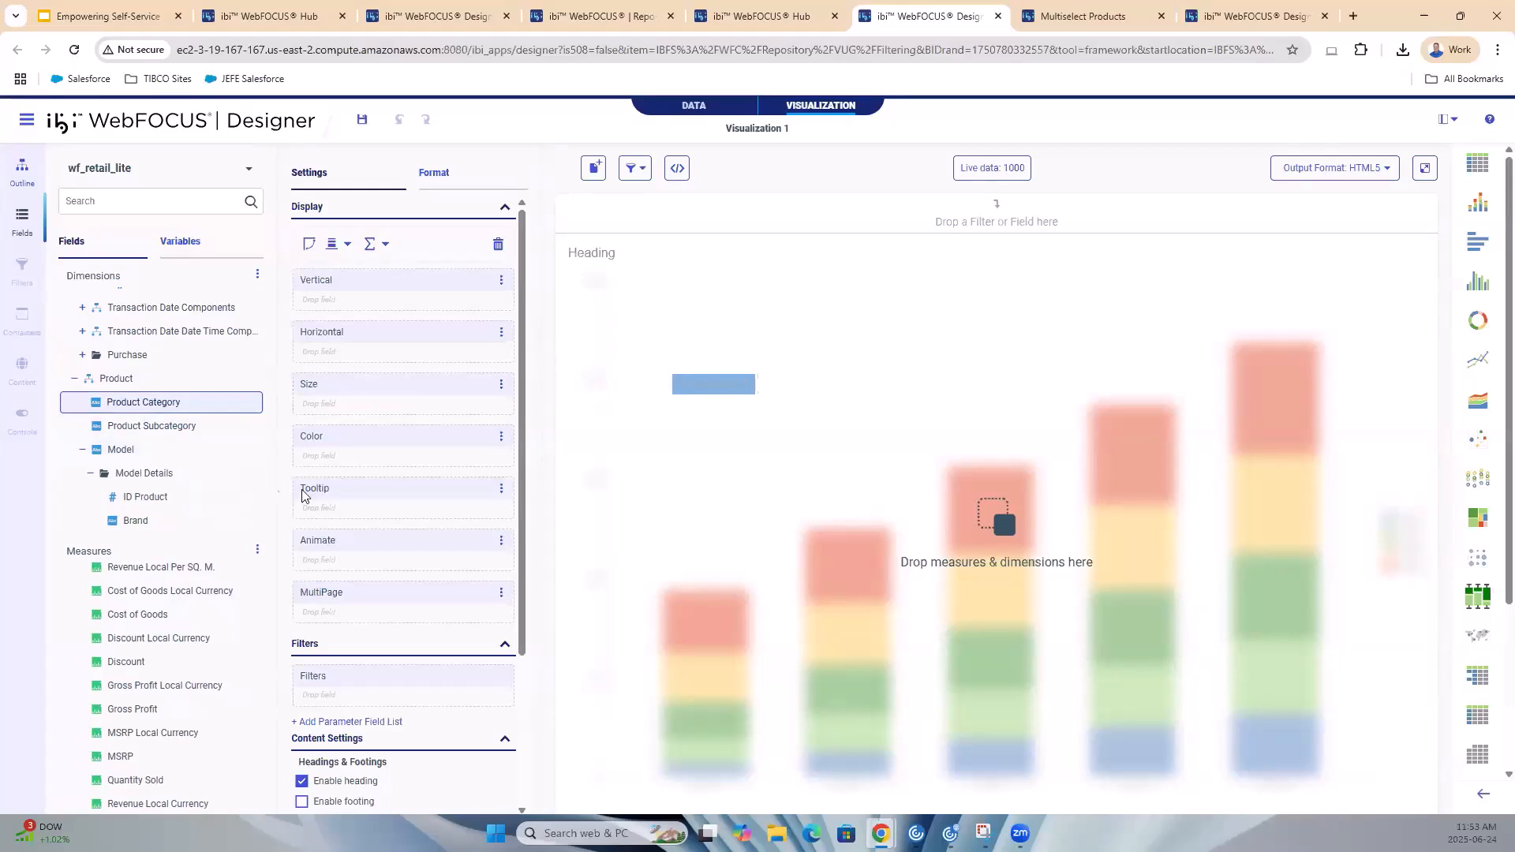
scroll(217, 488, down, 5)
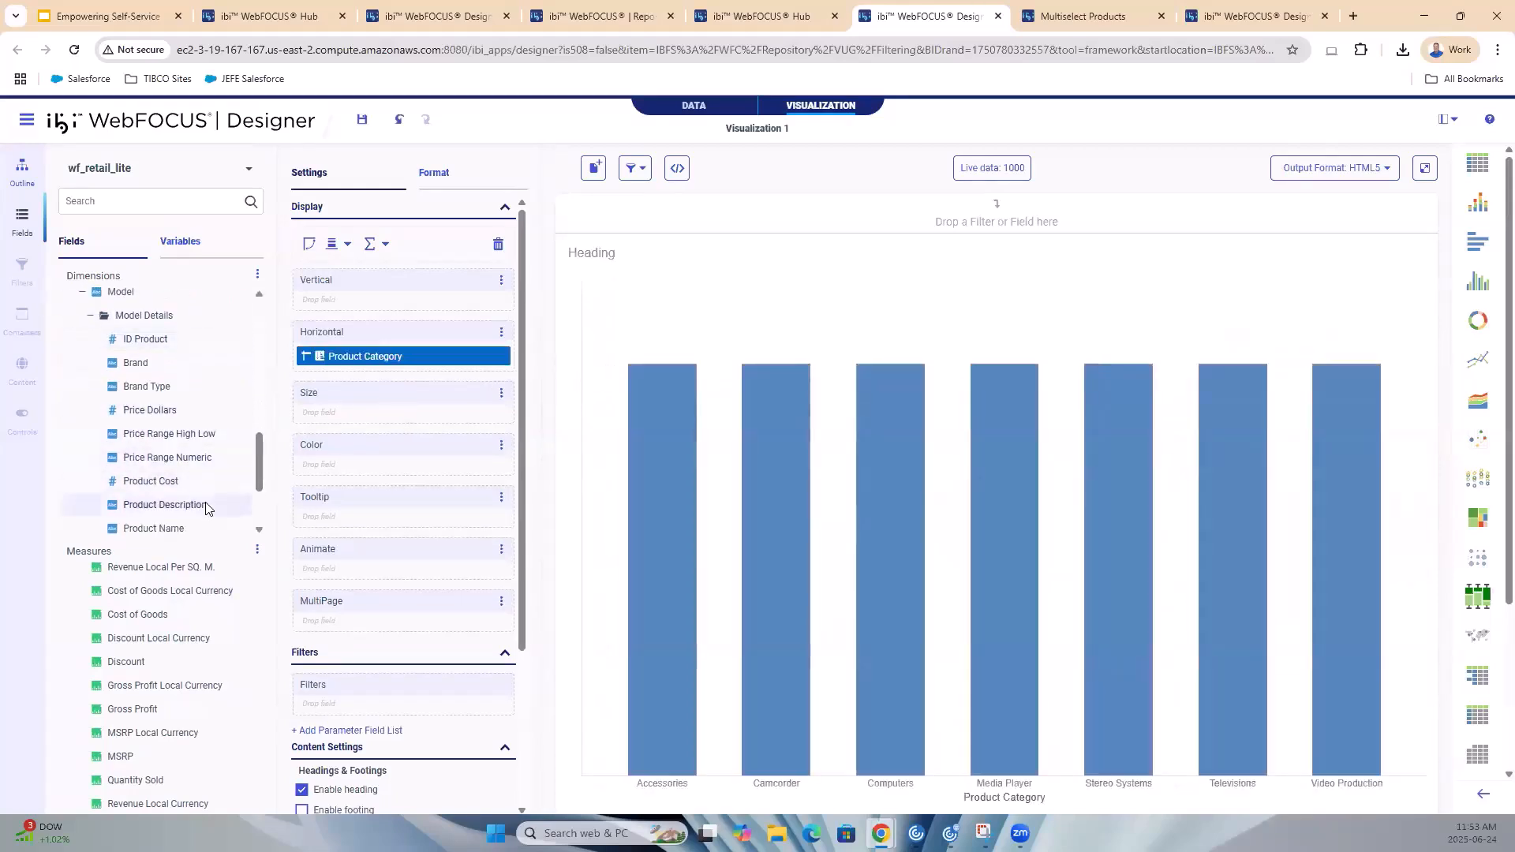
scroll(180, 665, down, 3)
drag(146, 636, 781, 355)
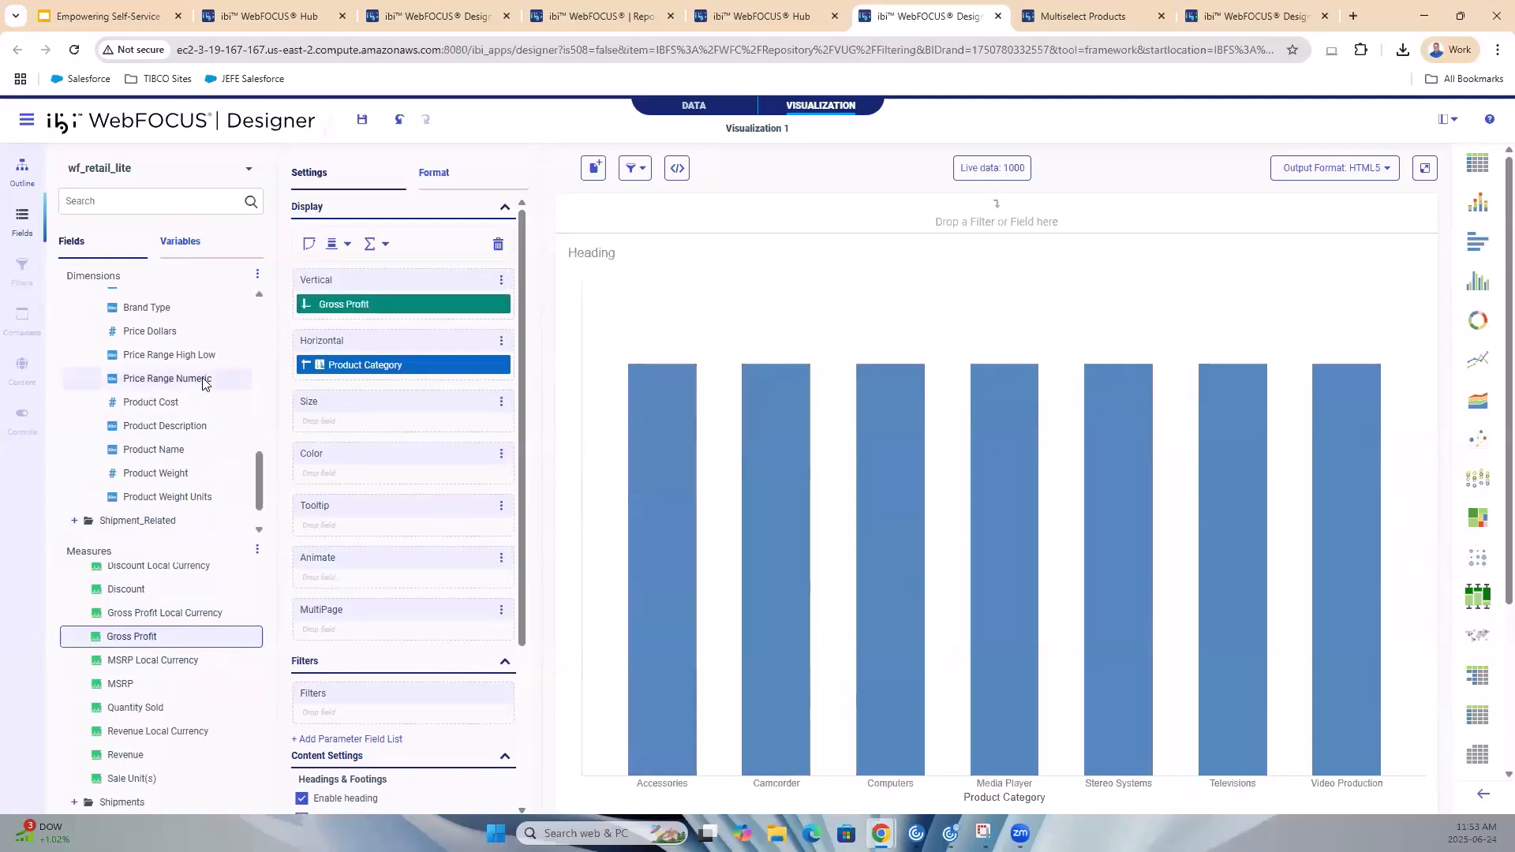
Add the Sale Date field as a filter above the chart
scroll(203, 375, up, 5)
scroll(201, 367, up, 2)
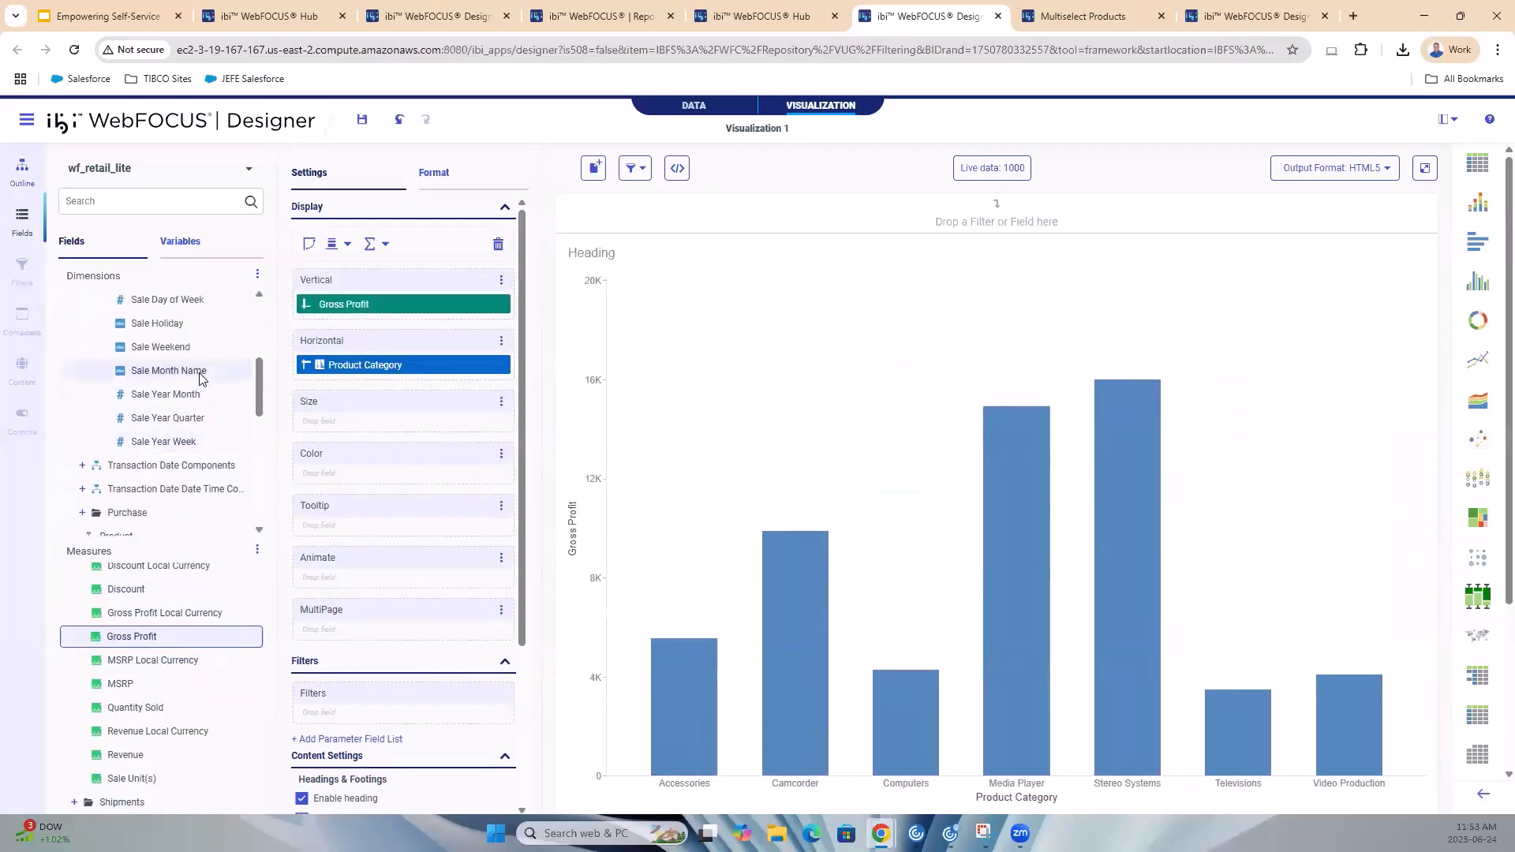
drag(150, 331, 624, 220)
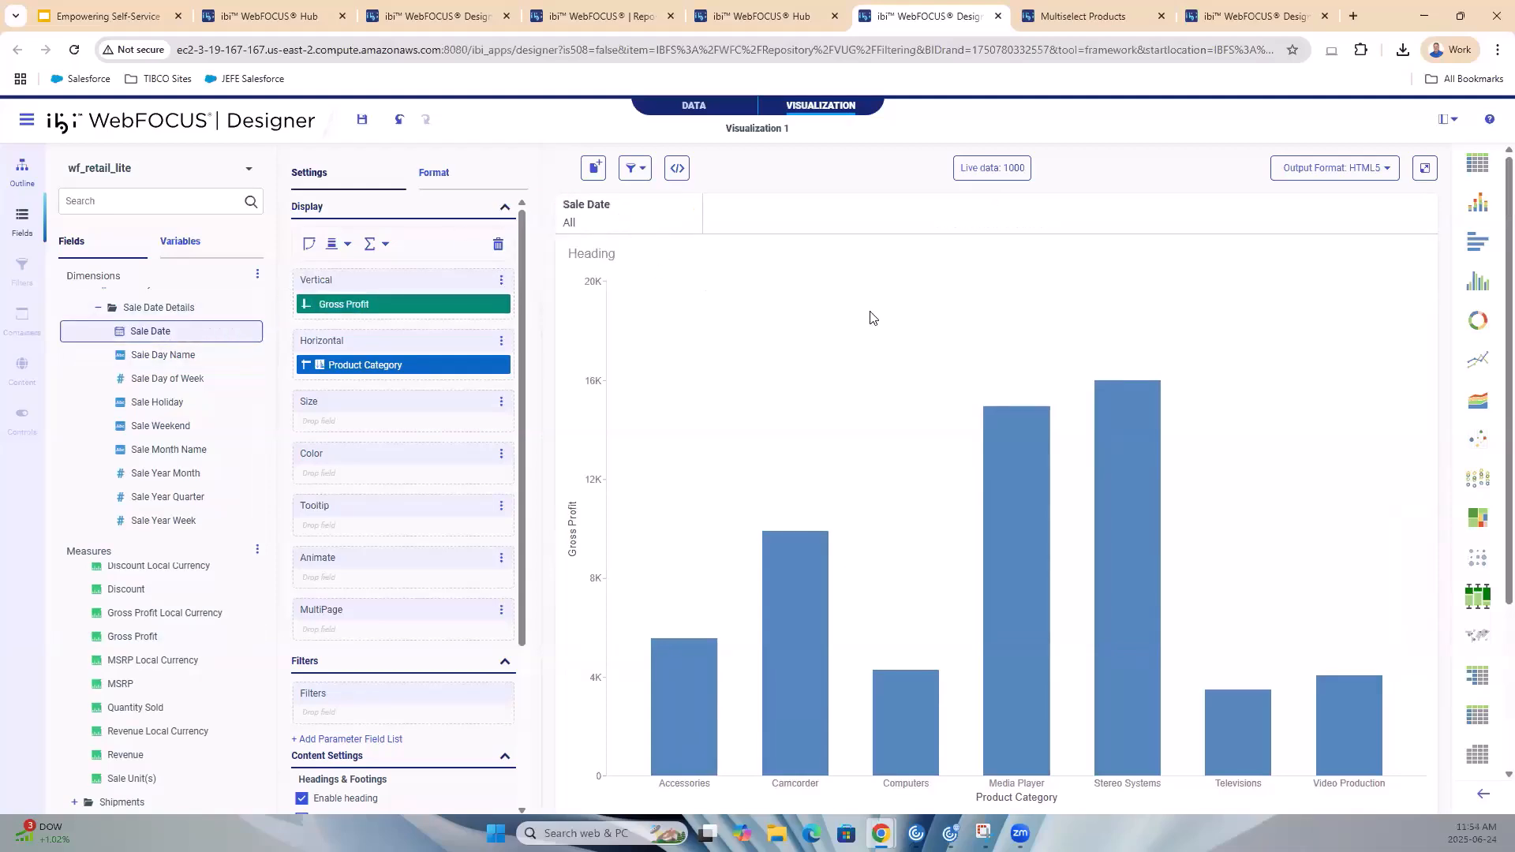
Open the Sale Date filter and review the period choices offered for the This and Last options
click(634, 224)
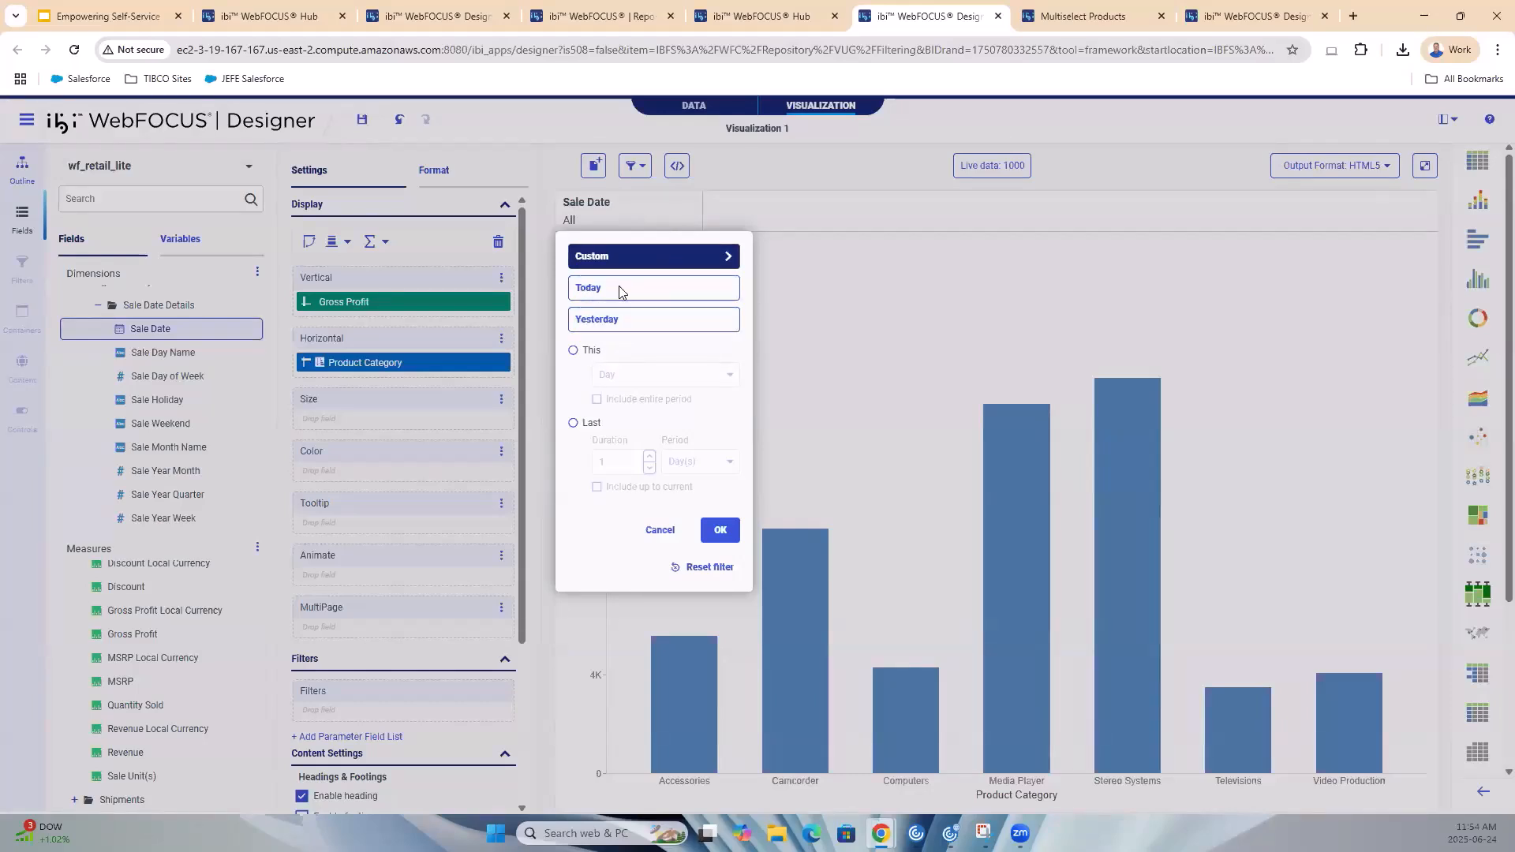
click(574, 351)
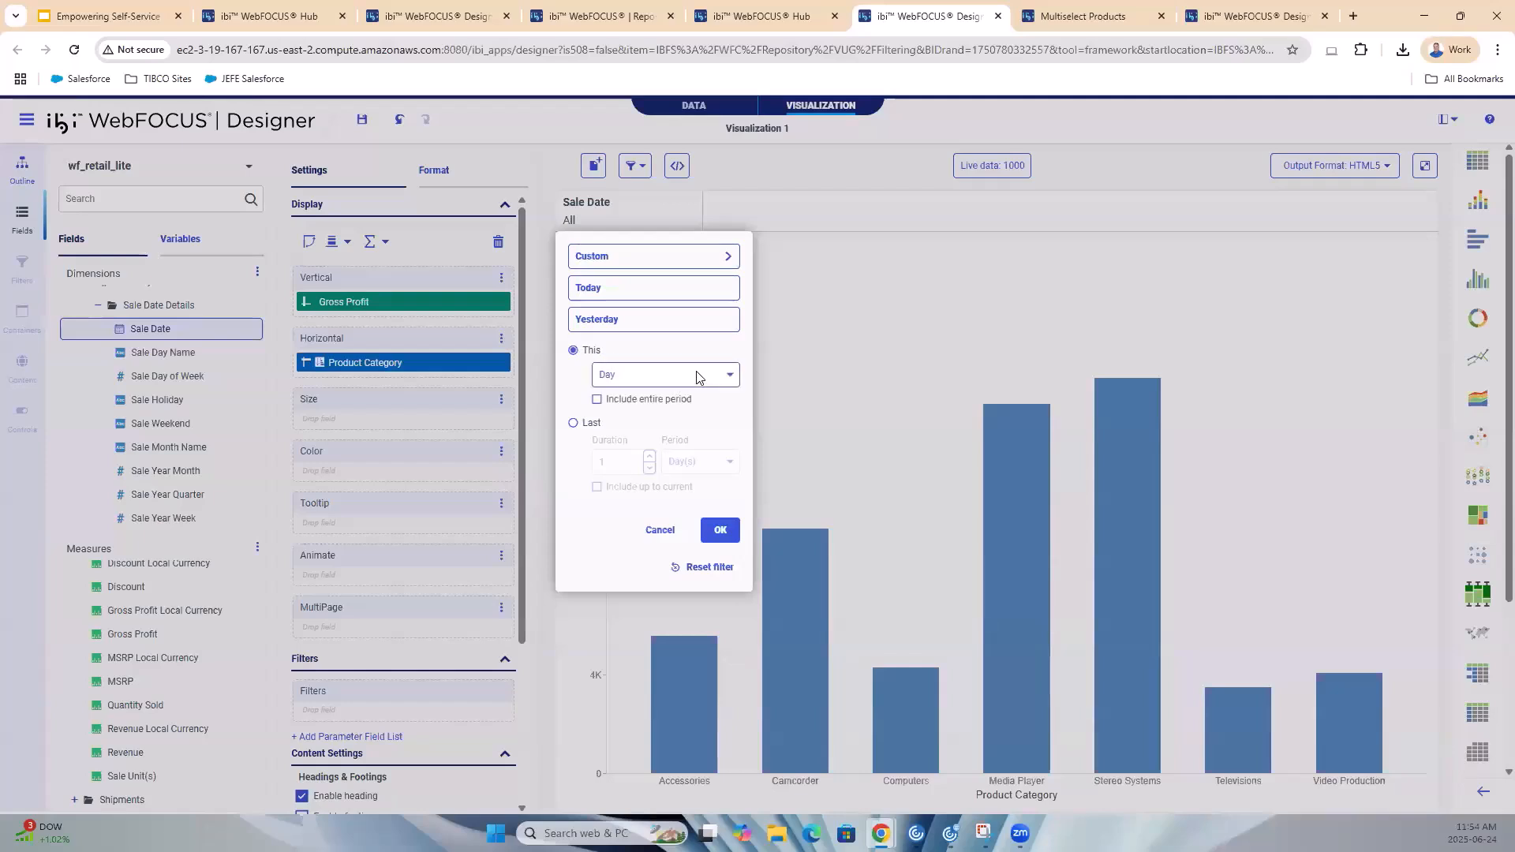
click(710, 376)
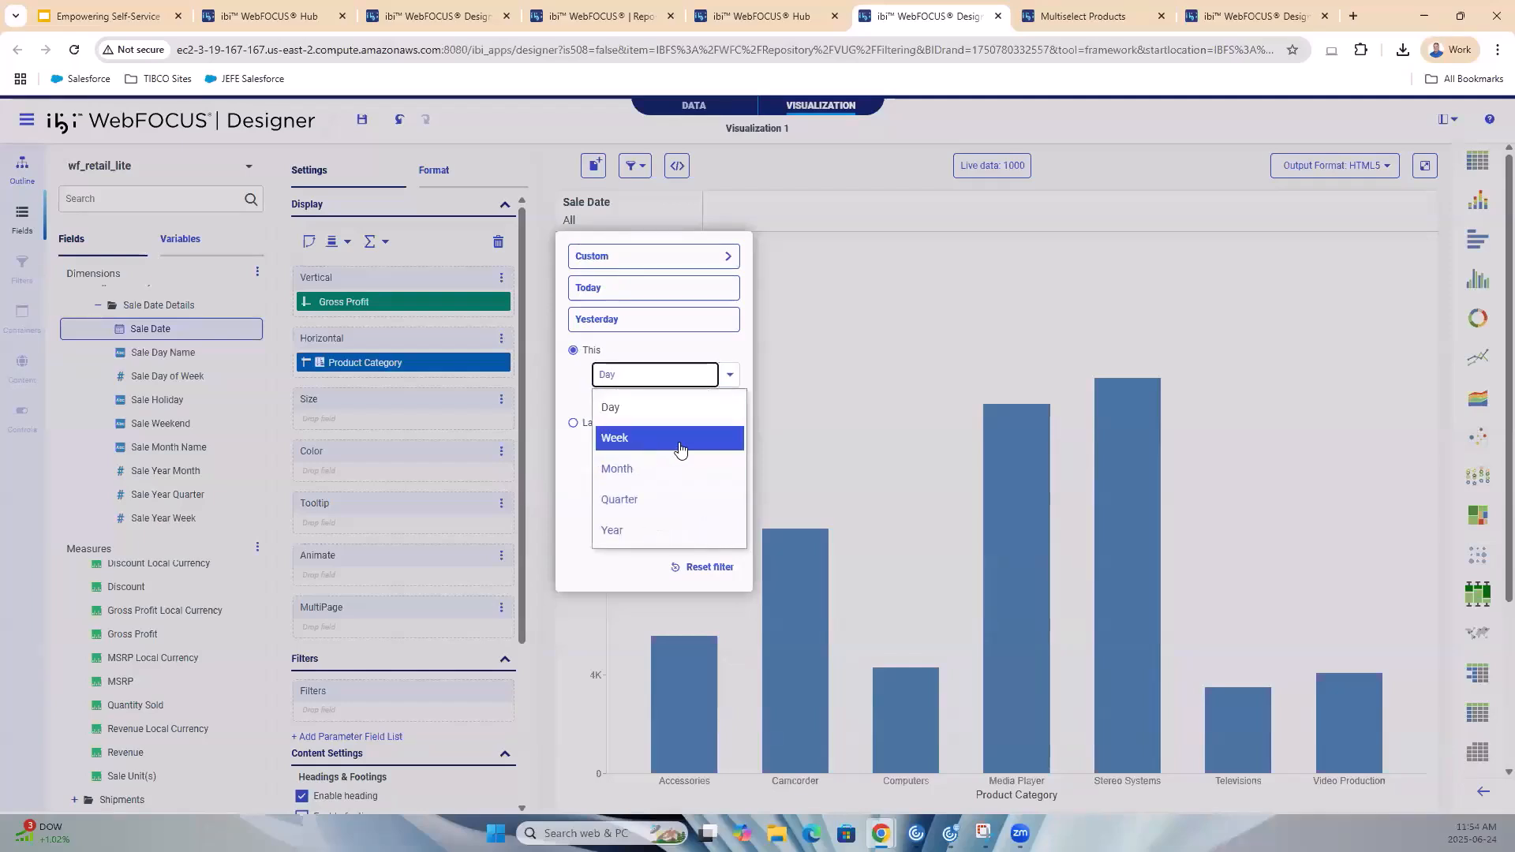
click(570, 434)
click(575, 423)
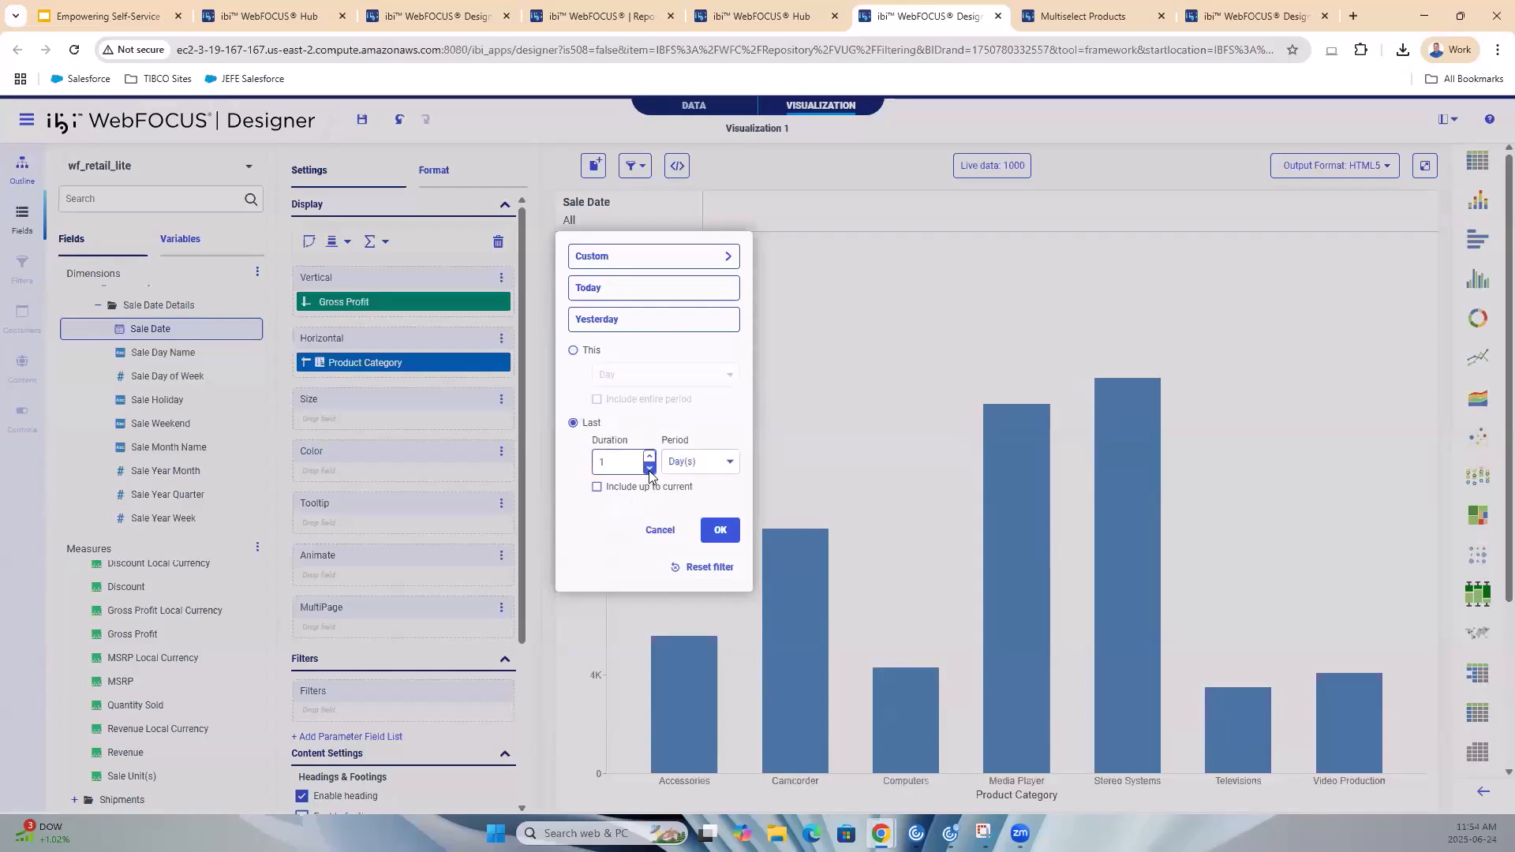
click(729, 462)
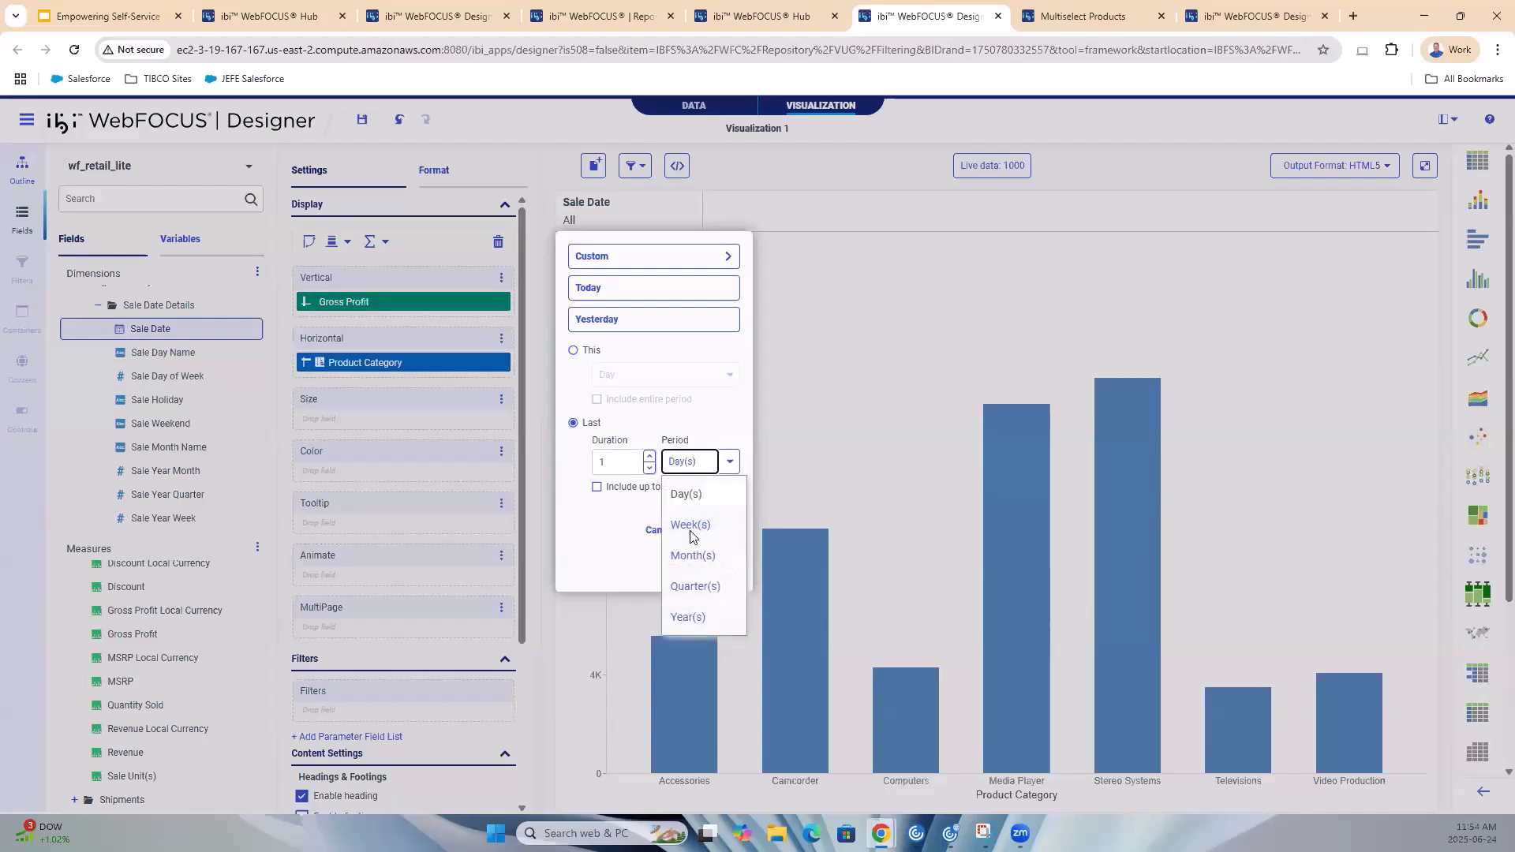
click(594, 544)
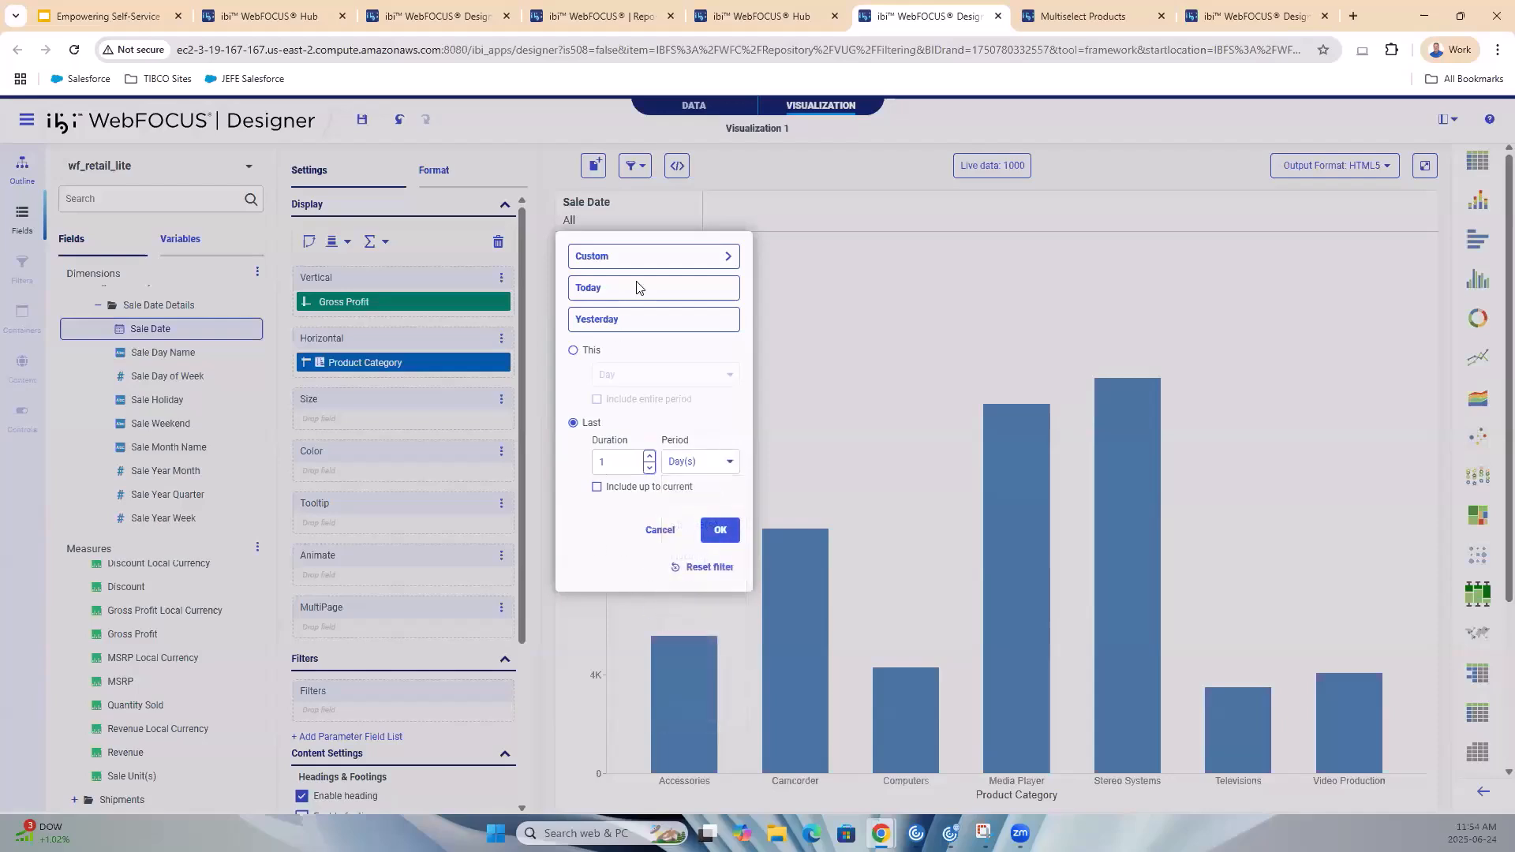
Select December 1 to December 31, 2025 as the custom date range of the Sale Date filter
click(709, 257)
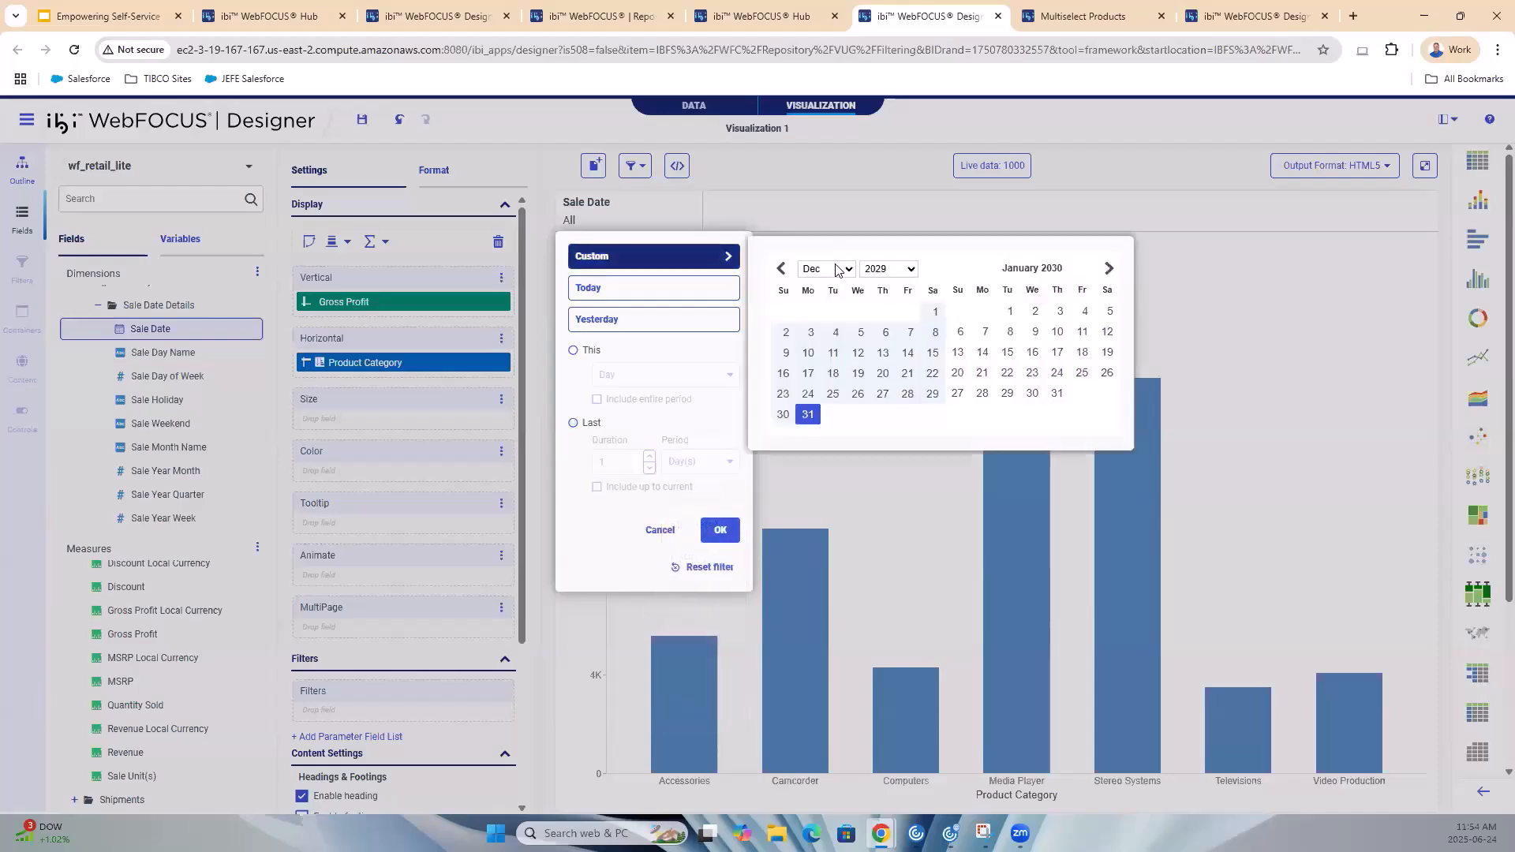
click(911, 270)
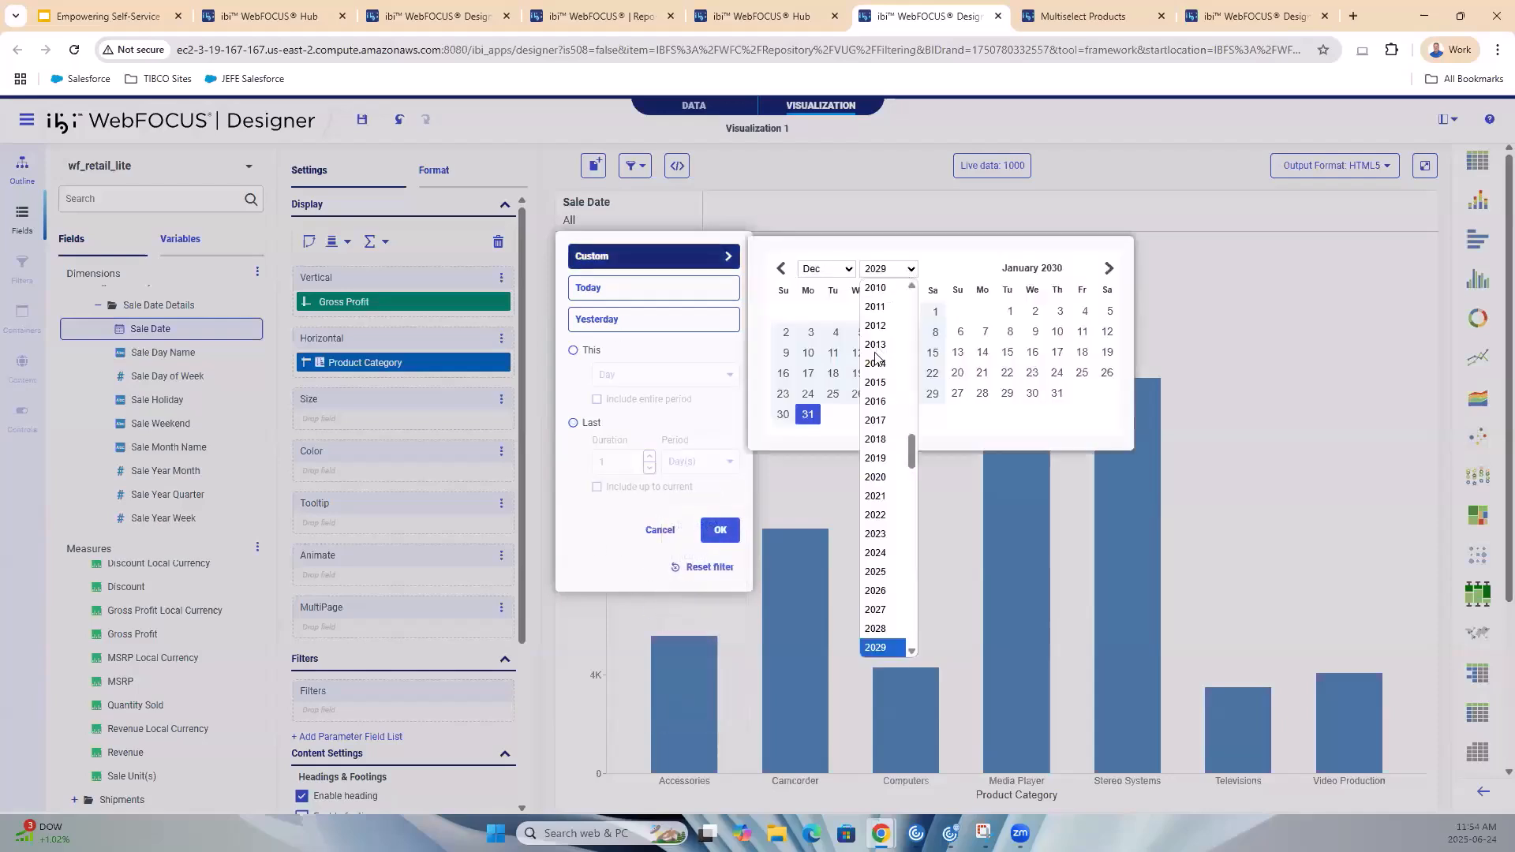
click(880, 574)
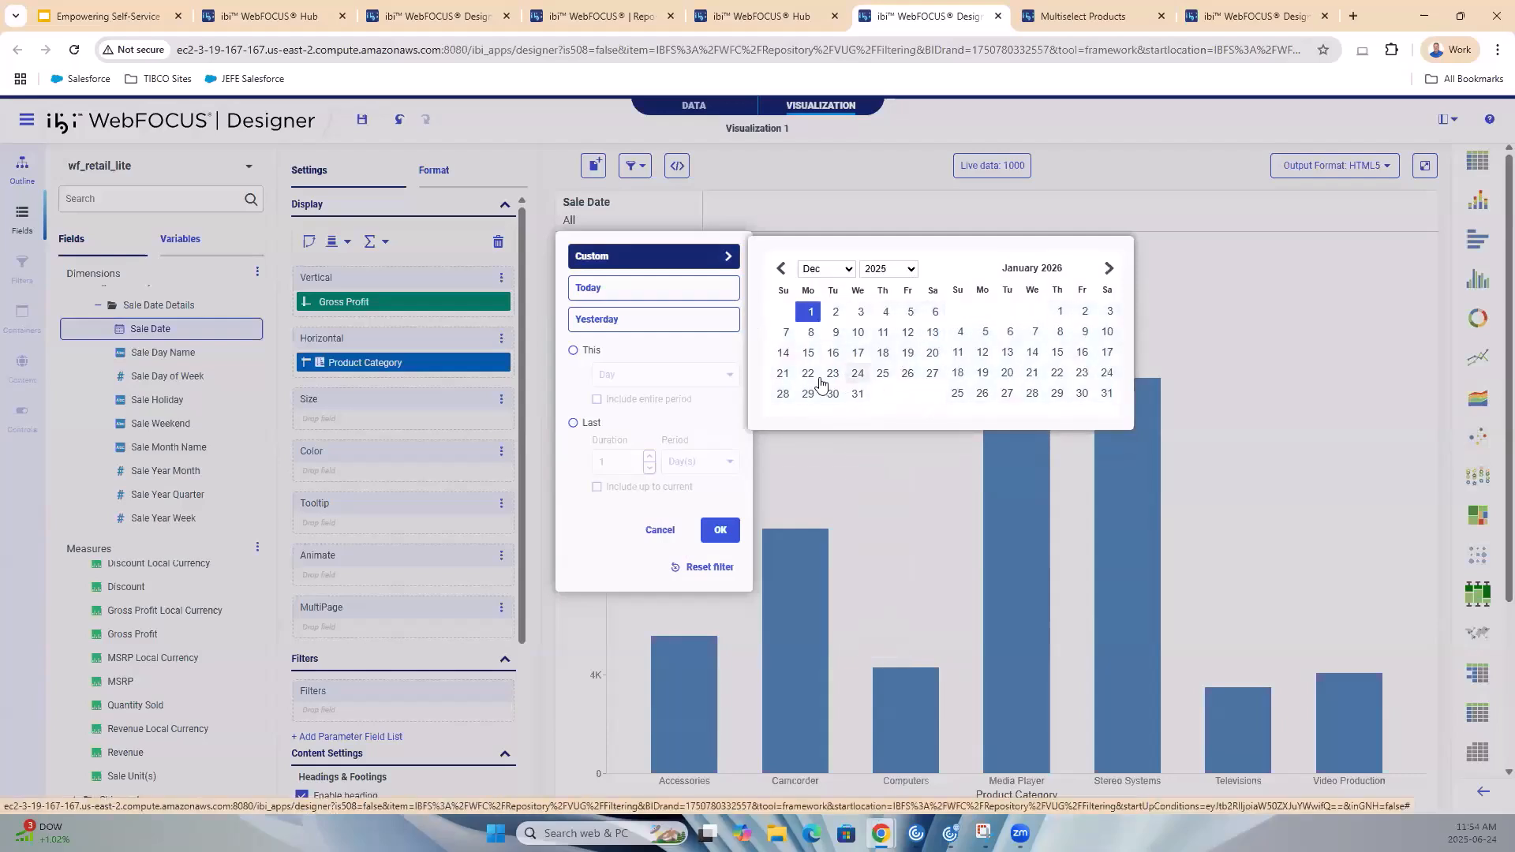
click(857, 394)
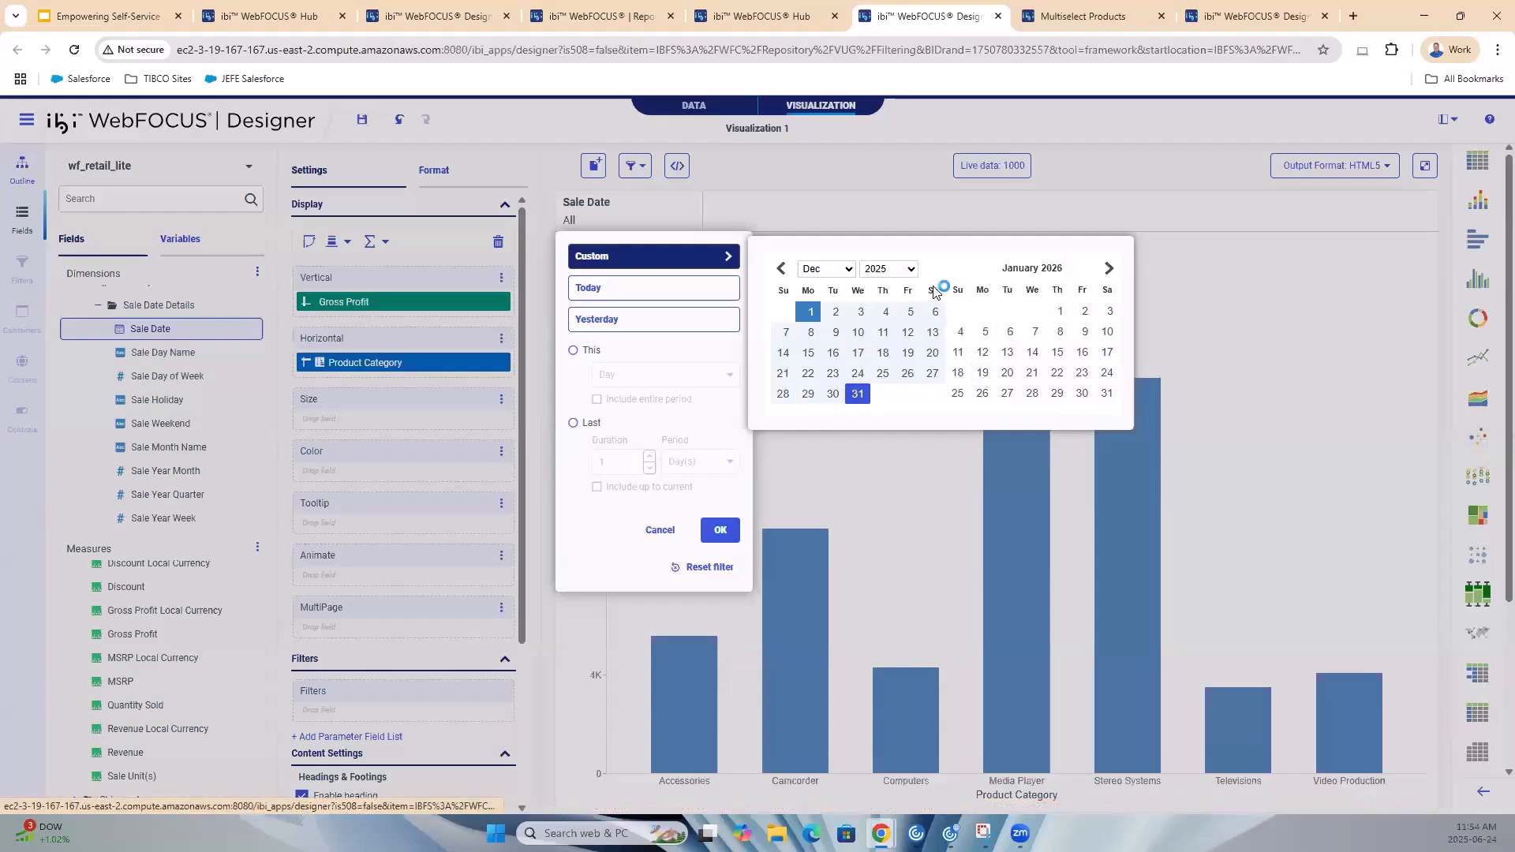
Set the custom Sale Date range to December 1 through December 31, 2021 and apply the filter
click(911, 271)
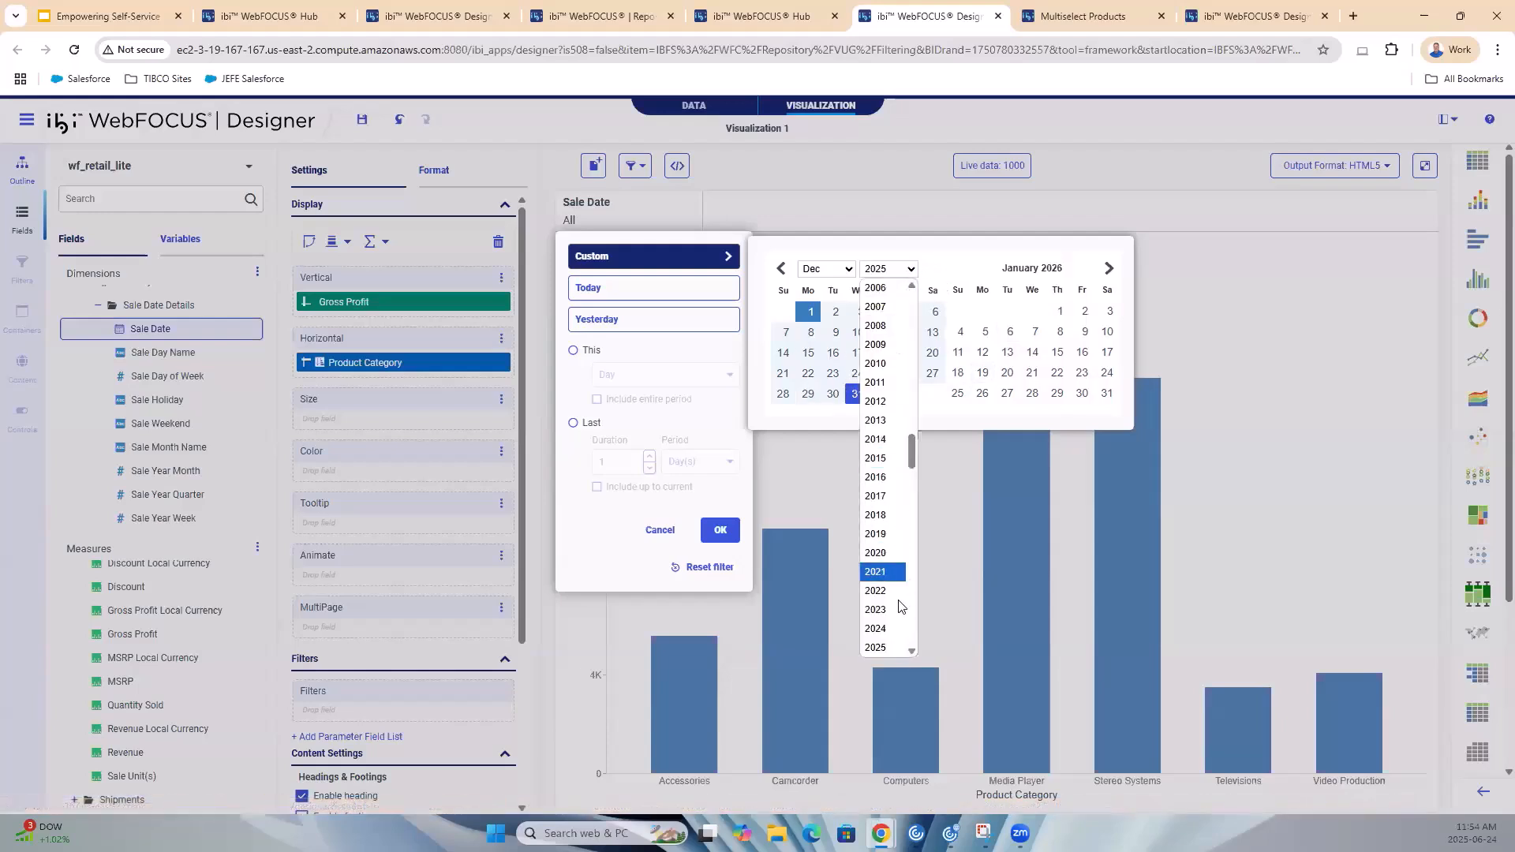
click(884, 571)
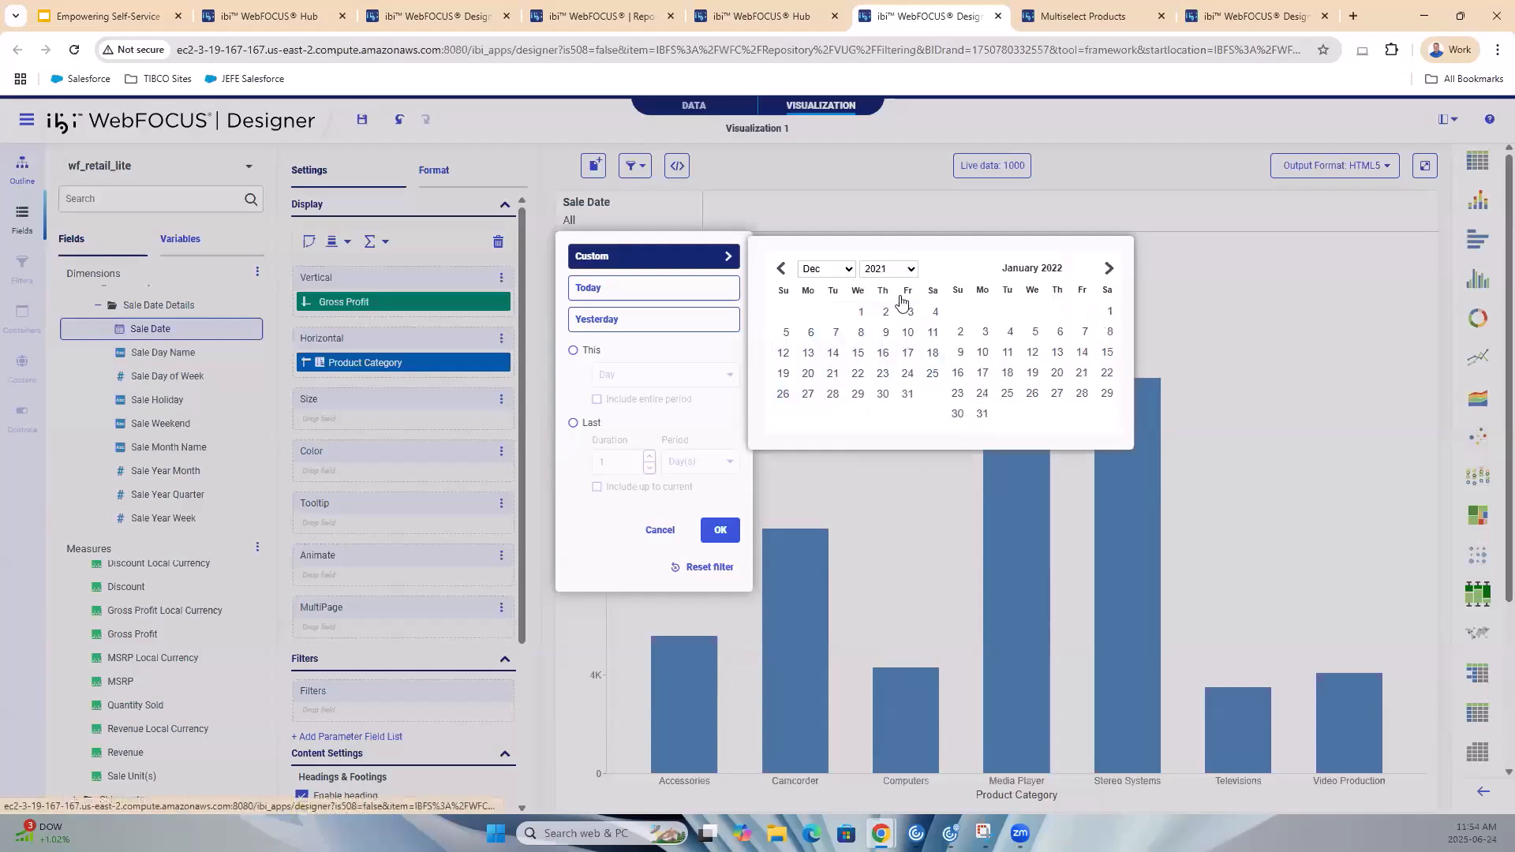
click(863, 313)
click(909, 397)
click(856, 316)
click(909, 396)
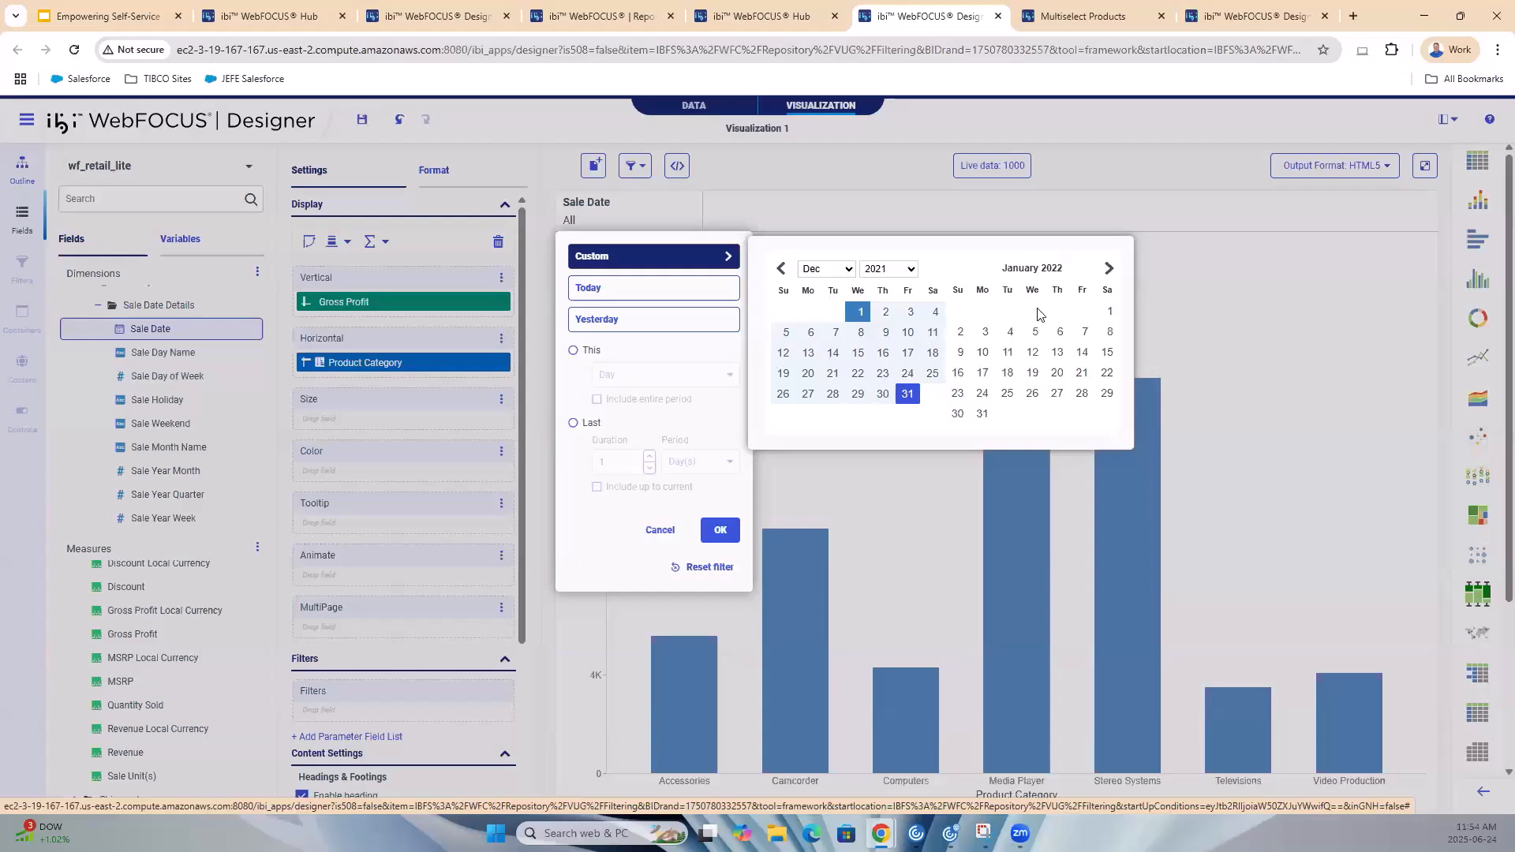
click(1083, 203)
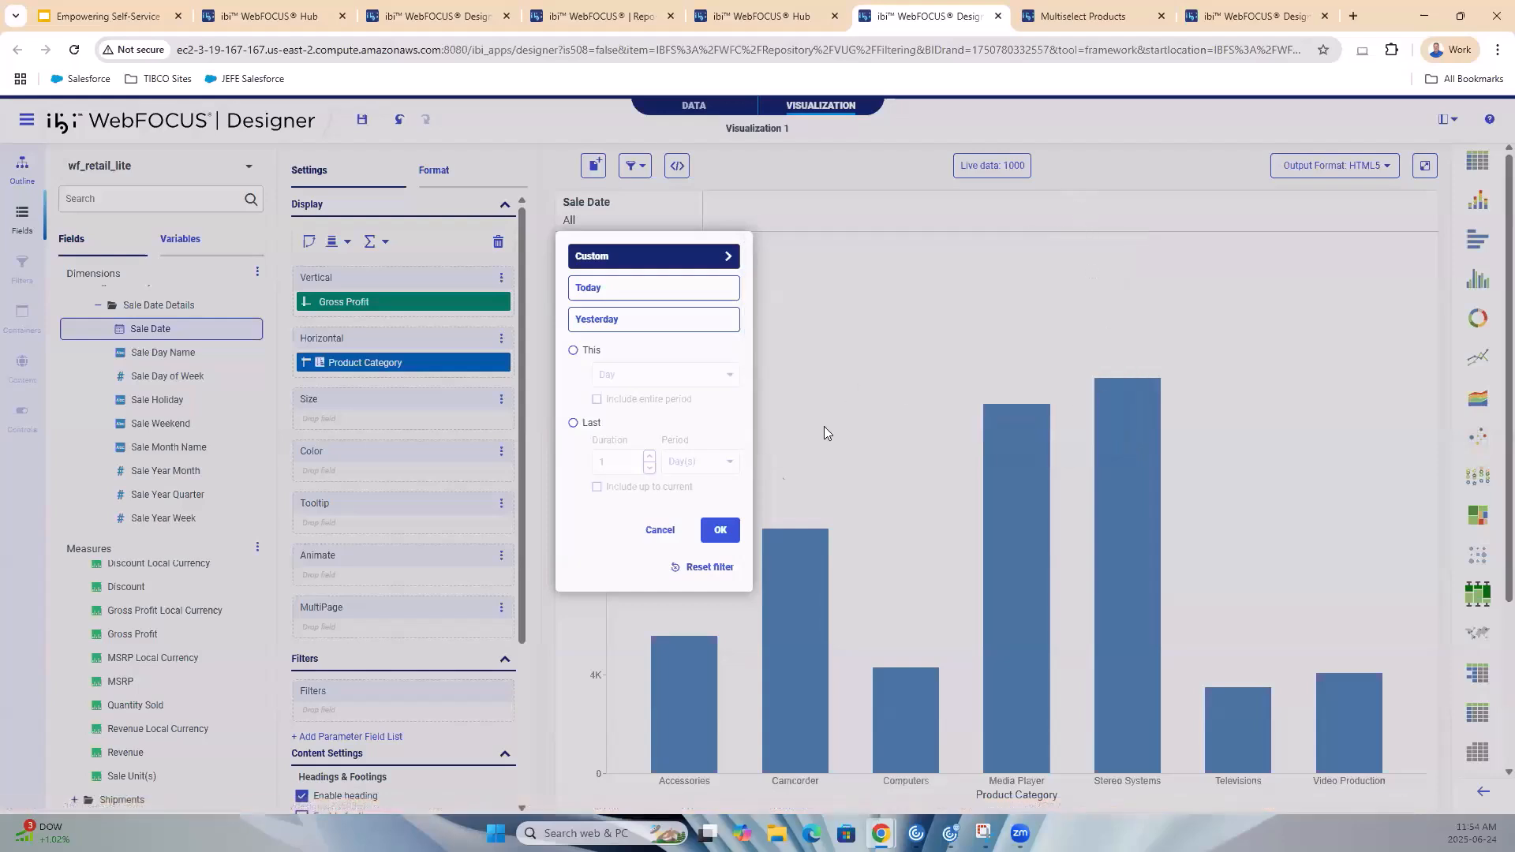
click(720, 530)
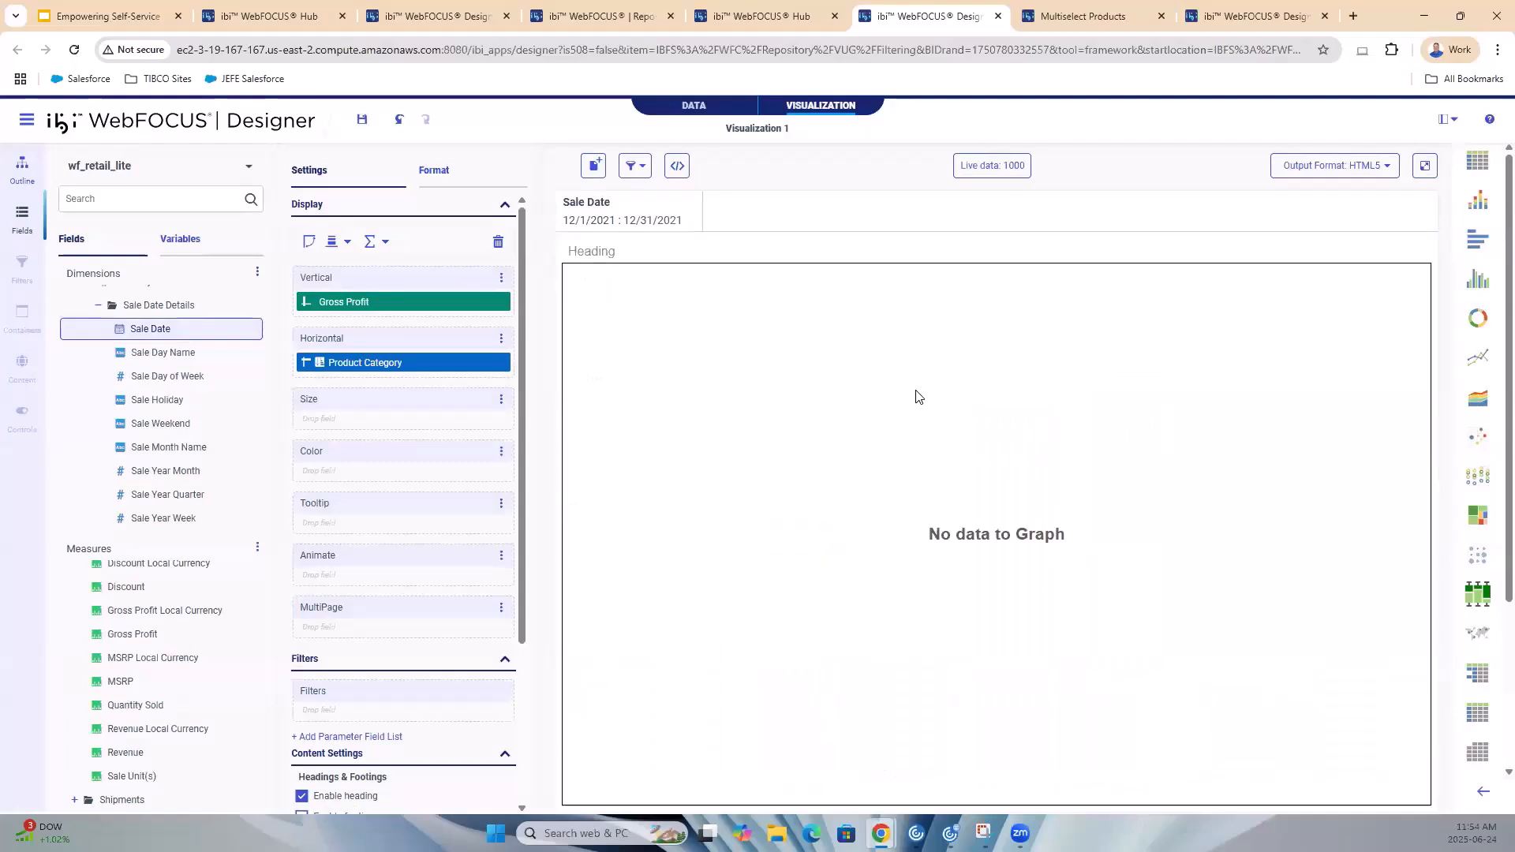
Set the custom Sale Date range to December 1 through December 31, 2020 and apply the filter
click(653, 222)
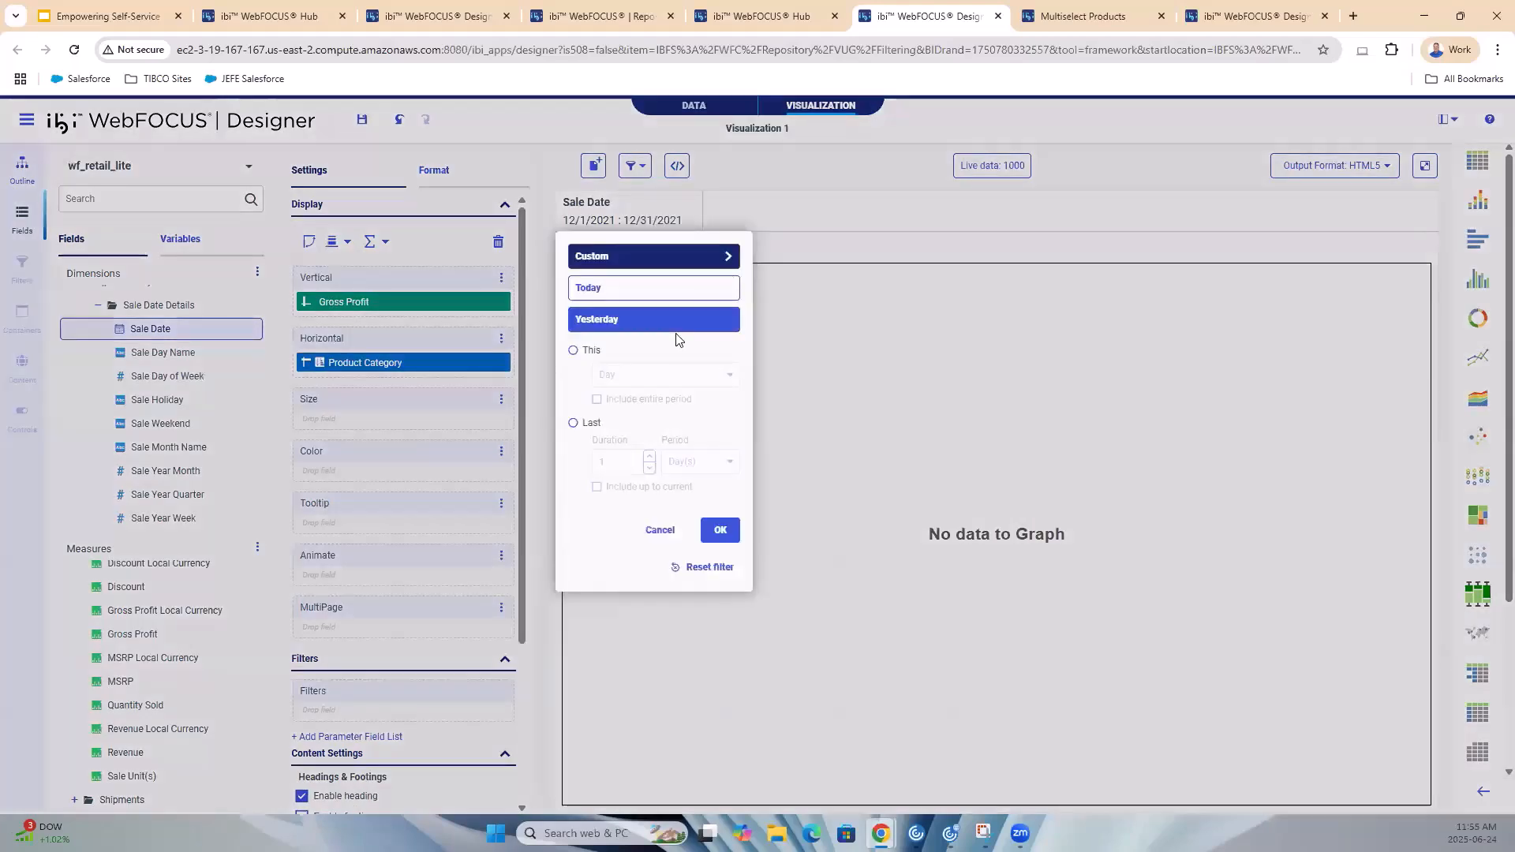
click(688, 254)
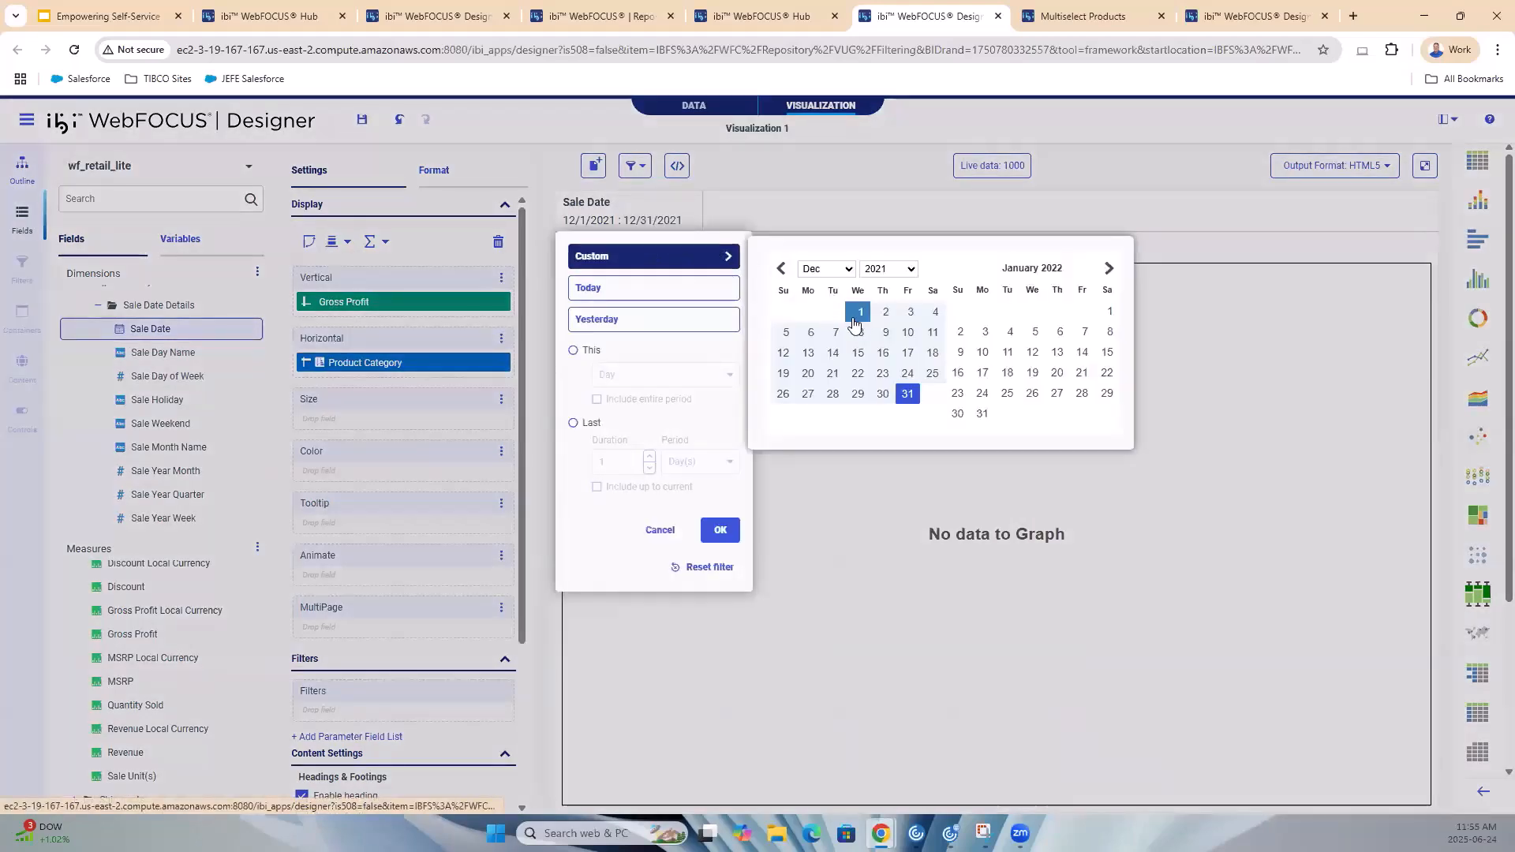
click(878, 270)
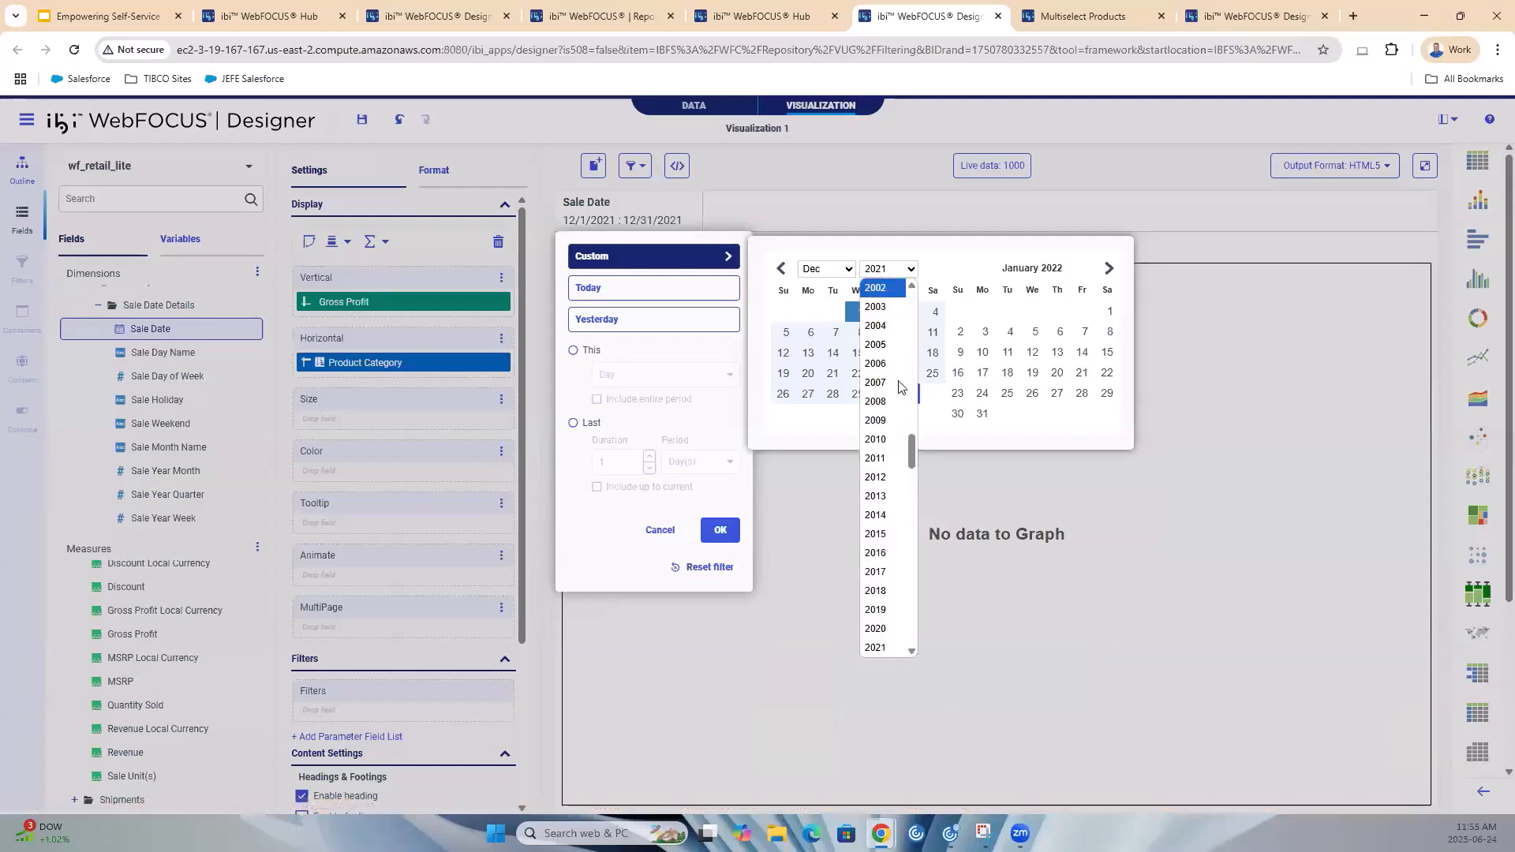
click(875, 628)
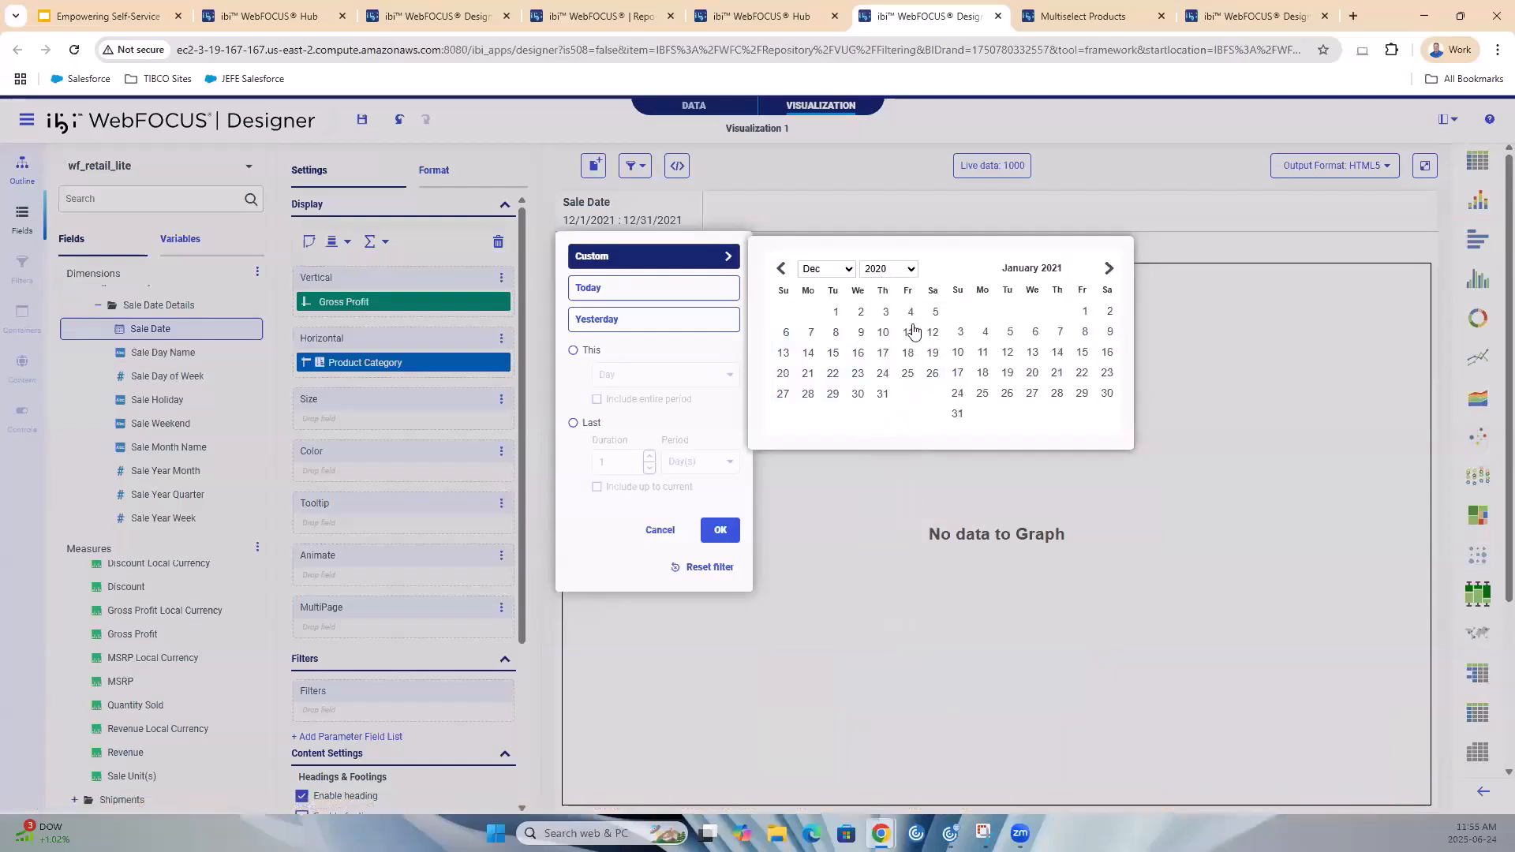
click(838, 314)
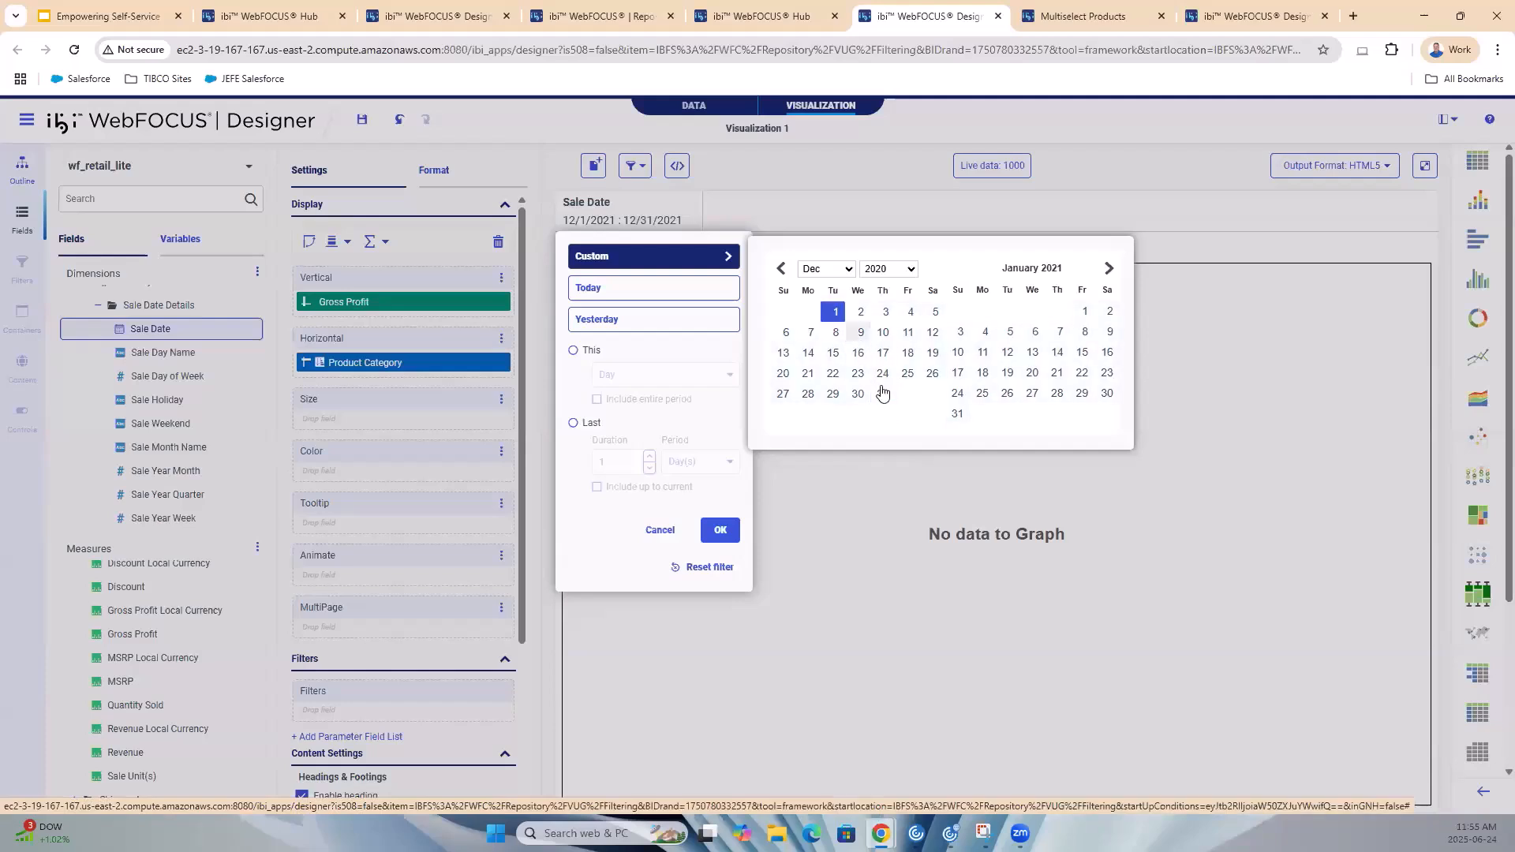
click(883, 394)
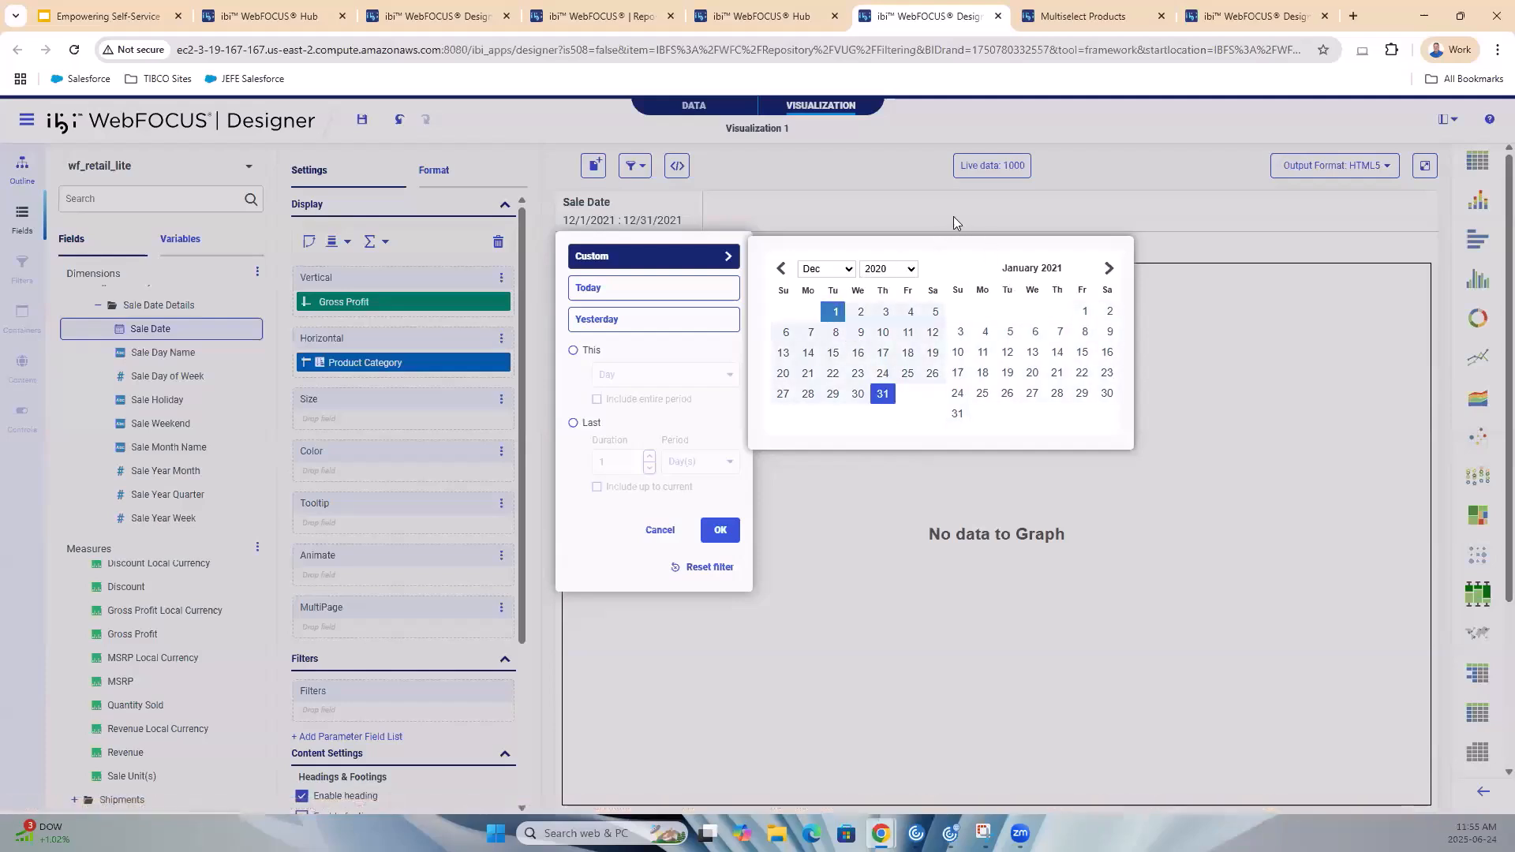
click(953, 216)
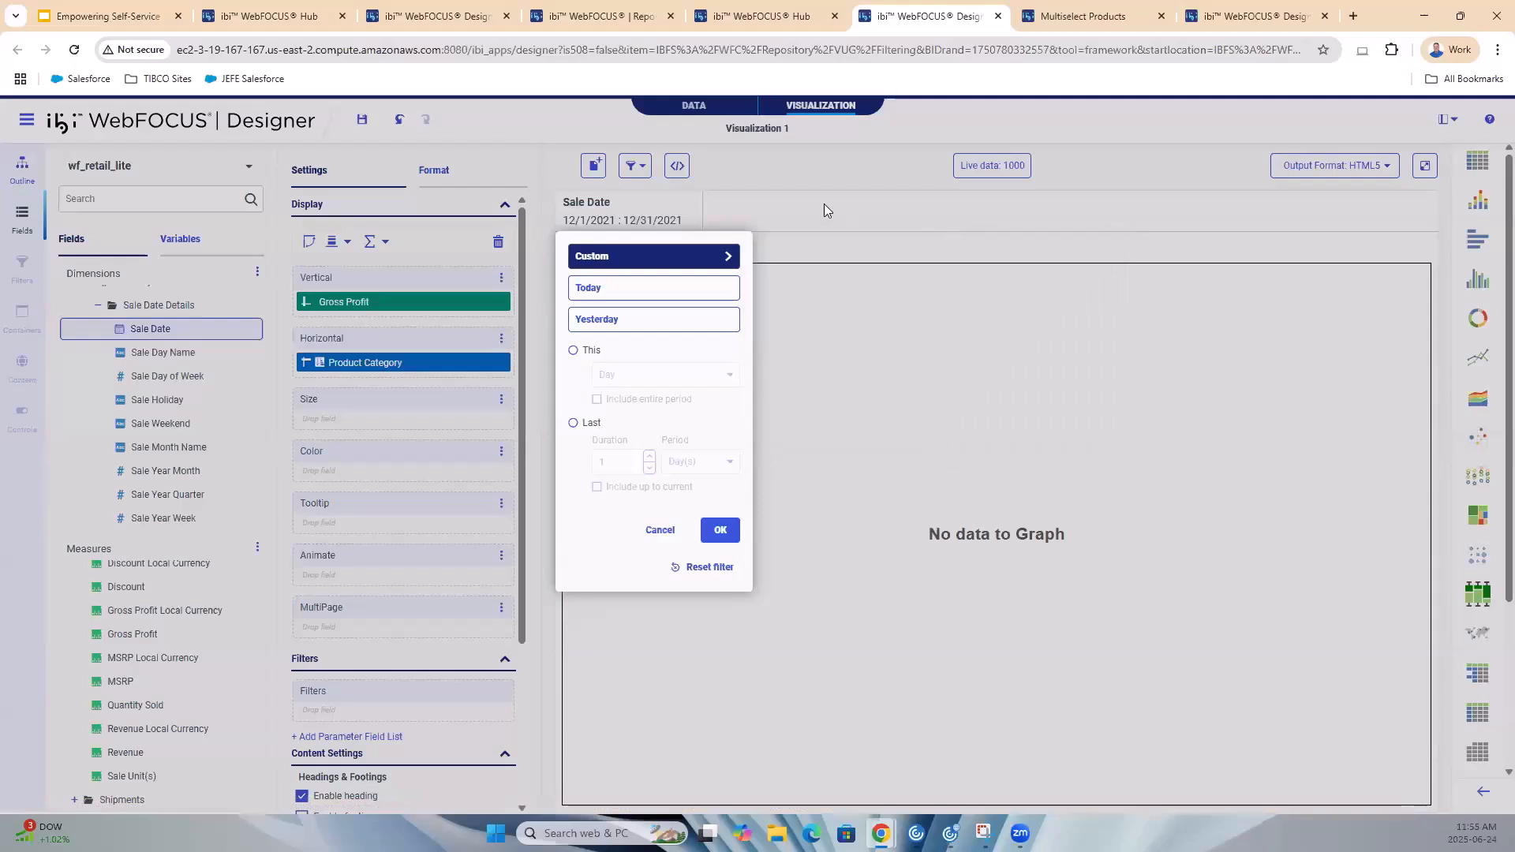
click(722, 530)
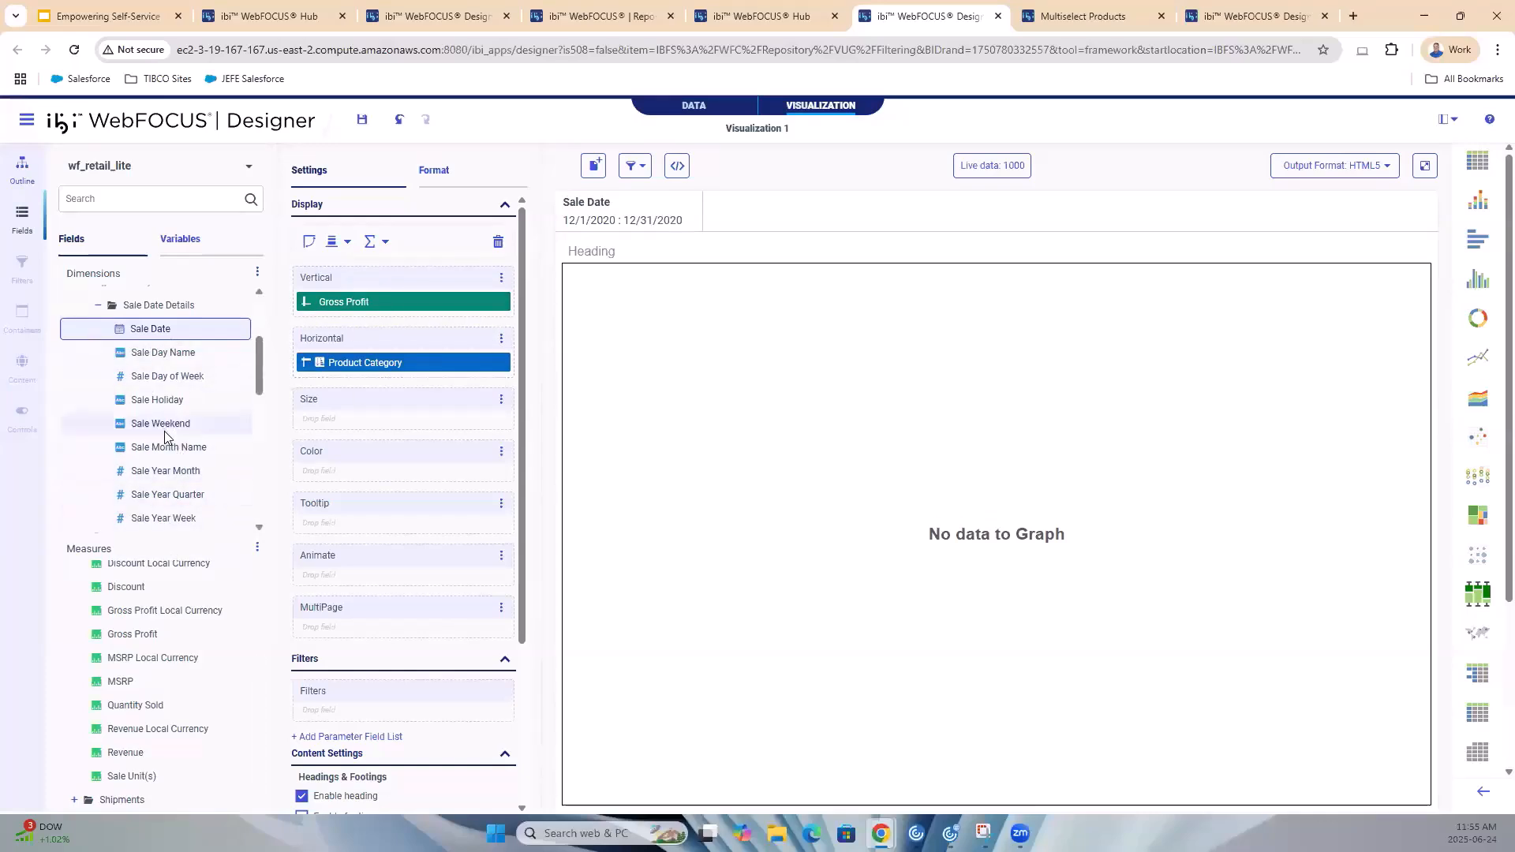
Replace Product Category with Sale Year on the chart's horizontal axis and remove the Sale Date filter
scroll(158, 442, down, 3)
scroll(131, 419, up, 5)
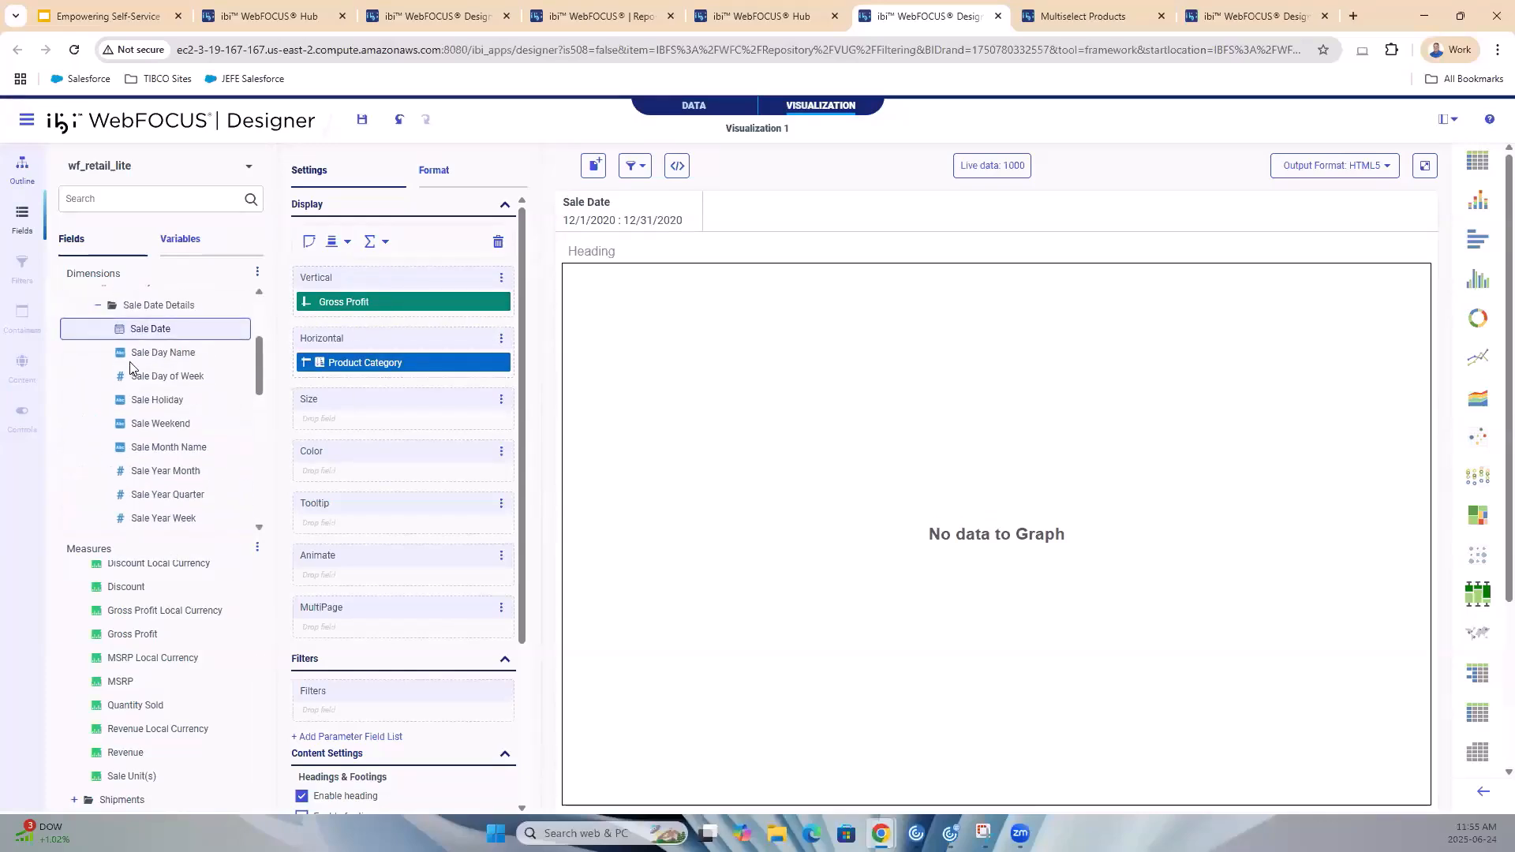
scroll(223, 365, up, 1)
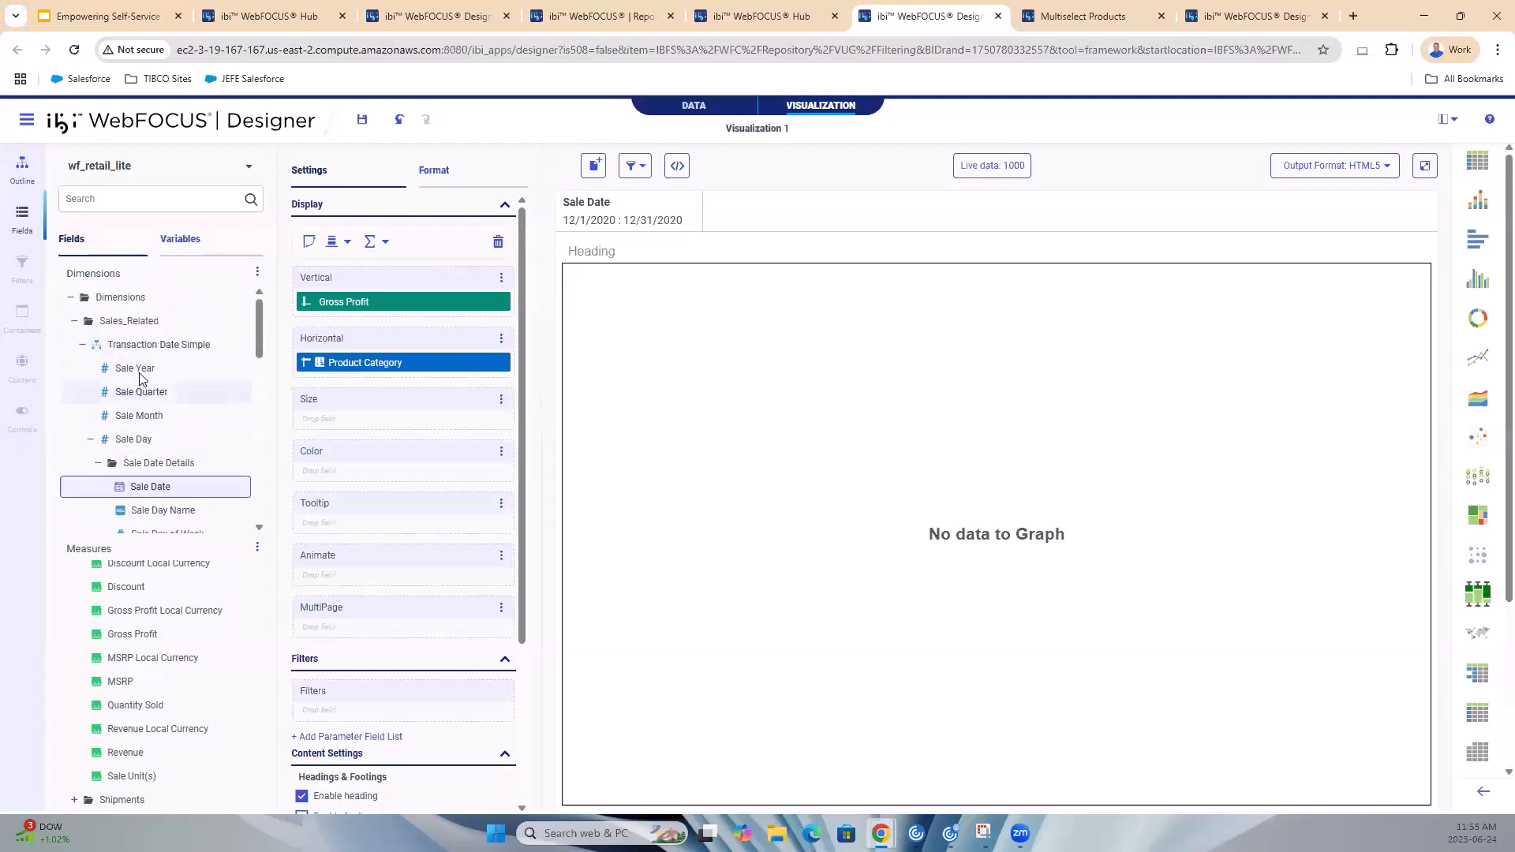
drag(142, 369, 423, 362)
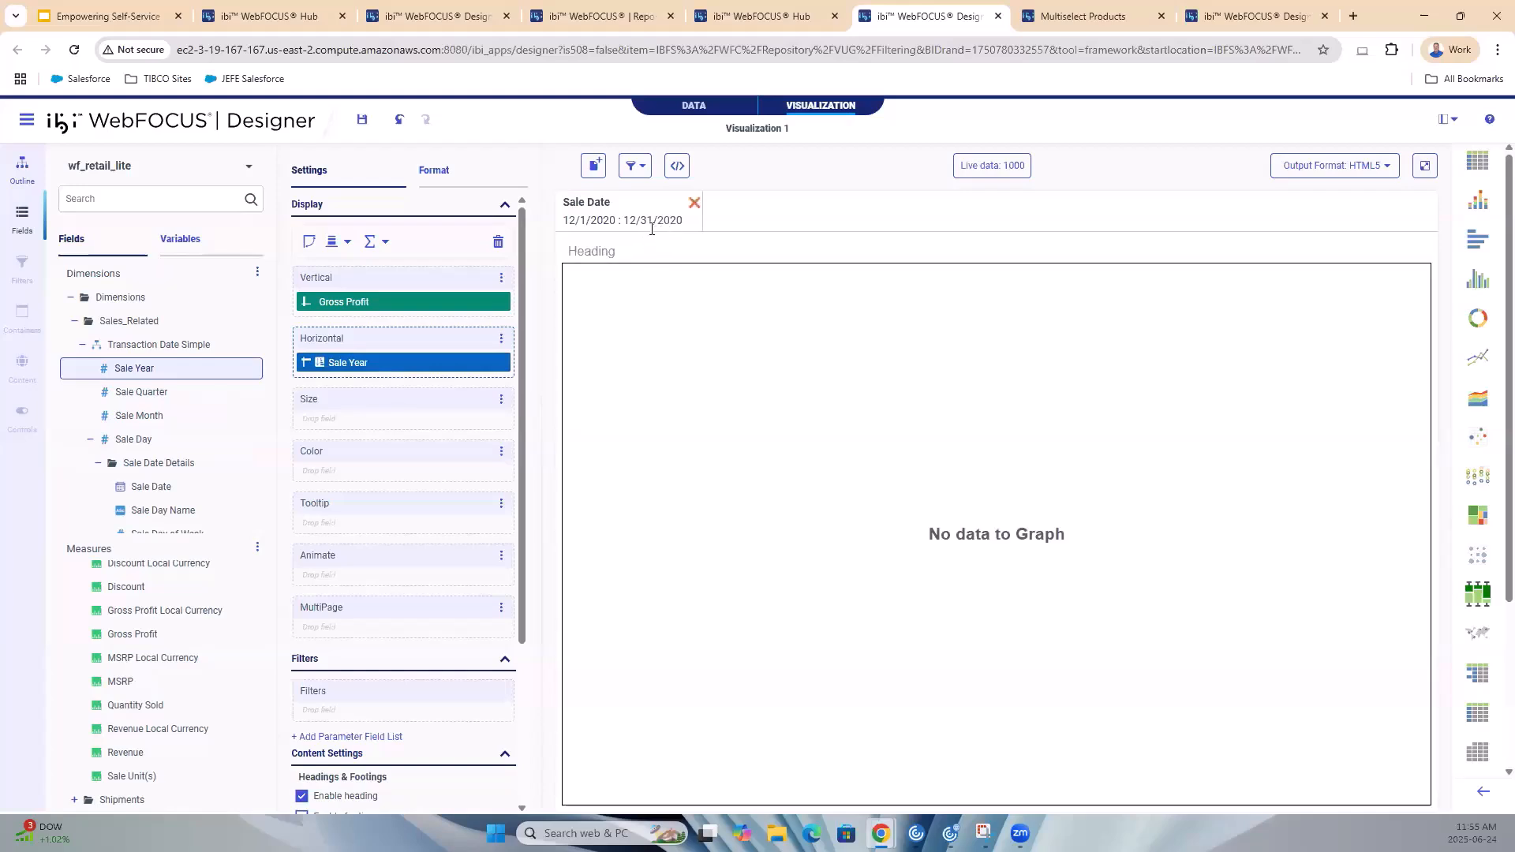
click(693, 203)
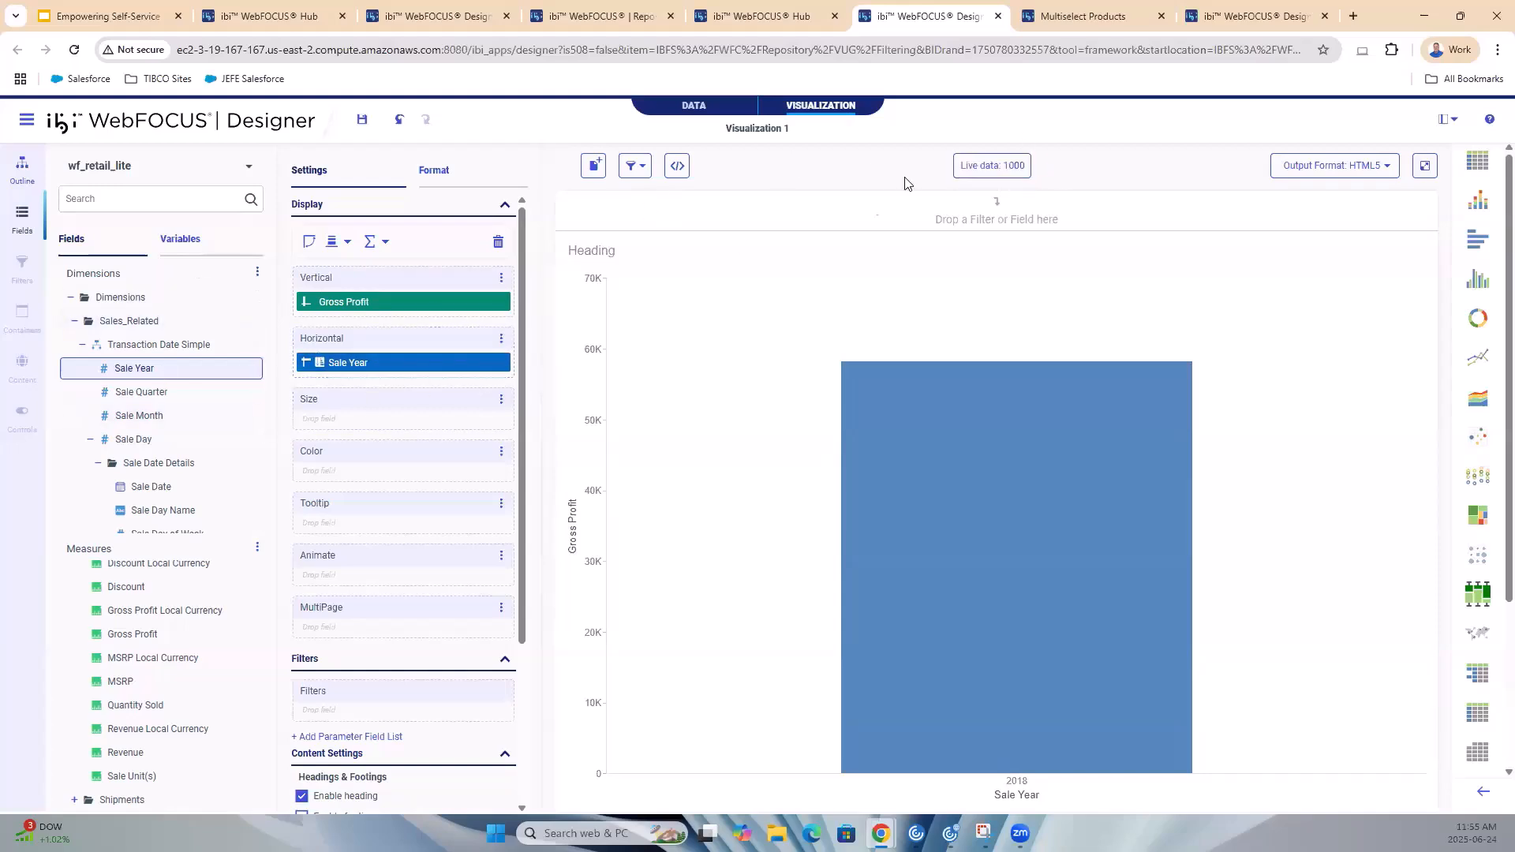
Replace the horizontal axis field with Sale Year/Month from Transaction Date Components
scroll(187, 448, down, 2)
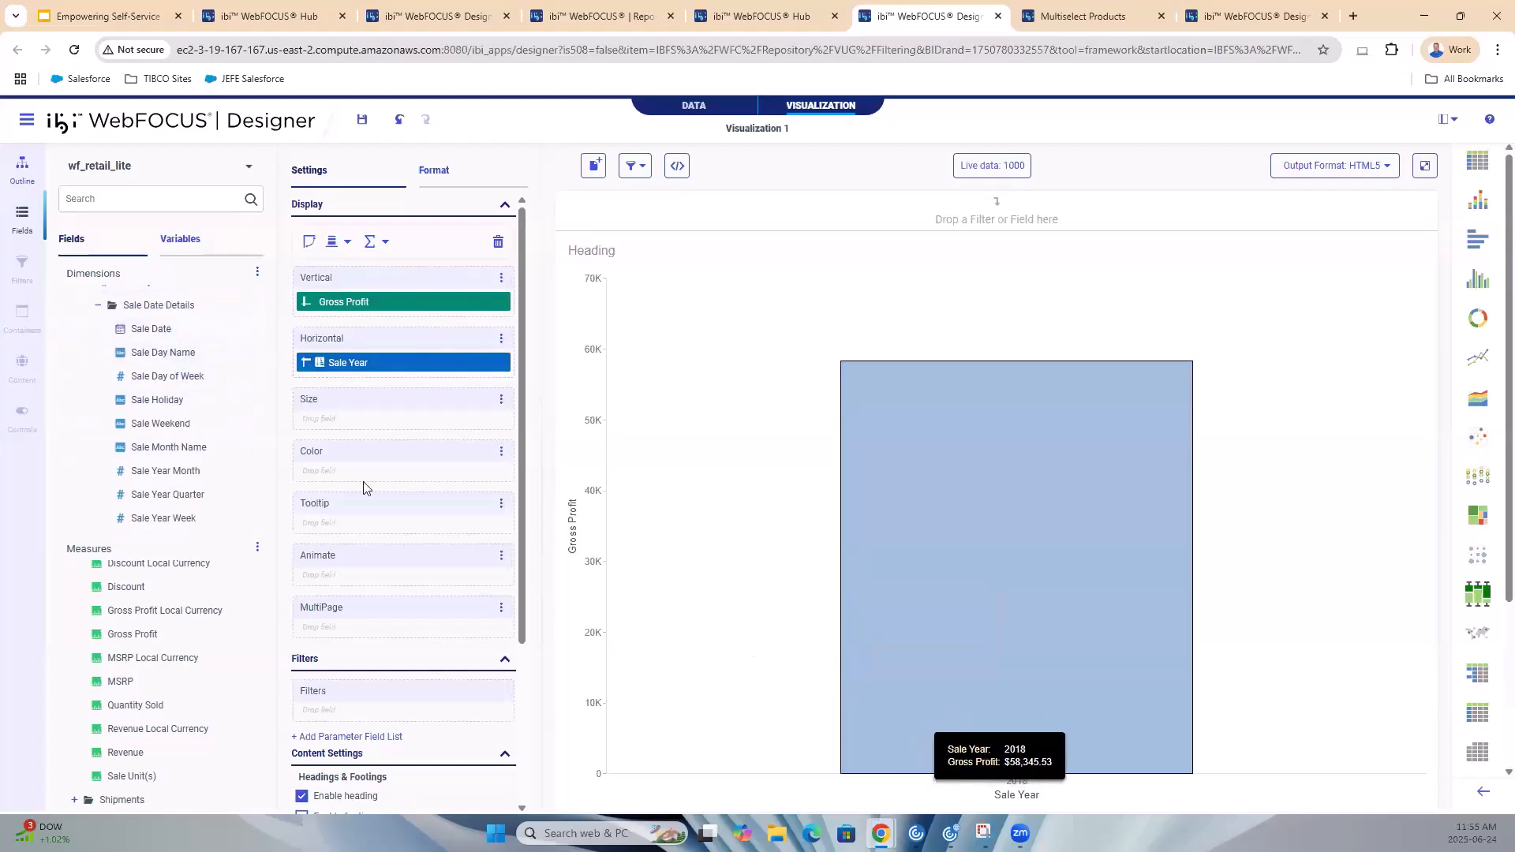
click(166, 331)
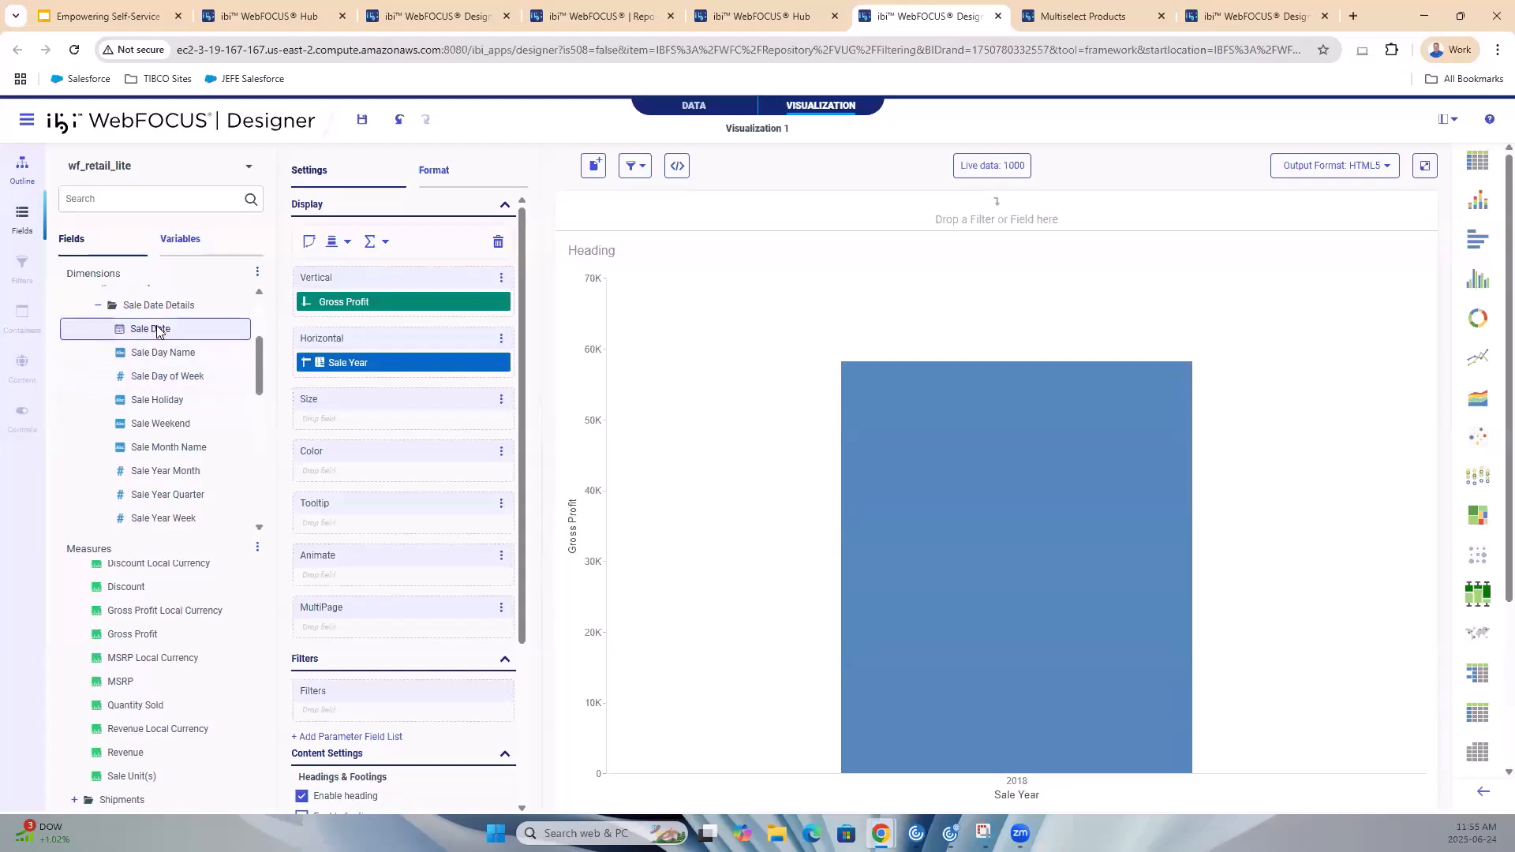
drag(566, 253, 158, 331)
scroll(175, 418, up, 3)
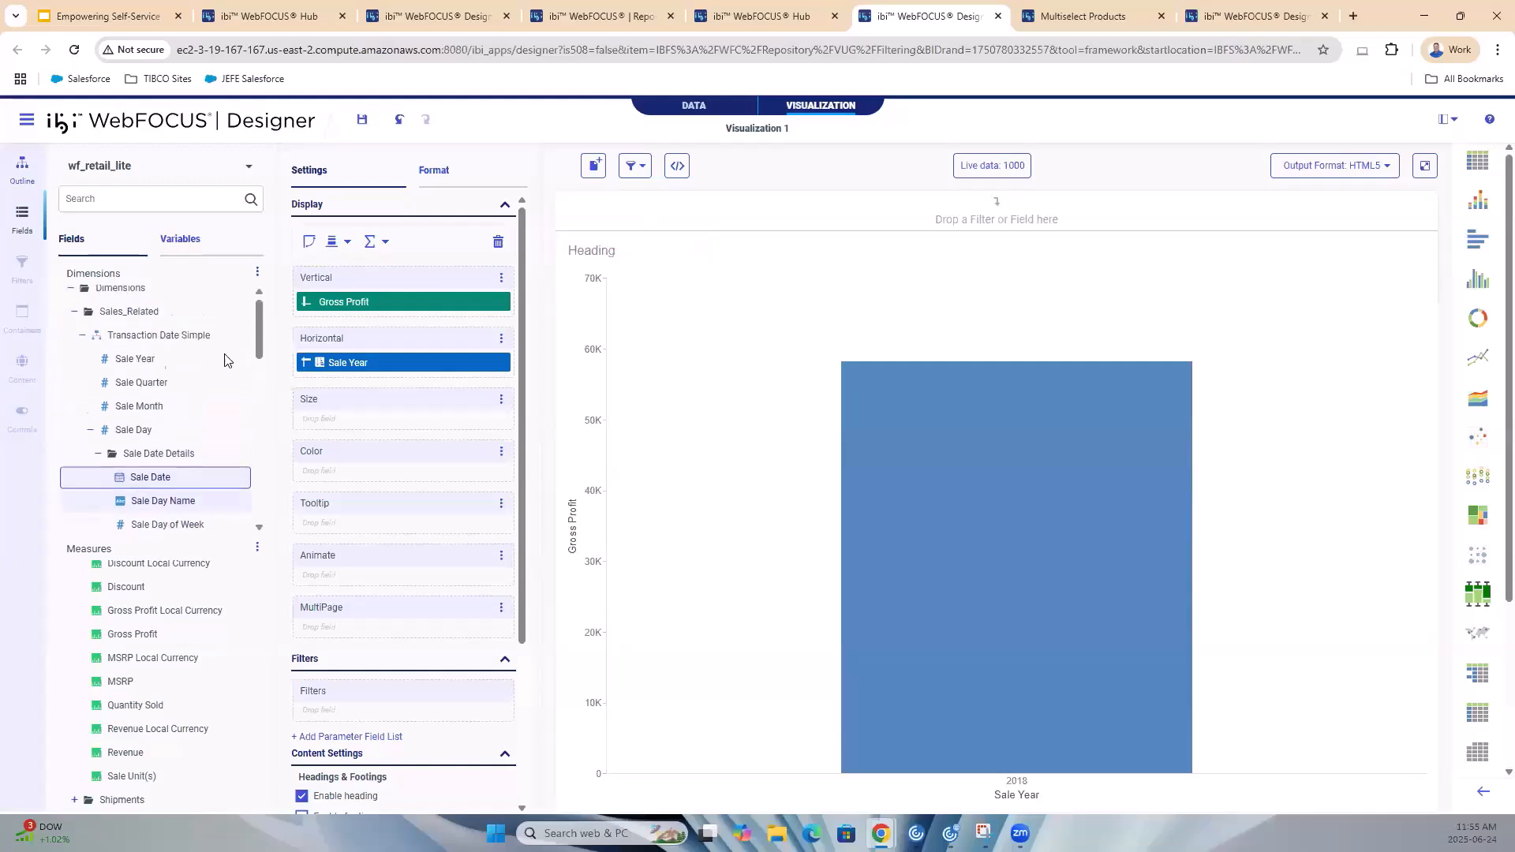
scroll(170, 431, down, 2)
scroll(170, 431, down, 3)
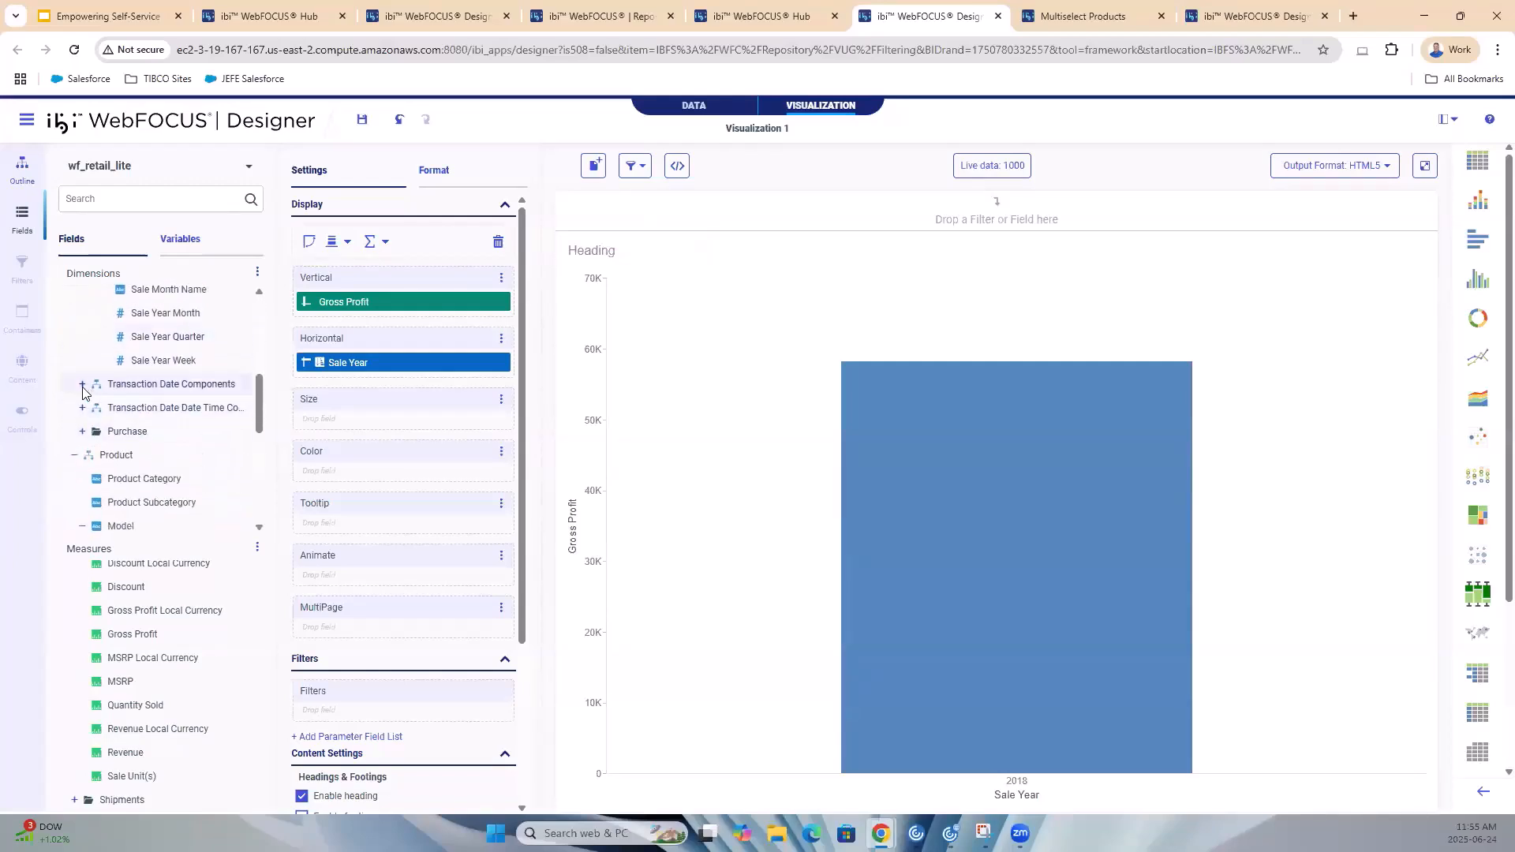
click(81, 386)
click(80, 386)
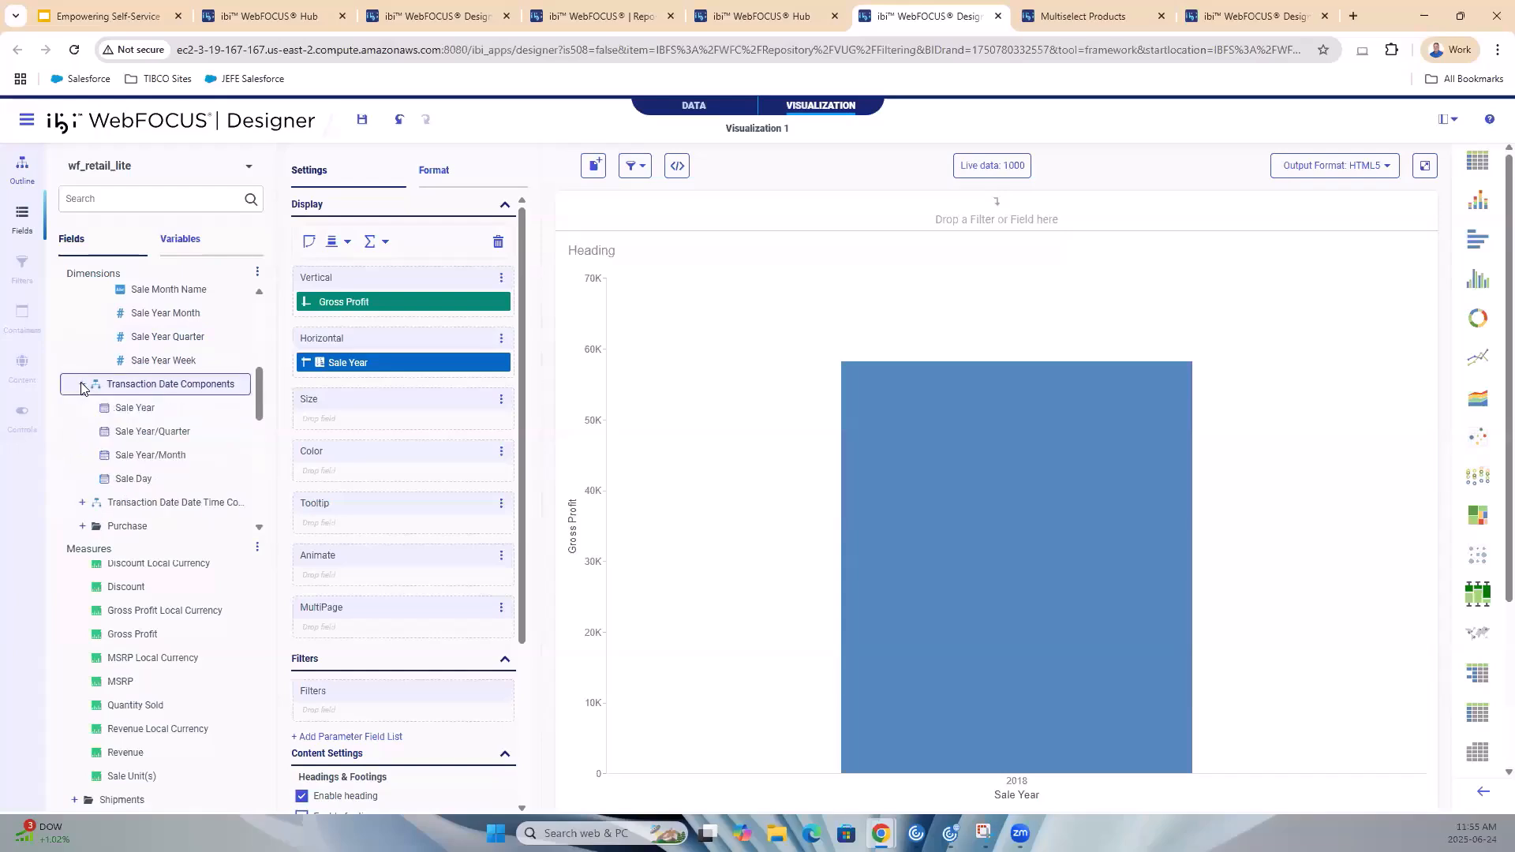
drag(126, 456, 440, 381)
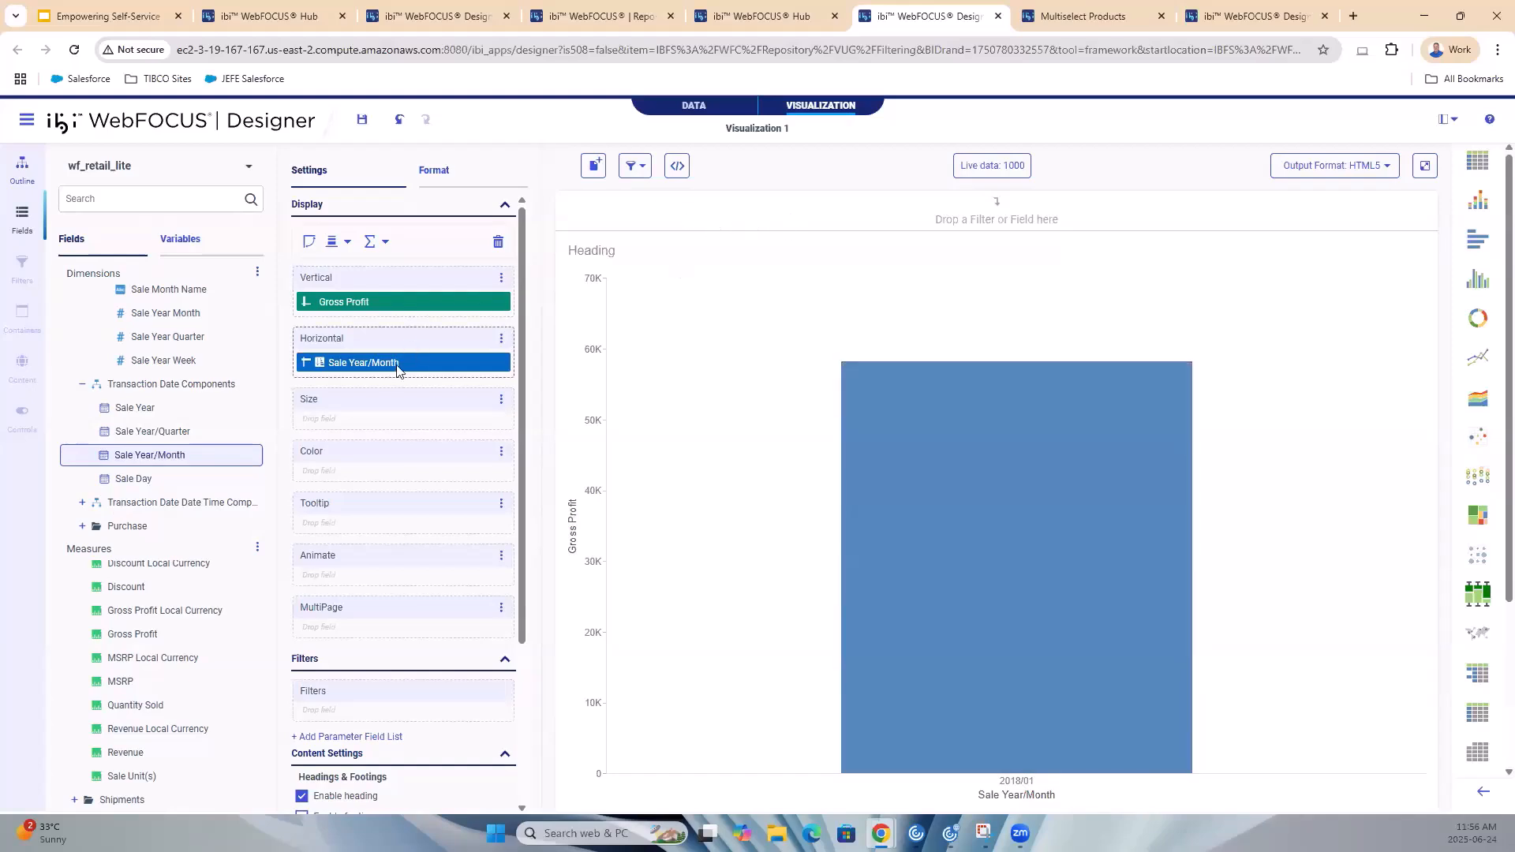
Replace the horizontal axis field with Sale Date and add Sale Date as a filter above the chart
scroll(126, 418, up, 2)
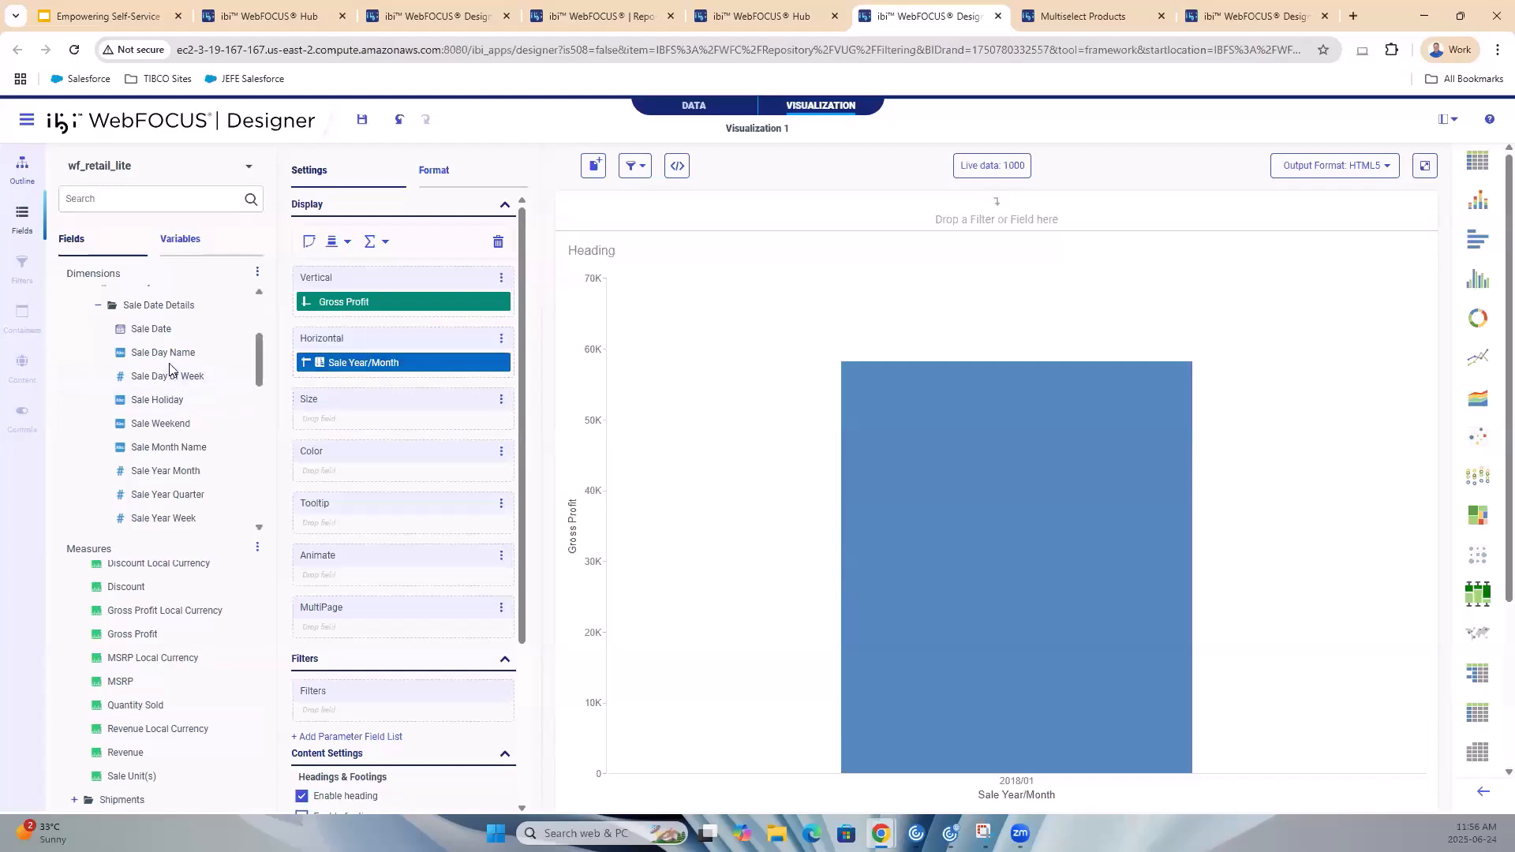
drag(134, 328, 378, 368)
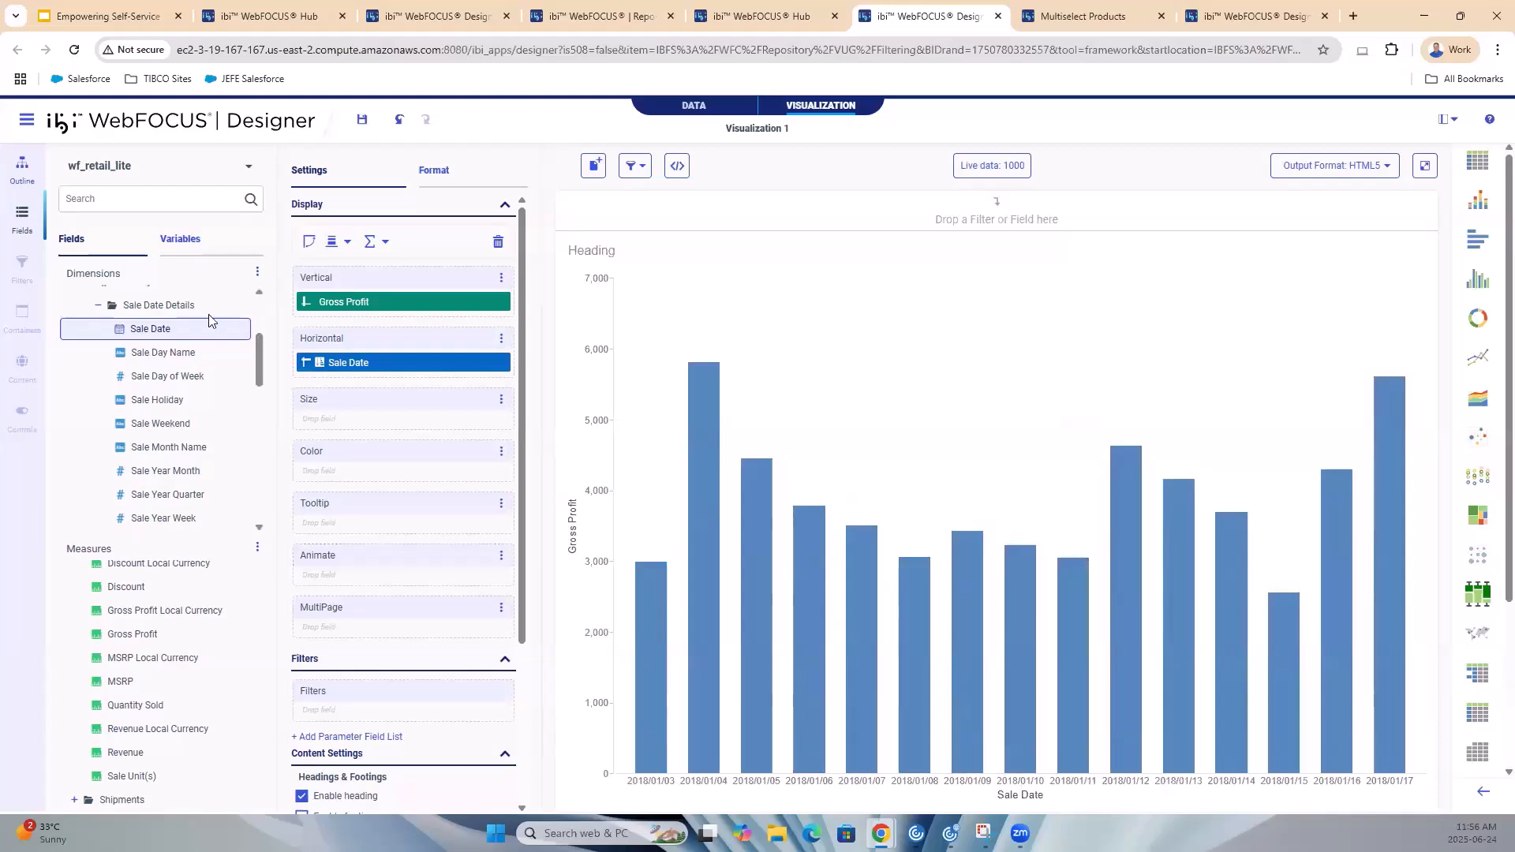
drag(207, 316, 616, 215)
Set the Sale Date filter to a custom range of January 14 through January 18, 2018 and apply it
click(616, 215)
click(670, 254)
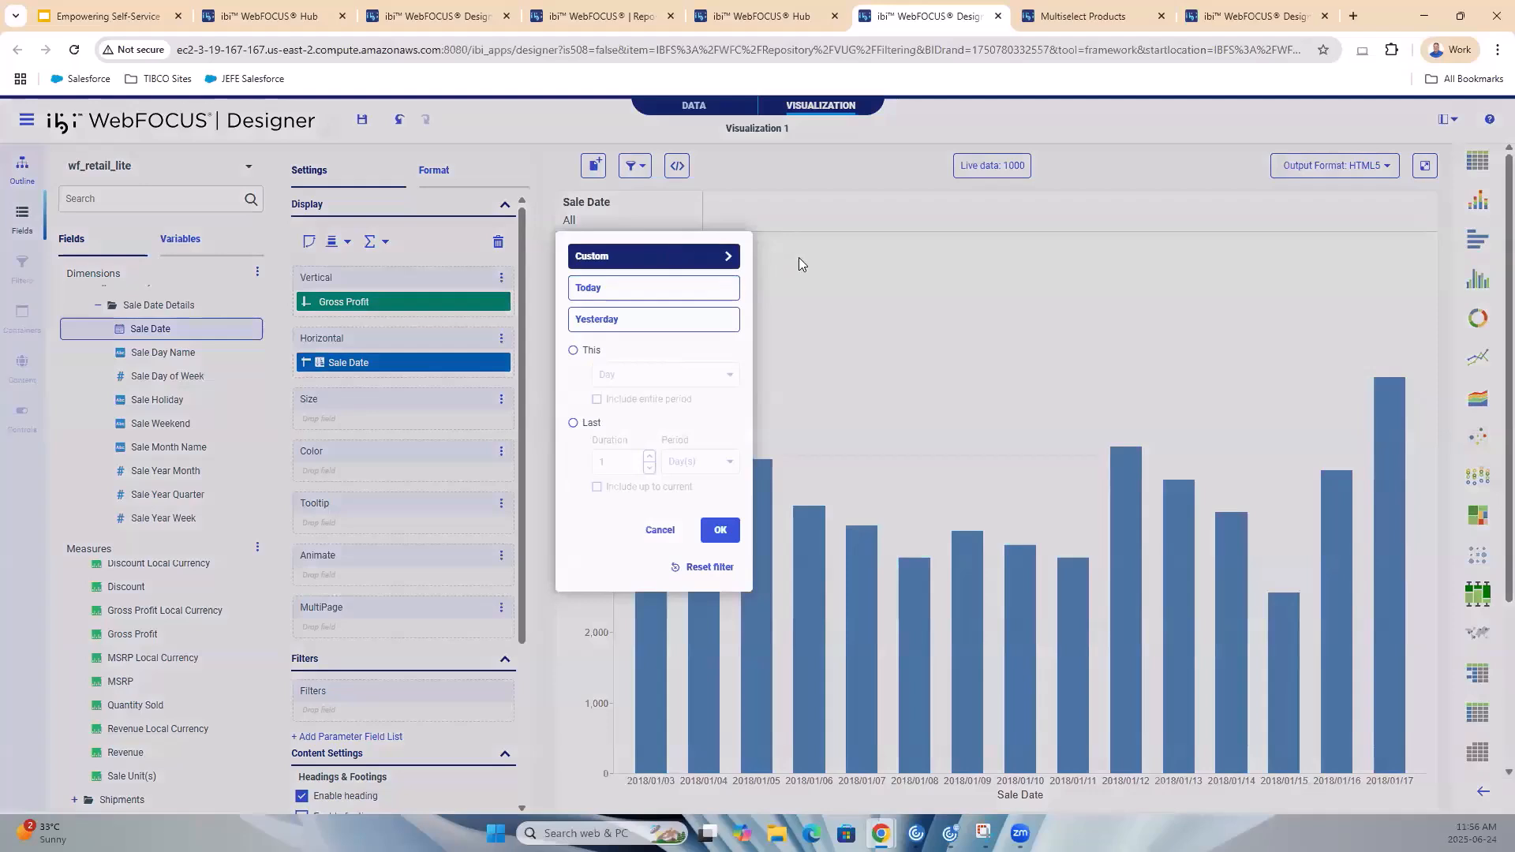
click(912, 270)
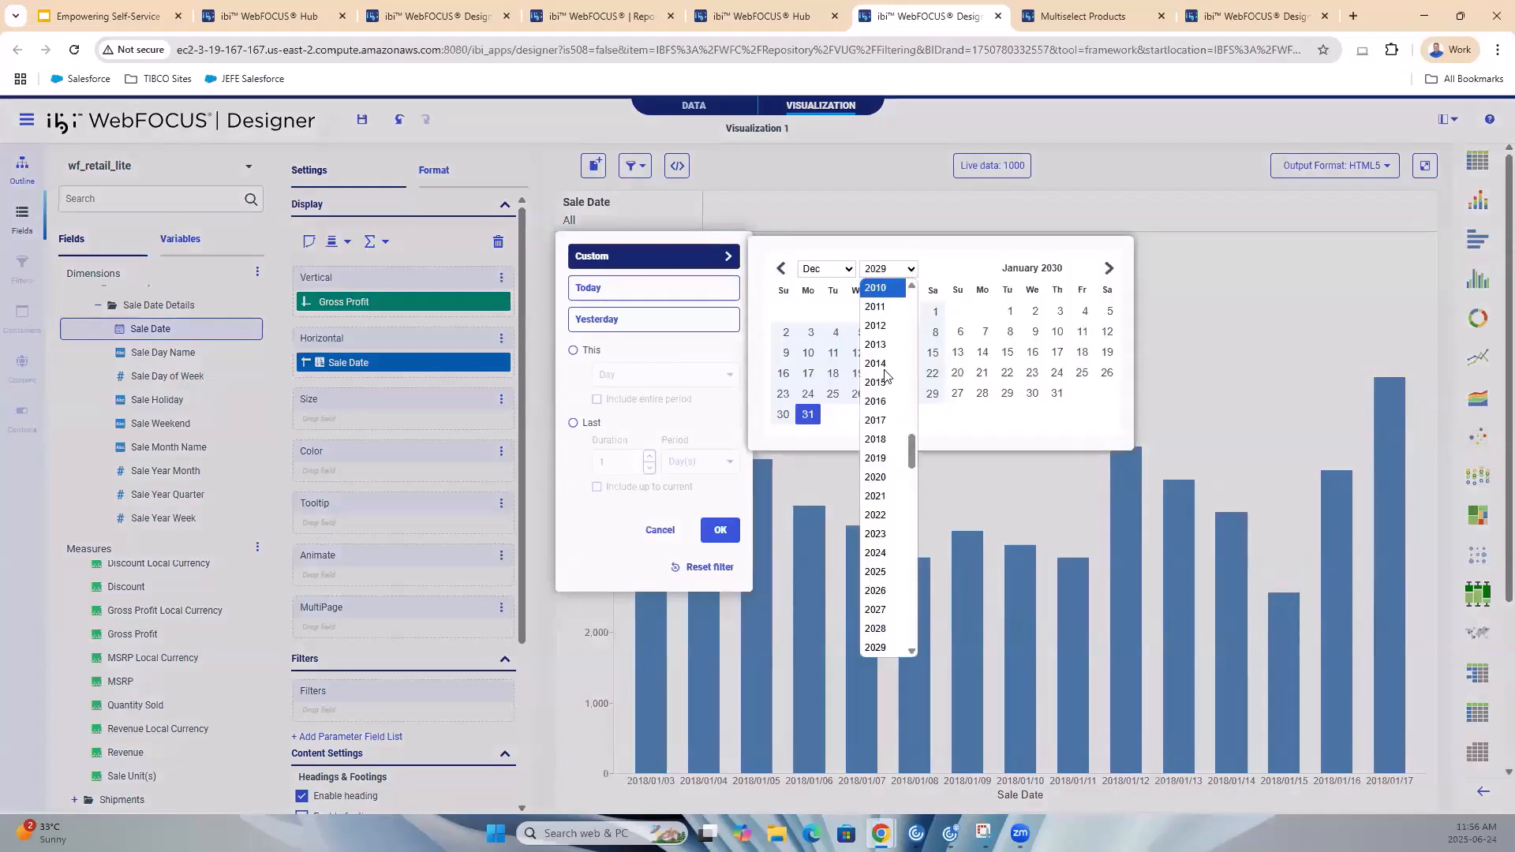
click(882, 441)
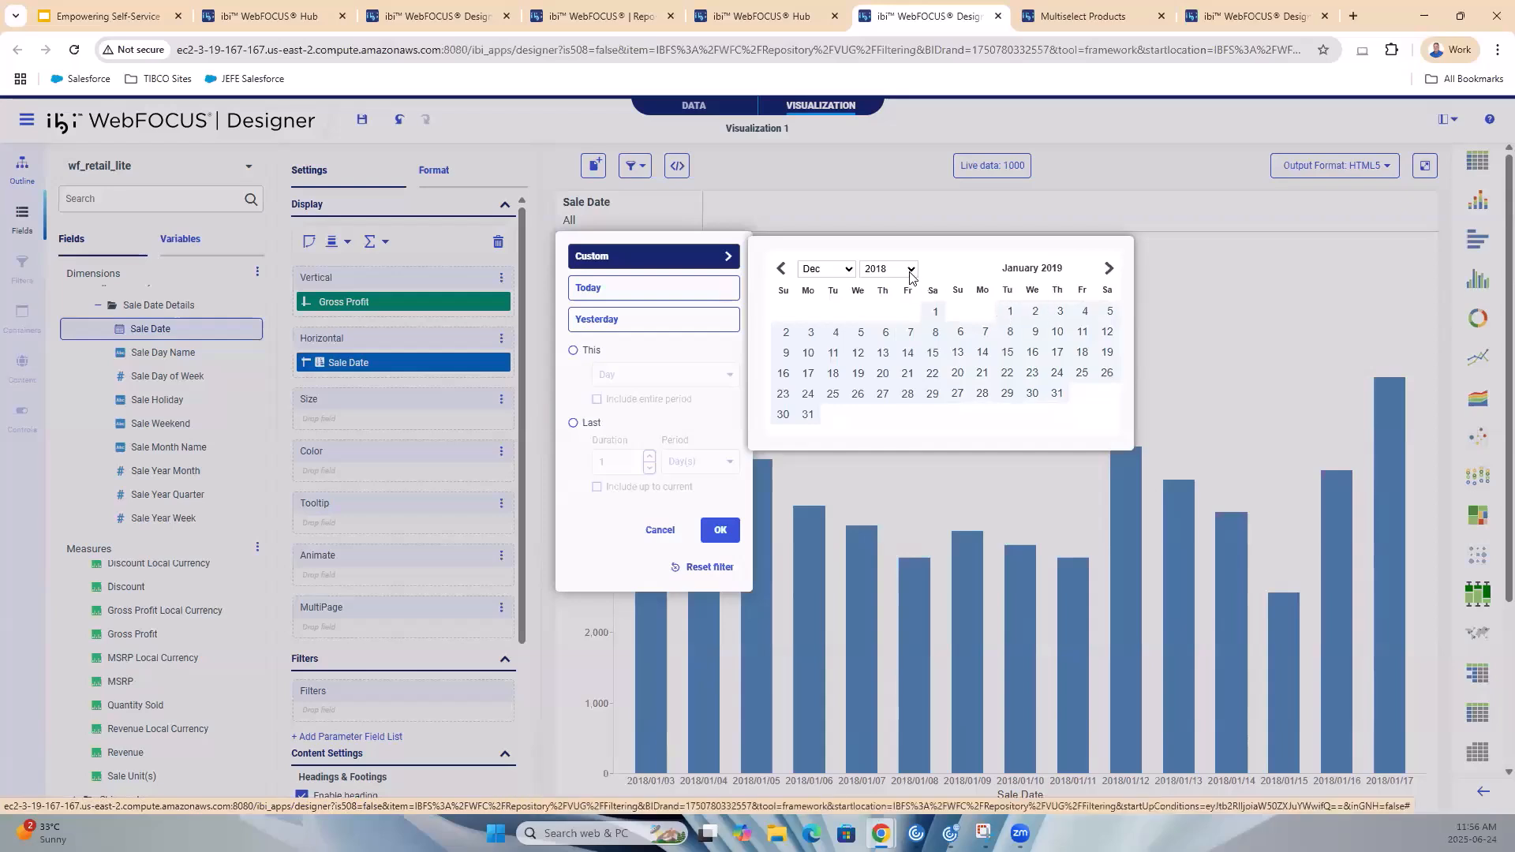
click(849, 274)
click(821, 287)
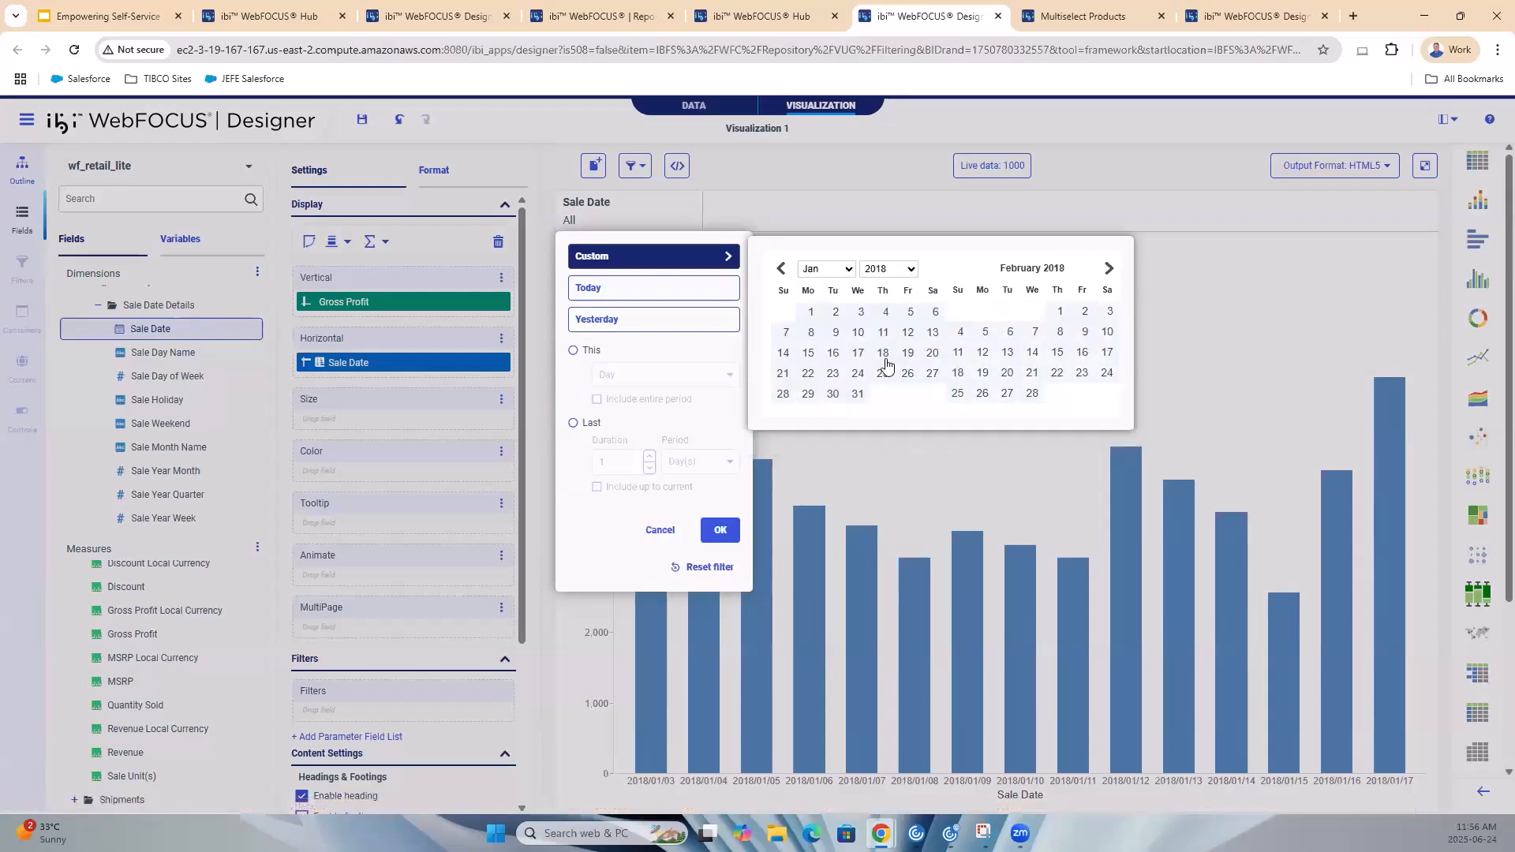
click(783, 354)
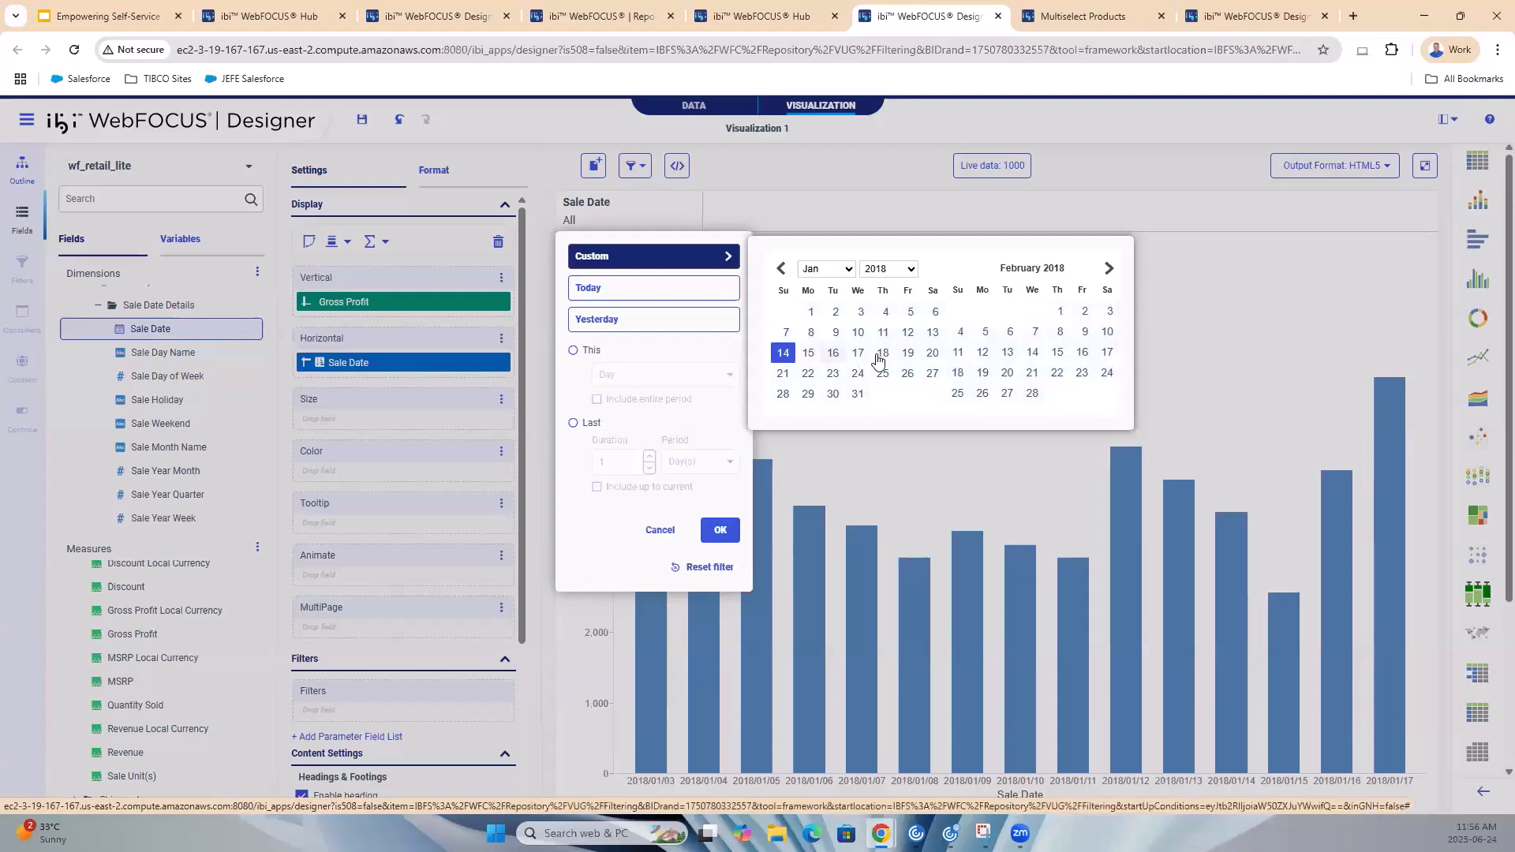
click(884, 354)
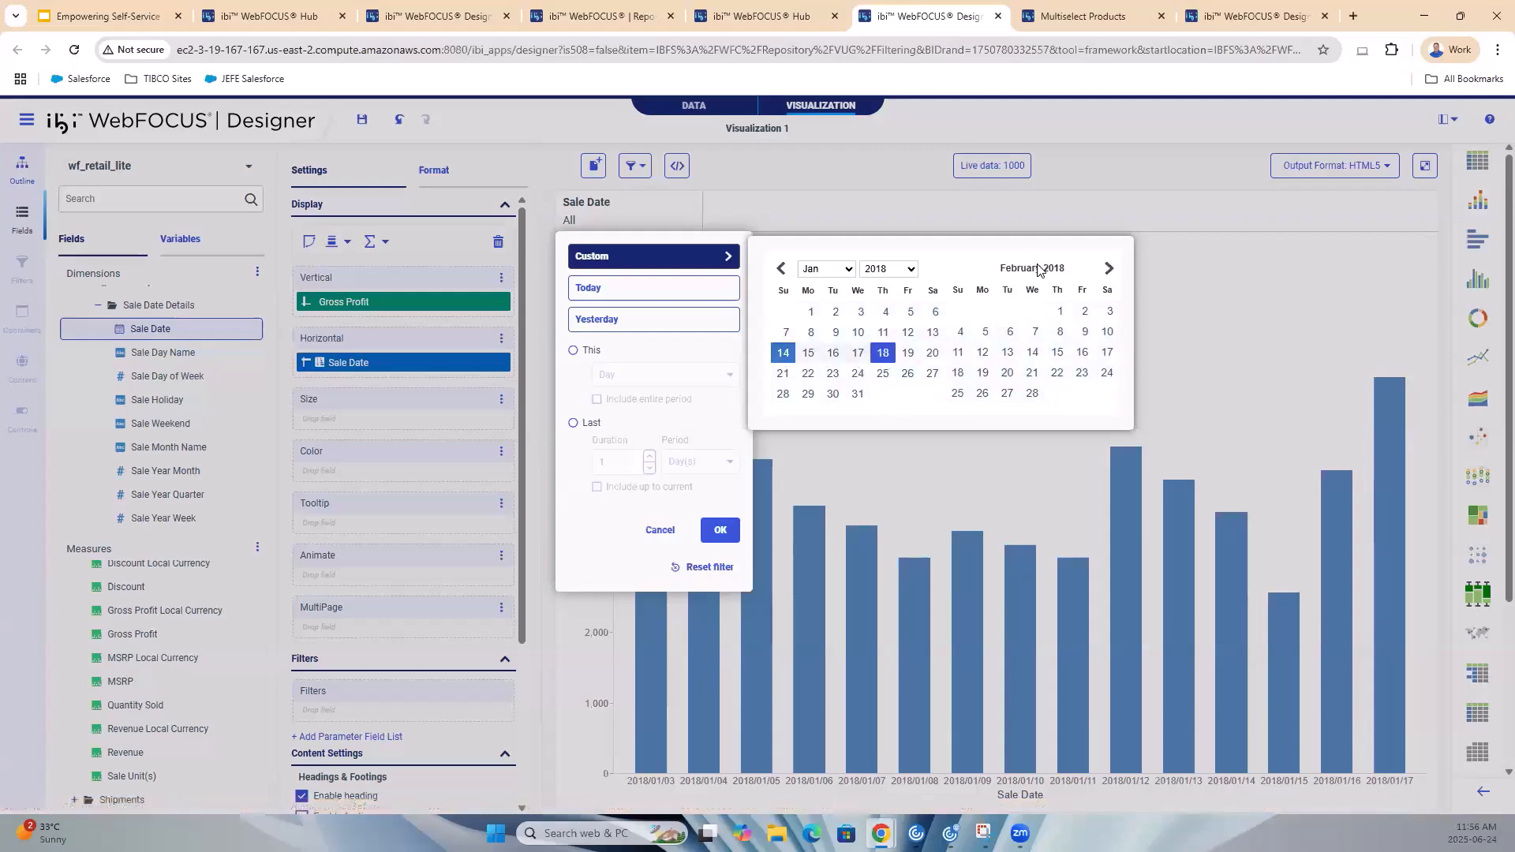
click(1094, 214)
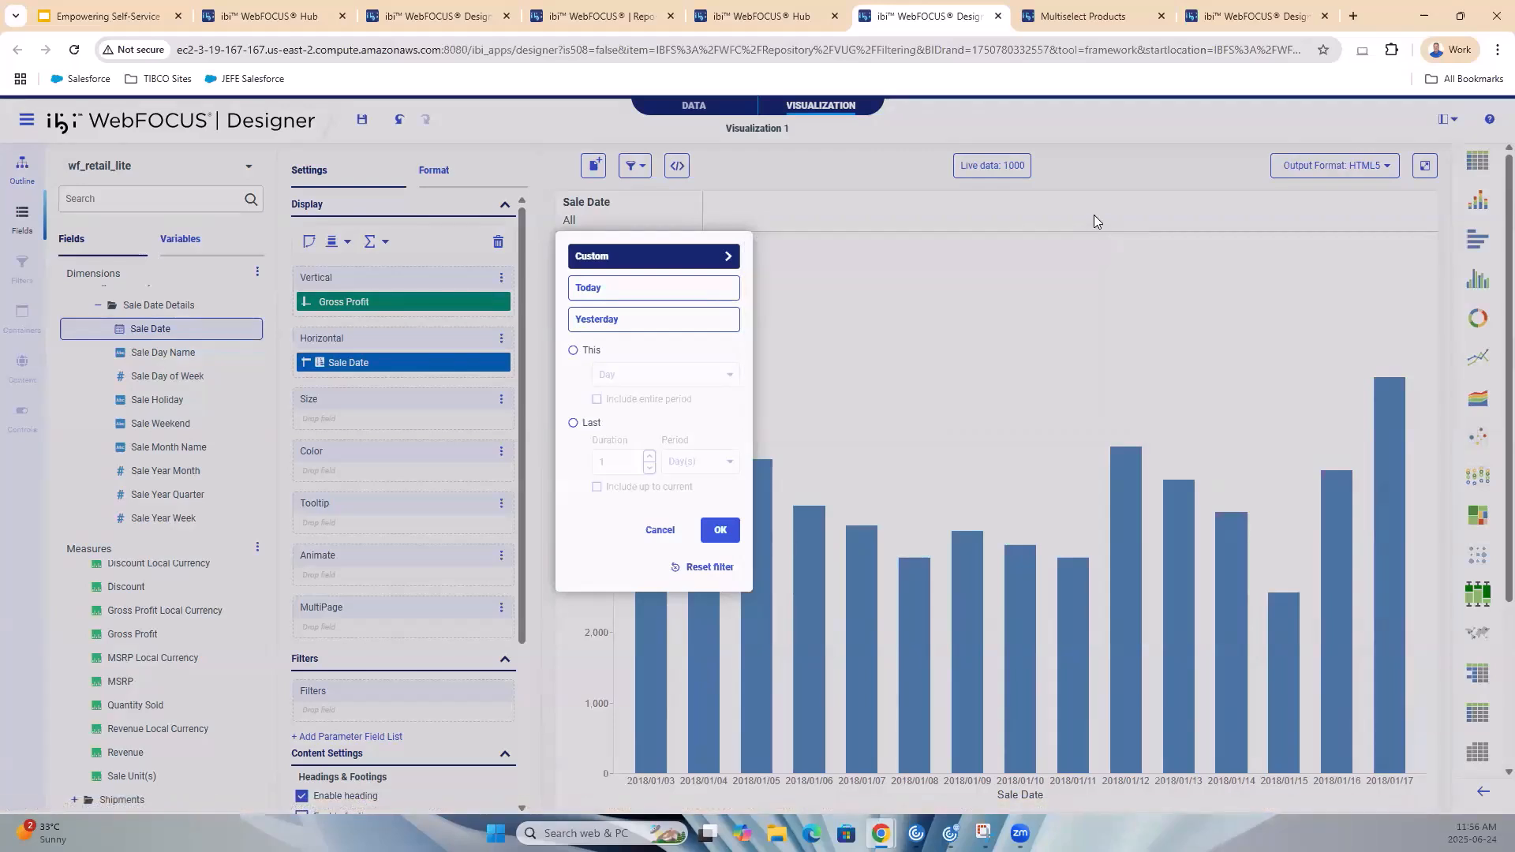
click(702, 534)
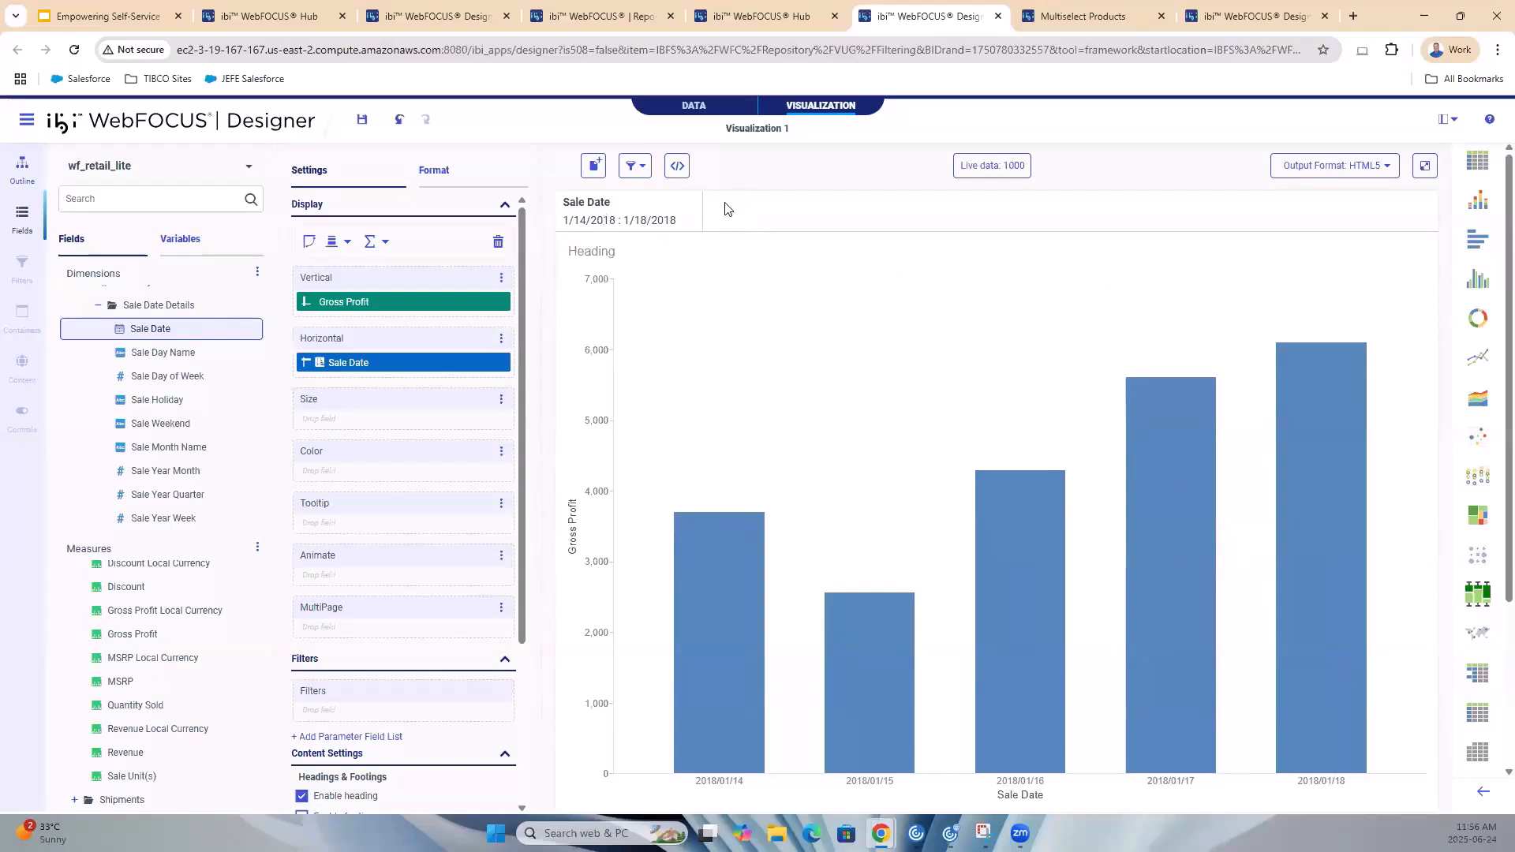
Switch to the Revenue by Model visualization and expand Transaction Date Components to examine its date fields
click(299, 24)
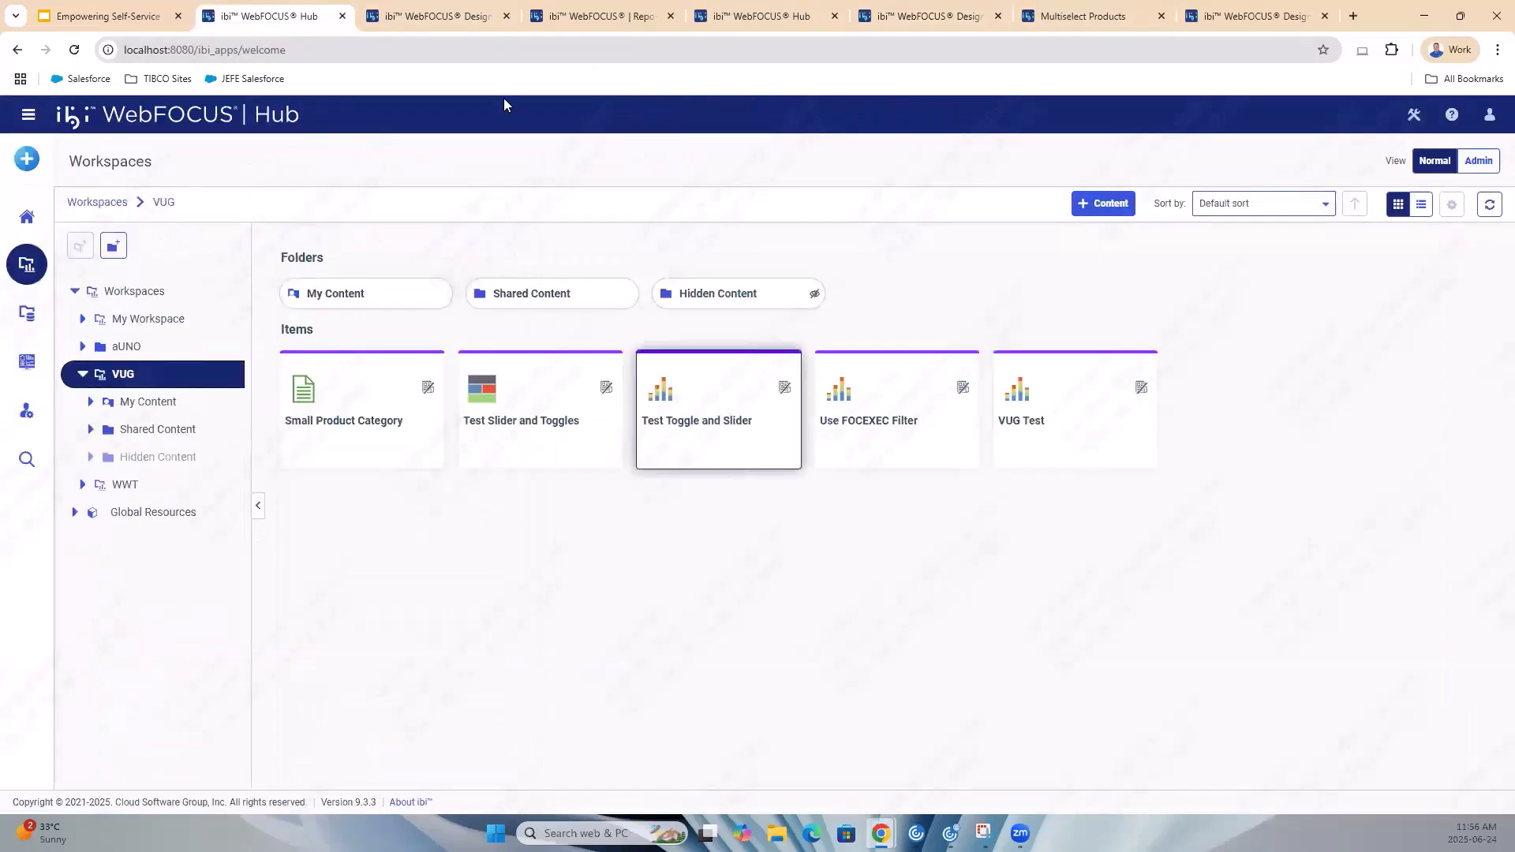
click(477, 15)
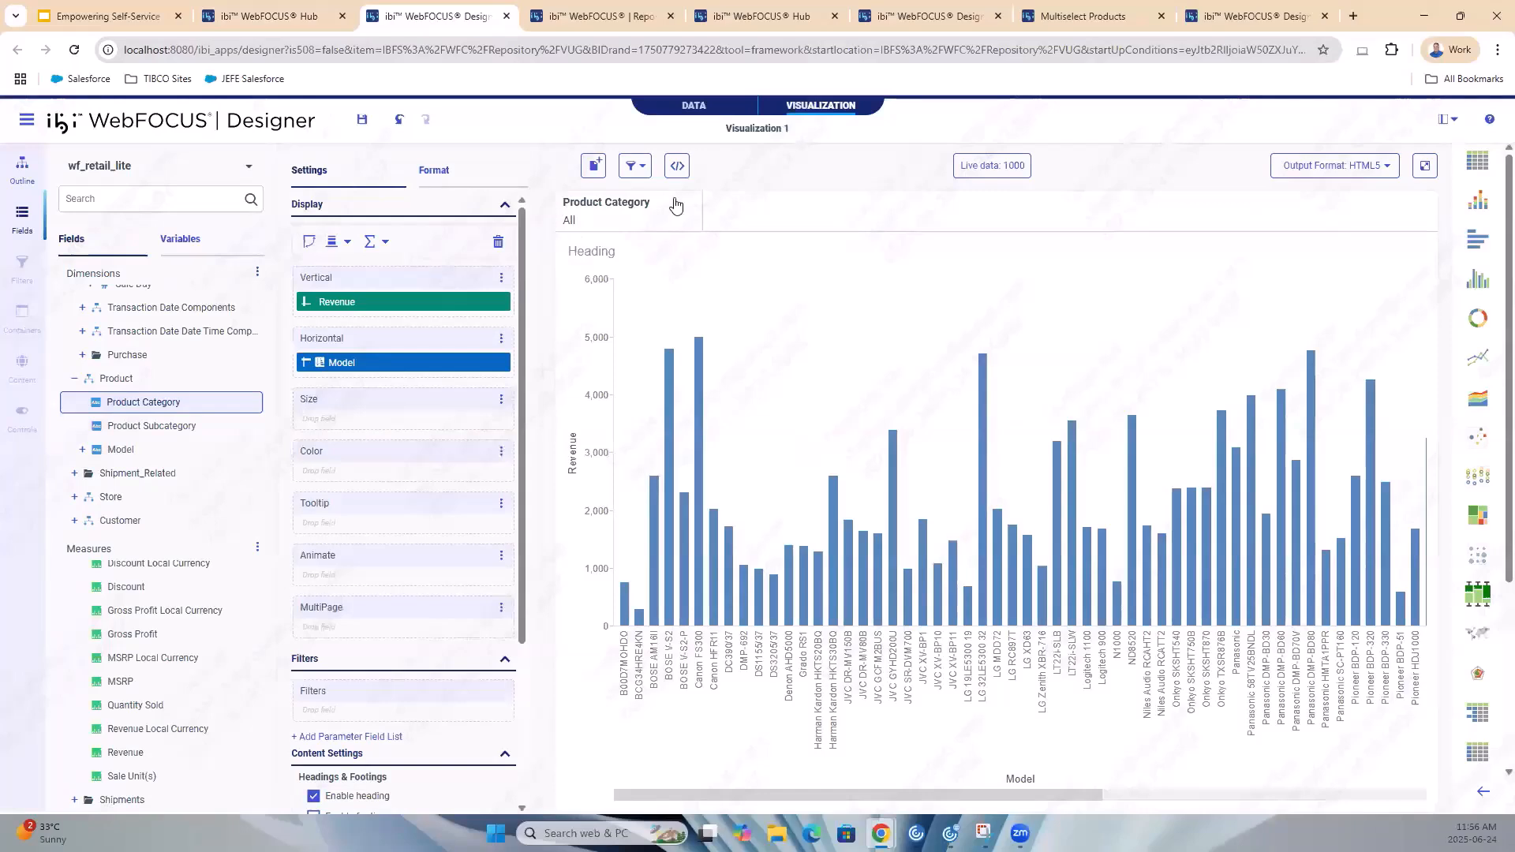
scroll(132, 441, up, 1)
scroll(130, 442, up, 2)
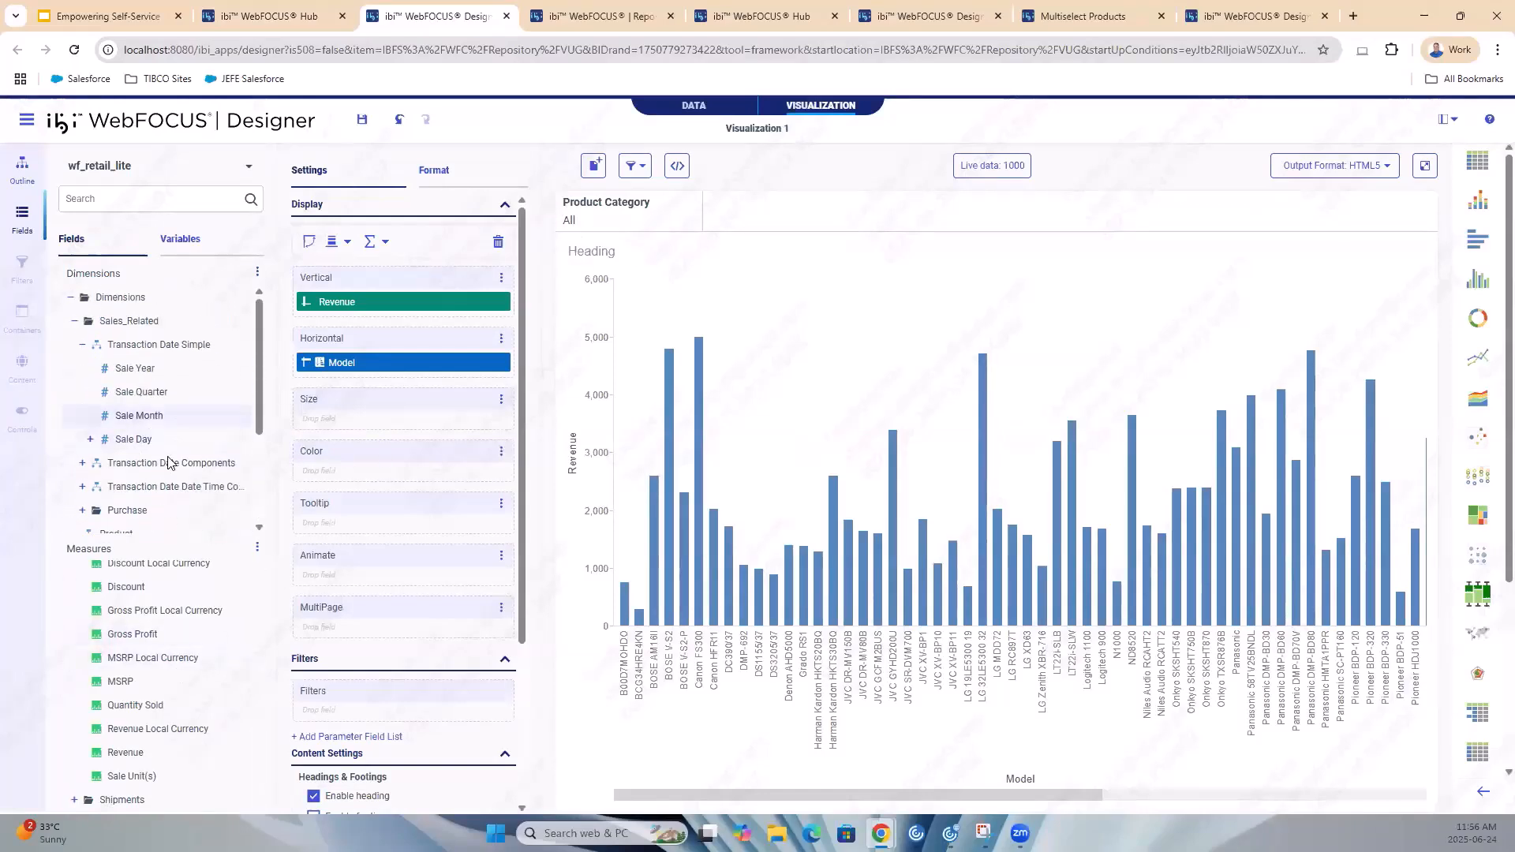
click(83, 464)
scroll(142, 457, down, 3)
click(144, 494)
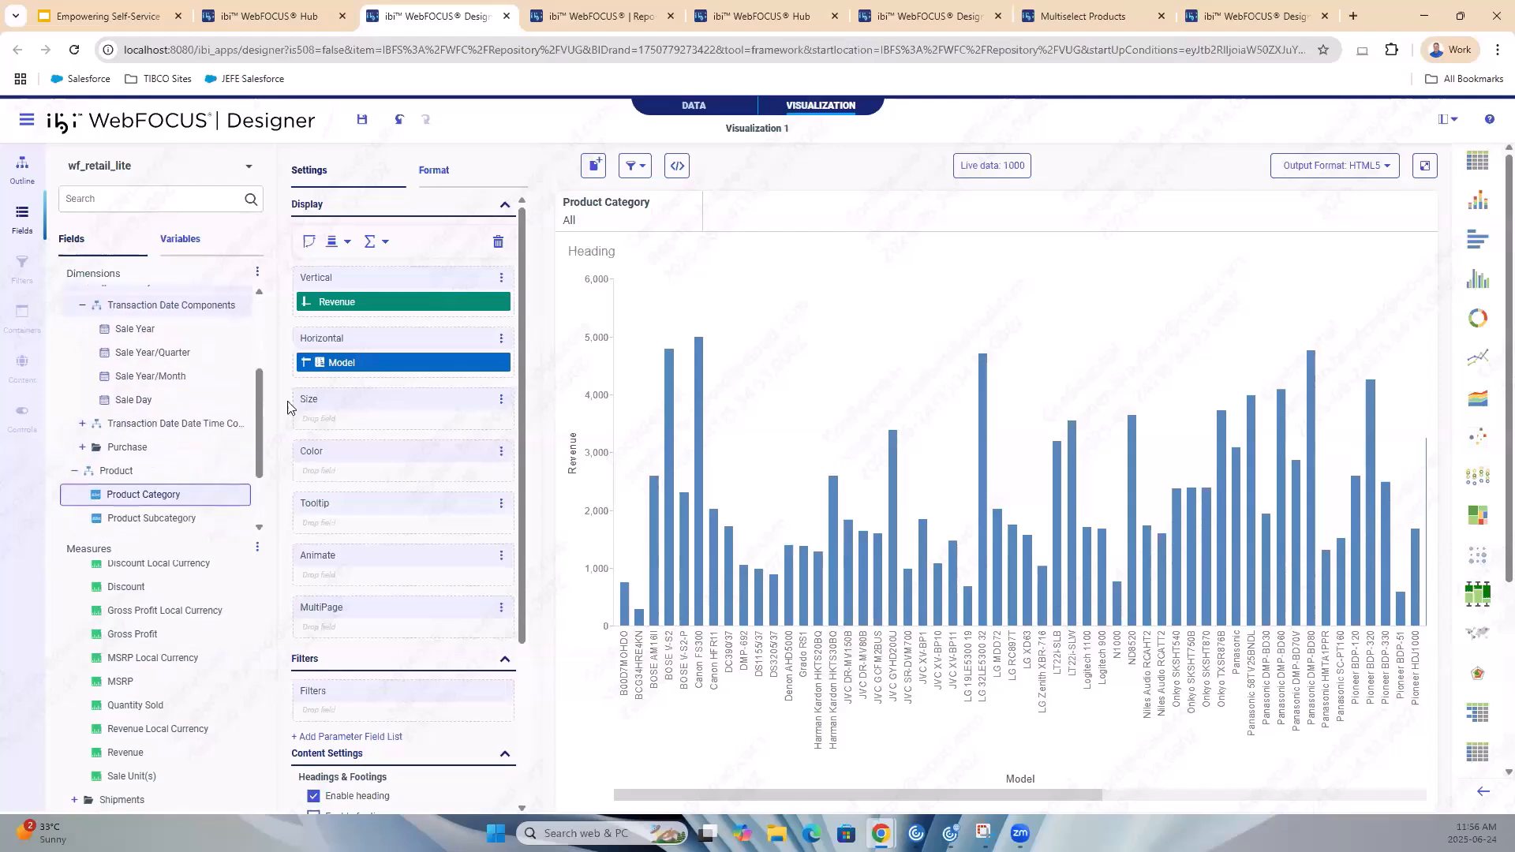
Close the Revenue by Model visualization and return to the VUG workspace in the Hub
click(506, 15)
click(823, 150)
click(278, 17)
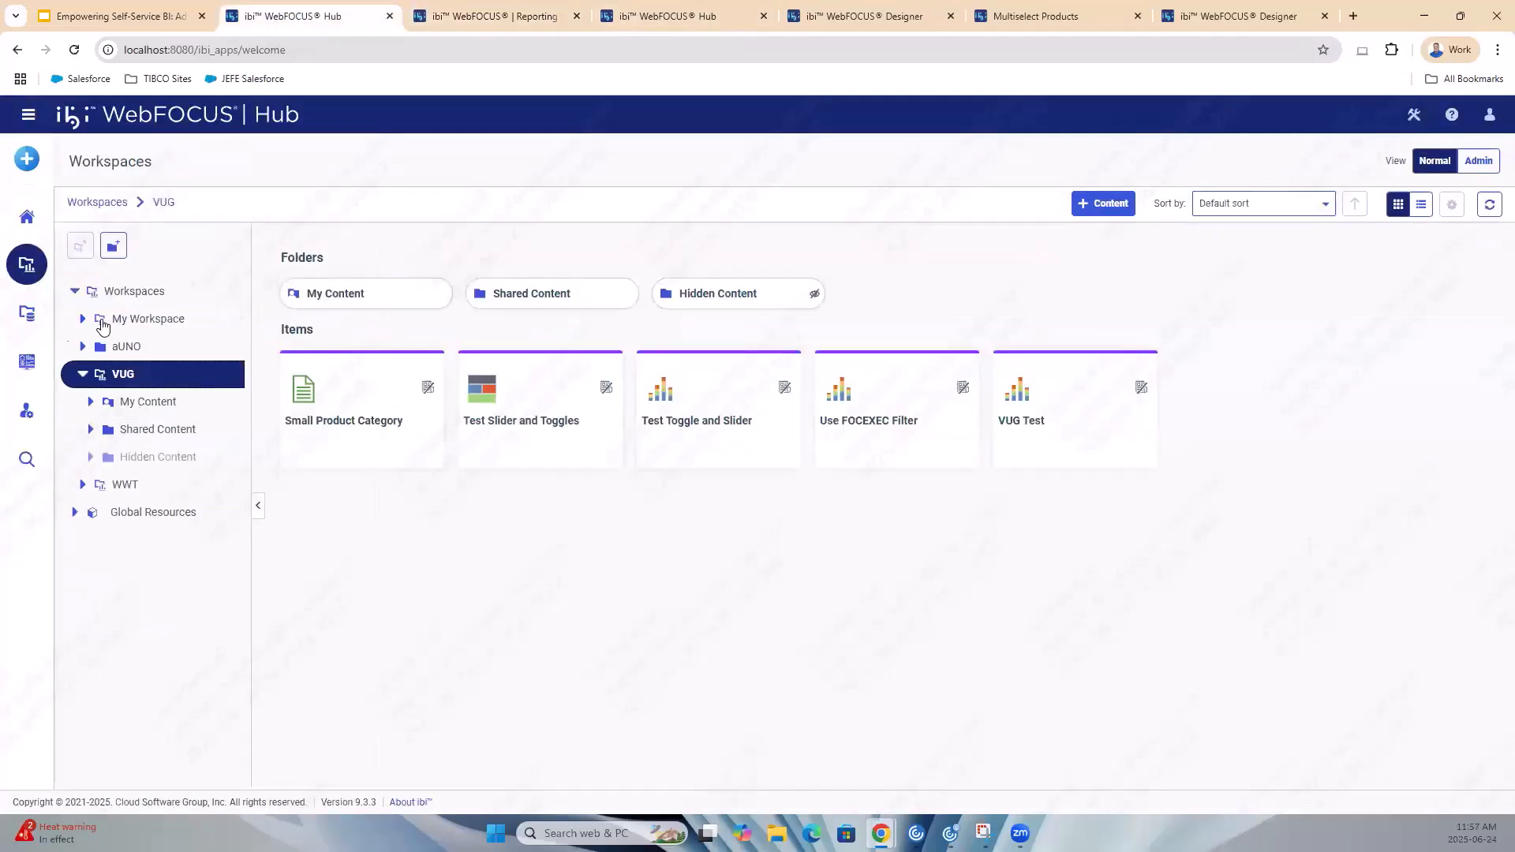
Create a new visualization in the VUG workspace using the vug_test data source from retail_samples
click(26, 161)
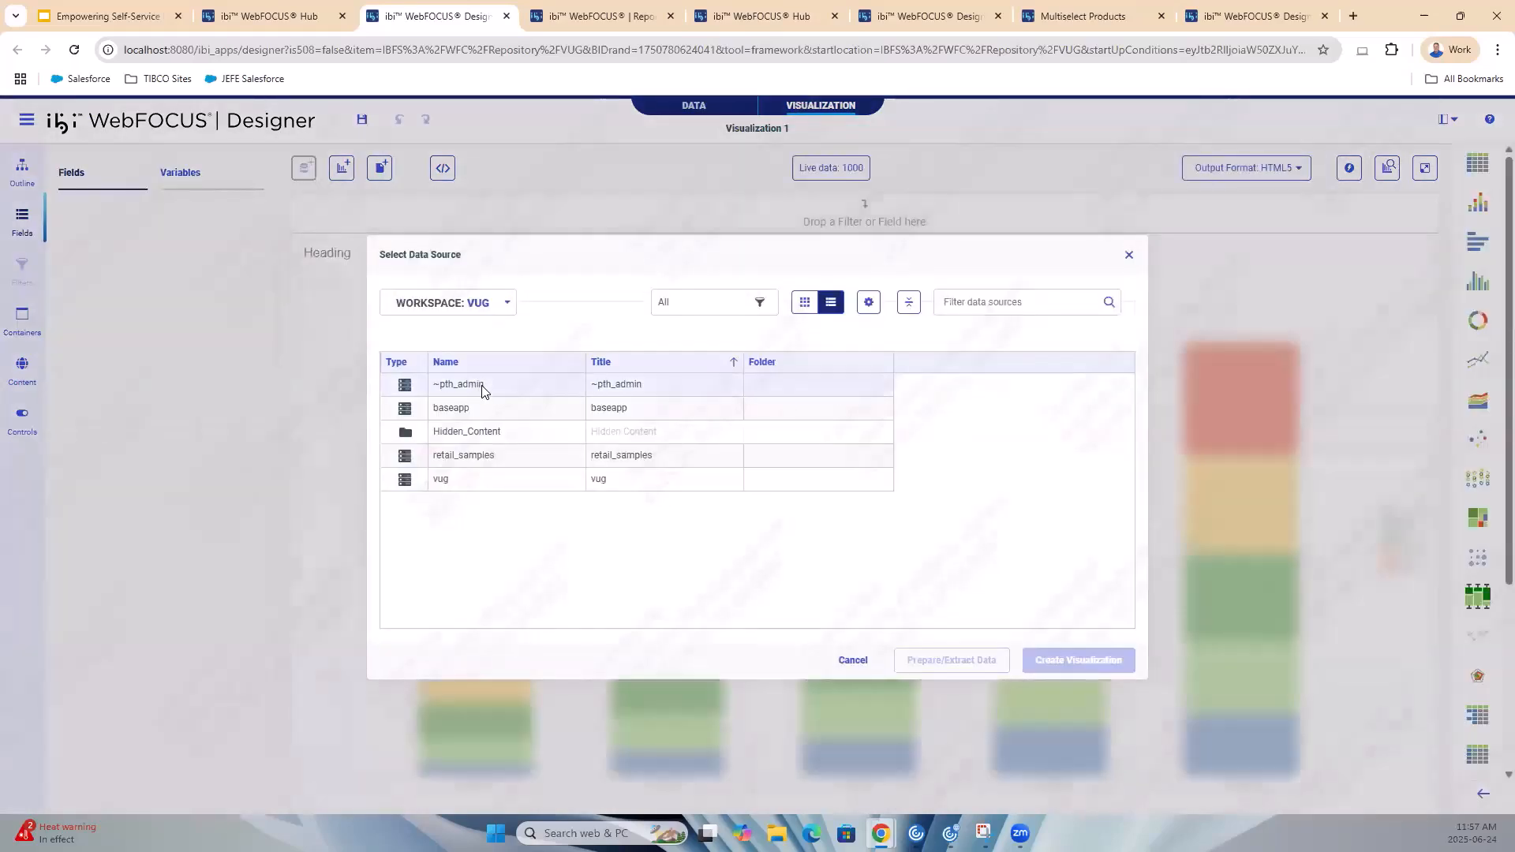
double_click(472, 461)
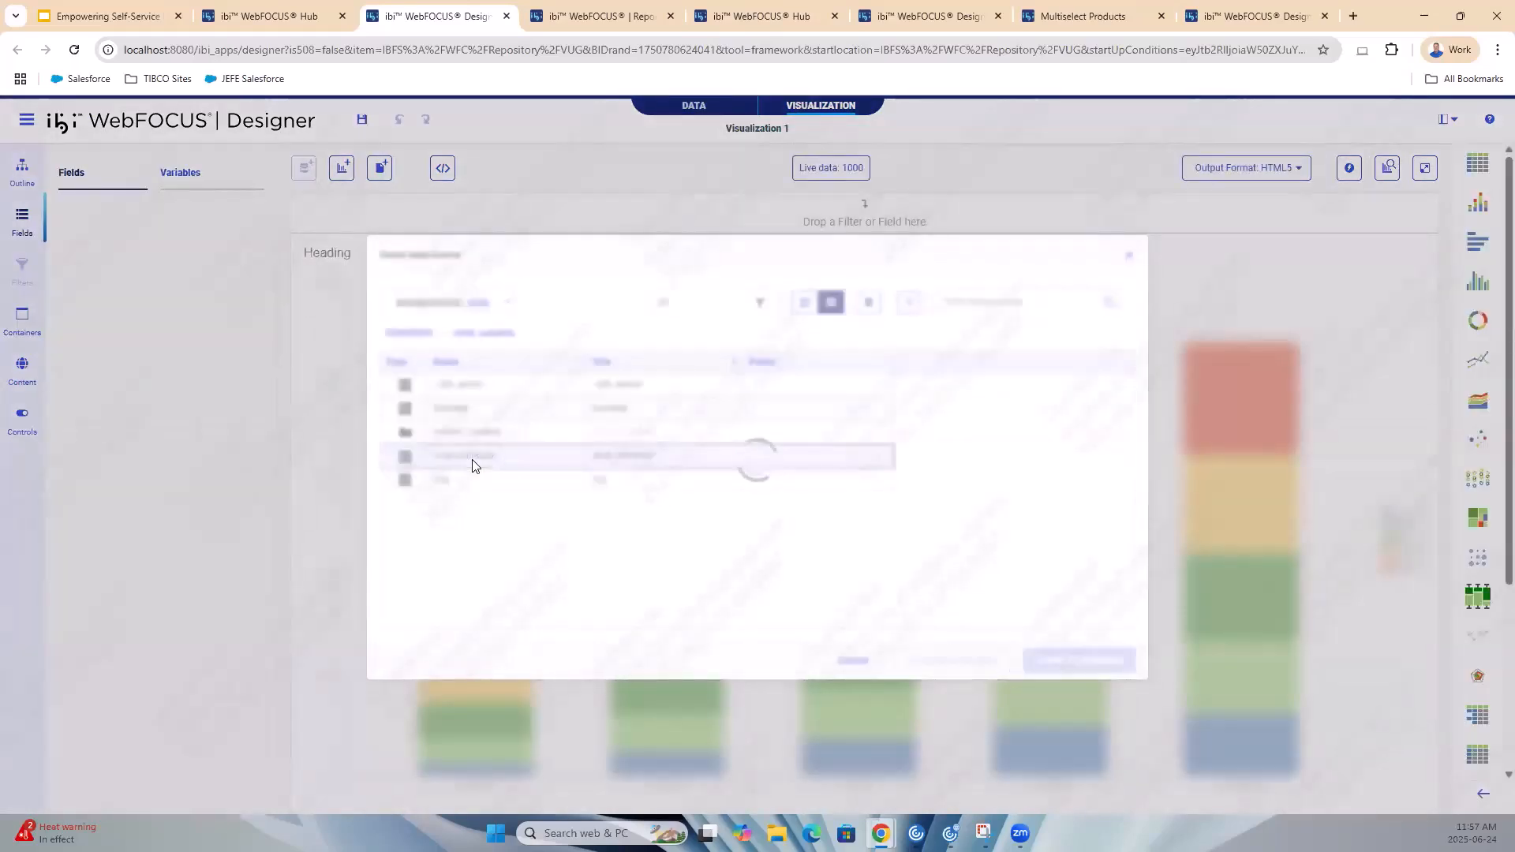
click(472, 527)
click(1113, 664)
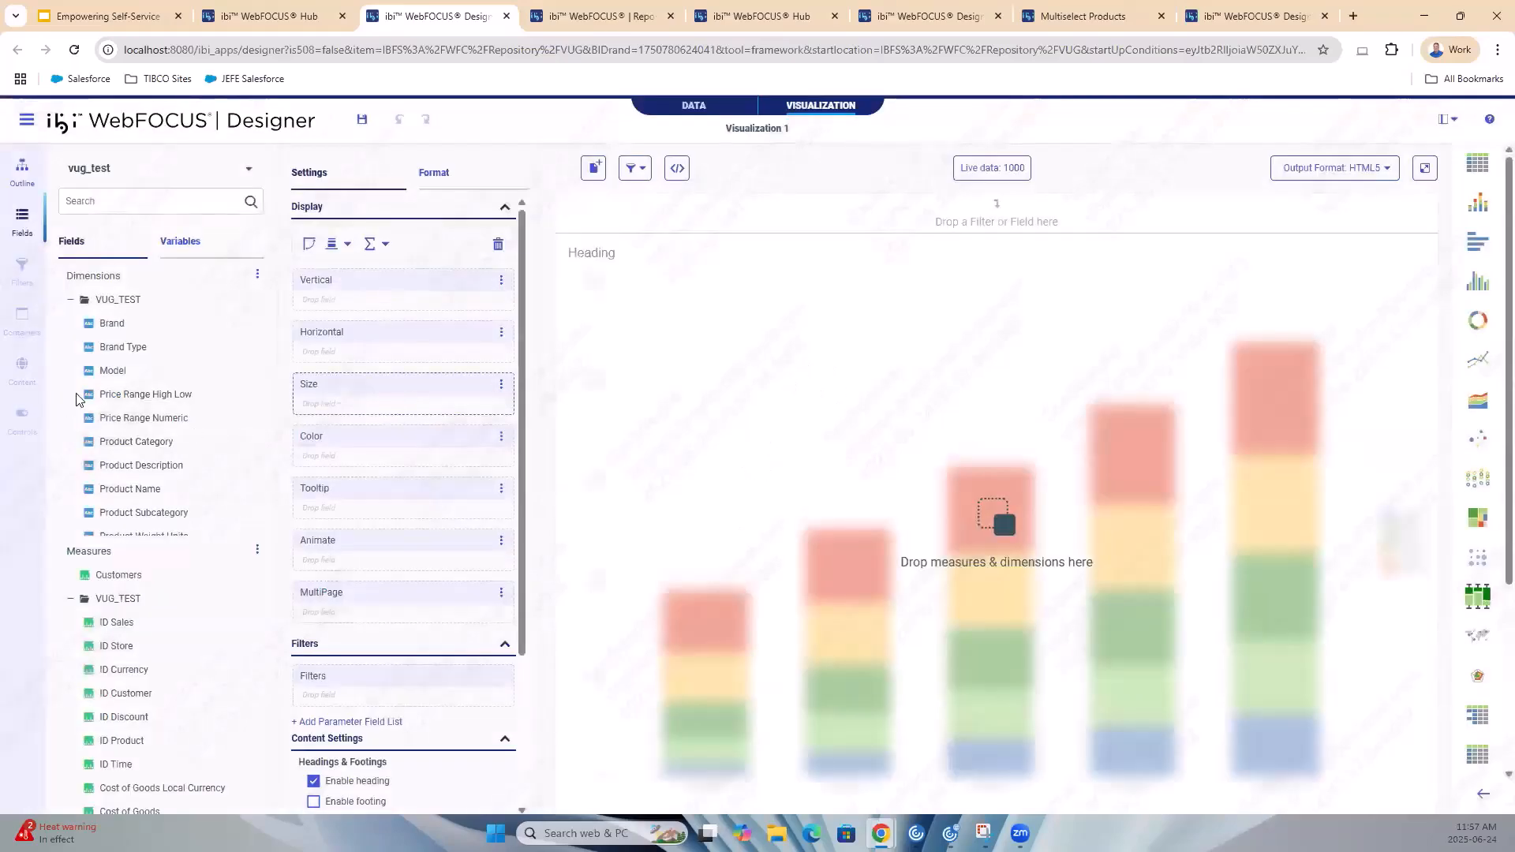
Look through the vug_test fields and search them for "Time" to examine the available date and time dimensions
scroll(169, 392, down, 3)
scroll(169, 392, down, 3)
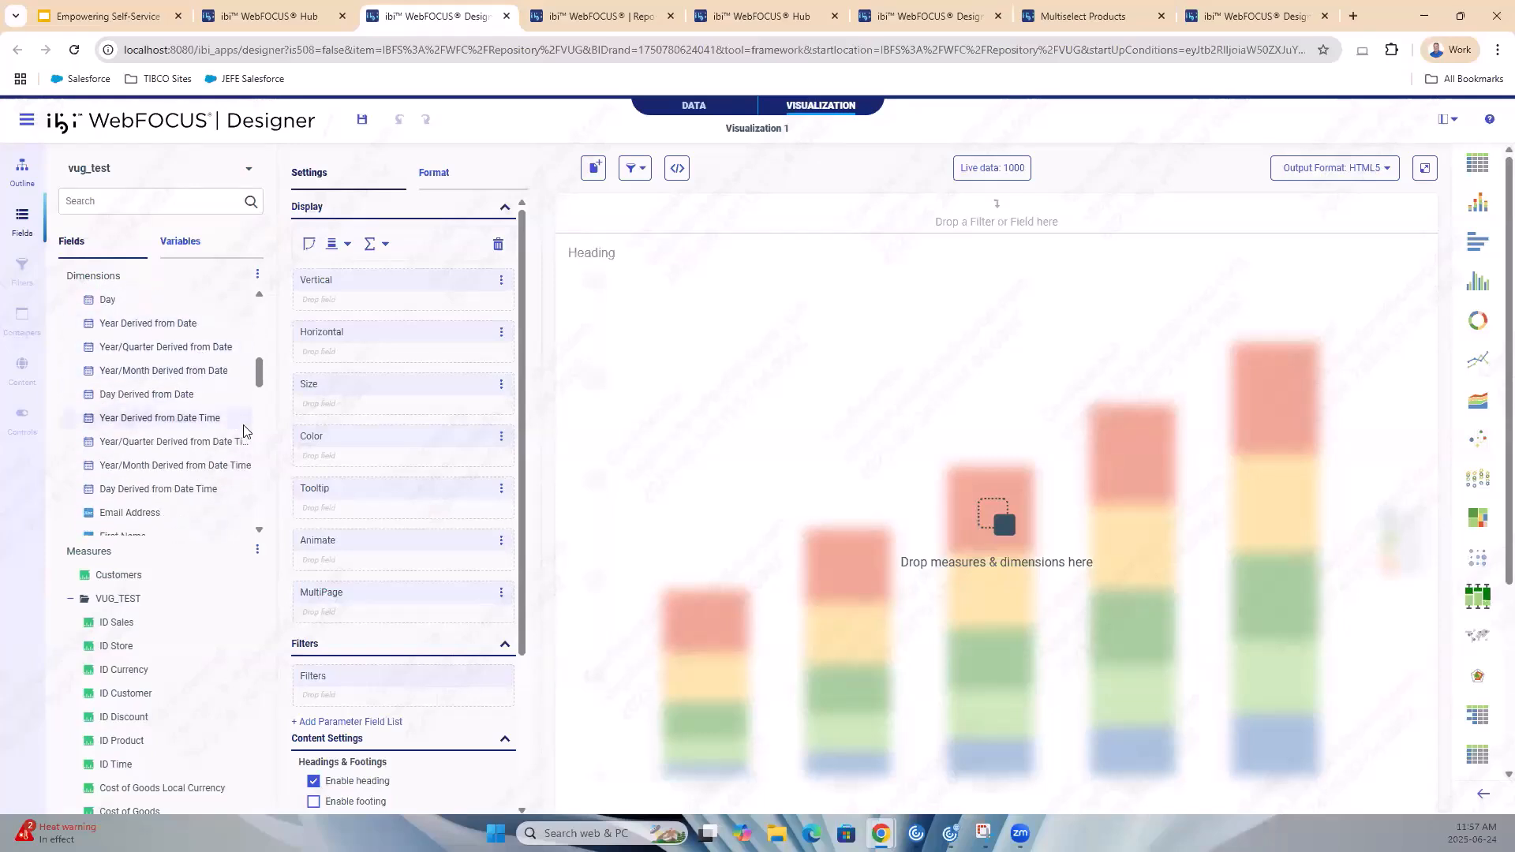
scroll(190, 449, down, 1)
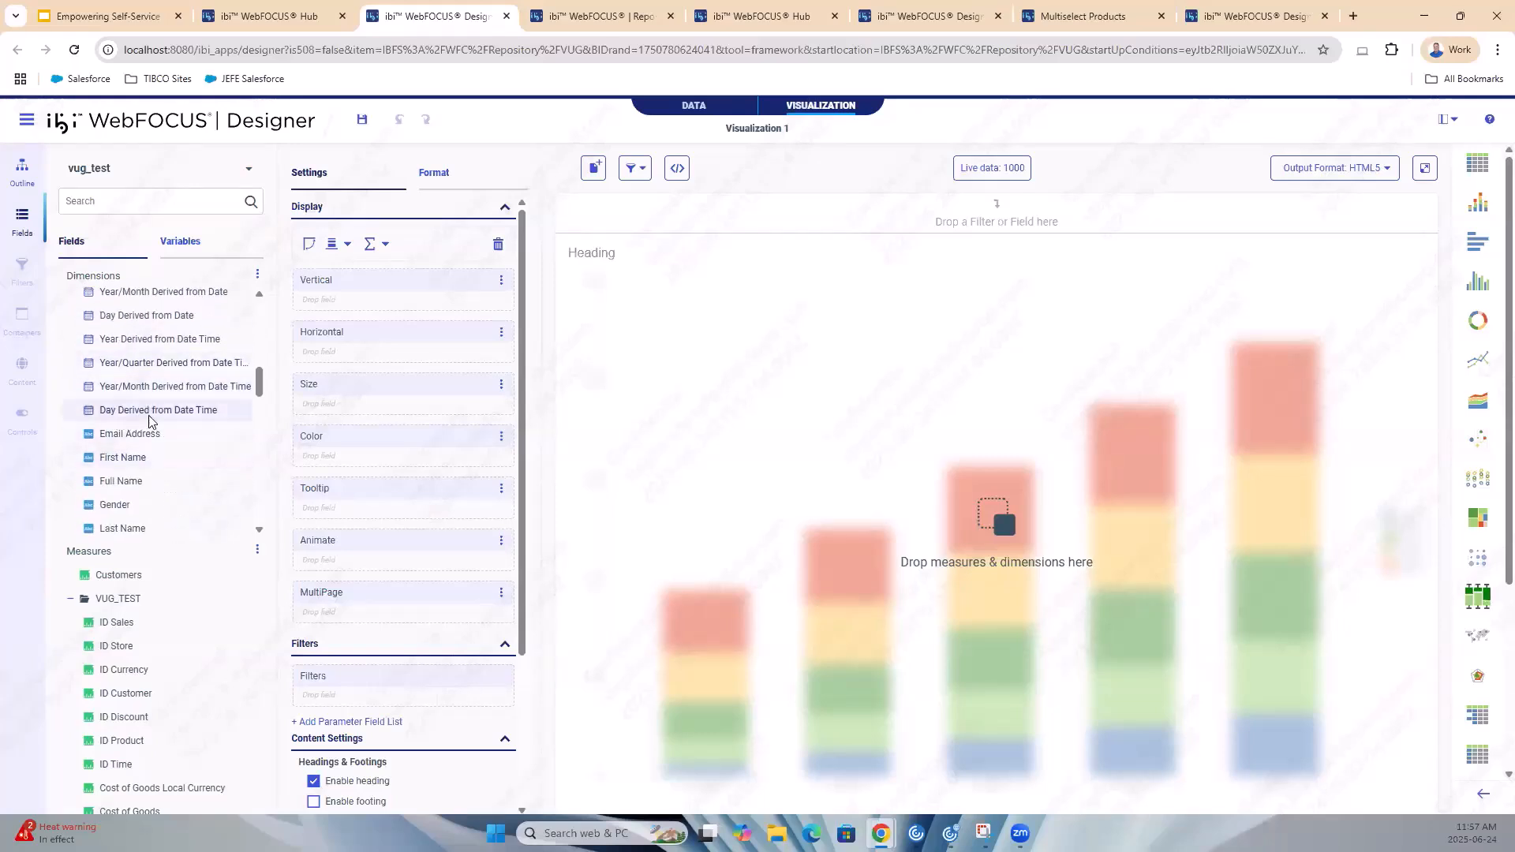
scroll(174, 418, down, 5)
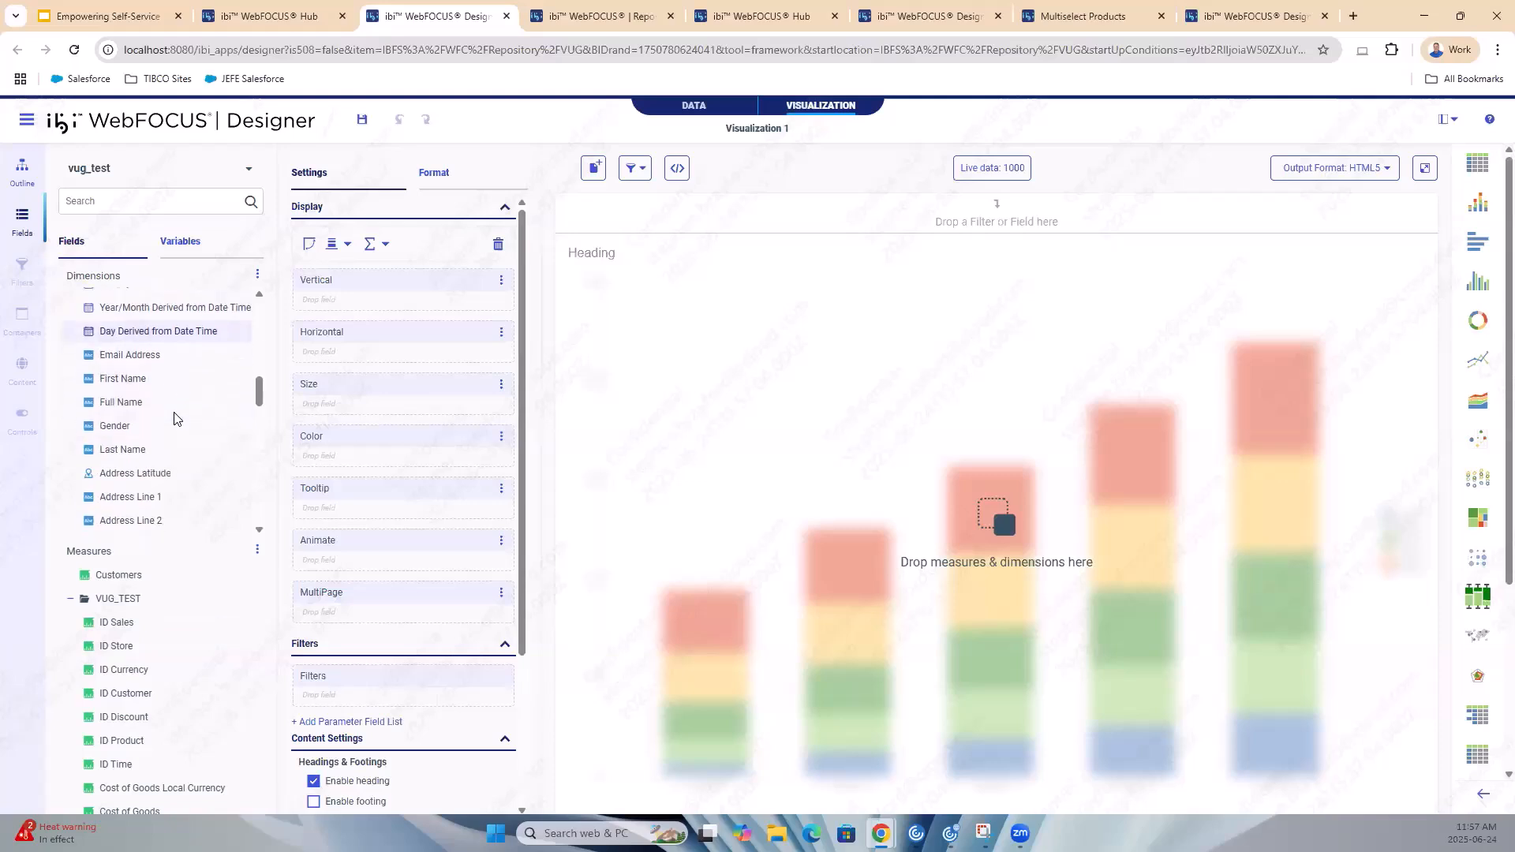
scroll(174, 430, up, 5)
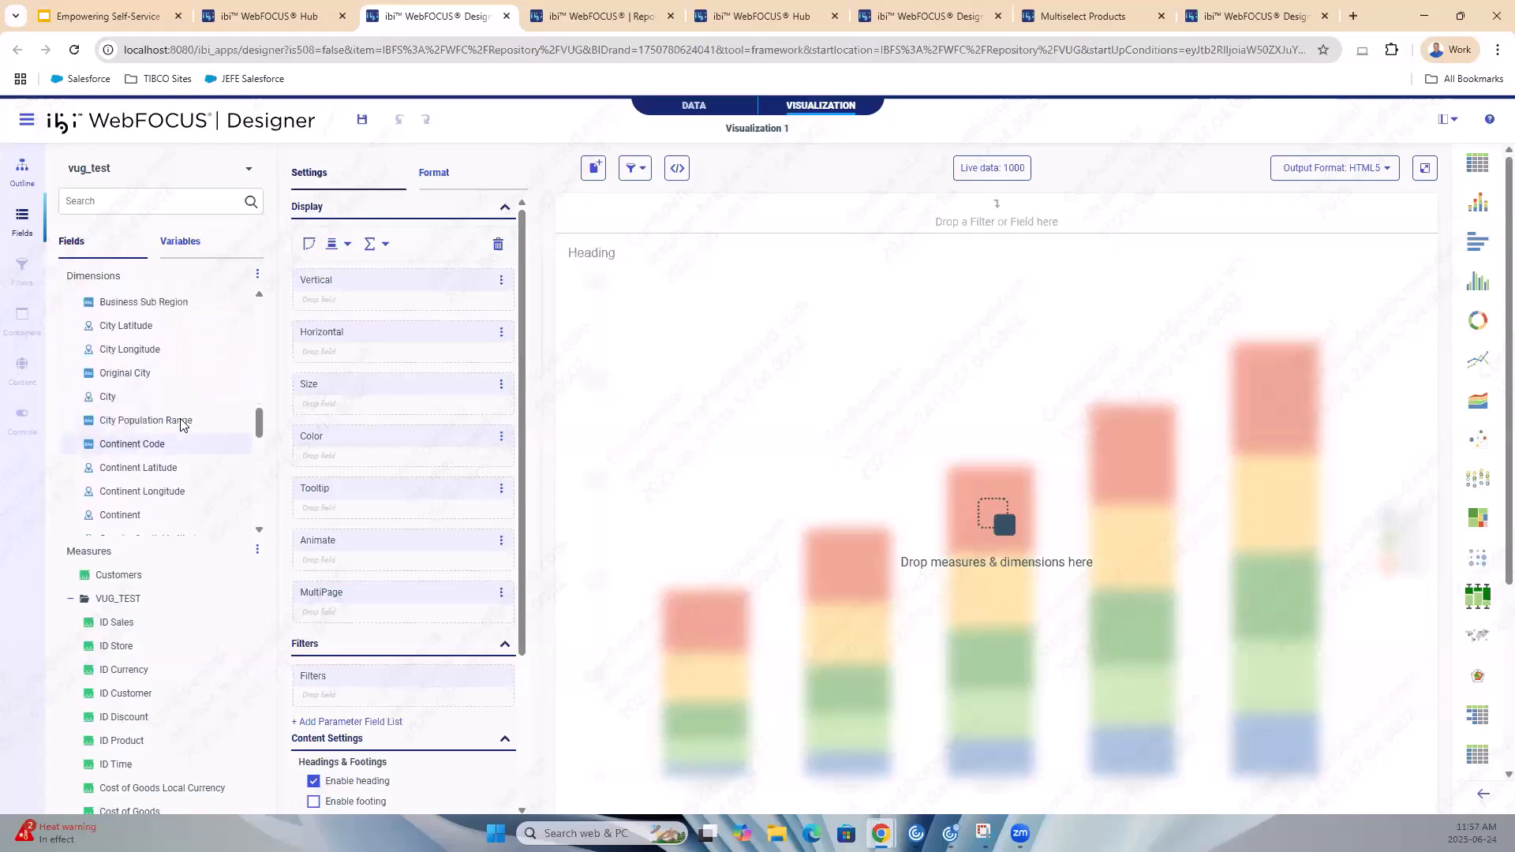
click(170, 193)
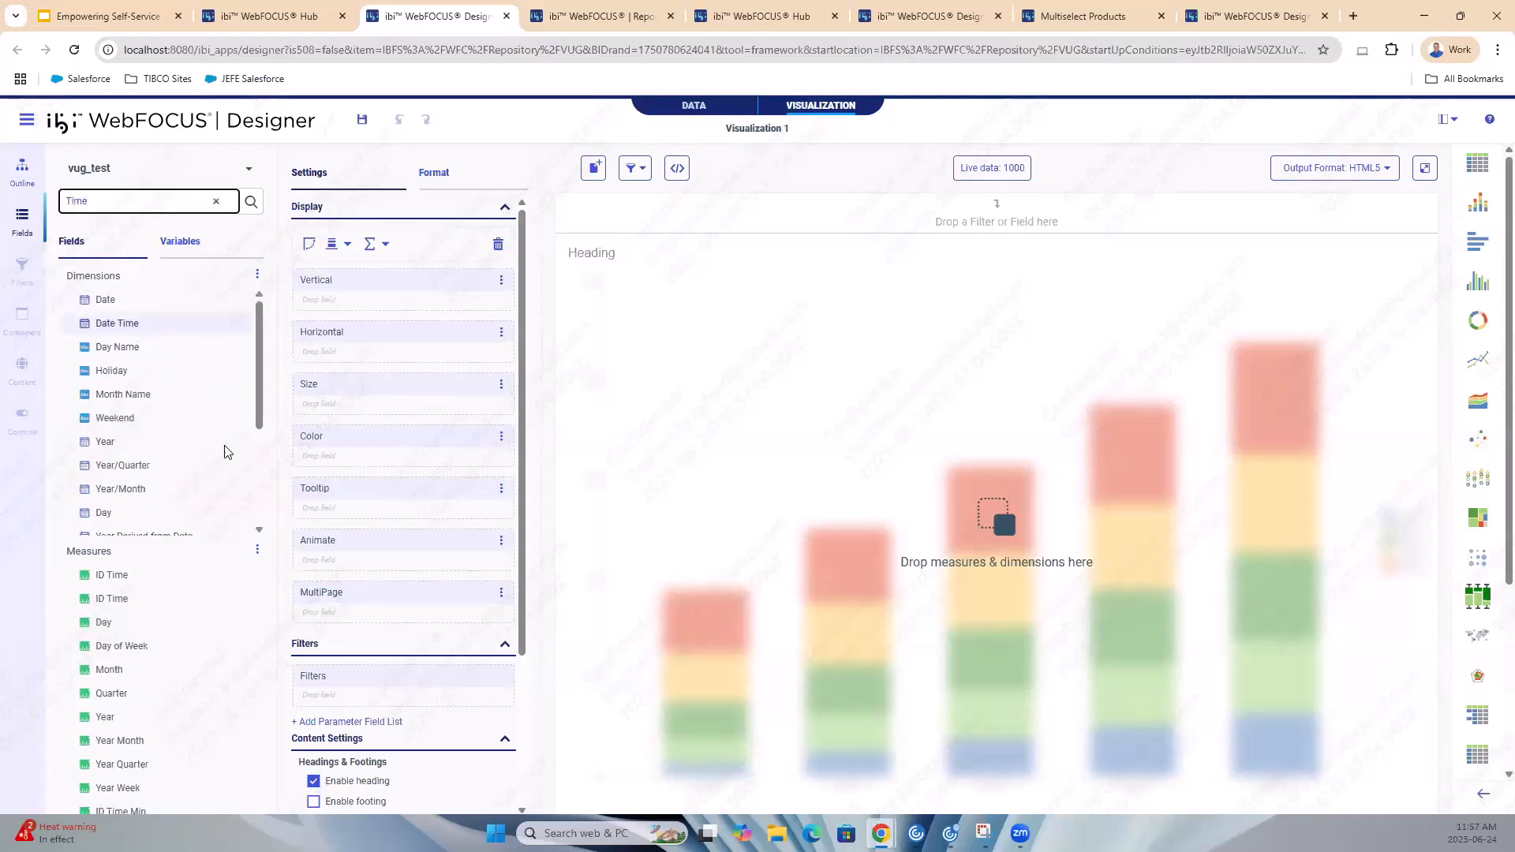
scroll(185, 418, down, 2)
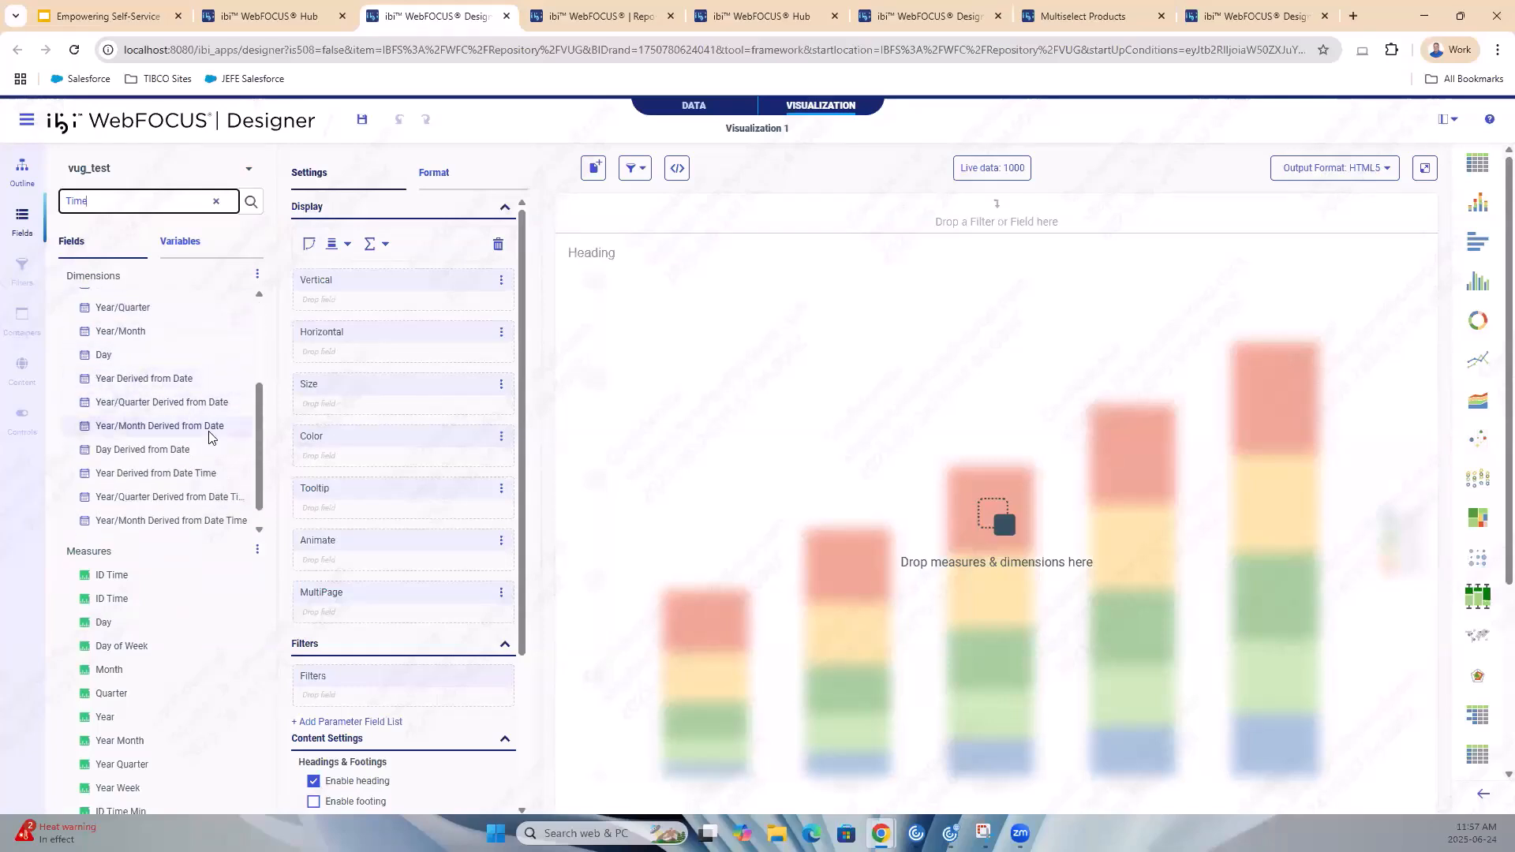
scroll(209, 440, down, 1)
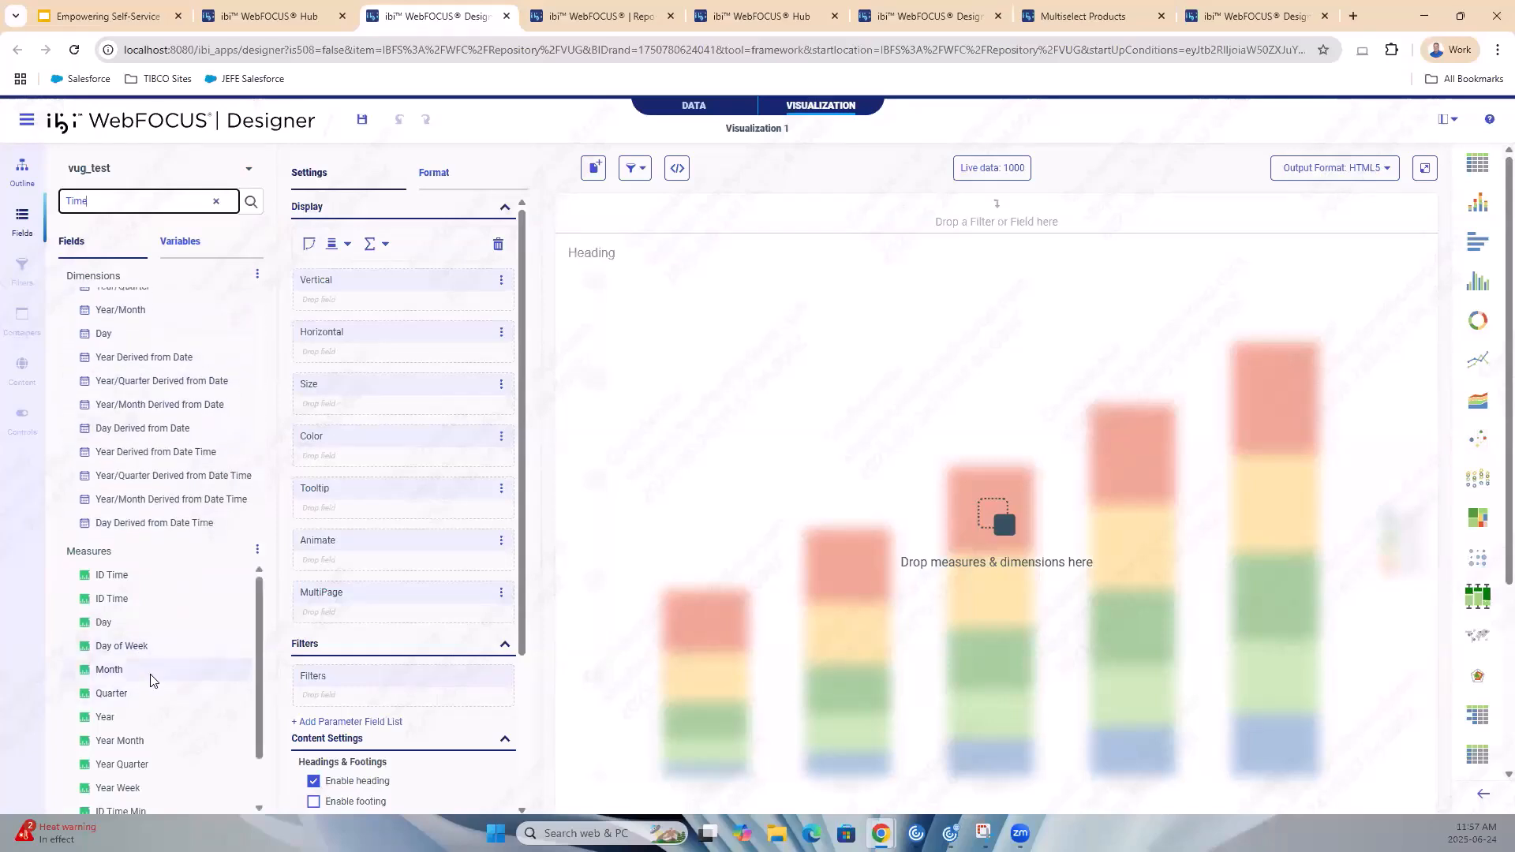
scroll(176, 414, up, 3)
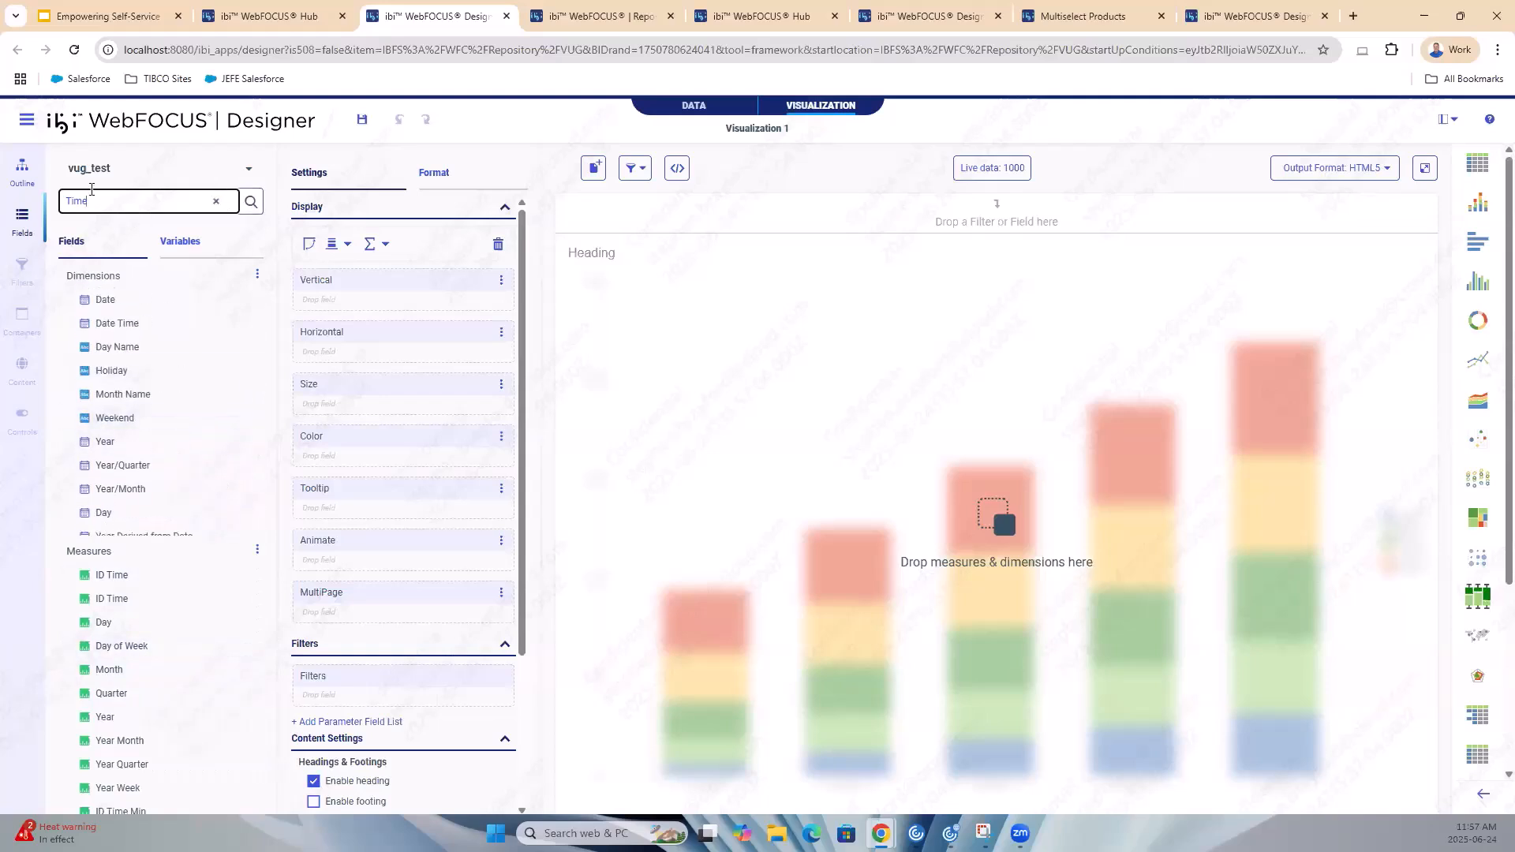
Search the fields for "Product" and add Product Name to the chart's horizontal axis
key(BackSpace)
key(BackSpace)
key(BackSpace)
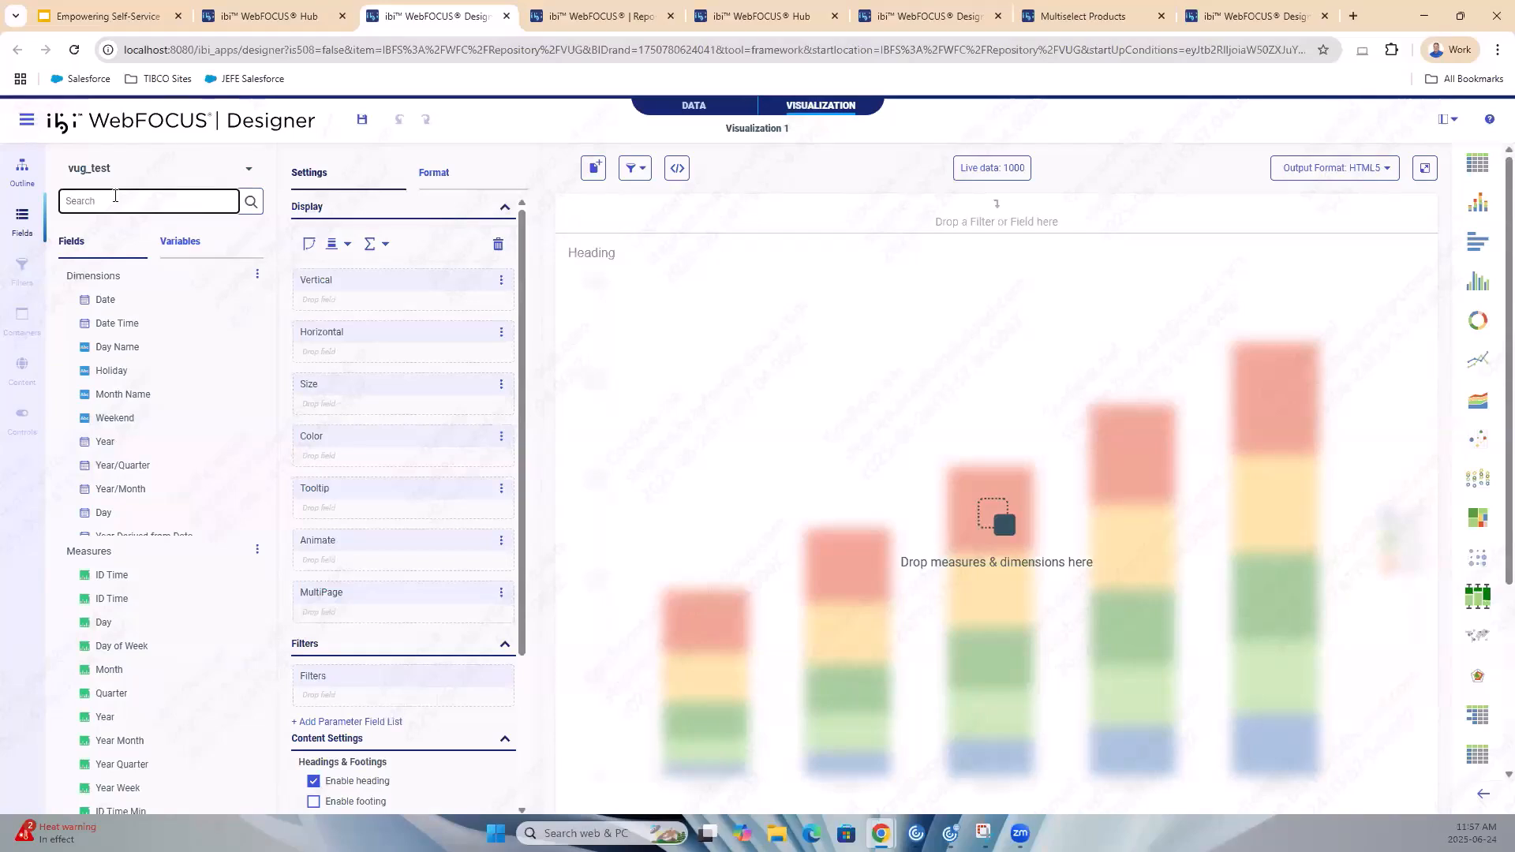
text(Product)
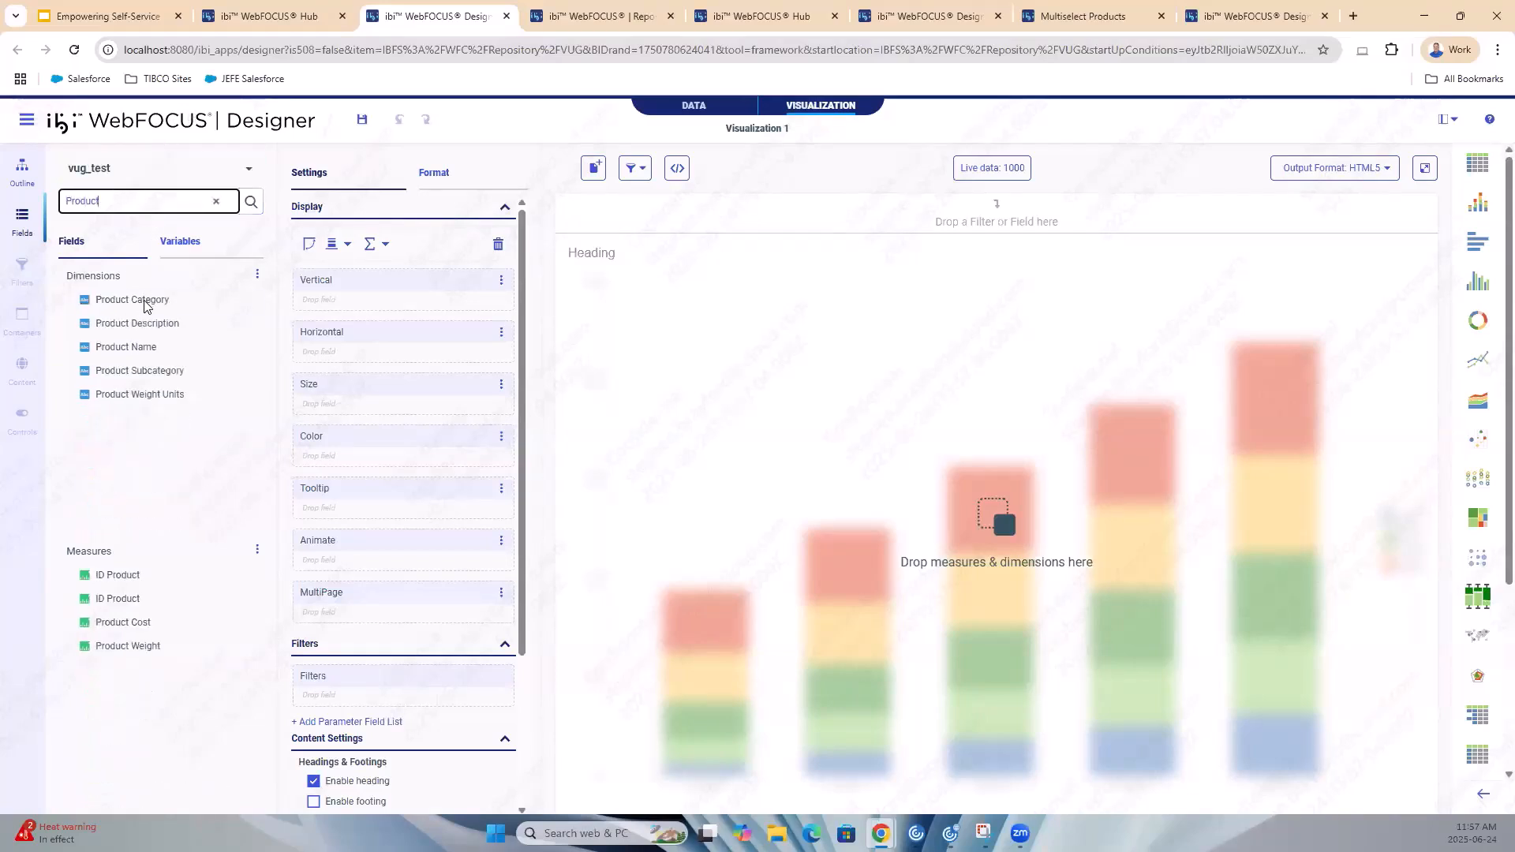
drag(139, 348, 750, 522)
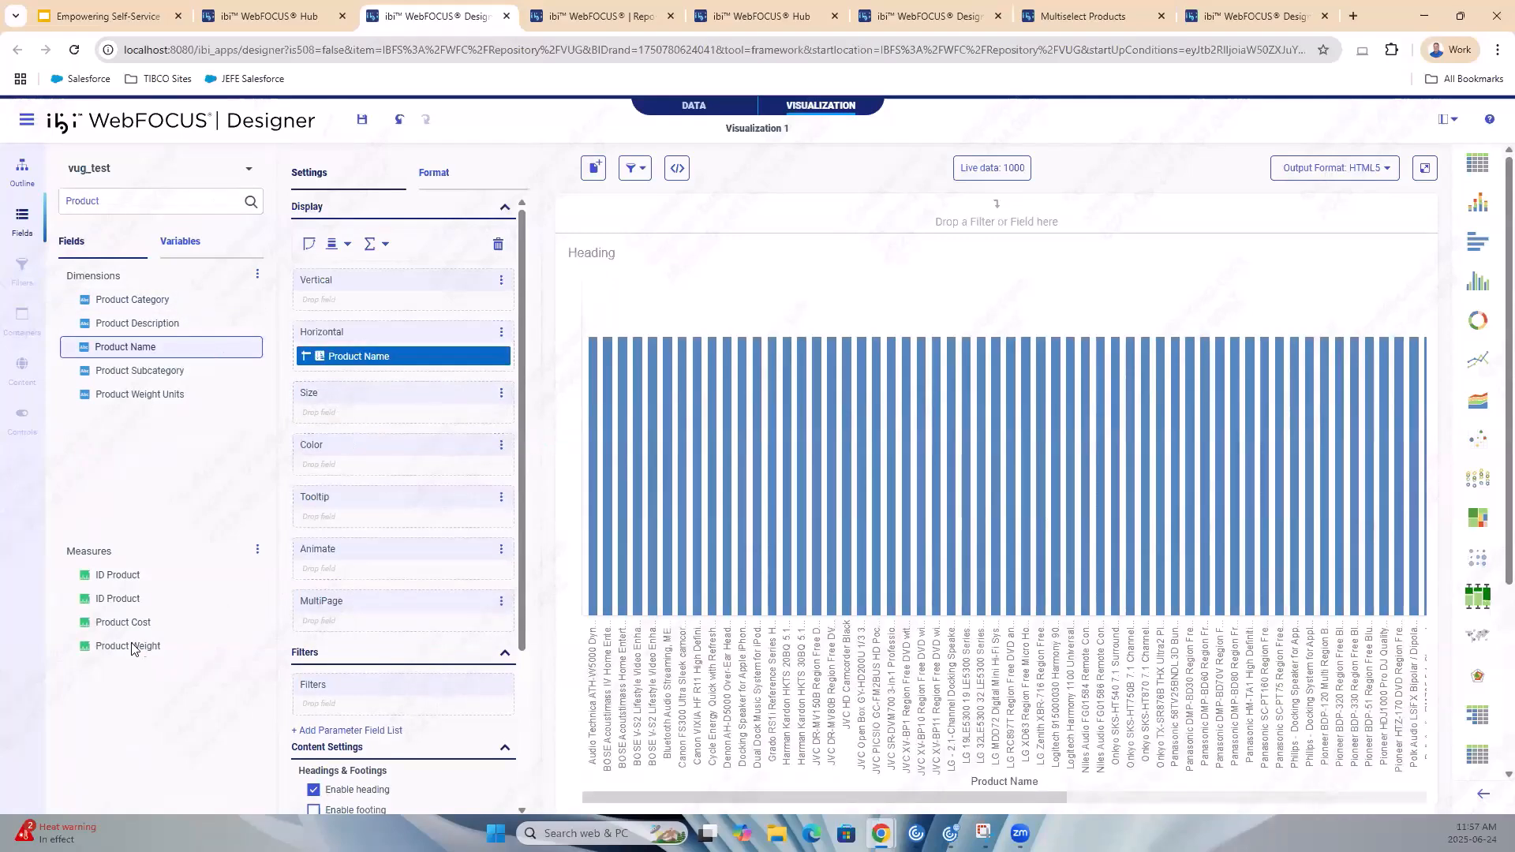
Search the fields for "Revenue" and add the Revenue measure to the chart's vertical axis
click(125, 202)
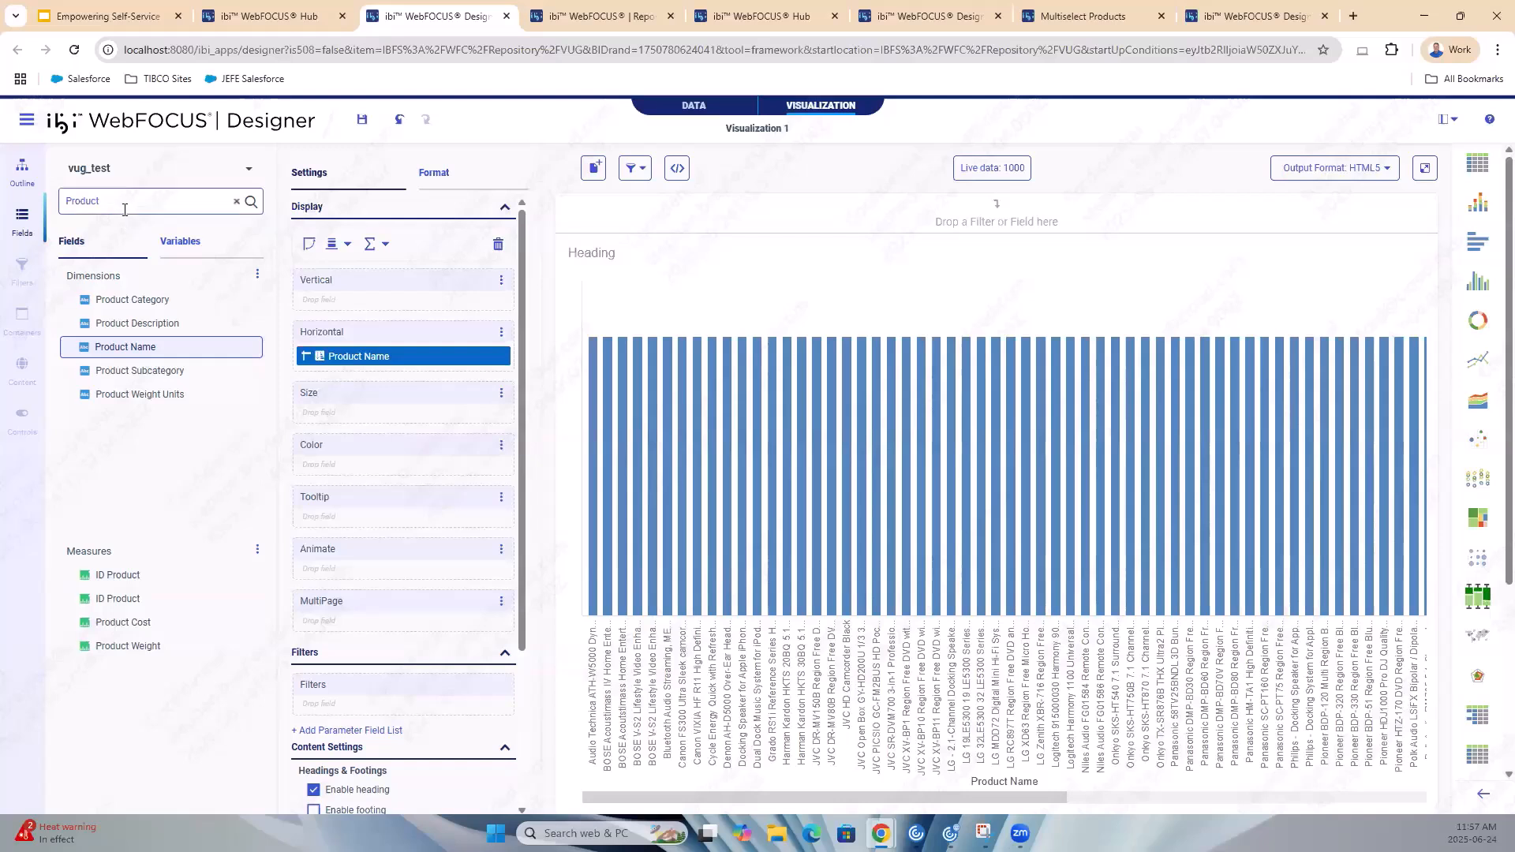
key(BackSpace)
key(BackSpace)
key(BackSpace)
key(BackSpace)
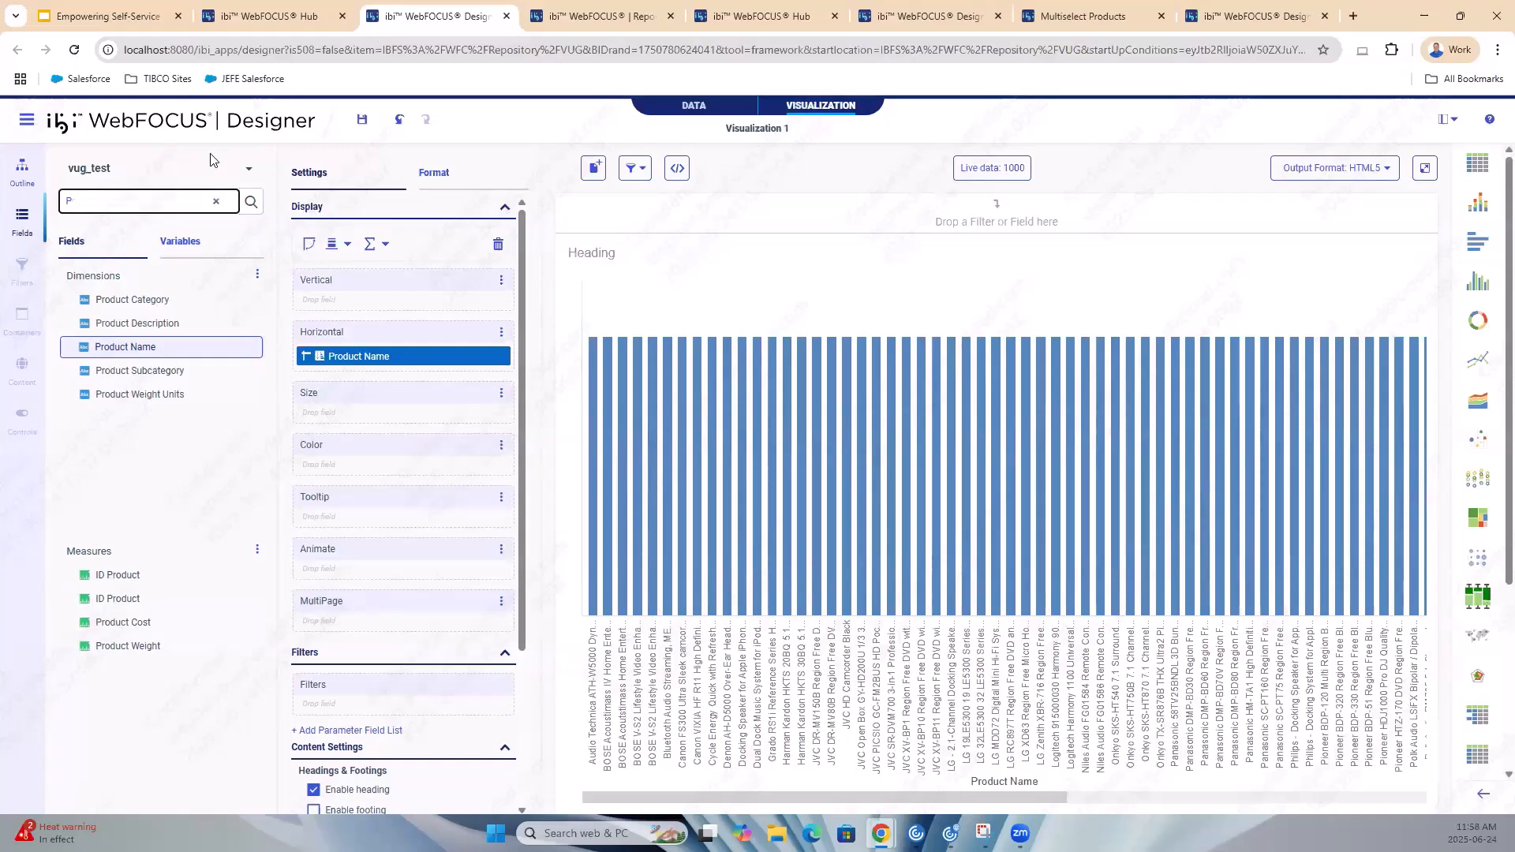
text(Revenue)
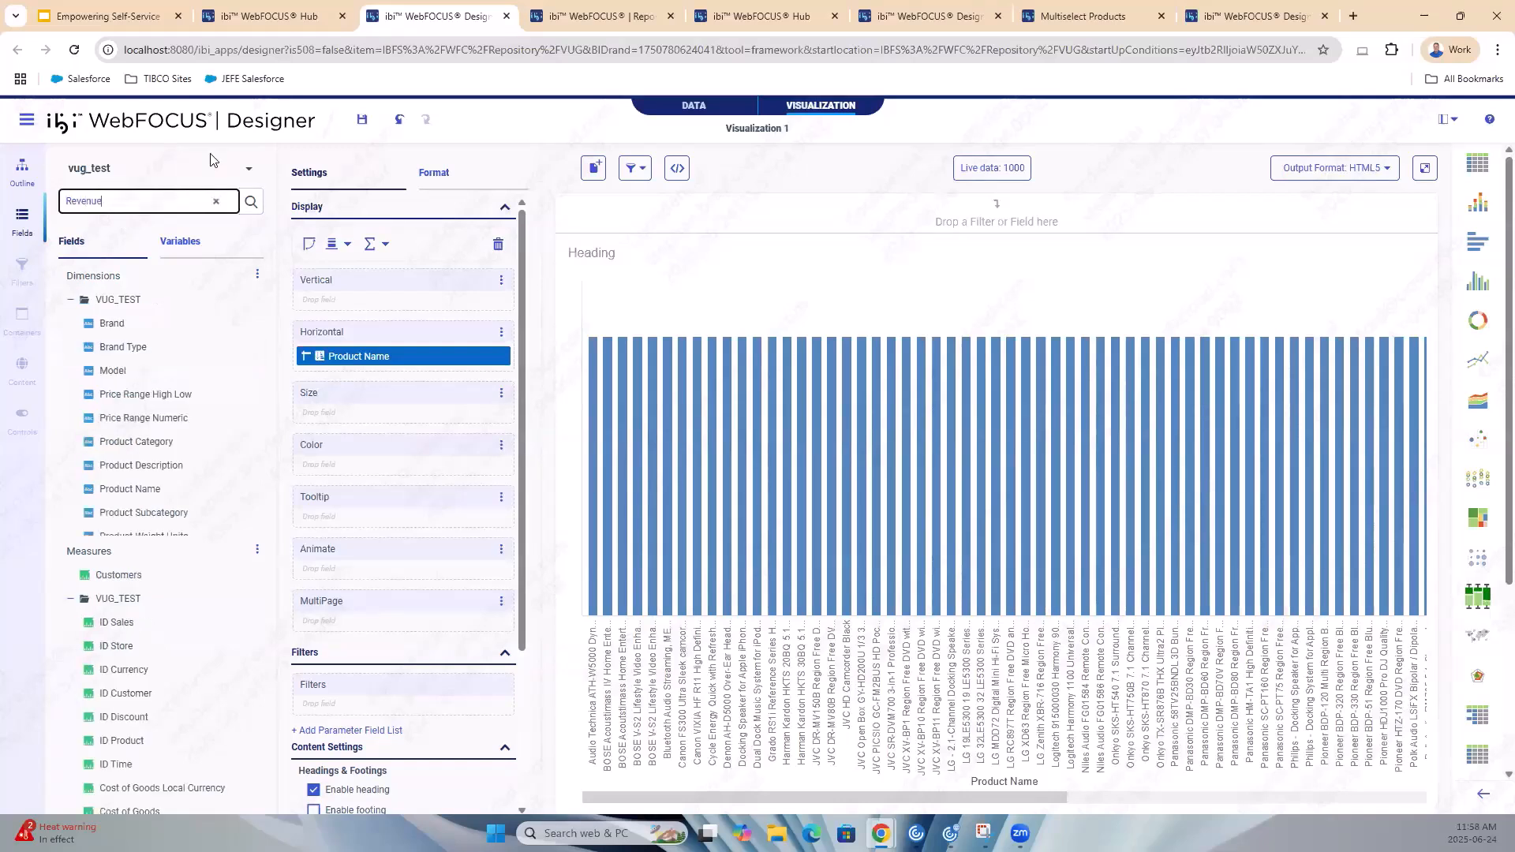
drag(114, 599, 819, 313)
Search the fields for "Time" and add Date Time as a filter above the chart
double_click(128, 201)
text(Time)
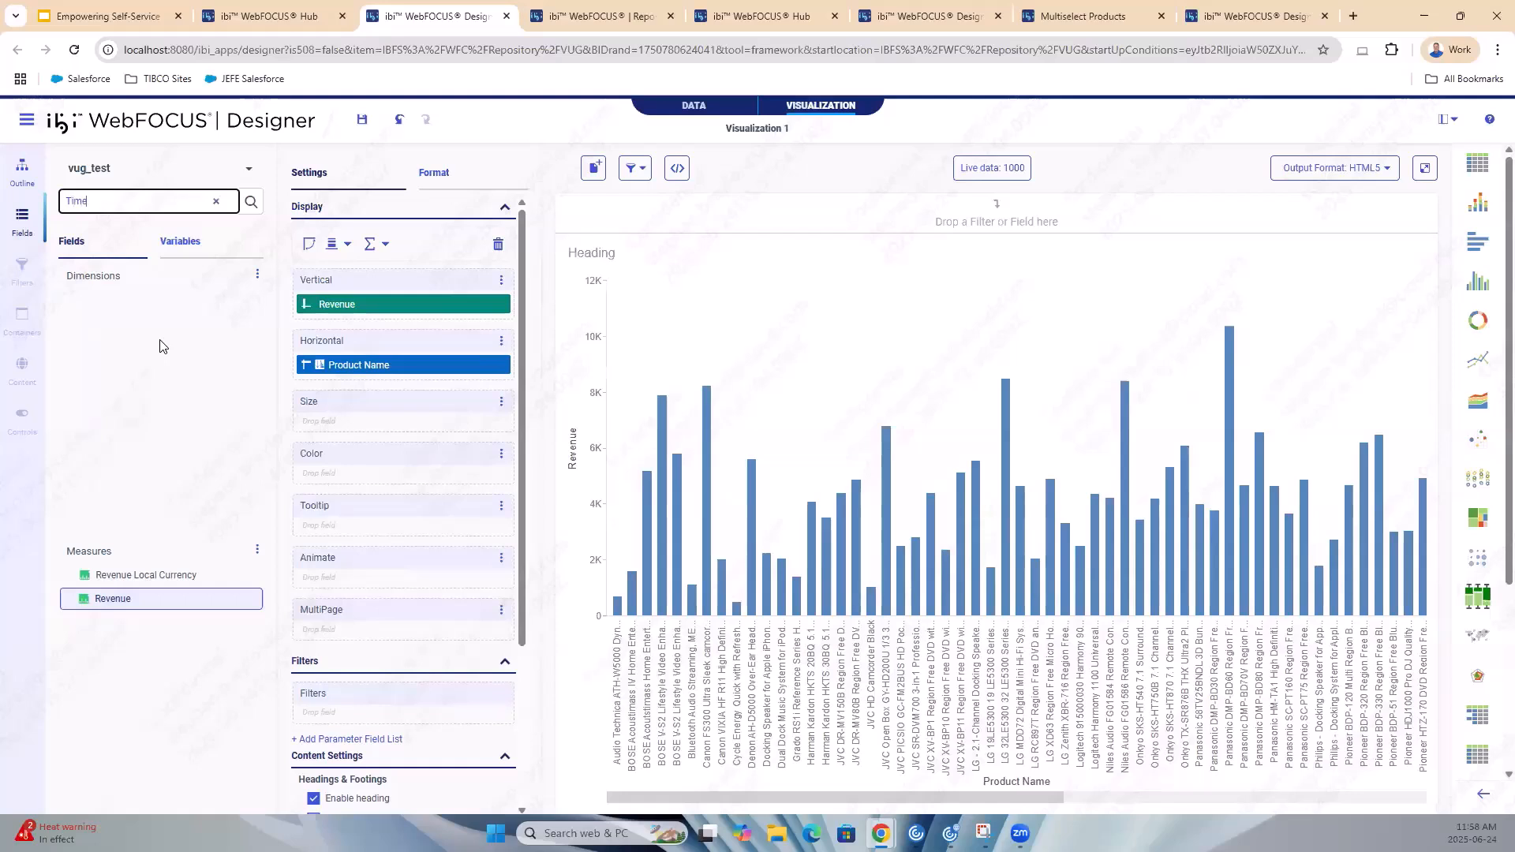
drag(129, 330, 631, 237)
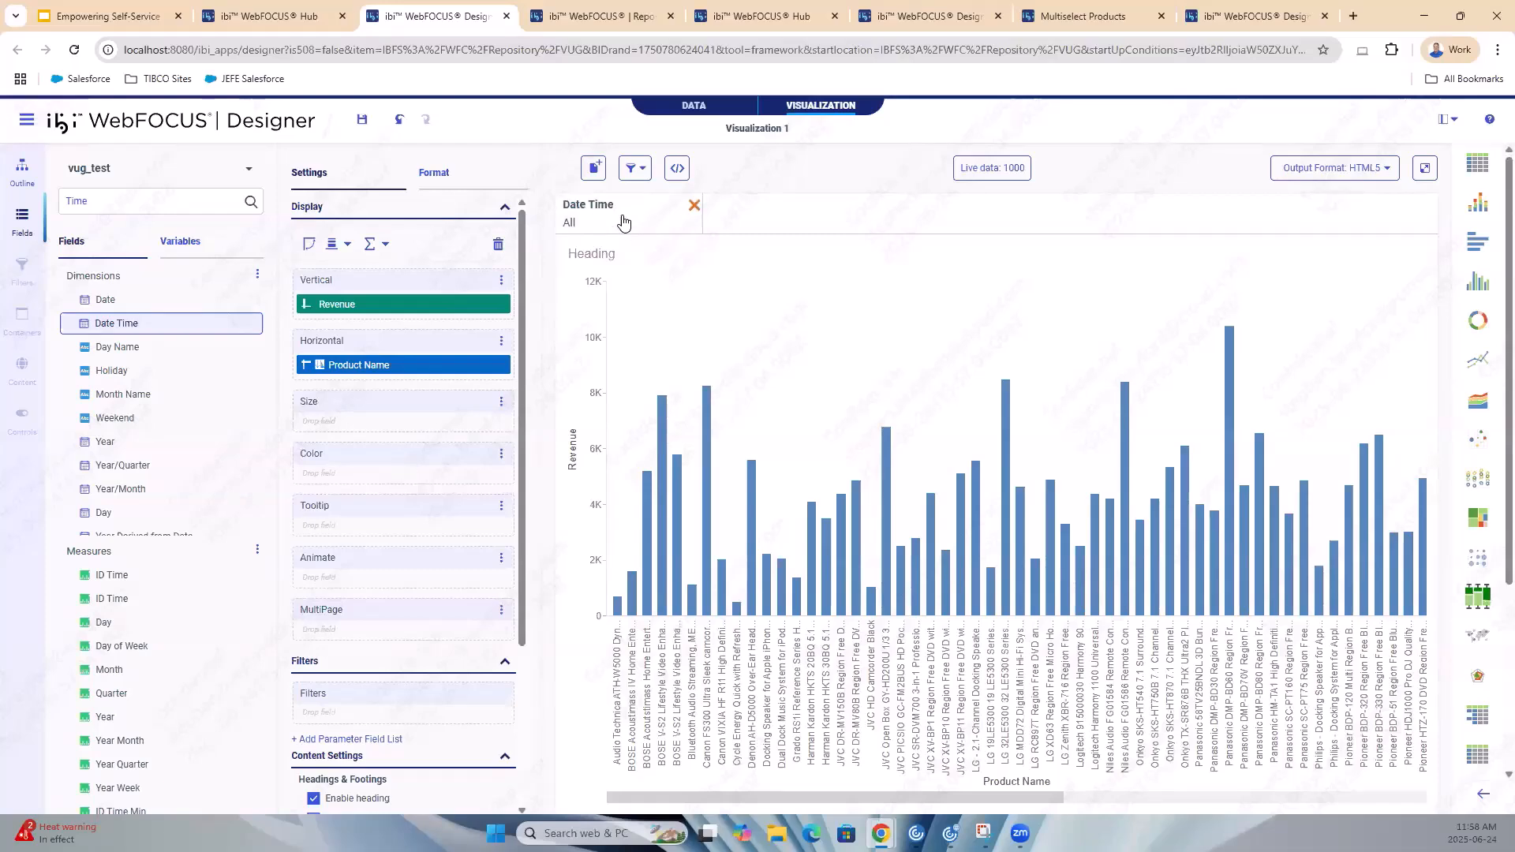
Open the Date Time filter and examine its country-based time zone choices, leaving no time zone applied
click(628, 221)
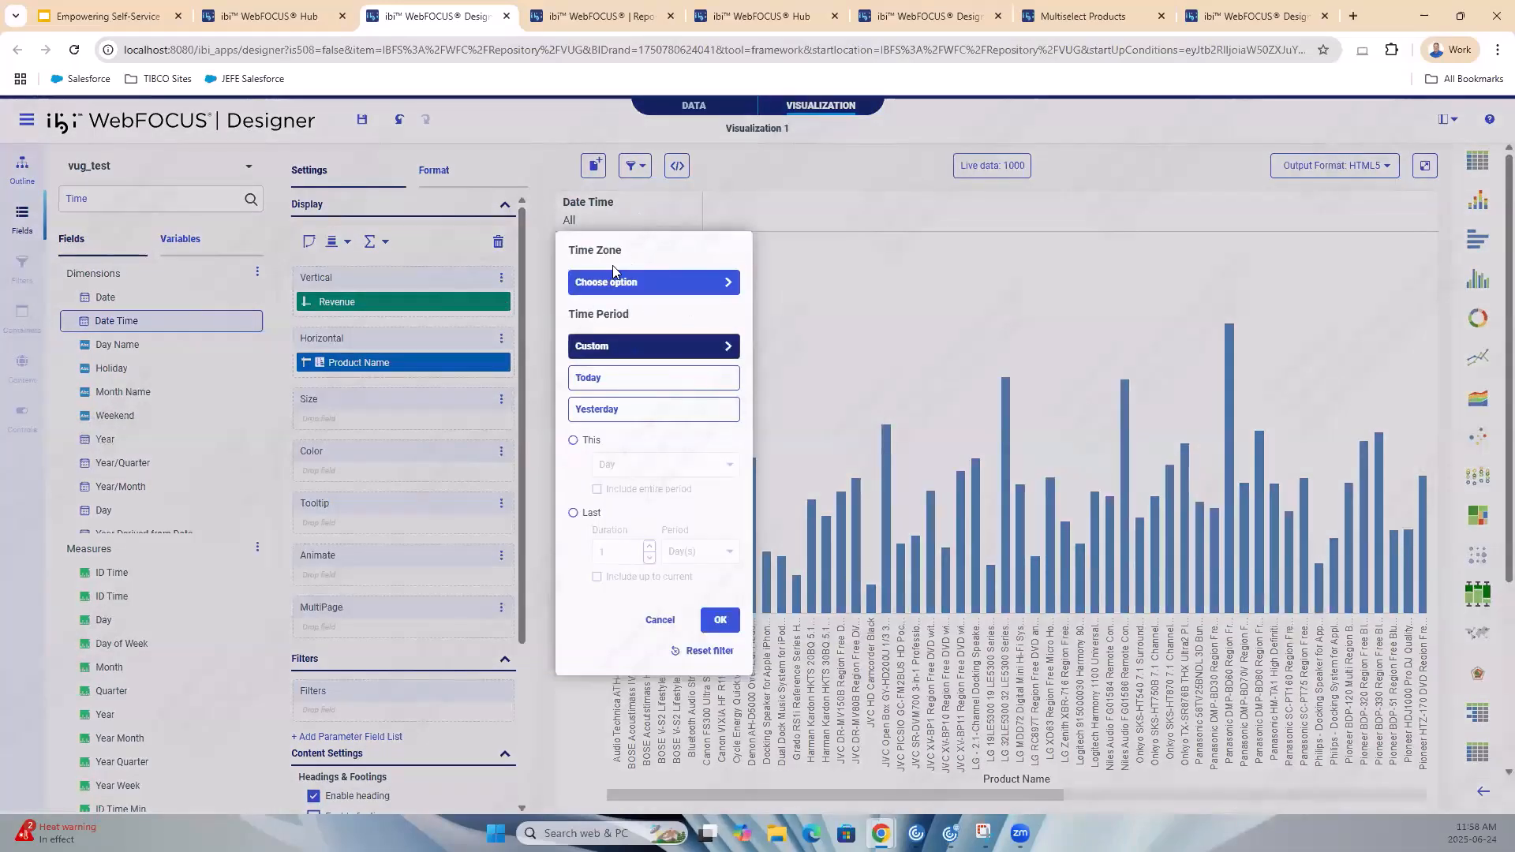
click(651, 283)
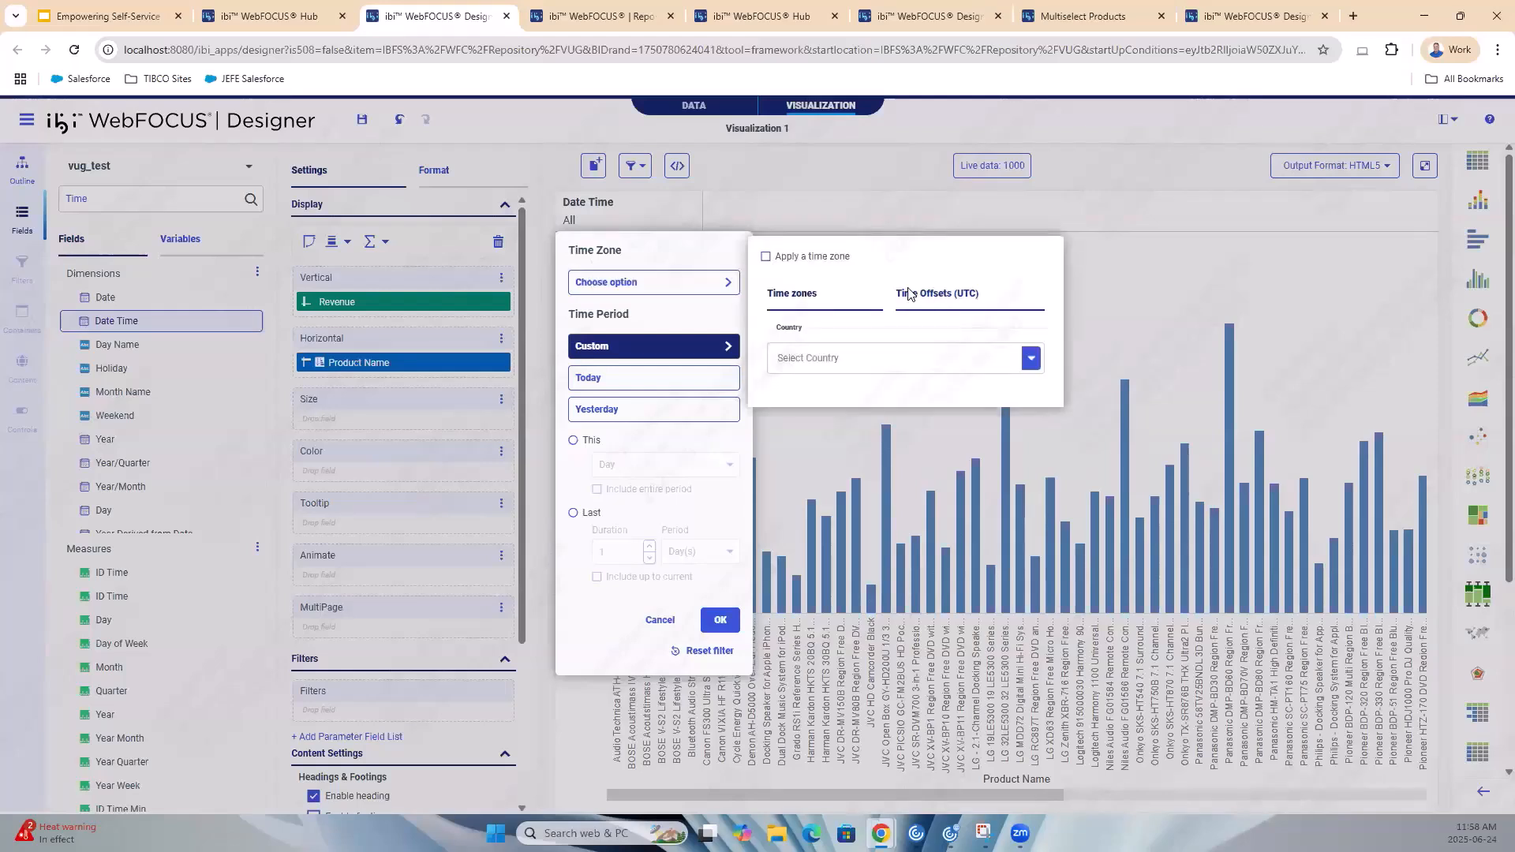
click(766, 257)
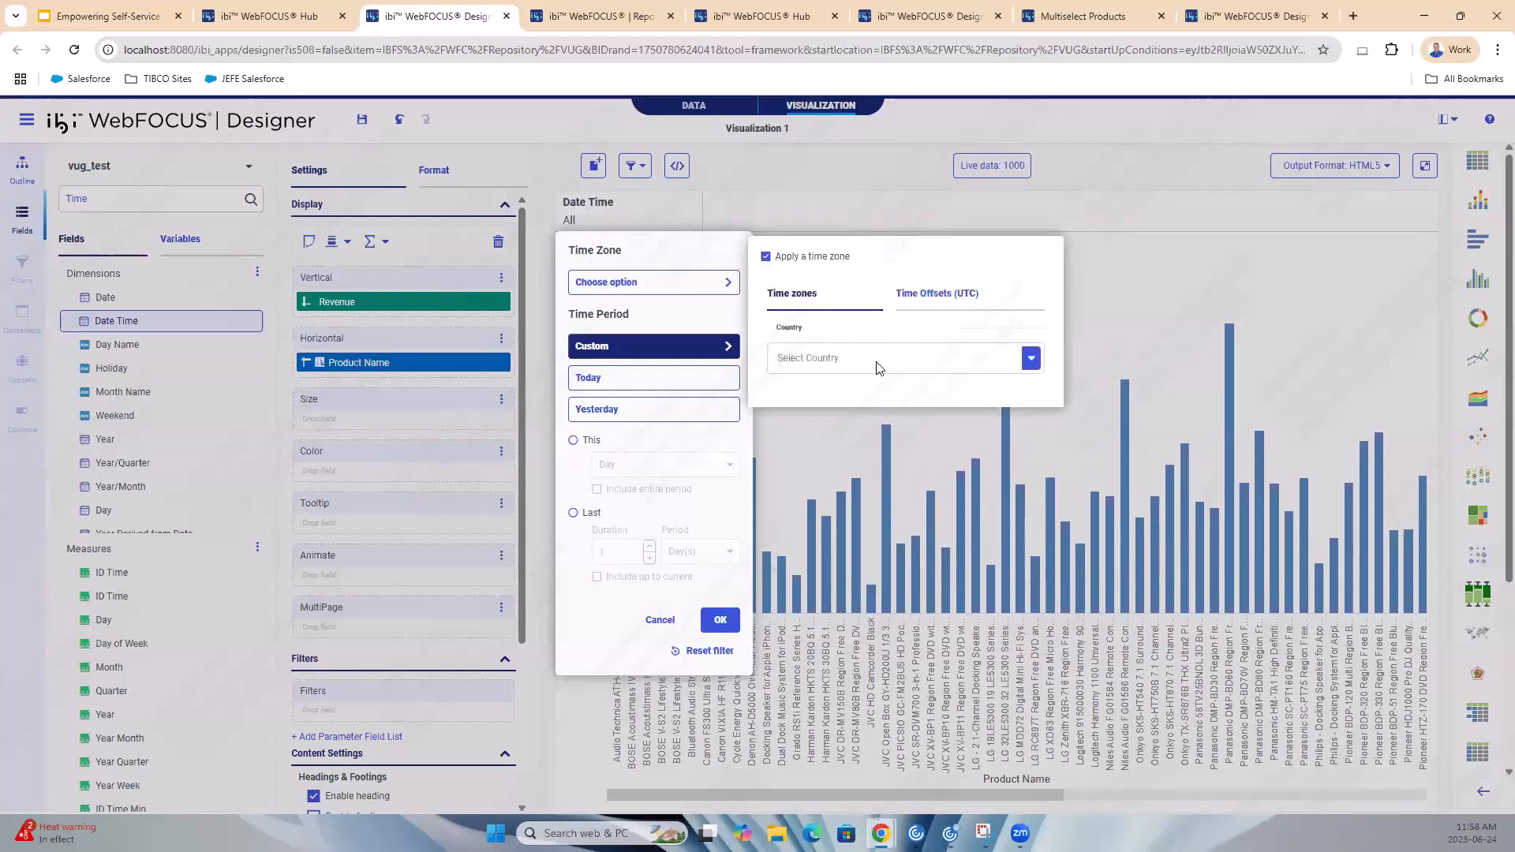
click(1017, 365)
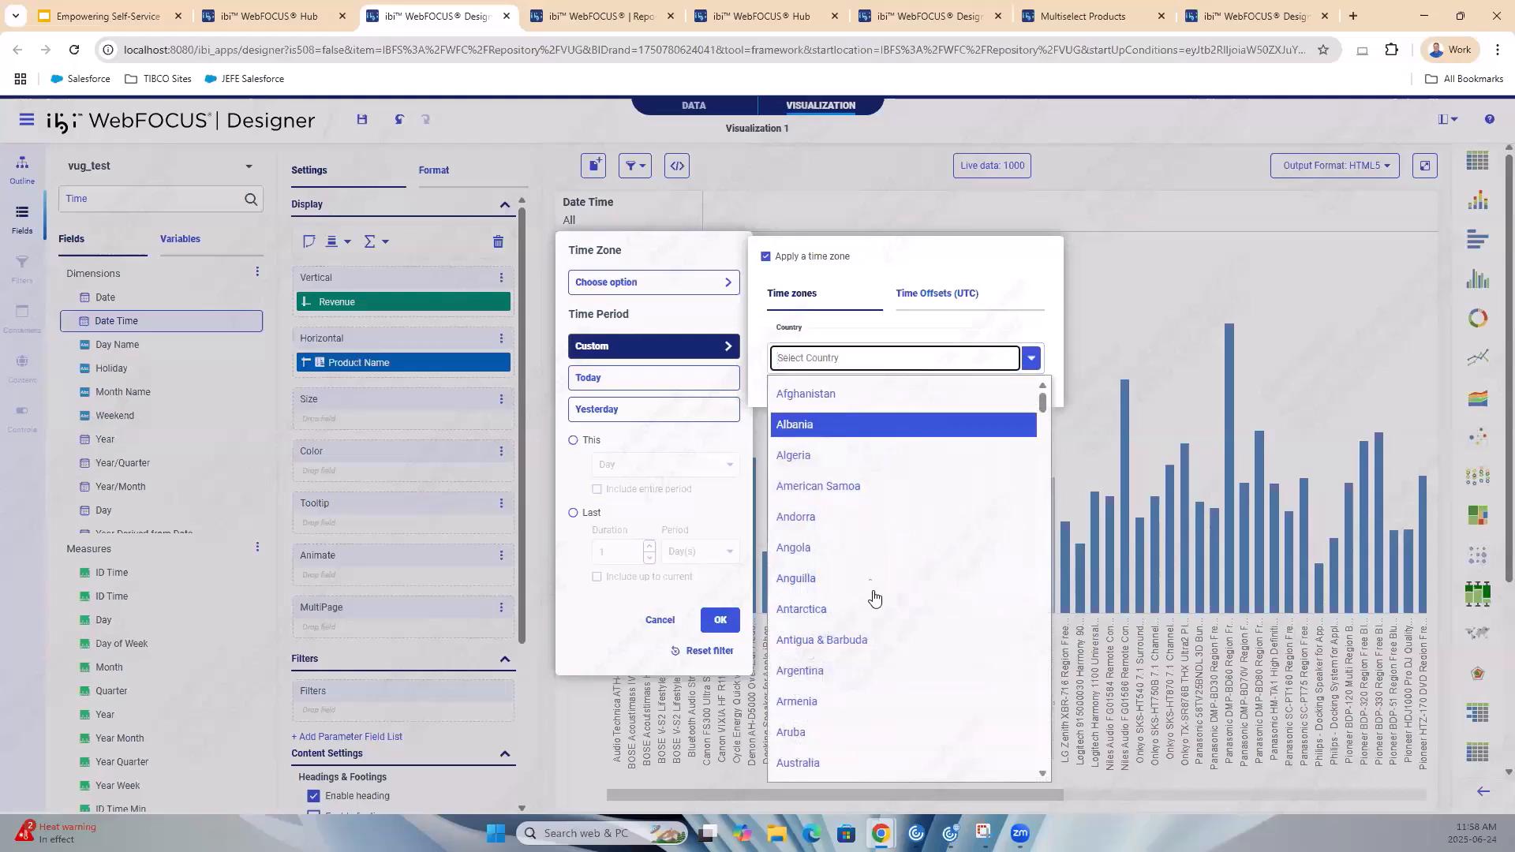
click(929, 268)
click(770, 257)
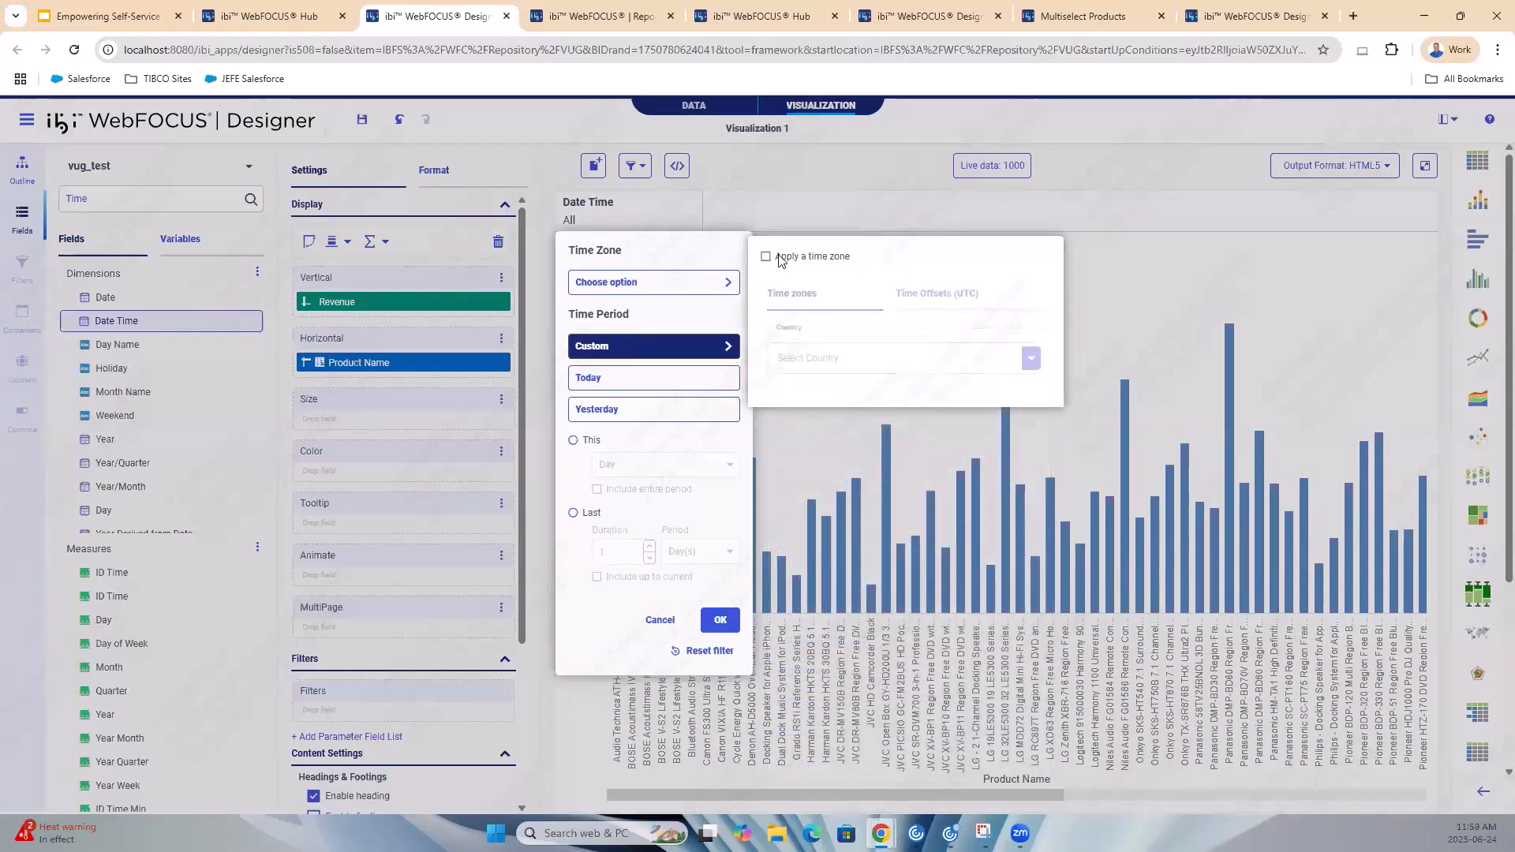
Examine the Date Time filter's UTC time offsets and its custom period calendar with time range, and cancel the filter dialog
click(790, 259)
click(947, 294)
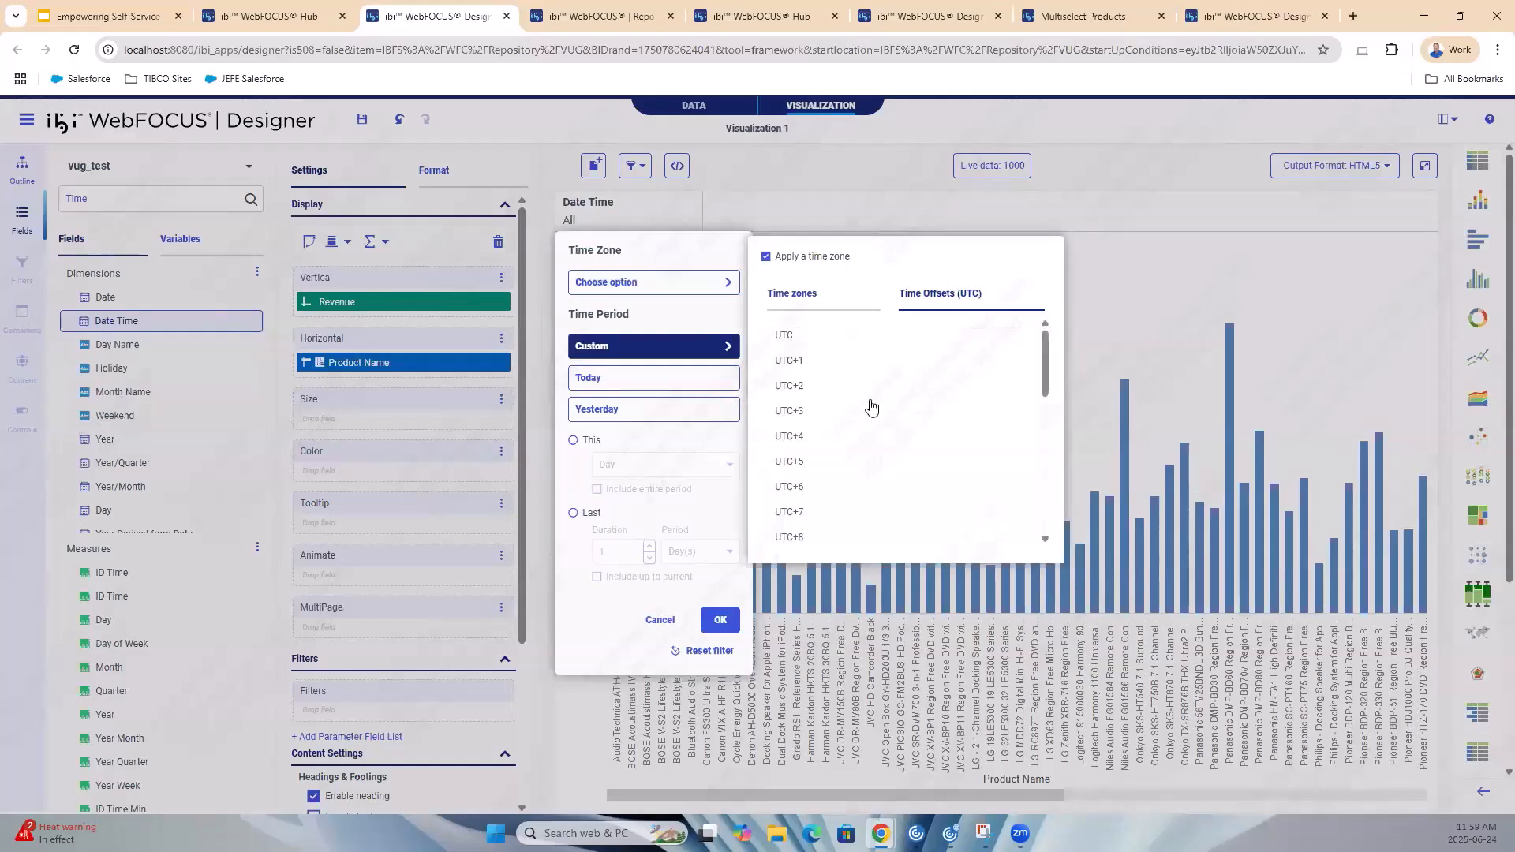
scroll(872, 395, down, 8)
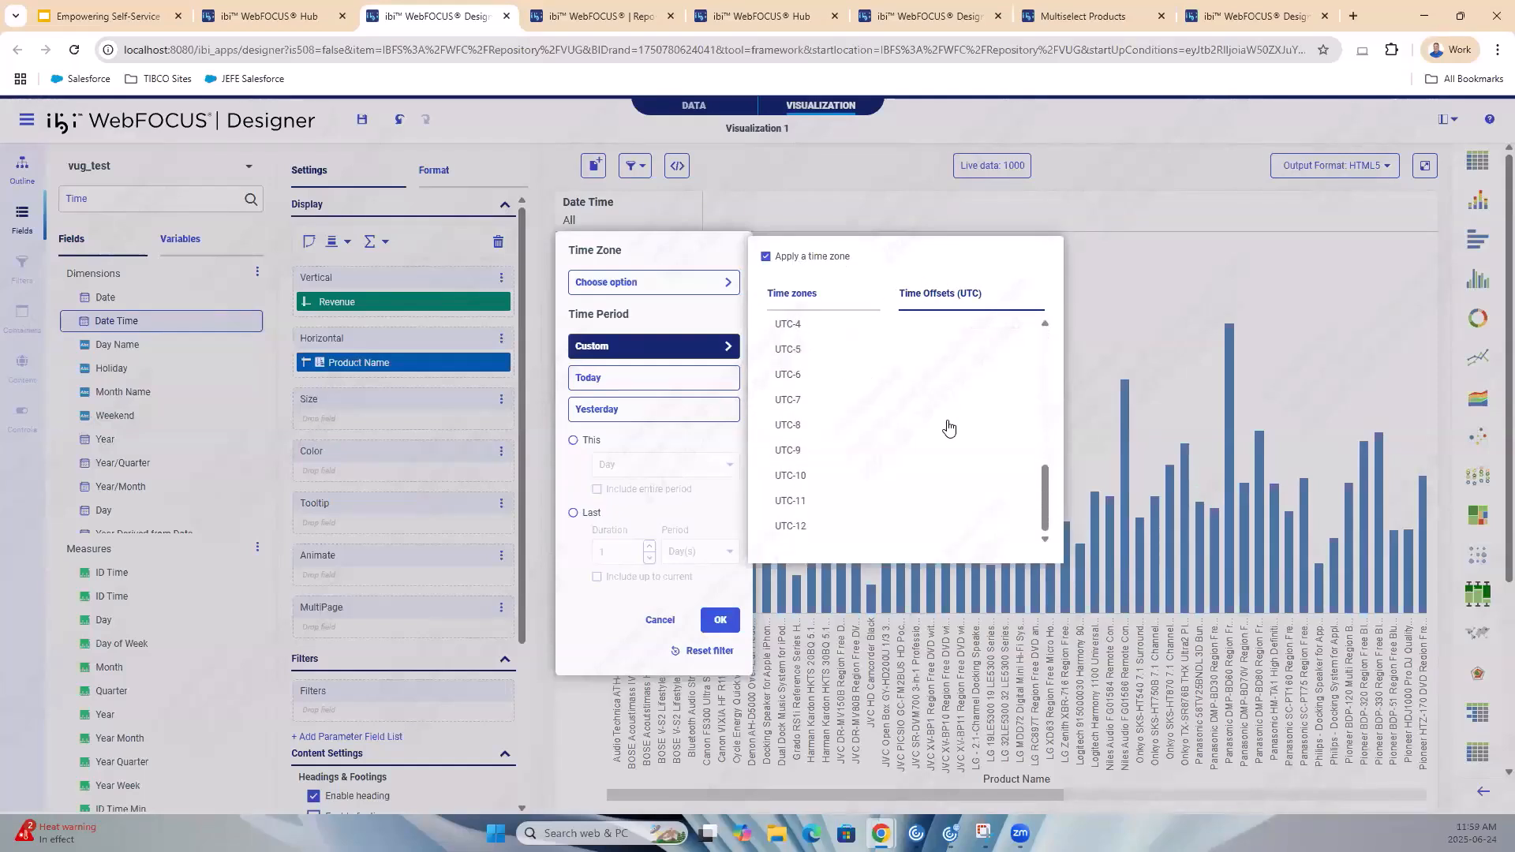
scroll(950, 423, up, 10)
click(768, 257)
click(681, 258)
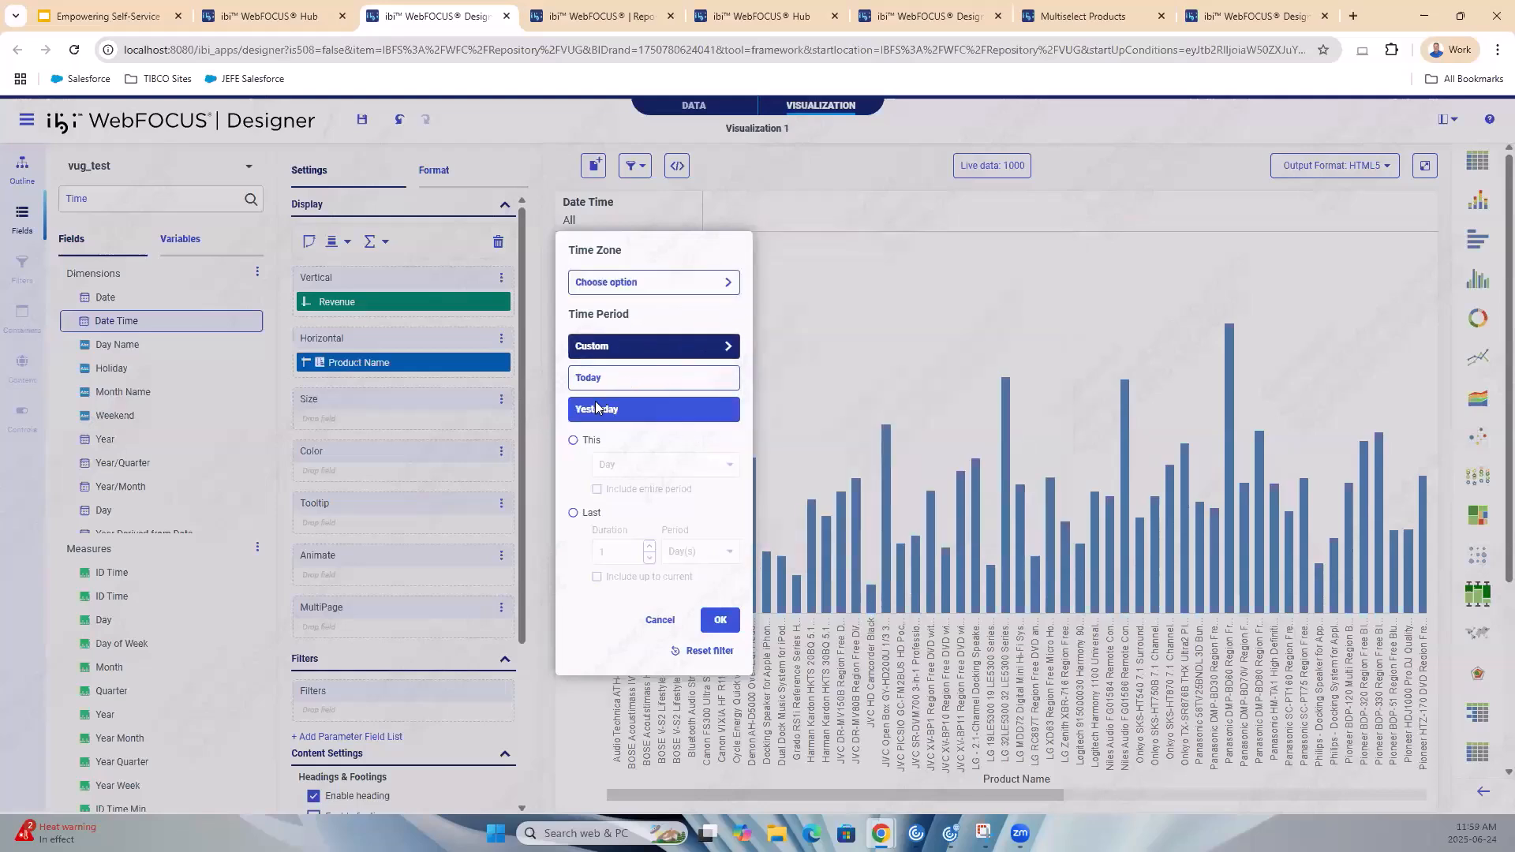
click(698, 351)
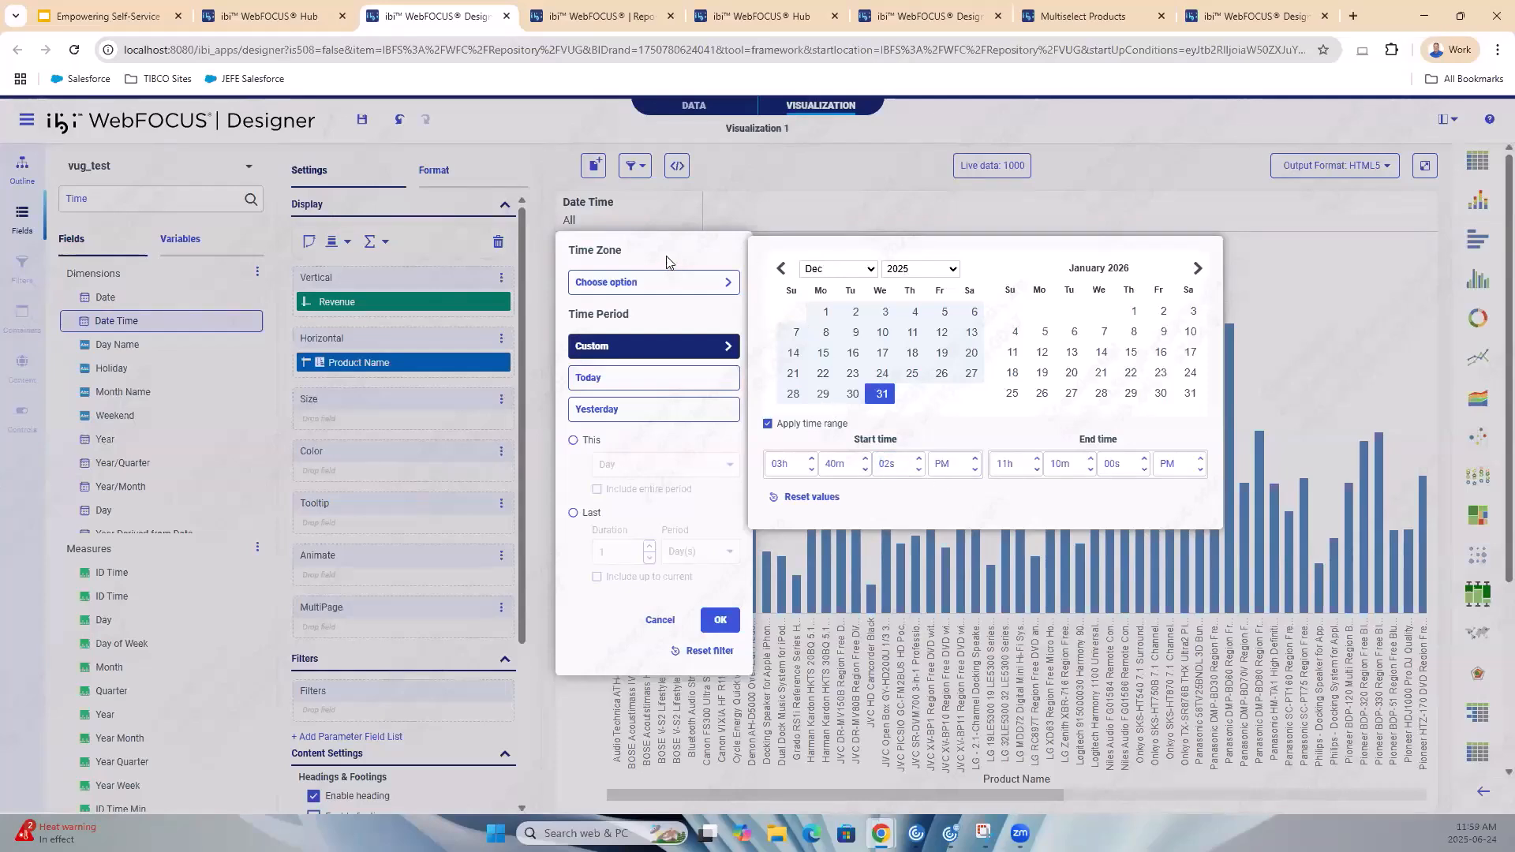
click(671, 623)
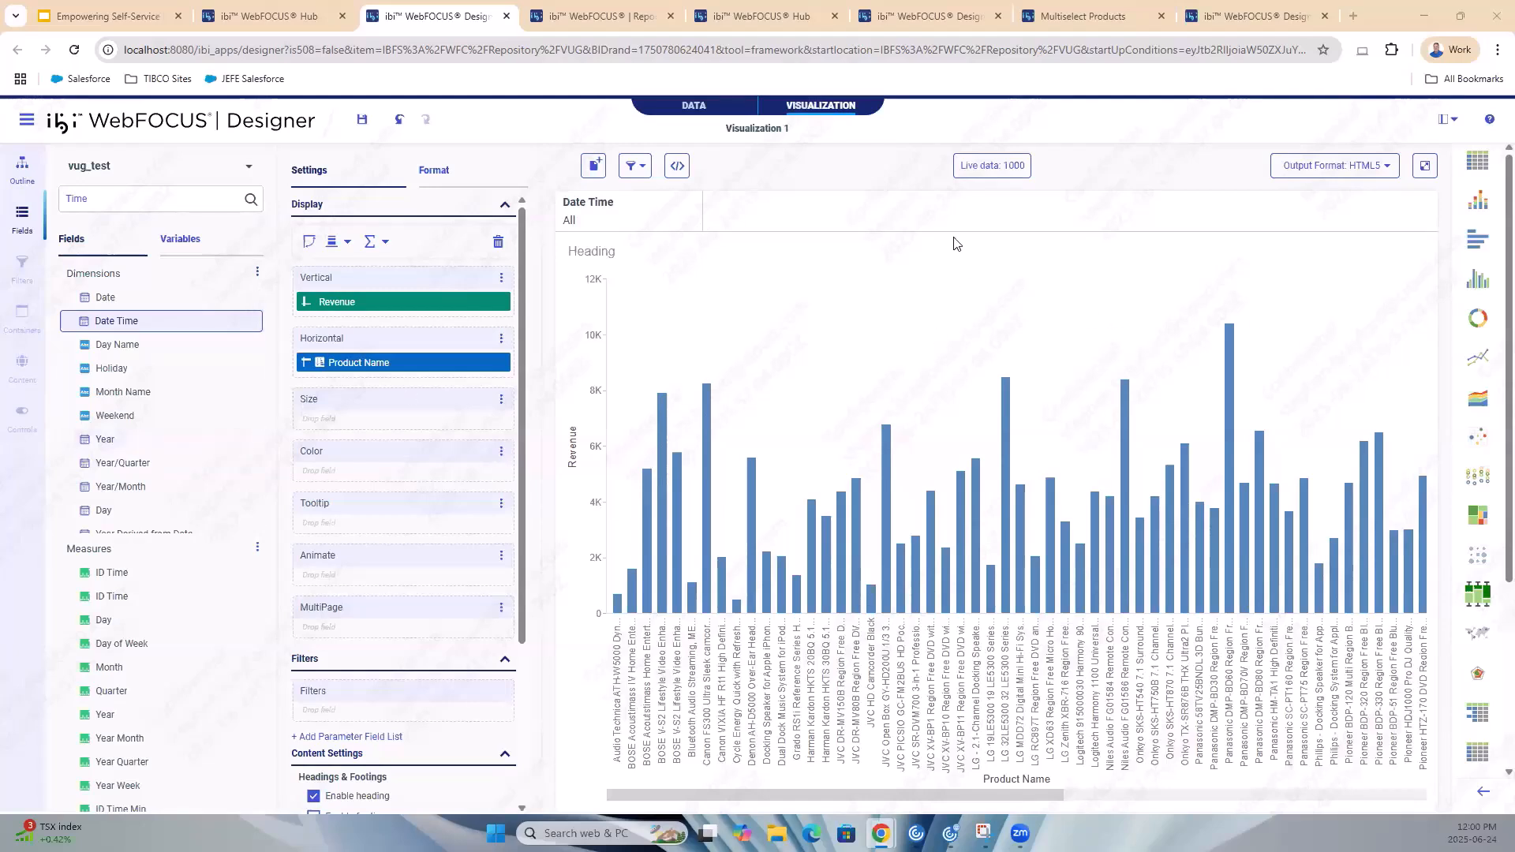
Close the visualization without saving and switch to the other WebFOCUS Hub showing the Filtering folder
click(506, 15)
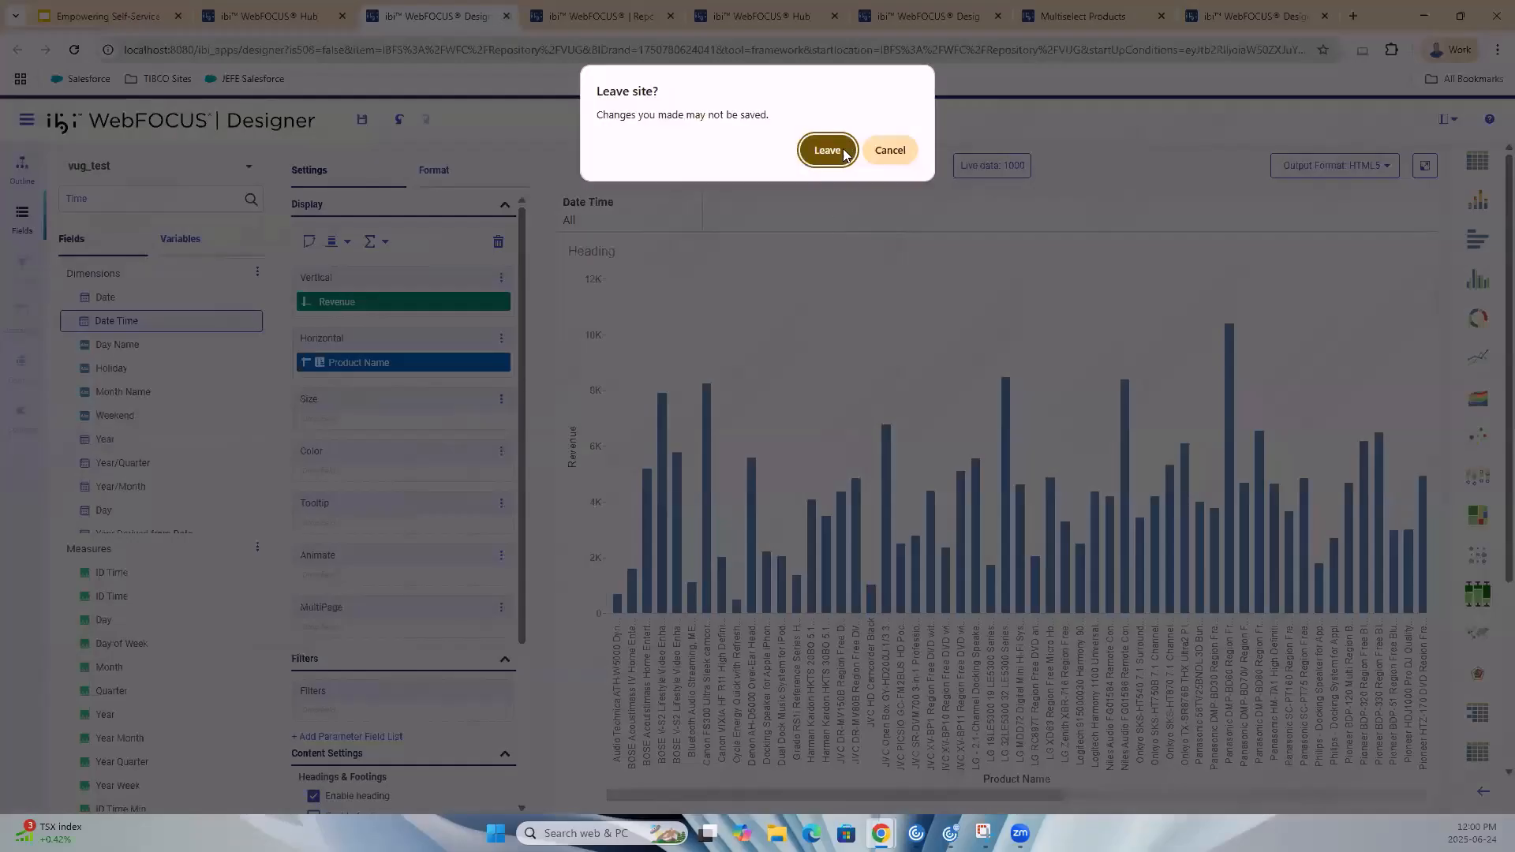
click(828, 150)
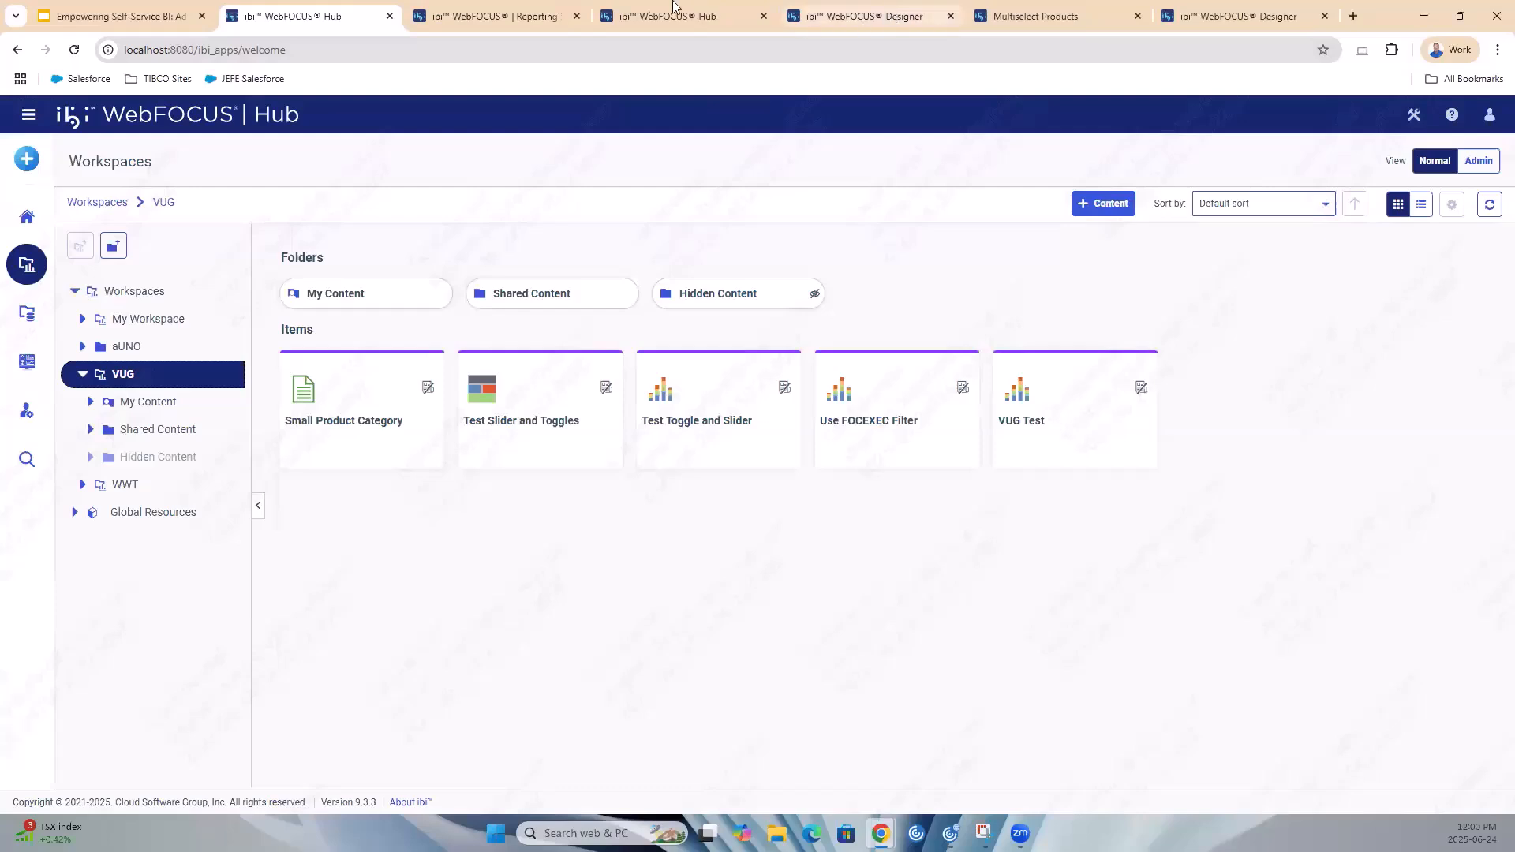
click(670, 10)
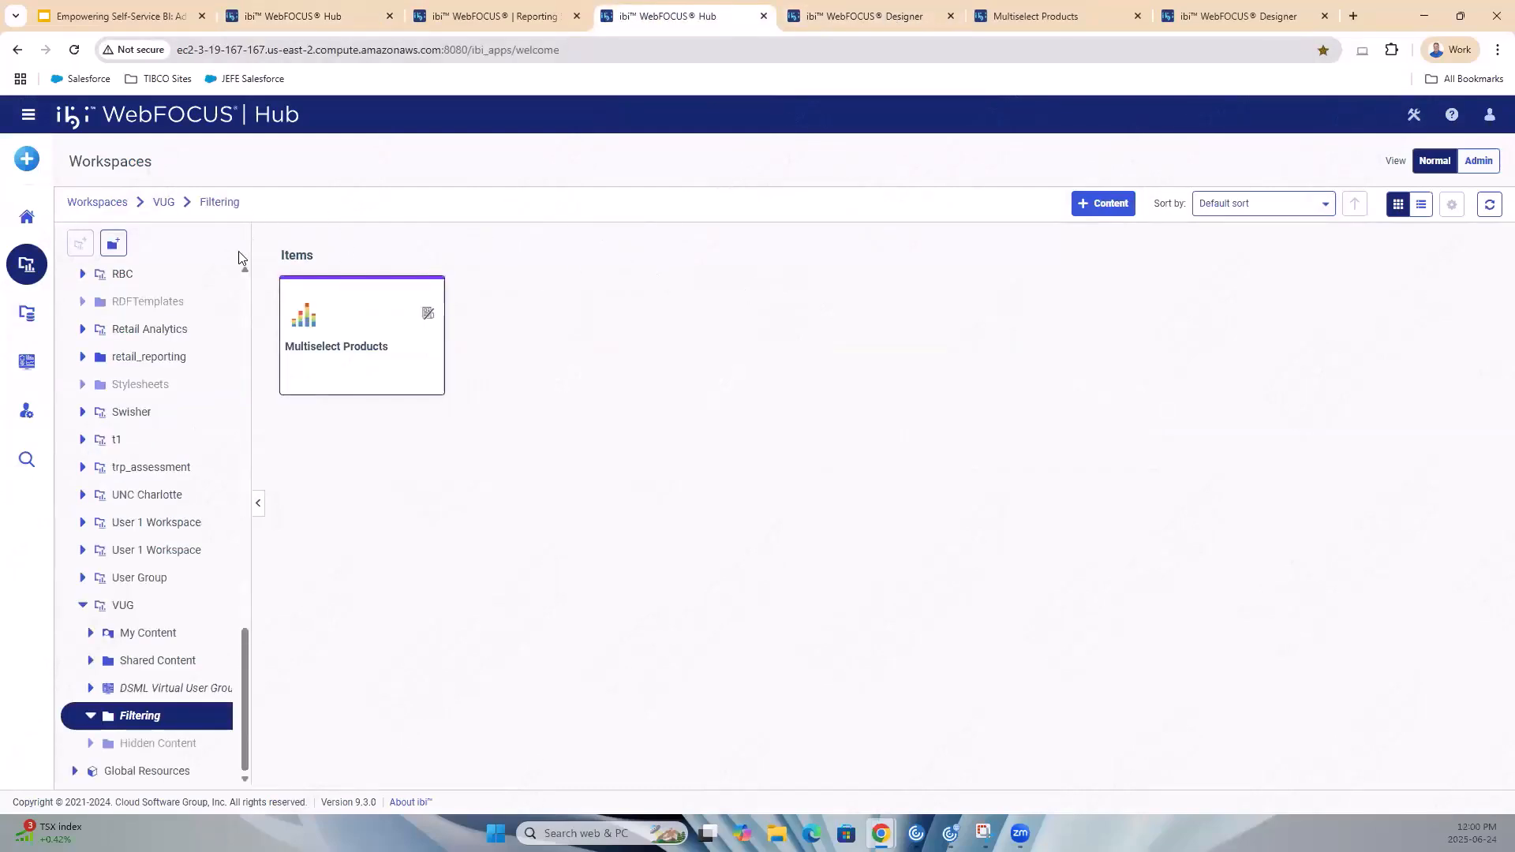
Create a new visualization using the wf_retail_lite.mas data source from the wf_retail folder under ~pth_admin
click(26, 158)
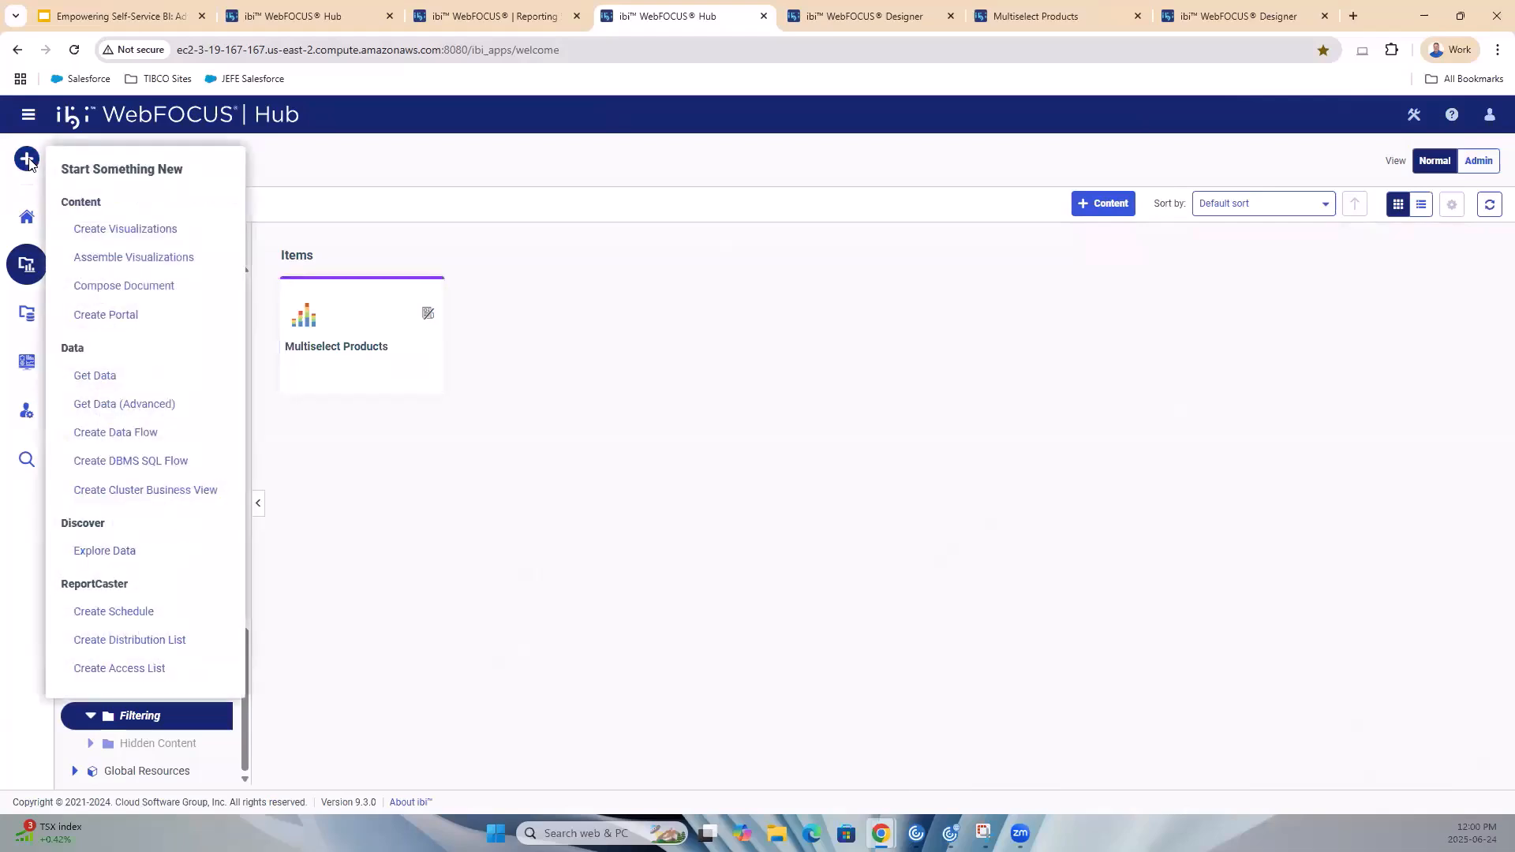
click(125, 227)
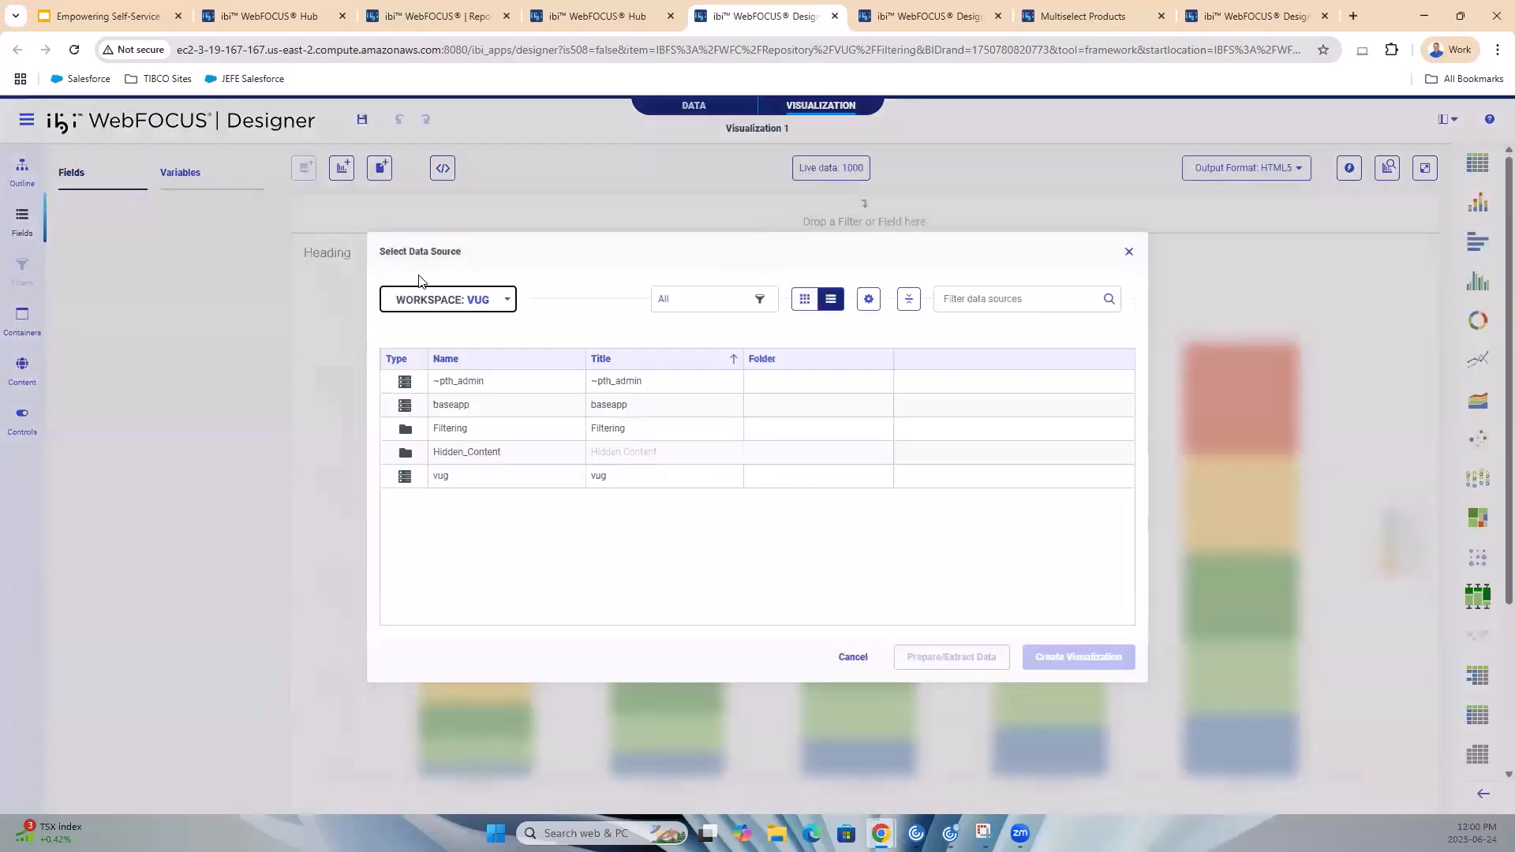
double_click(471, 380)
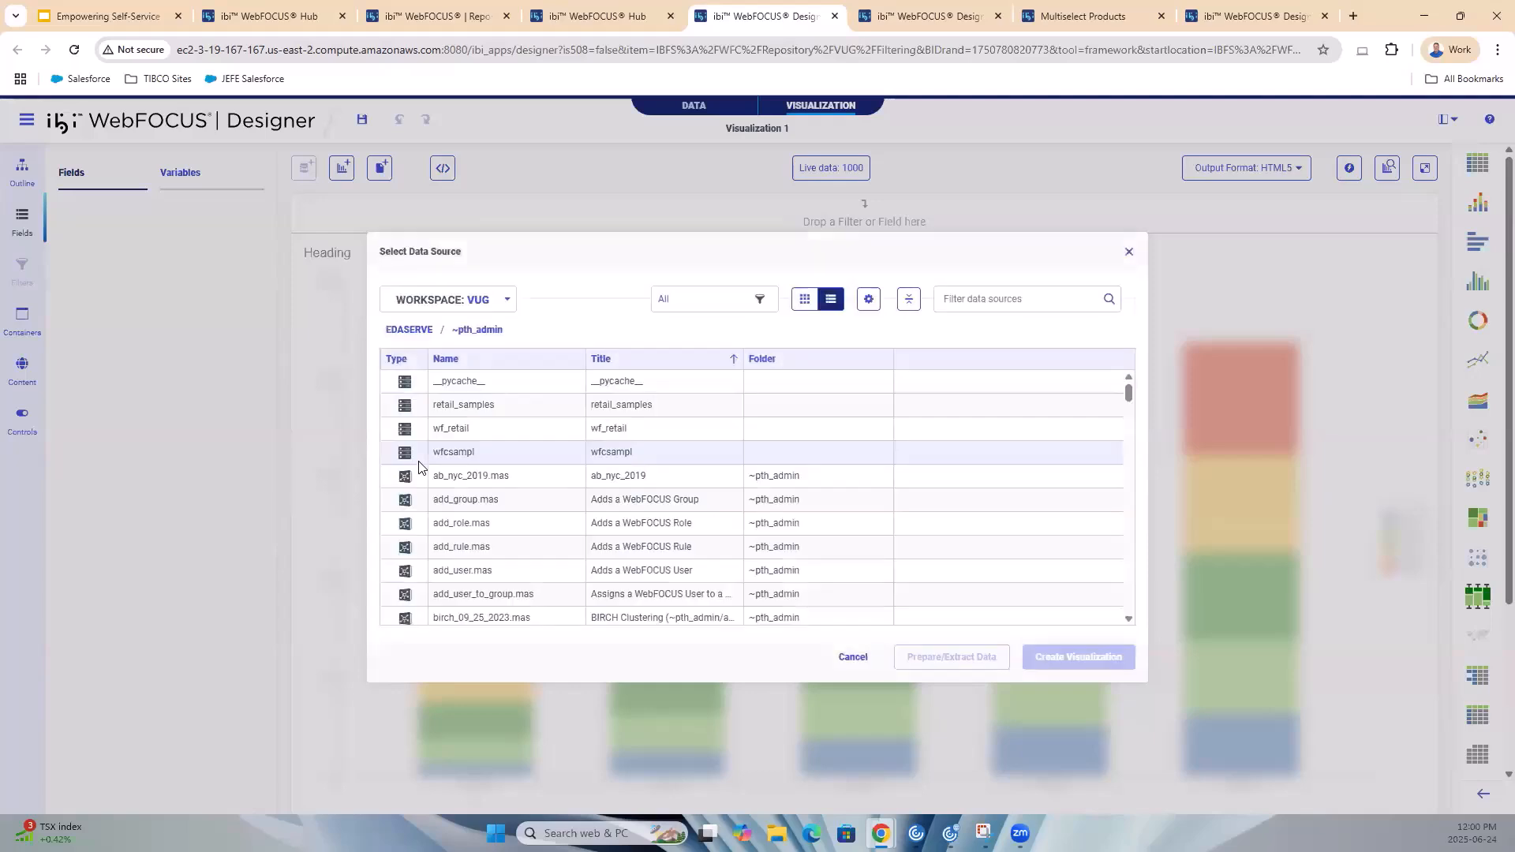
double_click(483, 432)
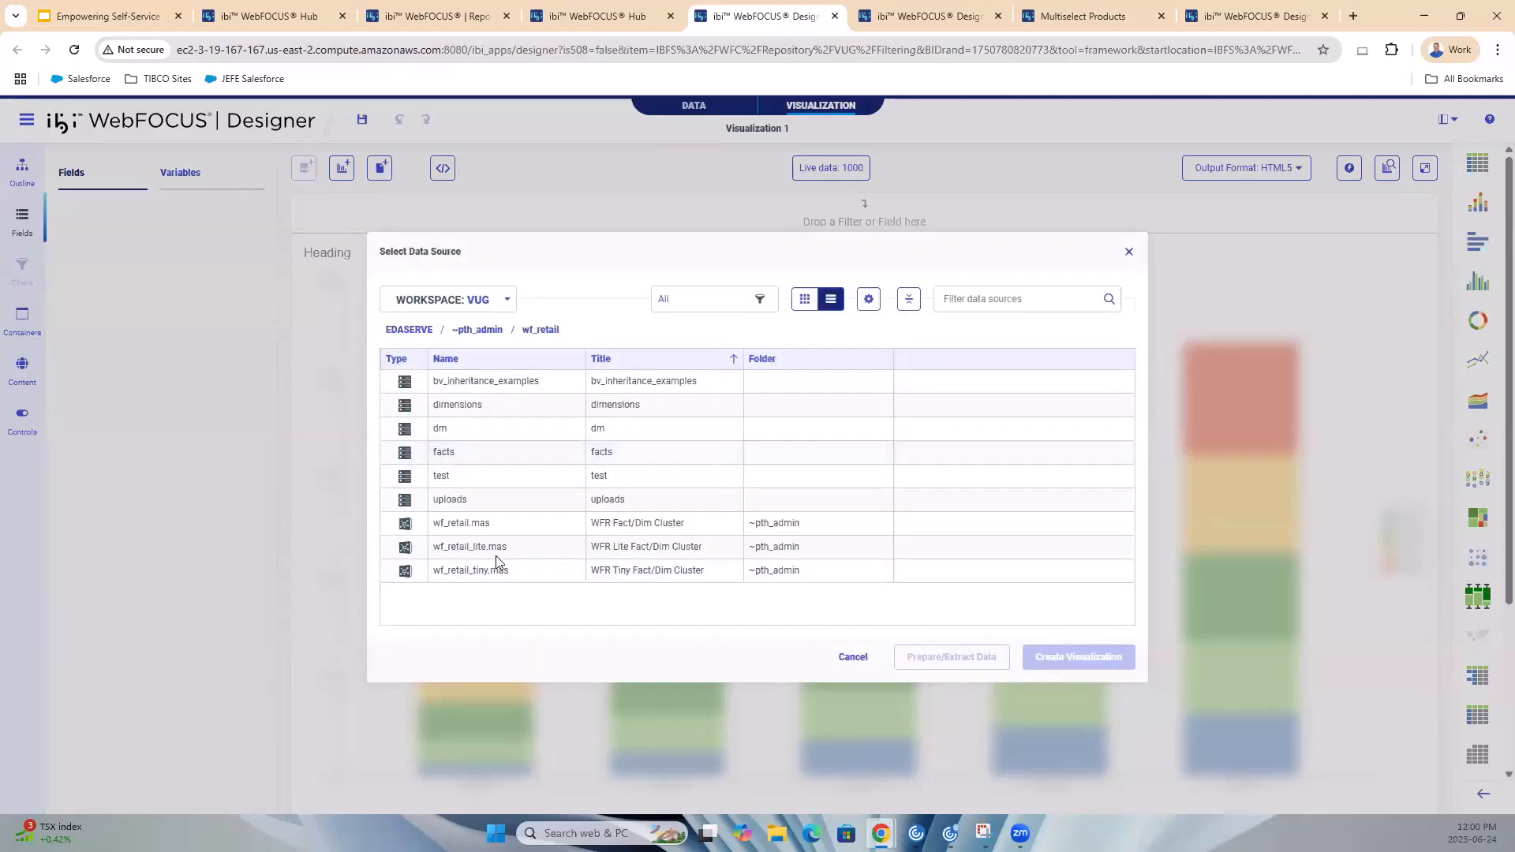
click(554, 547)
click(1077, 660)
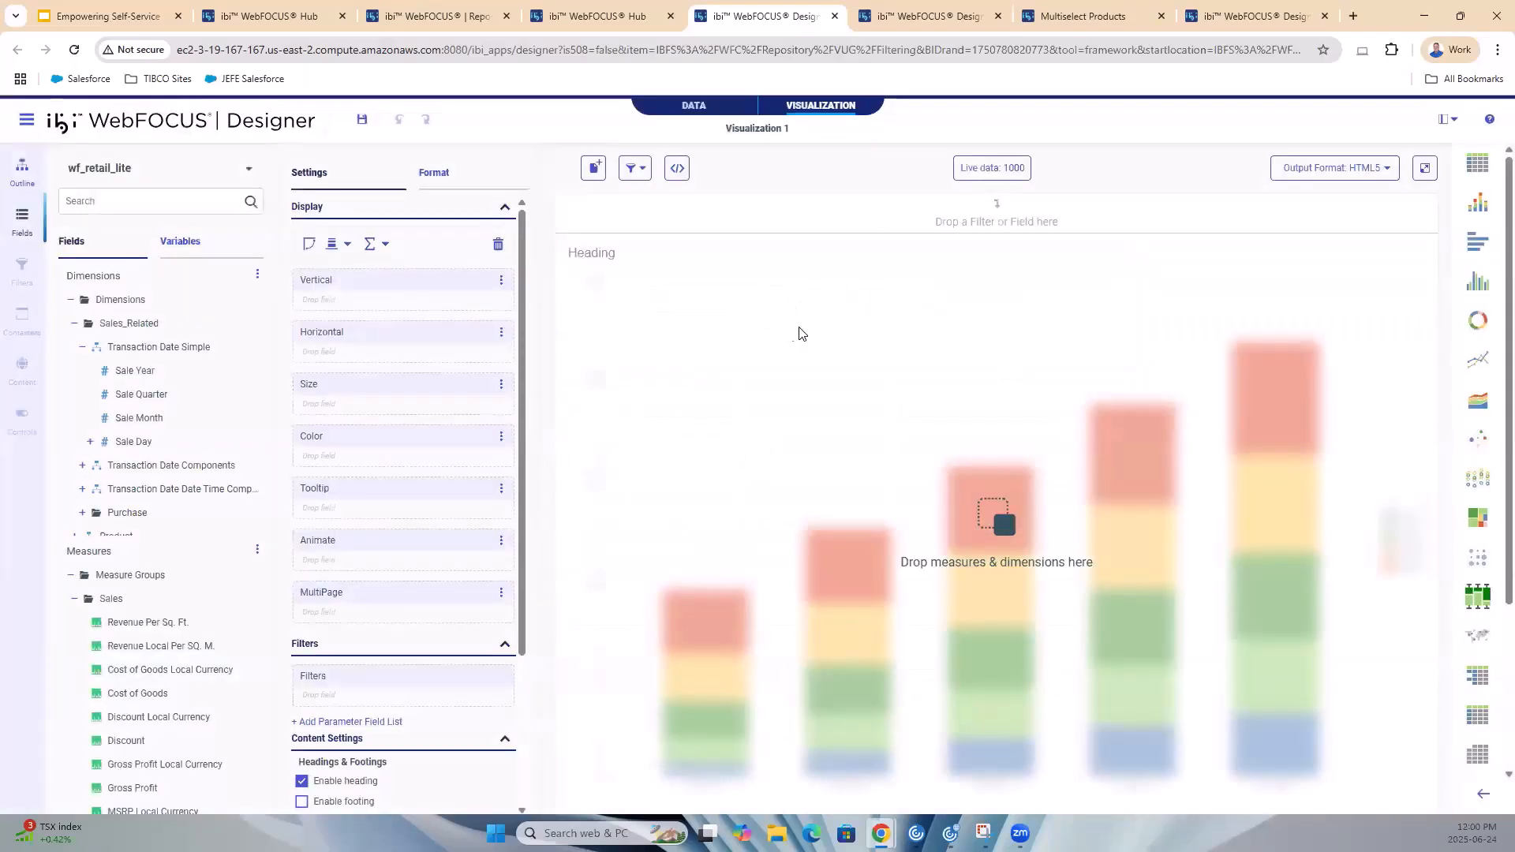
Chart Gross Profit by product Model, with Model on the horizontal axis and Gross Profit on the vertical axis
scroll(165, 414, down, 2)
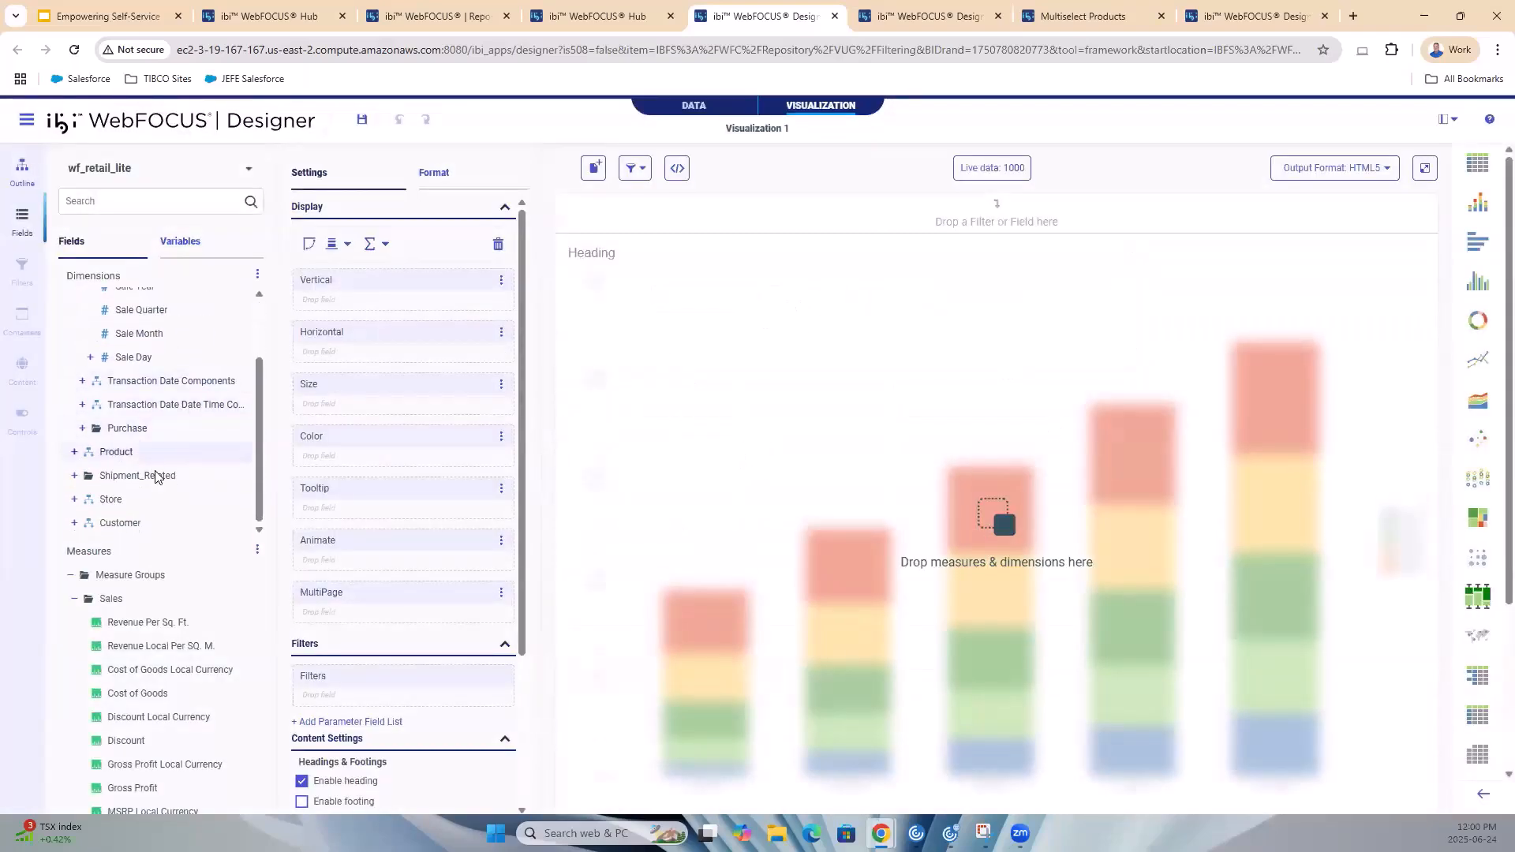
click(74, 452)
drag(118, 522, 710, 499)
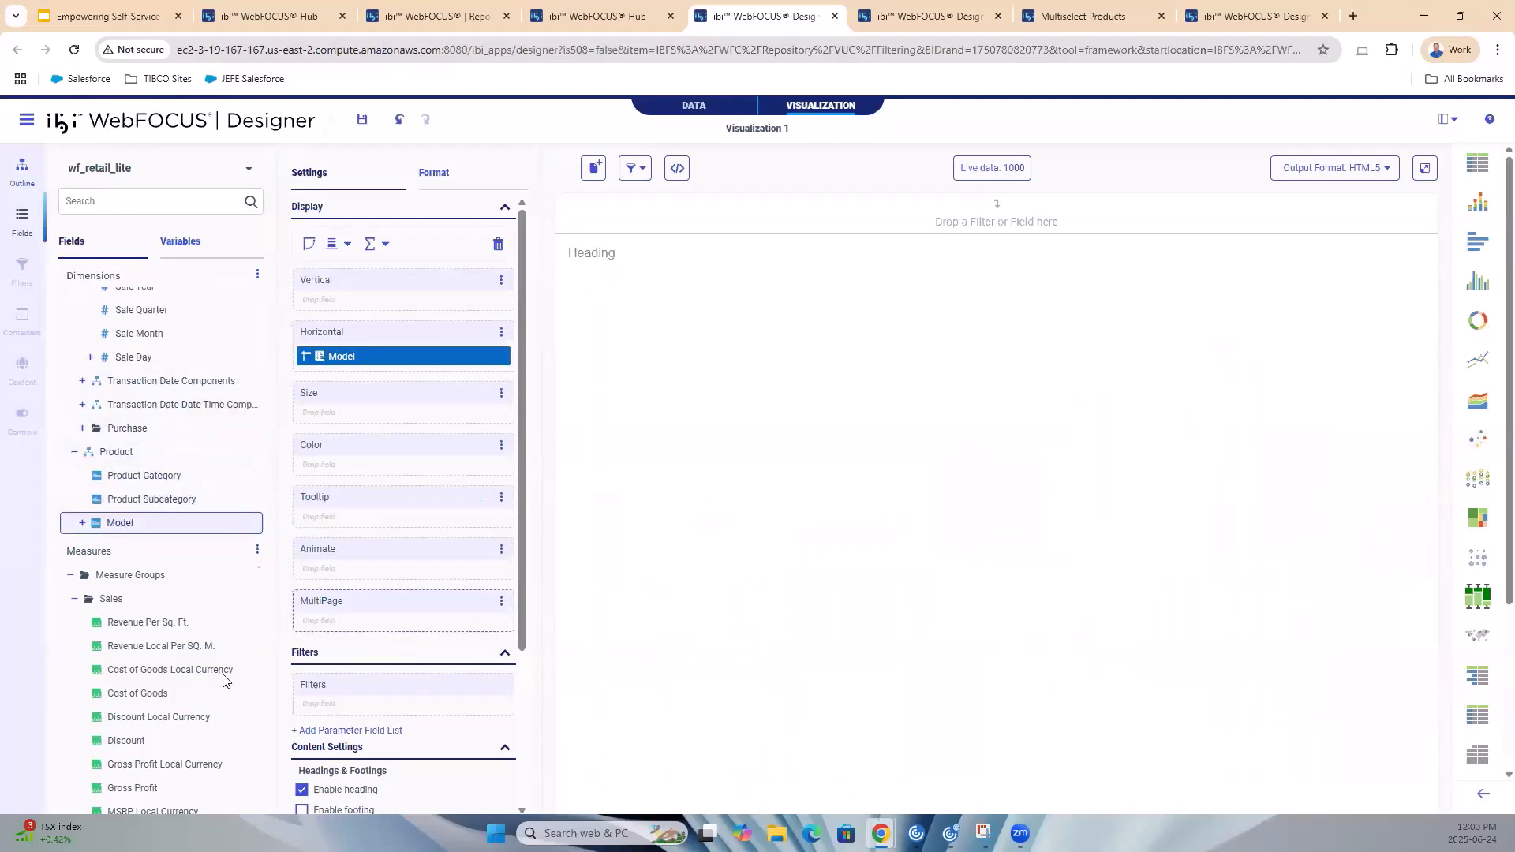
scroll(205, 679, down, 2)
drag(132, 636, 843, 312)
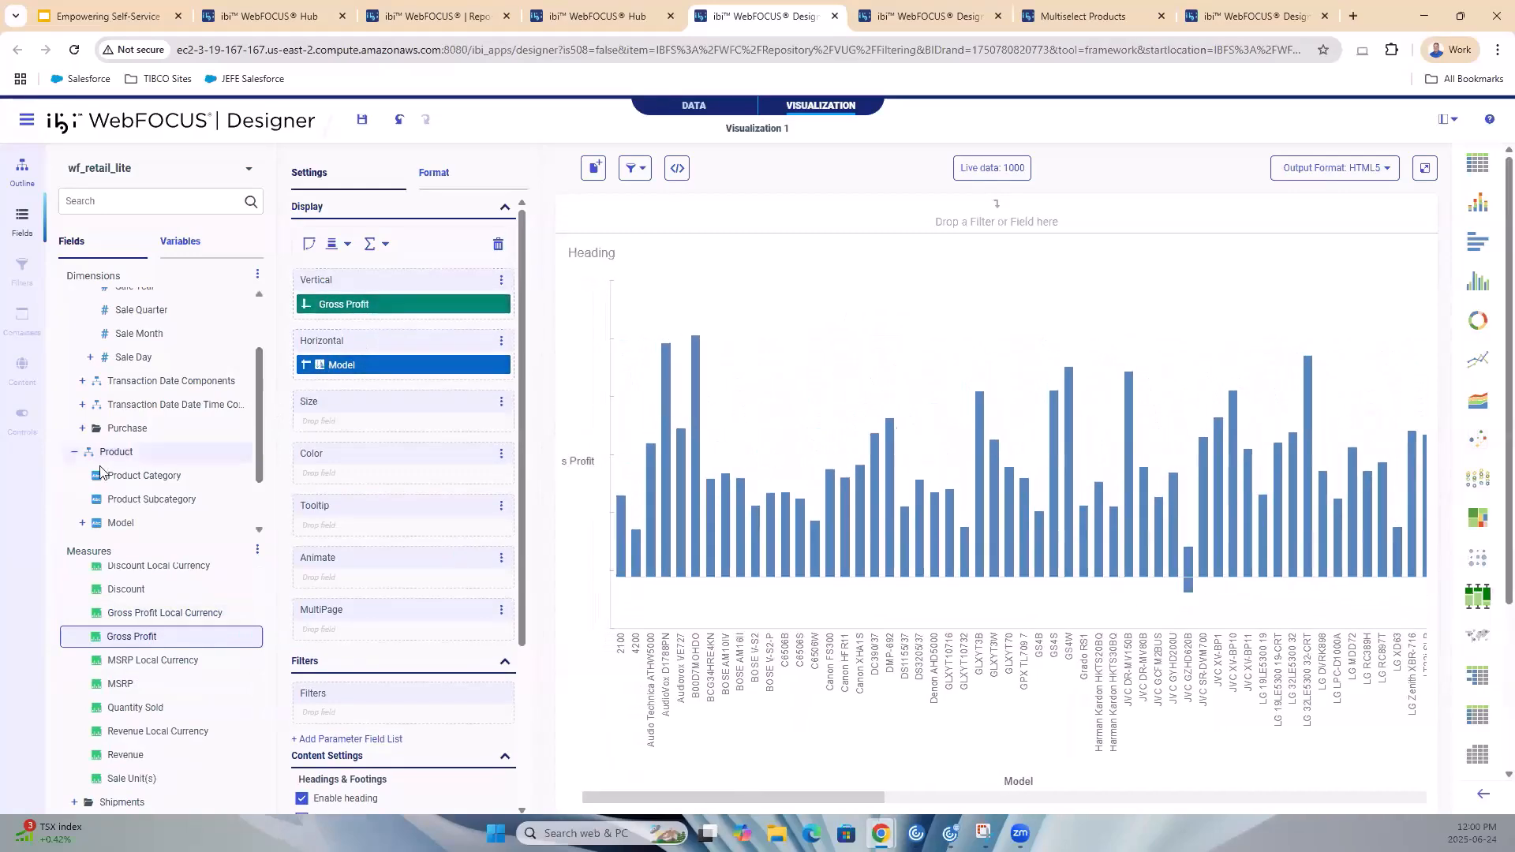
Add Product Category, Product Subcategory and Model, in that order, as filters above the chart
mouse_move(124, 481)
mouse_down()
mouse_move(512, 276)
mouse_move(602, 208)
mouse_move(134, 402)
mouse_move(141, 475)
mouse_up()
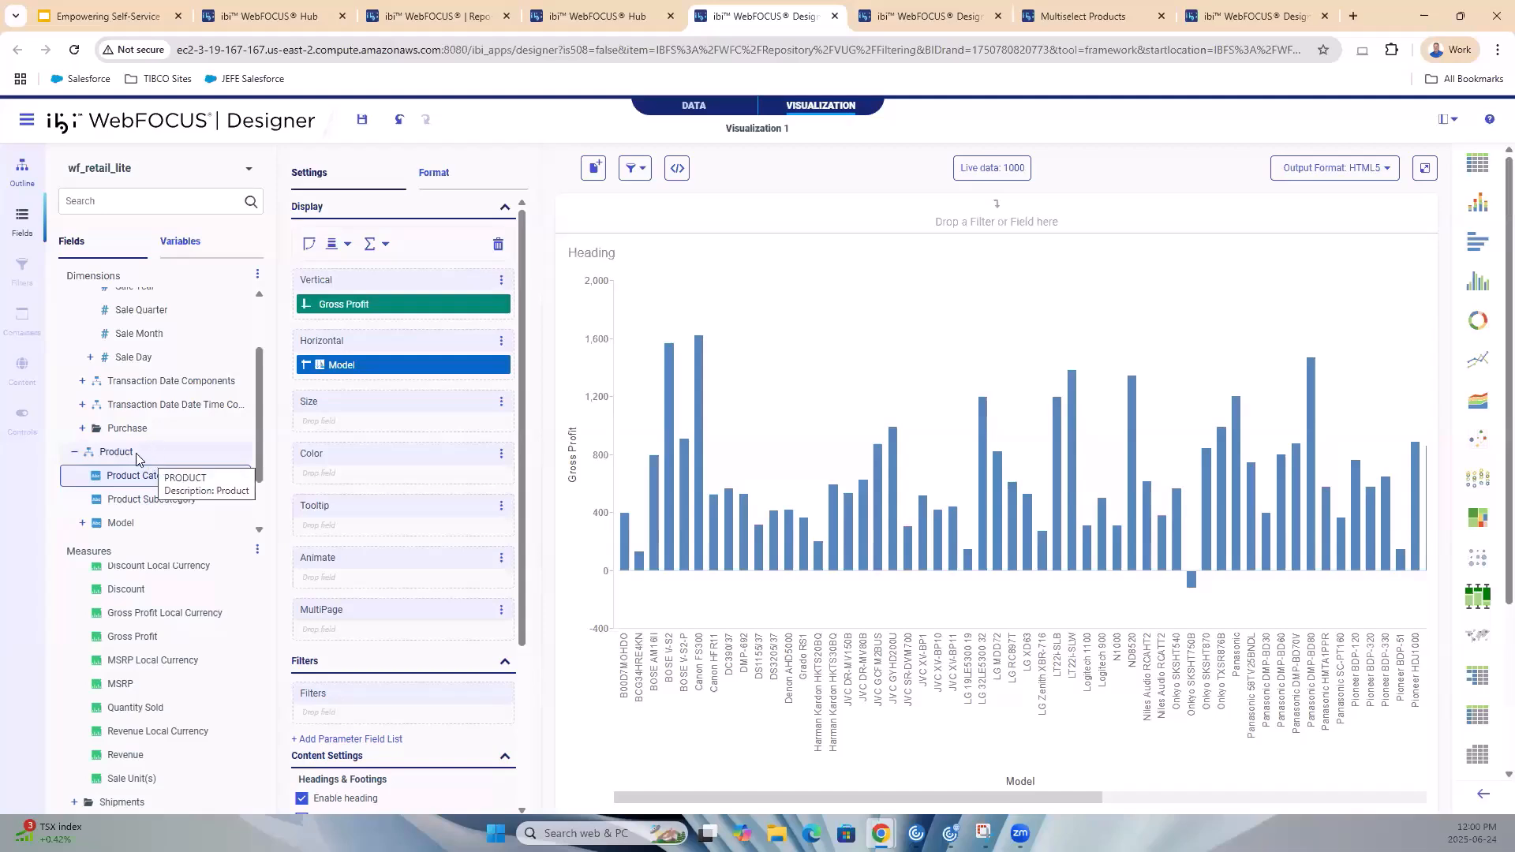
scroll(256, 453, down, 1)
drag(144, 438, 112, 434)
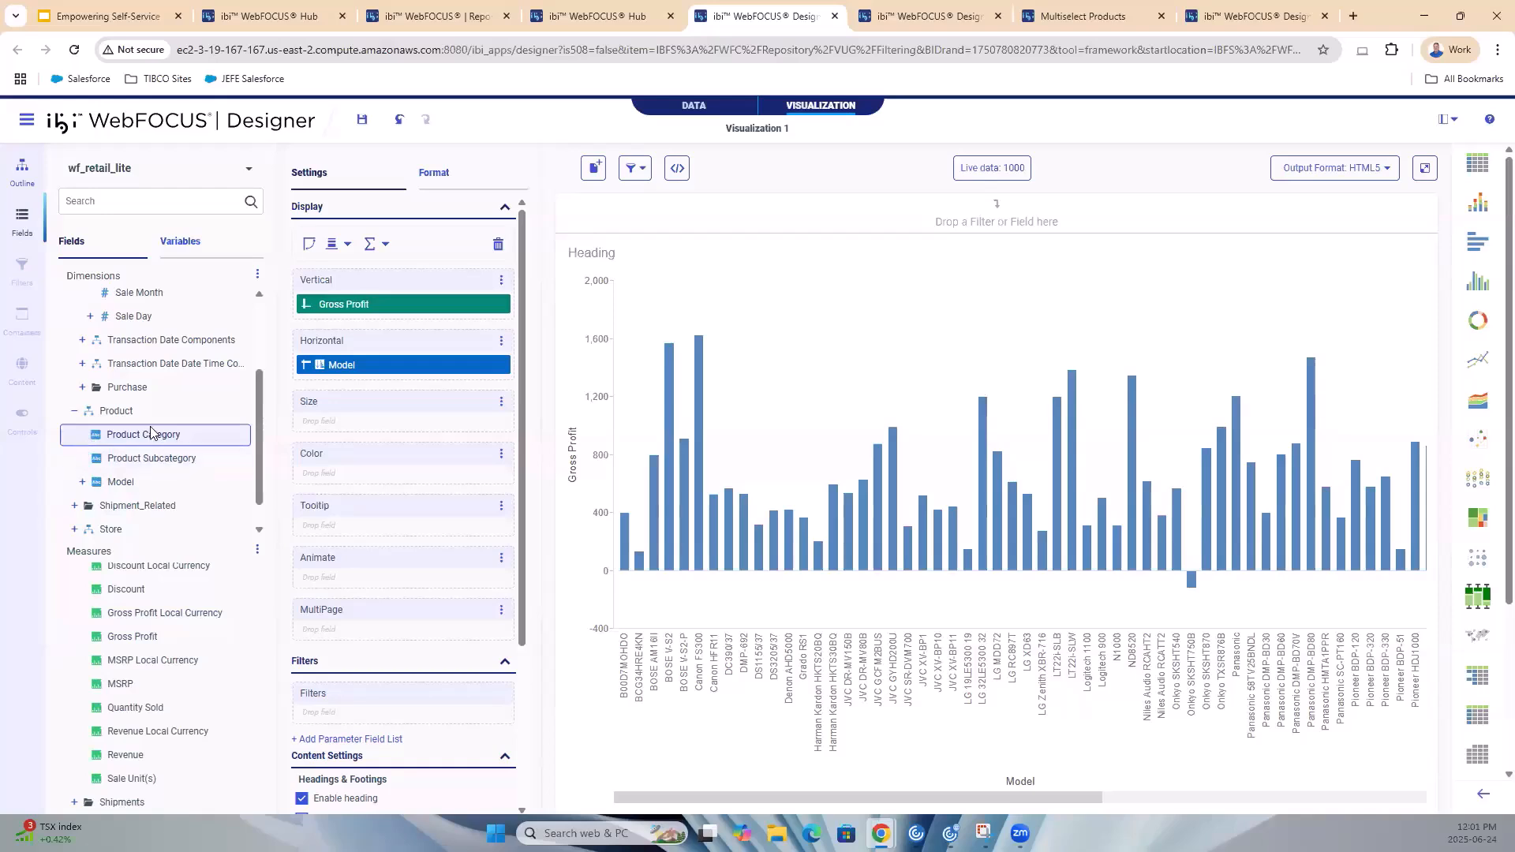
drag(158, 434, 624, 217)
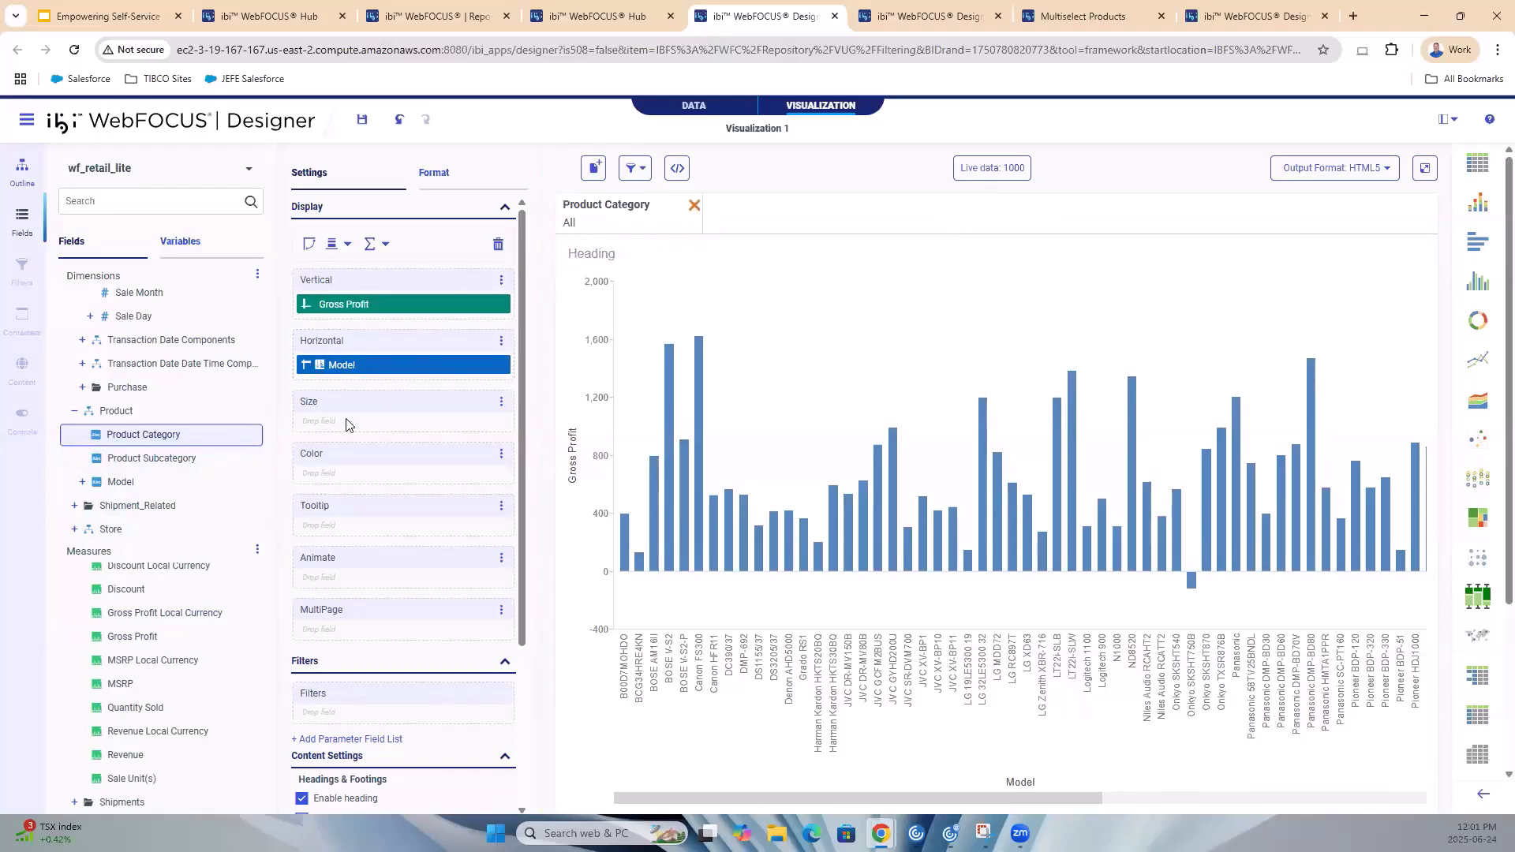
drag(164, 455, 746, 215)
drag(120, 487, 923, 221)
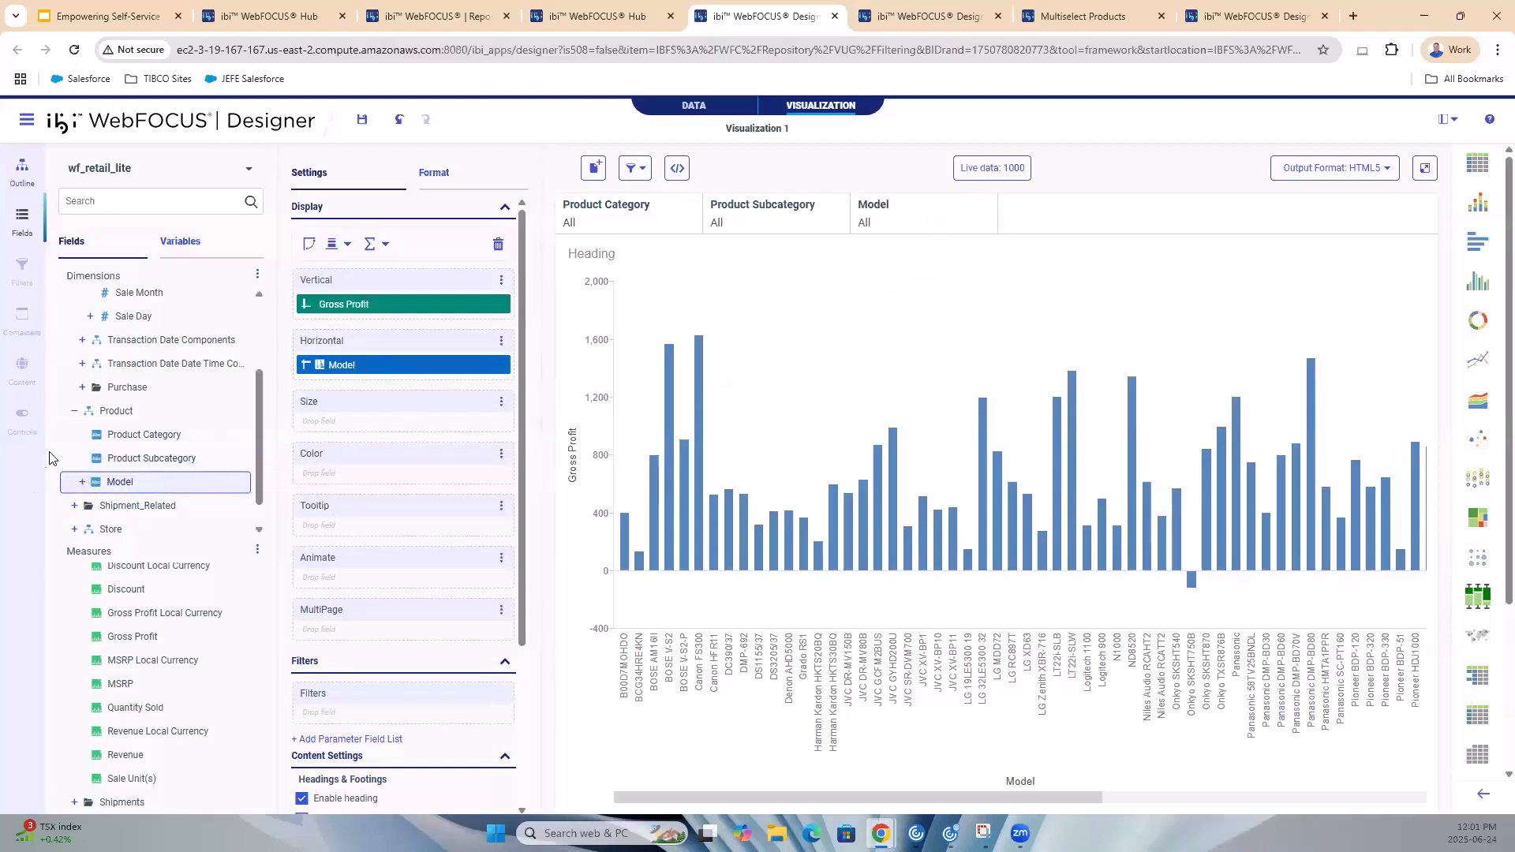
Examine the available values of the Product Category, Product Subcategory and Model filters without applying any selection
click(622, 228)
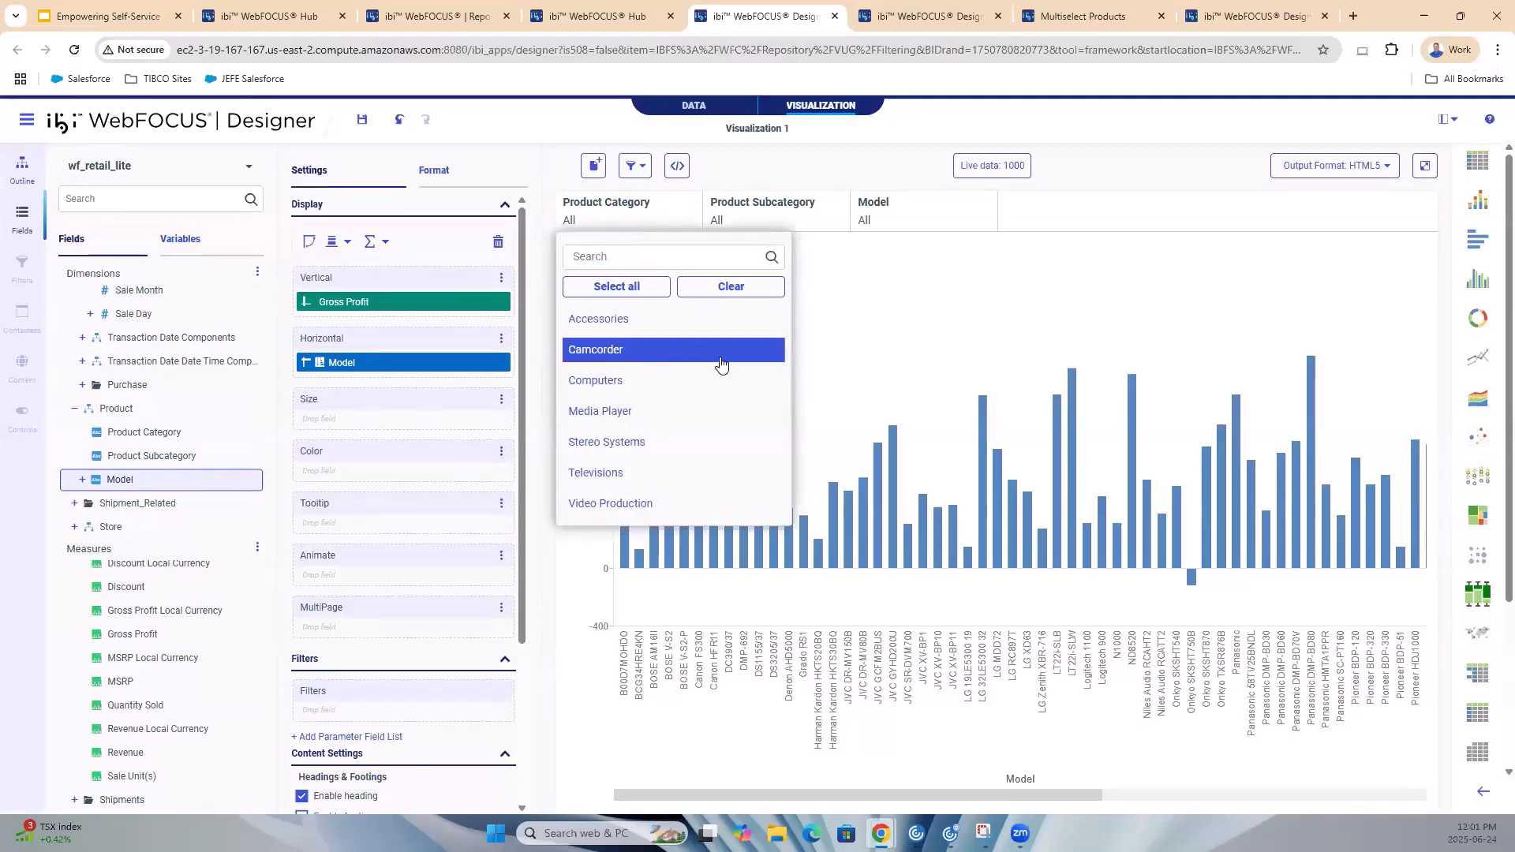
click(1054, 199)
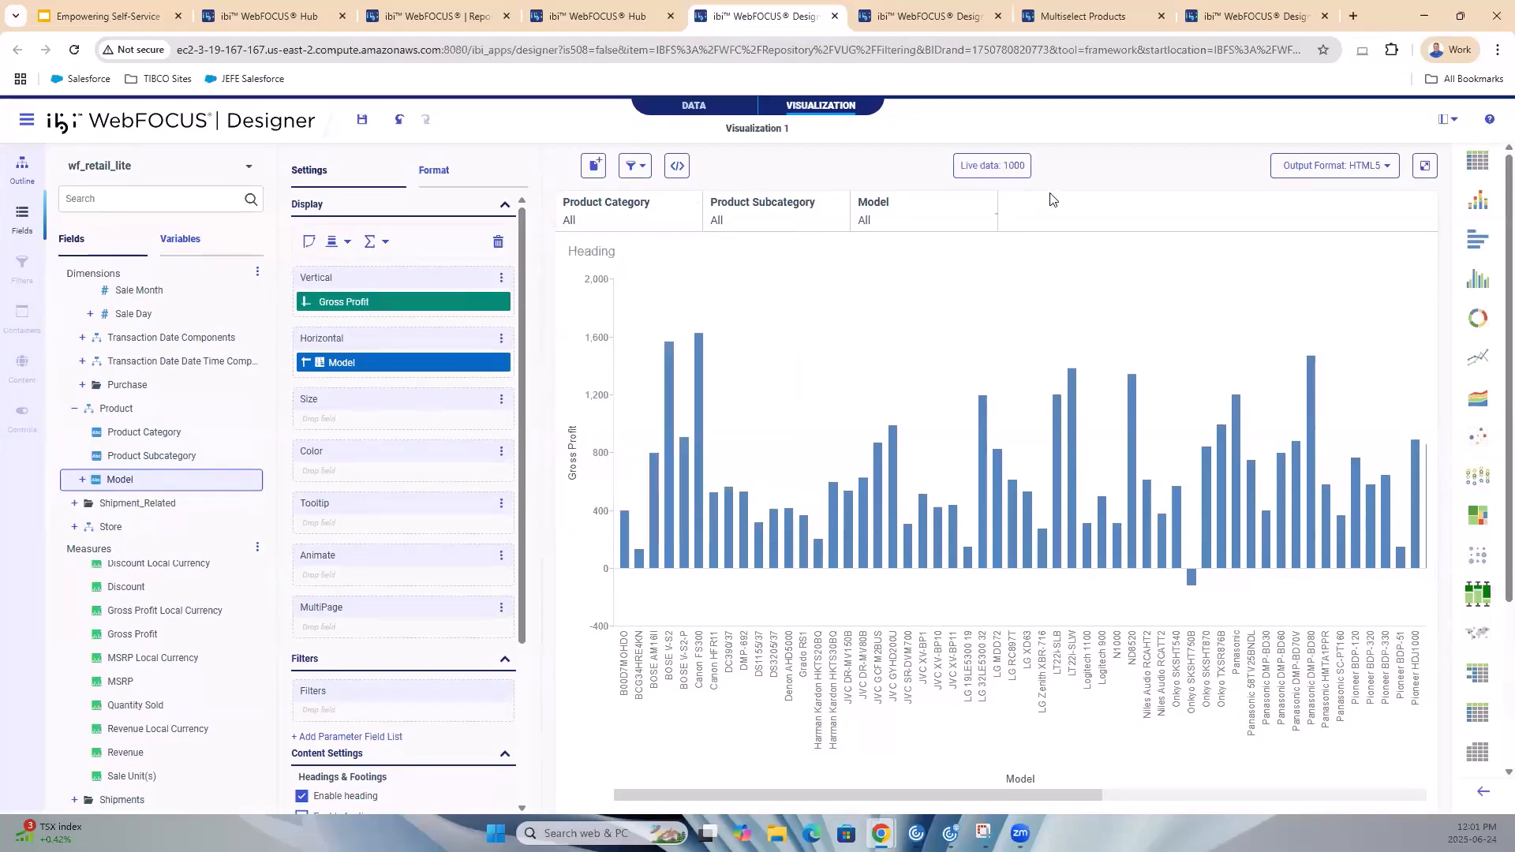
click(774, 213)
scroll(835, 415, down, 5)
scroll(805, 447, up, 5)
click(997, 228)
click(937, 218)
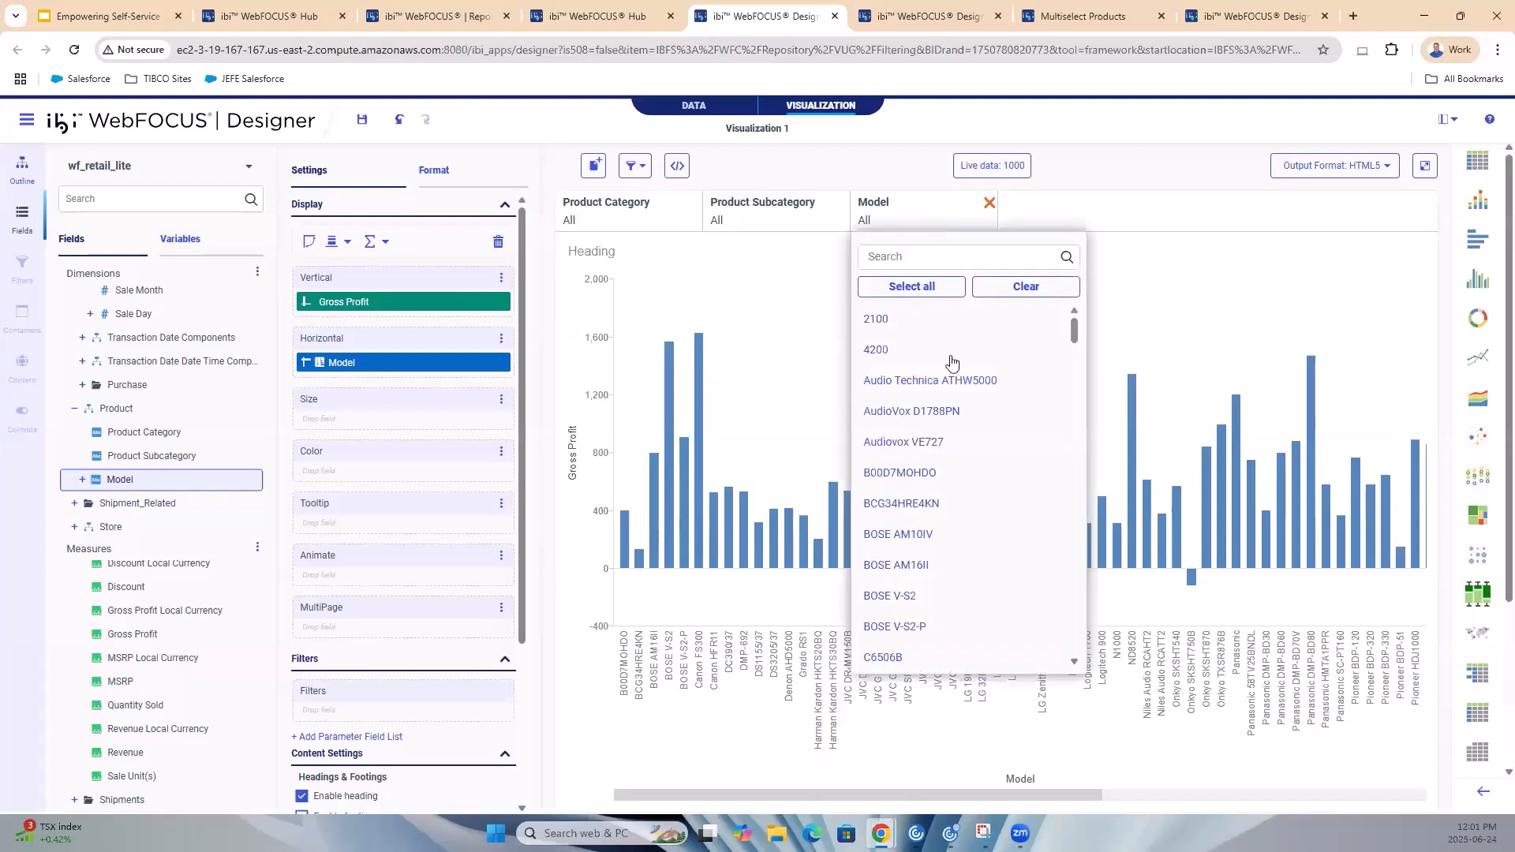
click(939, 348)
scroll(971, 427, down, 20)
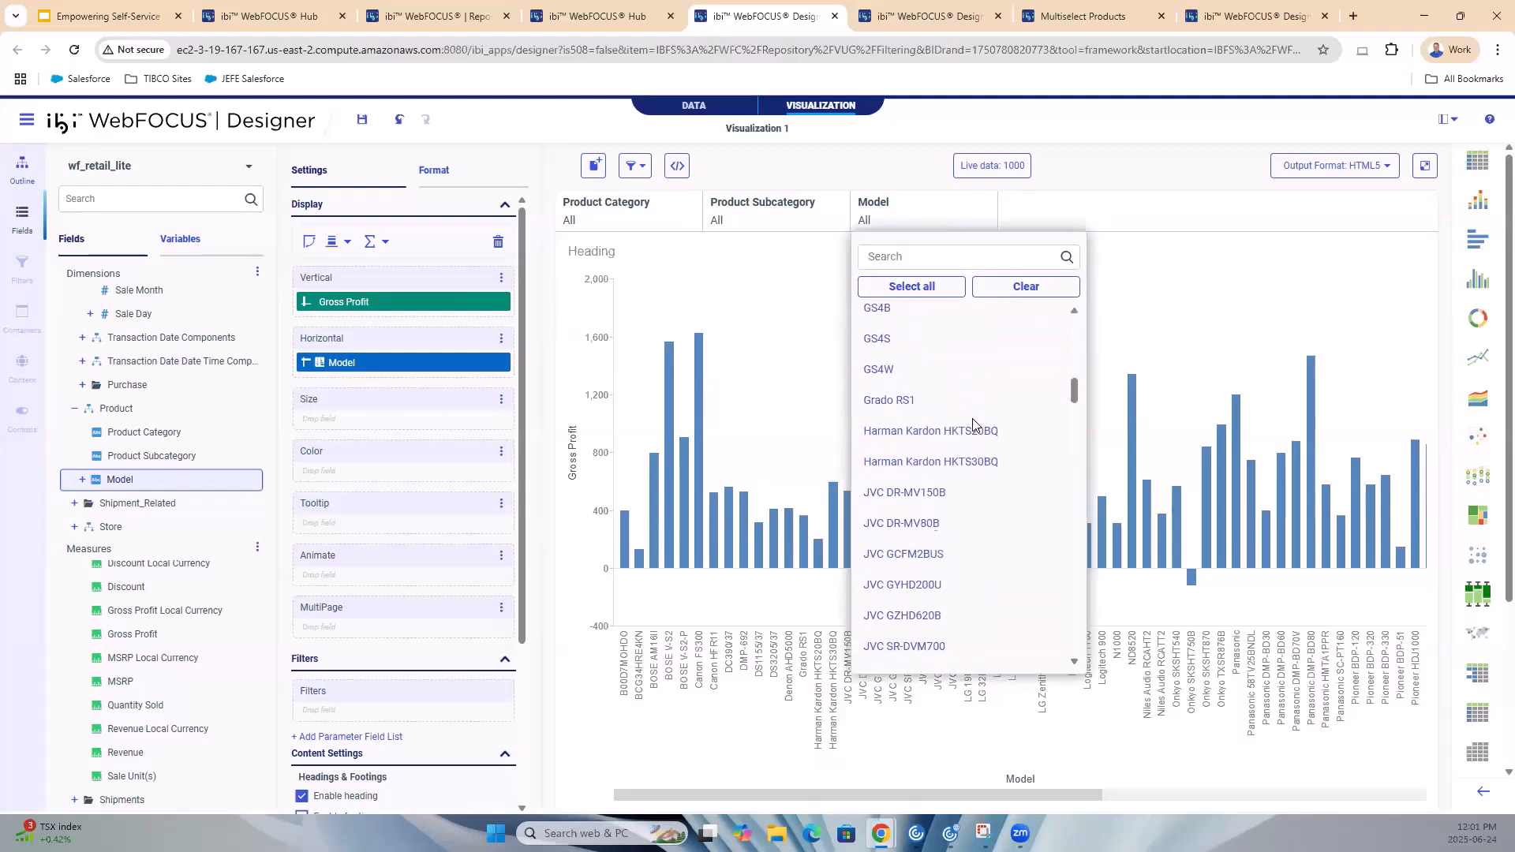
scroll(975, 424, down, 12)
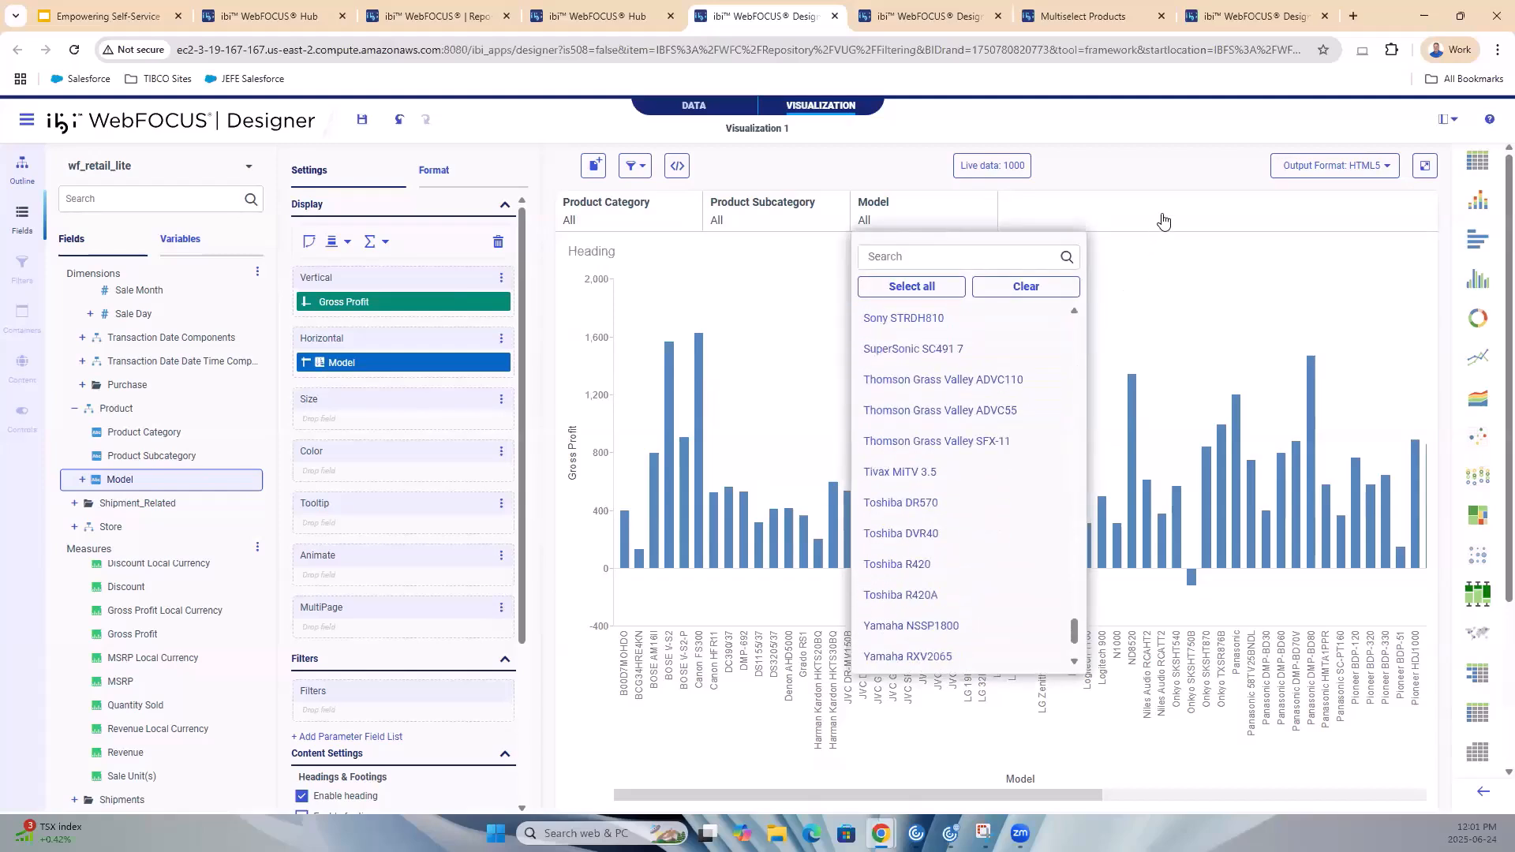
click(1163, 220)
Filter Product Category to Stereo Systems and Product Subcategory to Home Theater Systems, and check the values offered by the Model filter
click(594, 225)
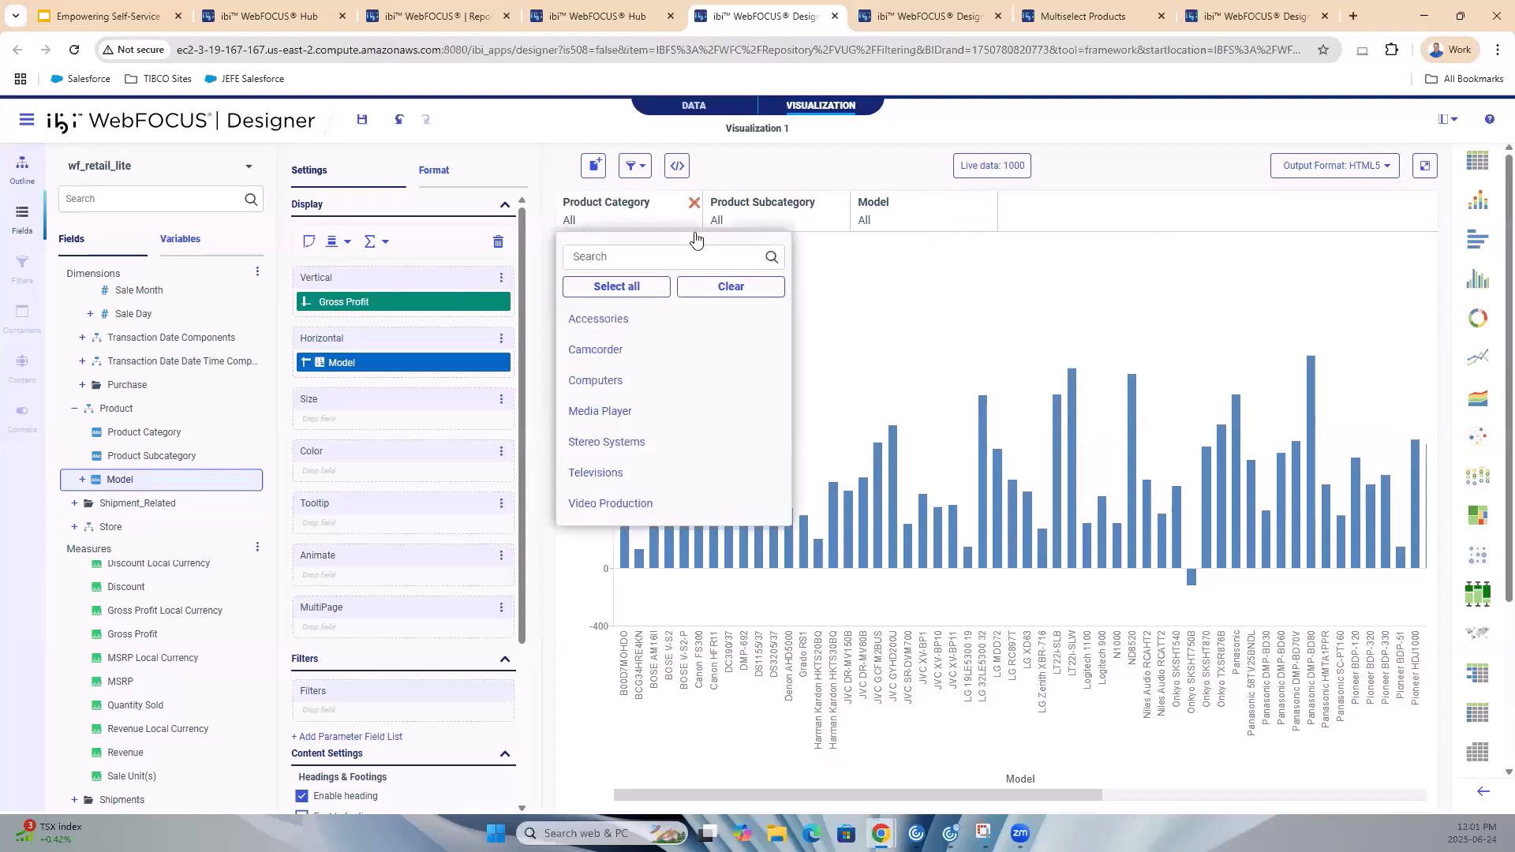
click(663, 444)
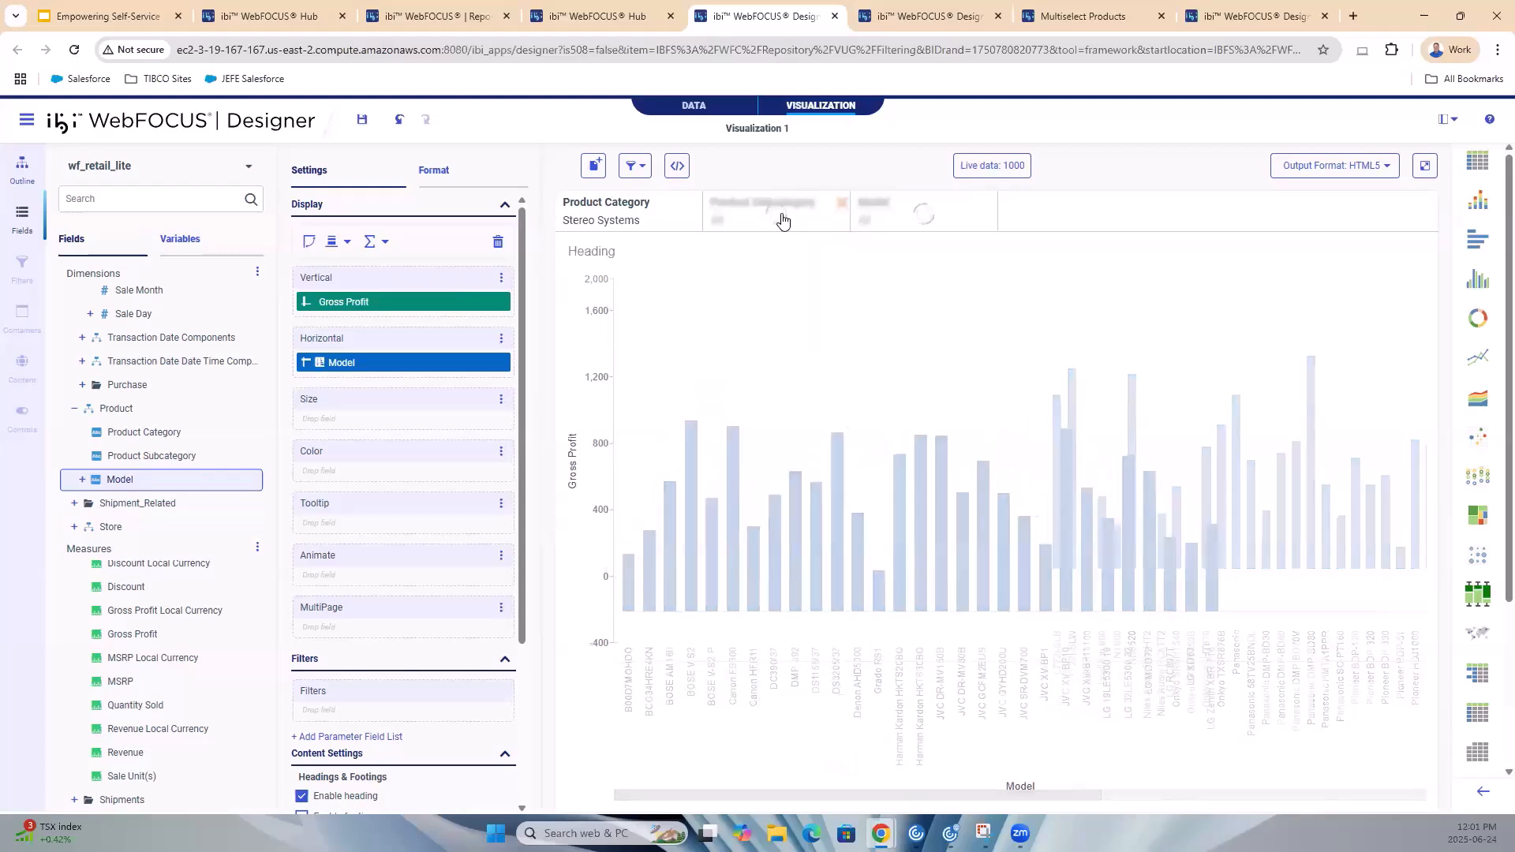
click(782, 221)
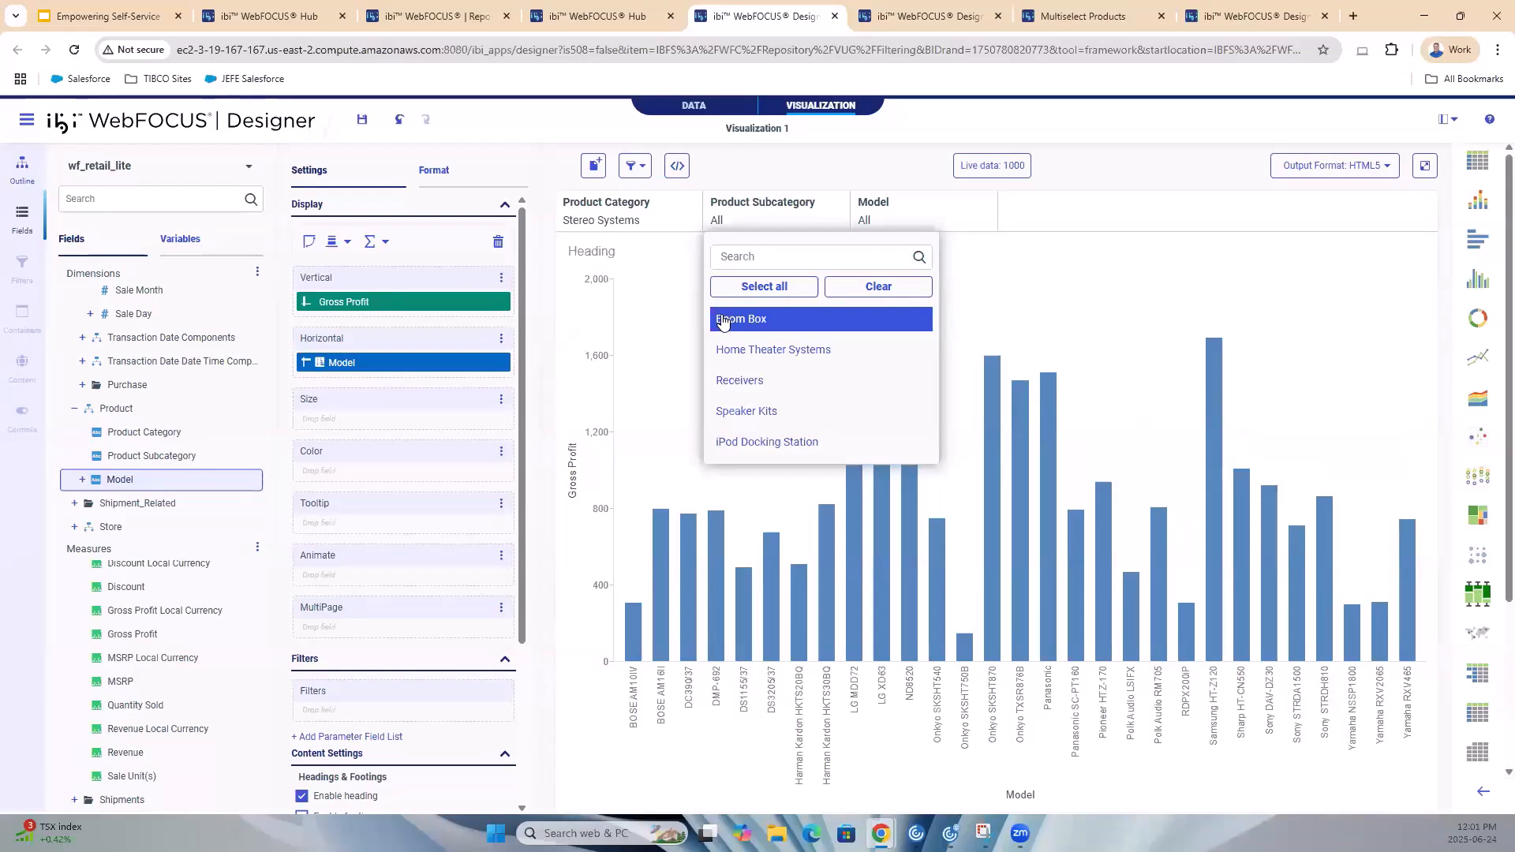
click(801, 349)
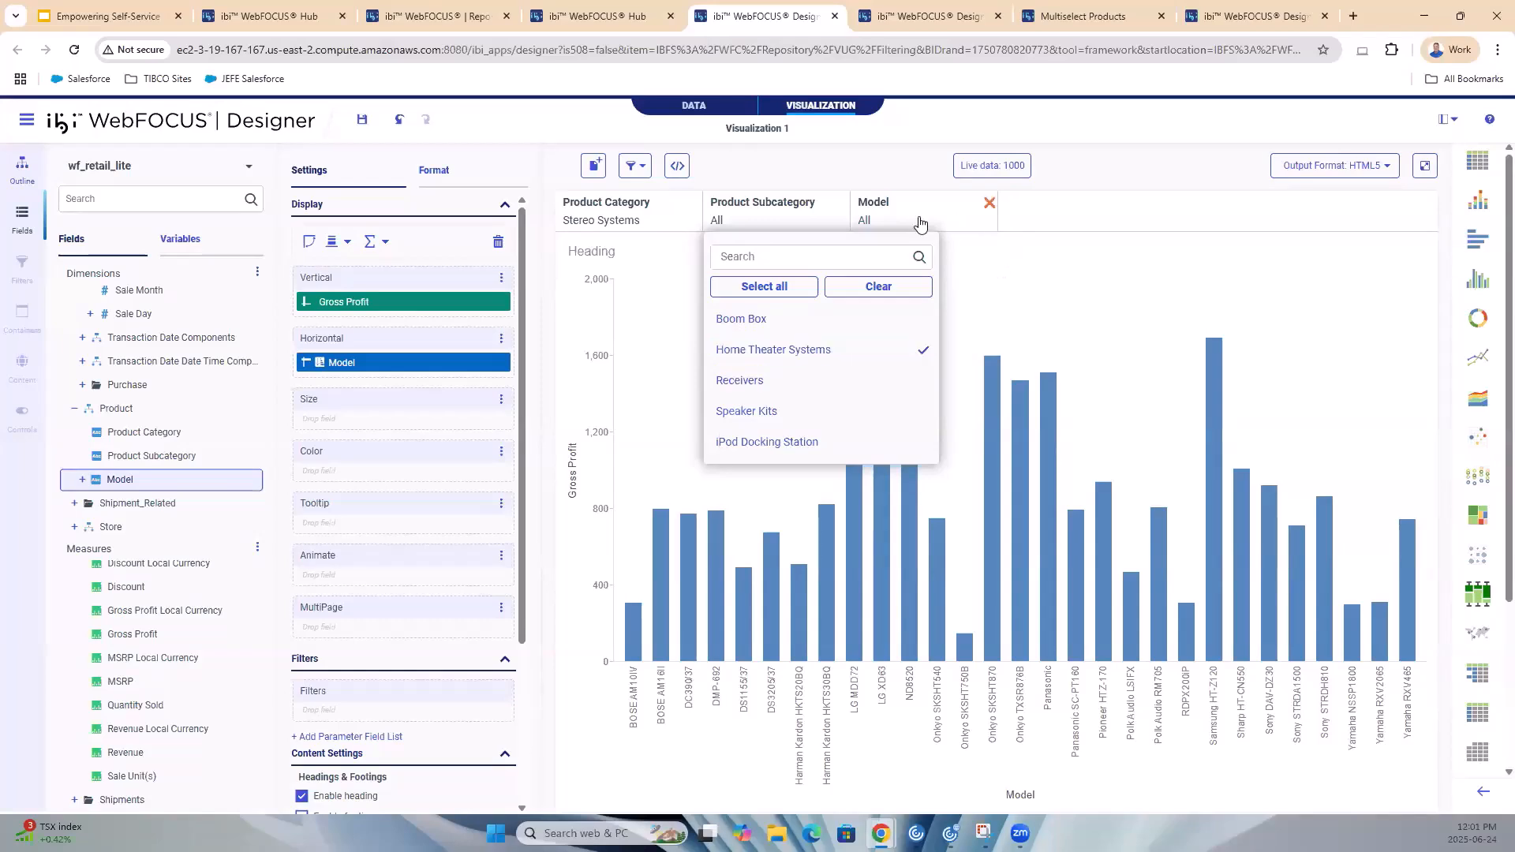
click(1056, 219)
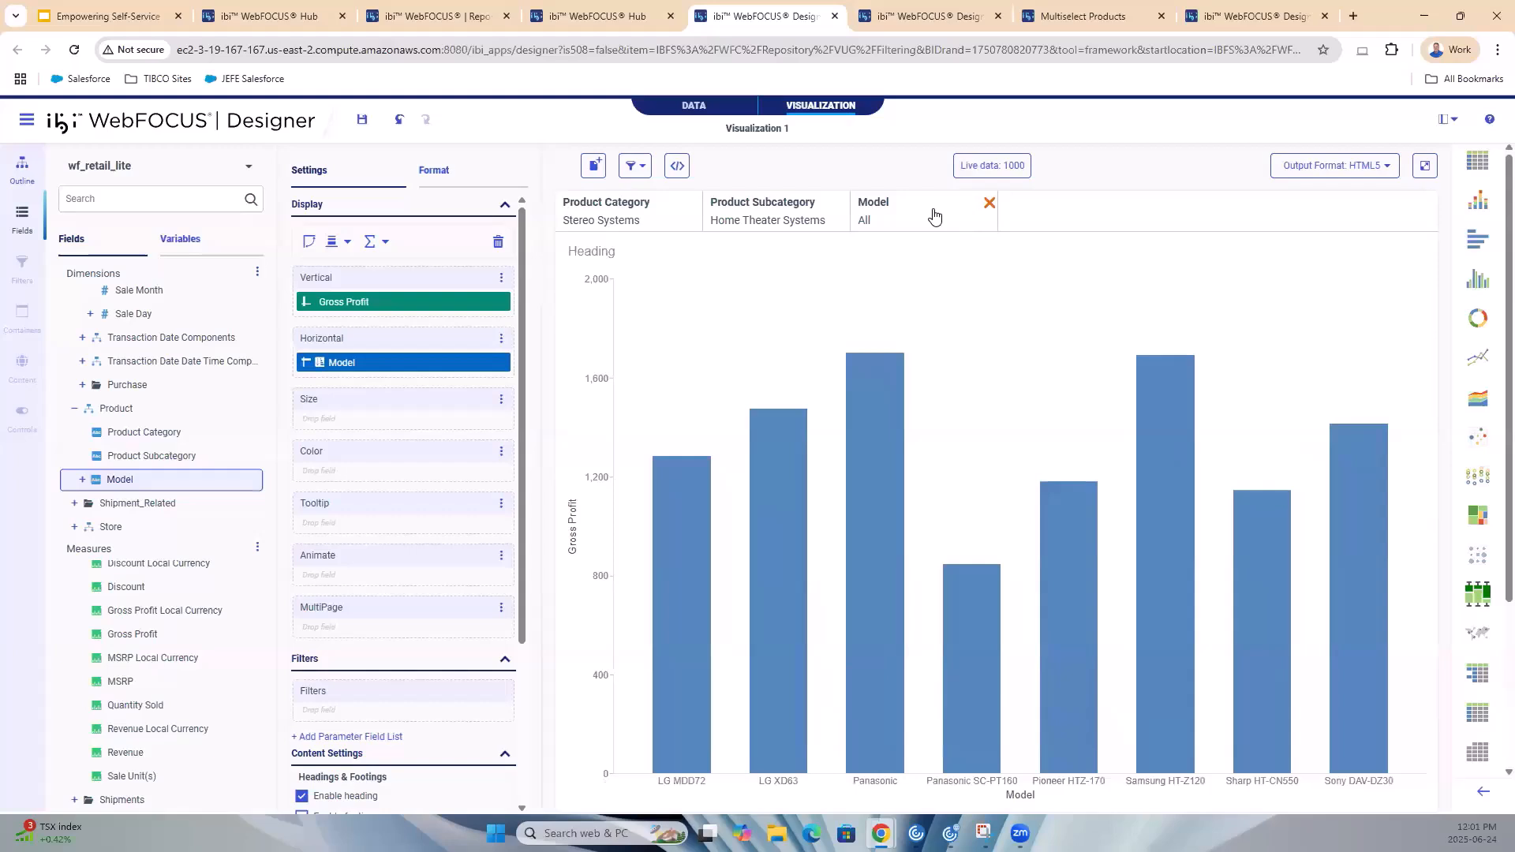
click(934, 217)
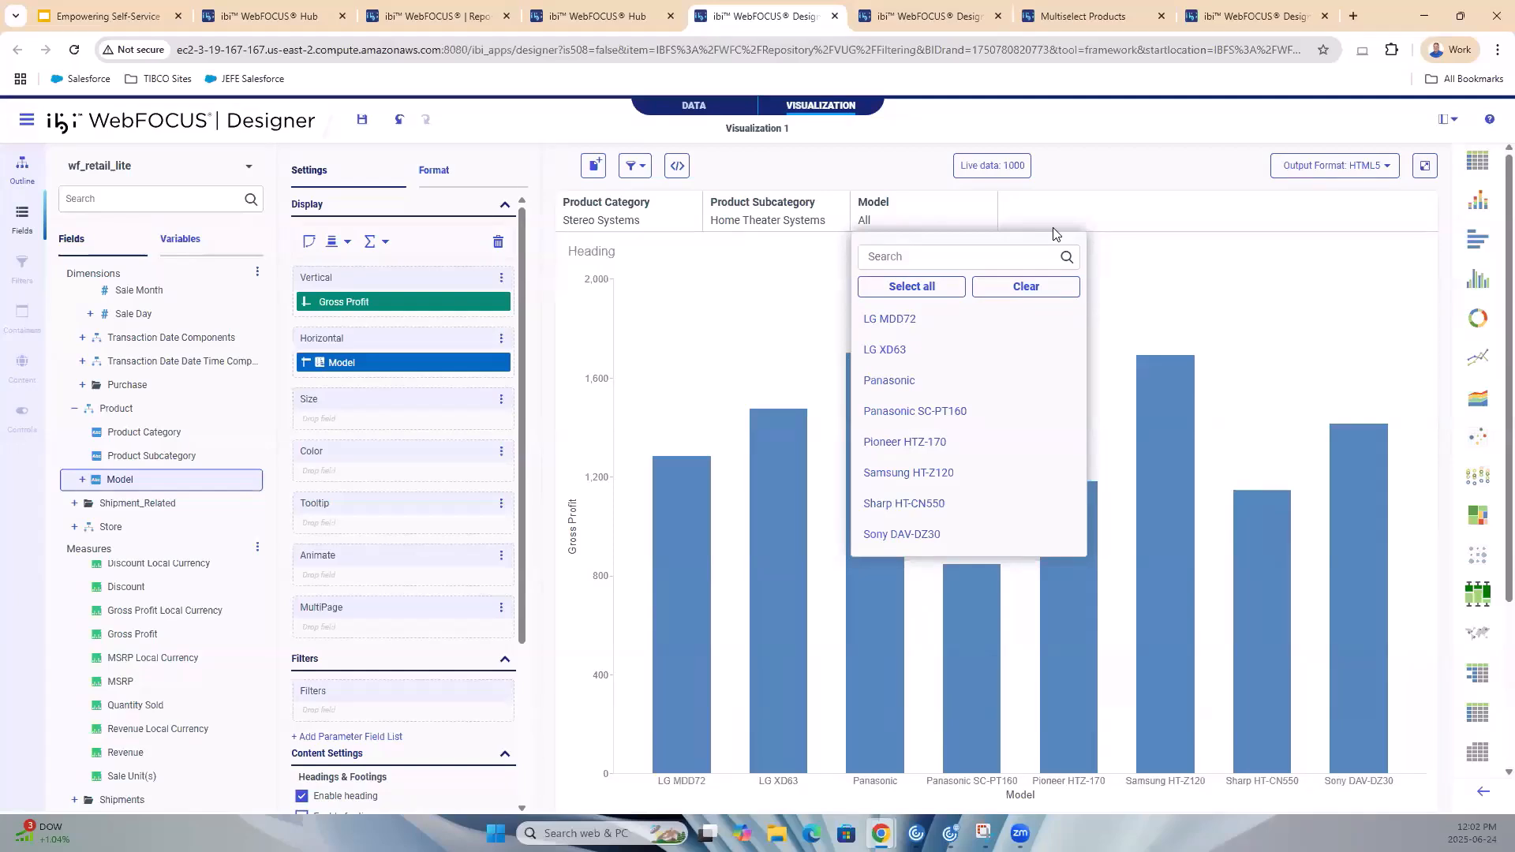
click(1094, 213)
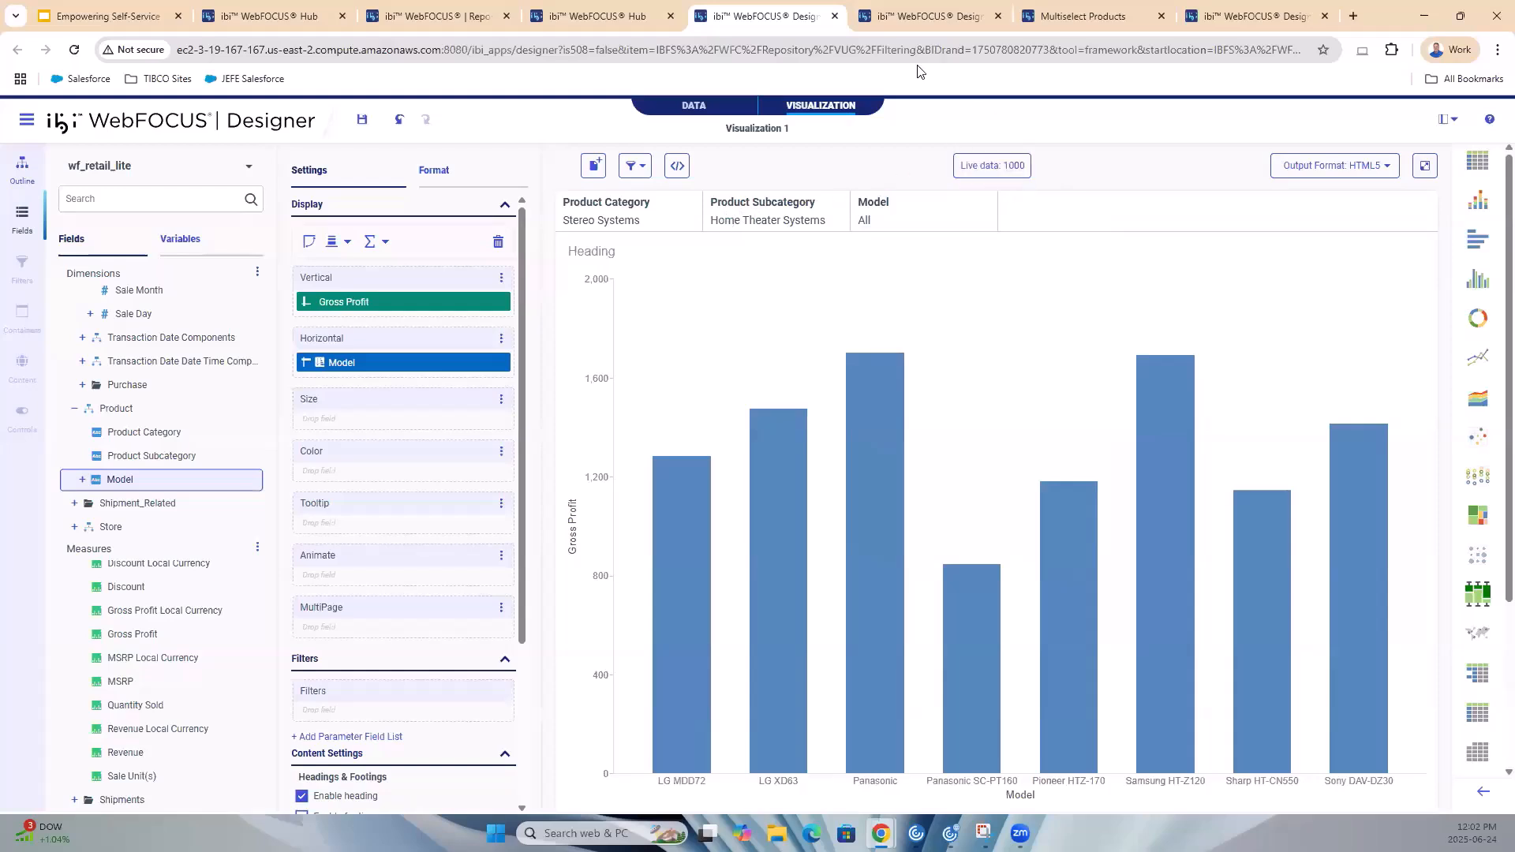
Close the Sale Date visualization without saving its changes
click(895, 19)
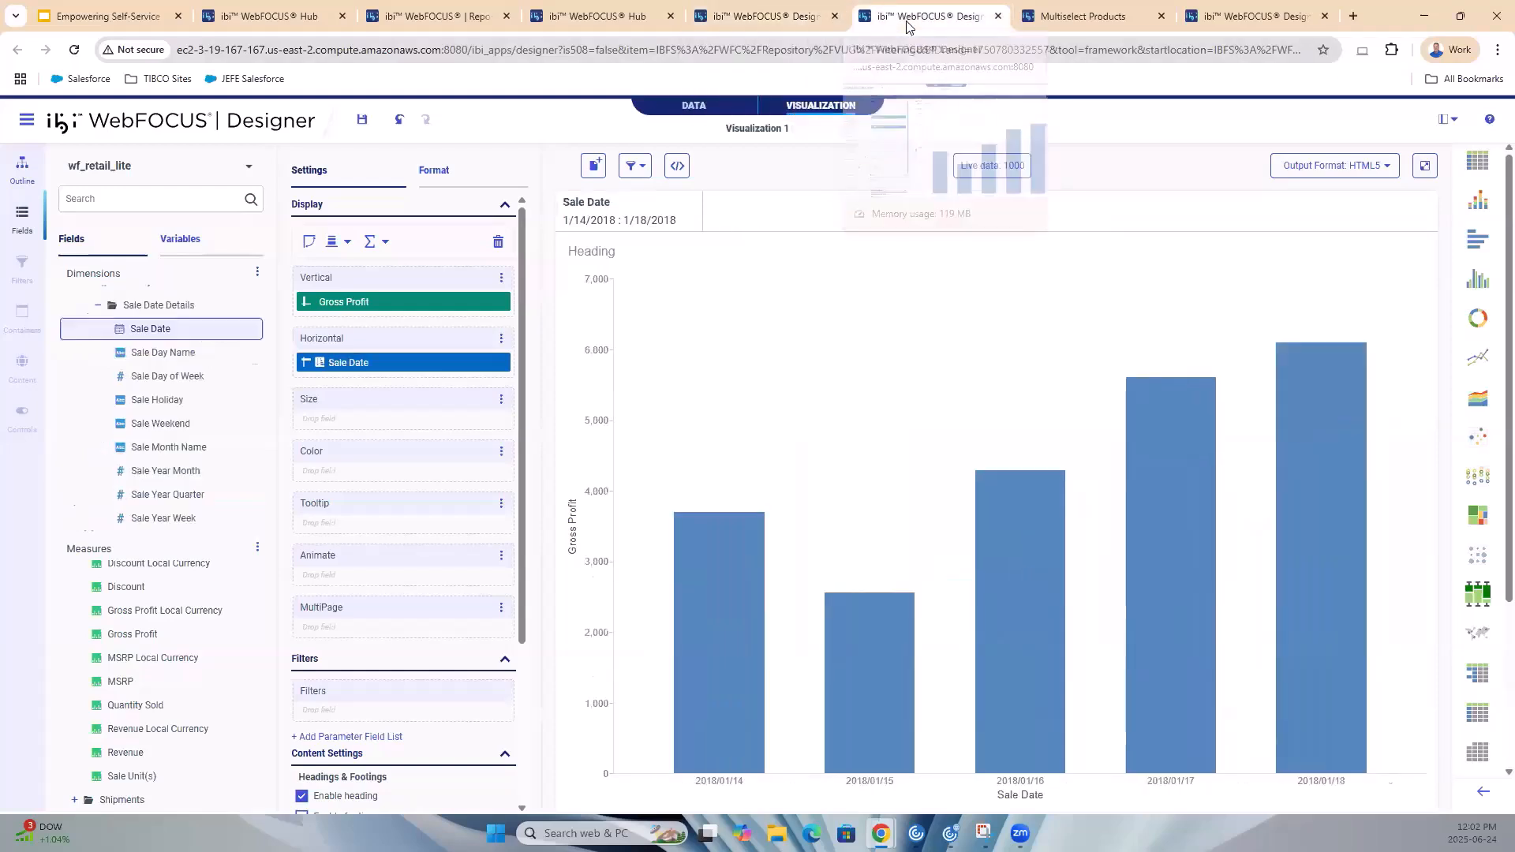
click(999, 16)
click(824, 151)
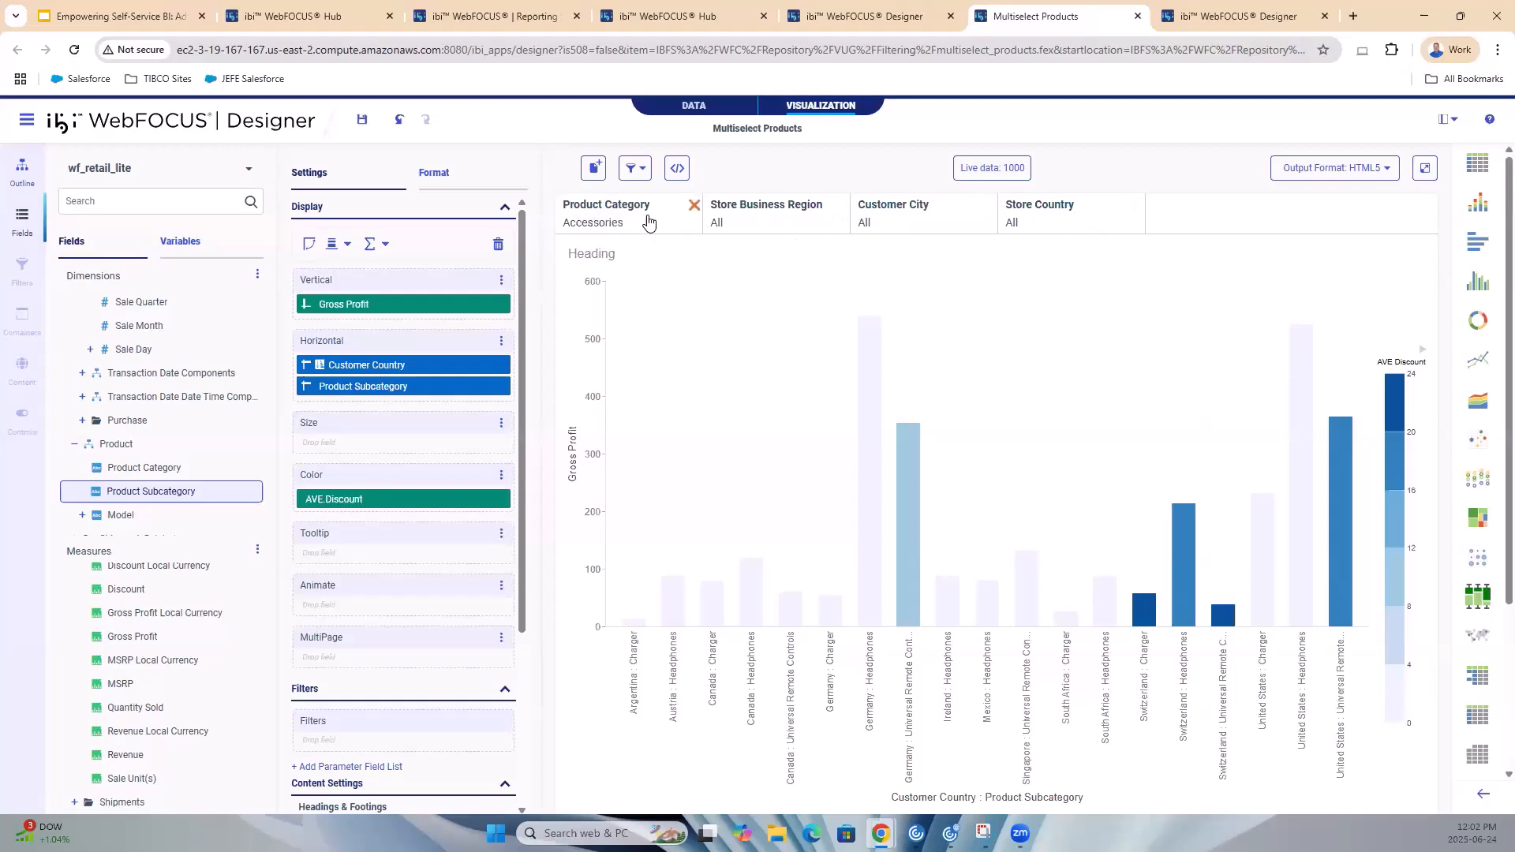
Collapse the Product dimension in the Multiselect Products visualization and briefly check the fields of the Store dimension
click(75, 446)
click(75, 493)
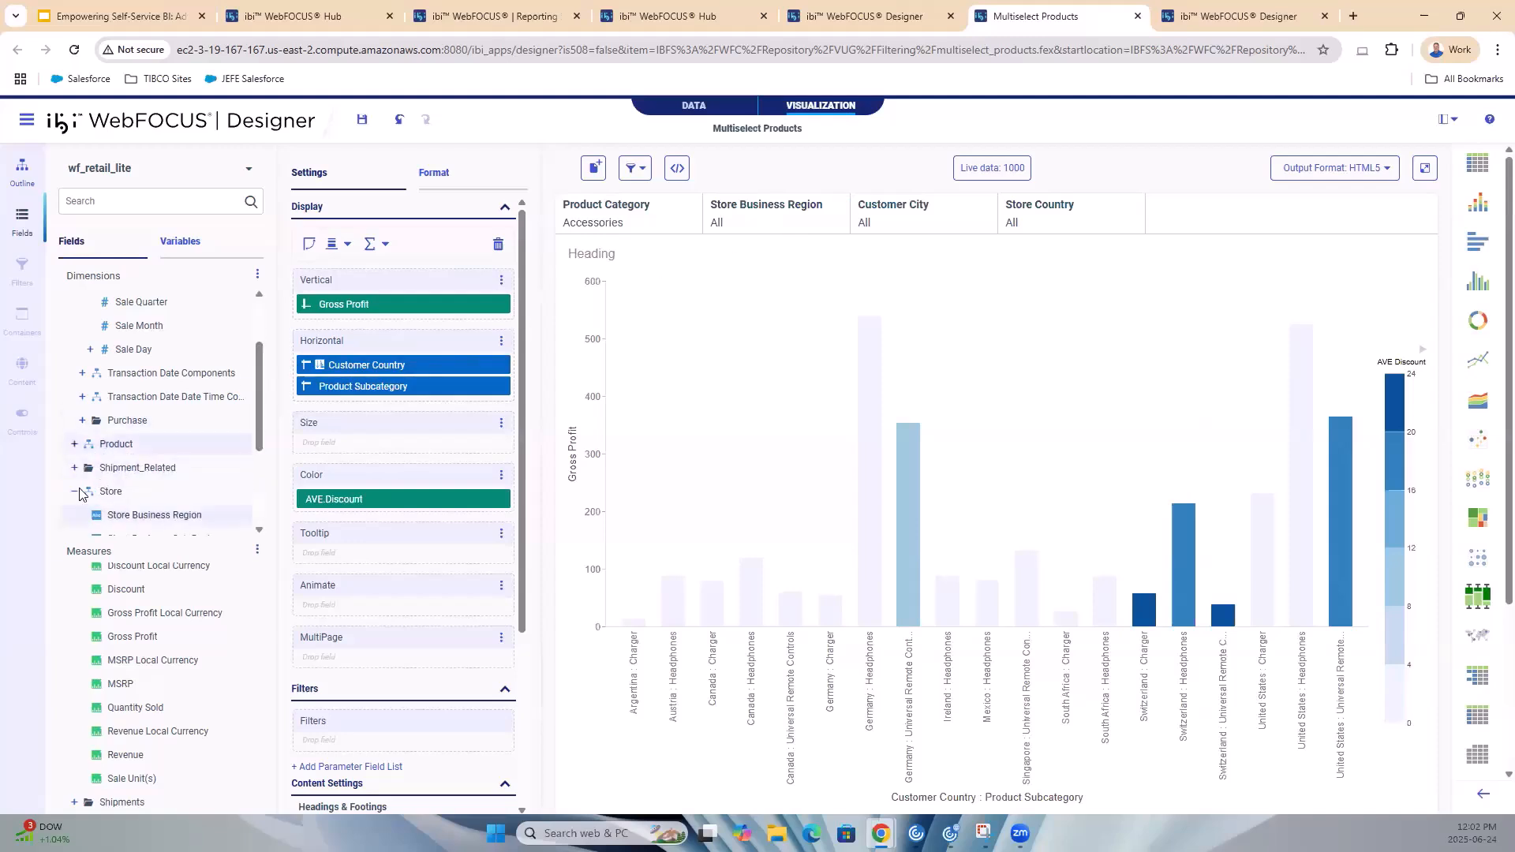
click(73, 495)
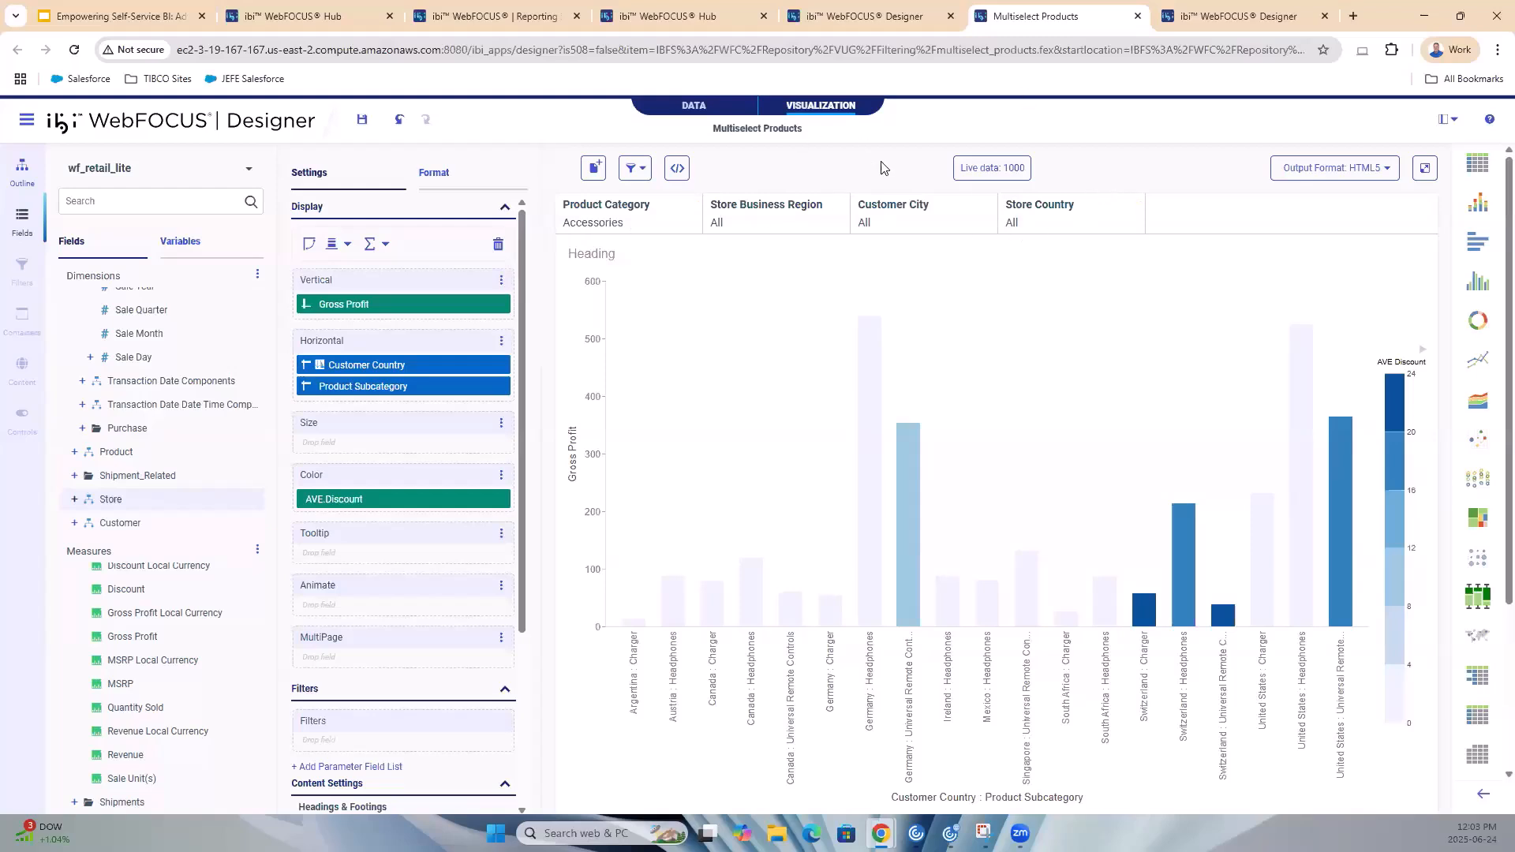
Cancel closing the Multiselect Products visualization and save it
click(1138, 16)
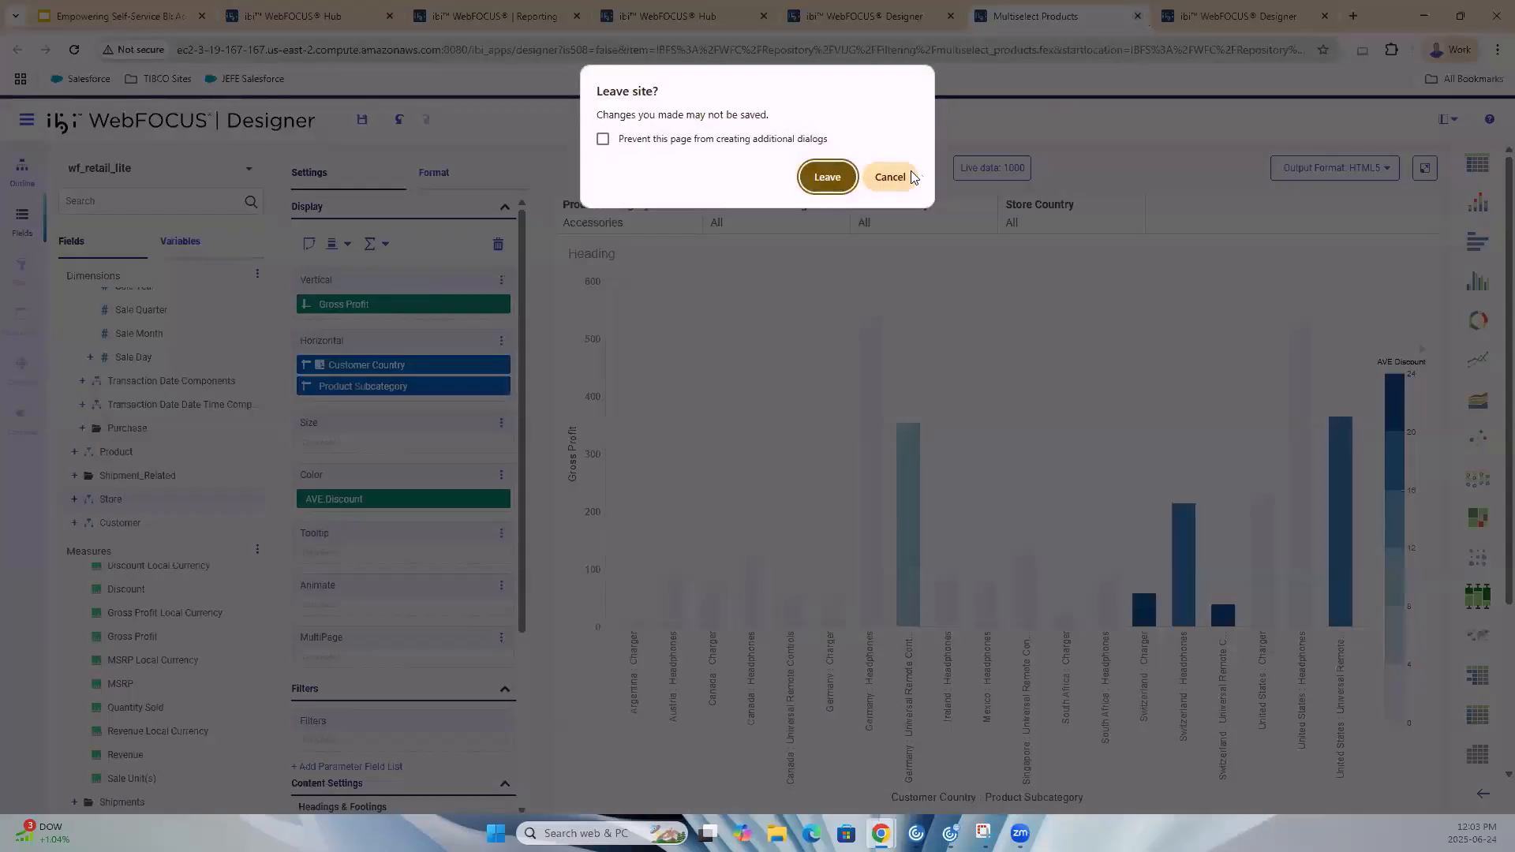
click(892, 177)
click(362, 119)
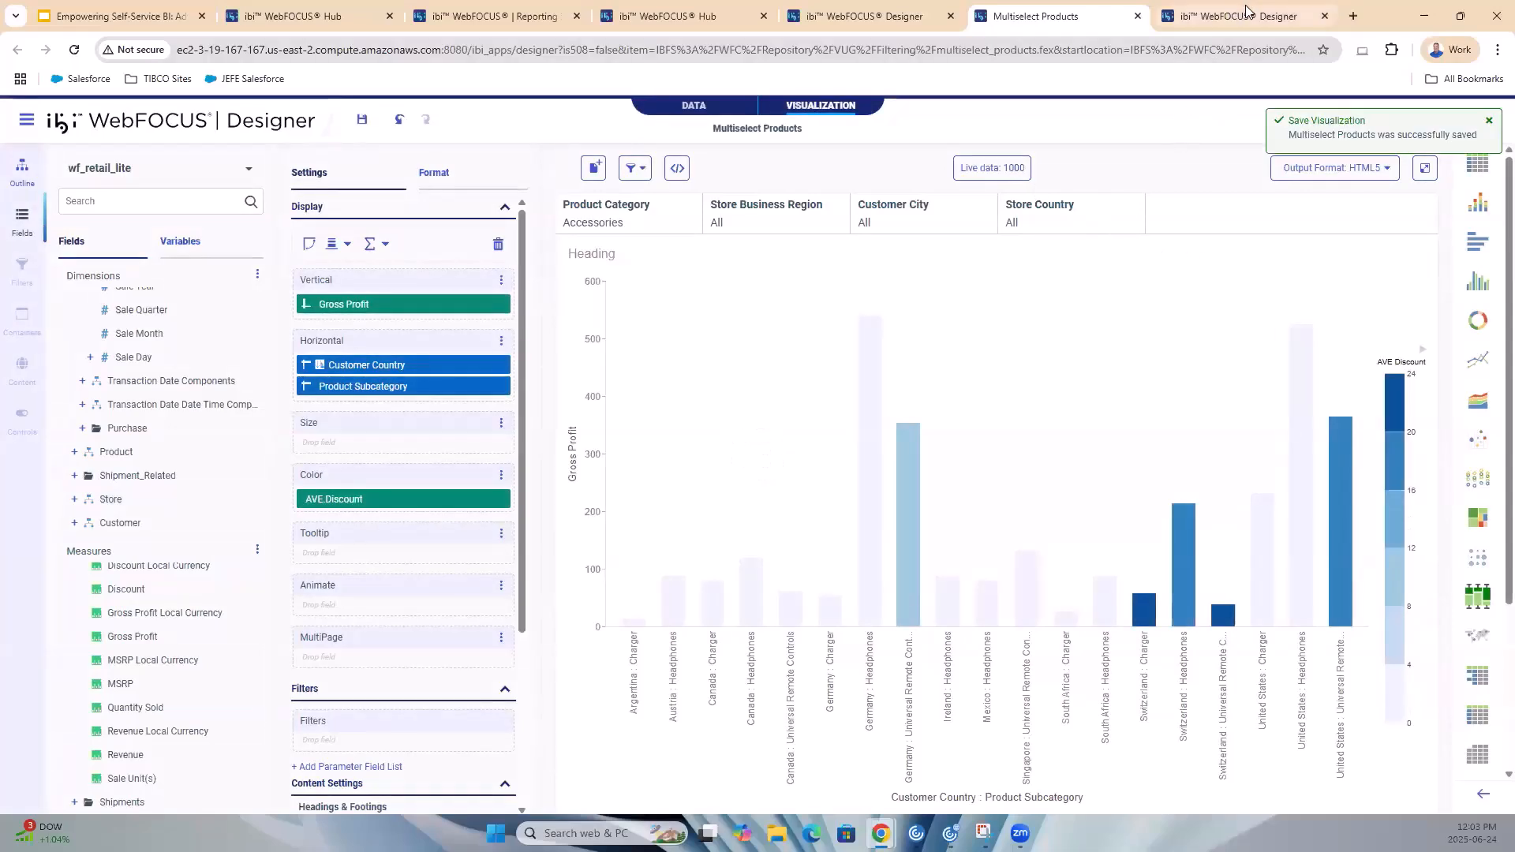
Close the assembled page containing Multiselect Products without saving its changes
click(1280, 21)
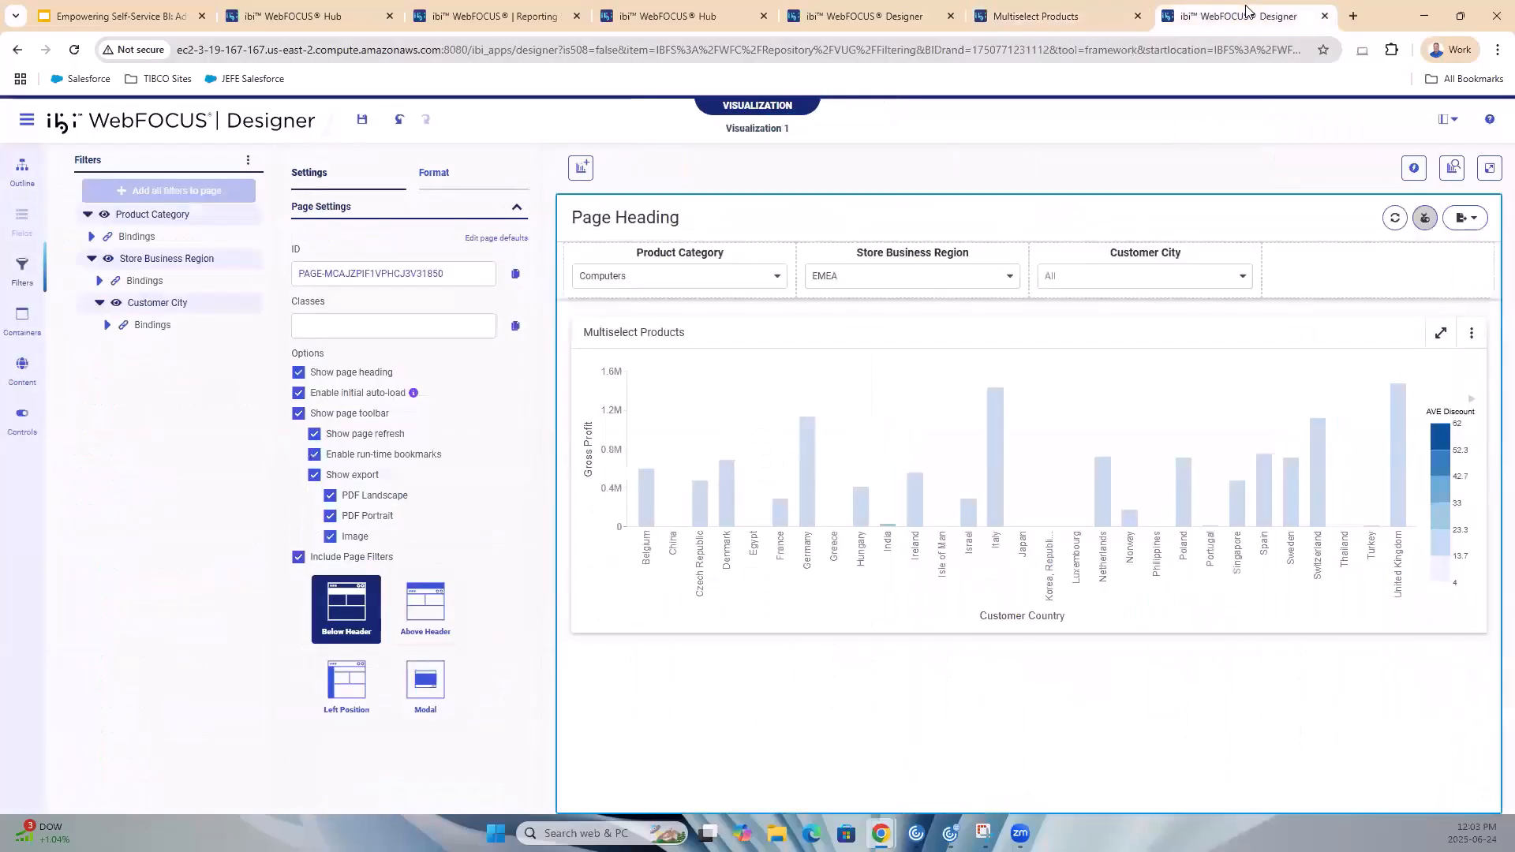
click(1325, 16)
click(824, 152)
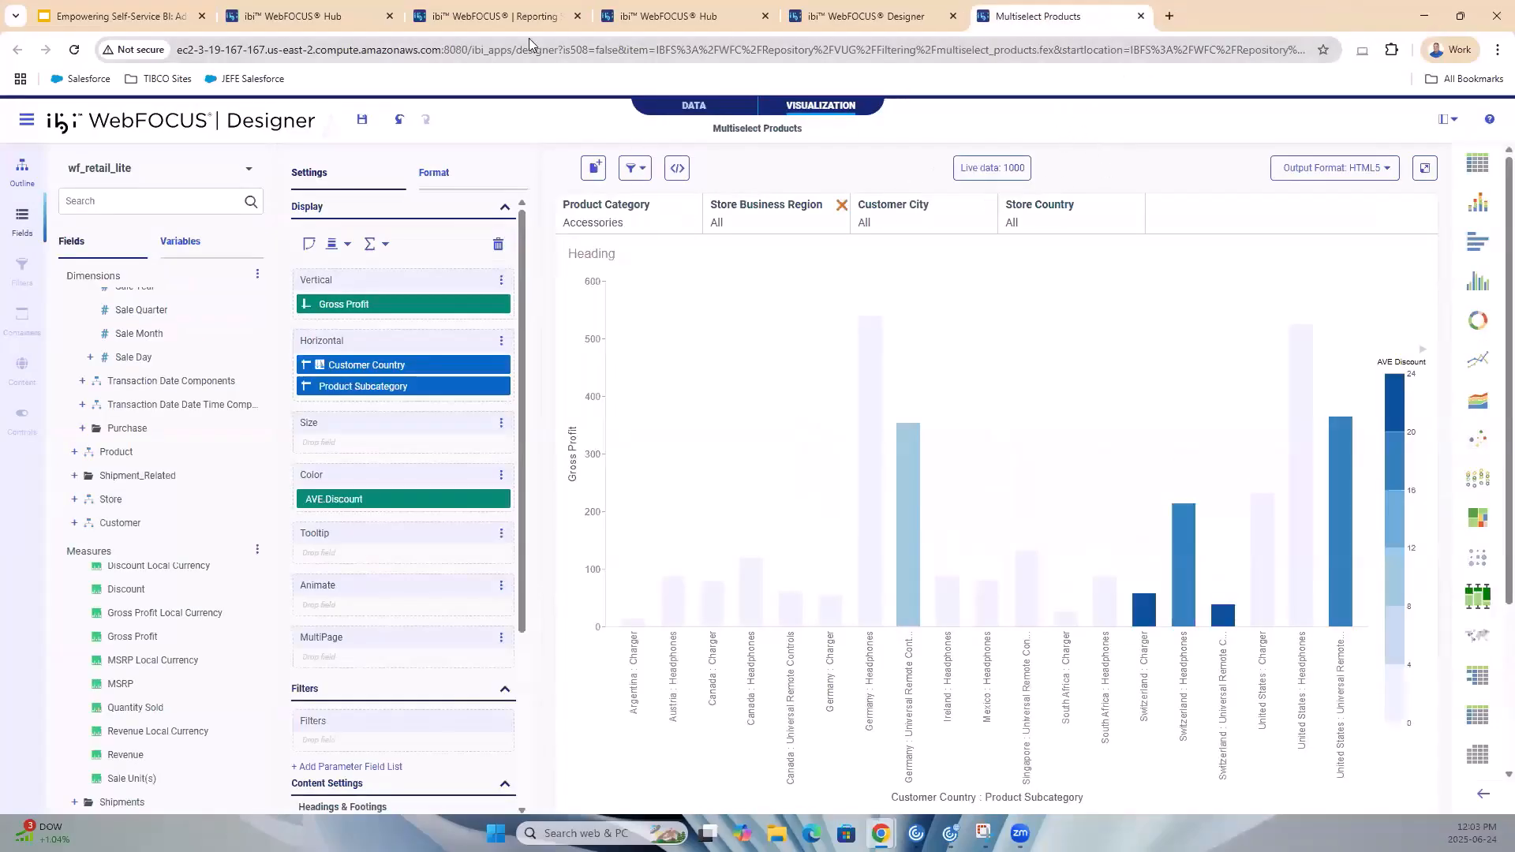
Start assembling a new page for the Filtering folder from the WebFOCUS Hub, using the Blank template
click(677, 16)
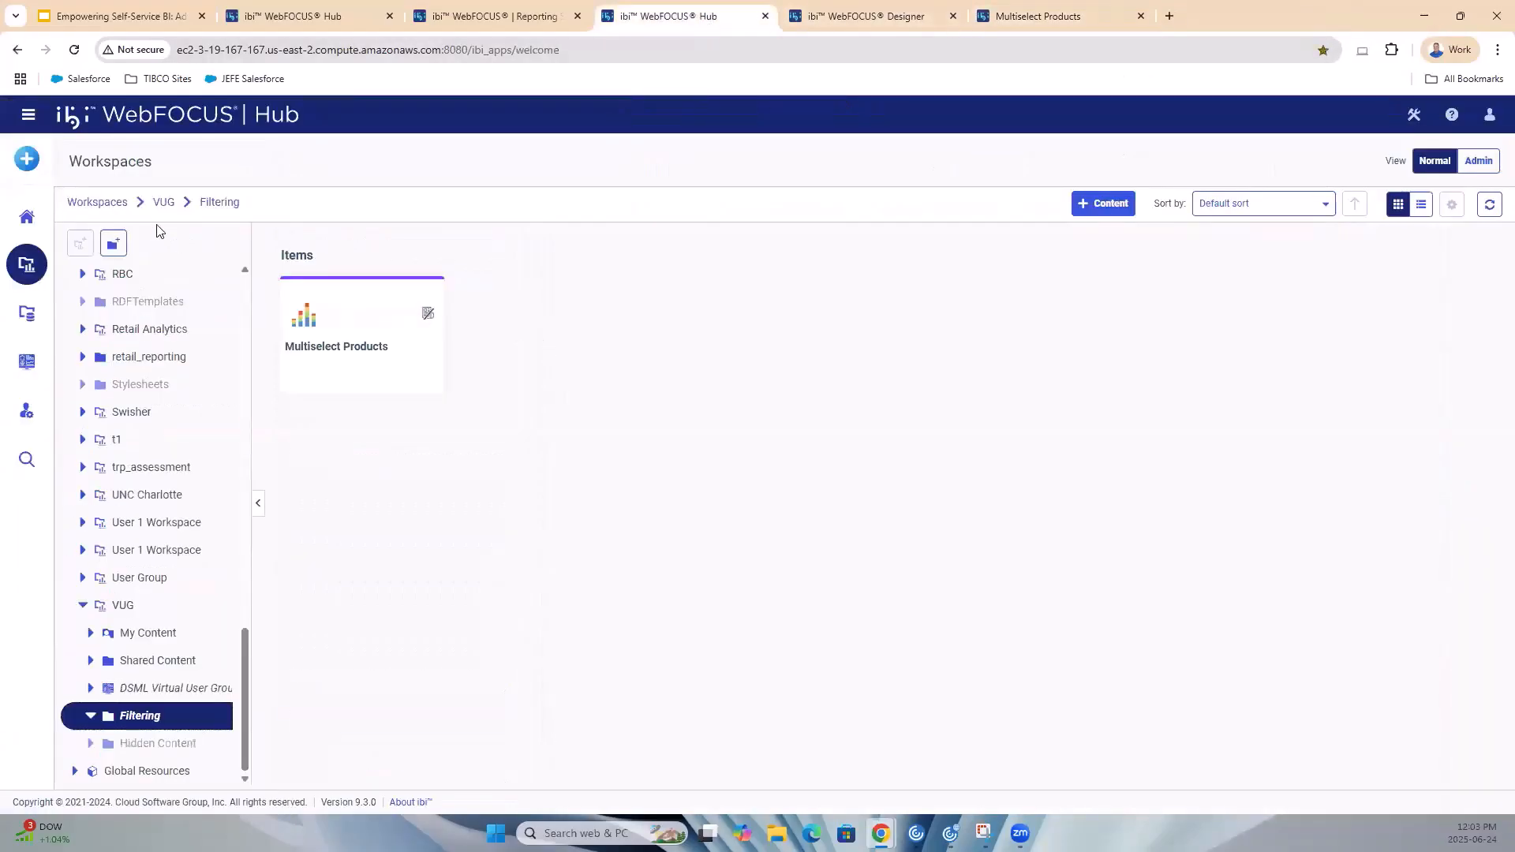
click(35, 166)
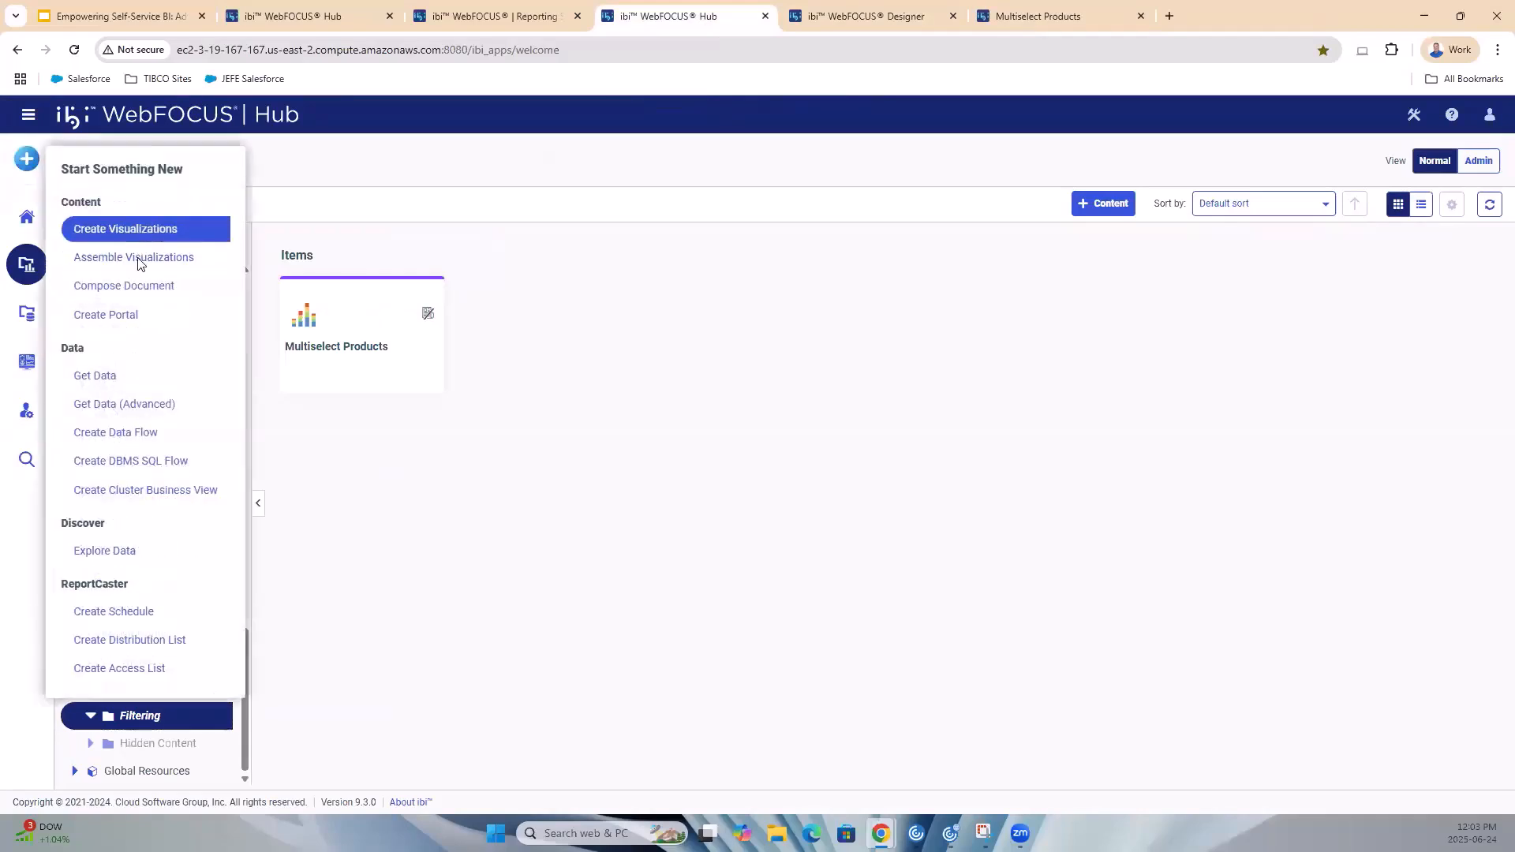
click(140, 259)
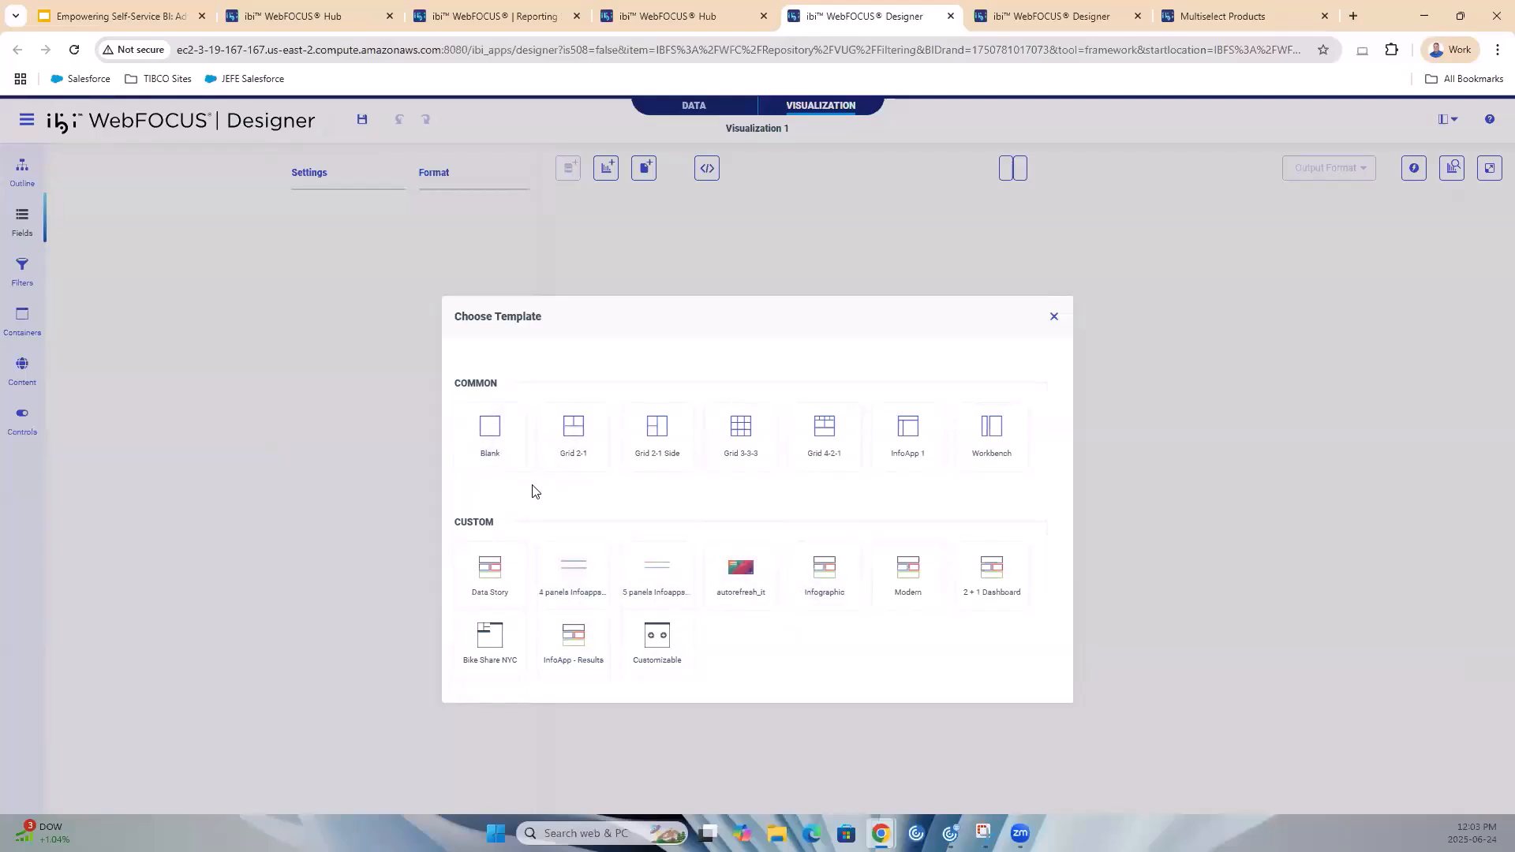
click(490, 438)
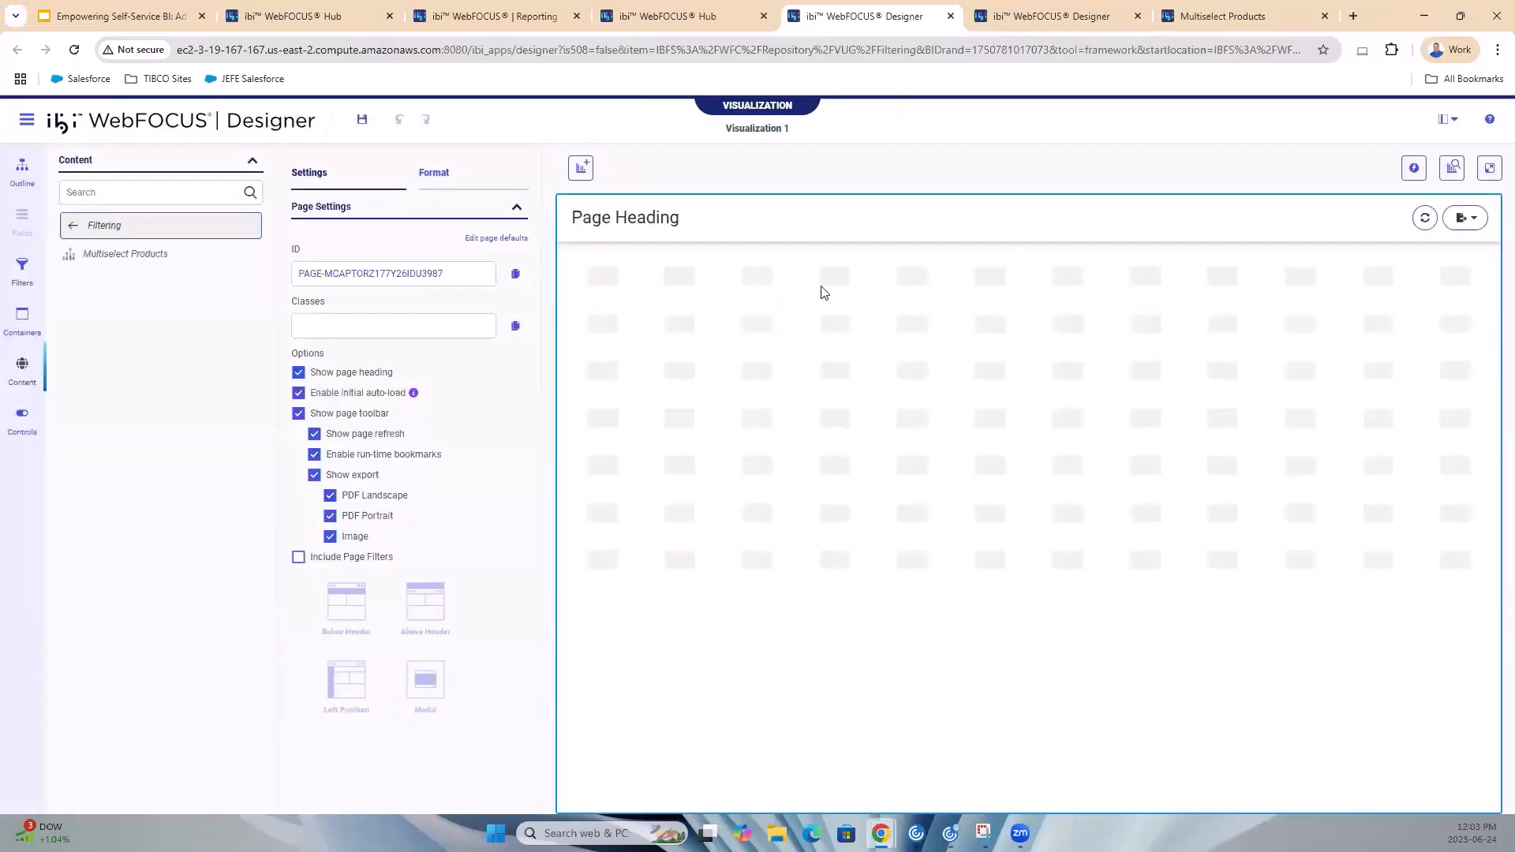
Place the Multiselect Products visualization on the blank page and enlarge its container to fill the full page width
click(109, 262)
drag(109, 261, 857, 450)
drag(1097, 576, 1396, 760)
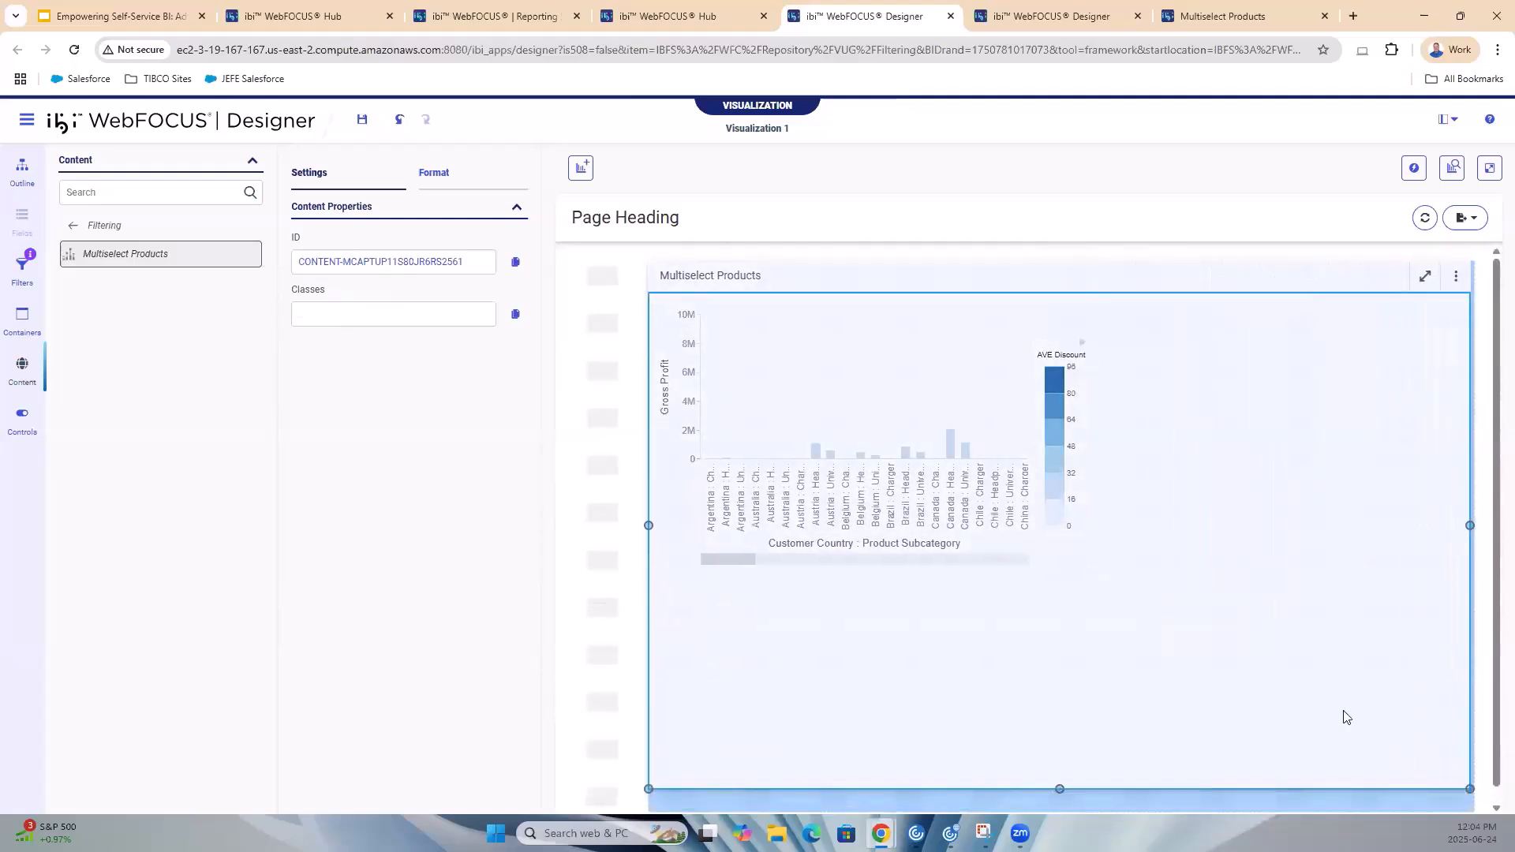
drag(648, 526, 572, 525)
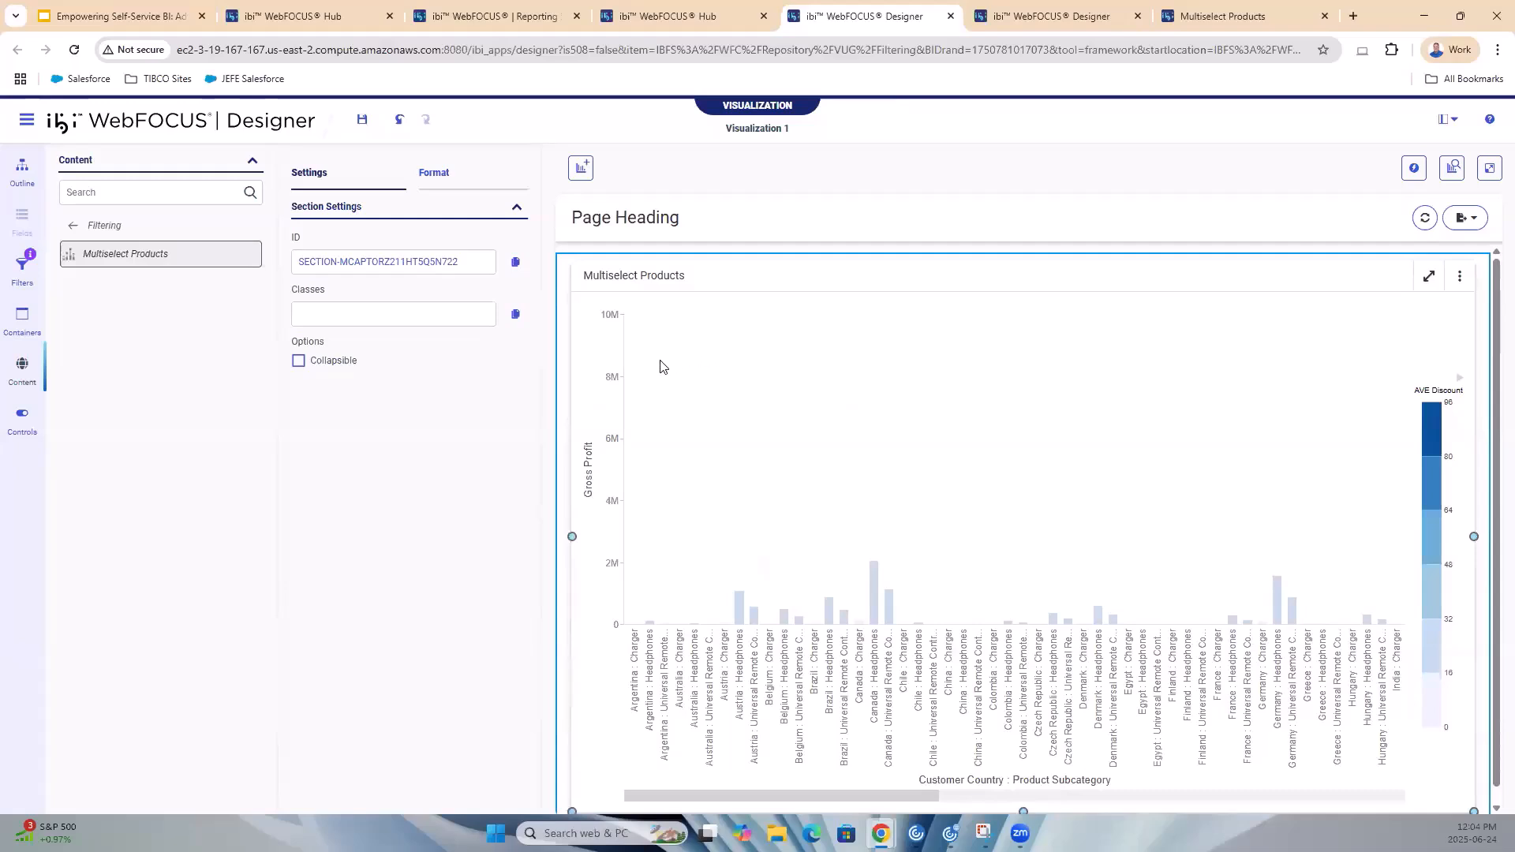
Add all filters of the Multiselect Products visualization to the page
click(25, 266)
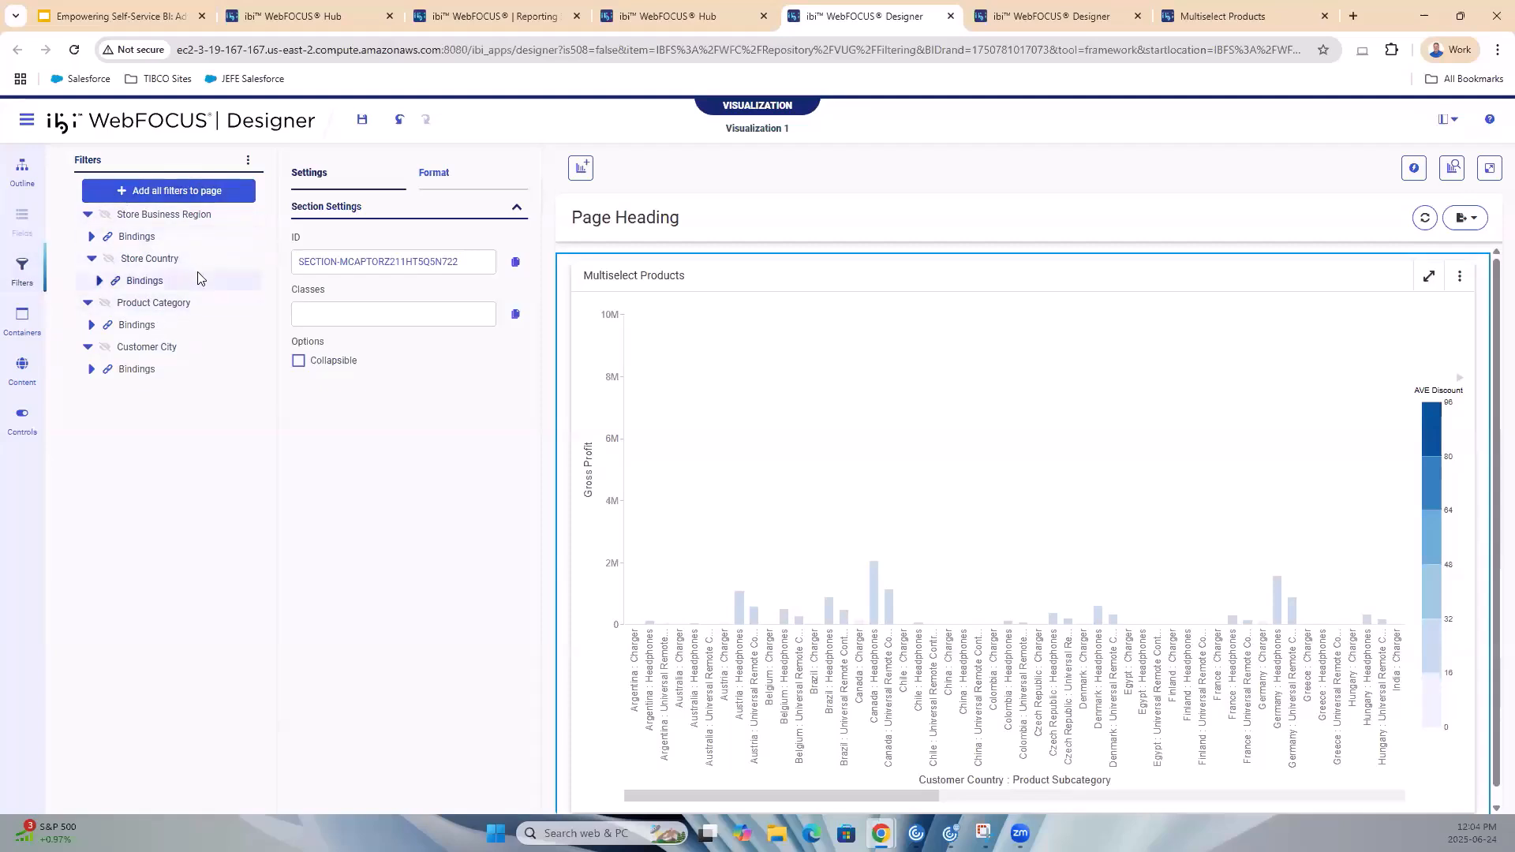
click(172, 192)
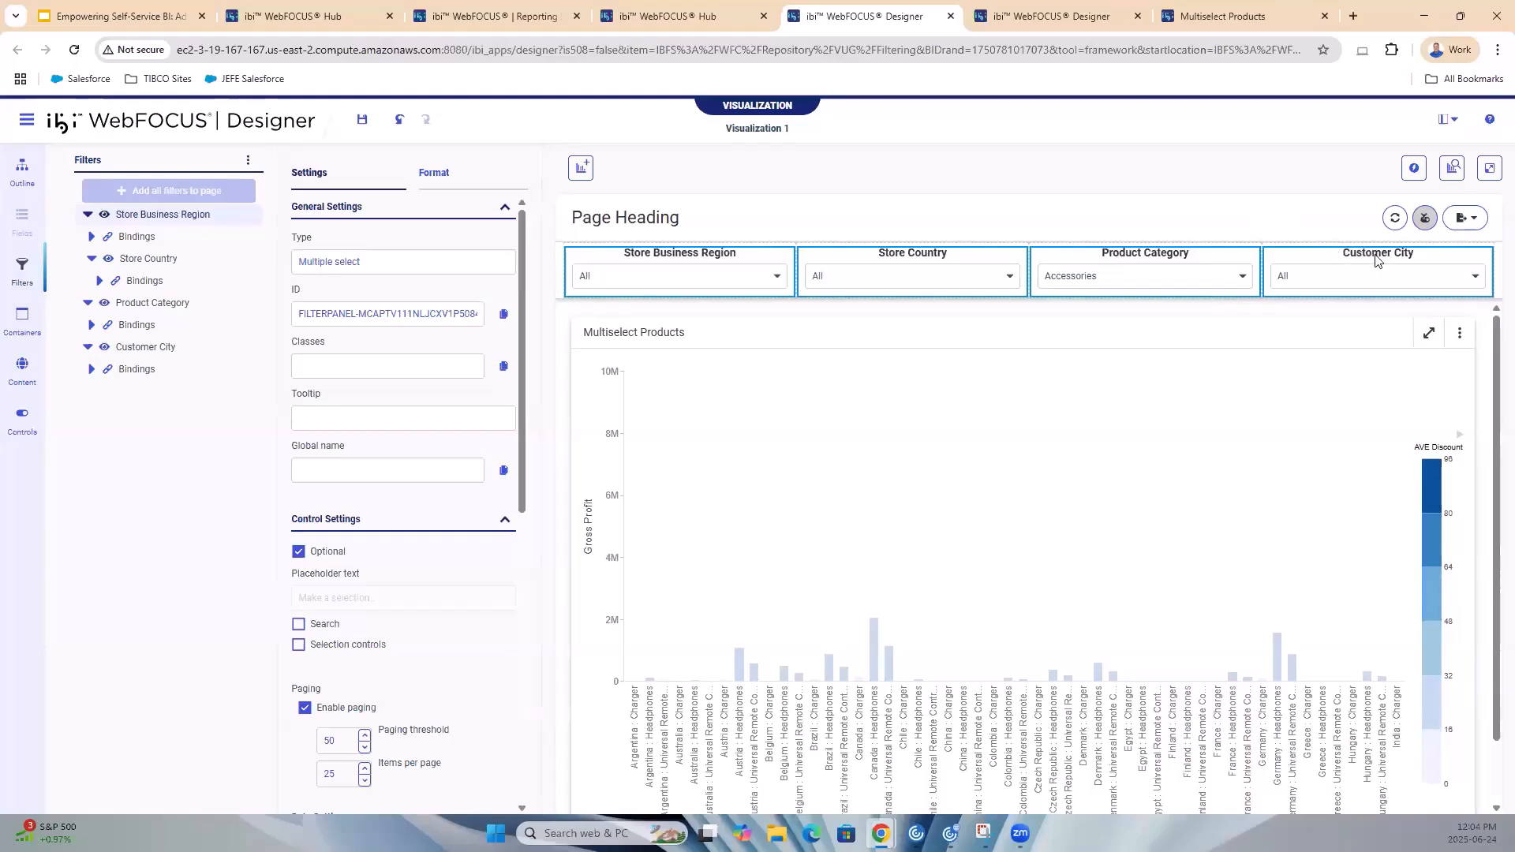
click(1466, 218)
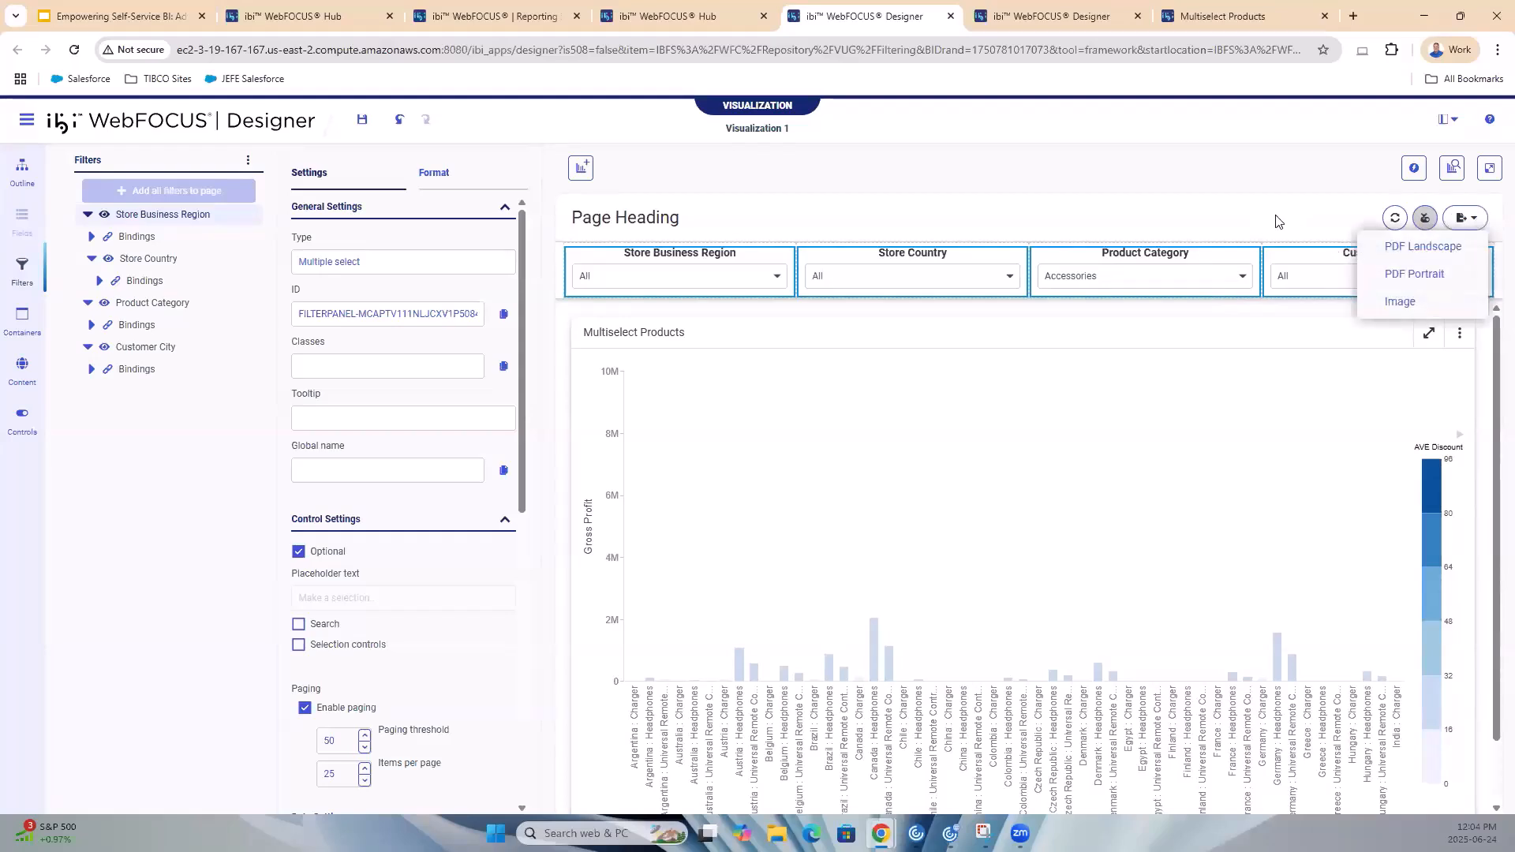
click(1399, 241)
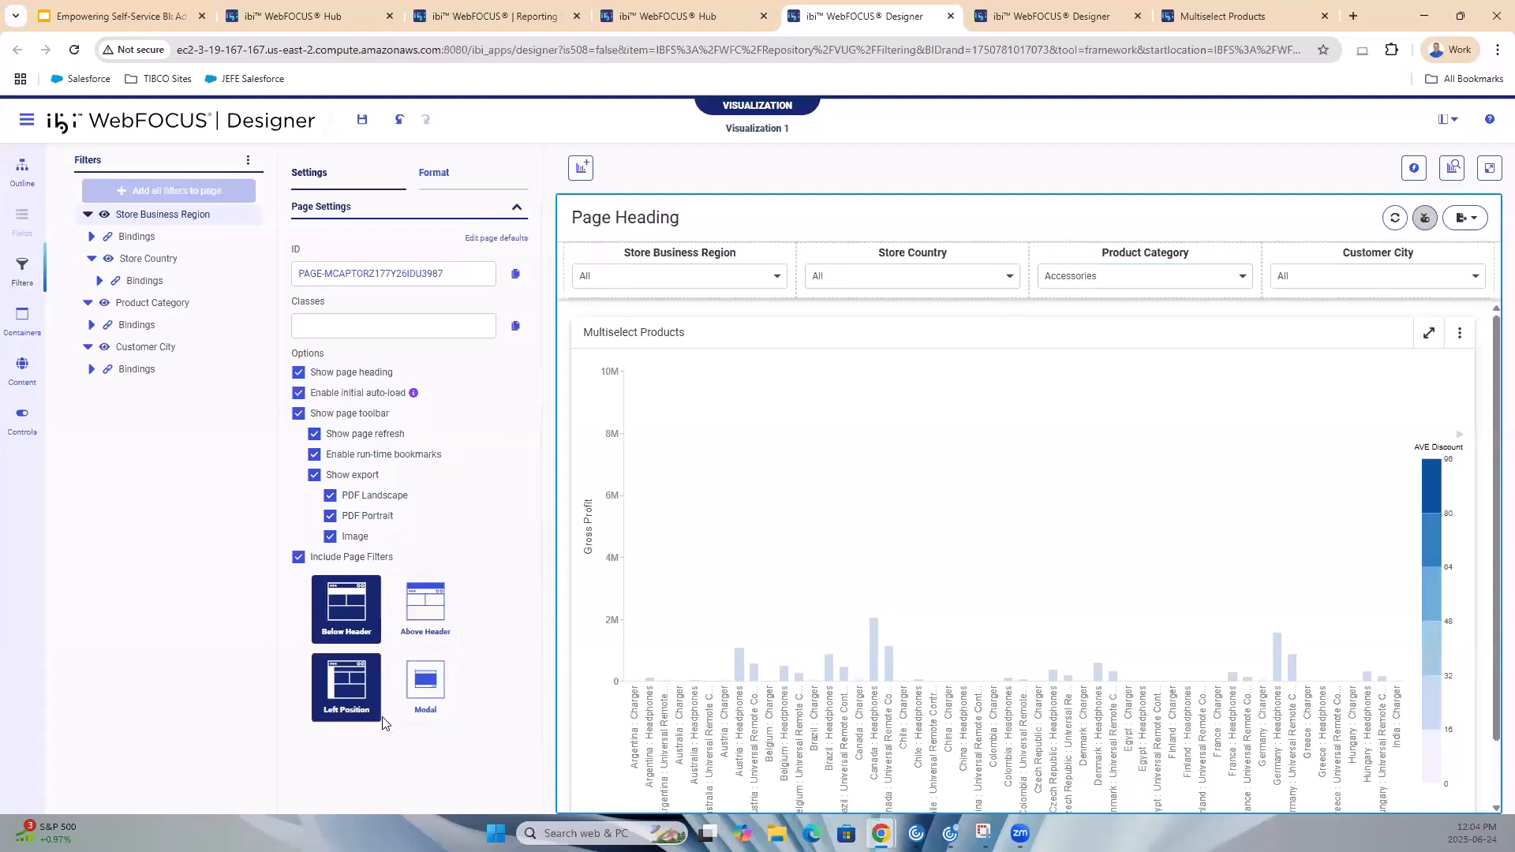
Try the Modal, Above Header and Left Position layouts for the page filters, and return them to Below Header
click(426, 686)
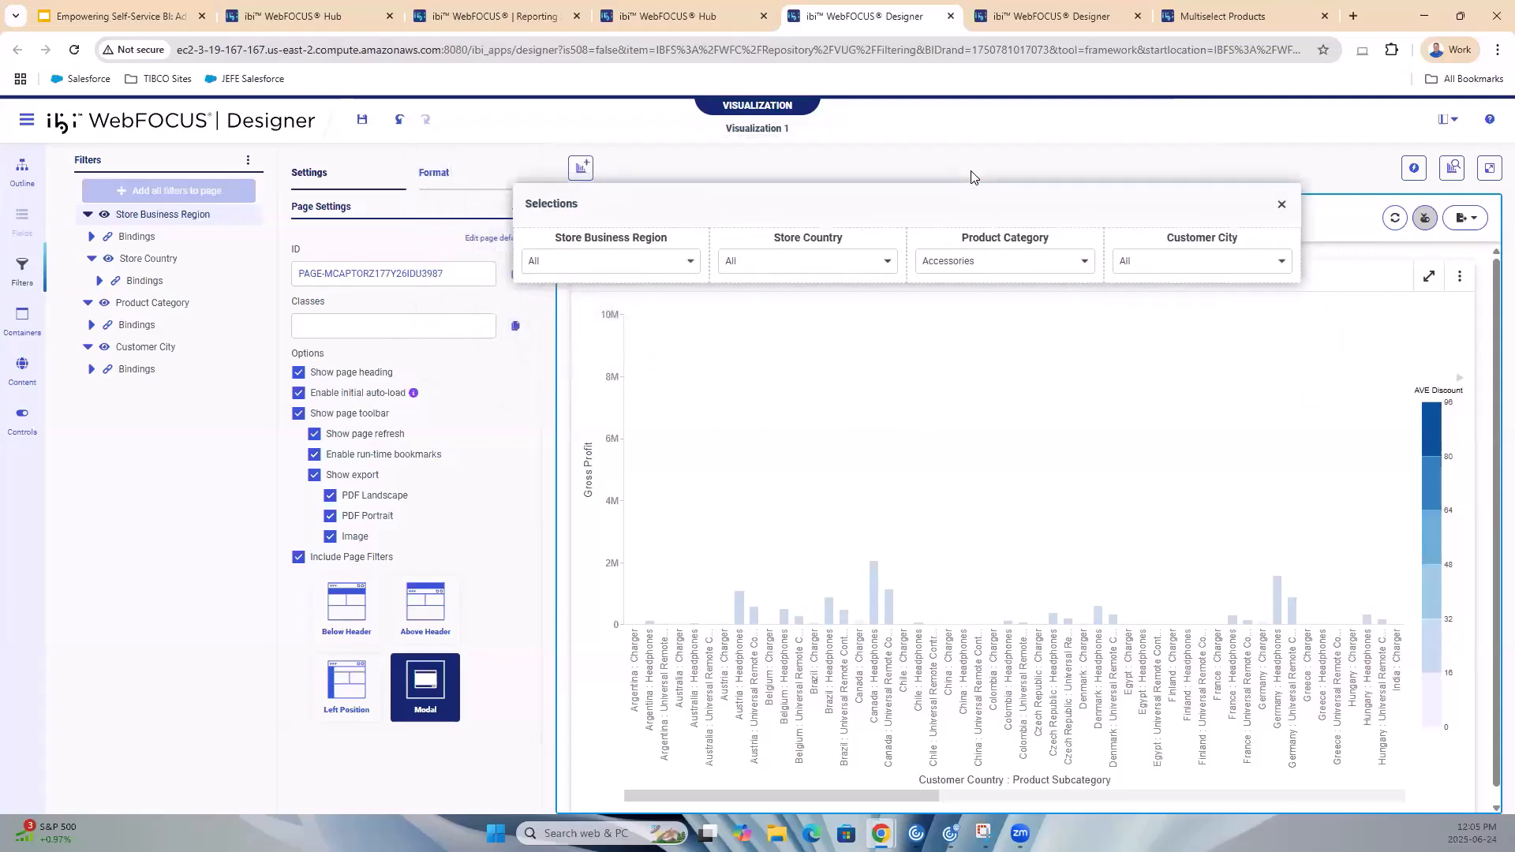
click(459, 598)
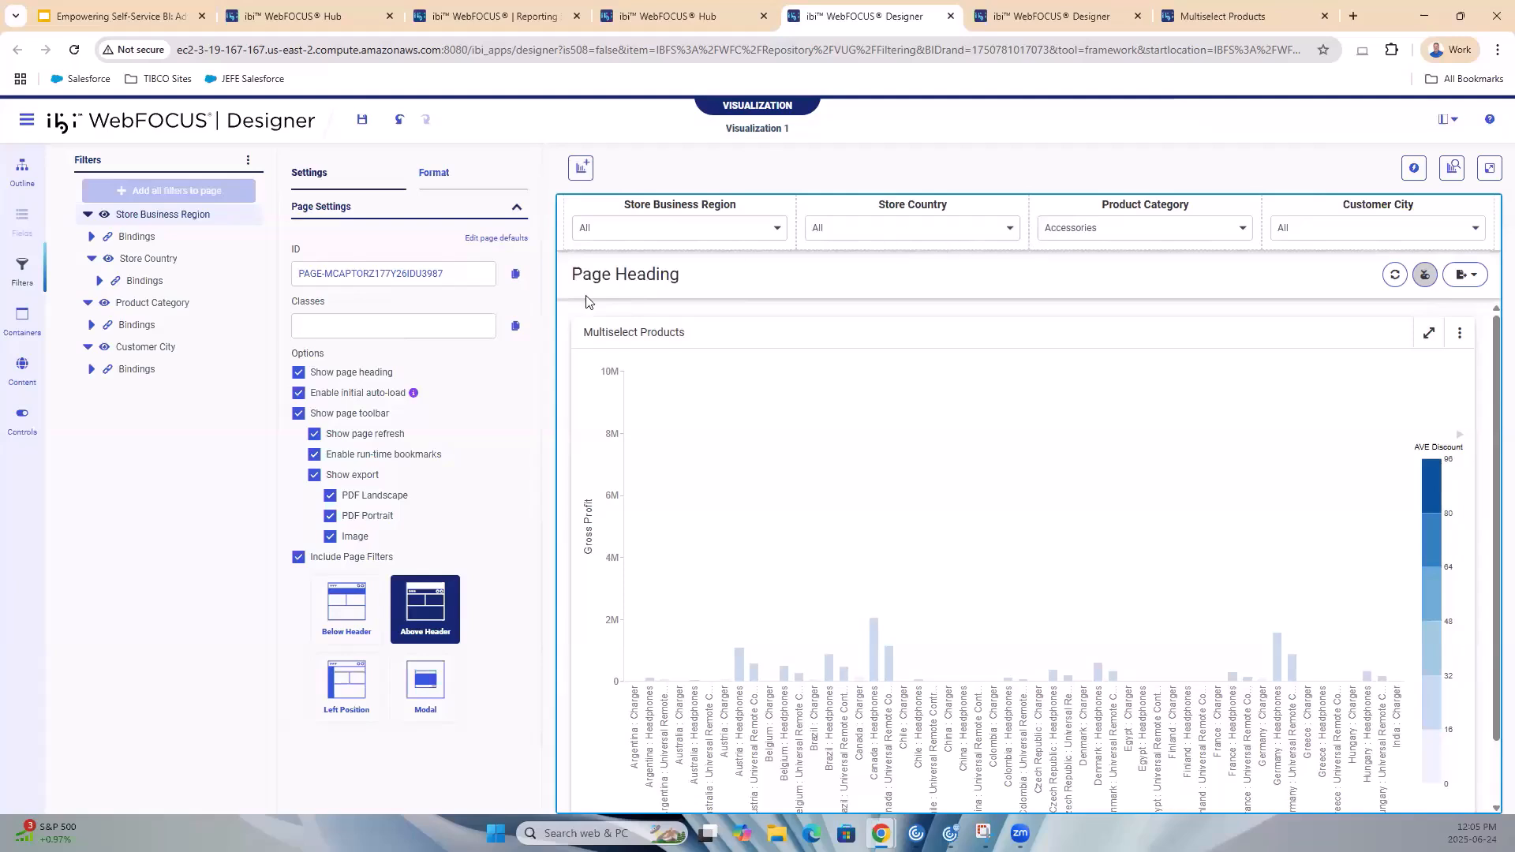
click(341, 675)
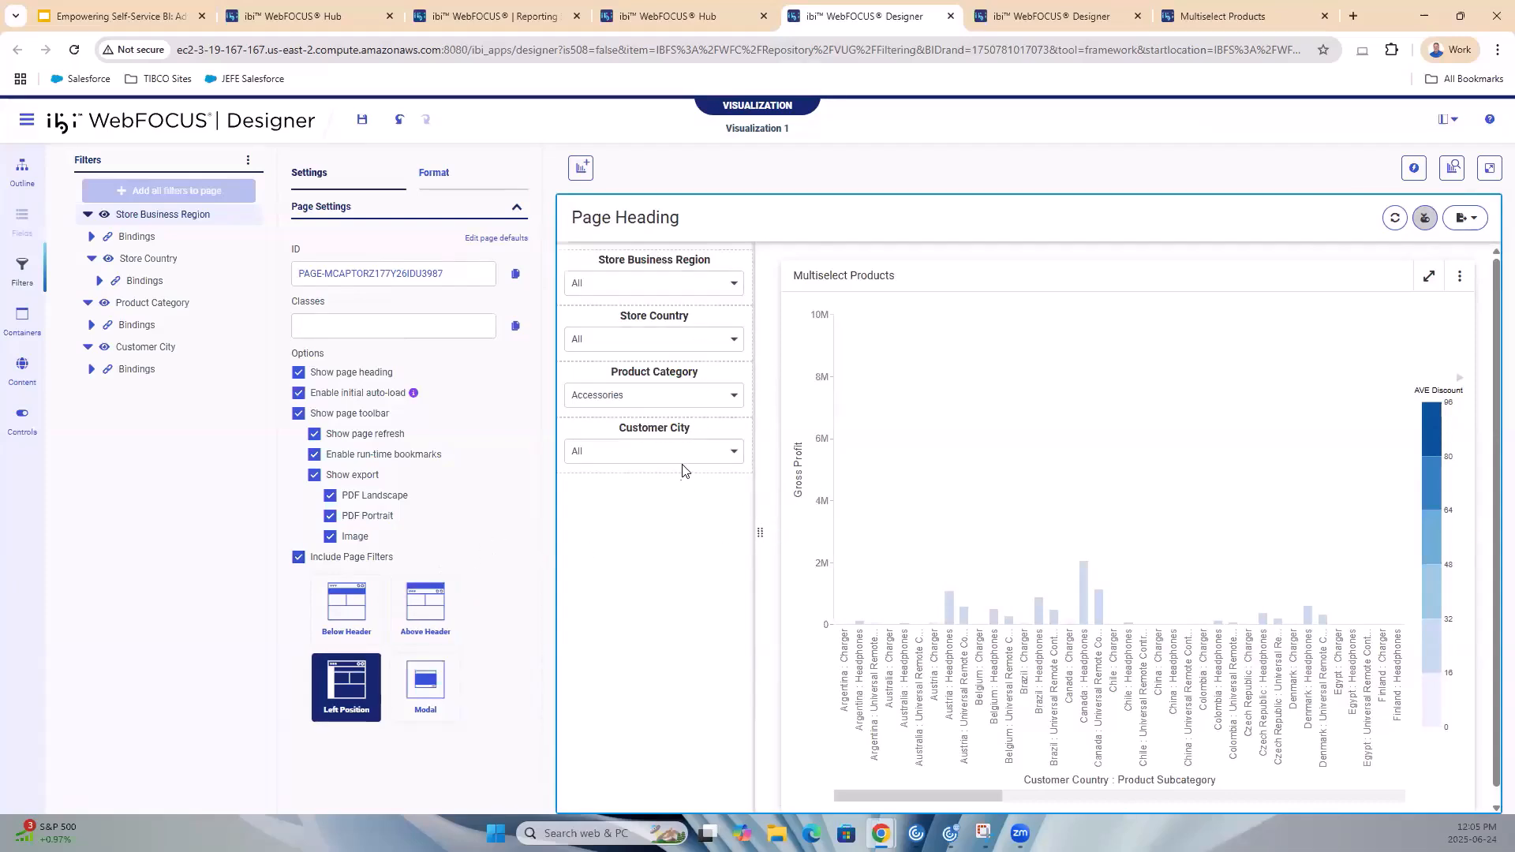
click(361, 621)
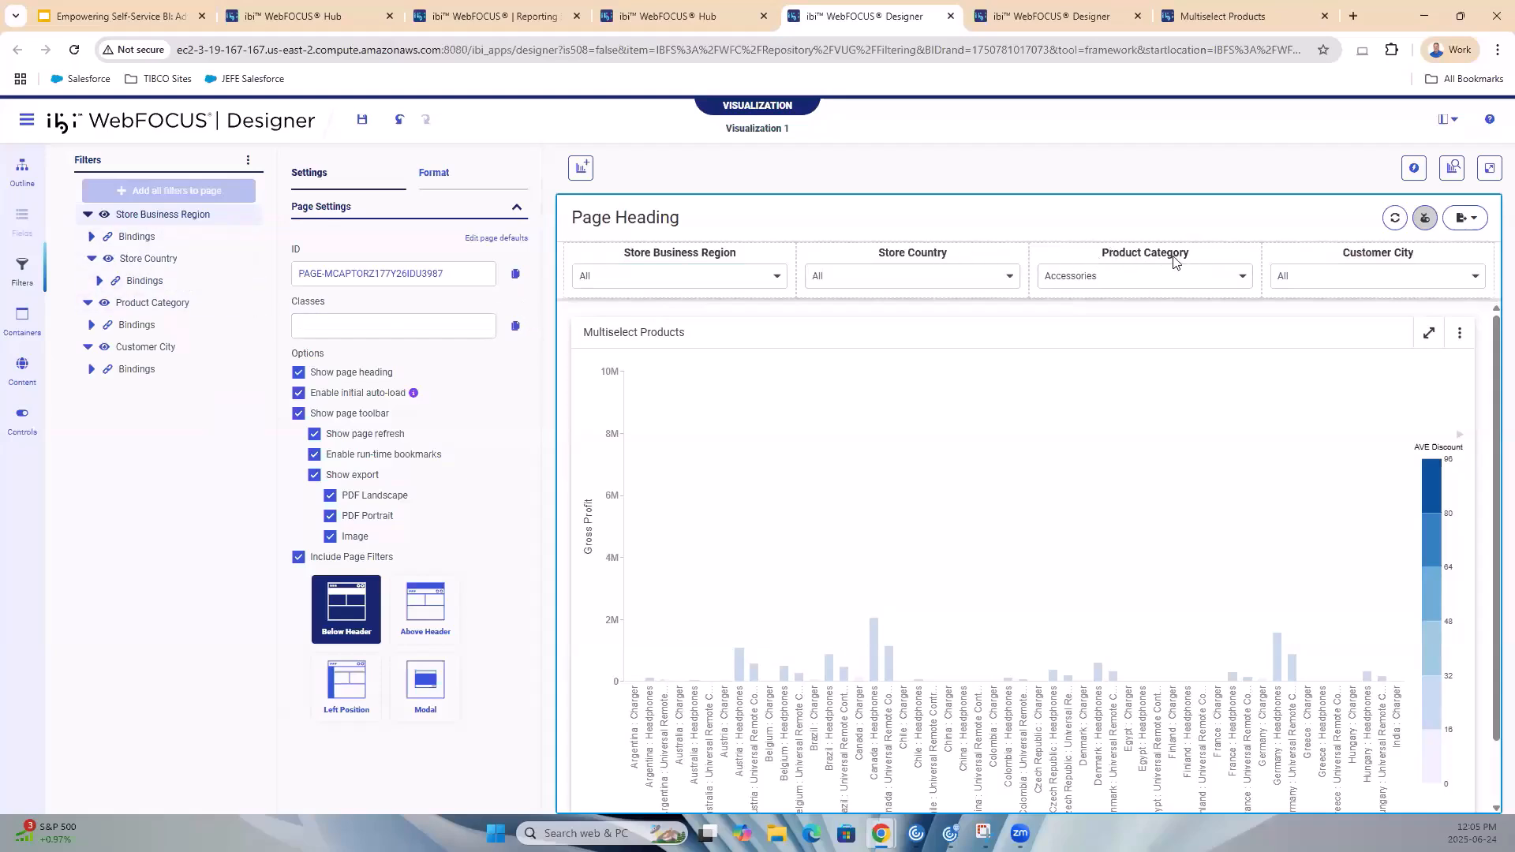
Review the Product Category choices and set the Store Business Region filter to North America
click(1244, 277)
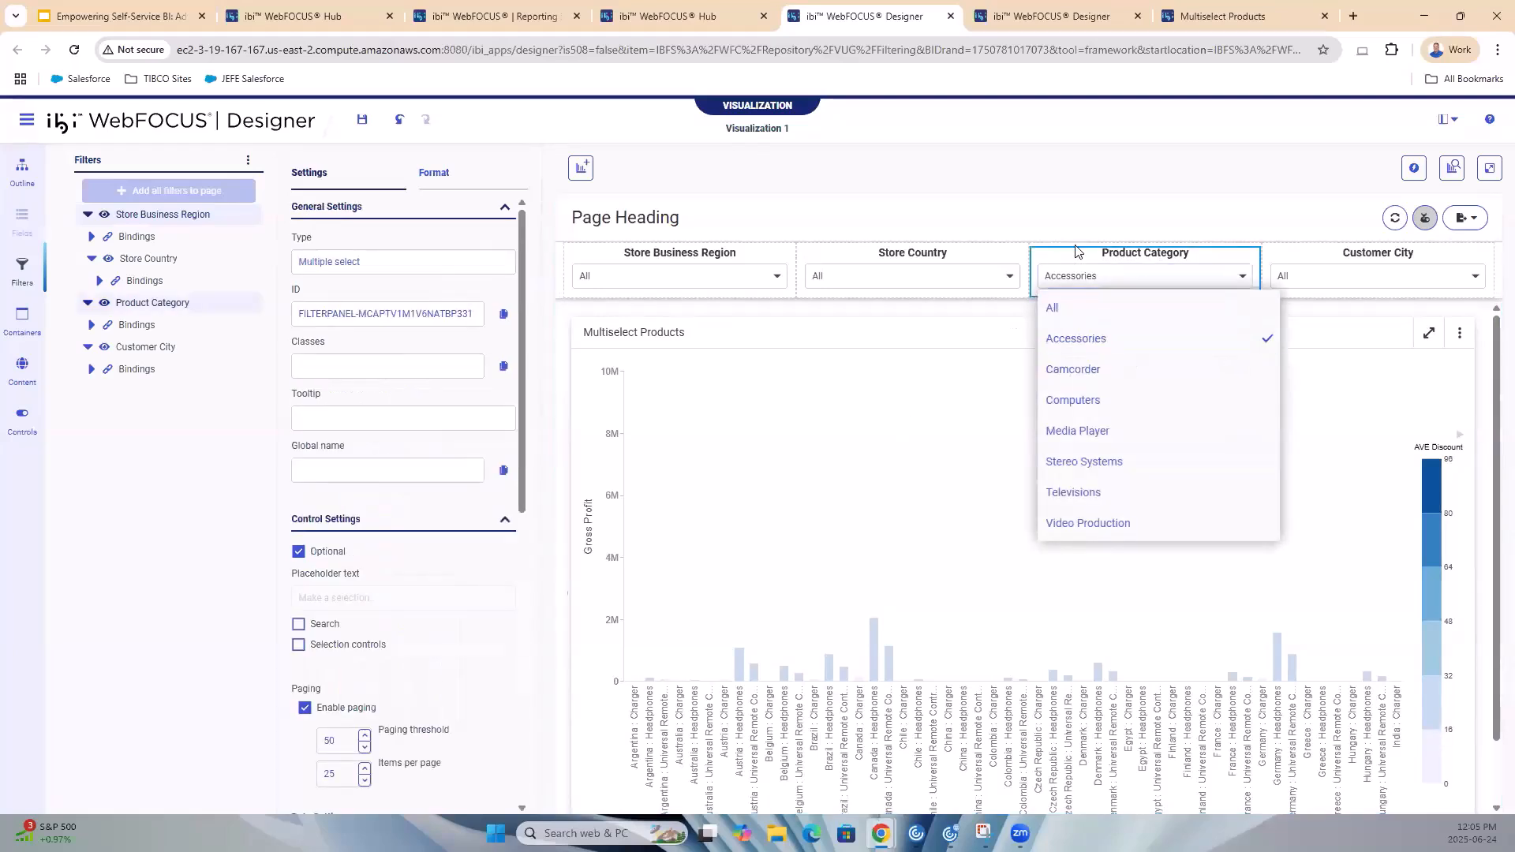
click(1107, 230)
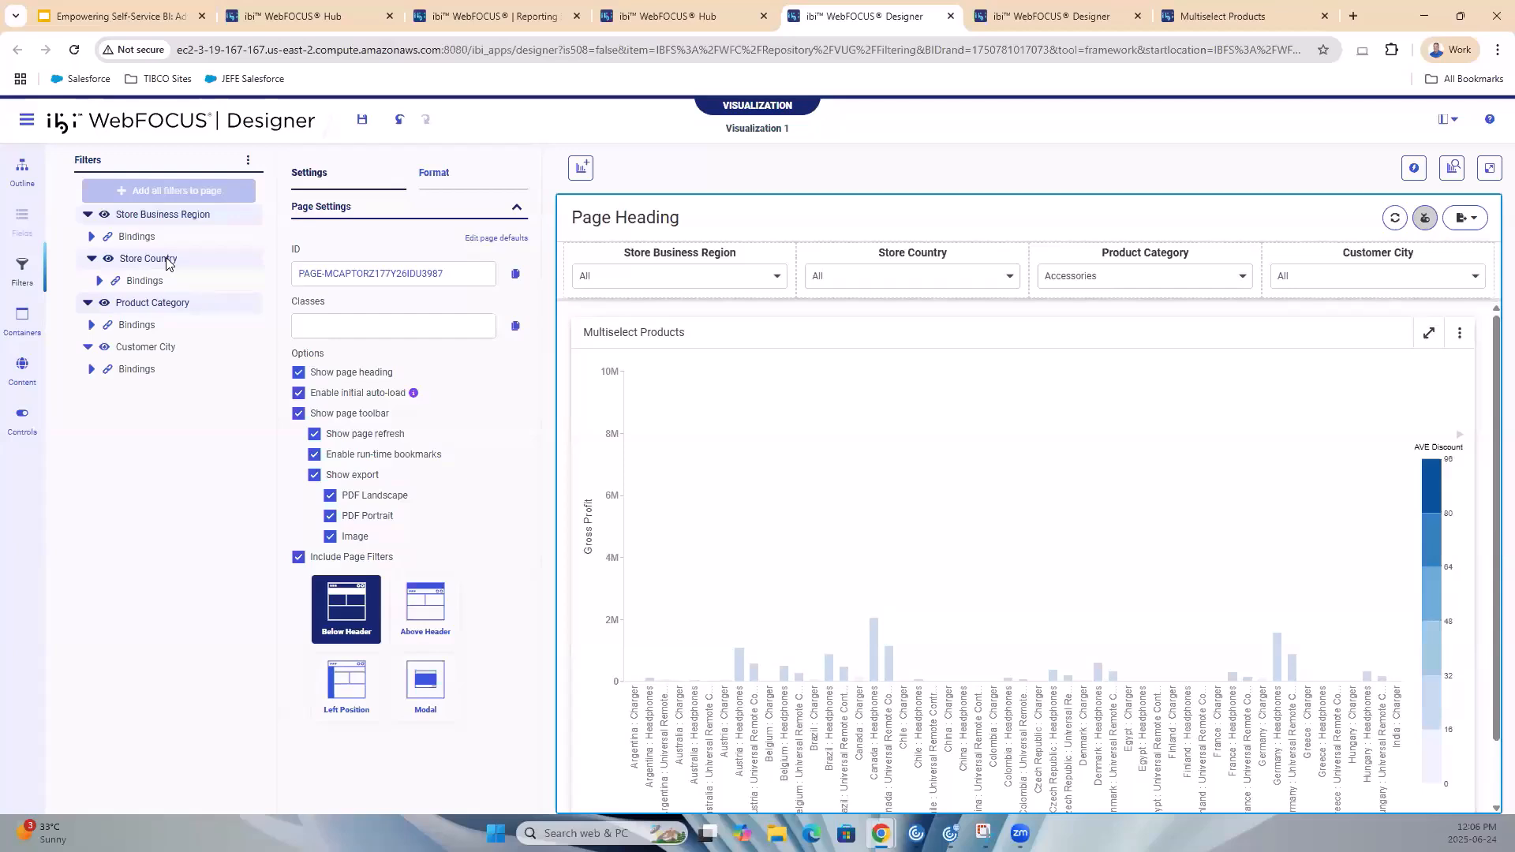
click(778, 277)
click(706, 380)
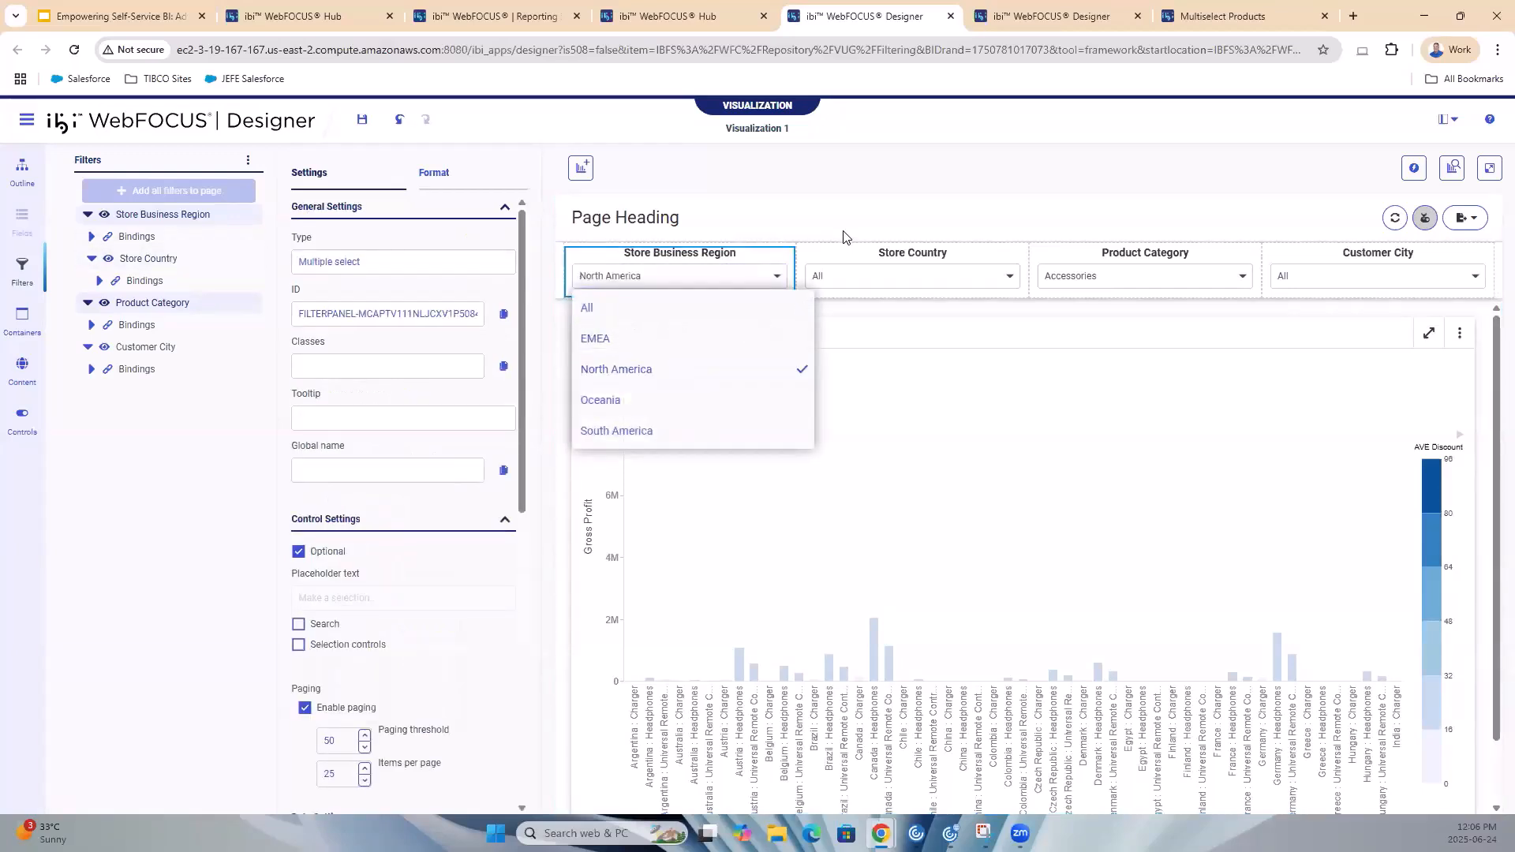
click(845, 237)
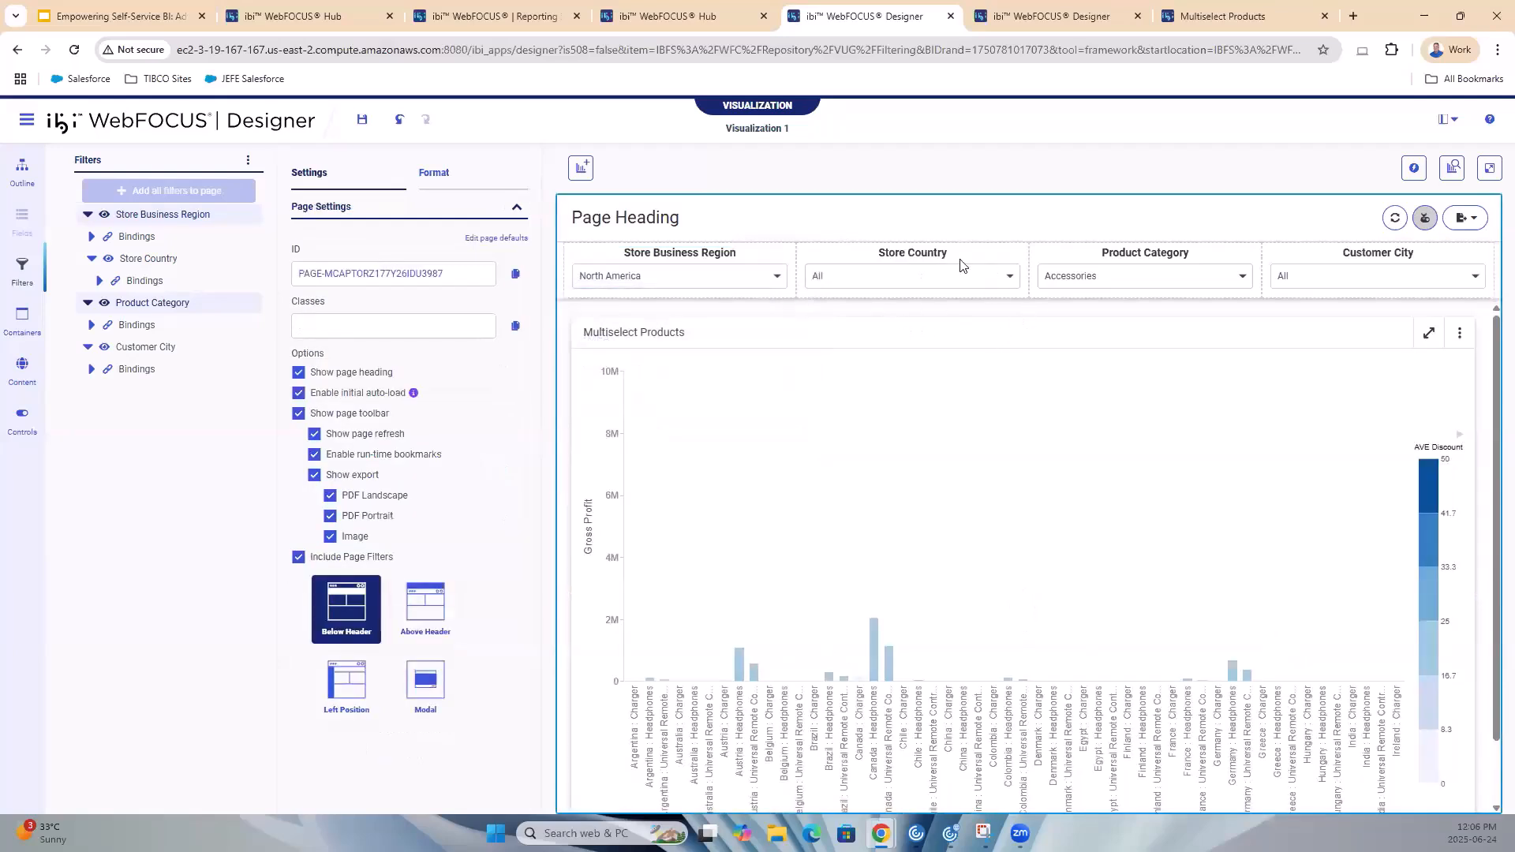
Examine the choices offered by the Store Country and Customer City page filters without changing them
click(1010, 277)
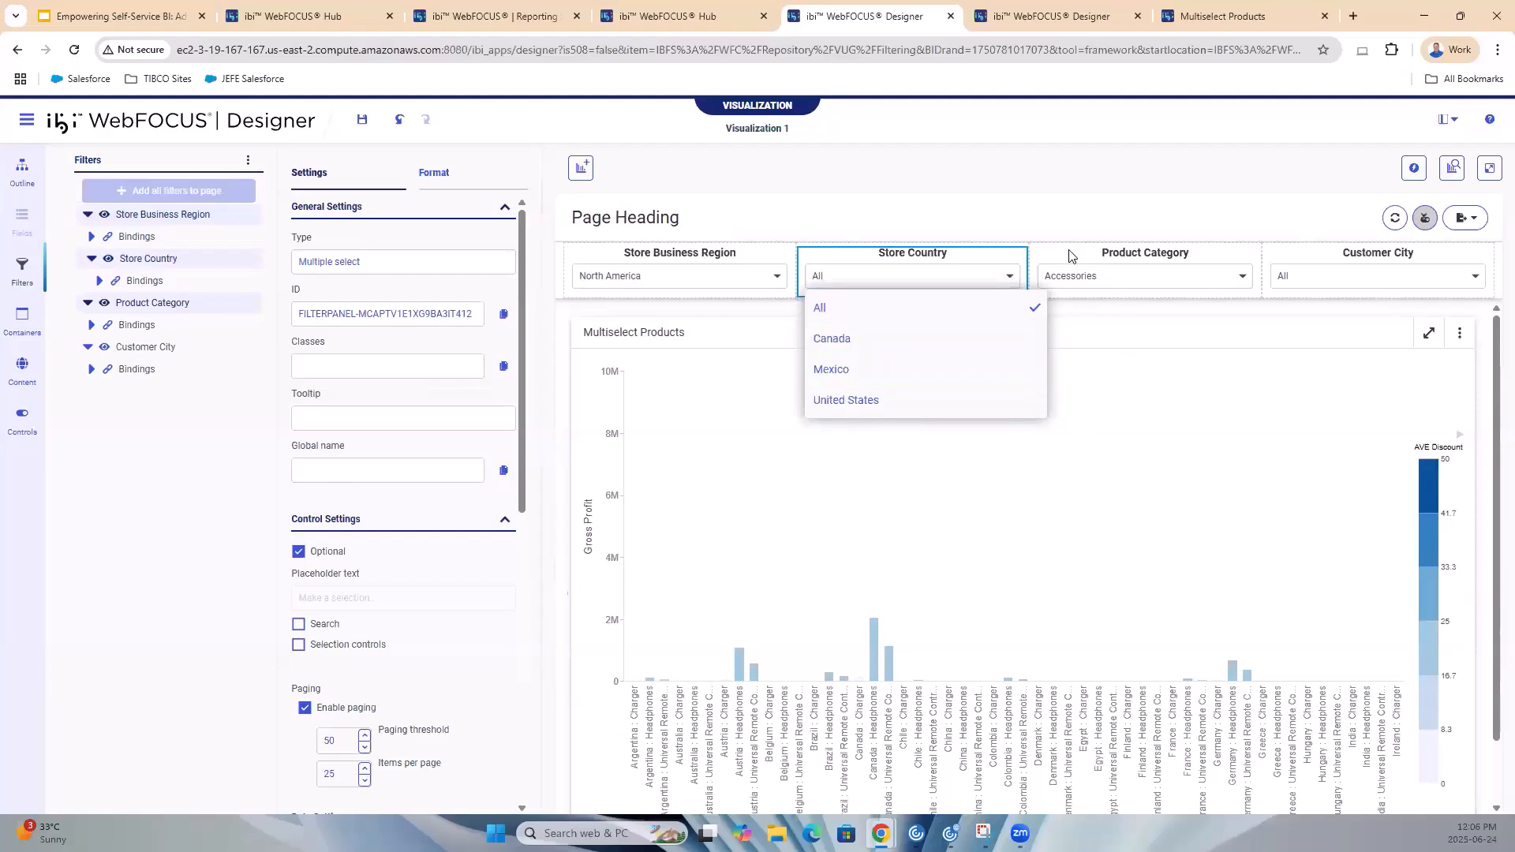
click(1061, 223)
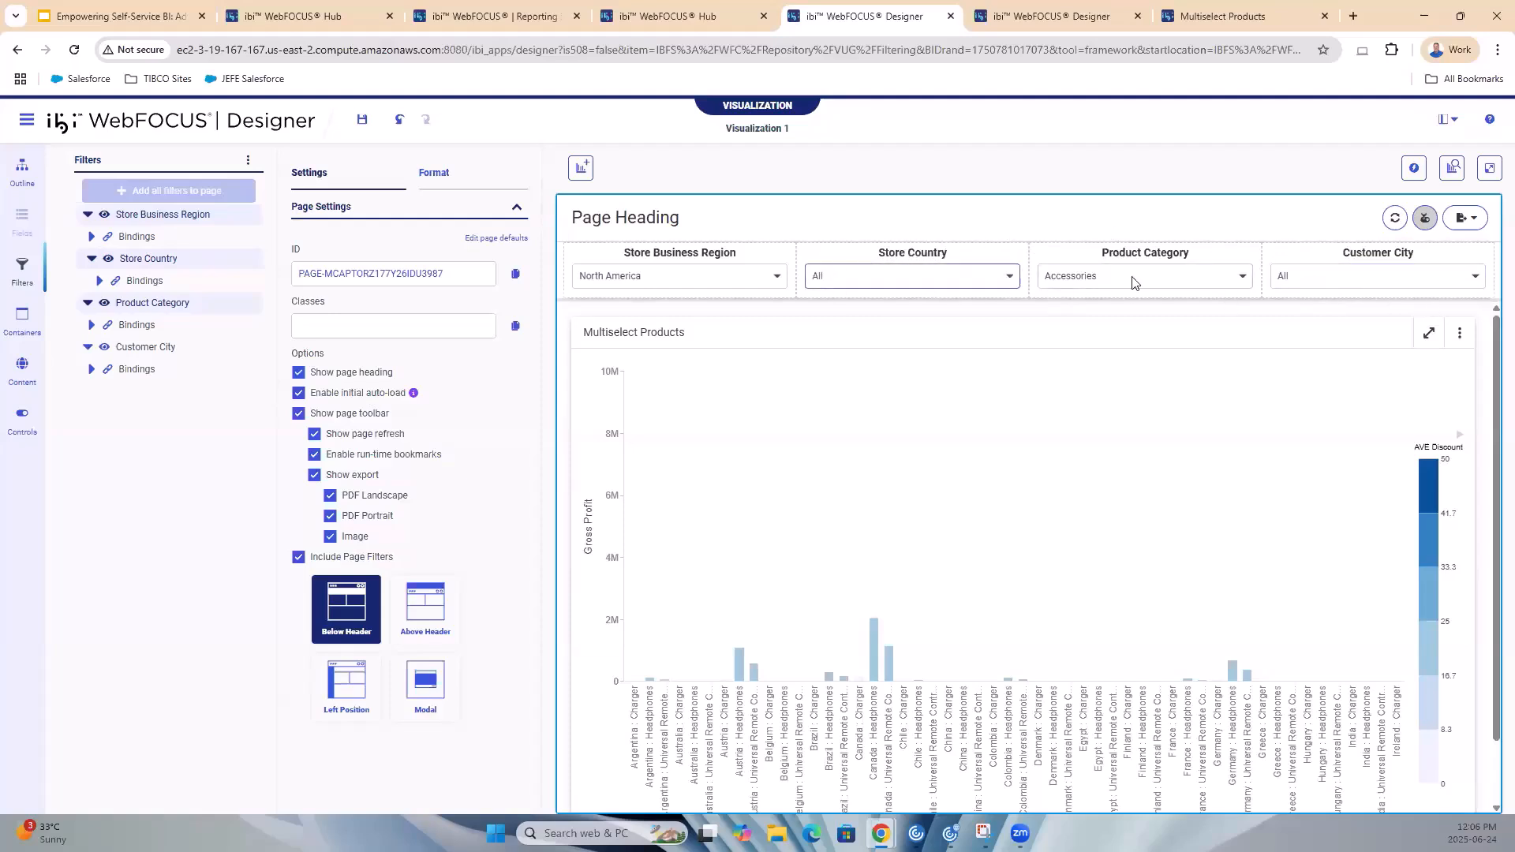
click(1475, 280)
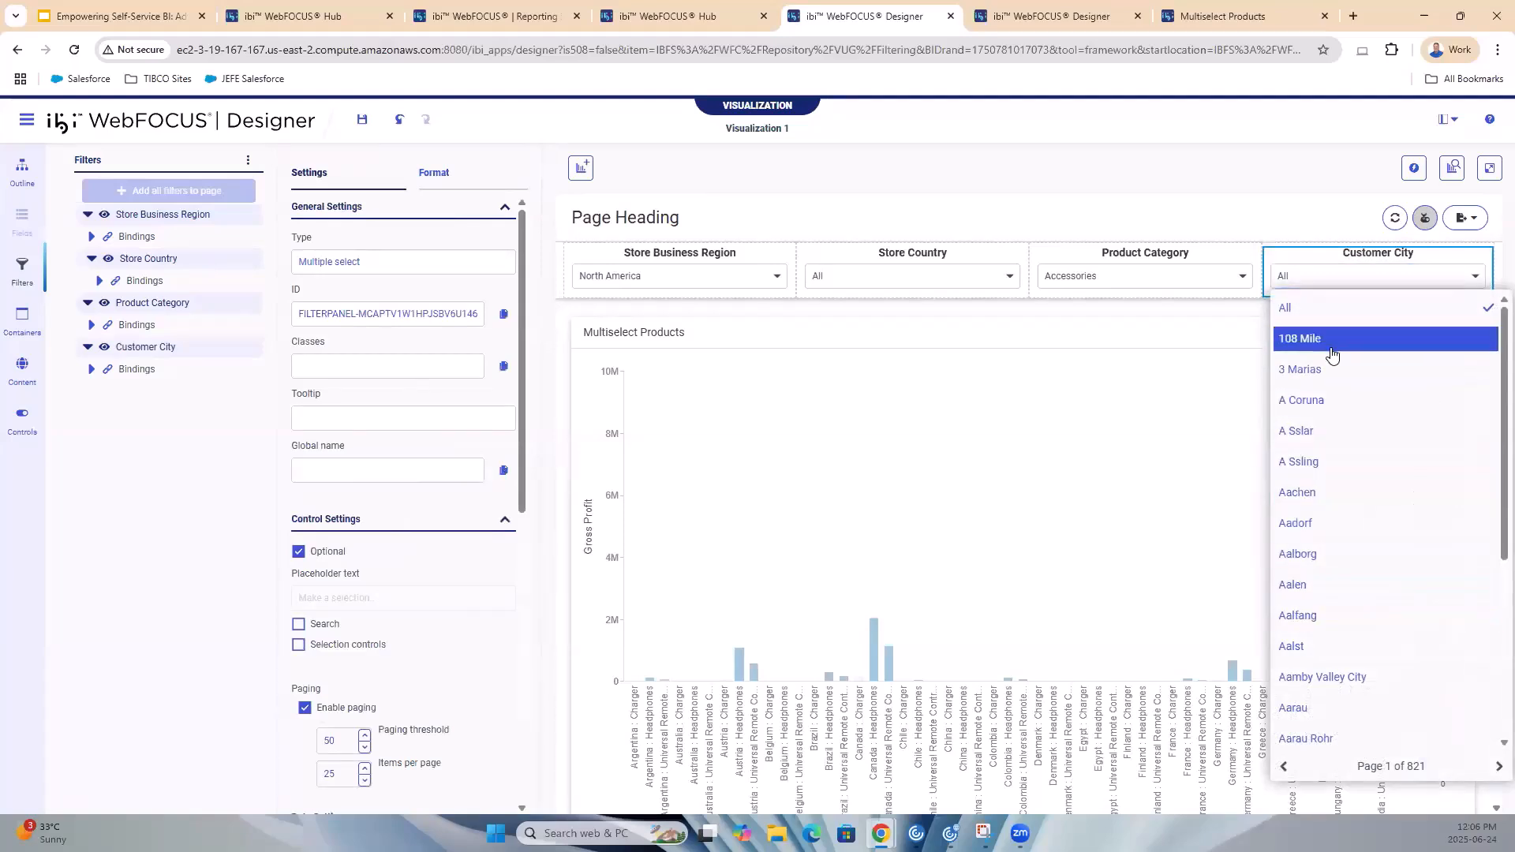
scroll(1341, 379, down, 4)
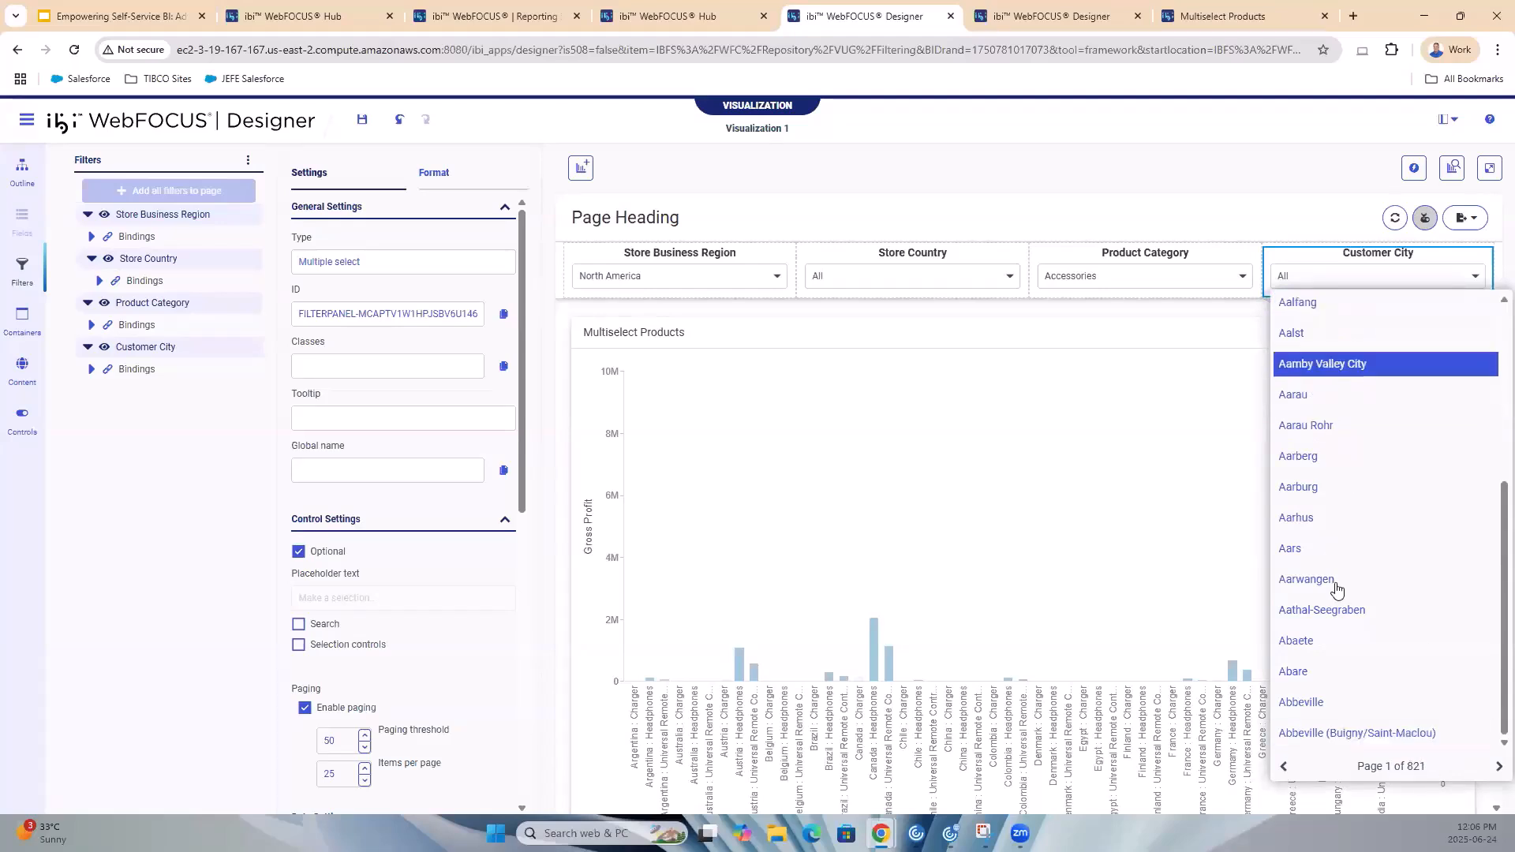
click(1293, 228)
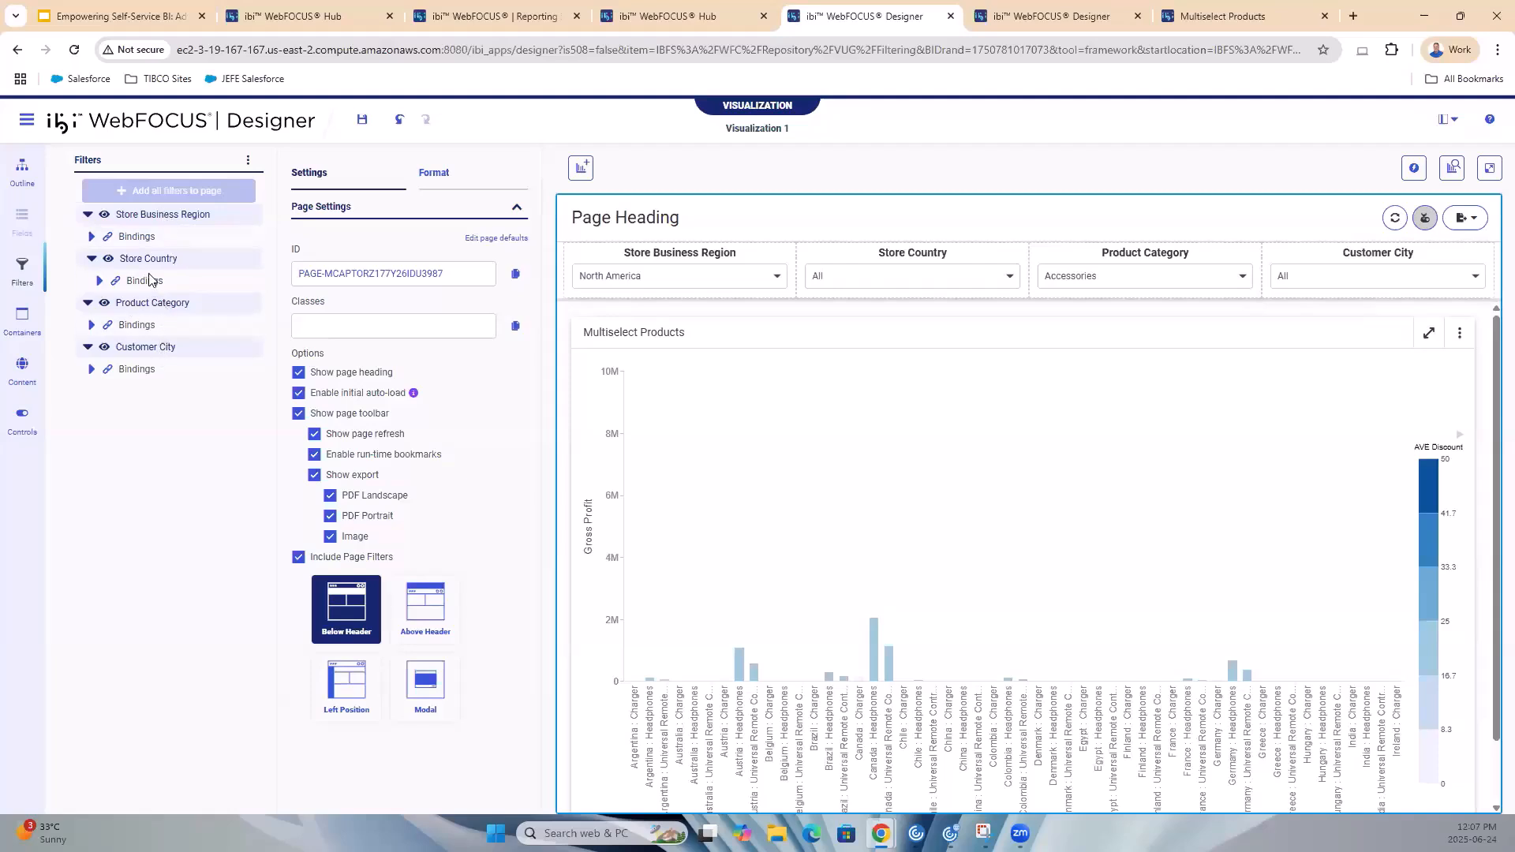
Chain the Store Business Region, Store Country and Customer City filters beneath Product Category
drag(146, 219, 153, 308)
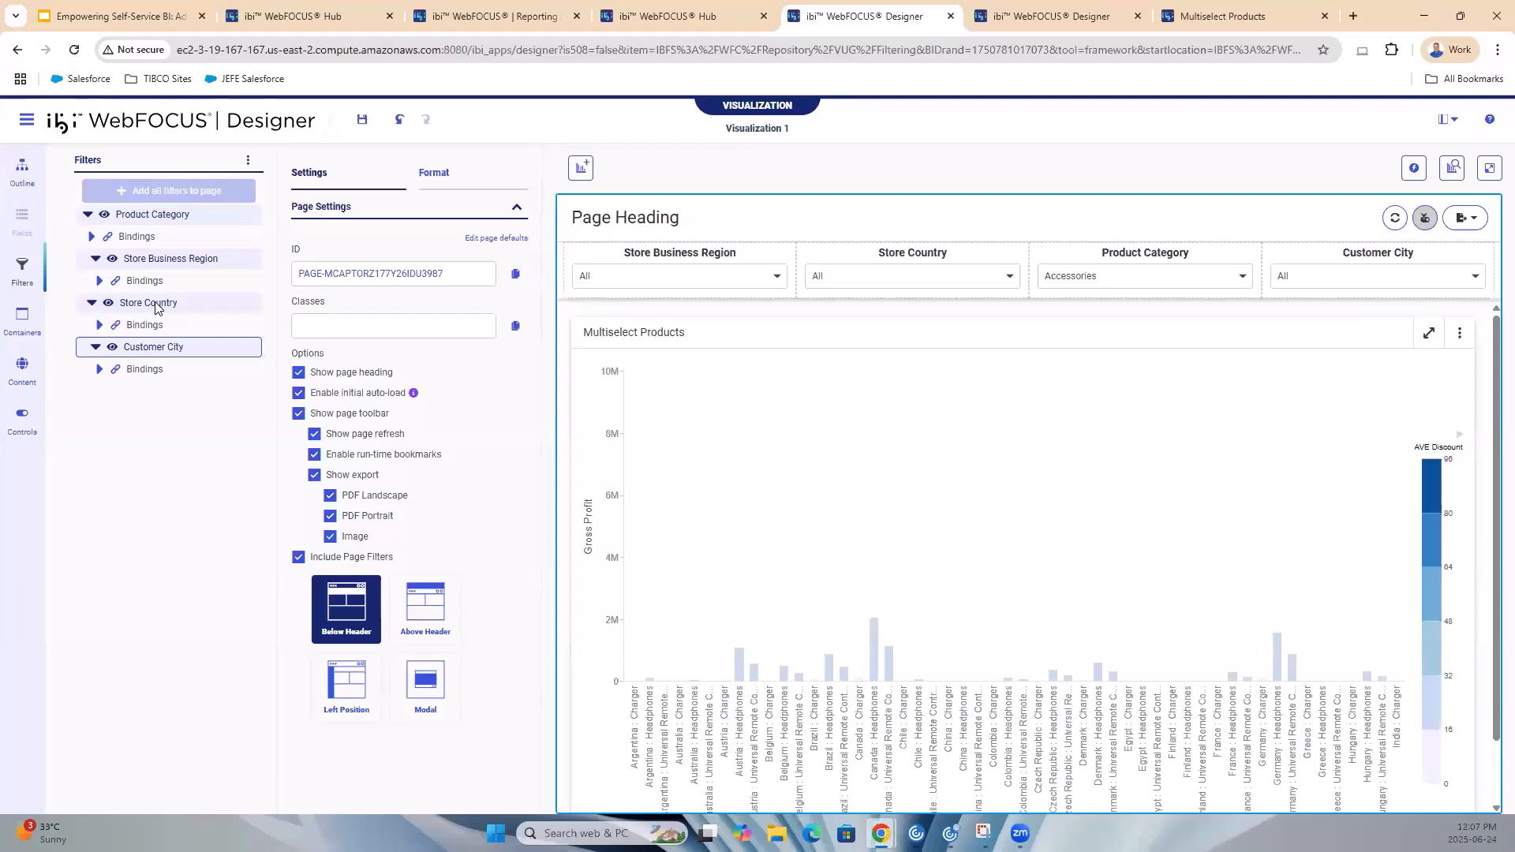
drag(154, 301, 178, 270)
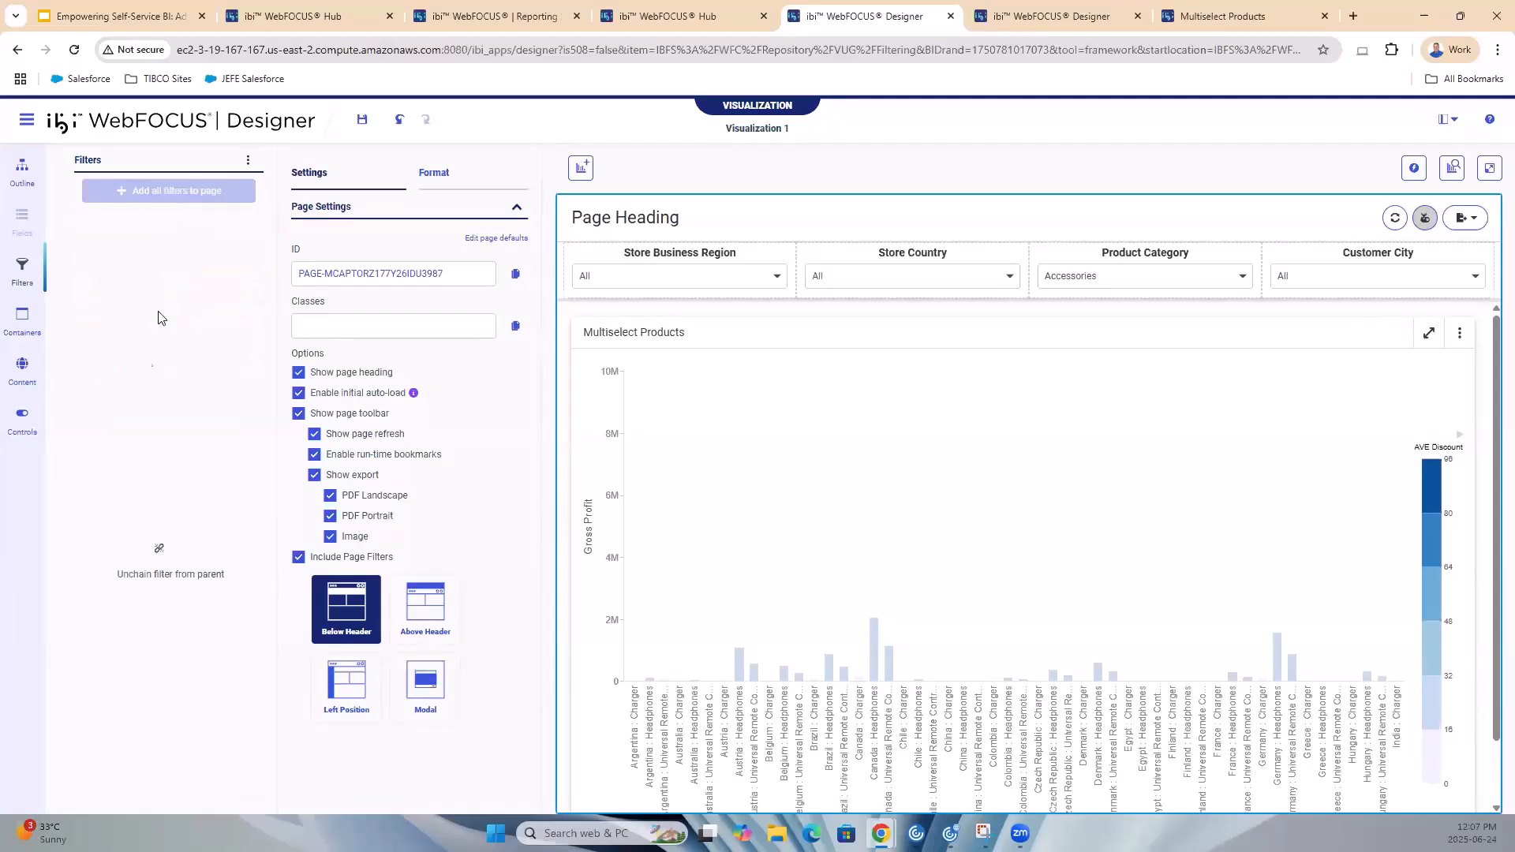
click(859, 255)
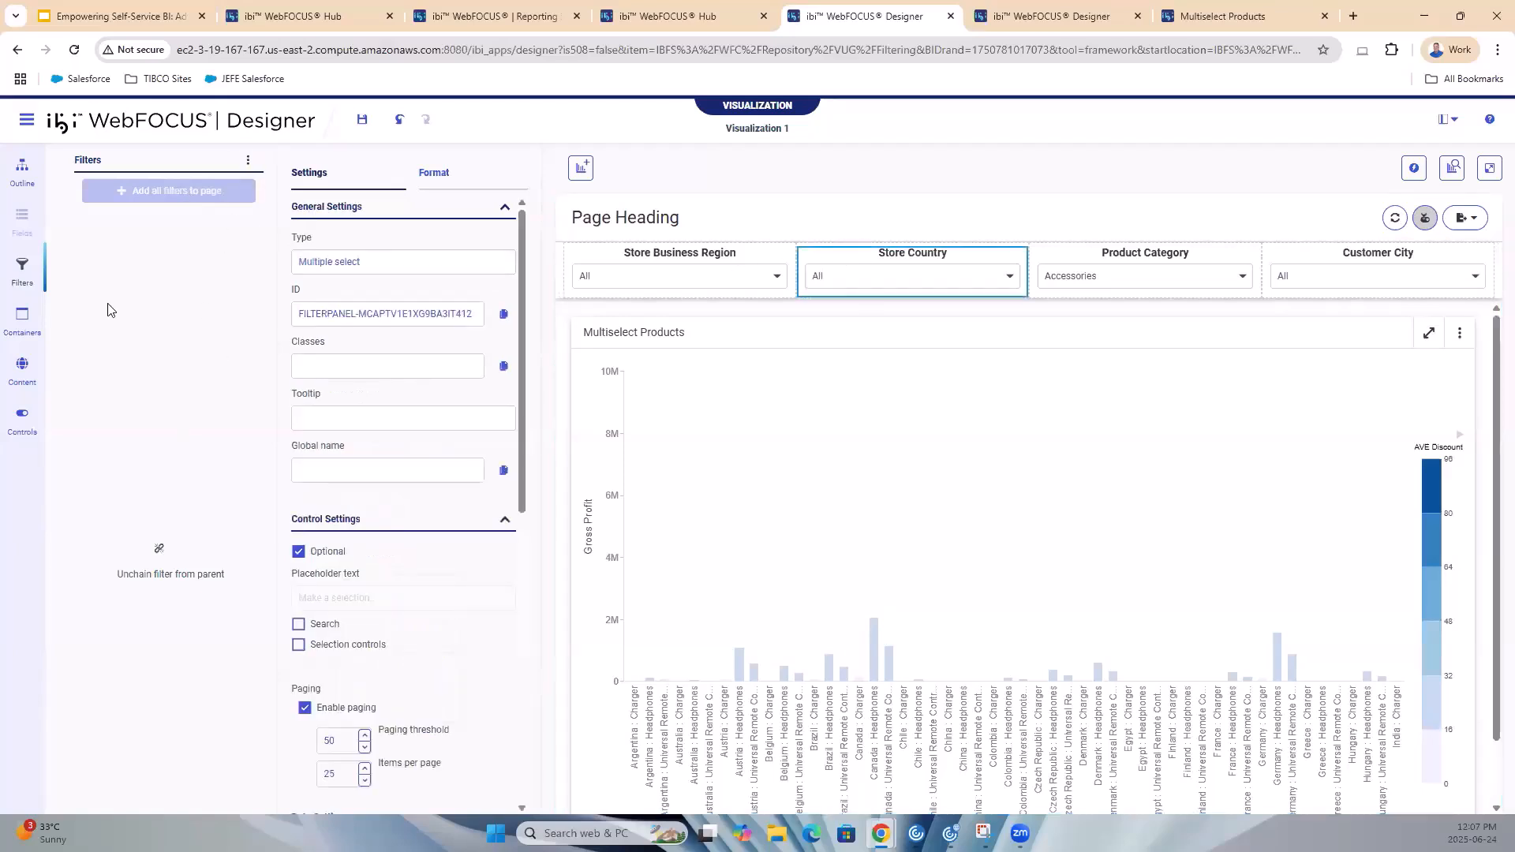
click(248, 160)
click(282, 276)
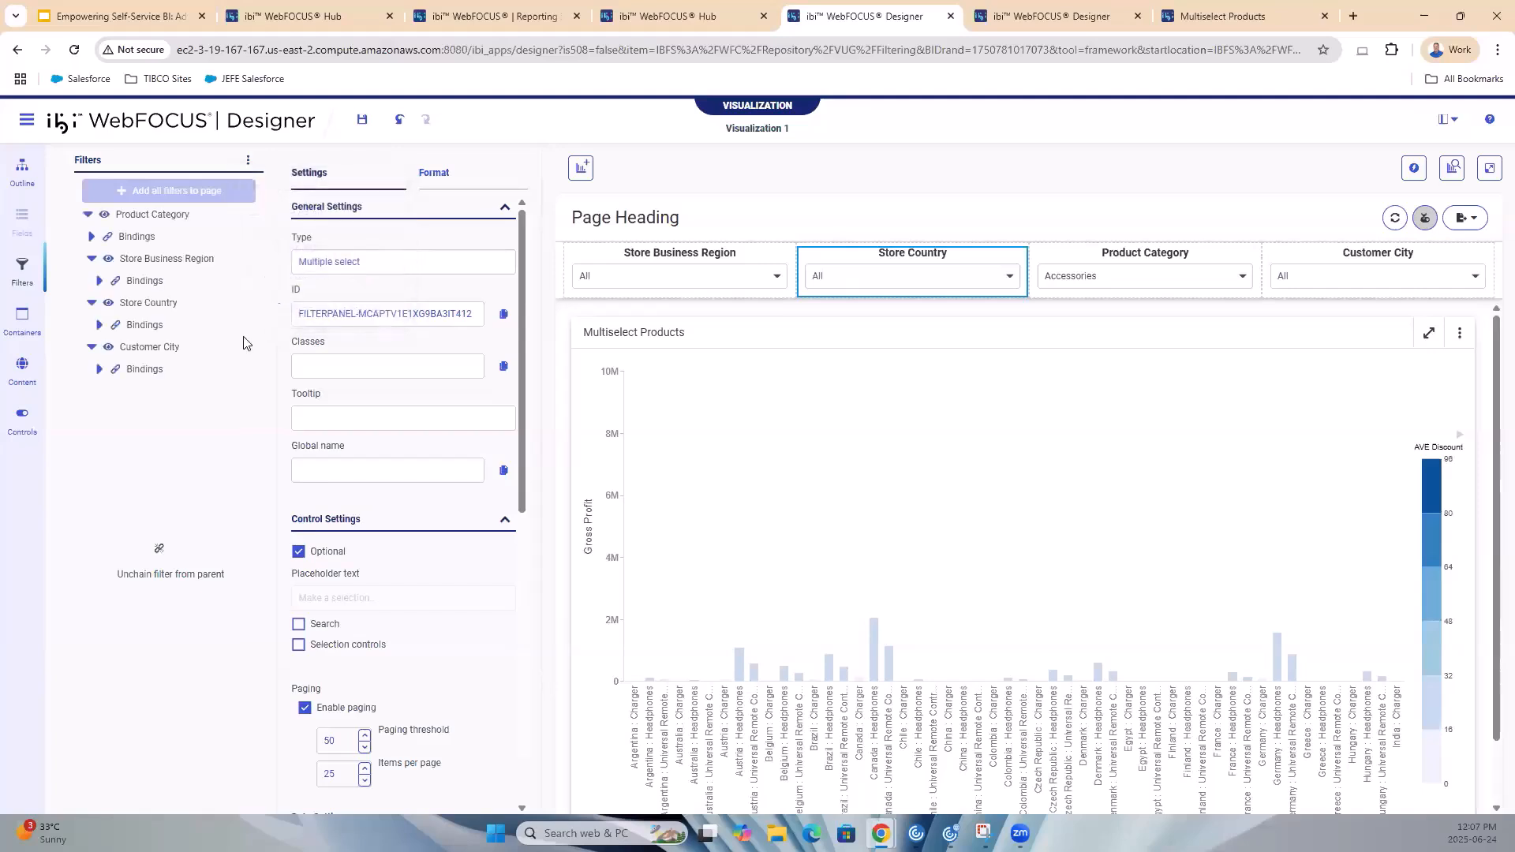
Rearrange the filter chain so Store Business Region sits under Product Category, Store Country under the region, and Customer City under the country
drag(142, 308, 176, 266)
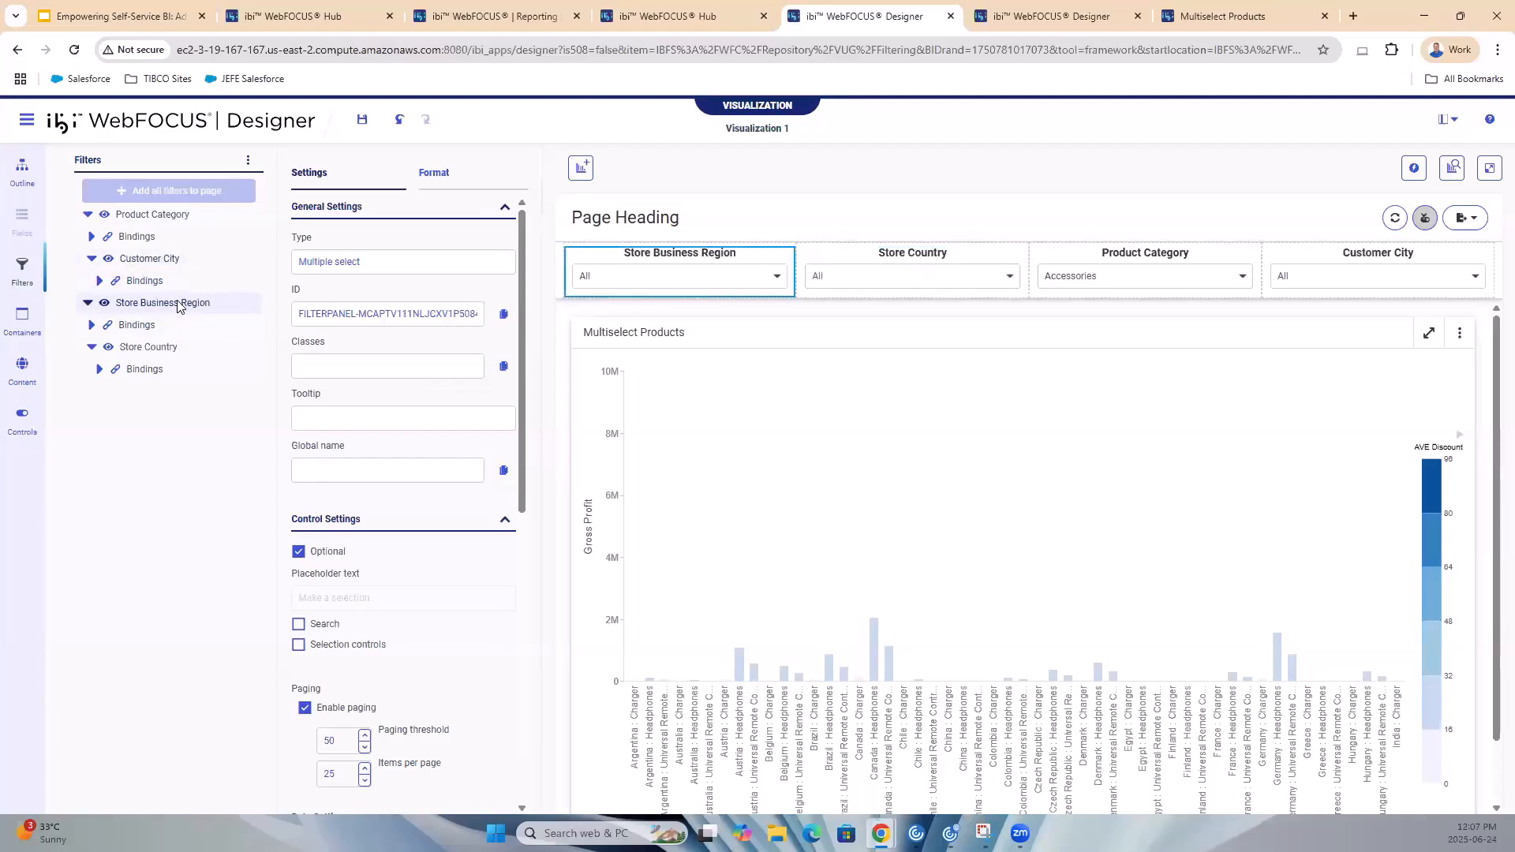
mouse_move(176, 306)
mouse_down()
mouse_move(165, 222)
mouse_move(151, 260)
mouse_move(179, 324)
mouse_up()
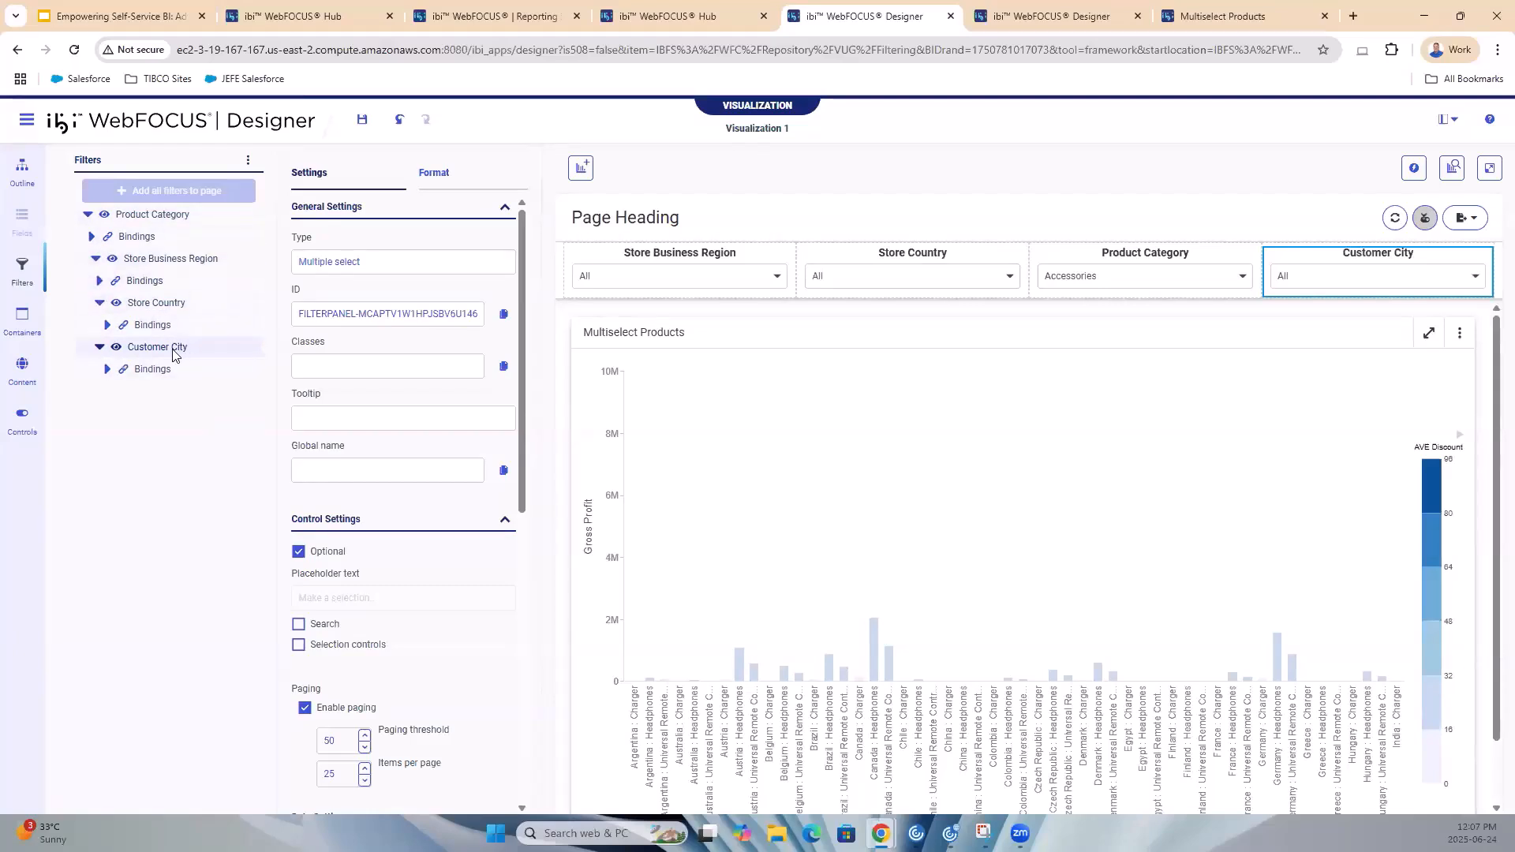
drag(170, 350, 188, 311)
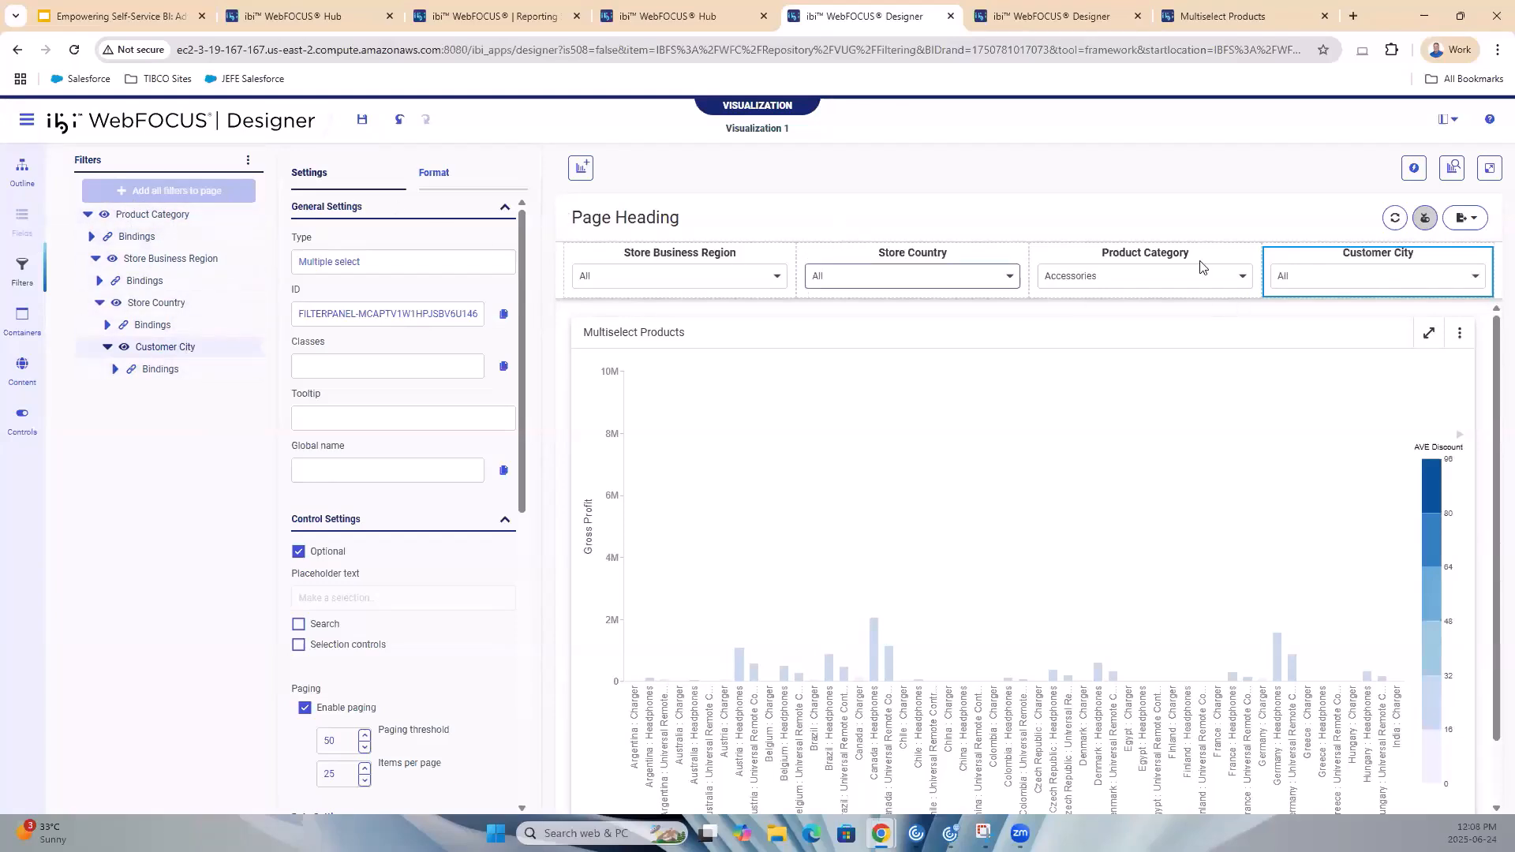
Reorder the filter controls on the page as Product Category, Store Business Region, Store Country and Customer City
drag(1002, 272, 969, 260)
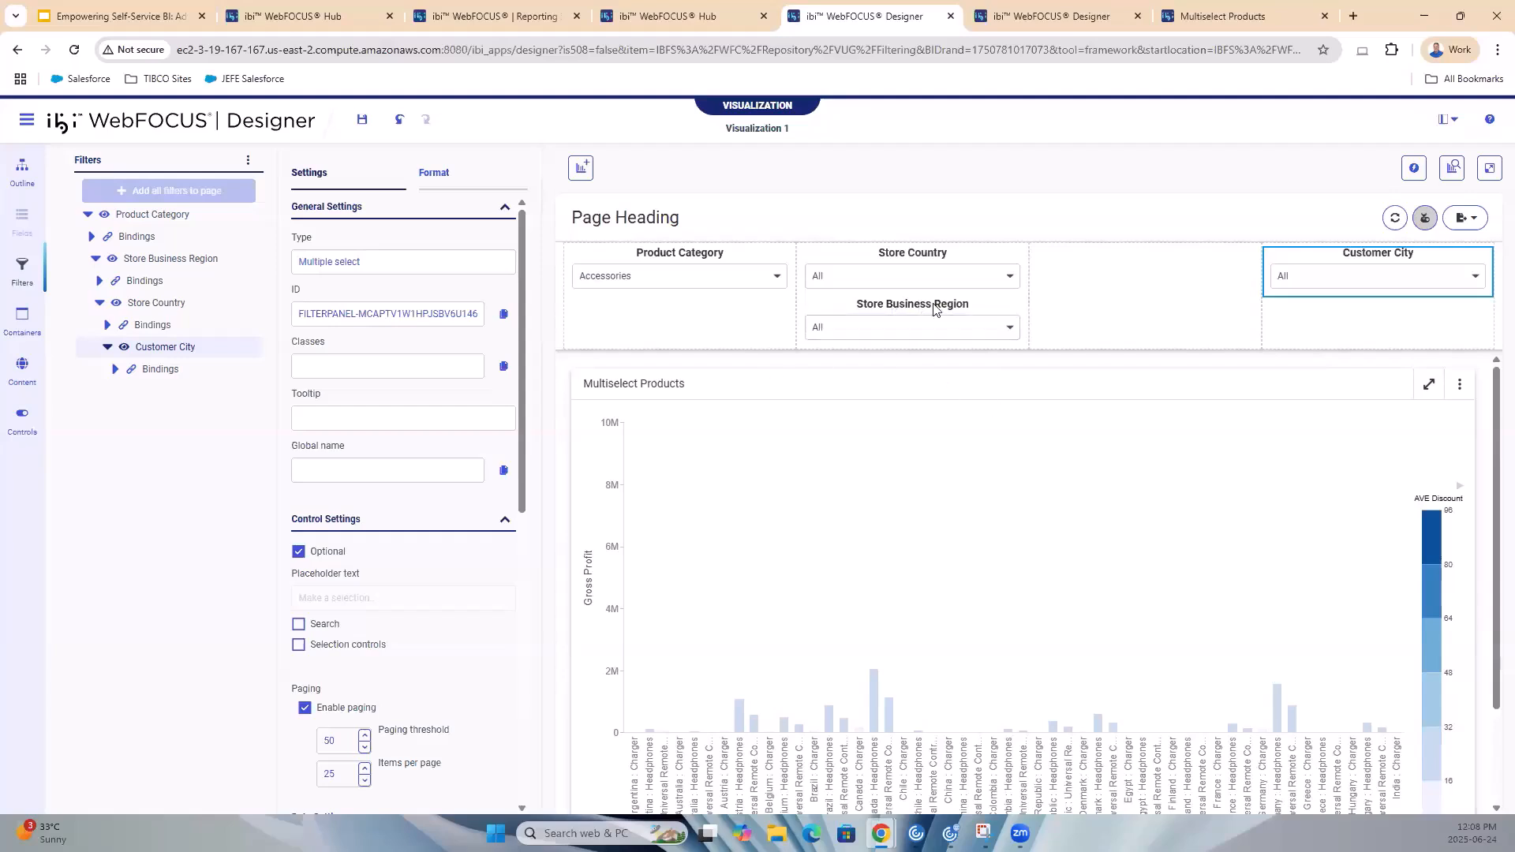
drag(943, 271, 1014, 300)
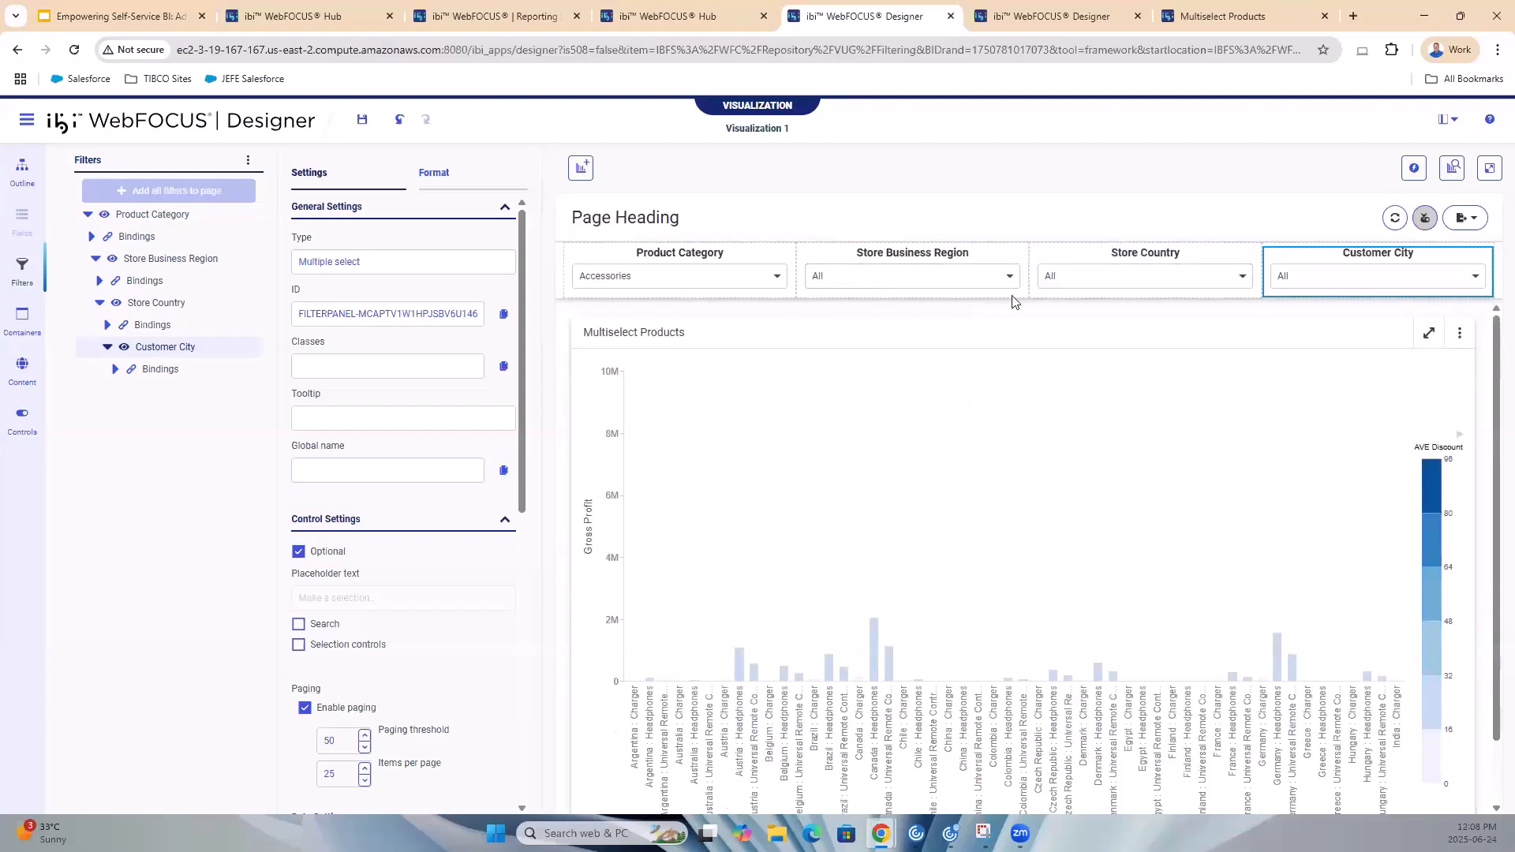
Set the Product Category page filter to Televisions only, clearing Accessories from the selection
click(778, 276)
click(670, 492)
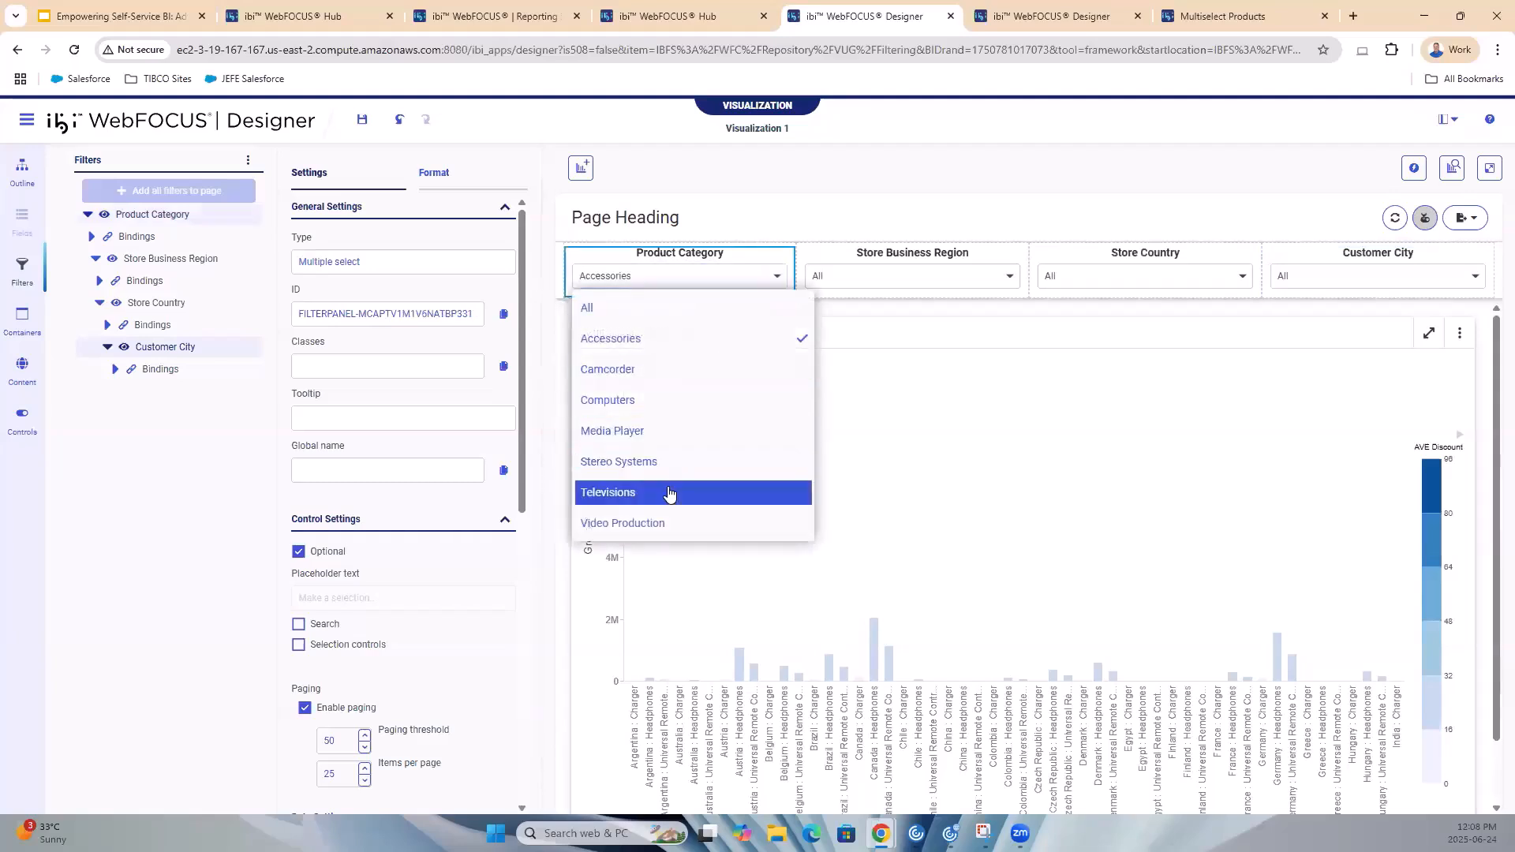
click(838, 218)
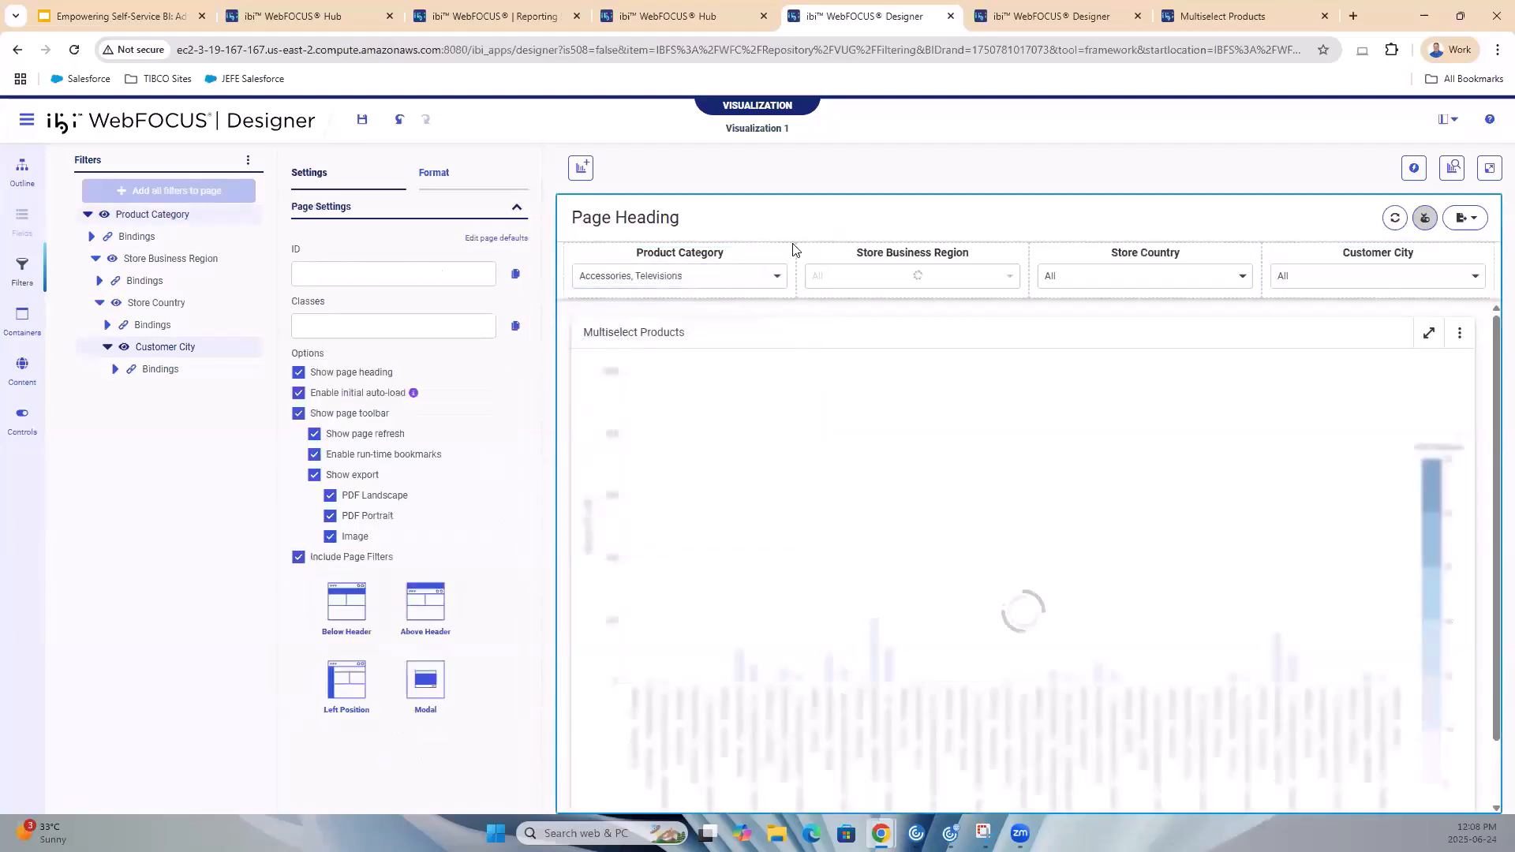
click(772, 283)
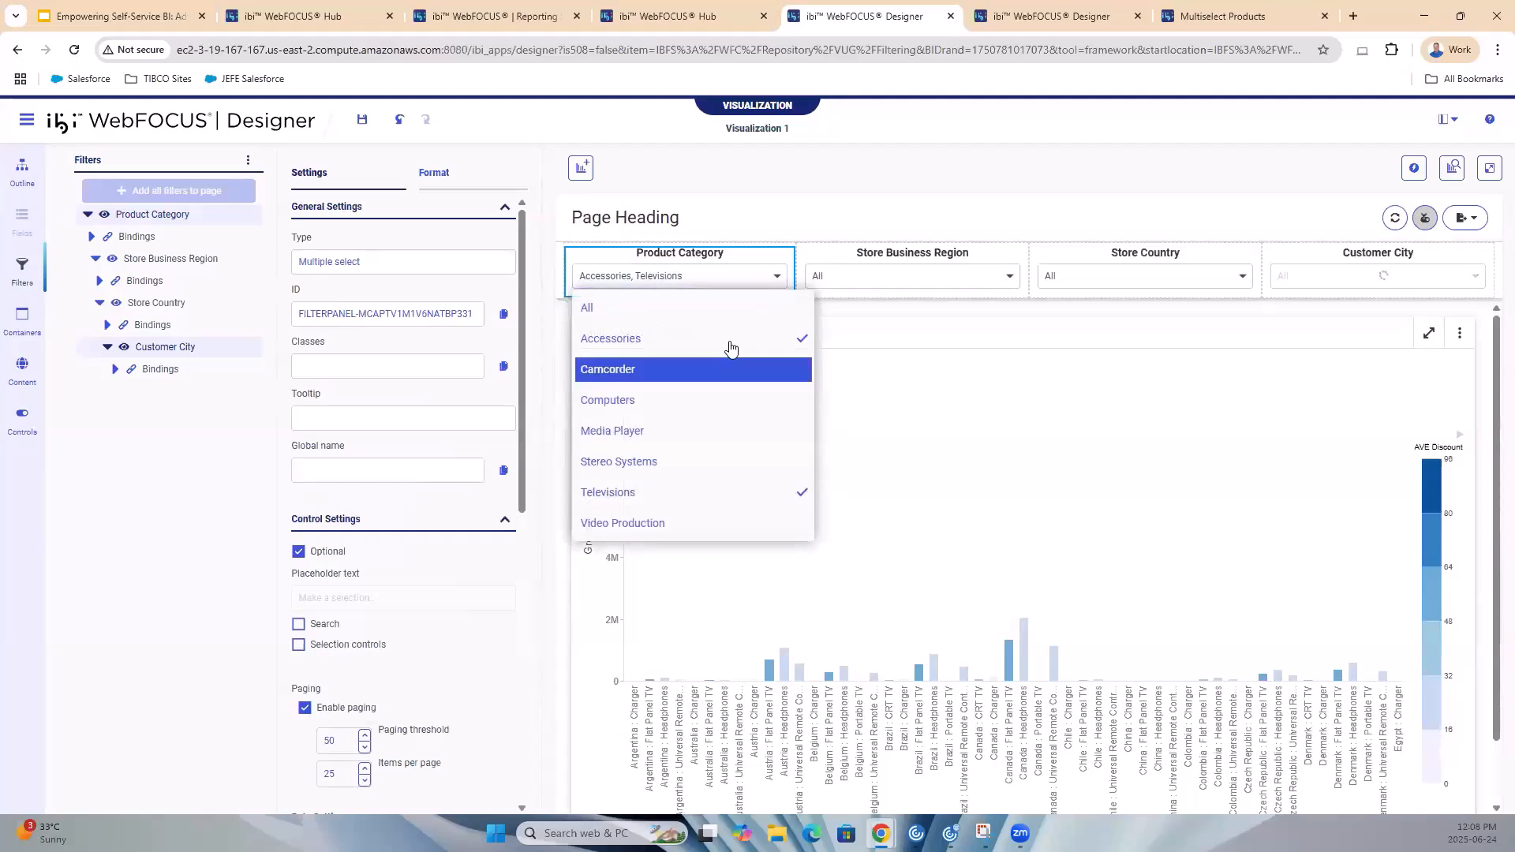
click(970, 204)
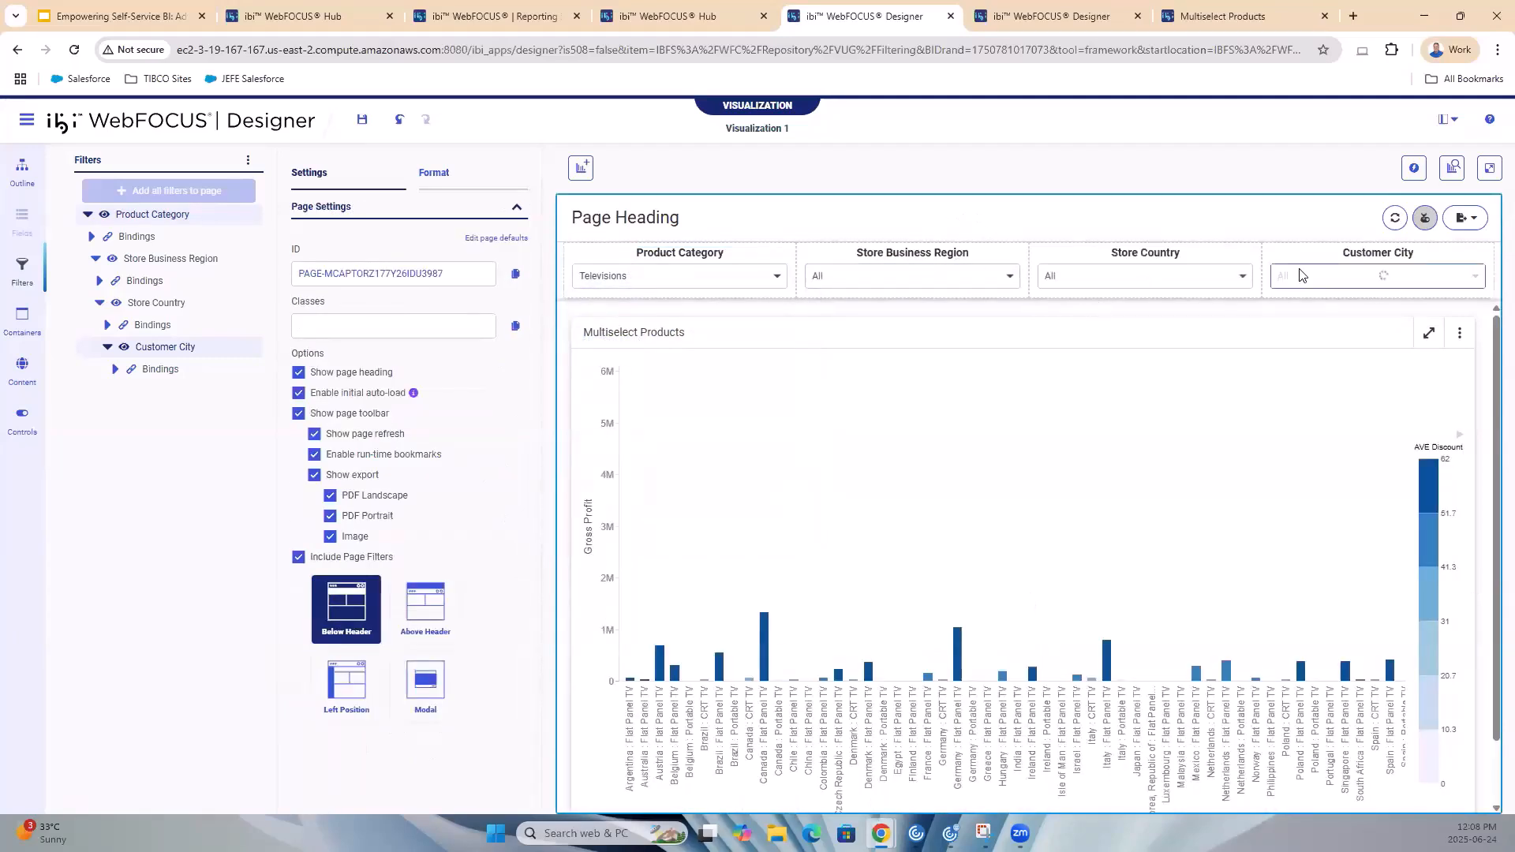
Set the Store Business Region page filter to Oceania
click(1007, 279)
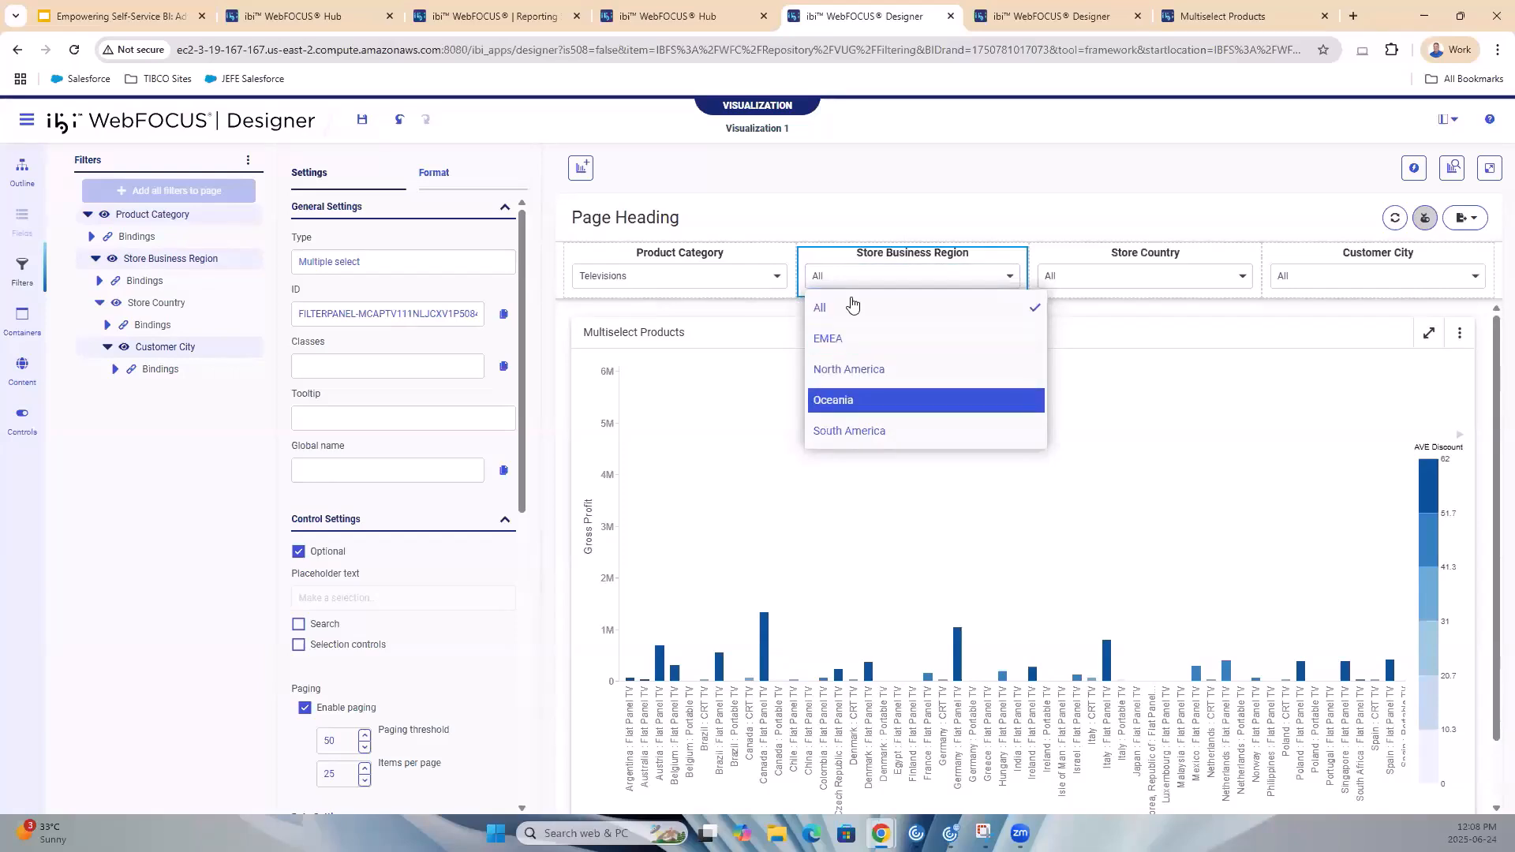
click(846, 403)
click(1136, 210)
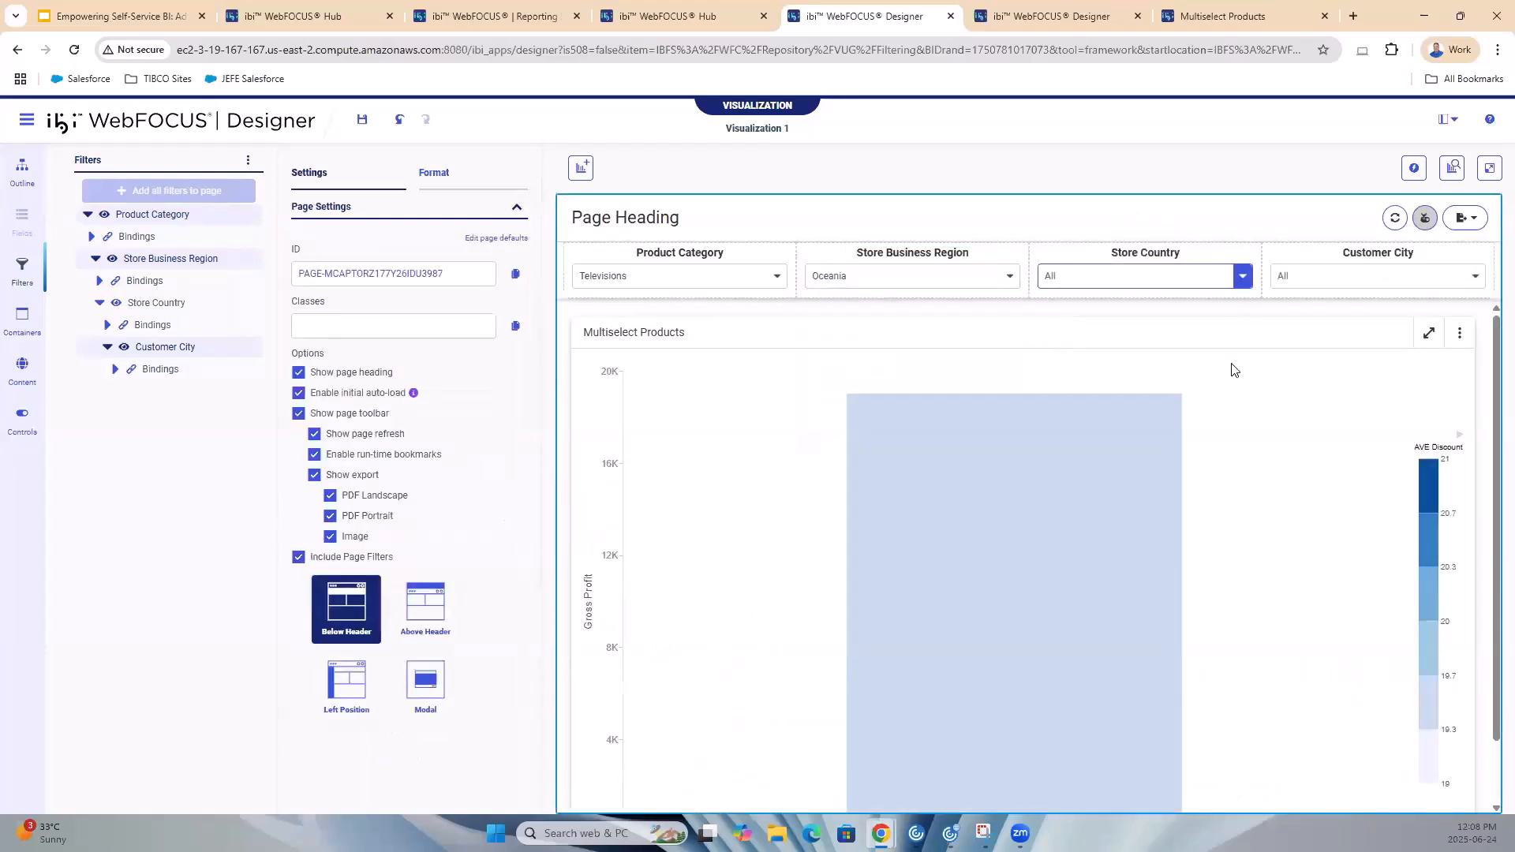
Examine the choices the Store Country and Customer City filters offer for the Oceania region without changing them
click(1244, 278)
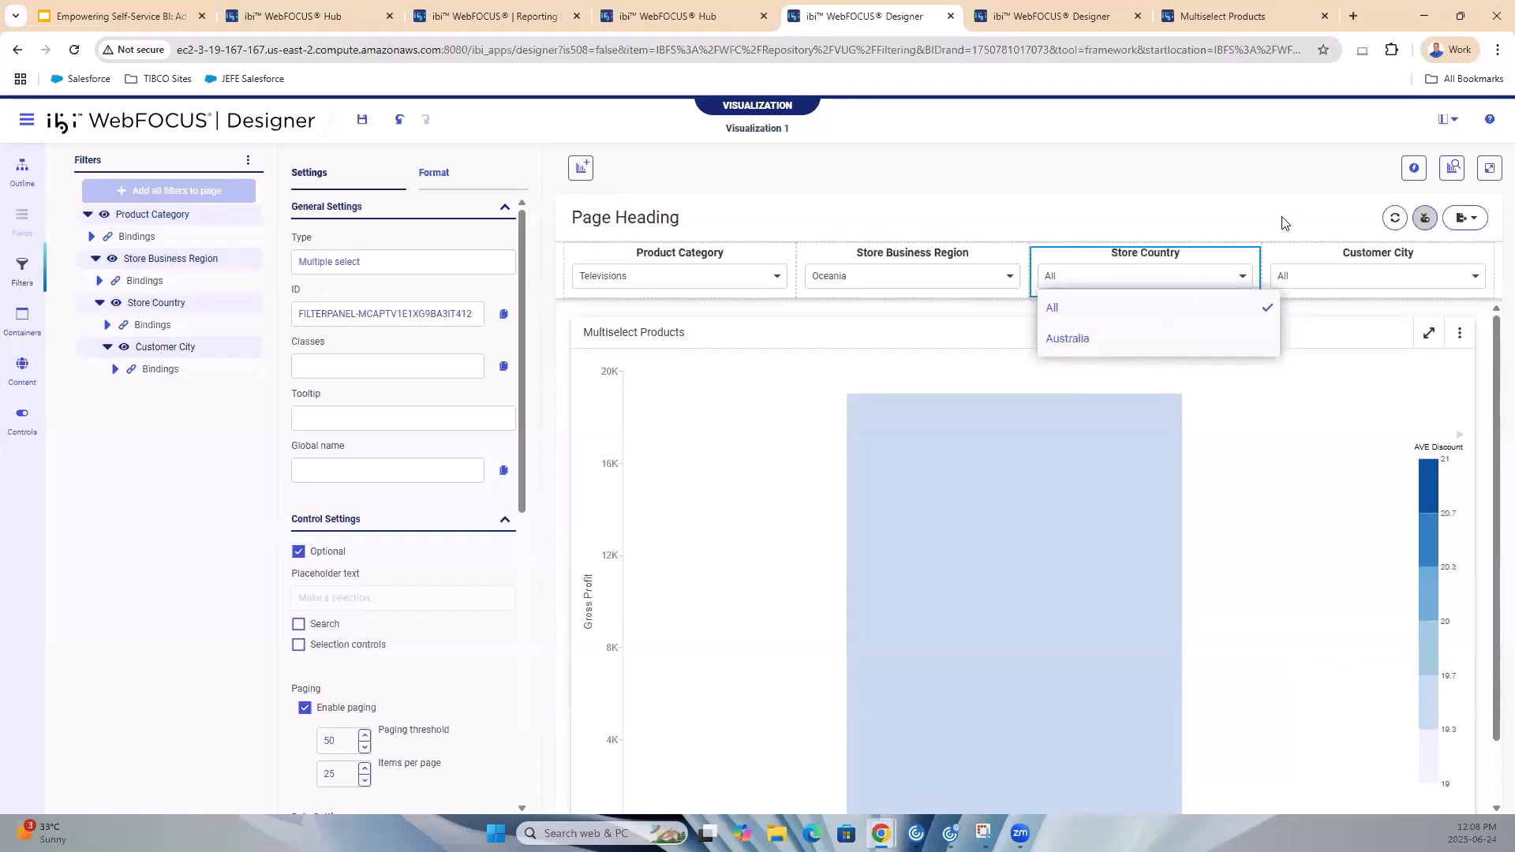
click(1478, 277)
click(1480, 278)
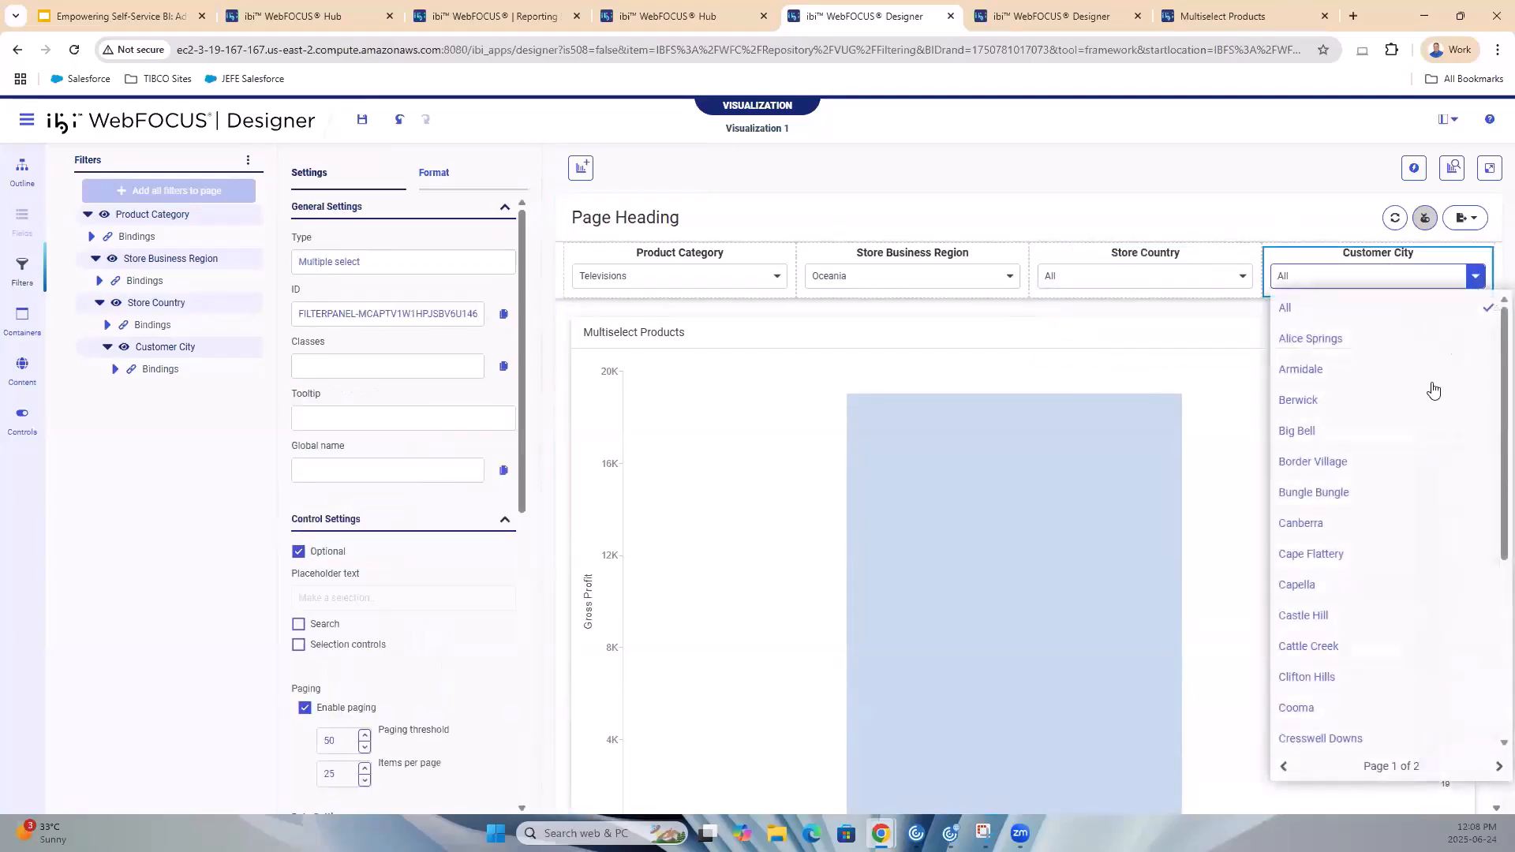
scroll(1403, 400, down, 4)
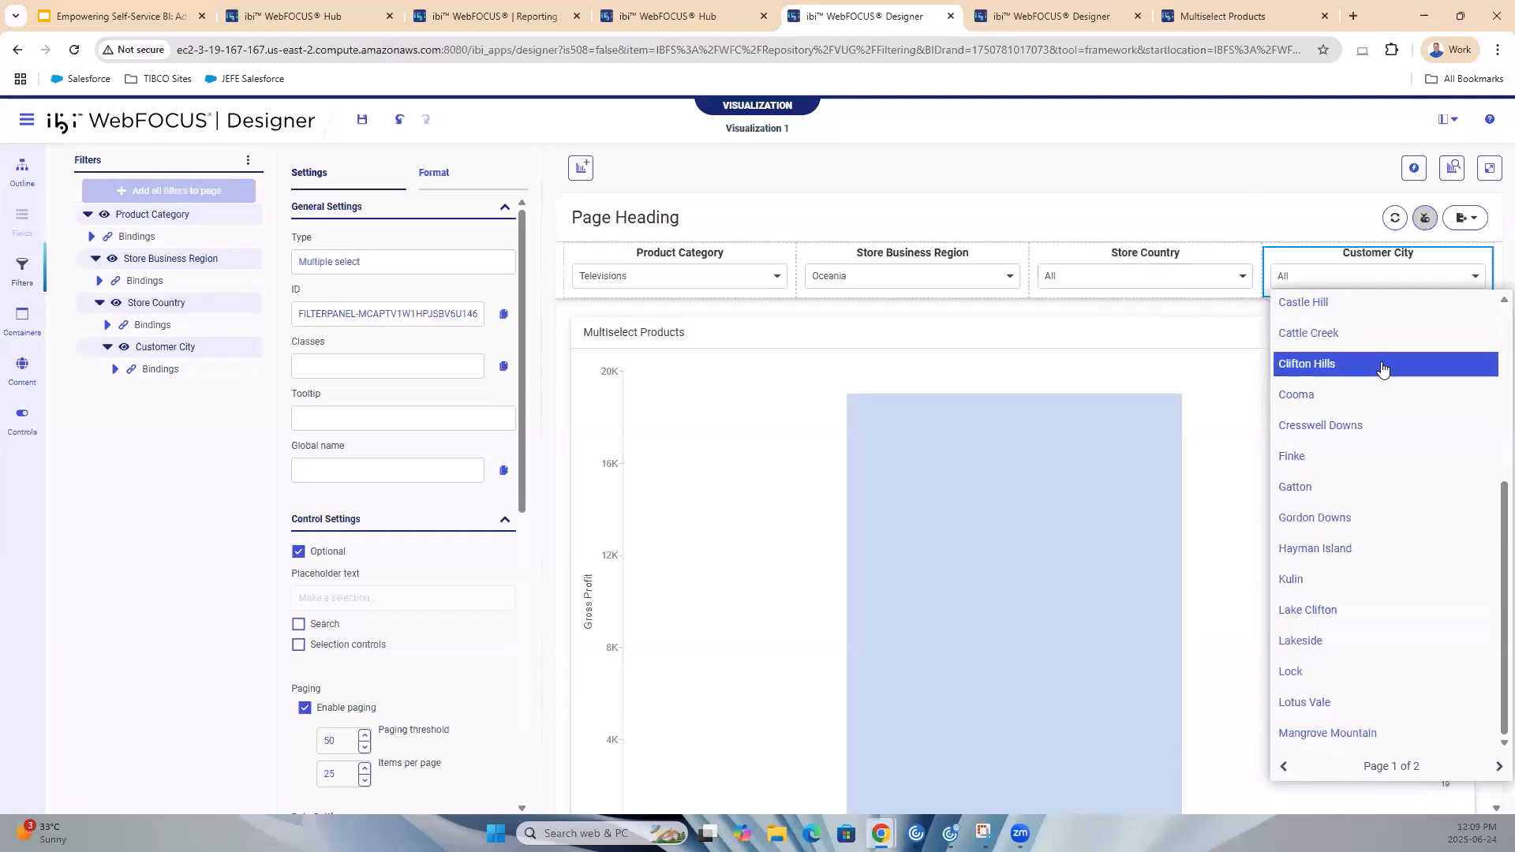
scroll(1341, 485, up, 4)
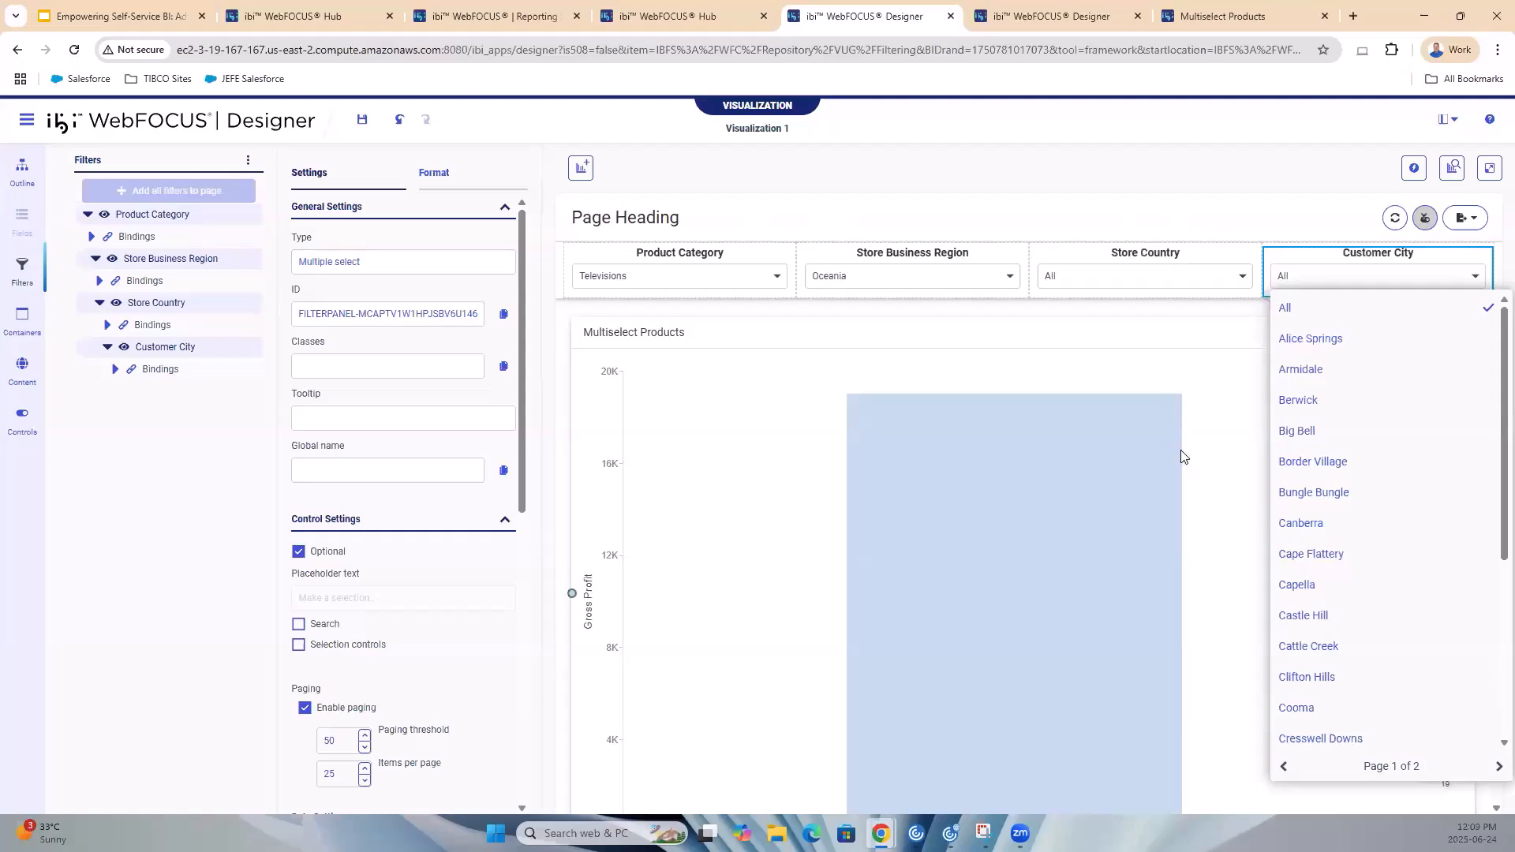
click(1198, 579)
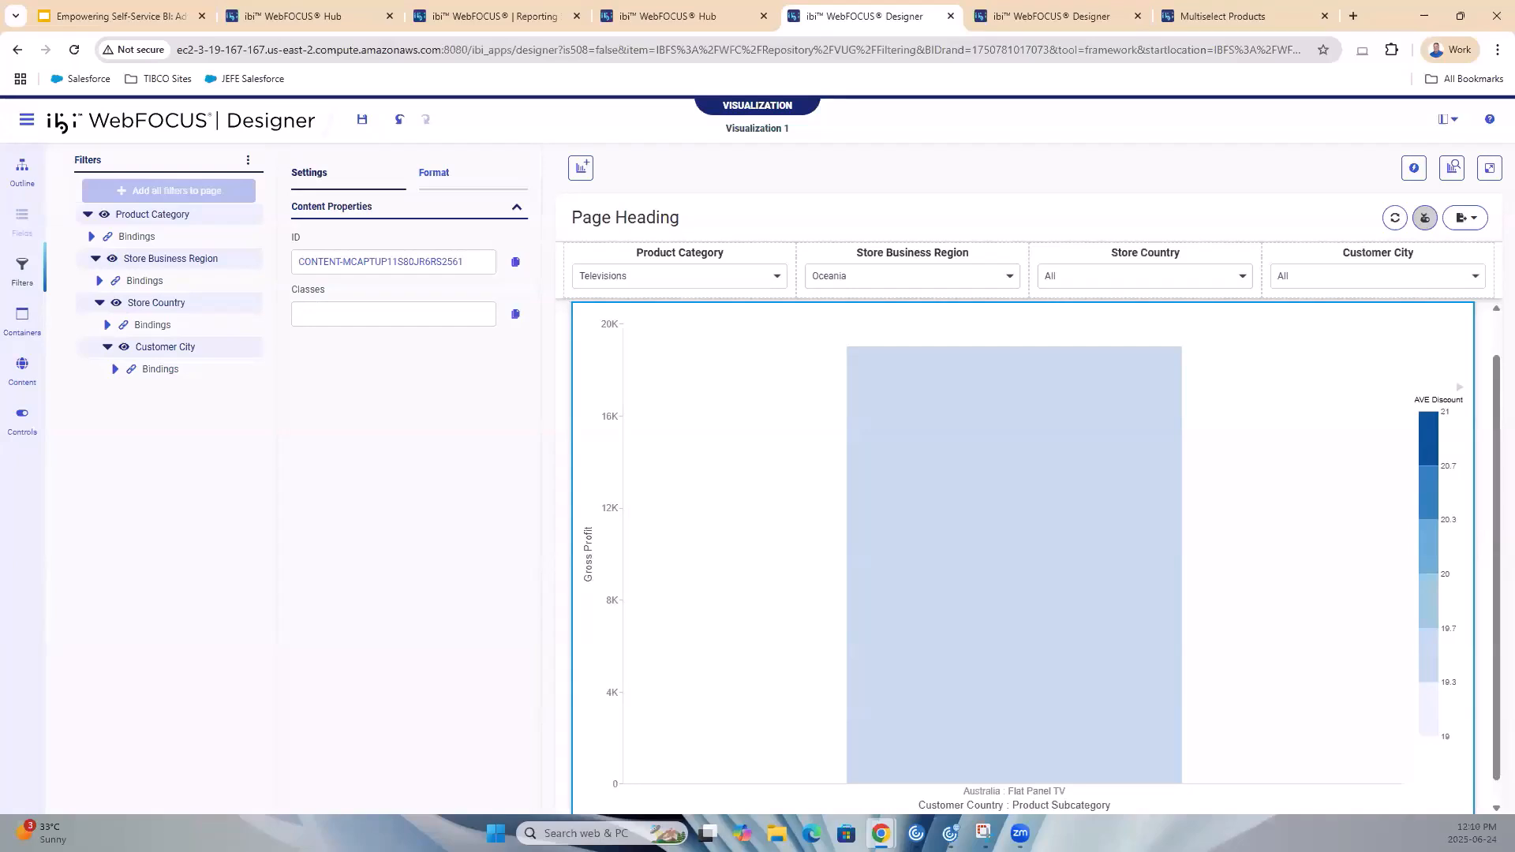
Switch to the Google Slides presentation and start the slideshow from the Best Practices for Filter Design slide
click(115, 18)
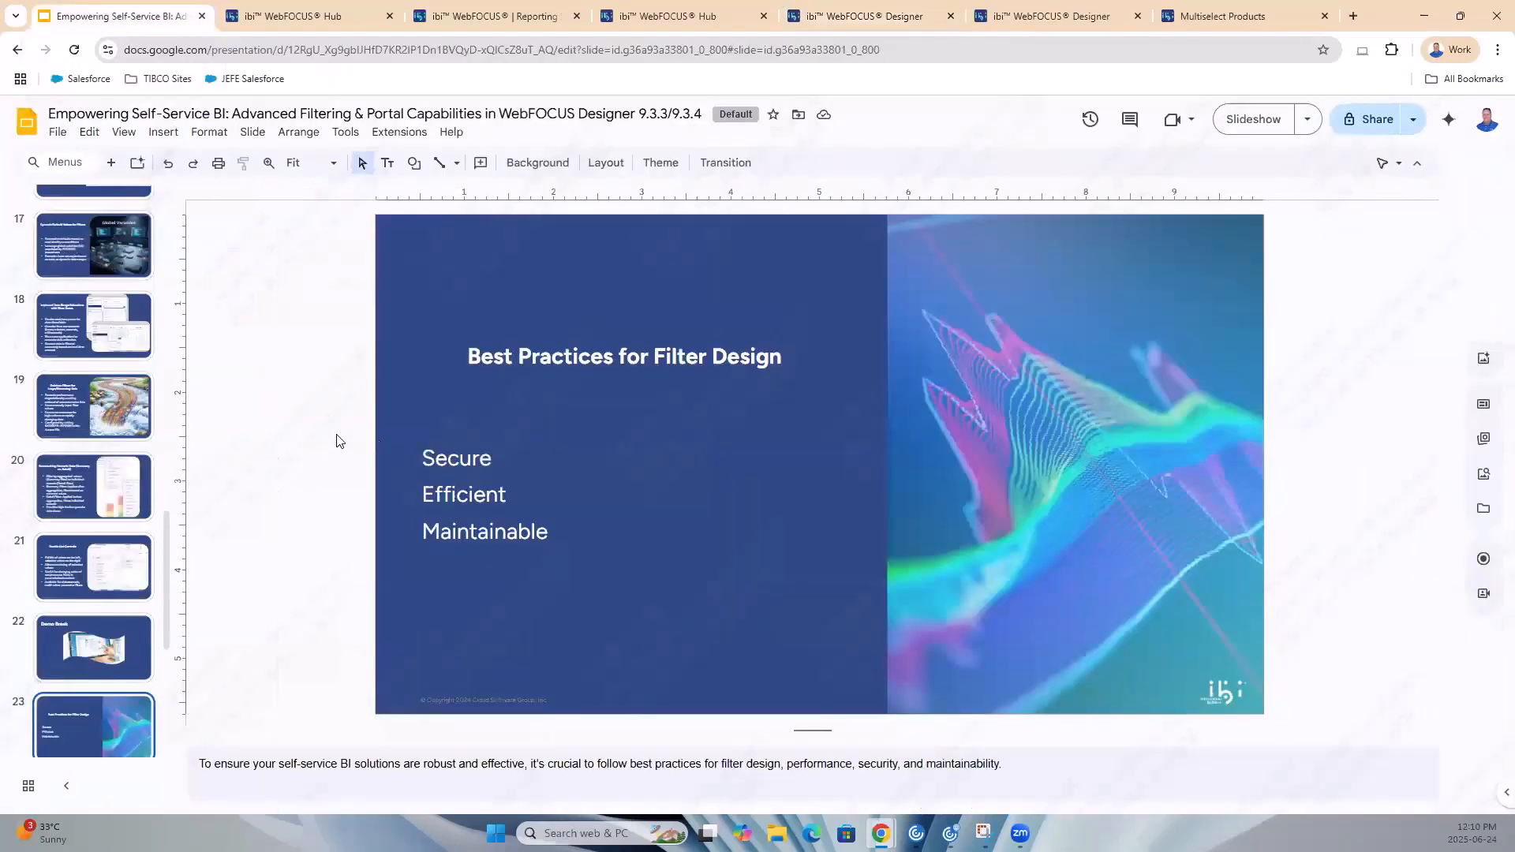
click(1247, 126)
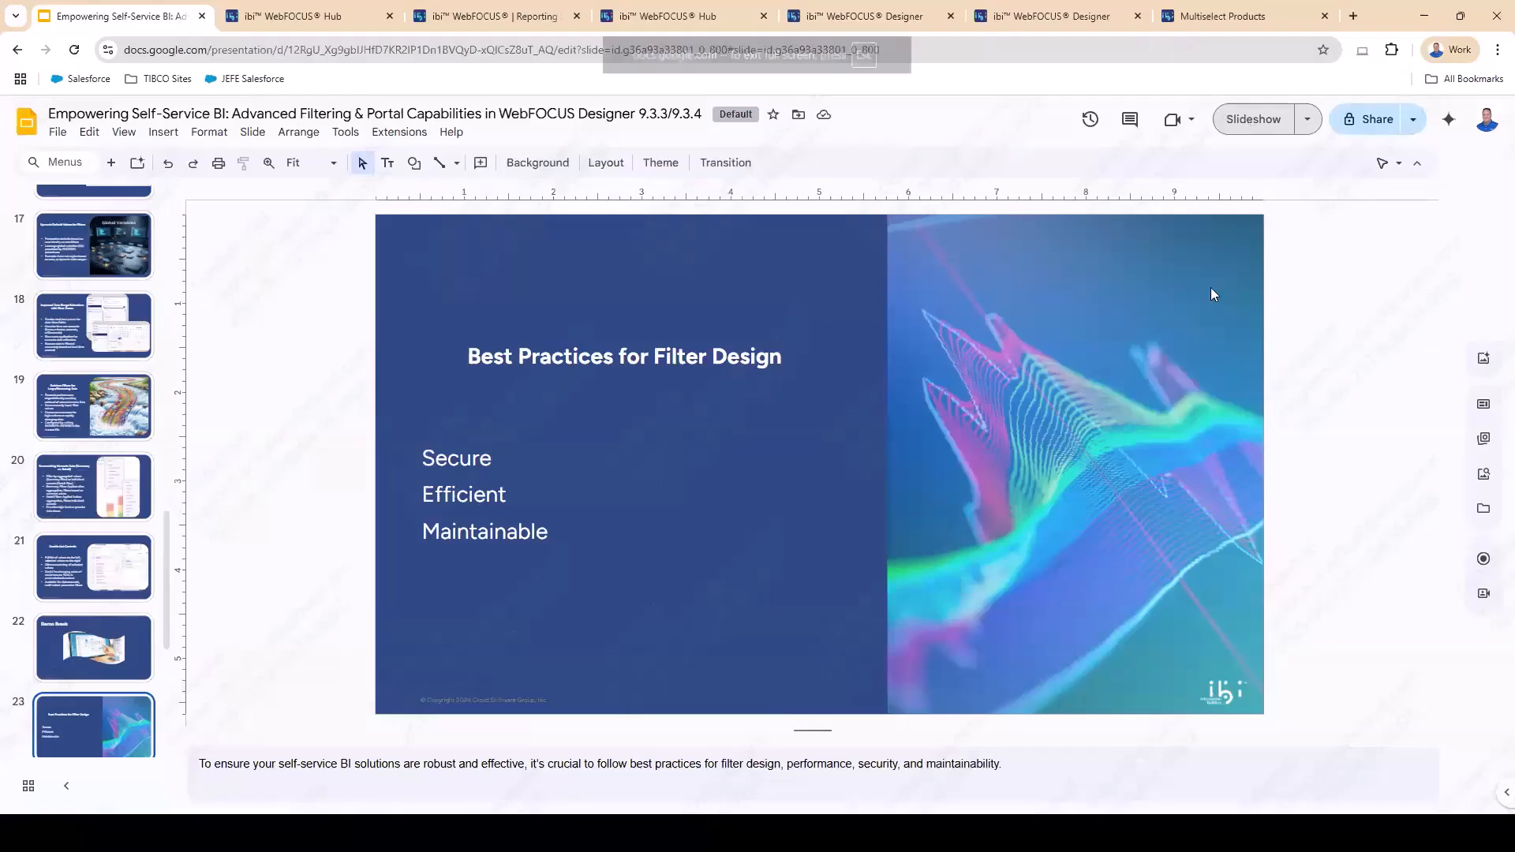
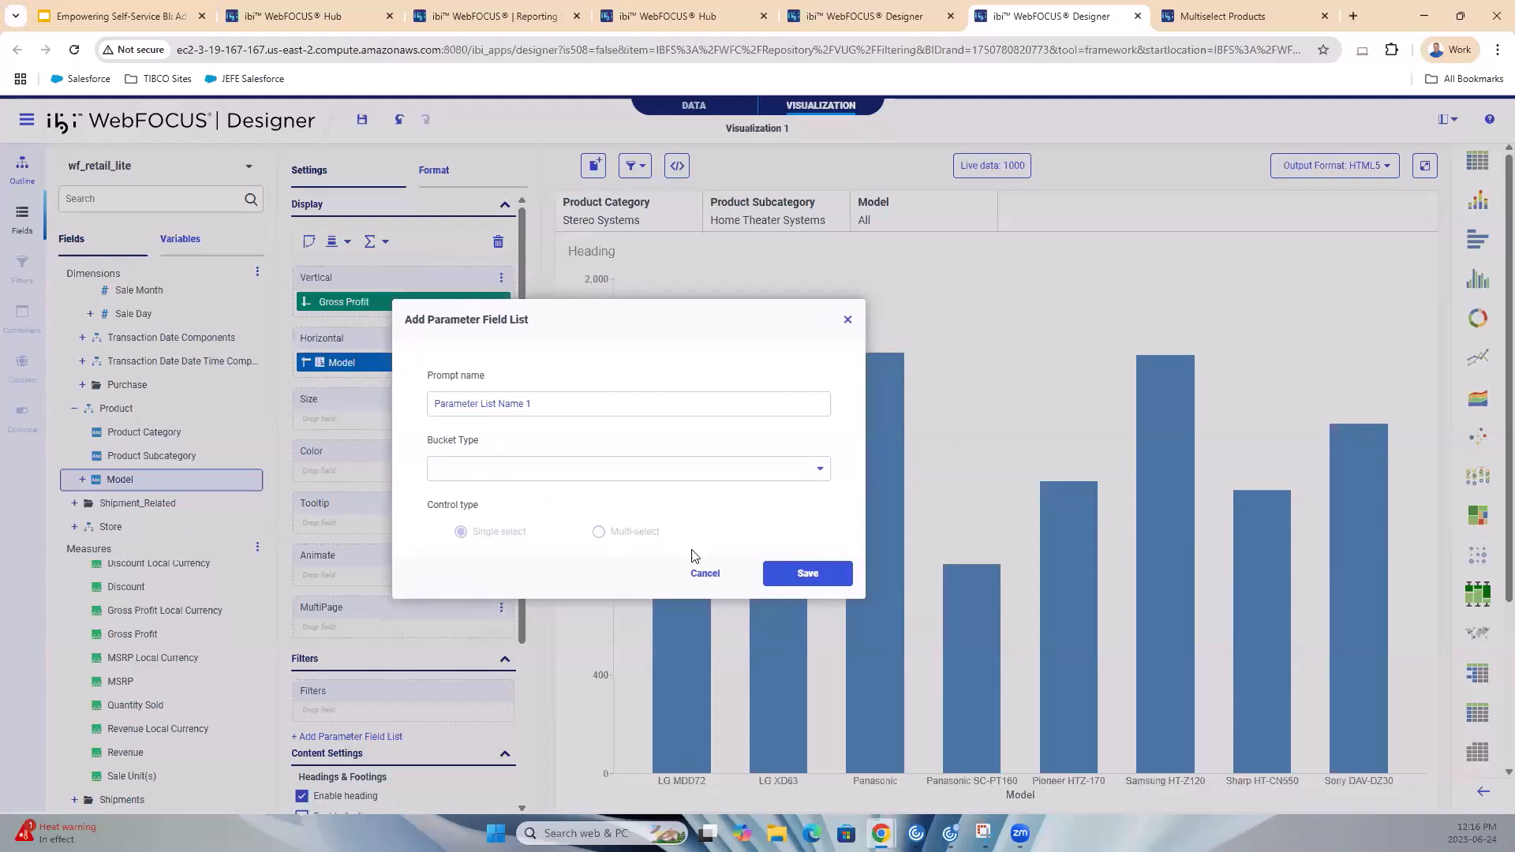
Save the new parameter field list as Choose Measure with bucket type Vertical - Y Axis, and remove Gross Profit from the chart's vertical bucket
drag(535, 403, 340, 402)
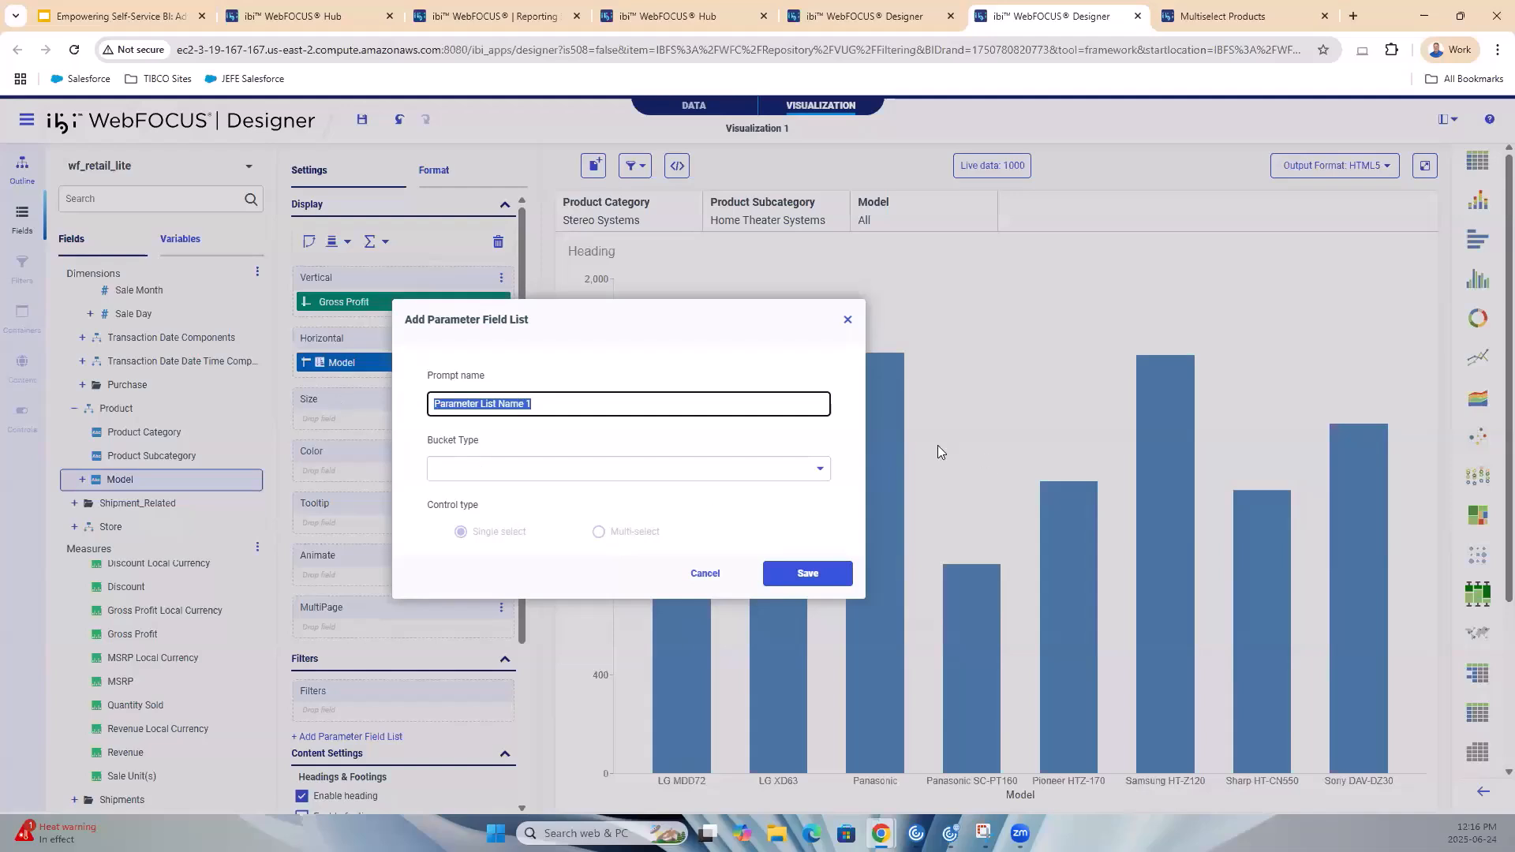
text(Choose Measure)
click(821, 469)
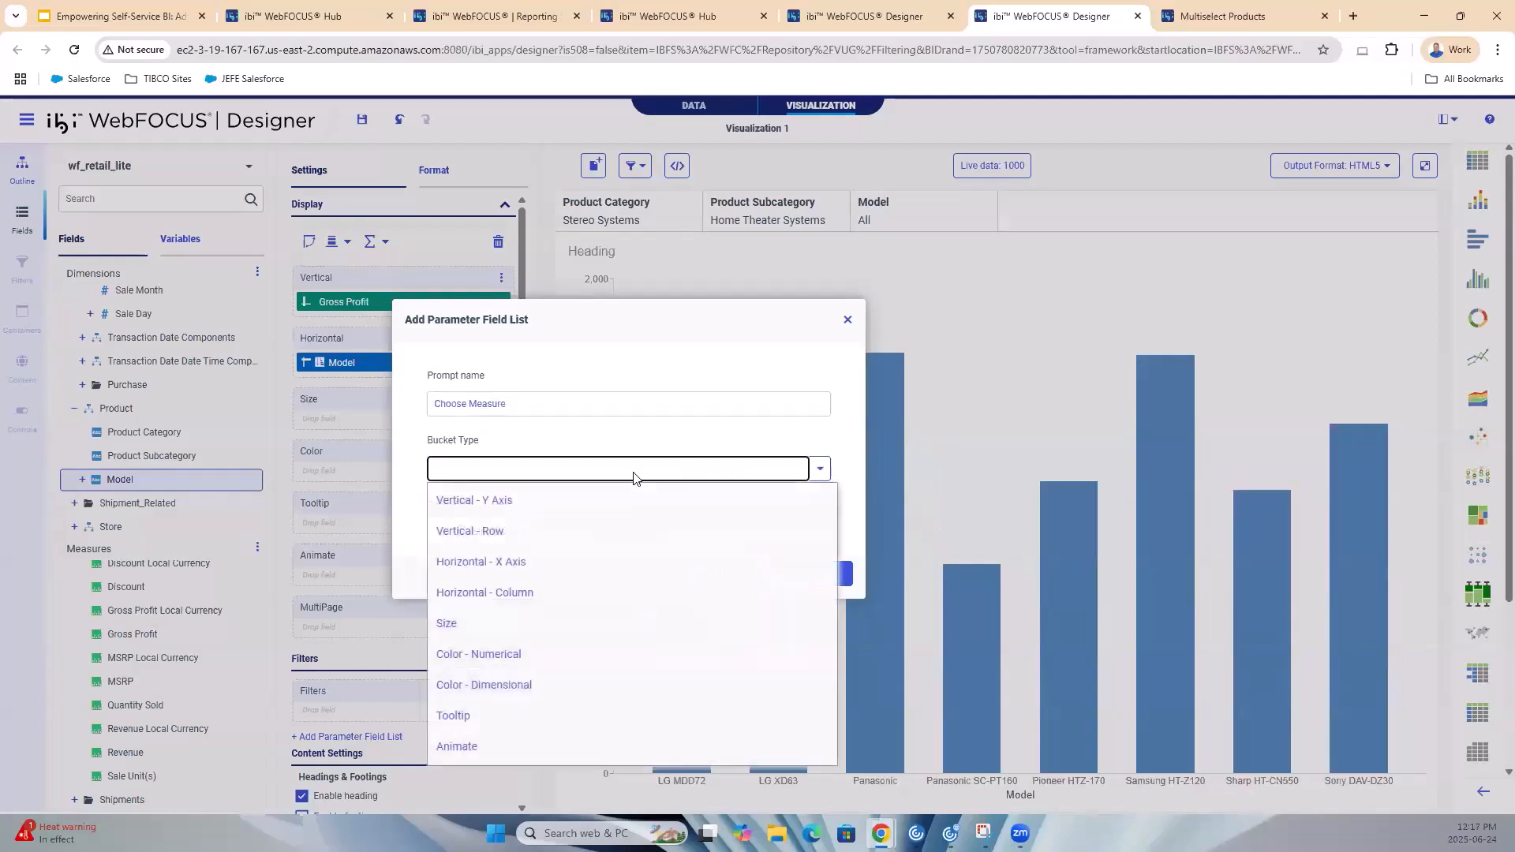
click(507, 502)
click(808, 576)
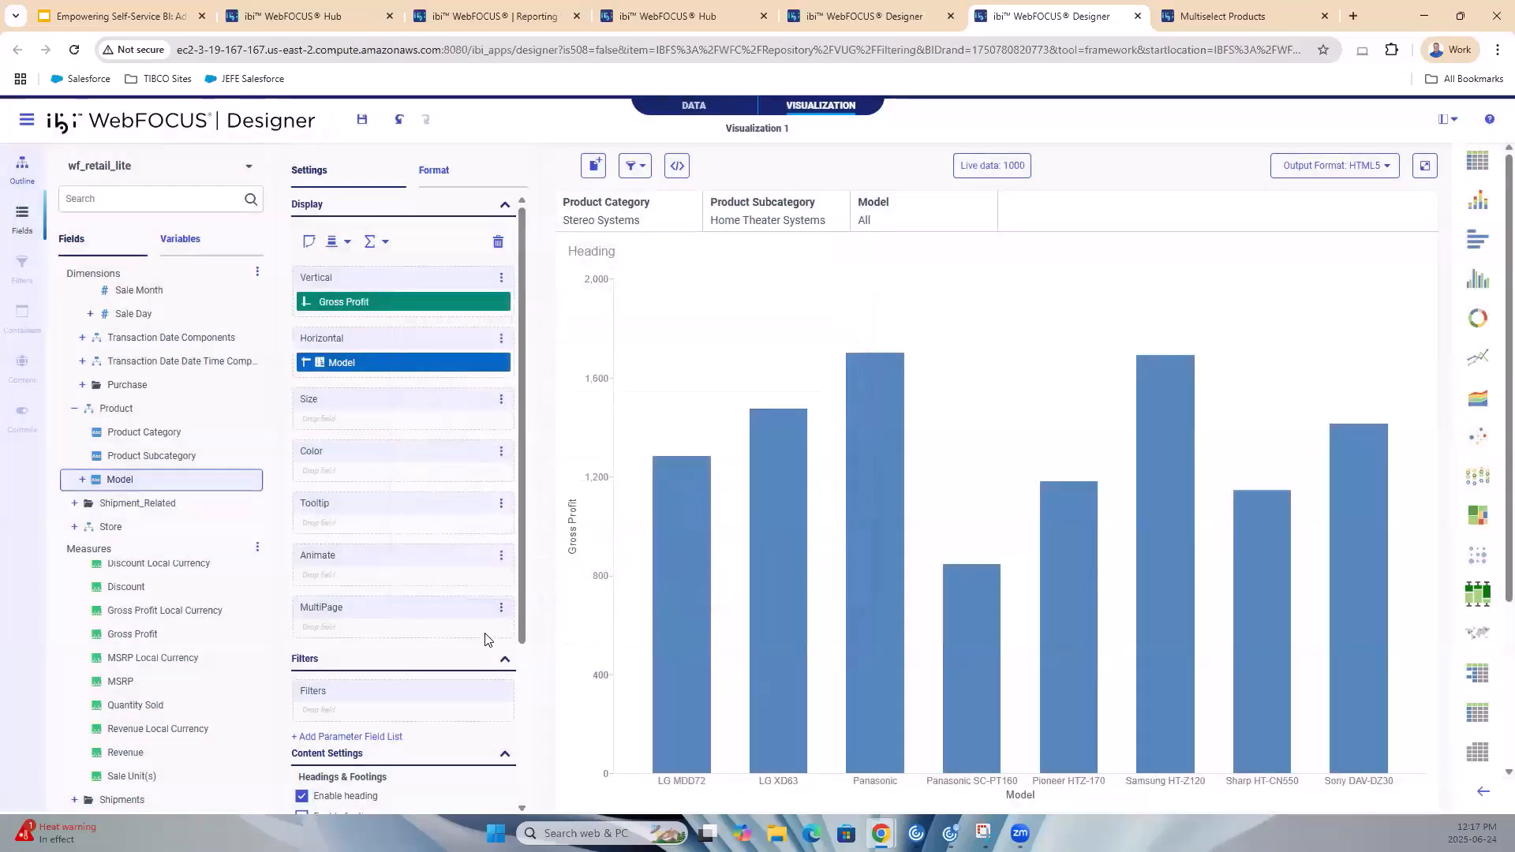
click(499, 303)
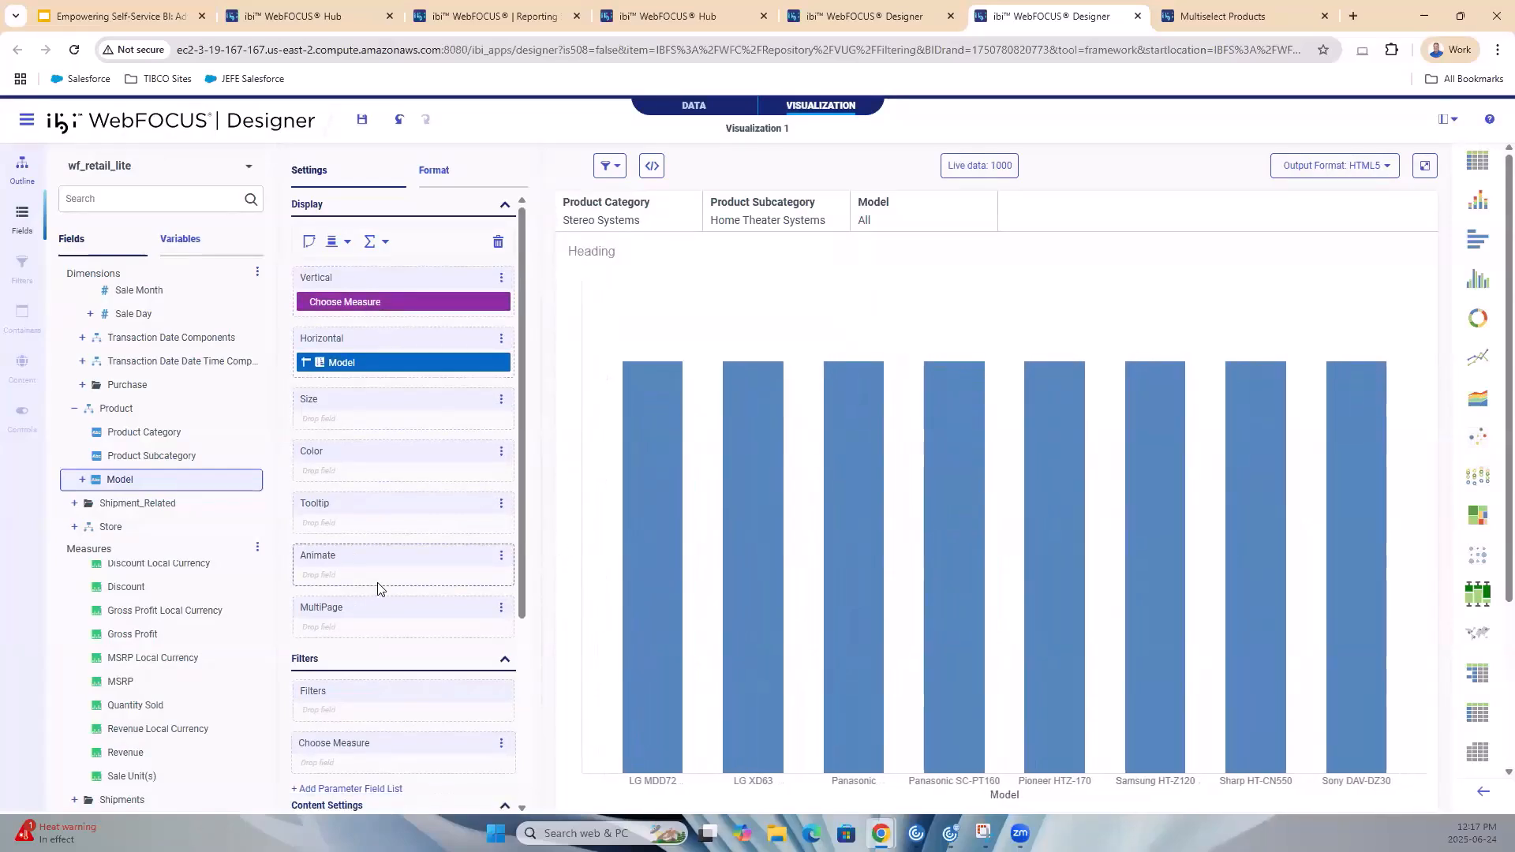
Add Gross Profit, Quantity Sold and Revenue to the Choose Measure parameter field list
scroll(403, 604, down, 1)
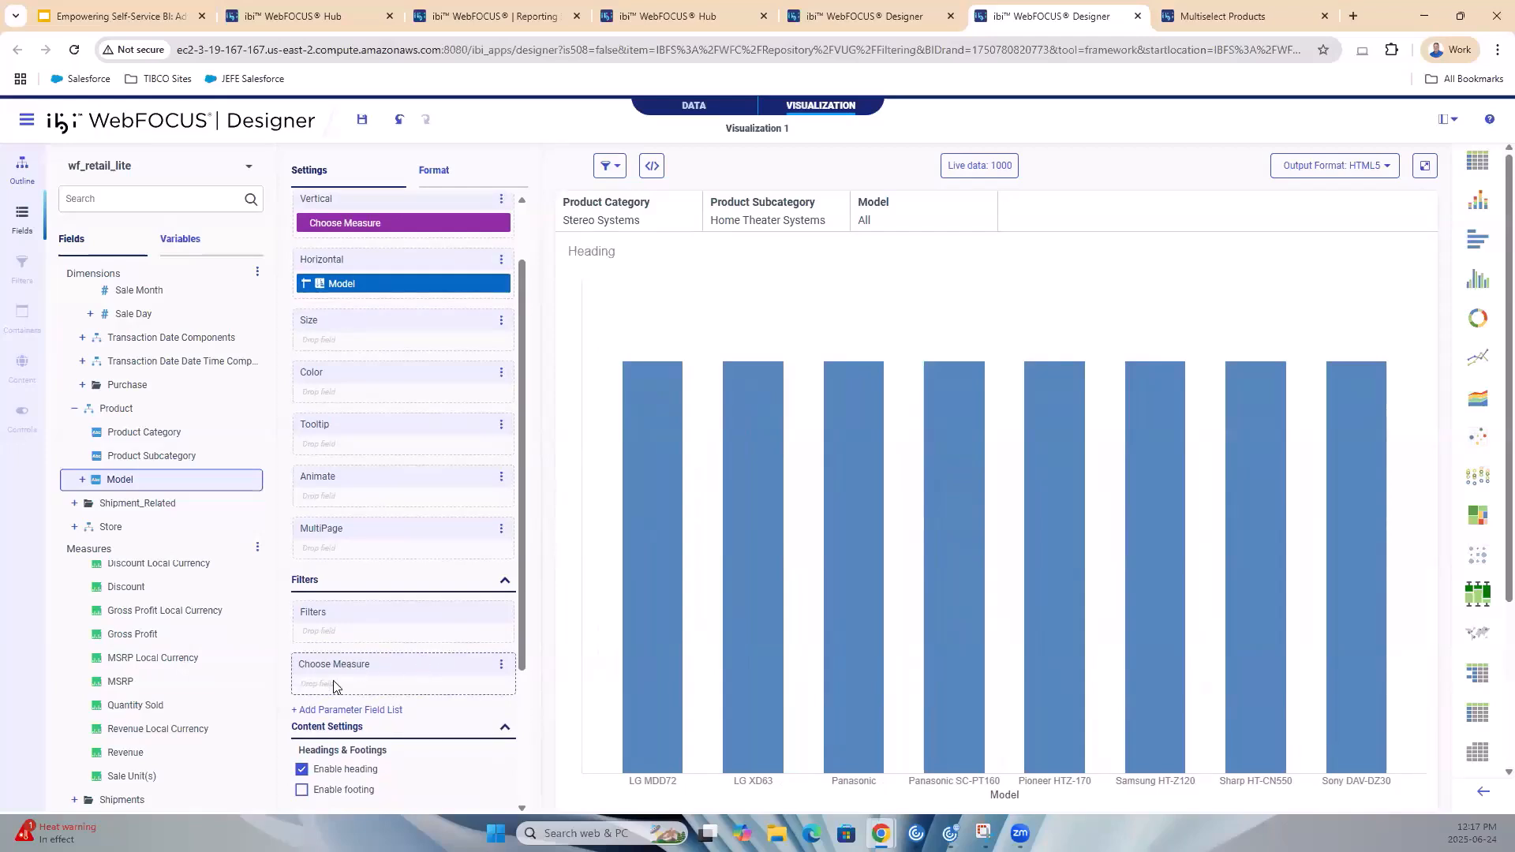
drag(140, 636, 365, 690)
drag(155, 706, 361, 704)
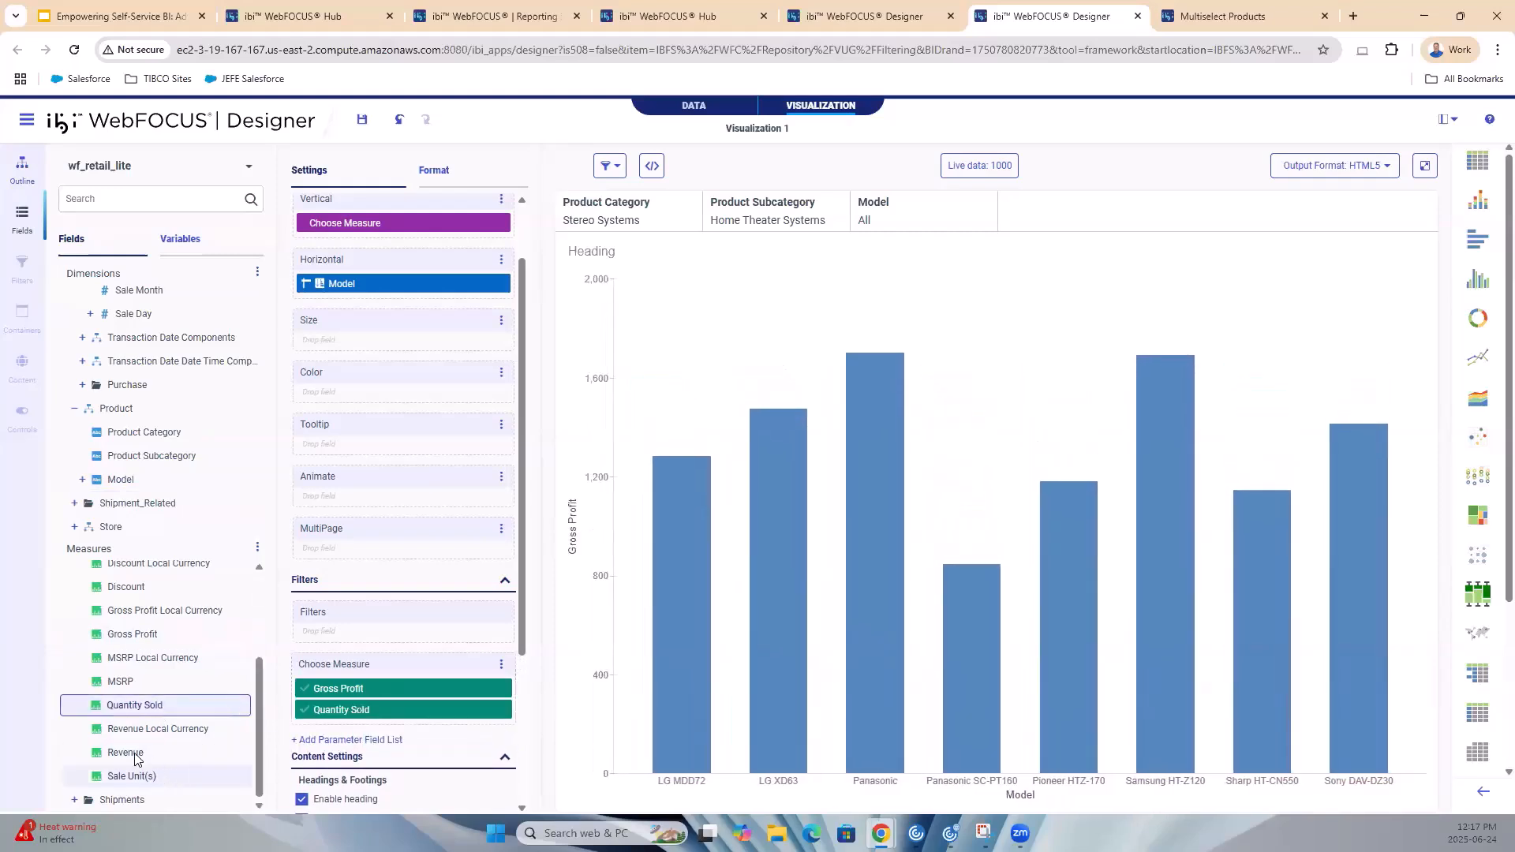
drag(157, 752, 411, 690)
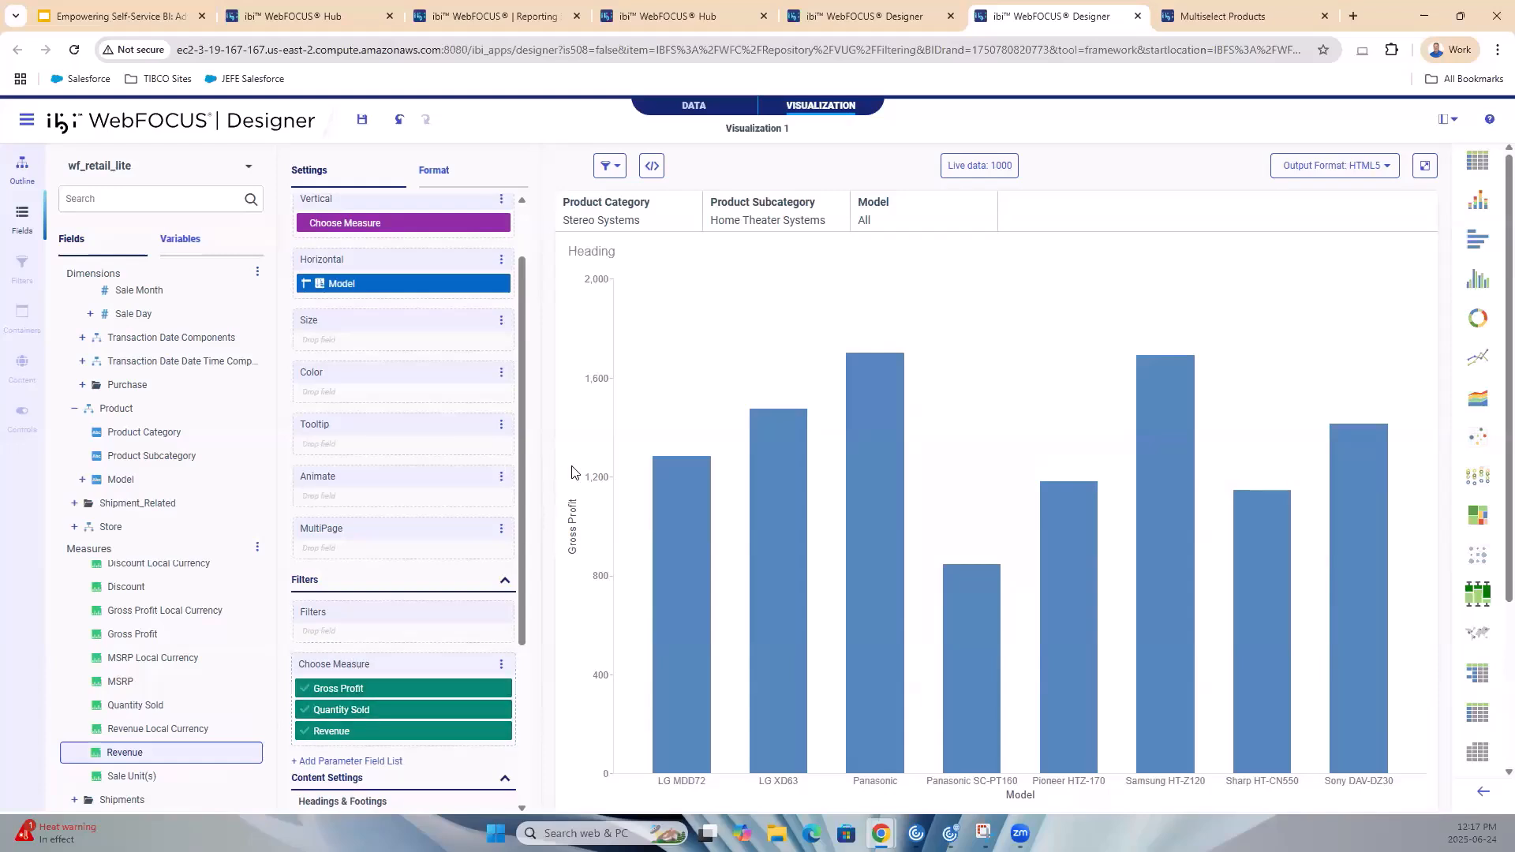
Create a parameter field list named Choose X Axis Field with bucket type Horizontal - X Axis, and remove Model from the horizontal bucket
scroll(379, 331, up, 1)
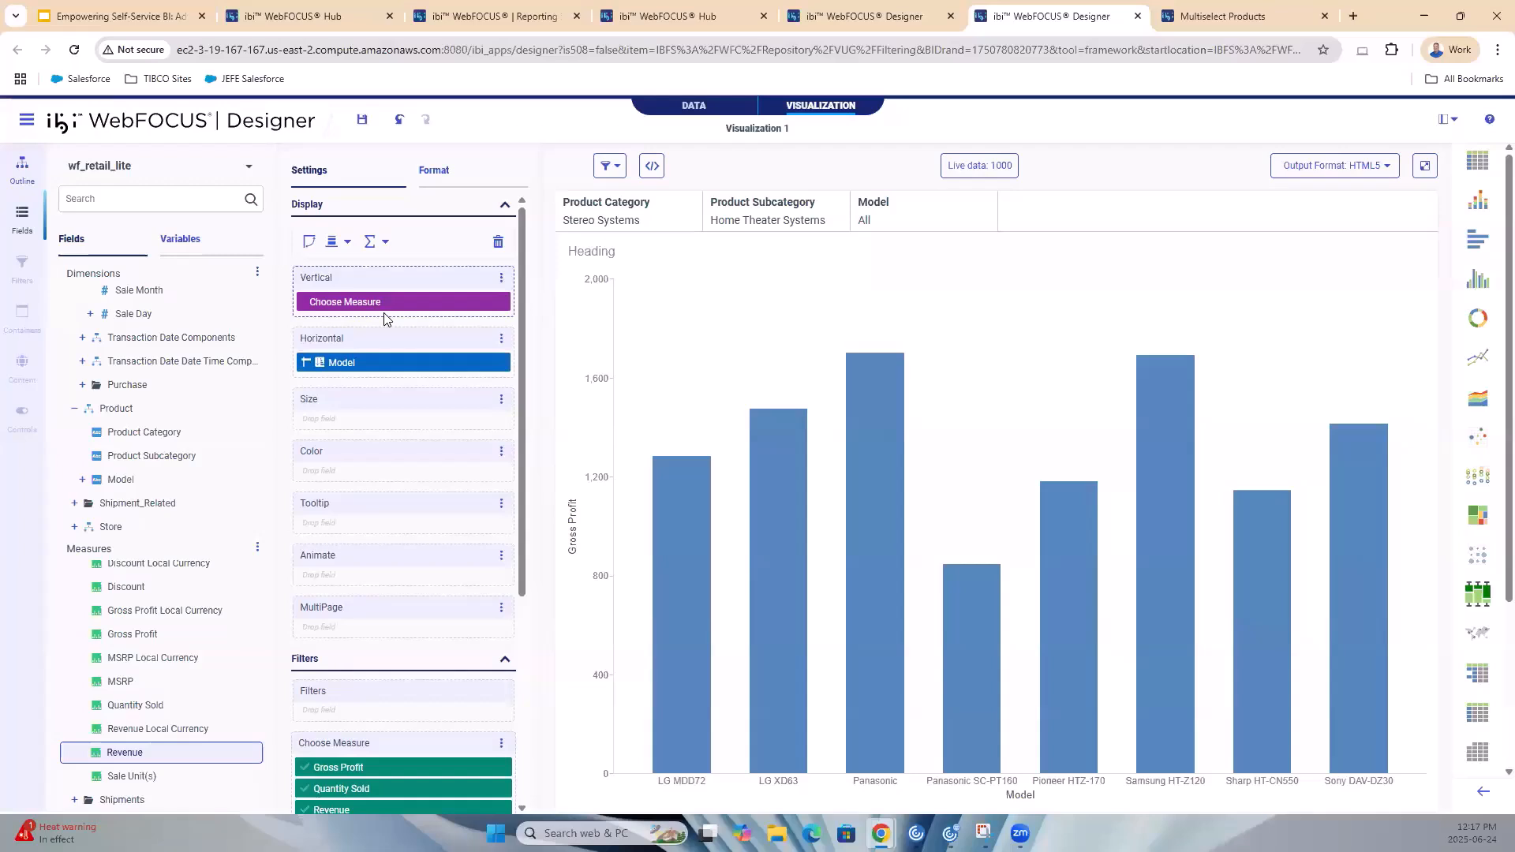
scroll(419, 600, down, 2)
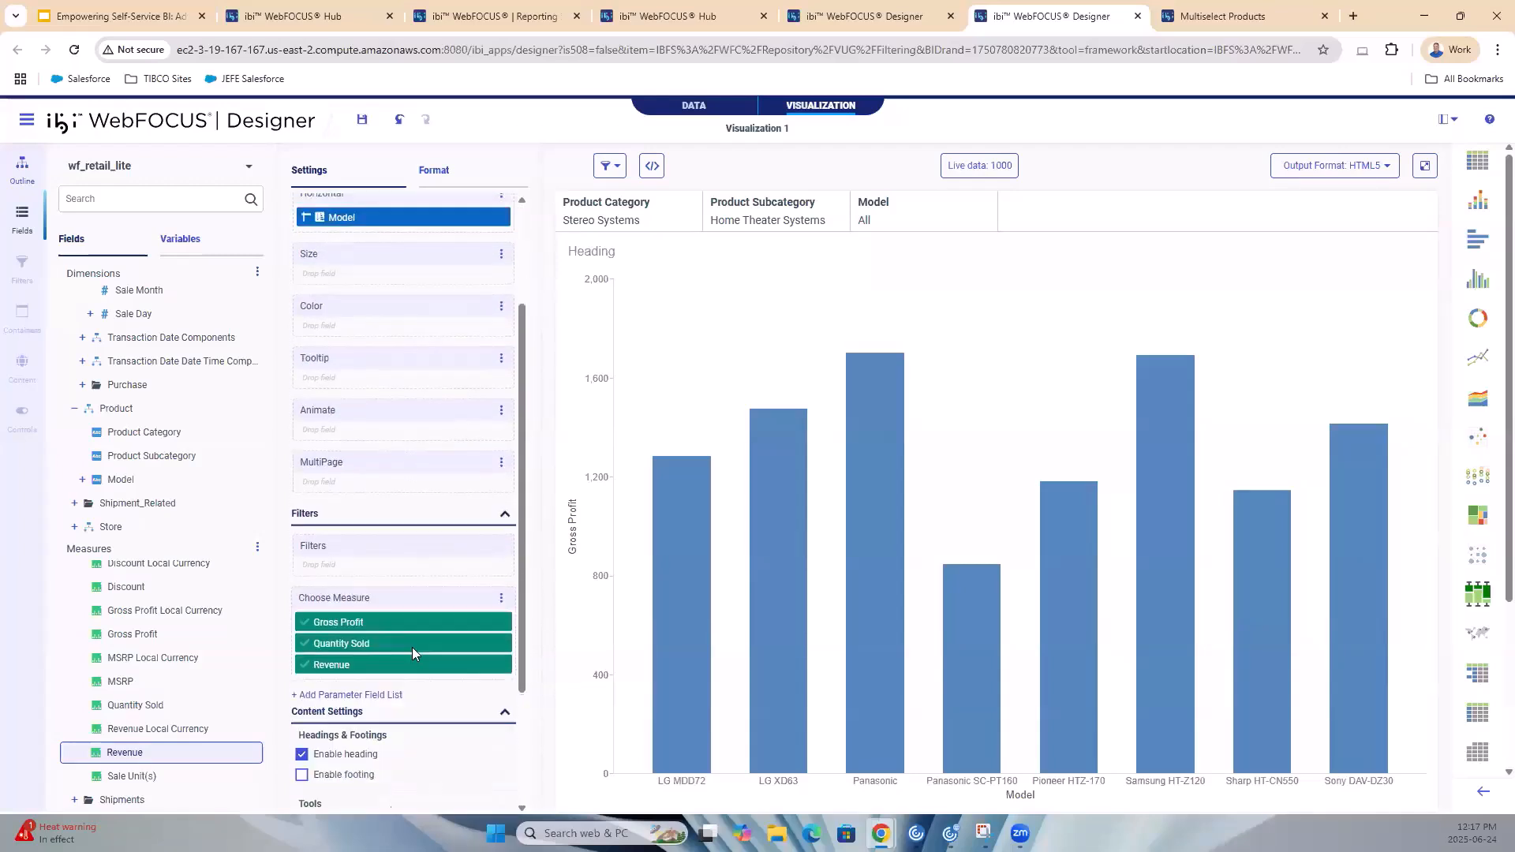
click(383, 684)
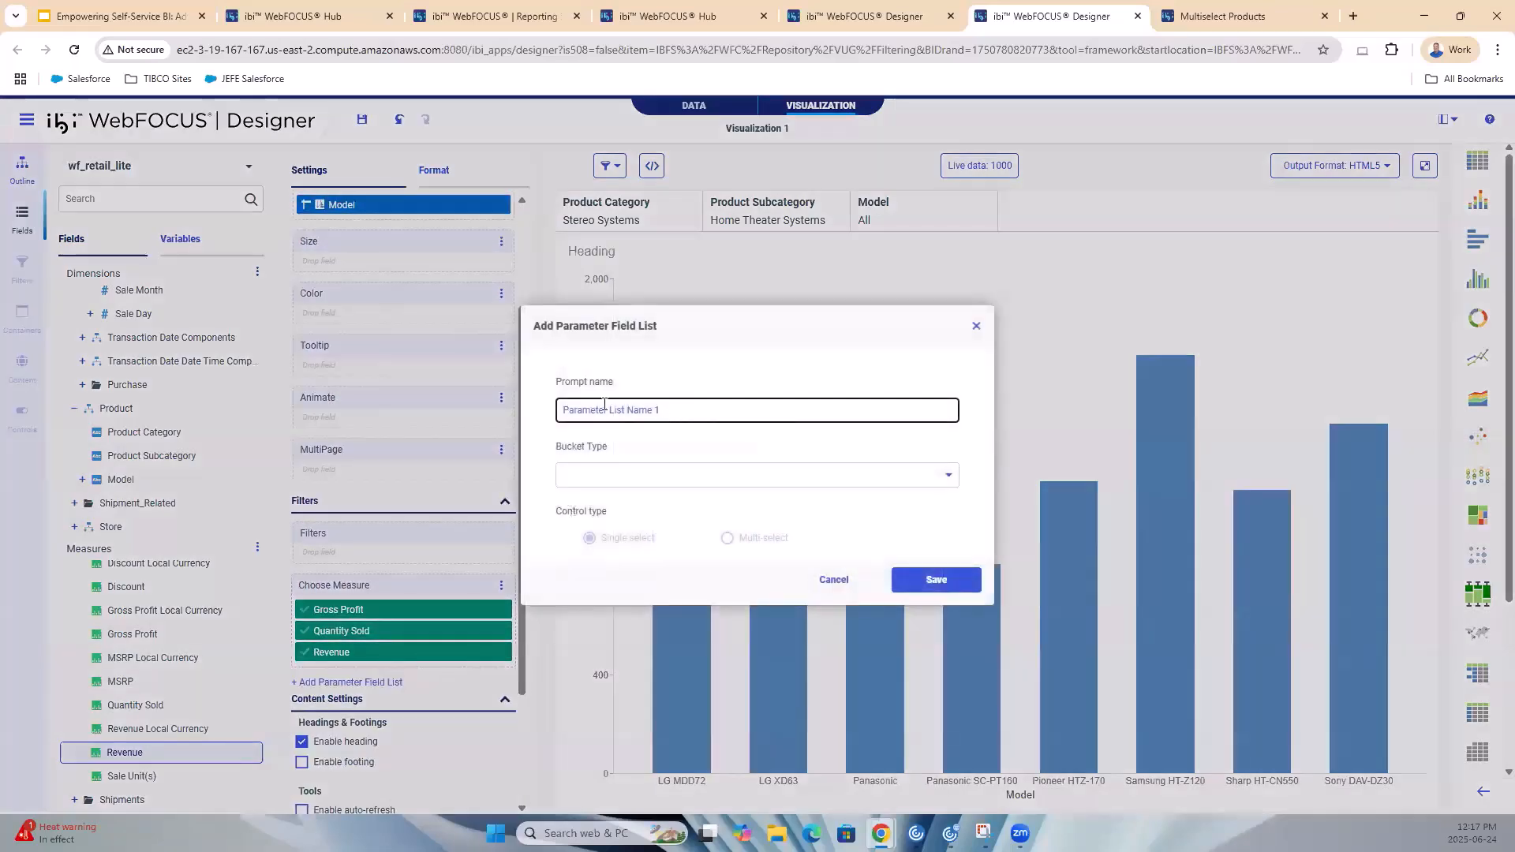
triple_click(624, 423)
text(Q)
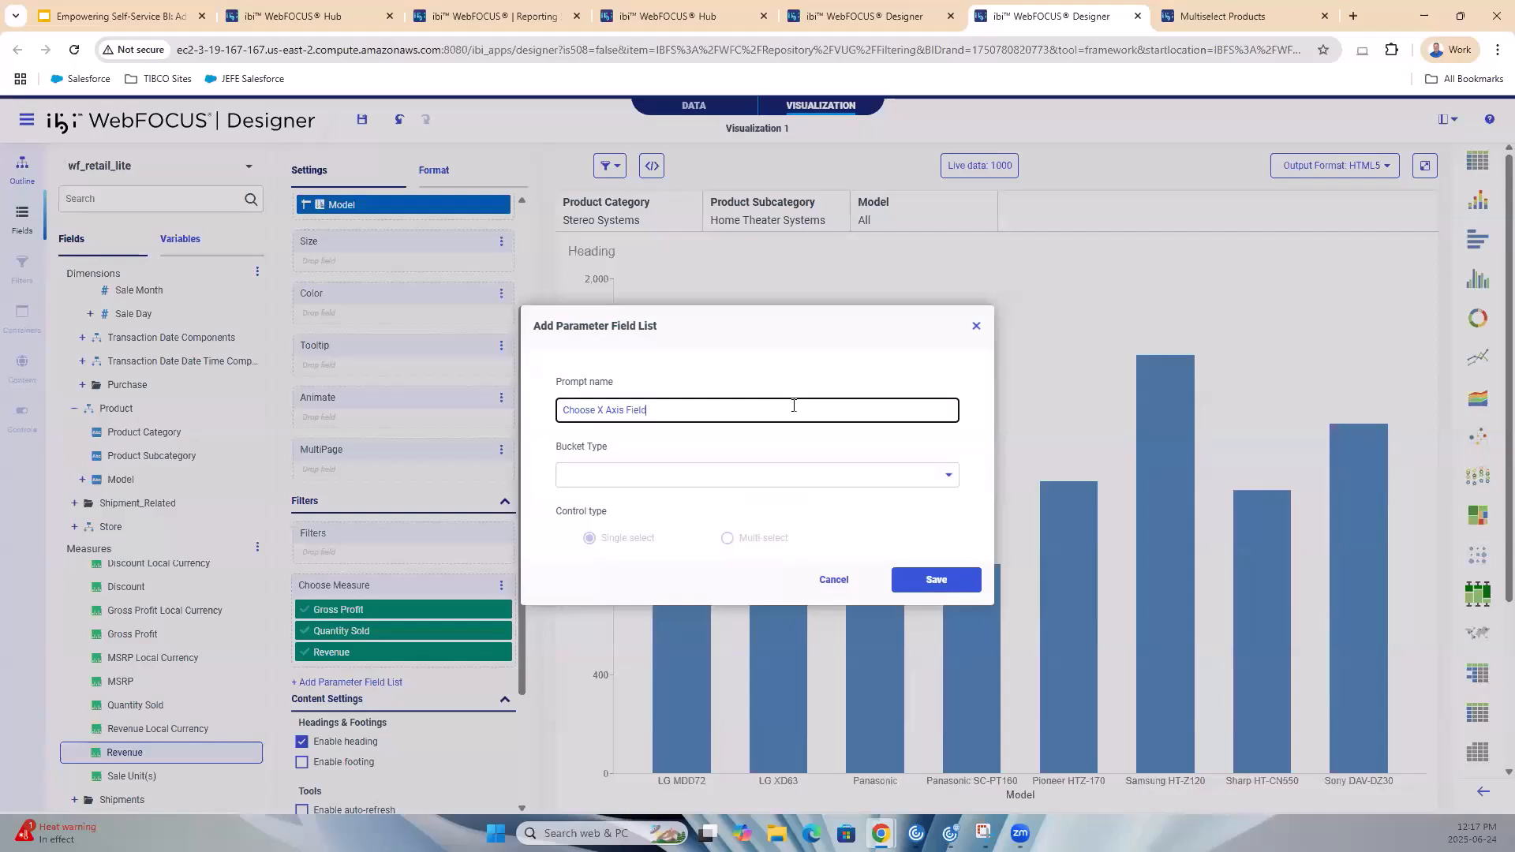
click(950, 479)
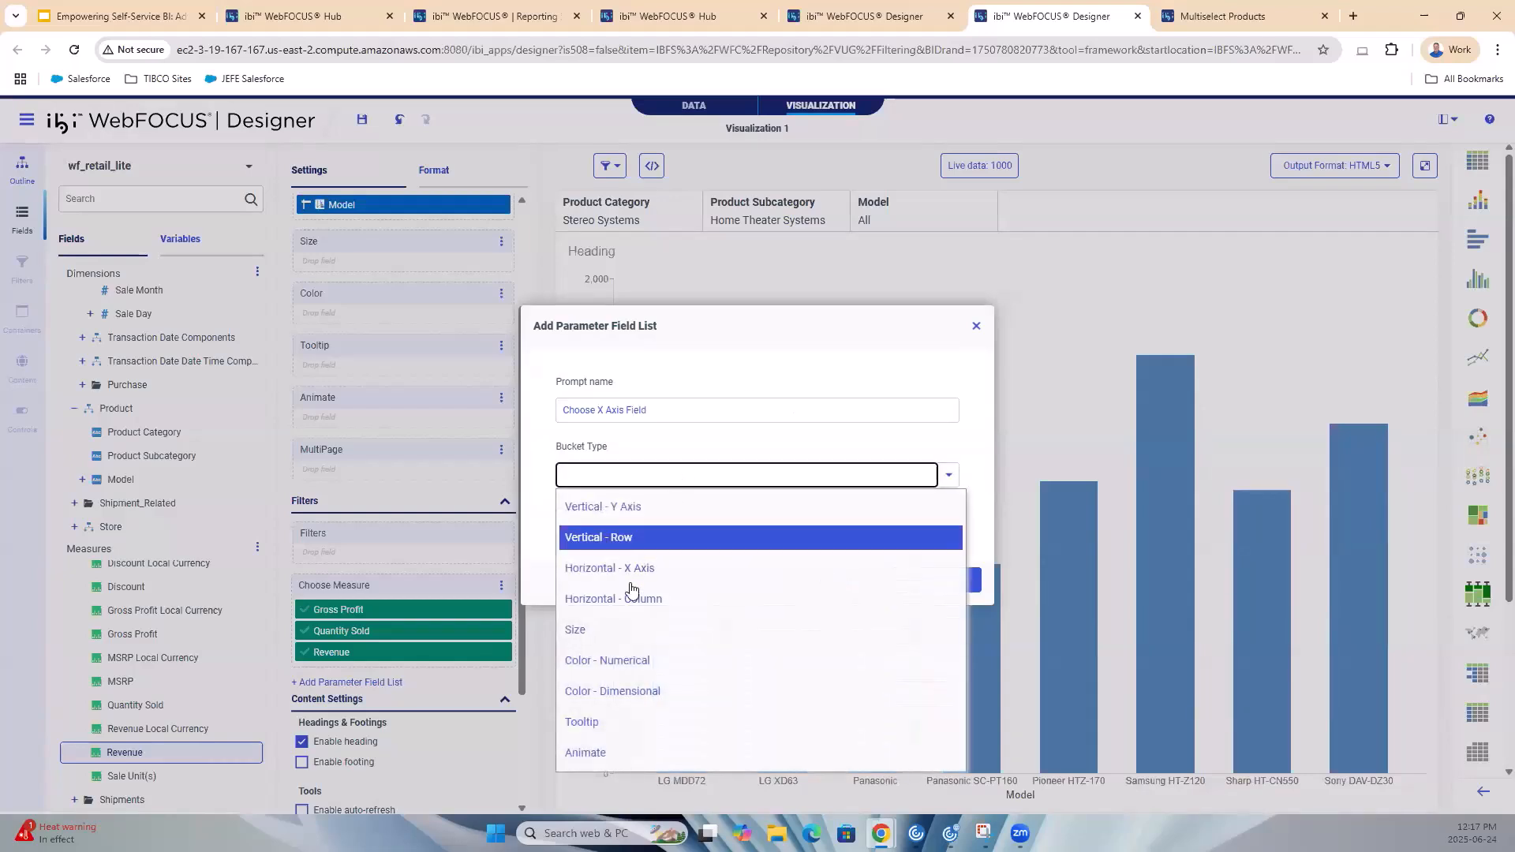
click(608, 568)
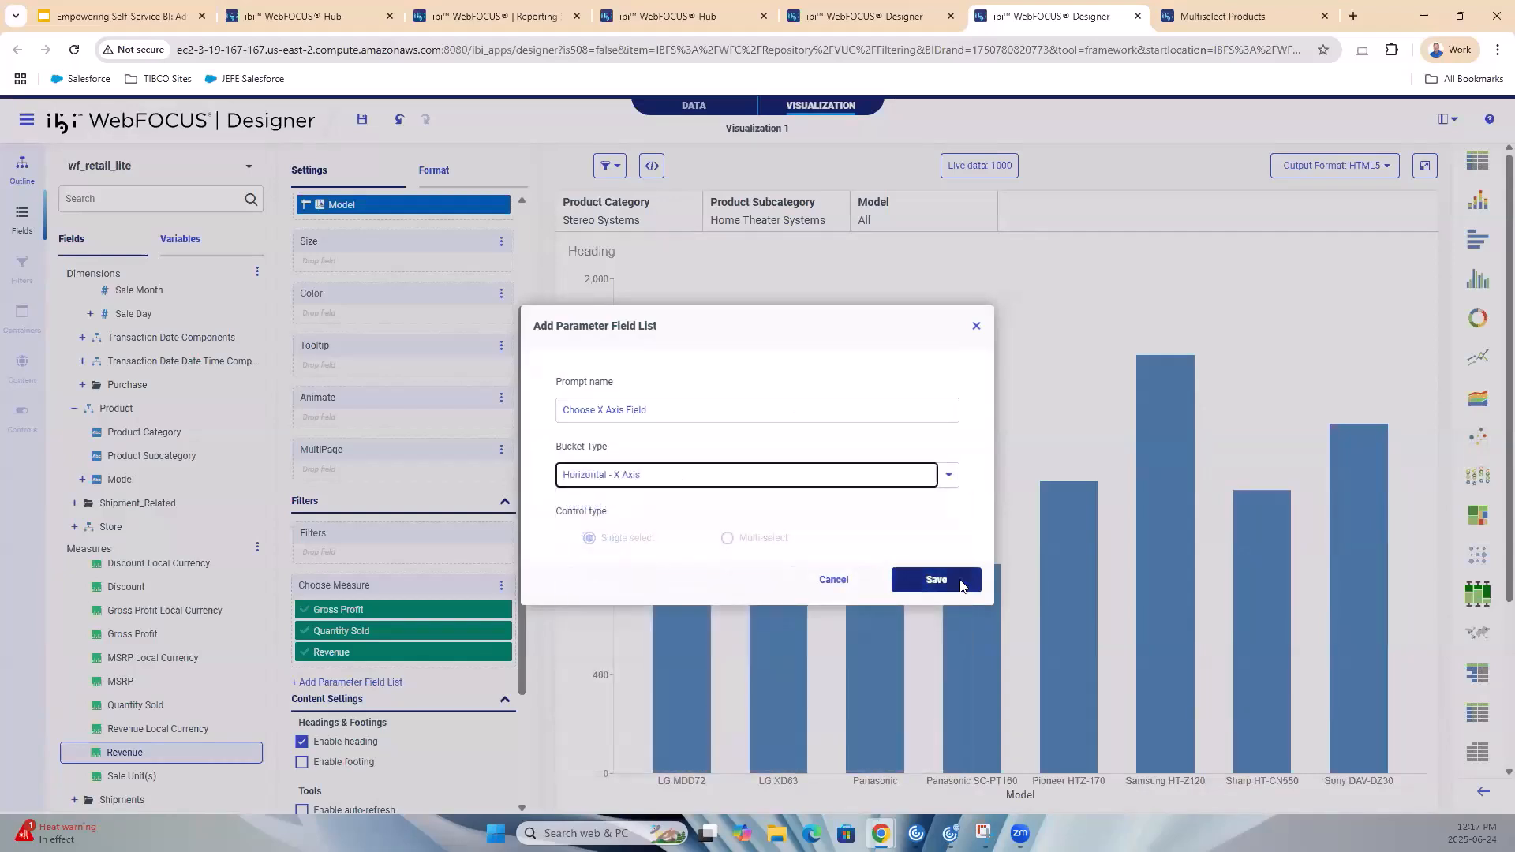
click(961, 586)
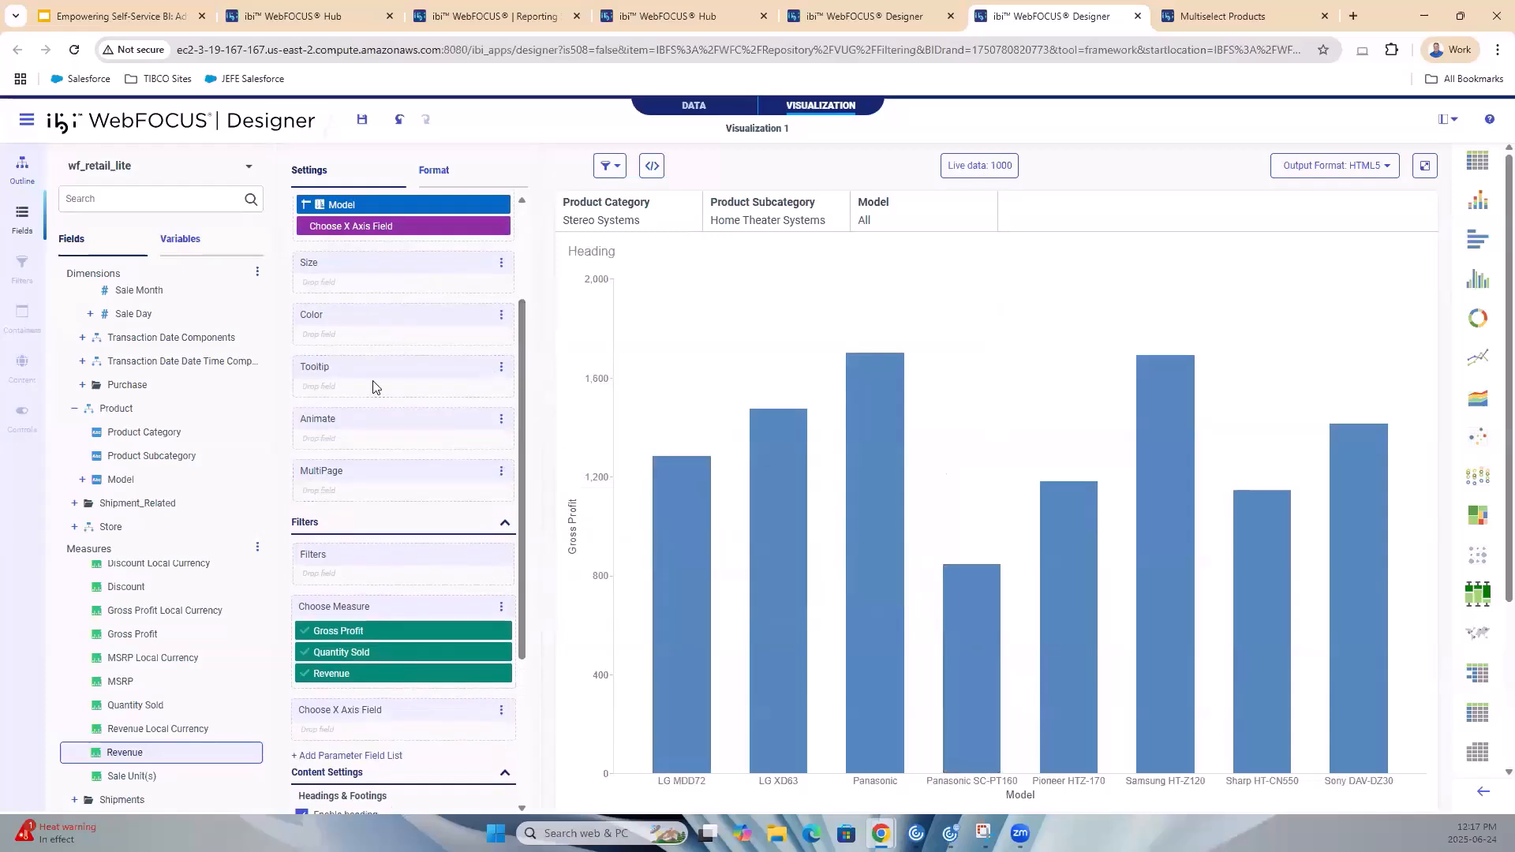
scroll(378, 382, up, 1)
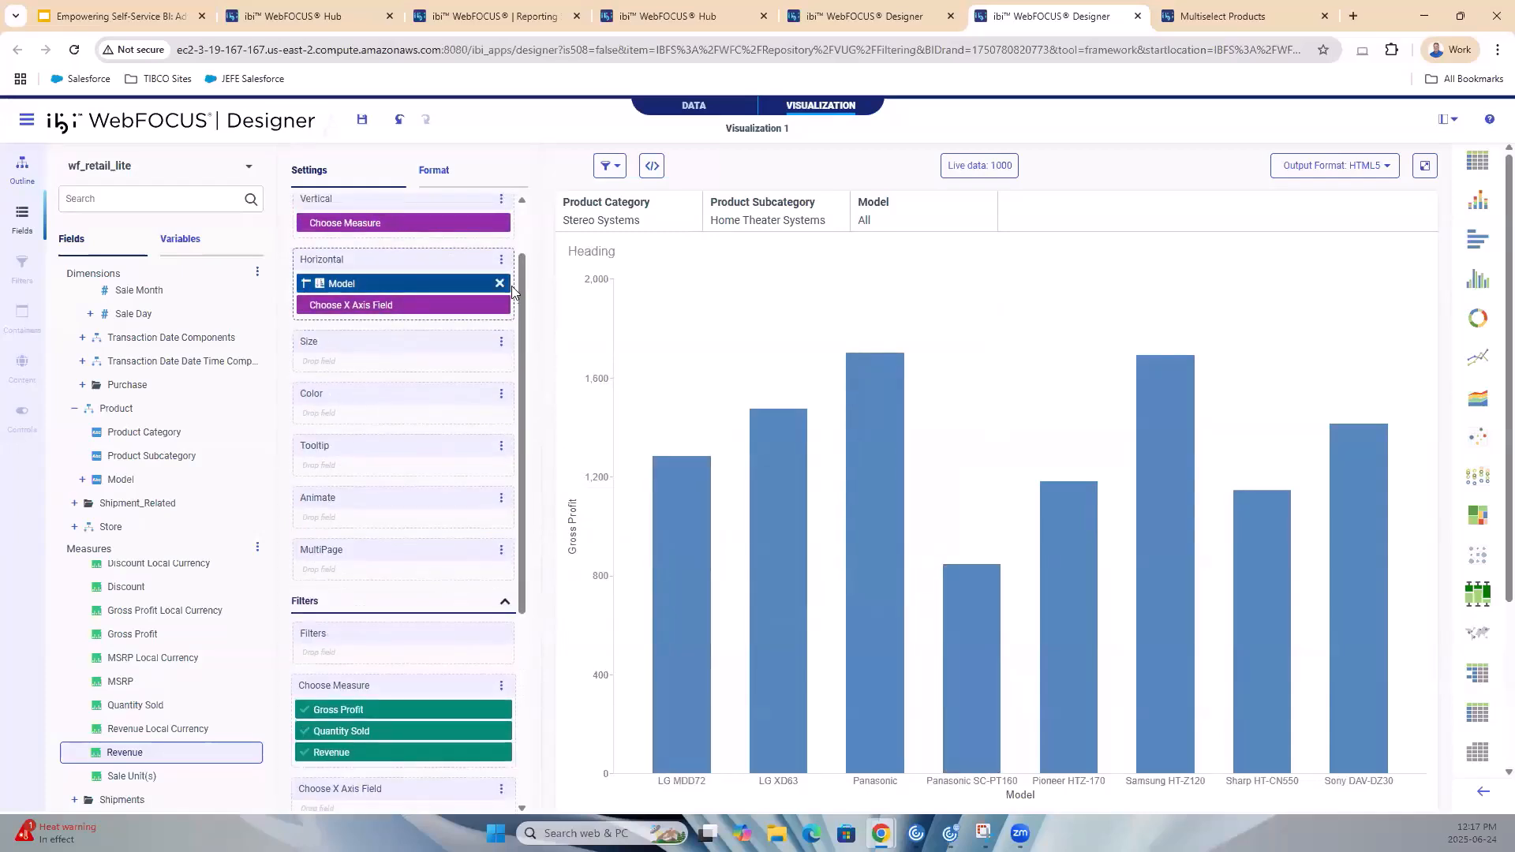
Add Product Subcategory, Model and the Transaction Date Components field Sale Year/Month to the Choose X Axis Field list
scroll(478, 403, down, 3)
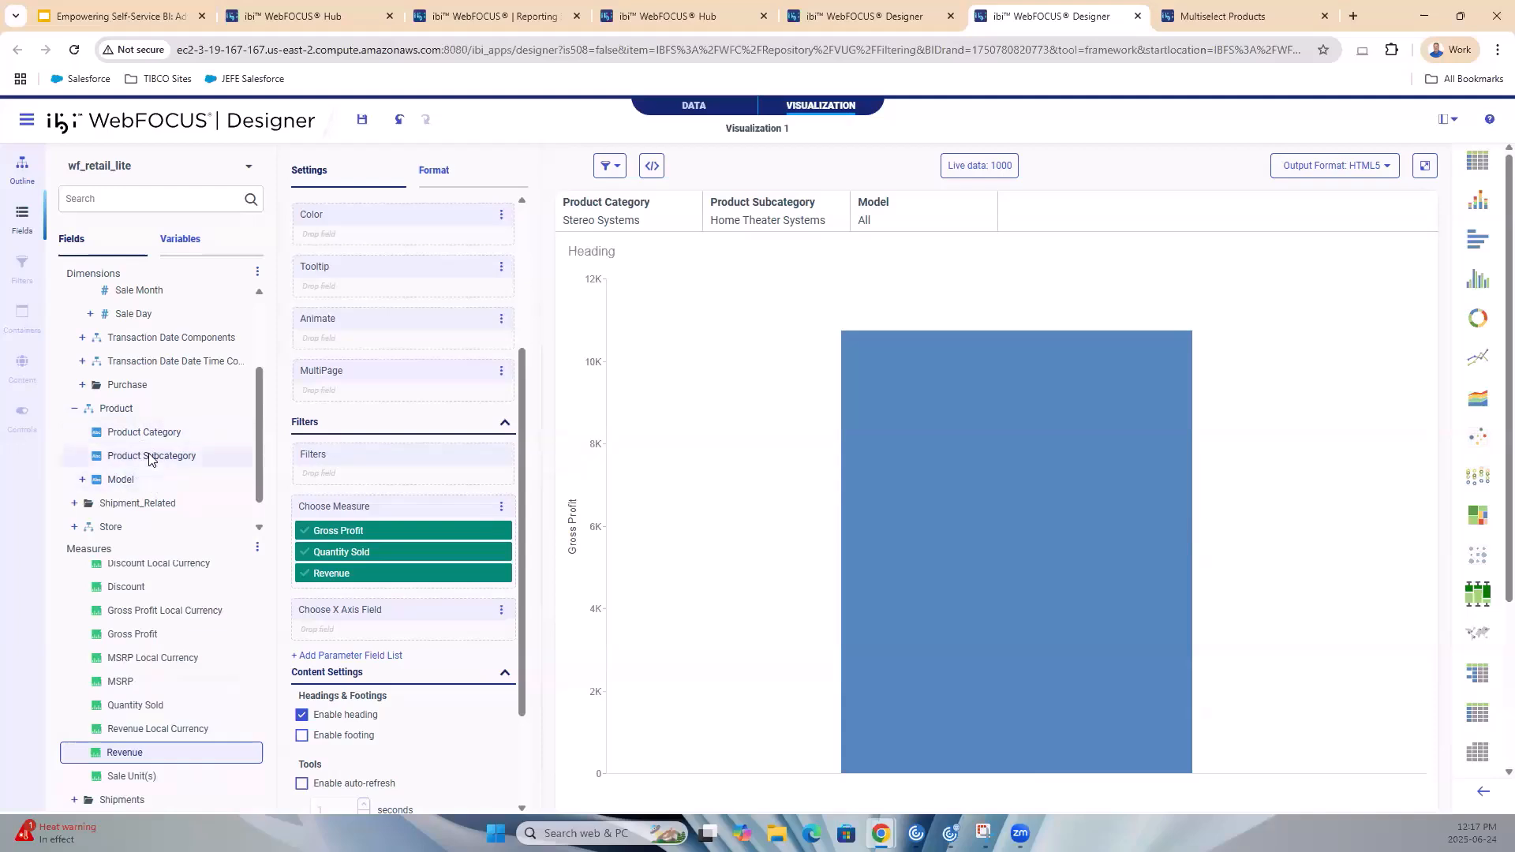
drag(143, 462, 323, 634)
drag(128, 486, 344, 652)
scroll(194, 346, up, 3)
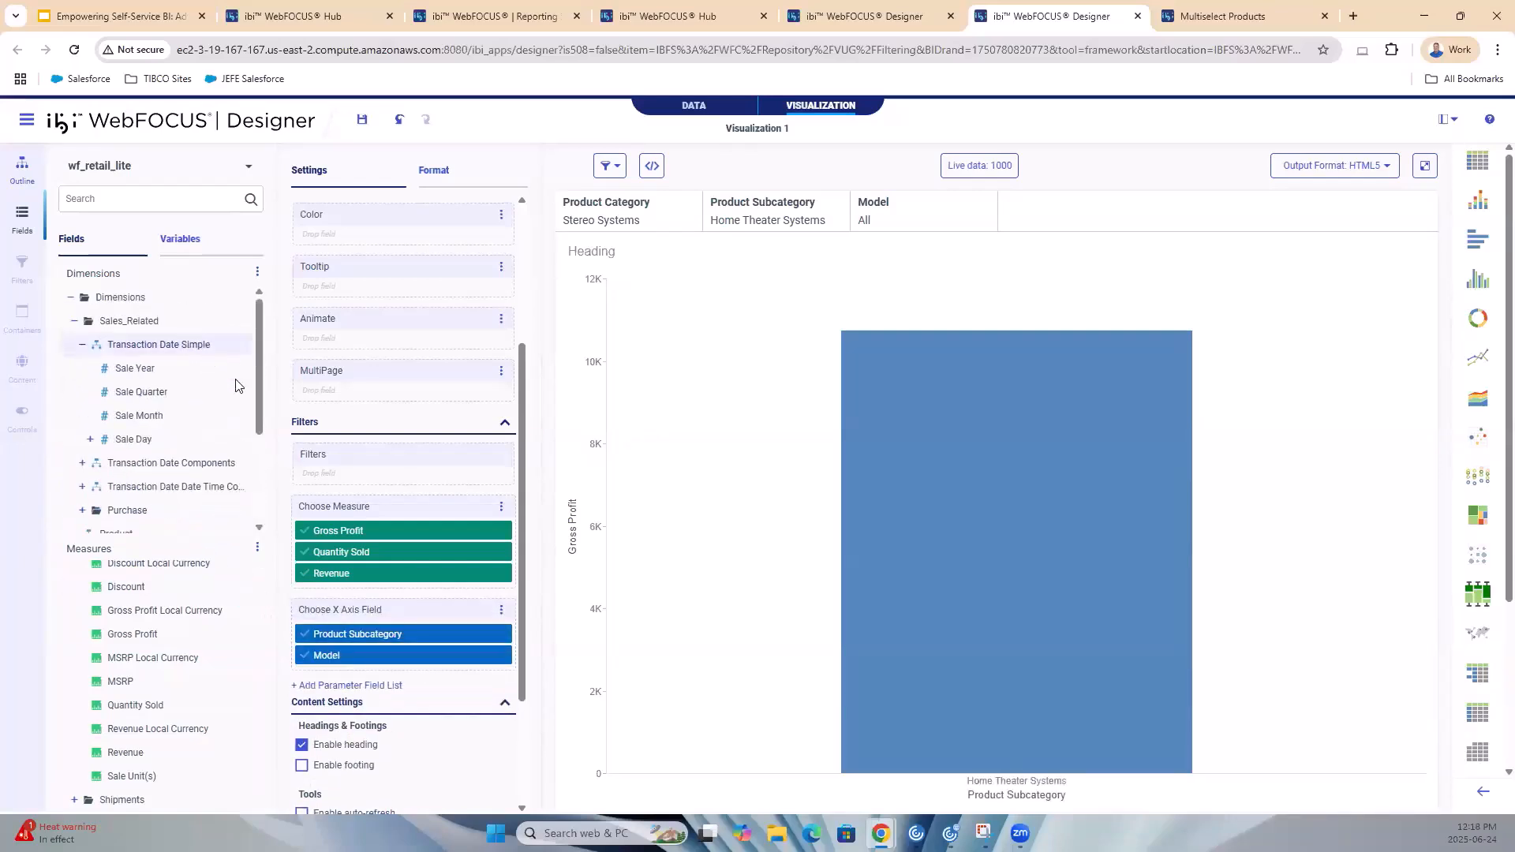
scroll(227, 422, down, 2)
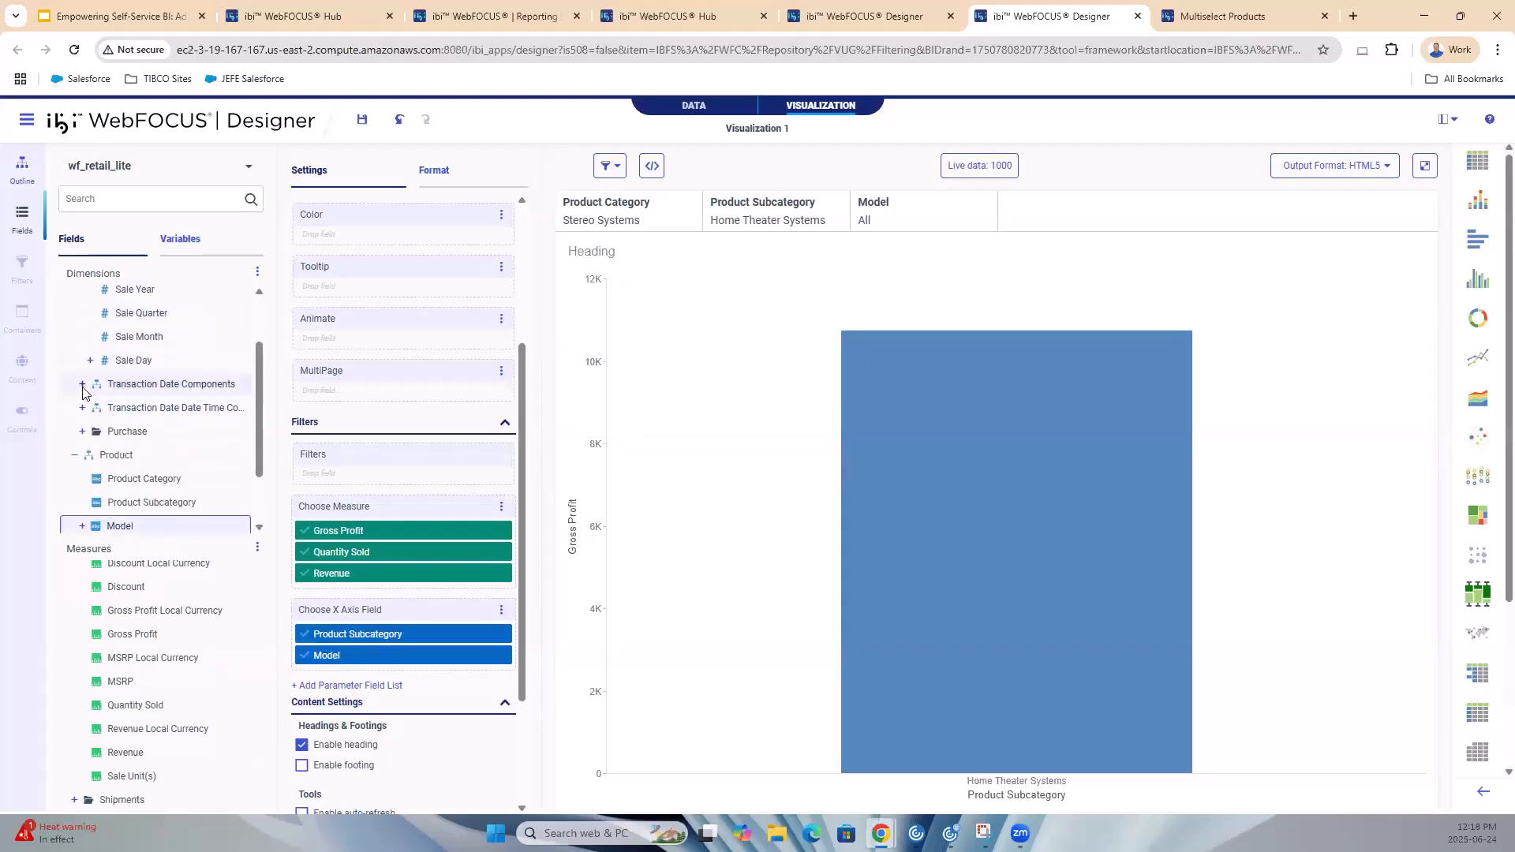
click(82, 384)
drag(158, 454, 434, 668)
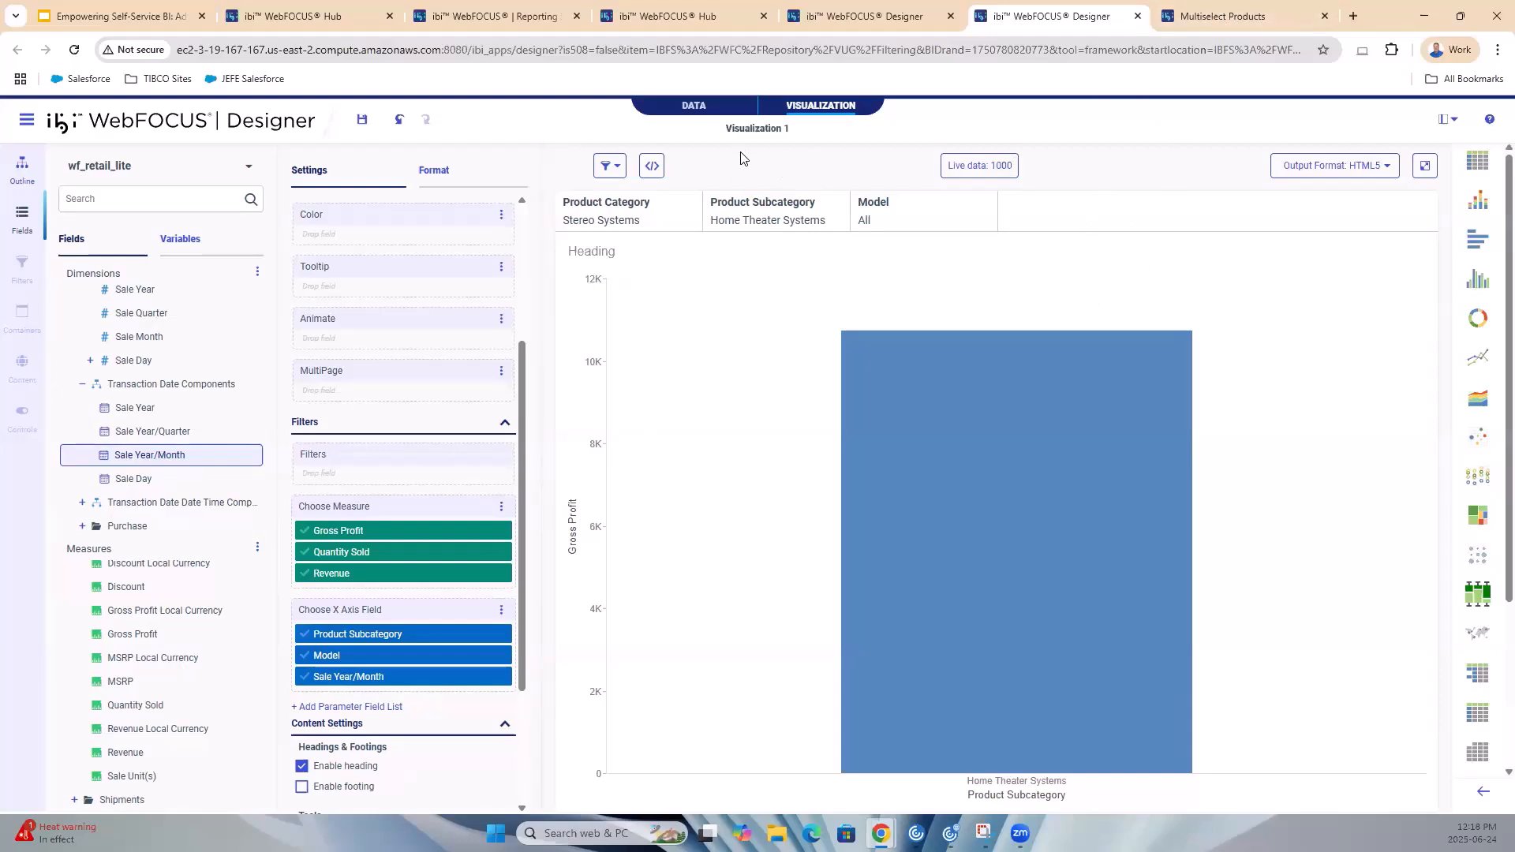
Set the chart's output format to Select at runtime
click(1380, 173)
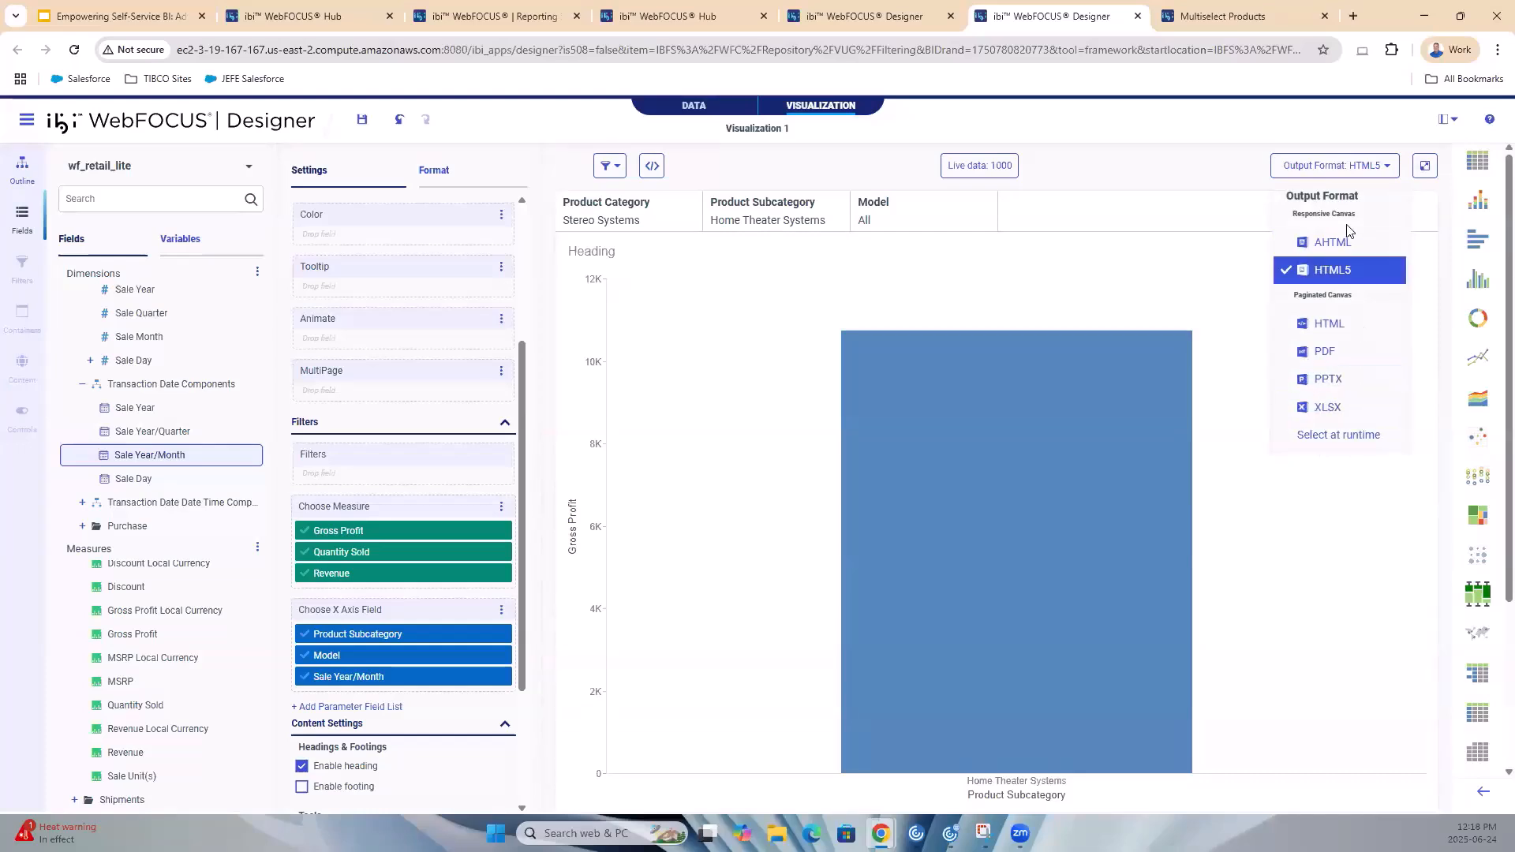
click(1356, 442)
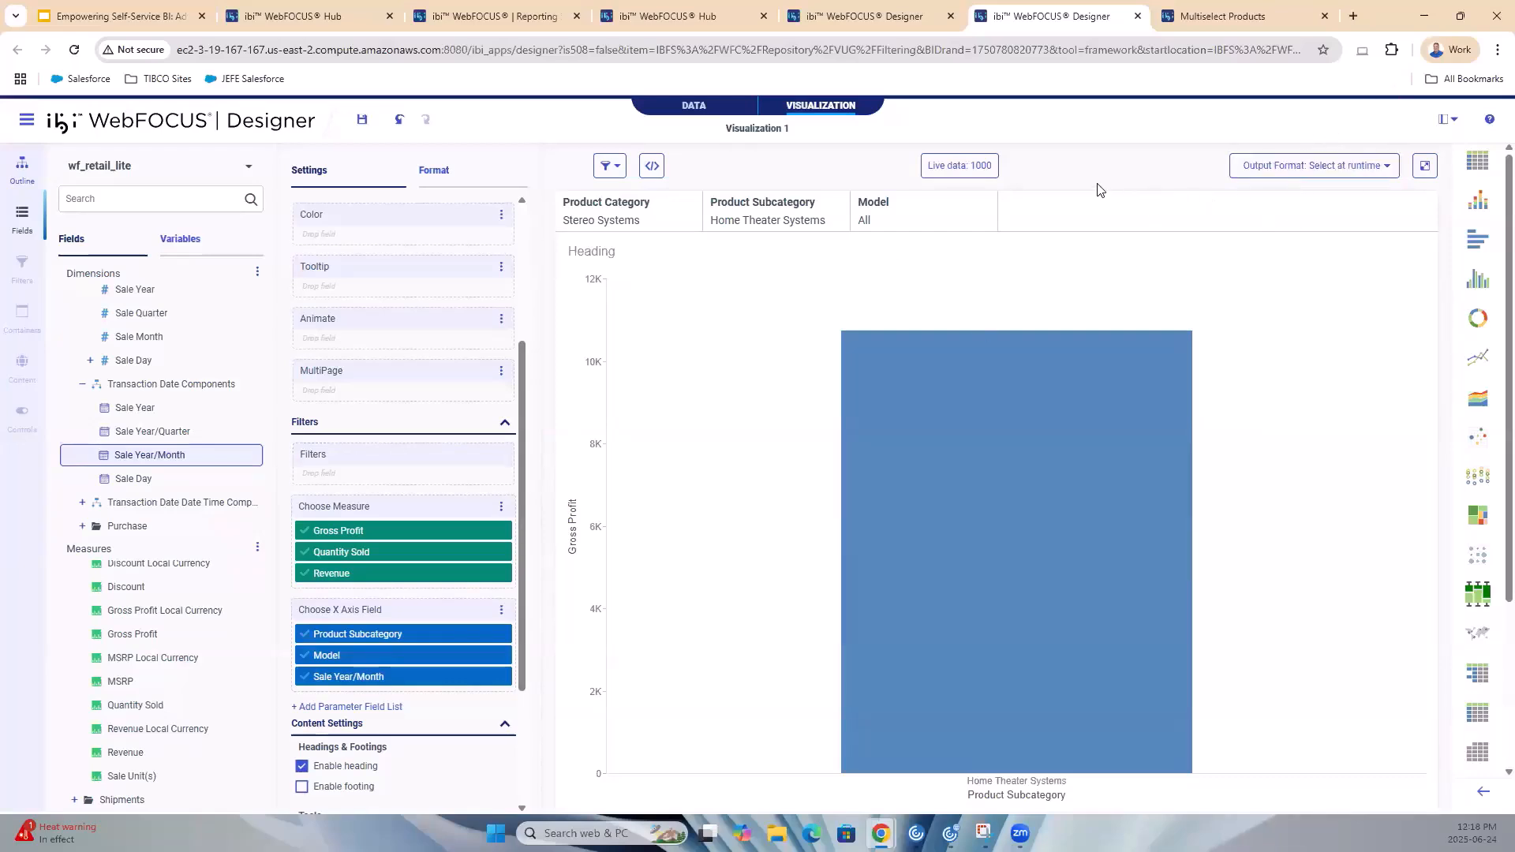
Save the chart in the Filtering folder with the title VUG Final and close its designer
click(366, 124)
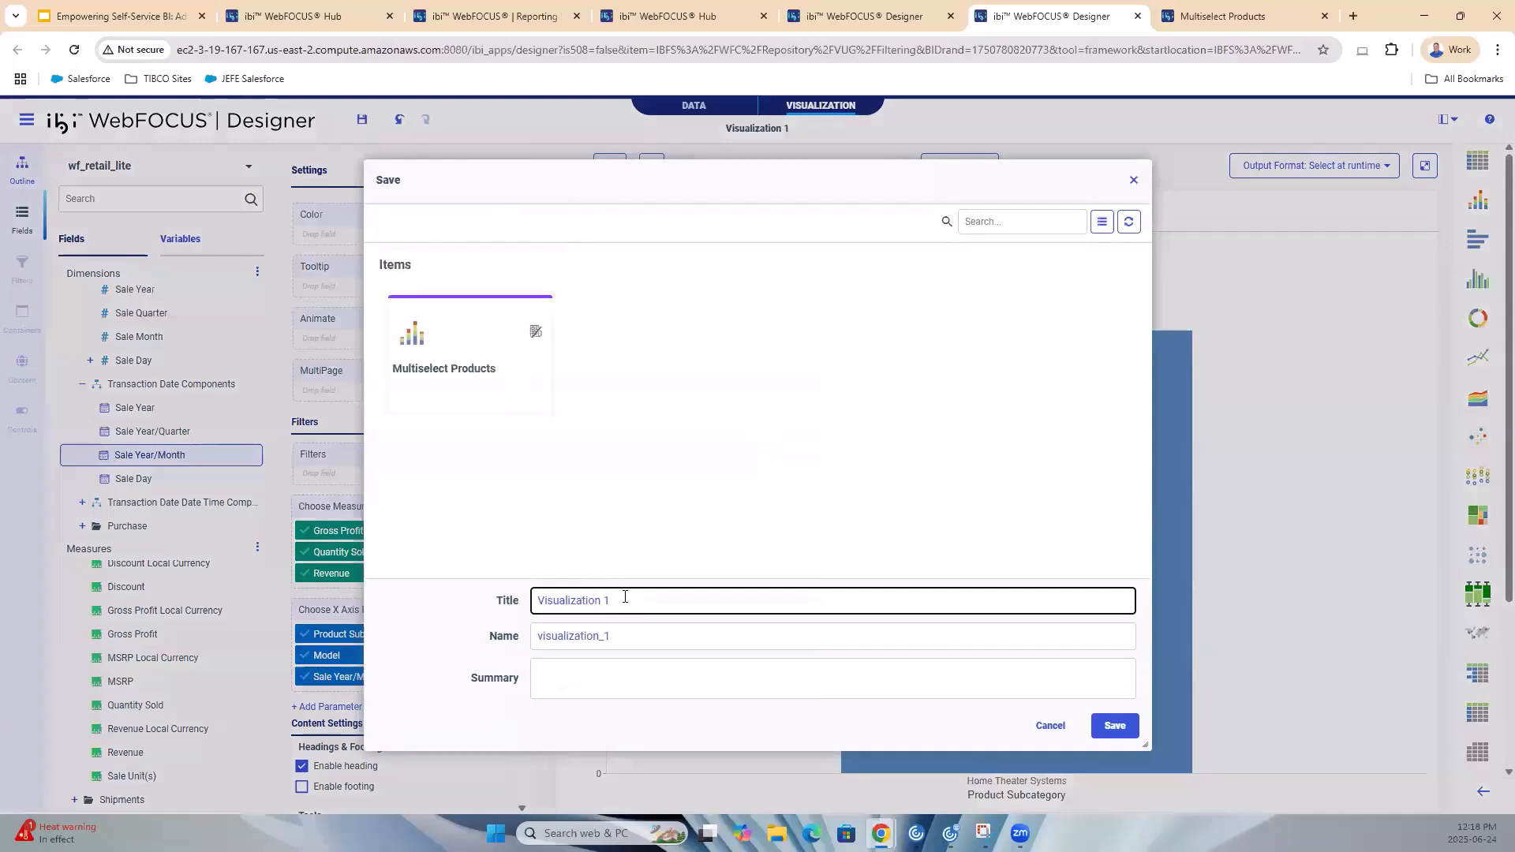
text(VUG Final)
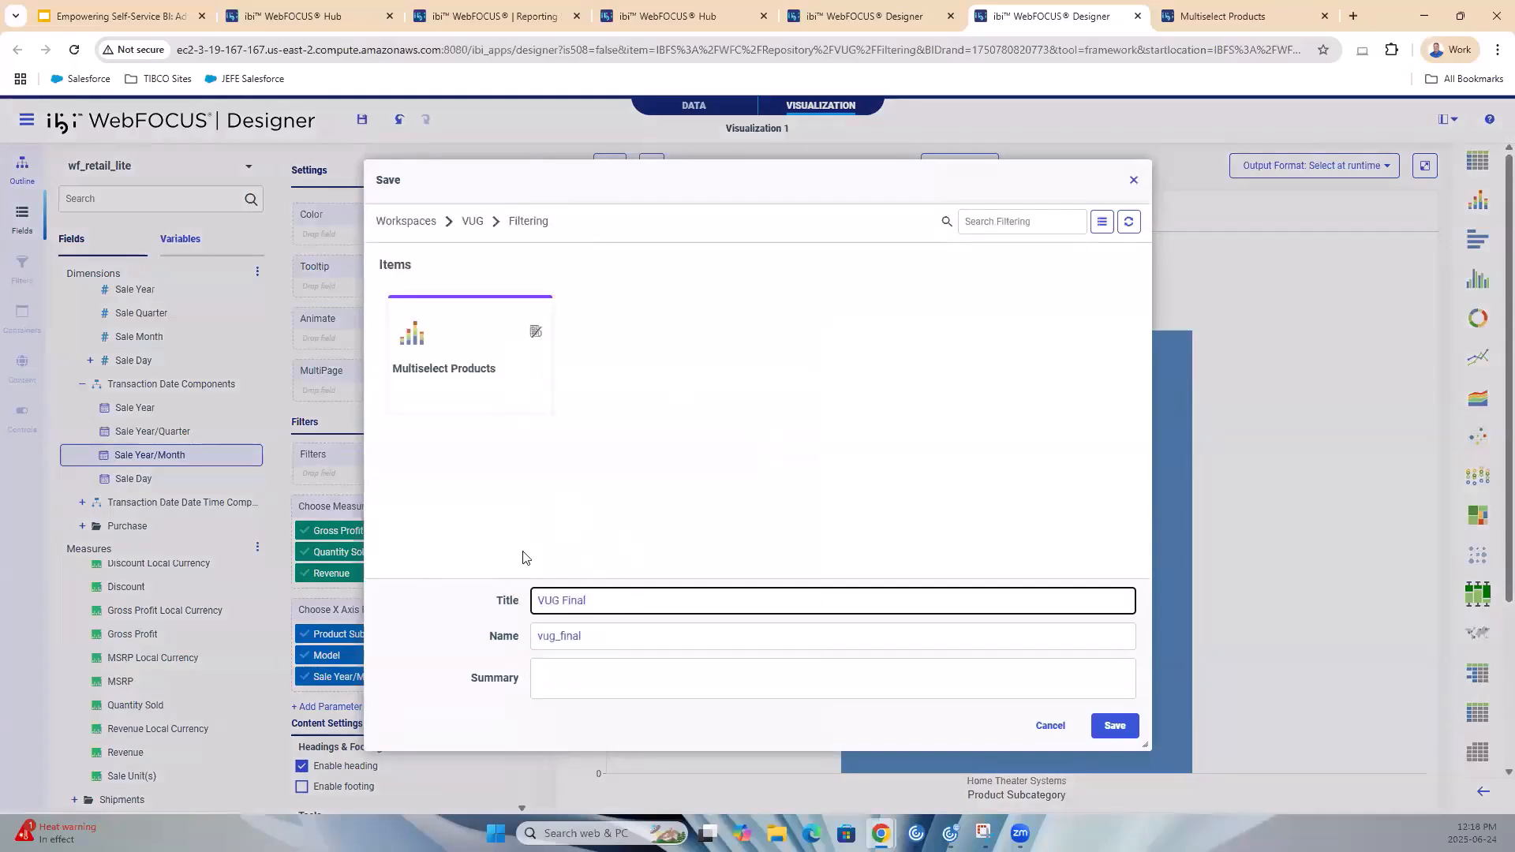
click(1114, 725)
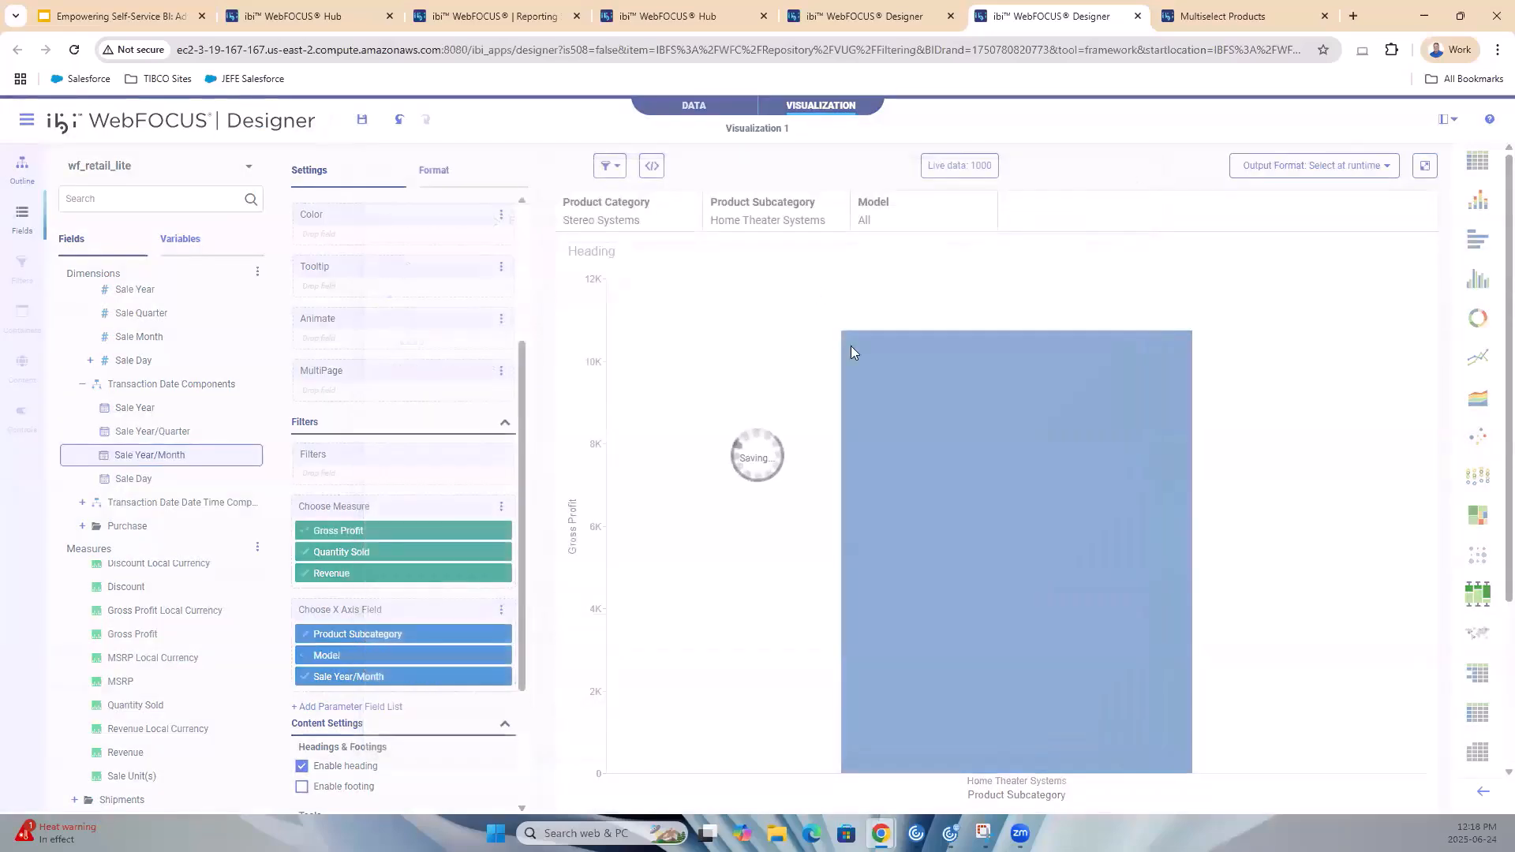
click(1137, 16)
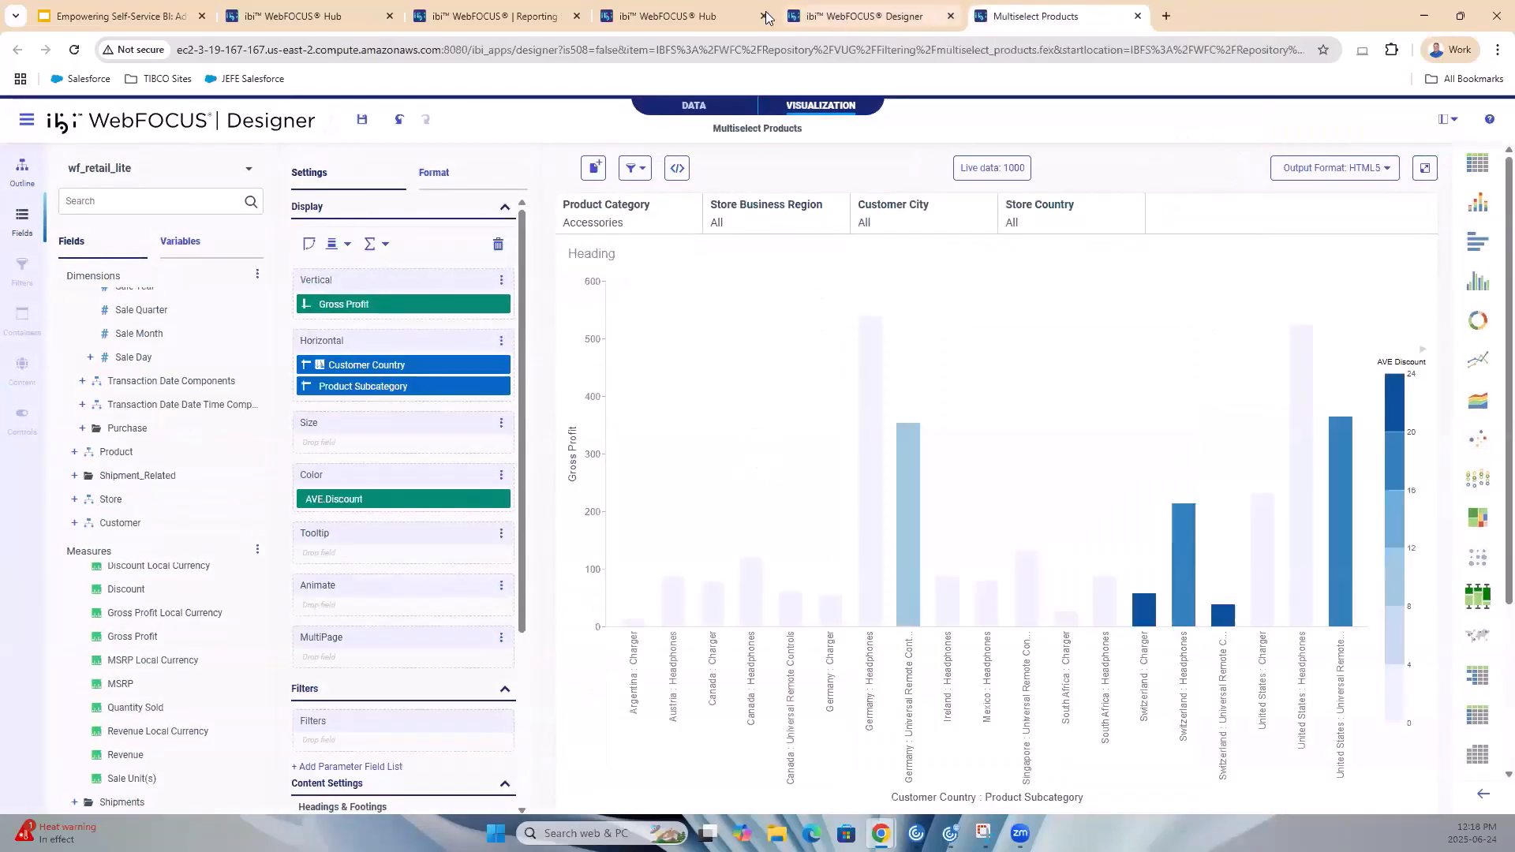
Start assembling visualizations from the Hub's Filtering folder, using the Blank page template
click(703, 16)
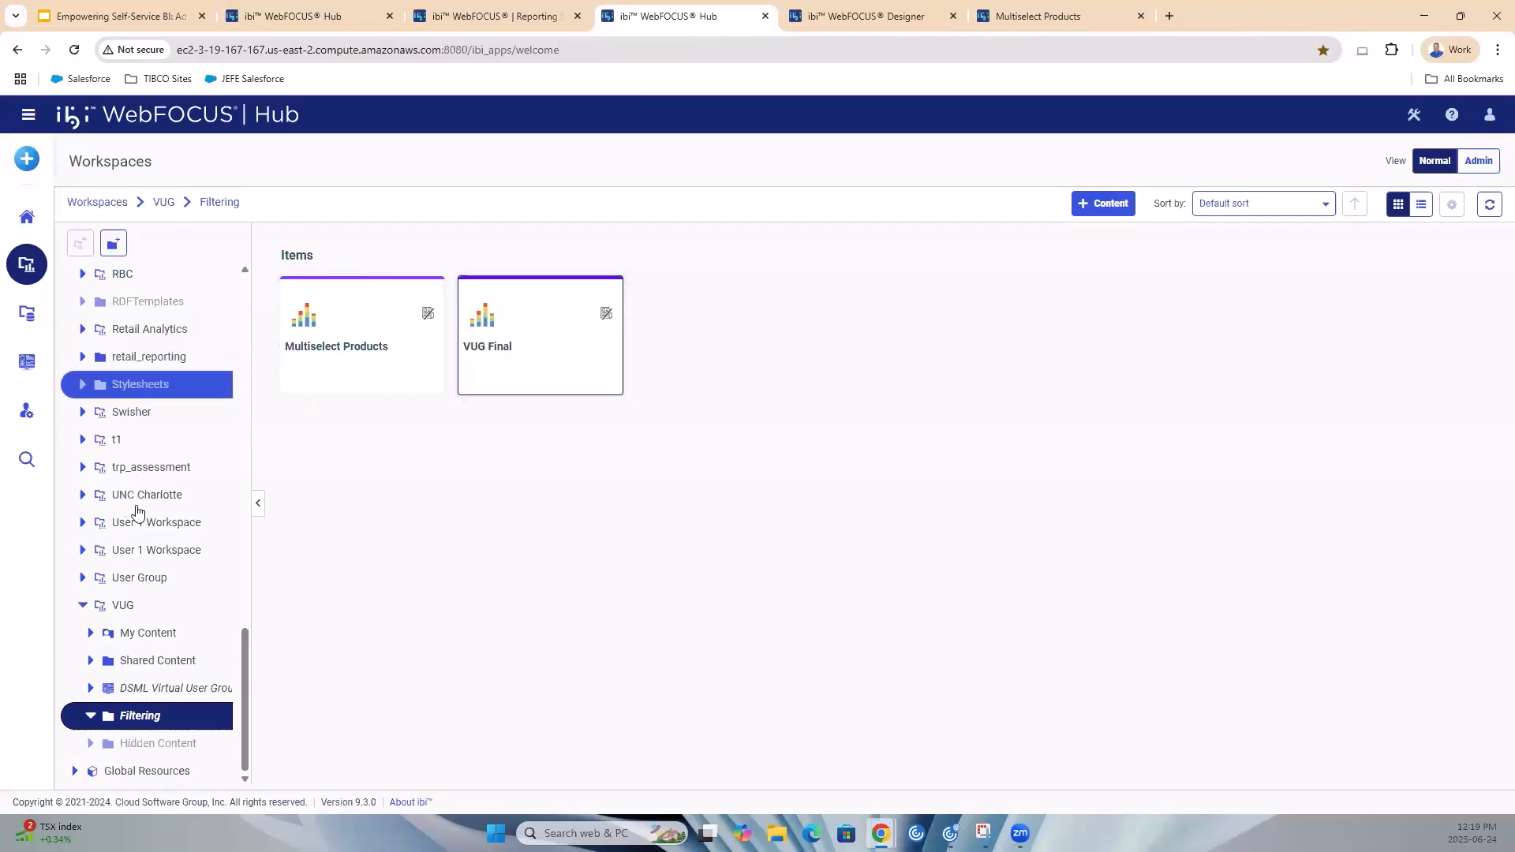
click(26, 161)
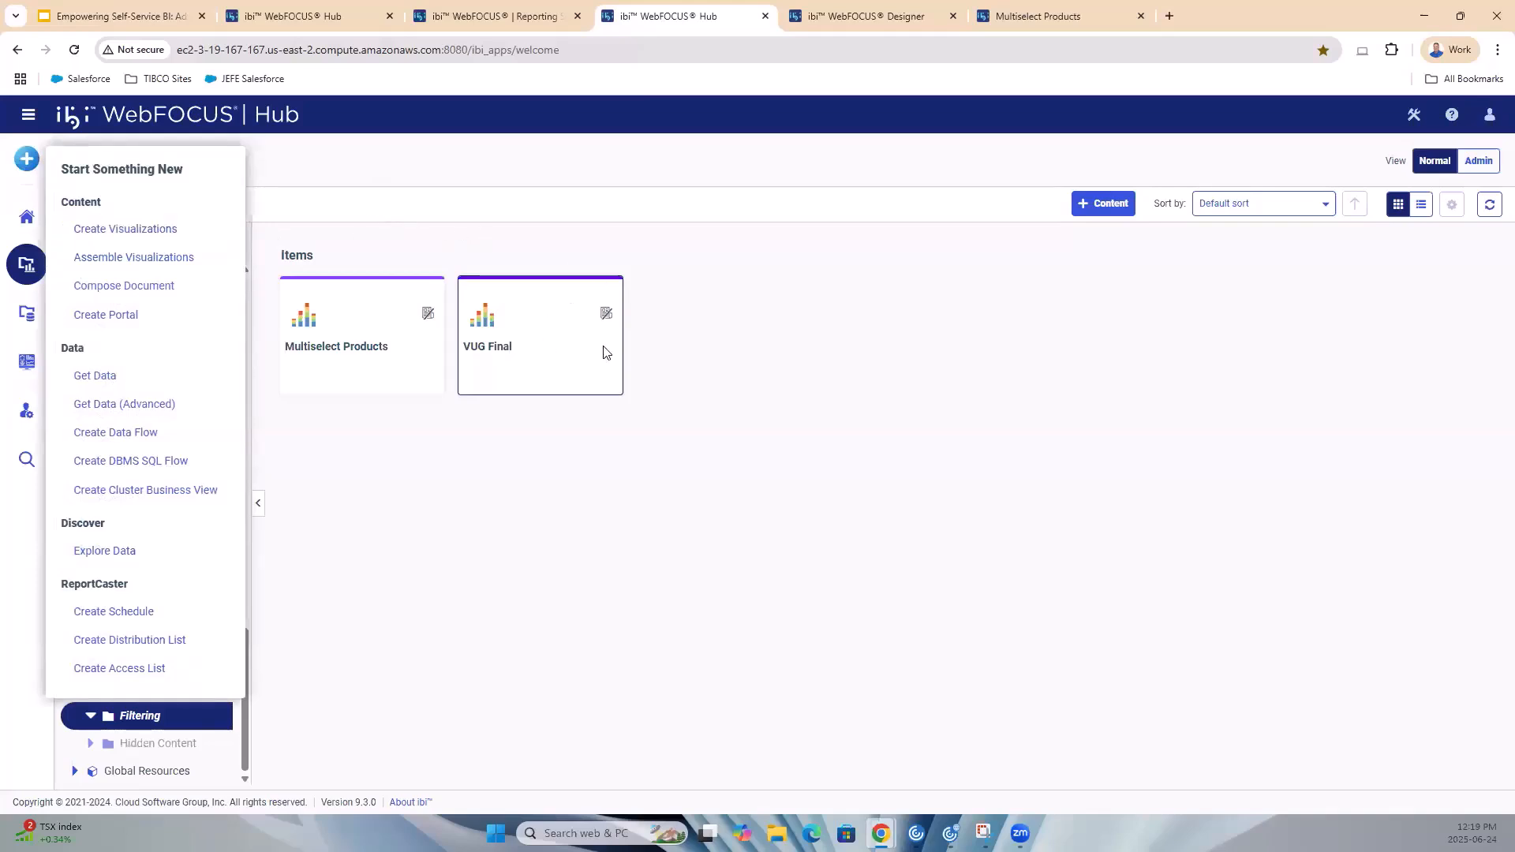
click(131, 258)
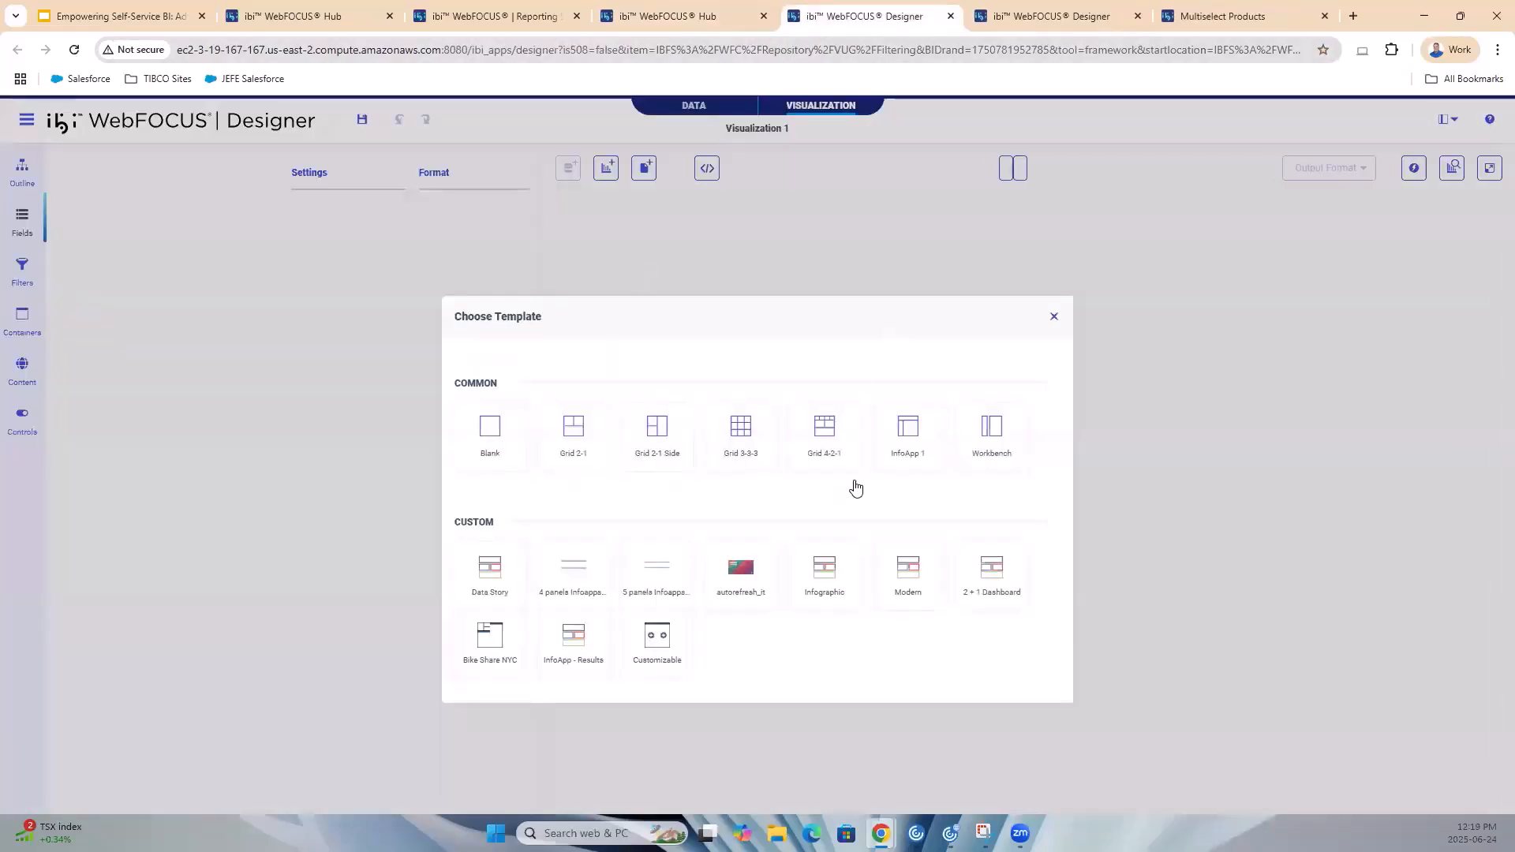
click(491, 447)
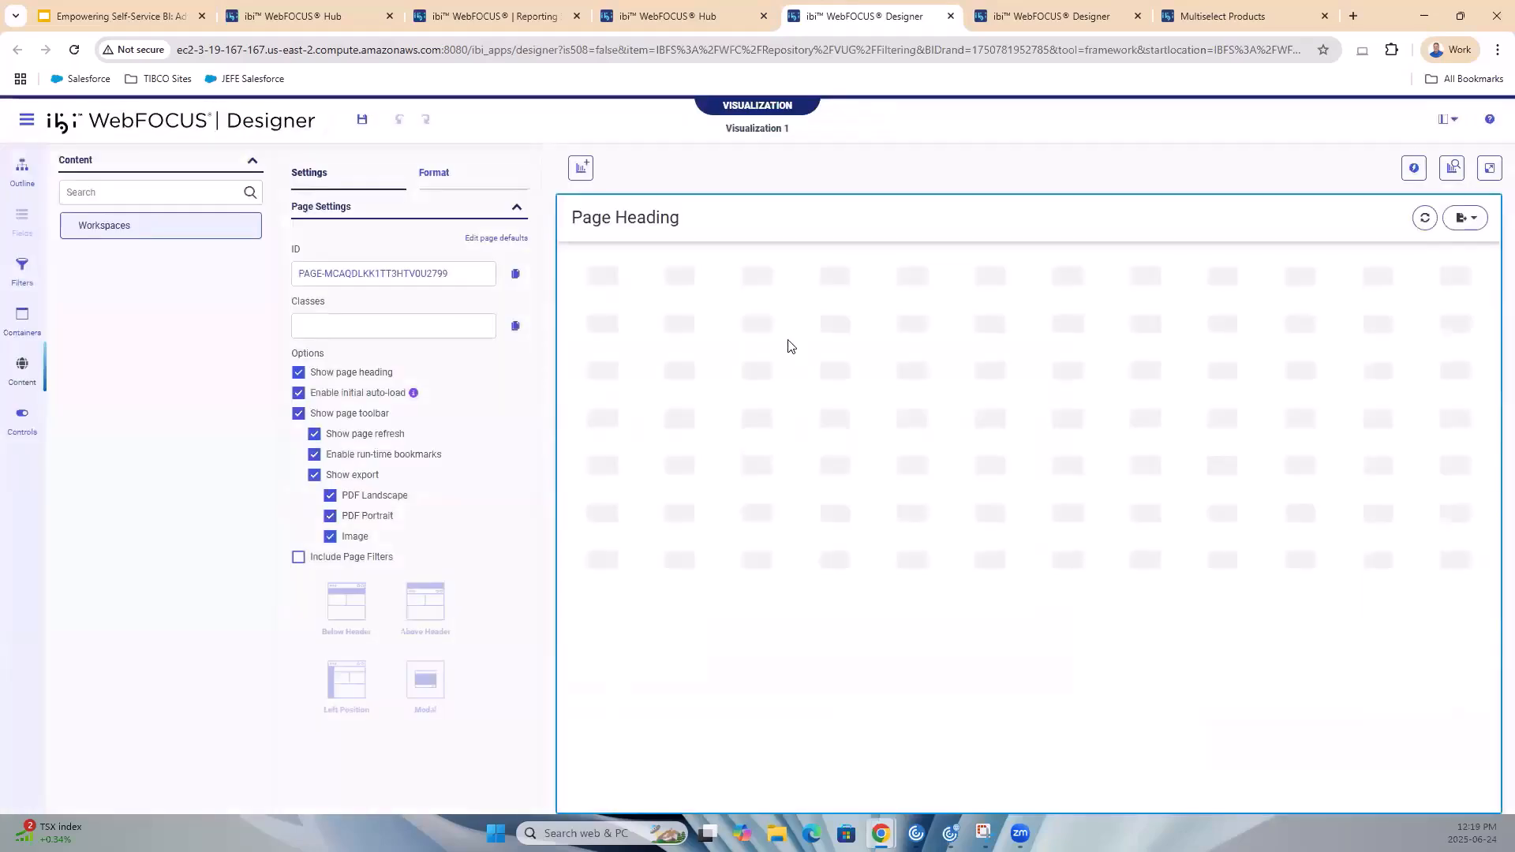
Place the VUG Final content on the page, leaving free space to its left, and add all its filters to the page
drag(108, 292, 1474, 667)
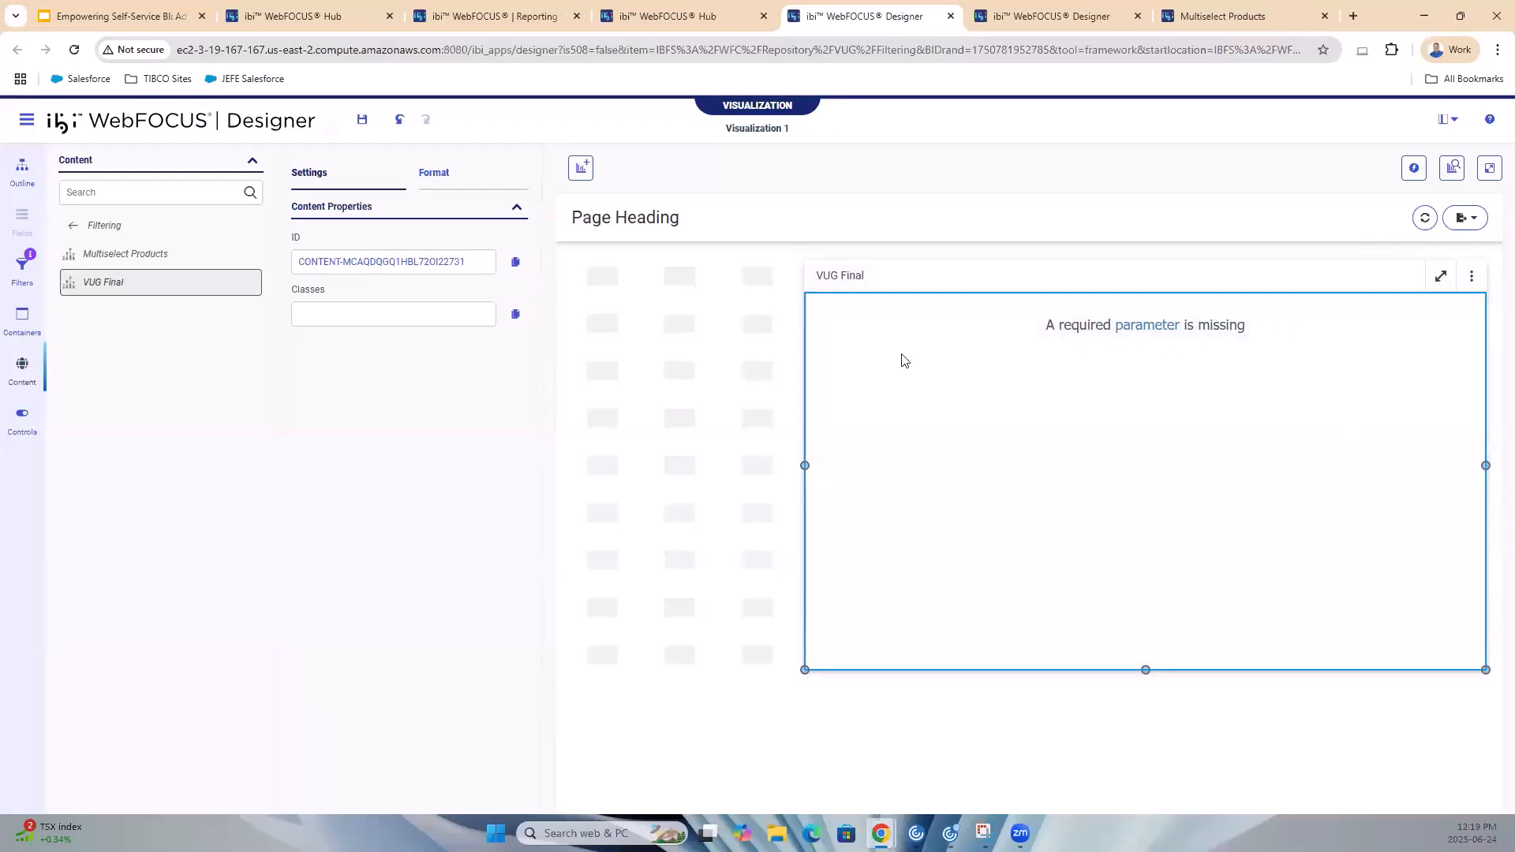
click(22, 266)
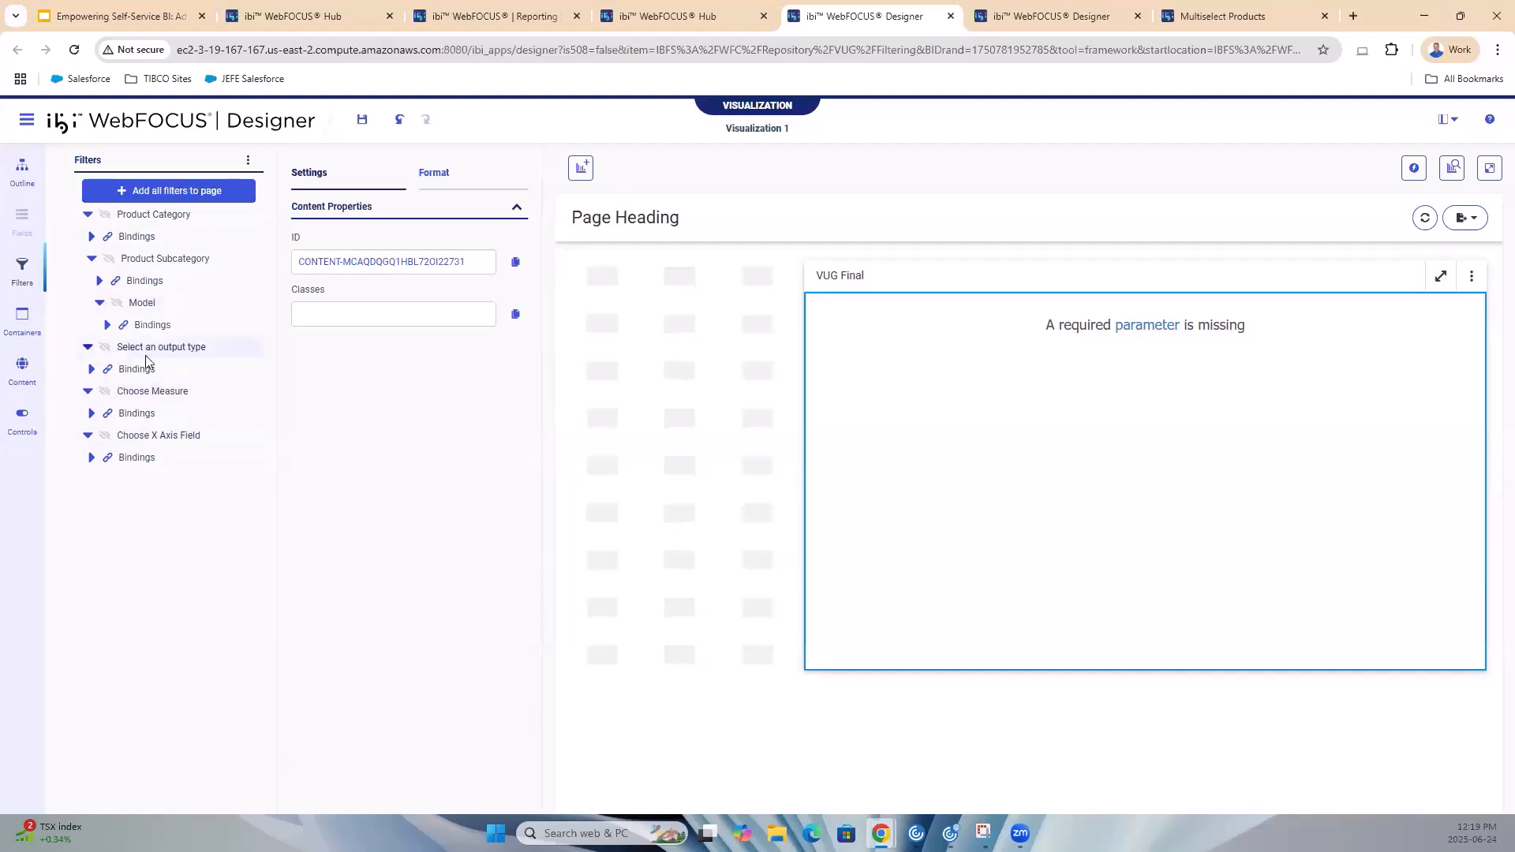
click(188, 202)
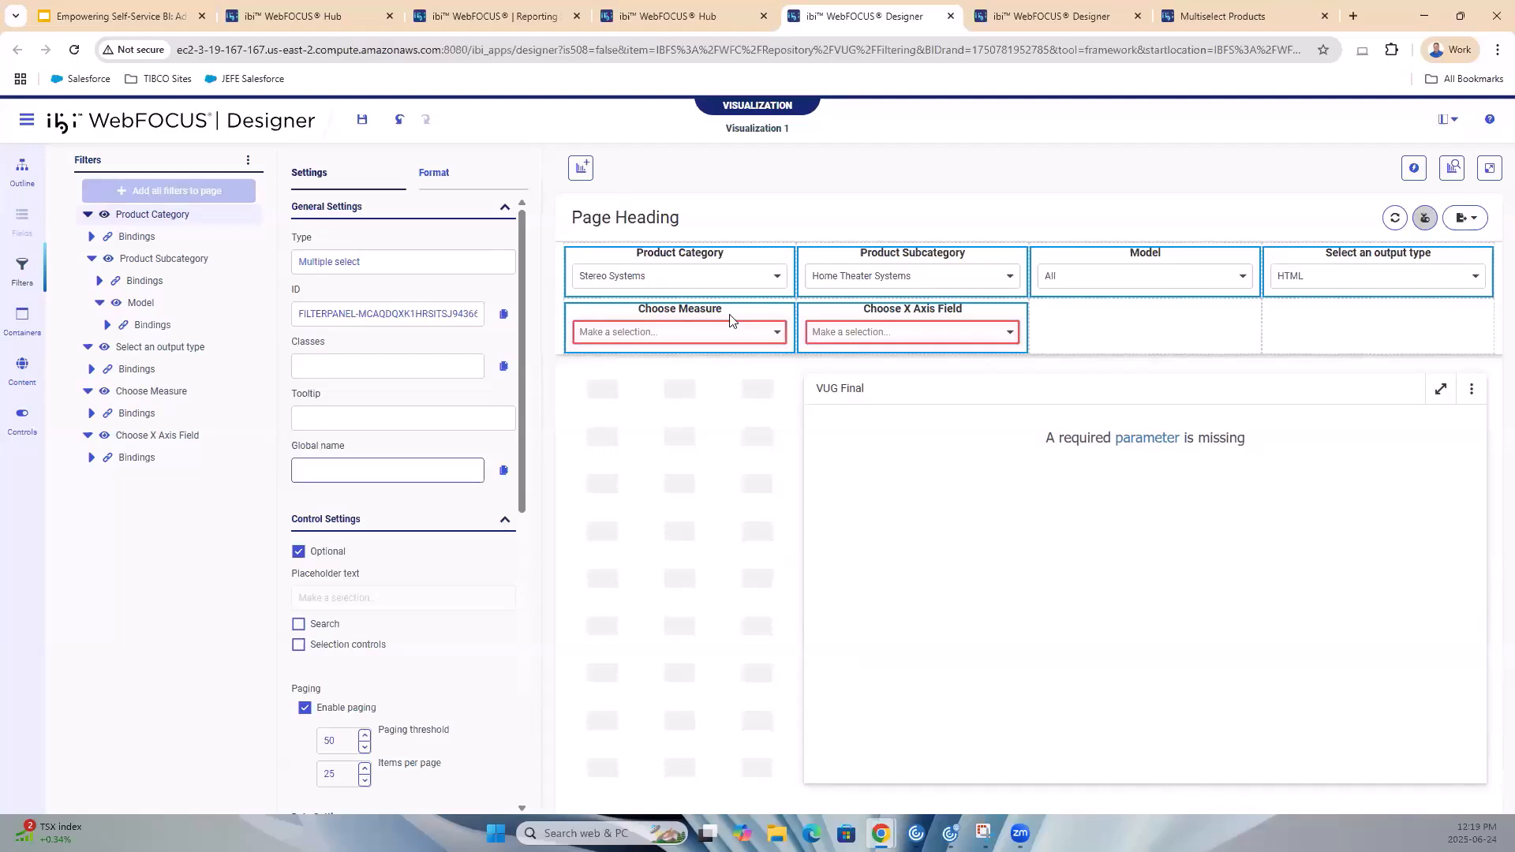
Set the default value of the Choose Measure filter to Revenue
click(724, 320)
scroll(426, 631, down, 3)
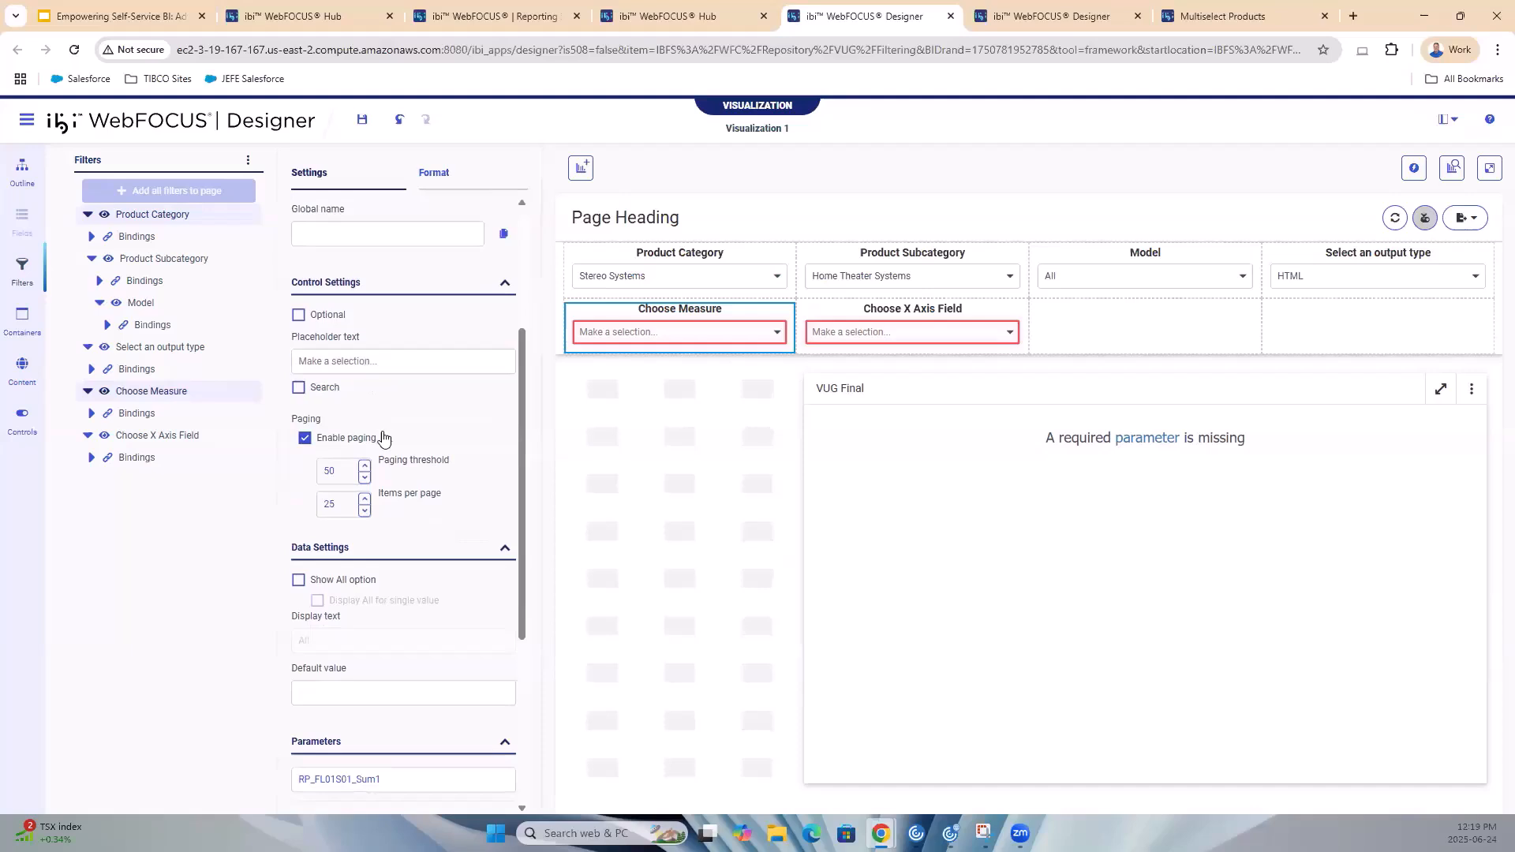
scroll(416, 465, down, 3)
scroll(416, 466, down, 2)
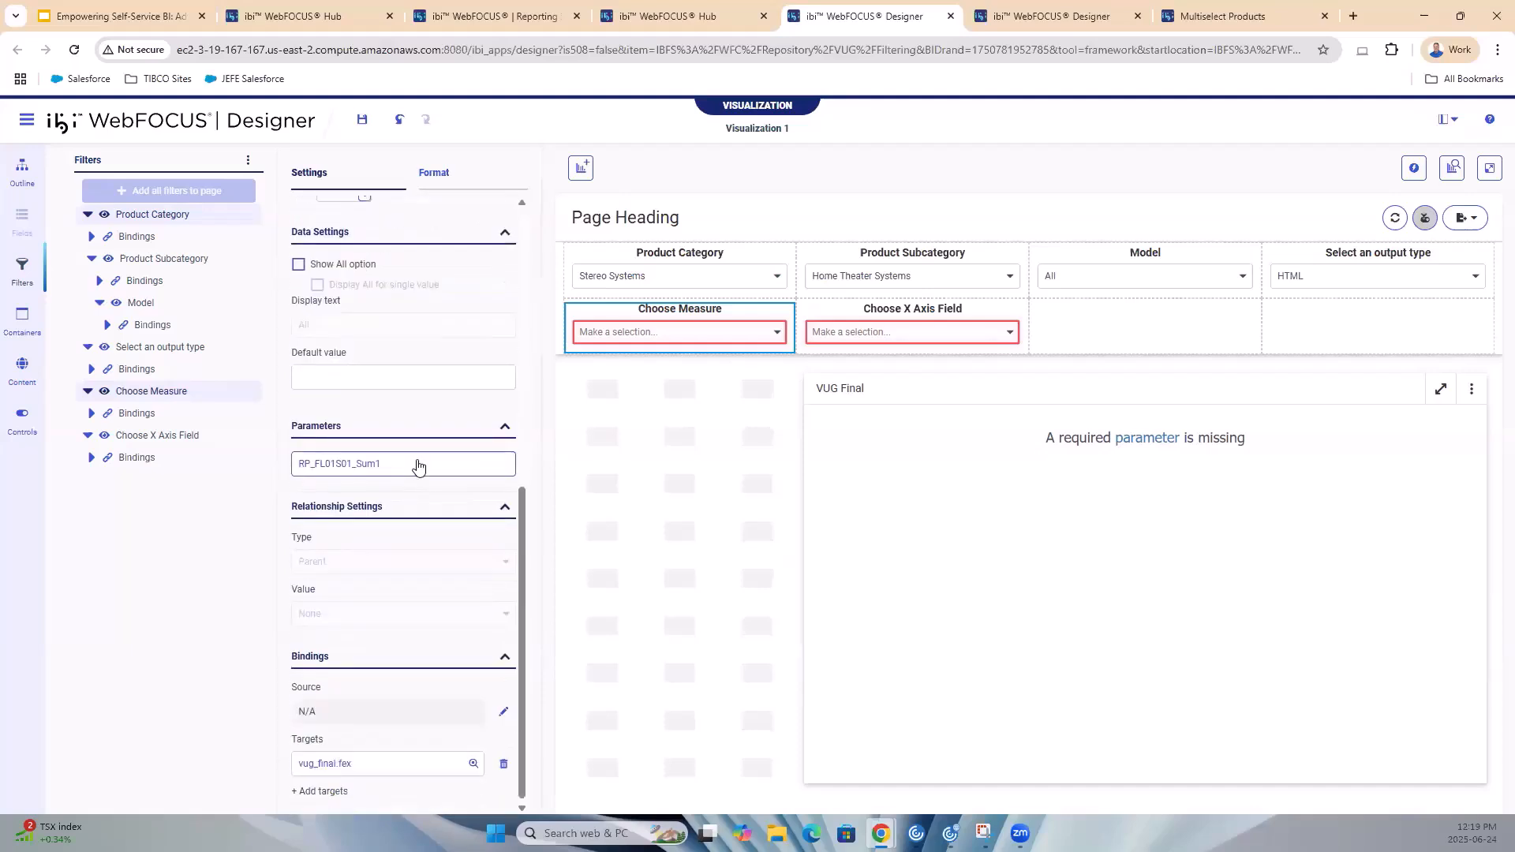
scroll(416, 465, up, 3)
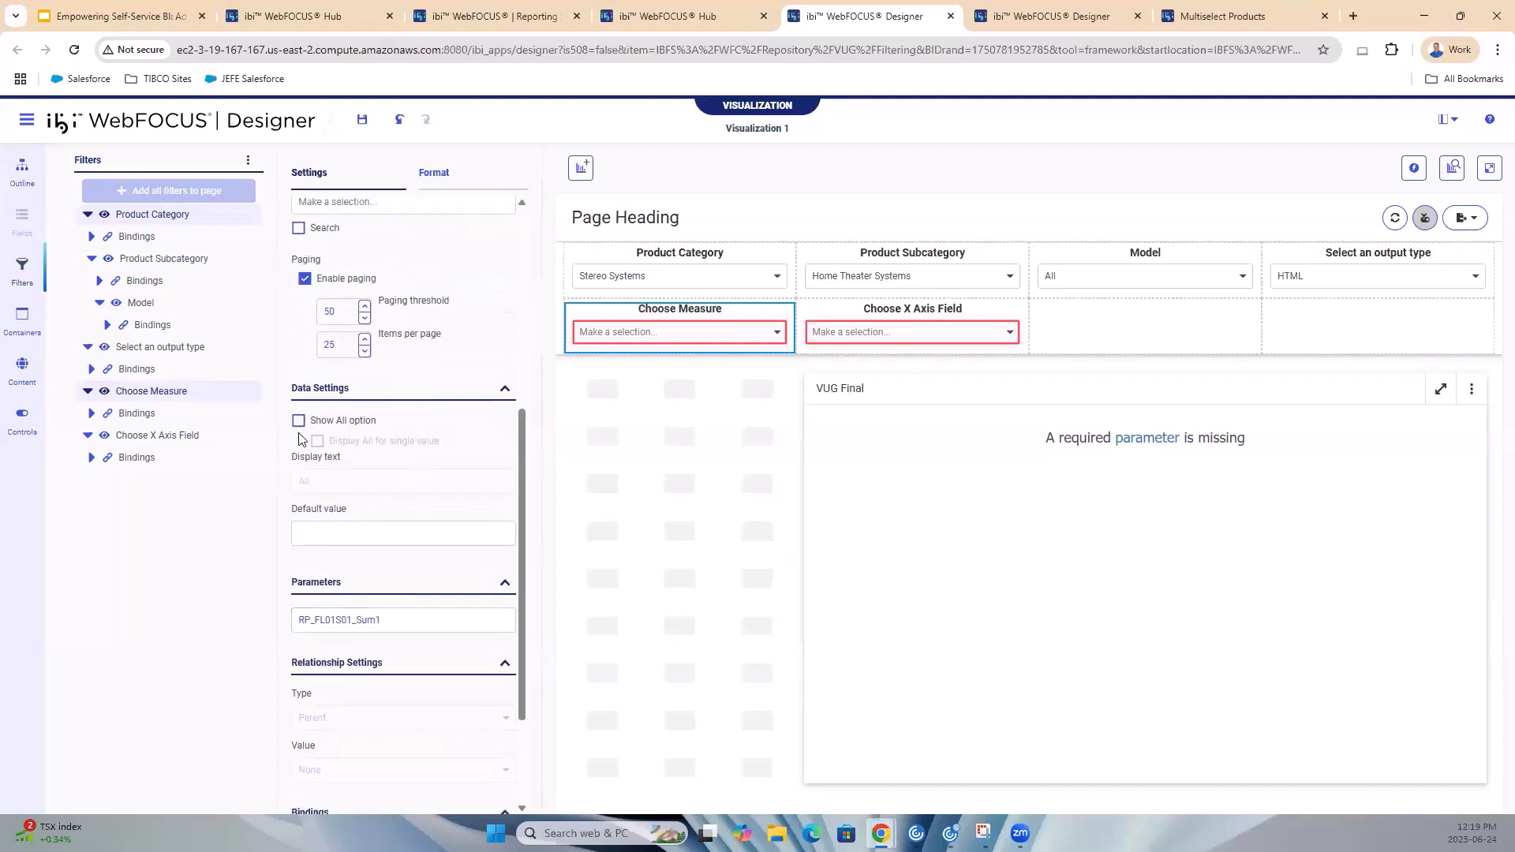
click(334, 532)
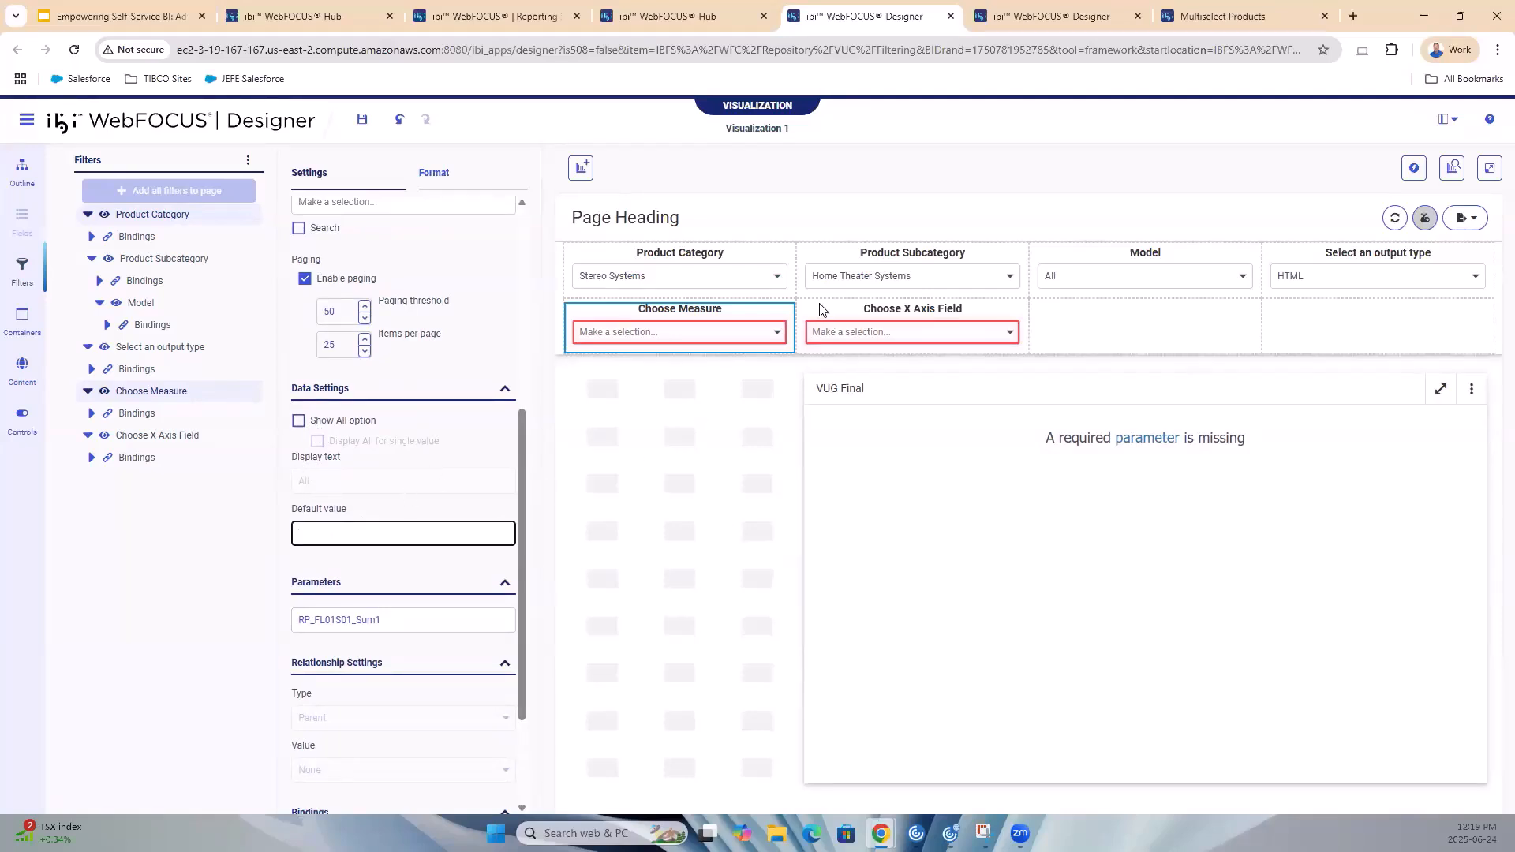
click(777, 333)
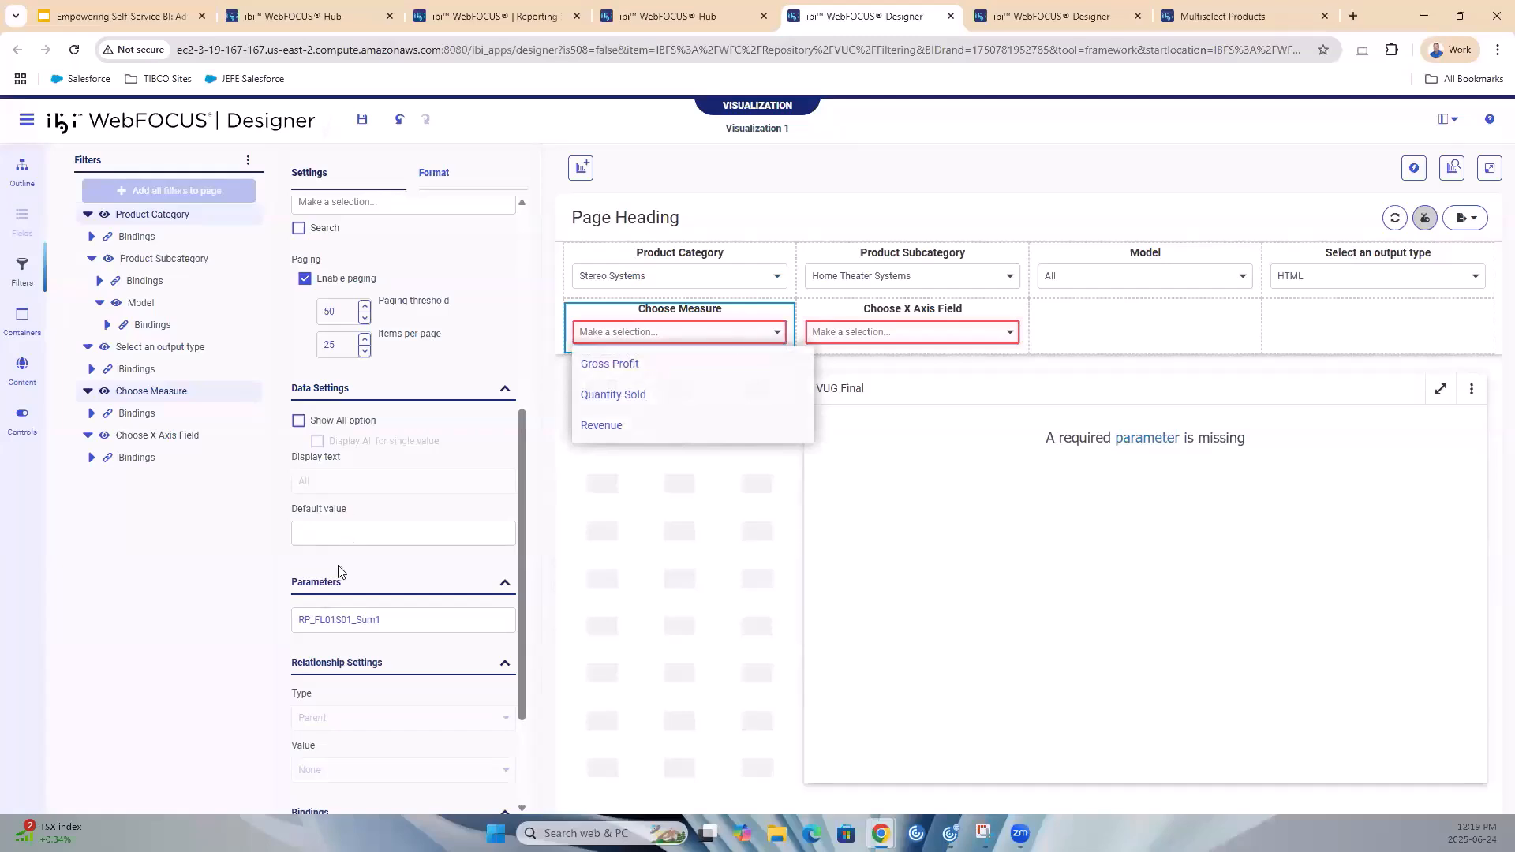
click(343, 531)
text(Revenue)
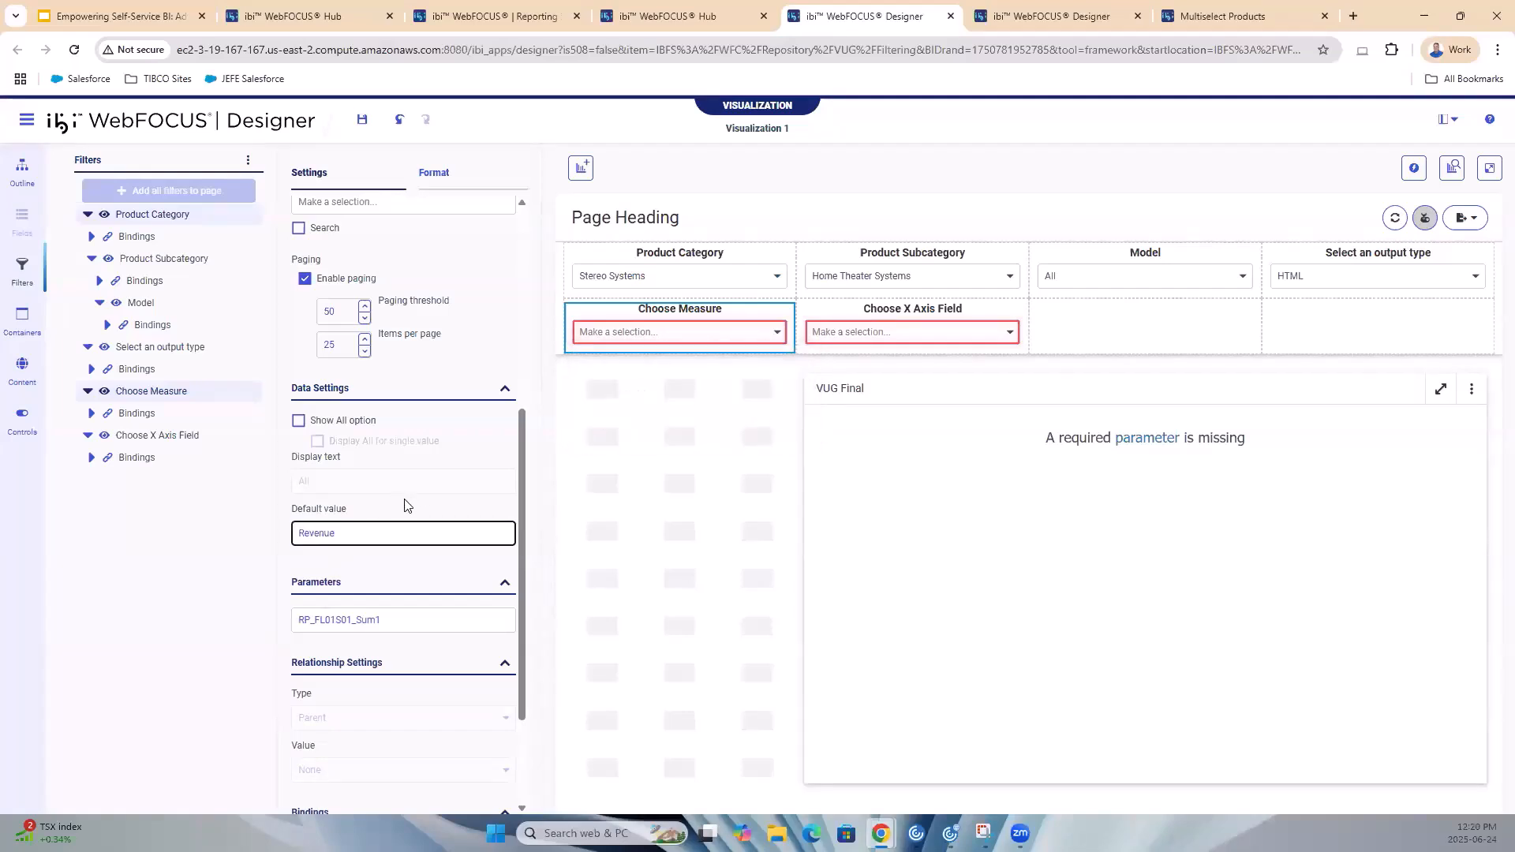
click(404, 505)
Set the default value of the Choose X Axis Field filter to Model
click(954, 329)
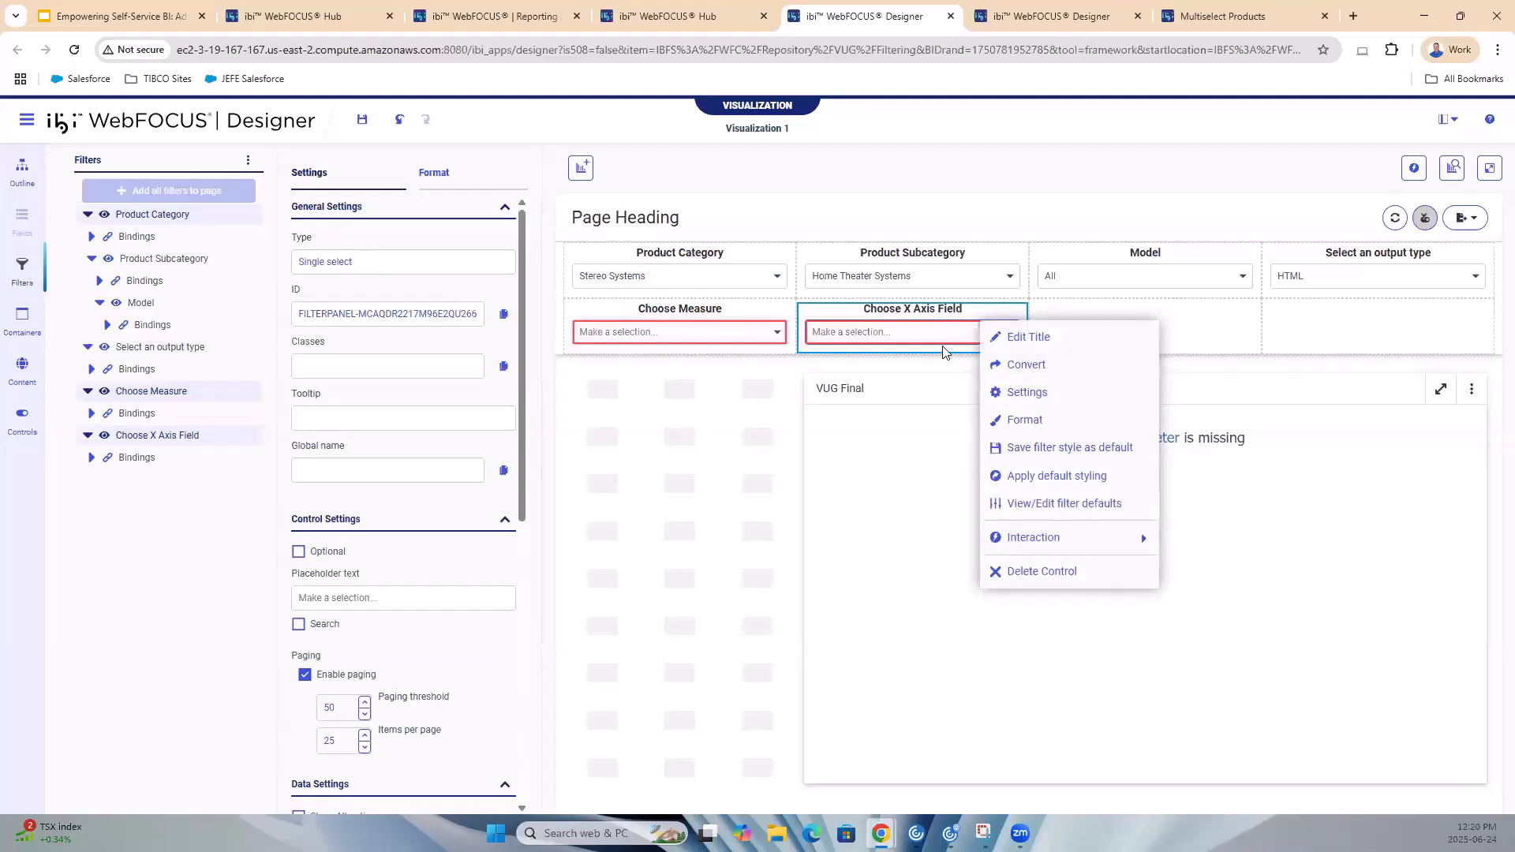
click(550, 472)
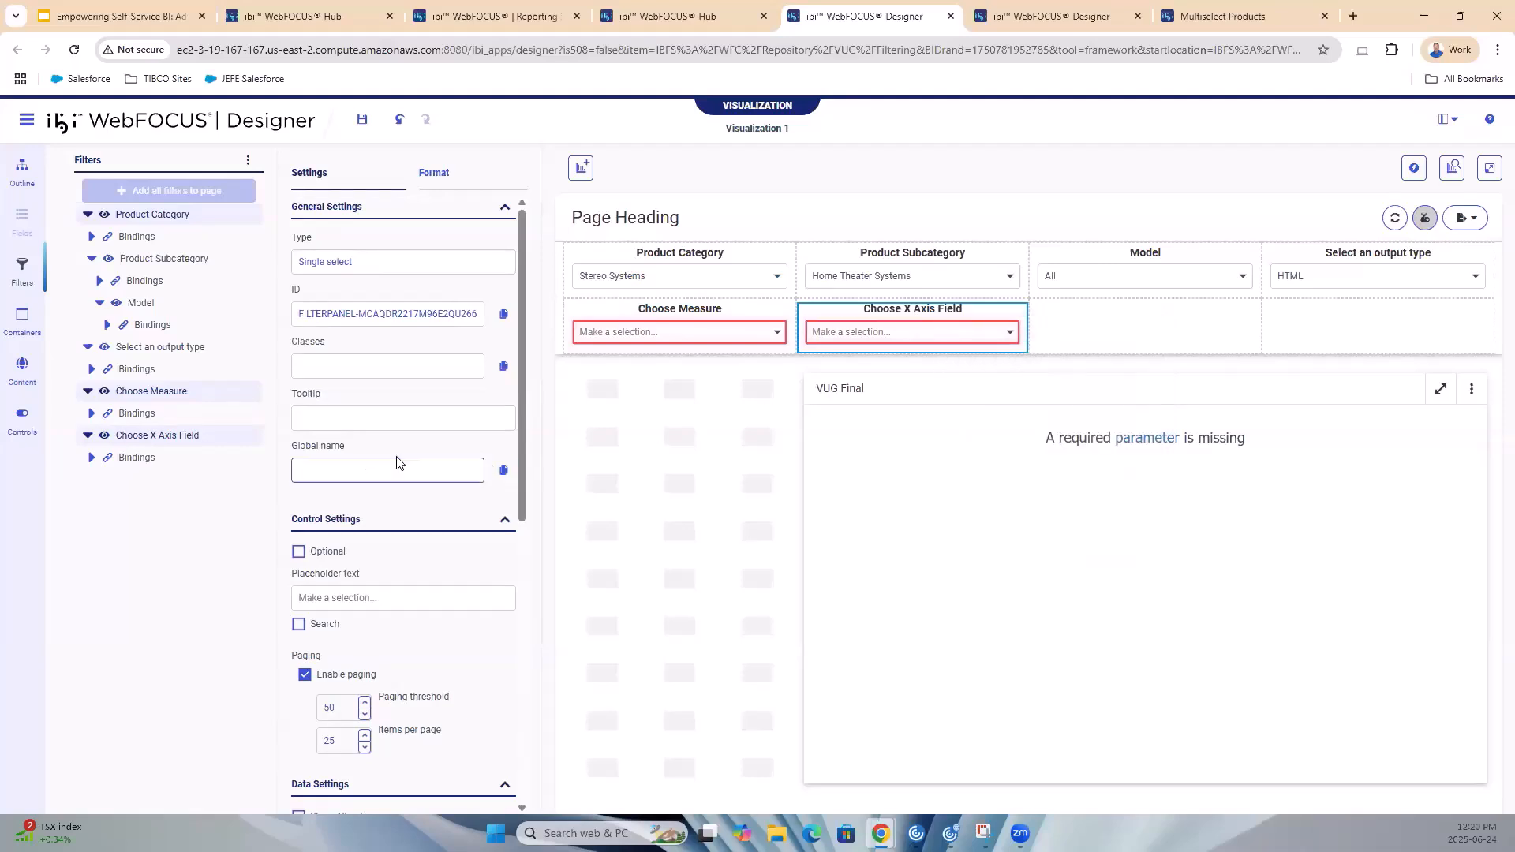
click(1009, 332)
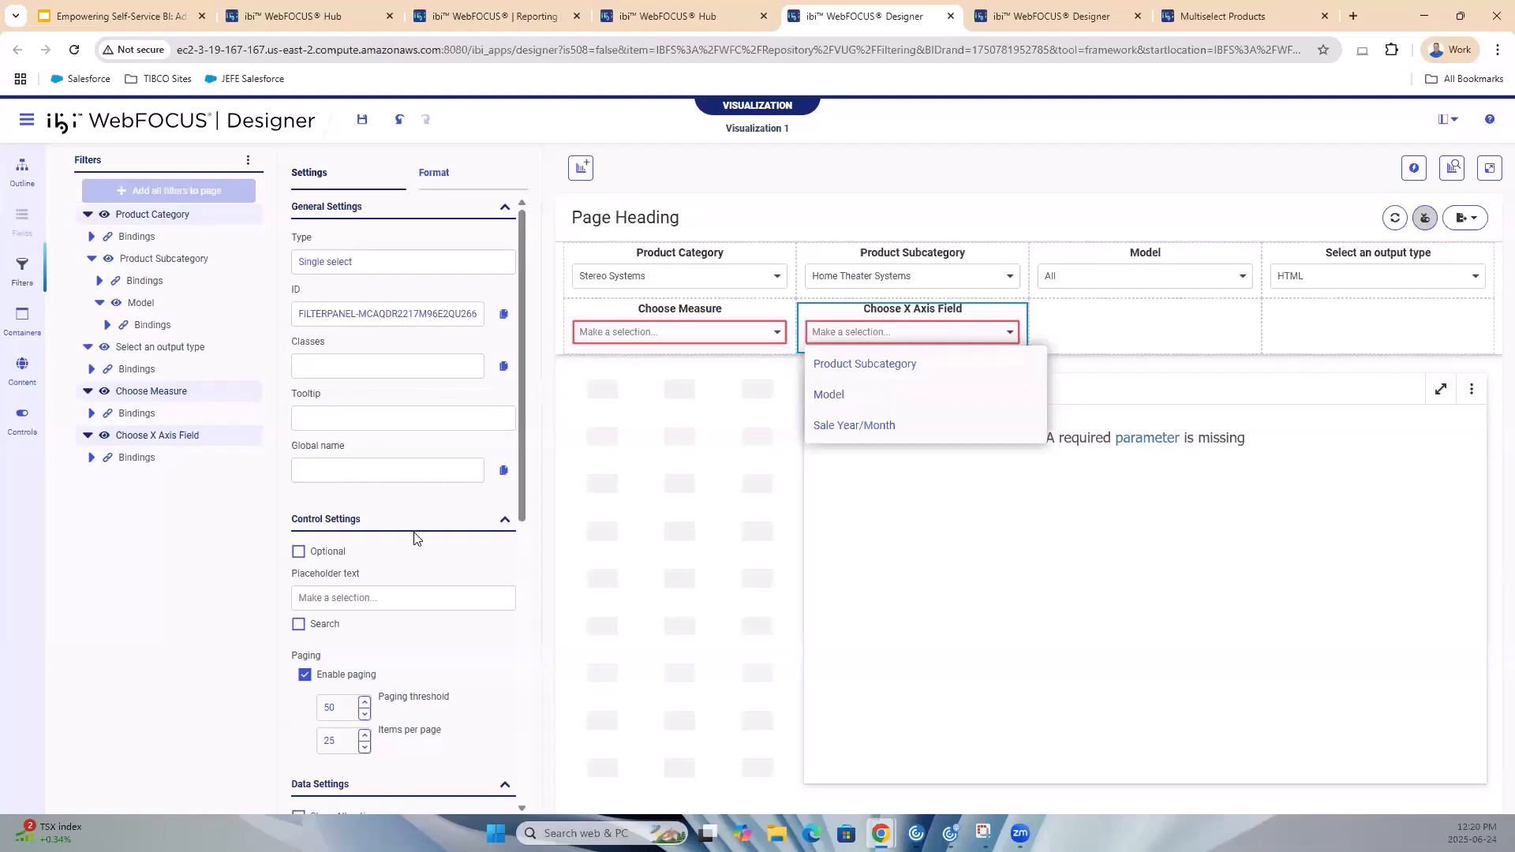
scroll(394, 539, down, 5)
click(360, 530)
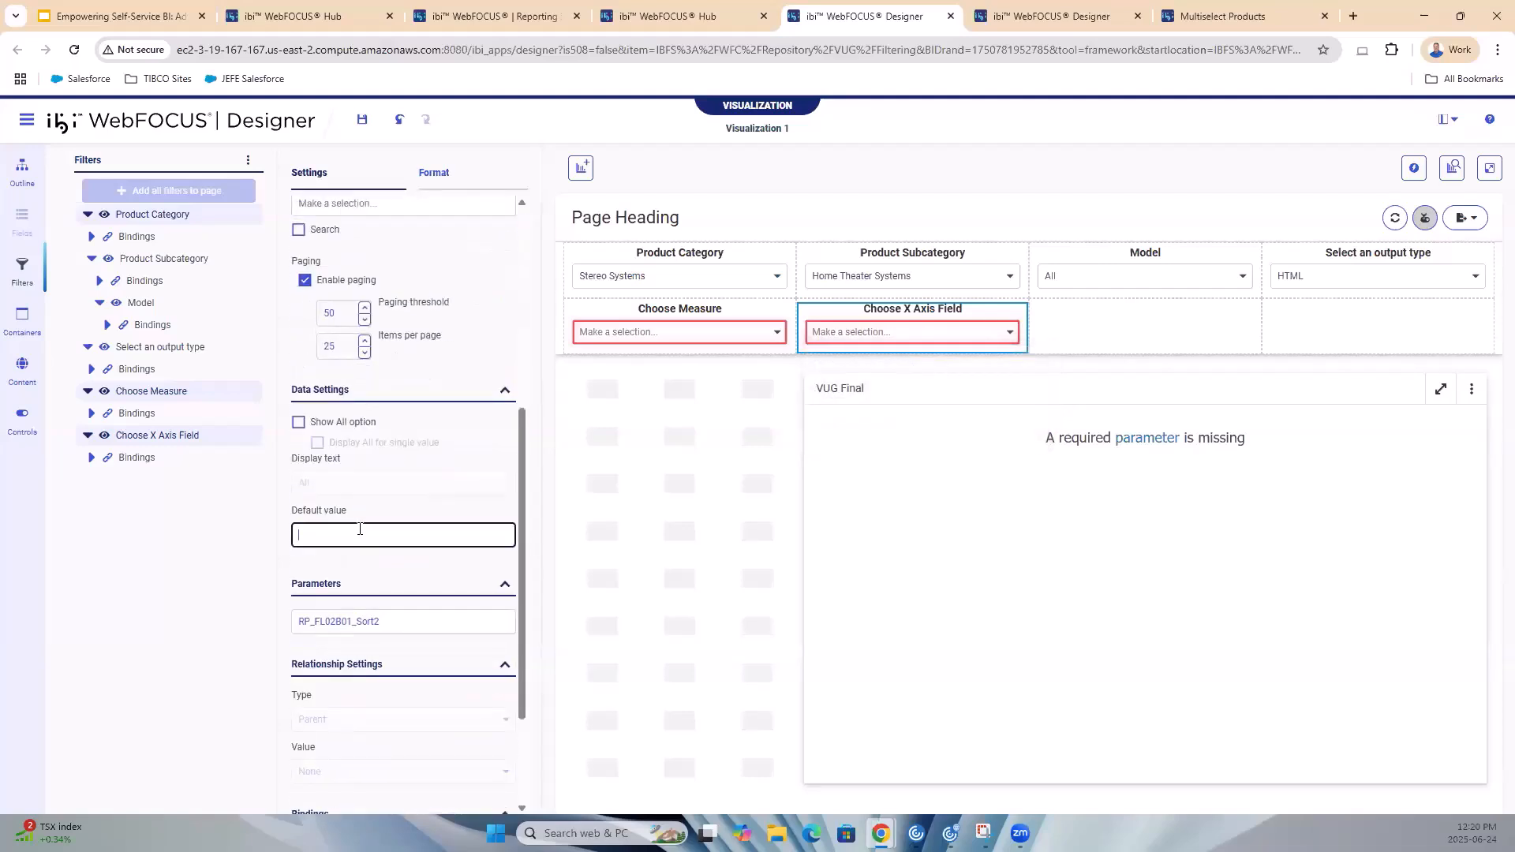
text(Model)
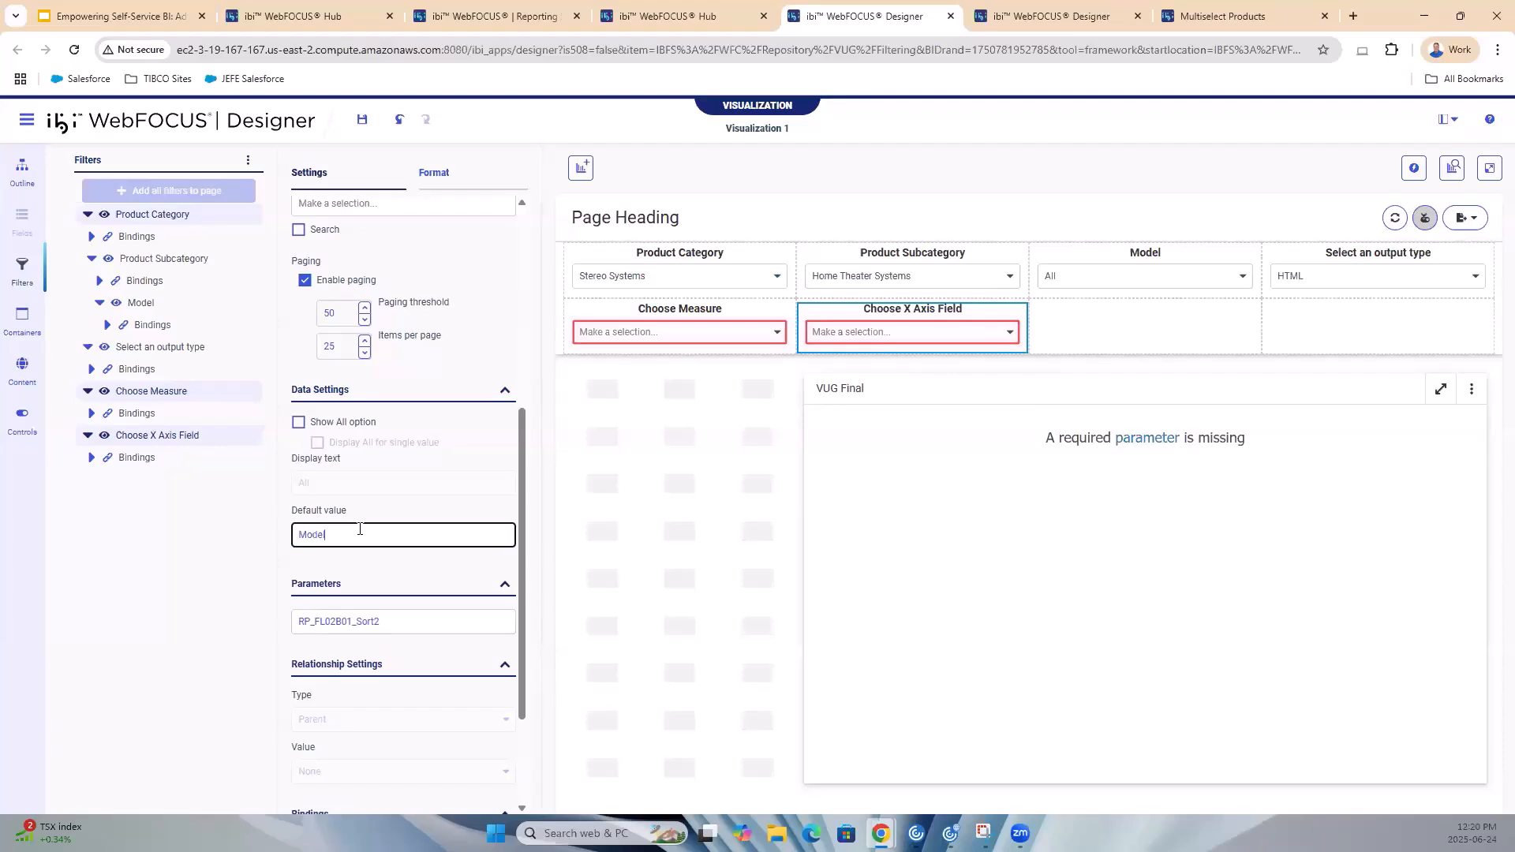
scroll(443, 557, up, 1)
click(920, 176)
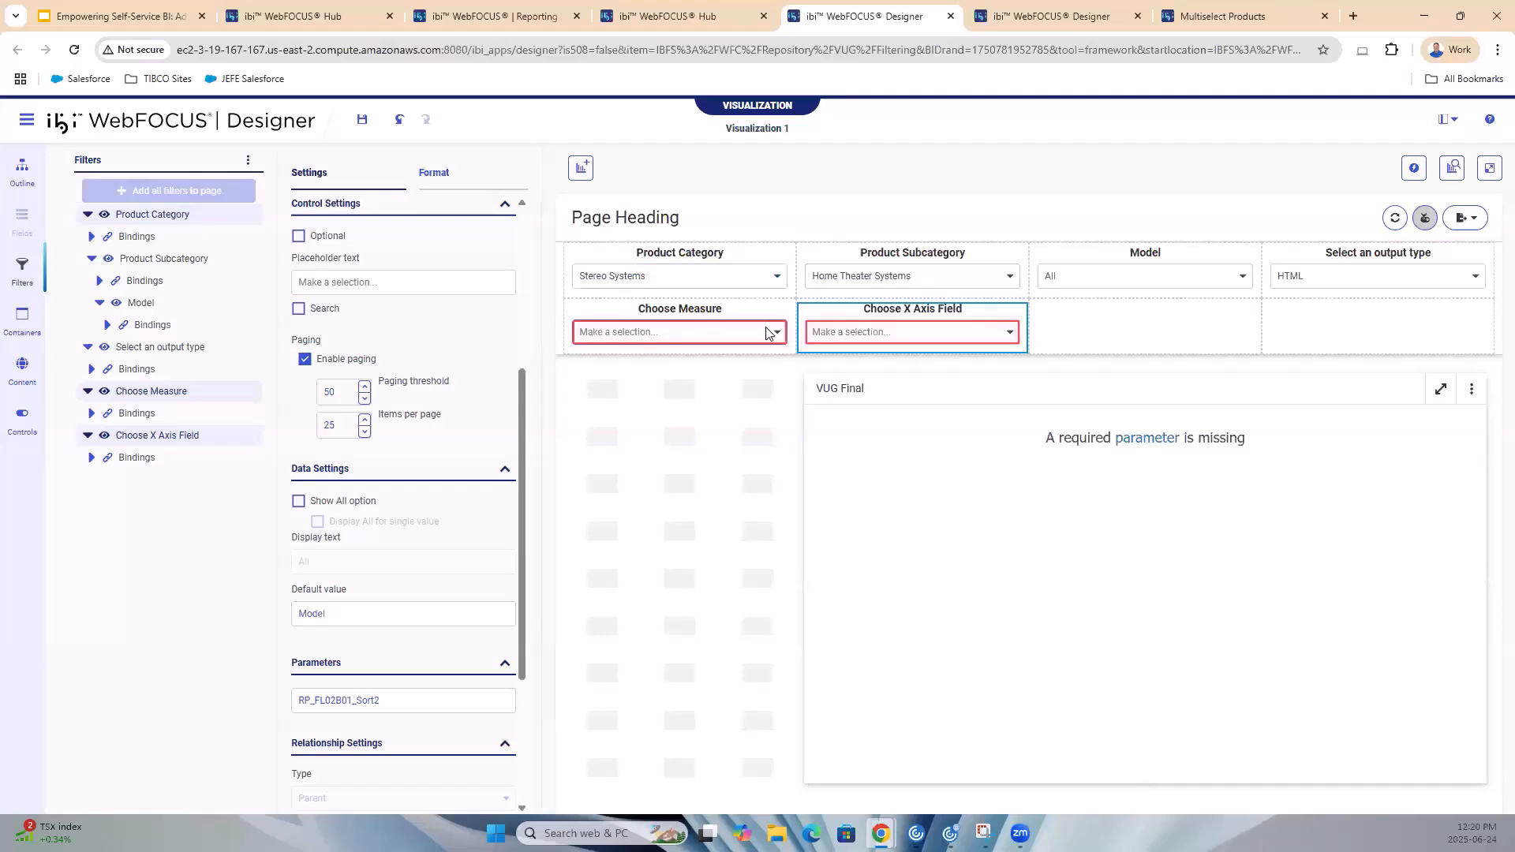
Choose Revenue as the measure and Model as the X axis field in the page filters
click(741, 352)
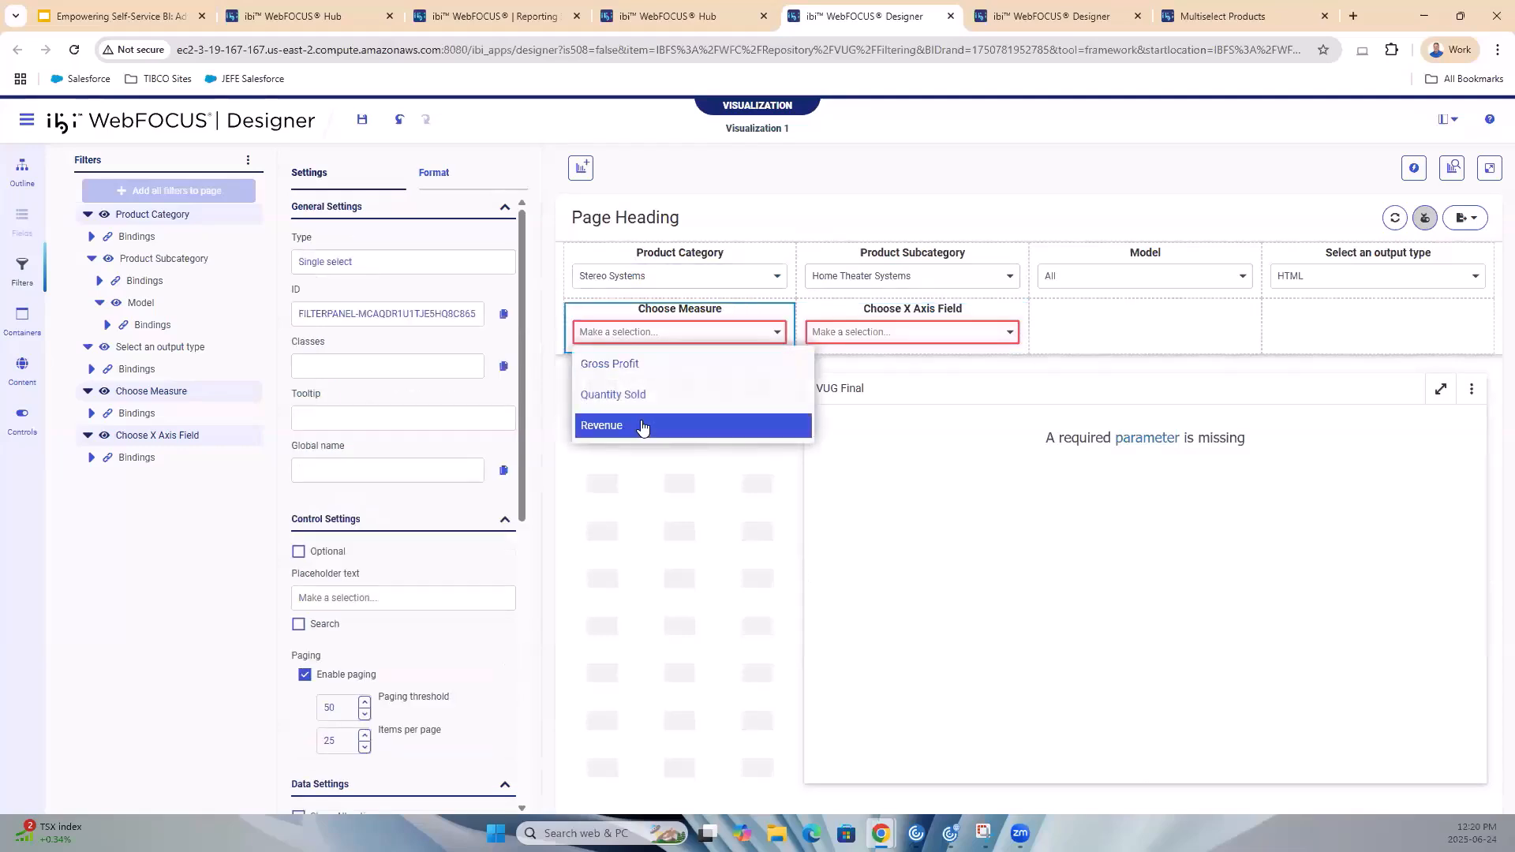
click(648, 425)
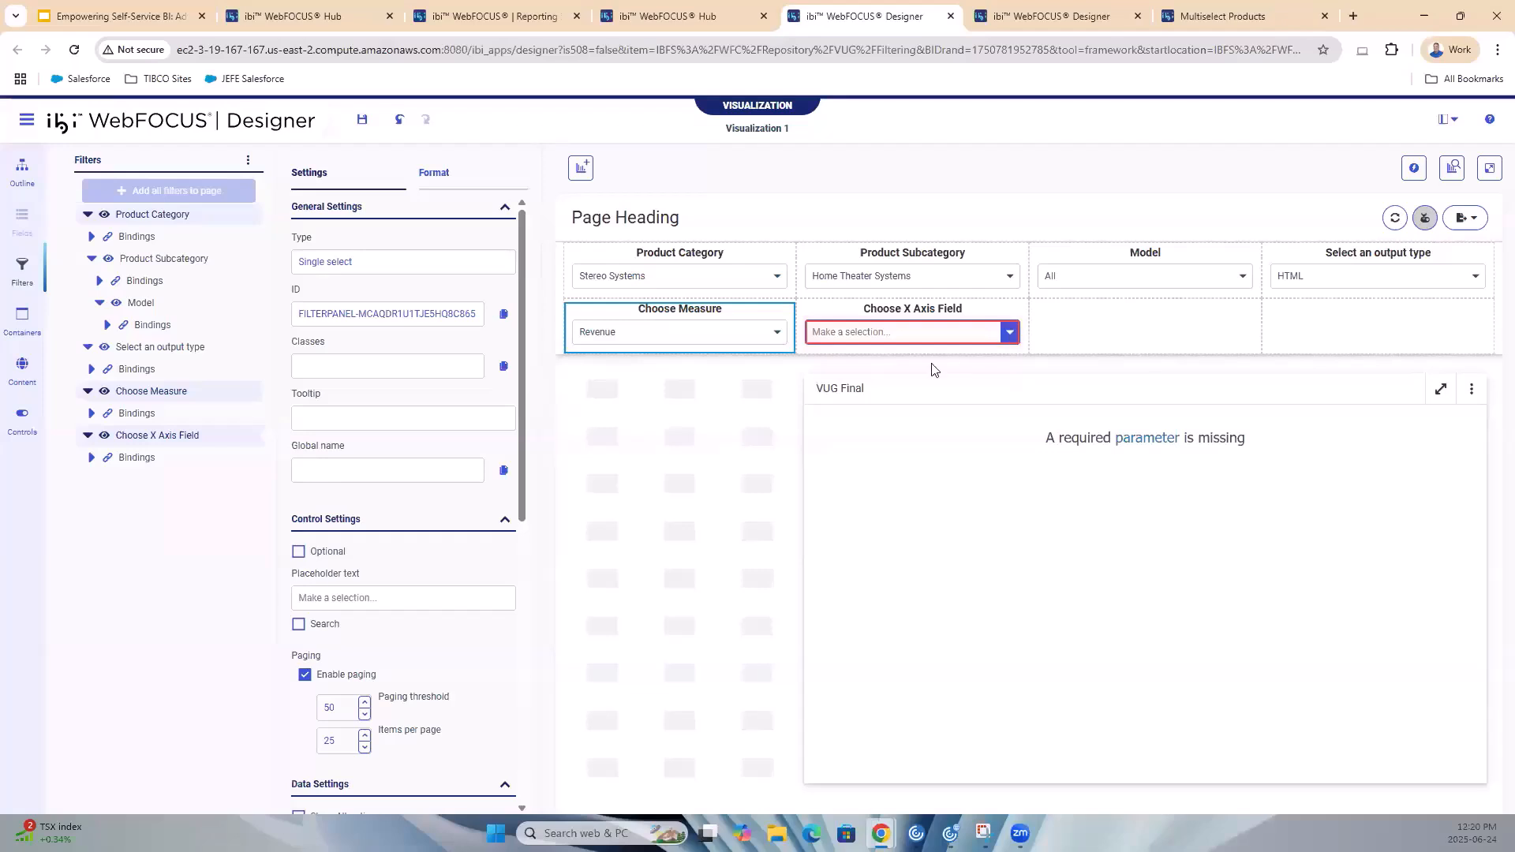
click(955, 332)
click(868, 397)
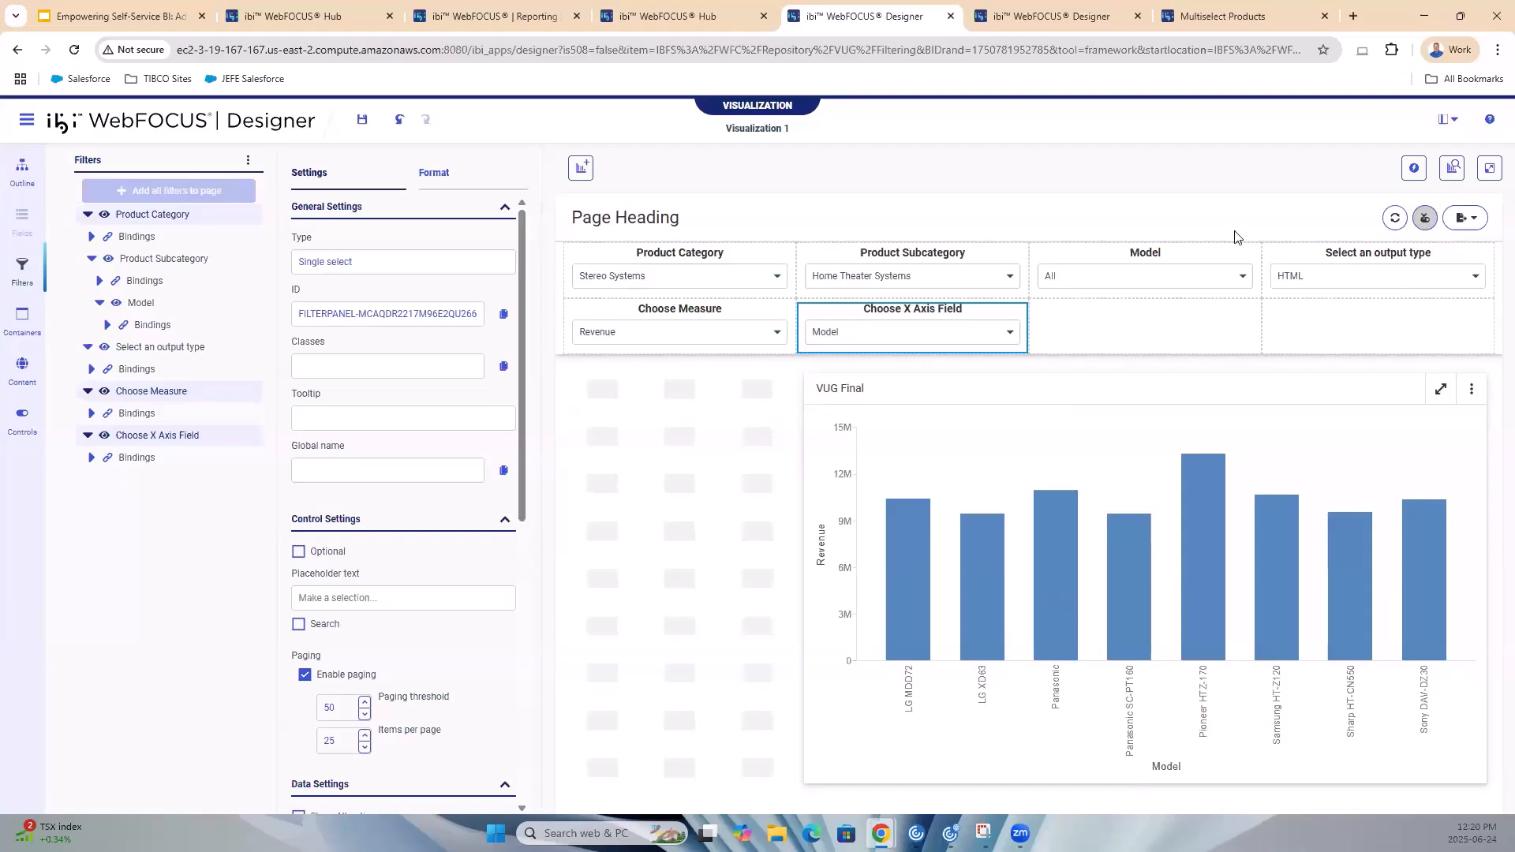
Add a Grid container in the empty area beside the VUG Final chart and fit its width to that gap
click(651, 496)
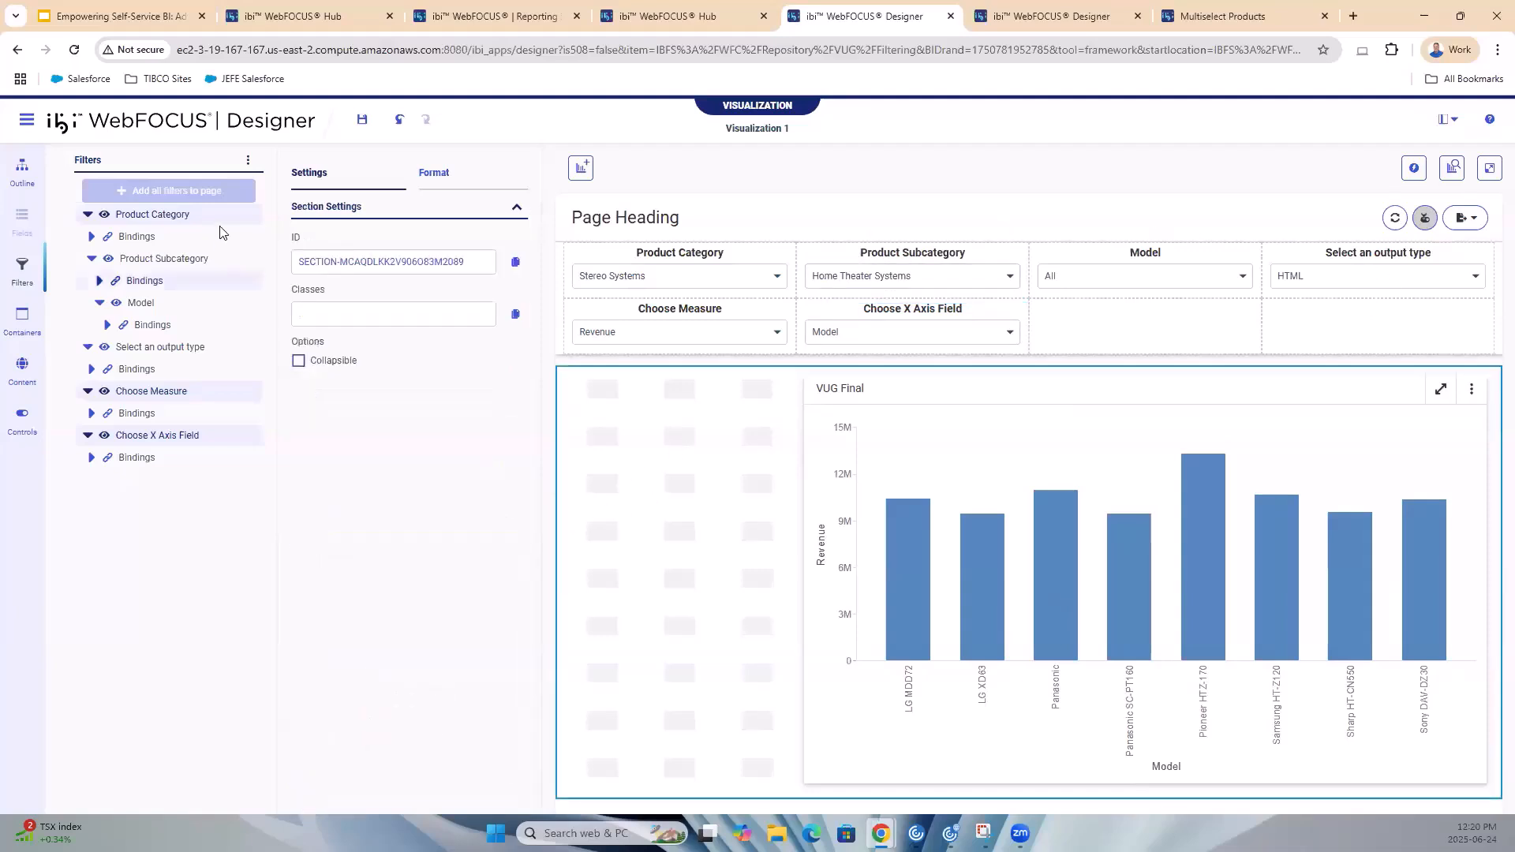
click(22, 319)
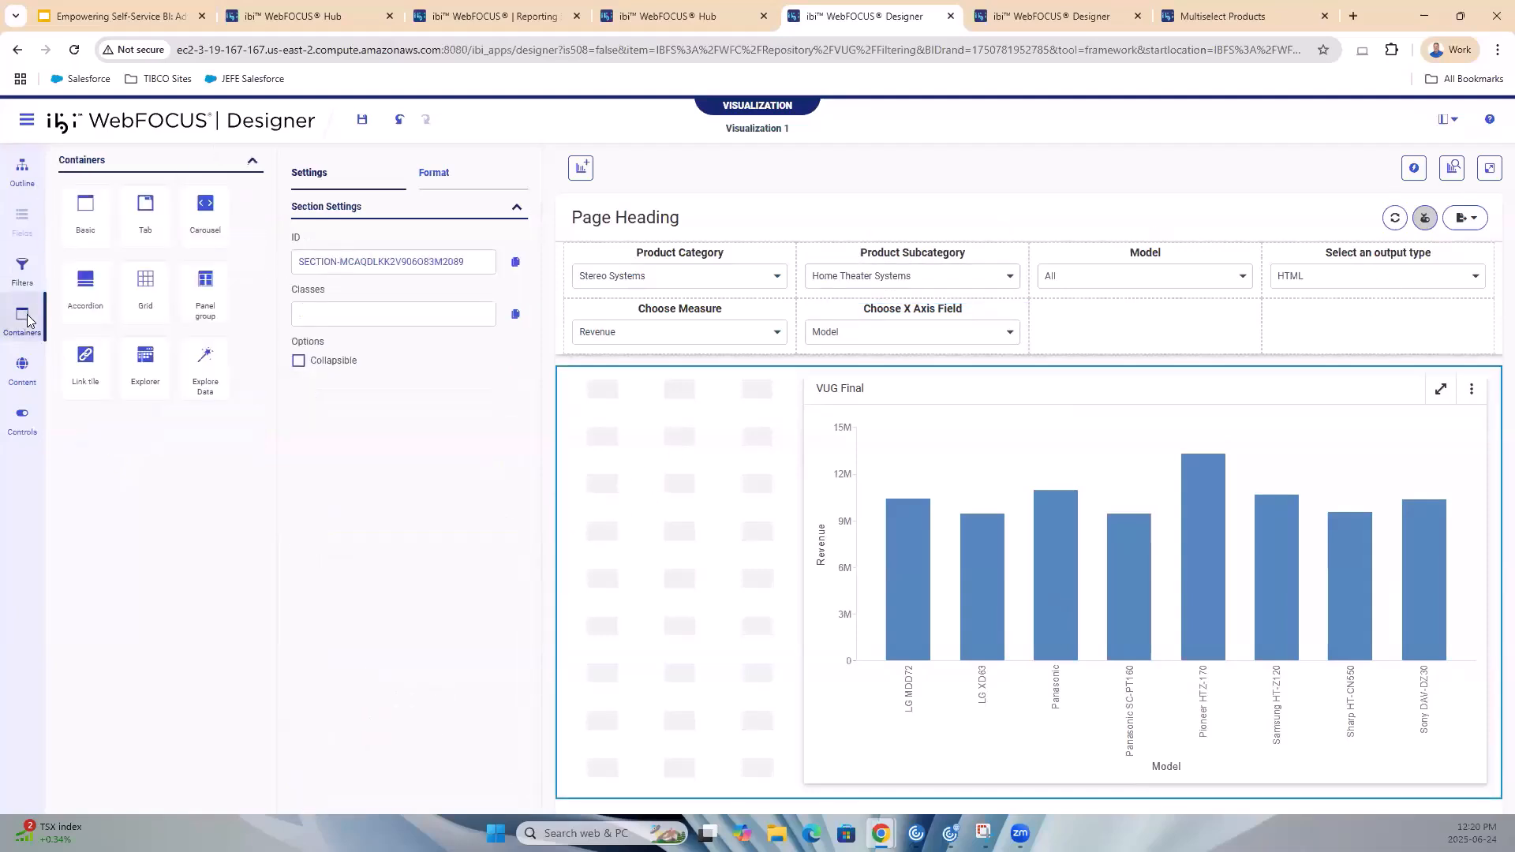
drag(146, 292, 647, 516)
drag(896, 647, 811, 633)
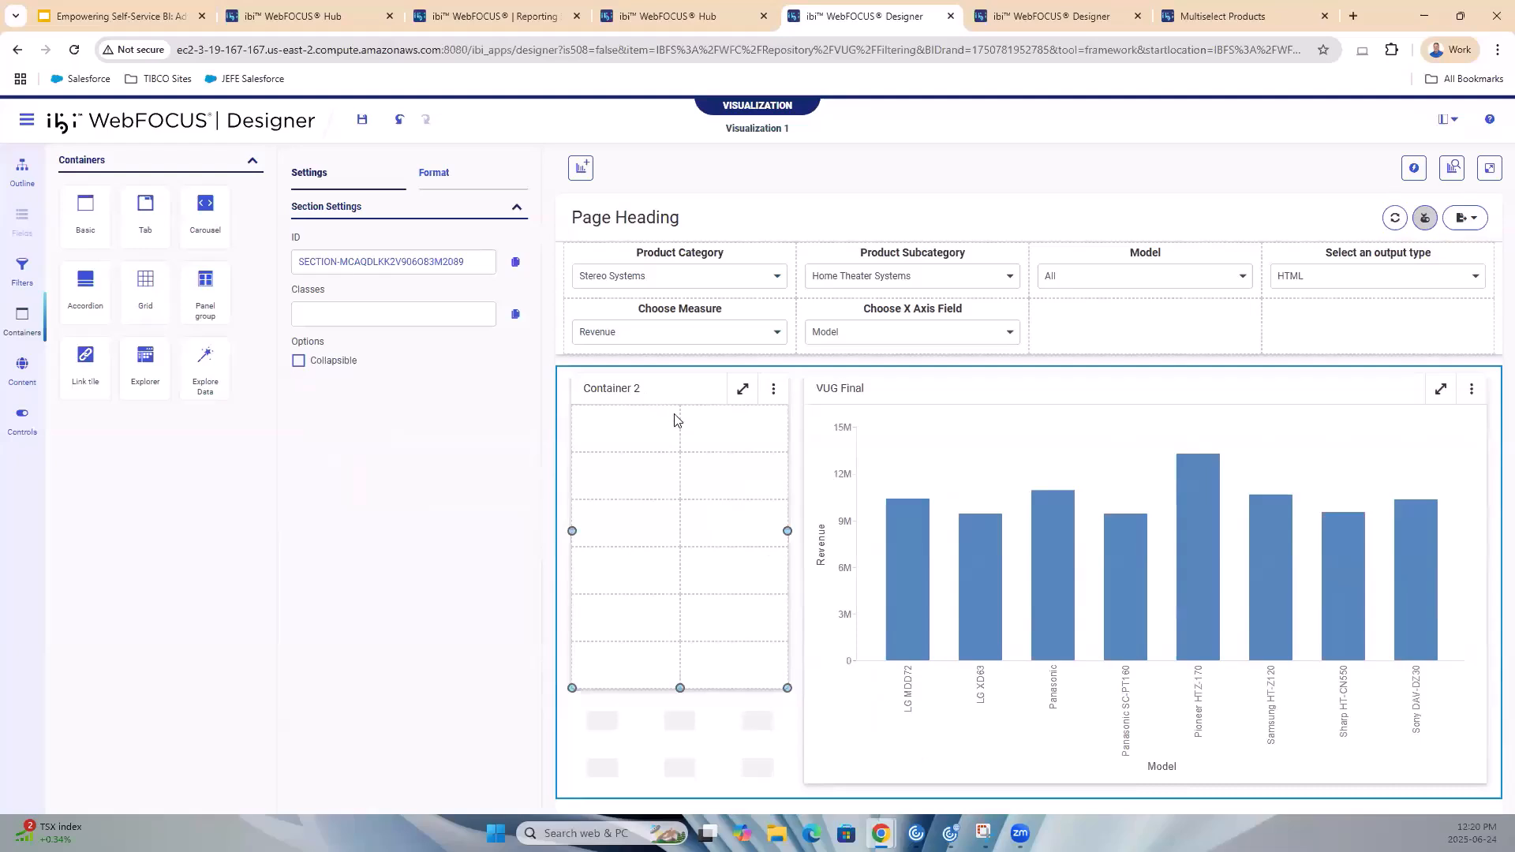
Set the filter bar grid inside the new container to 1 column and extend the container downward
click(677, 389)
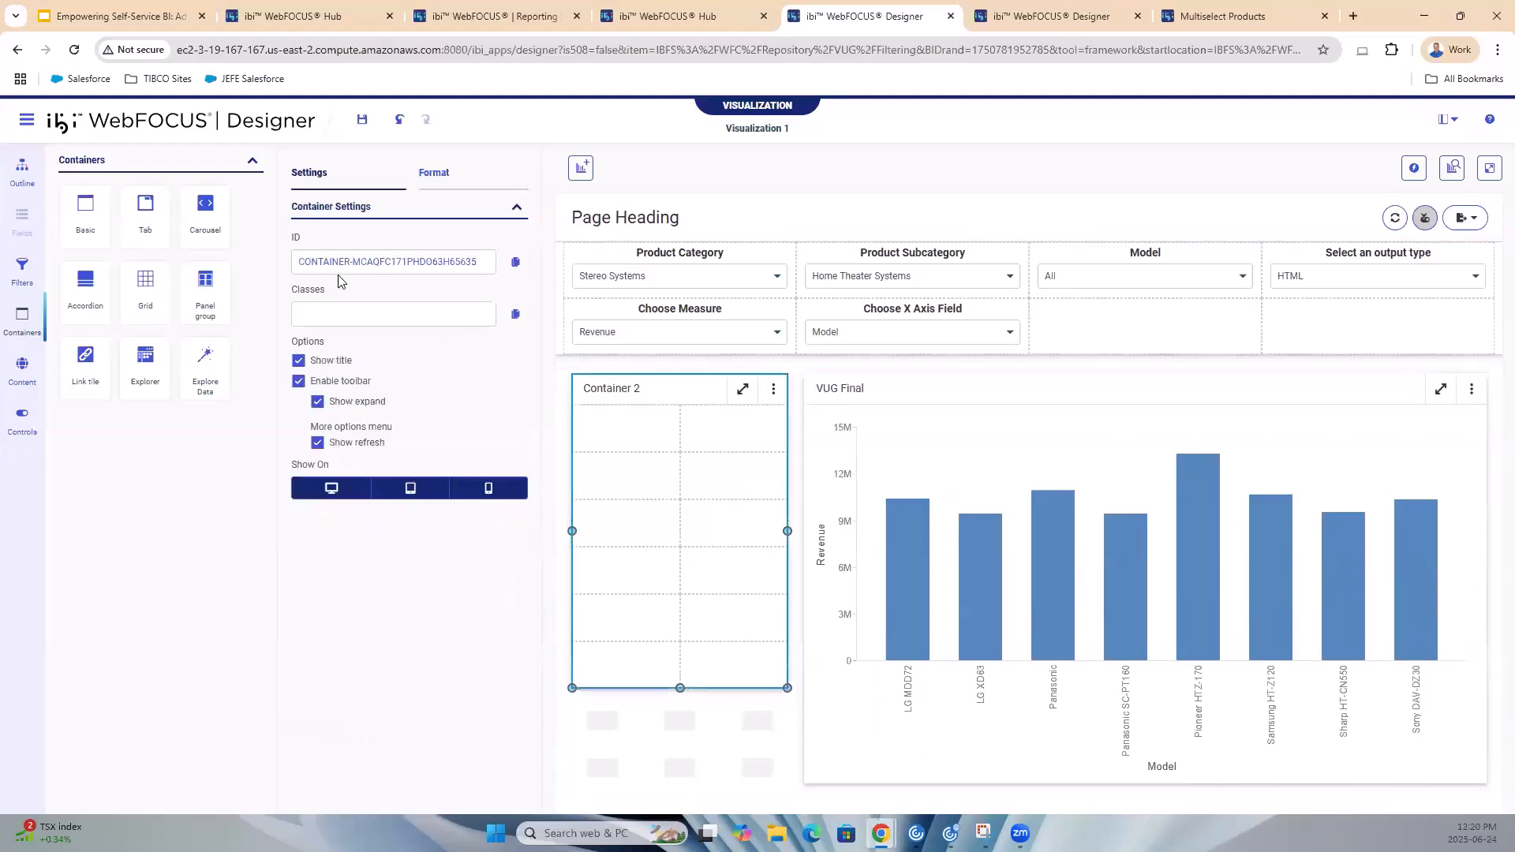
click(439, 176)
click(353, 183)
click(40, 187)
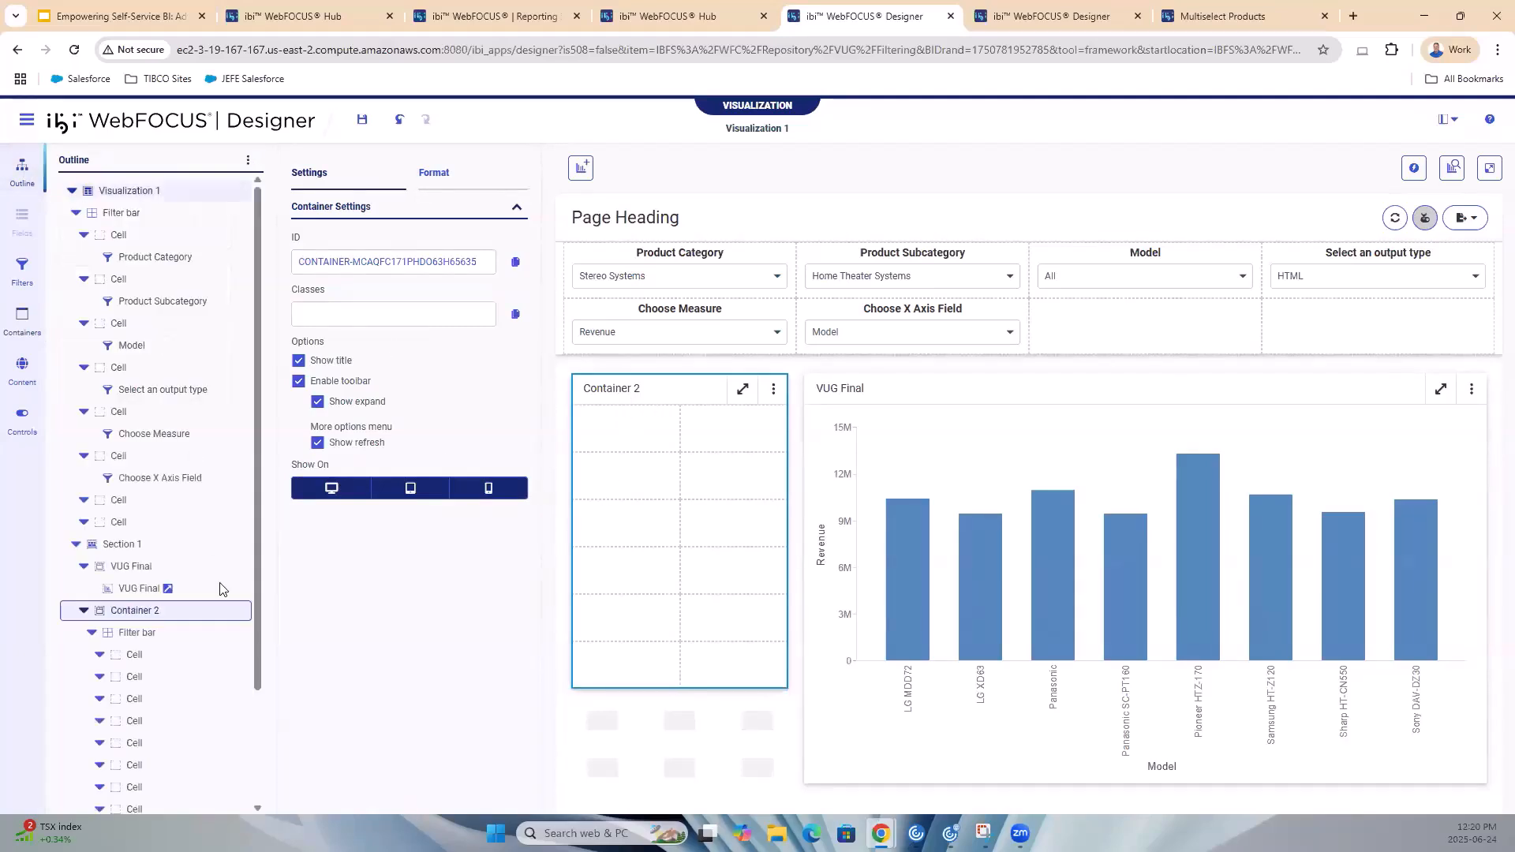
click(126, 633)
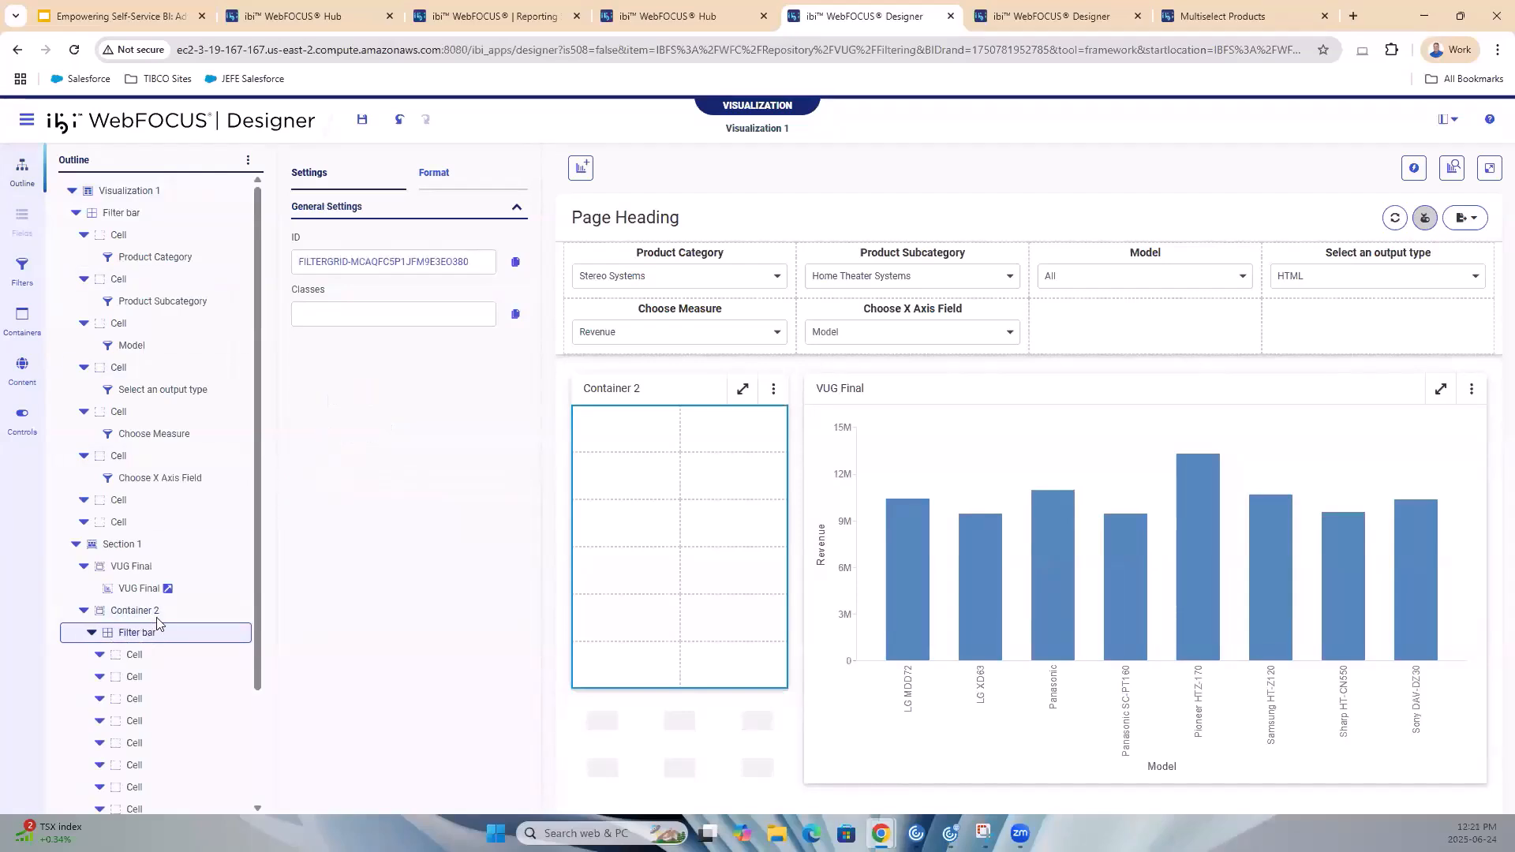
click(434, 173)
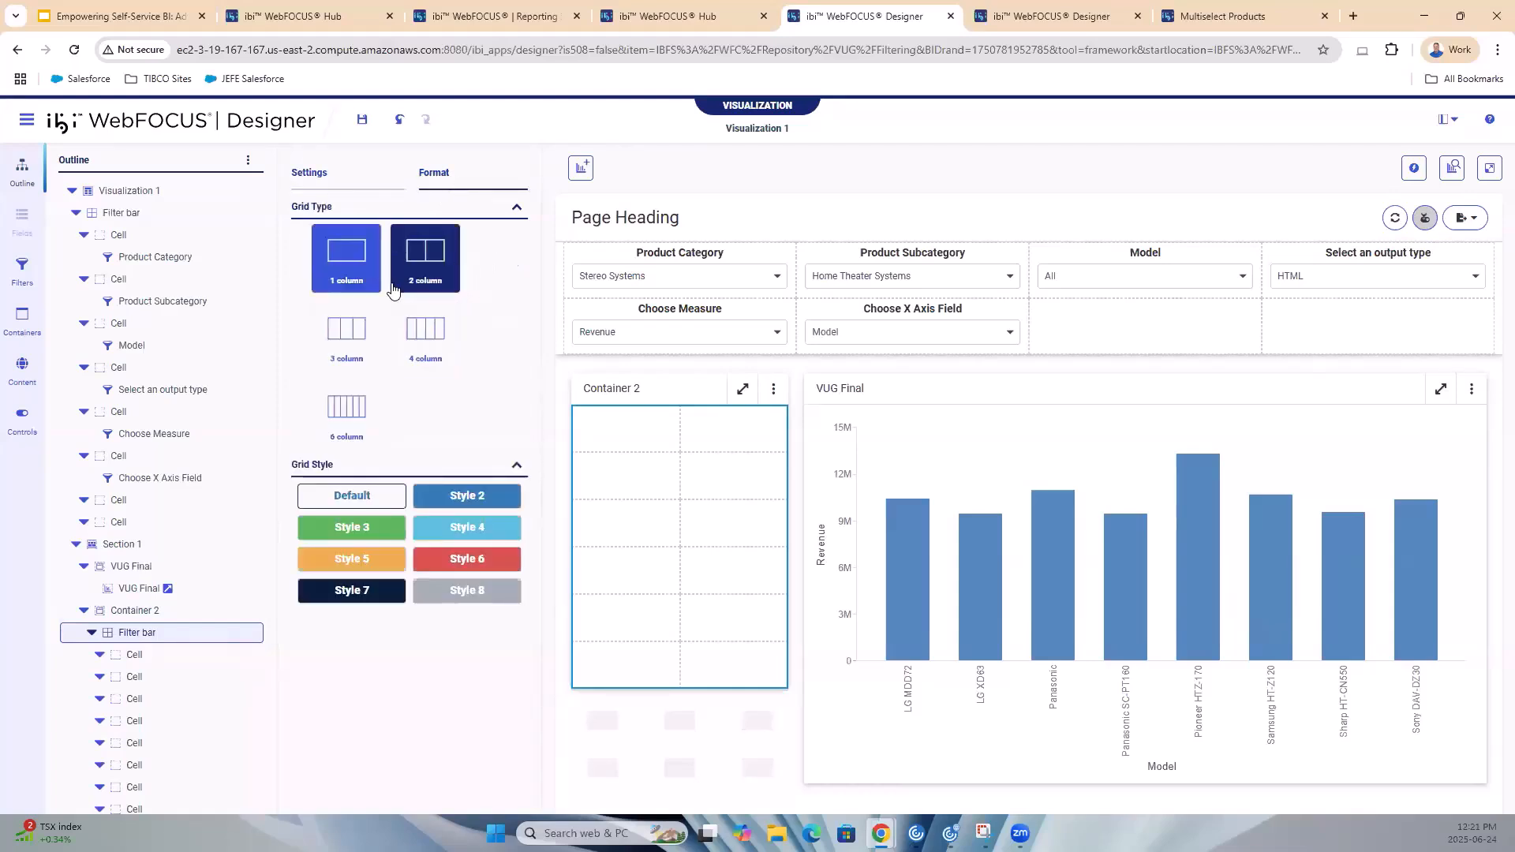
click(350, 256)
click(349, 256)
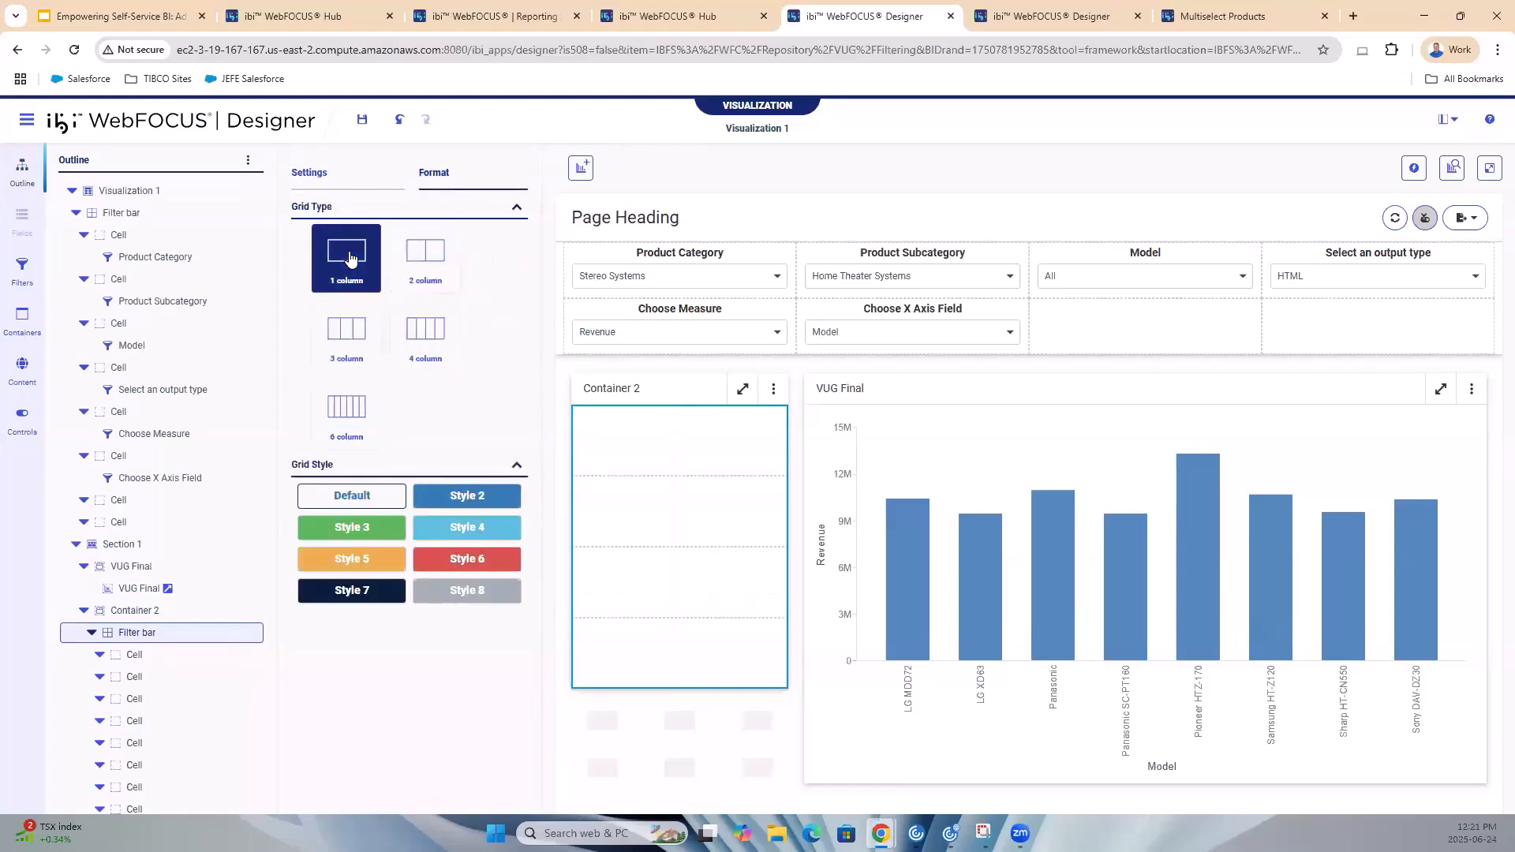
drag(787, 689, 771, 754)
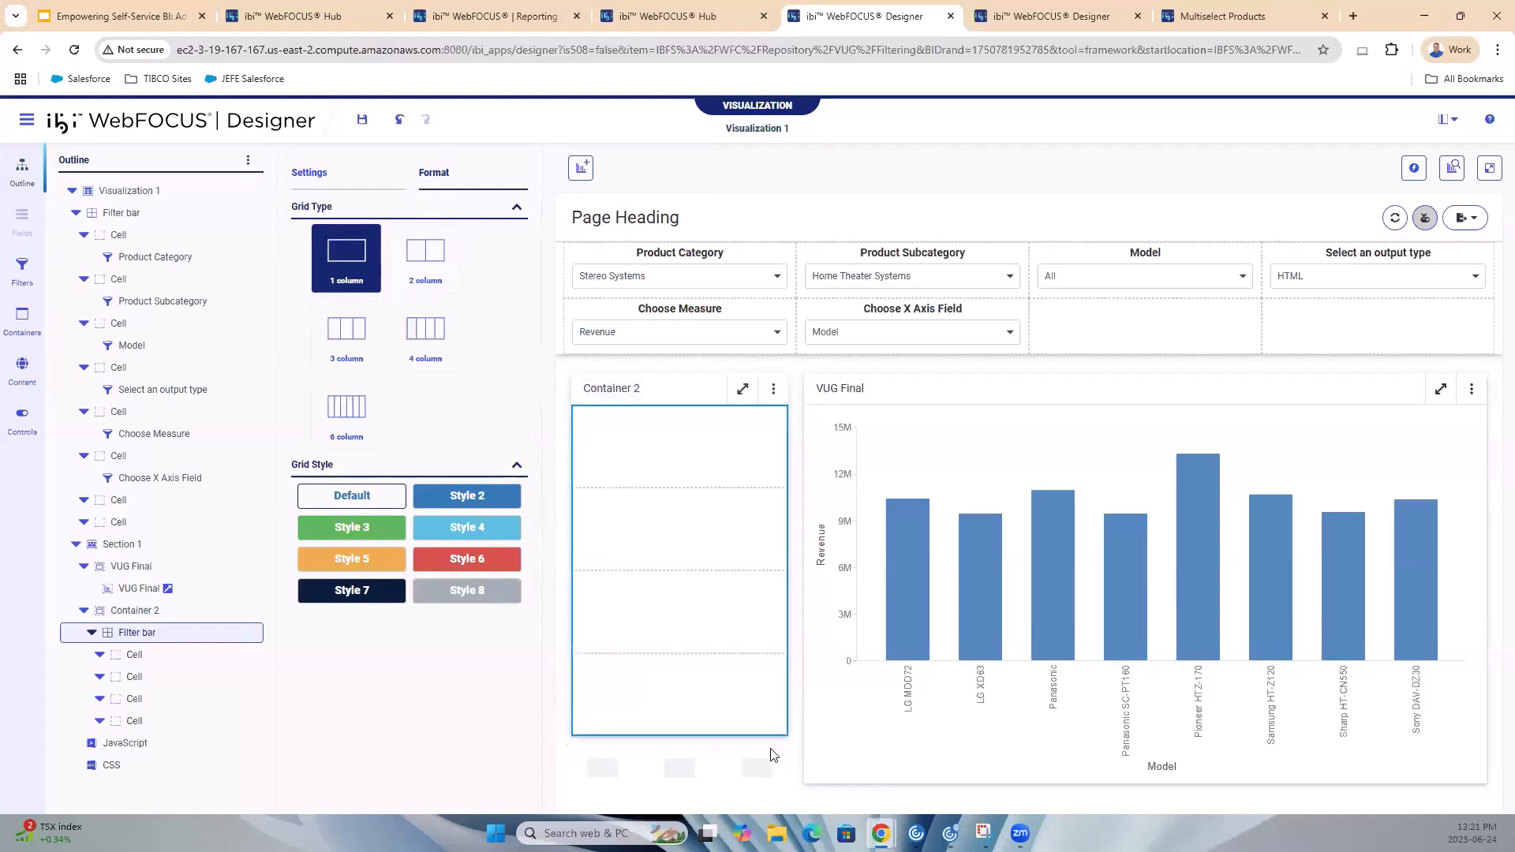
Insert two more rows in Container 2's one-column filter grid so that it has six cells
click(728, 708)
right_click(727, 704)
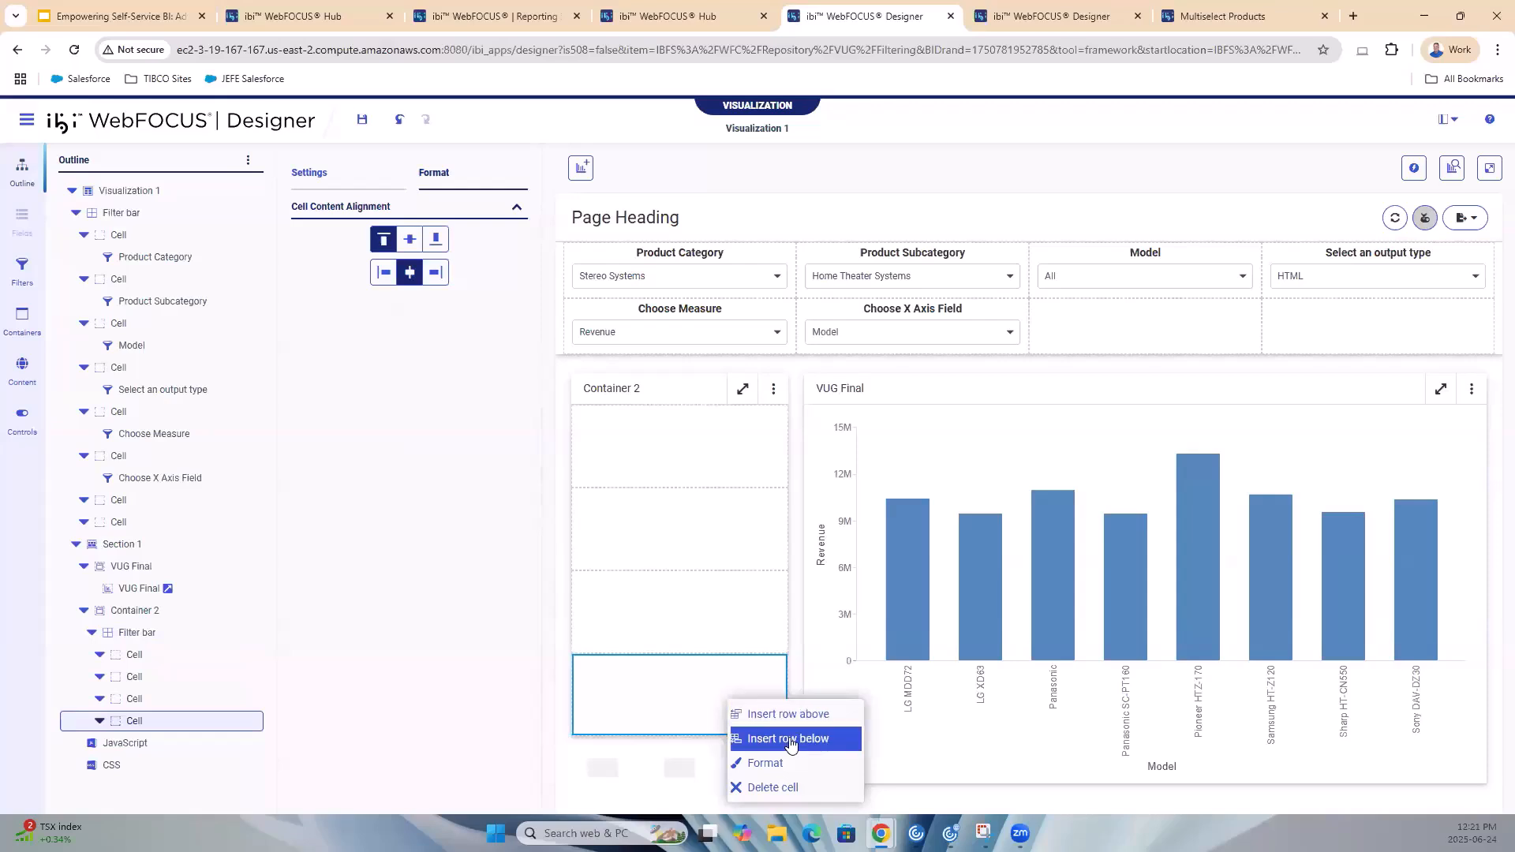
click(791, 738)
right_click(744, 705)
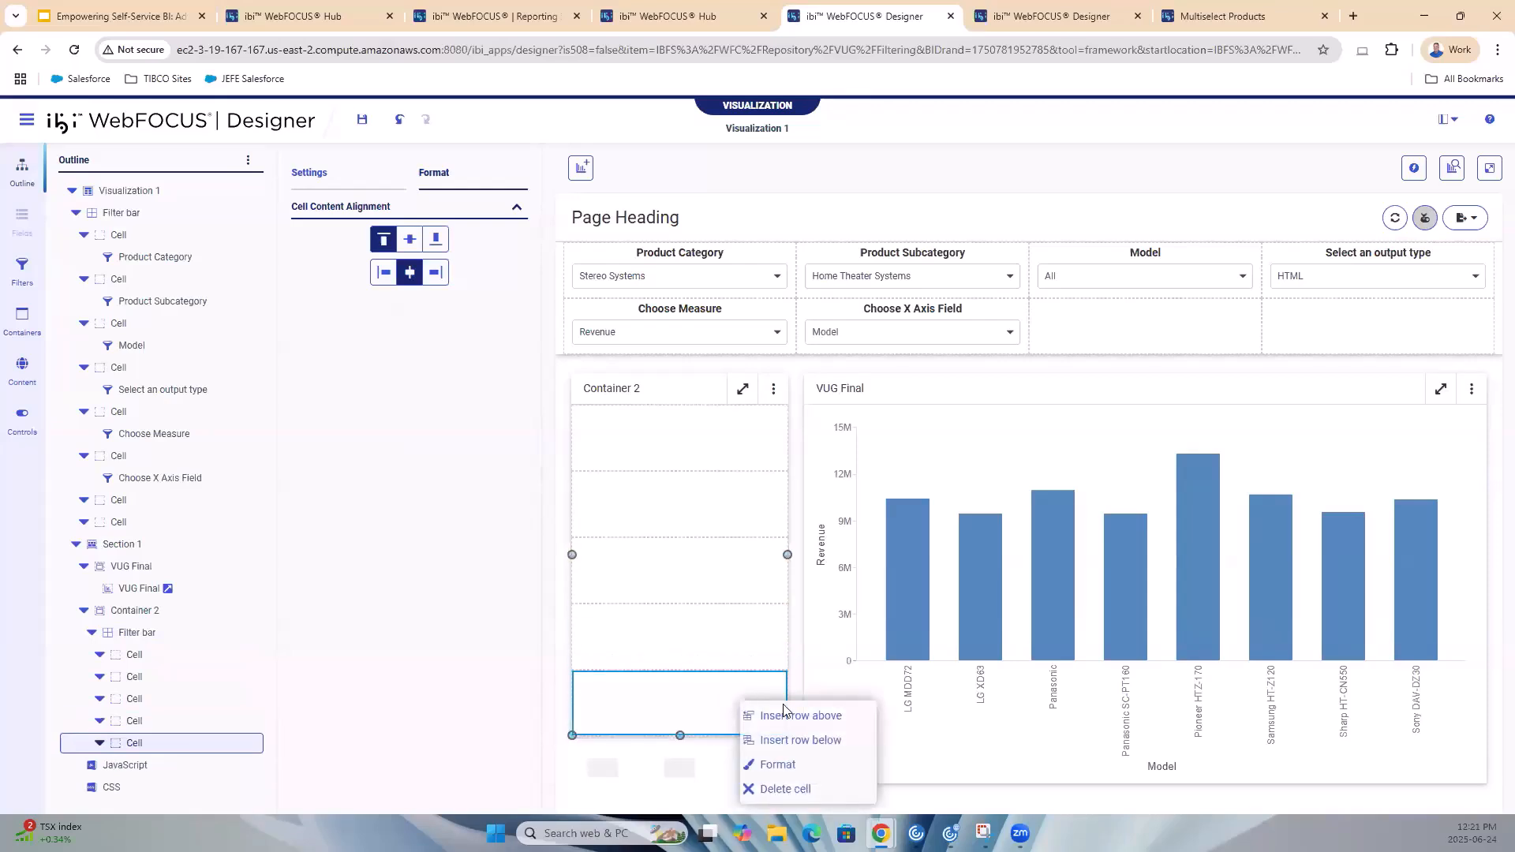
click(799, 741)
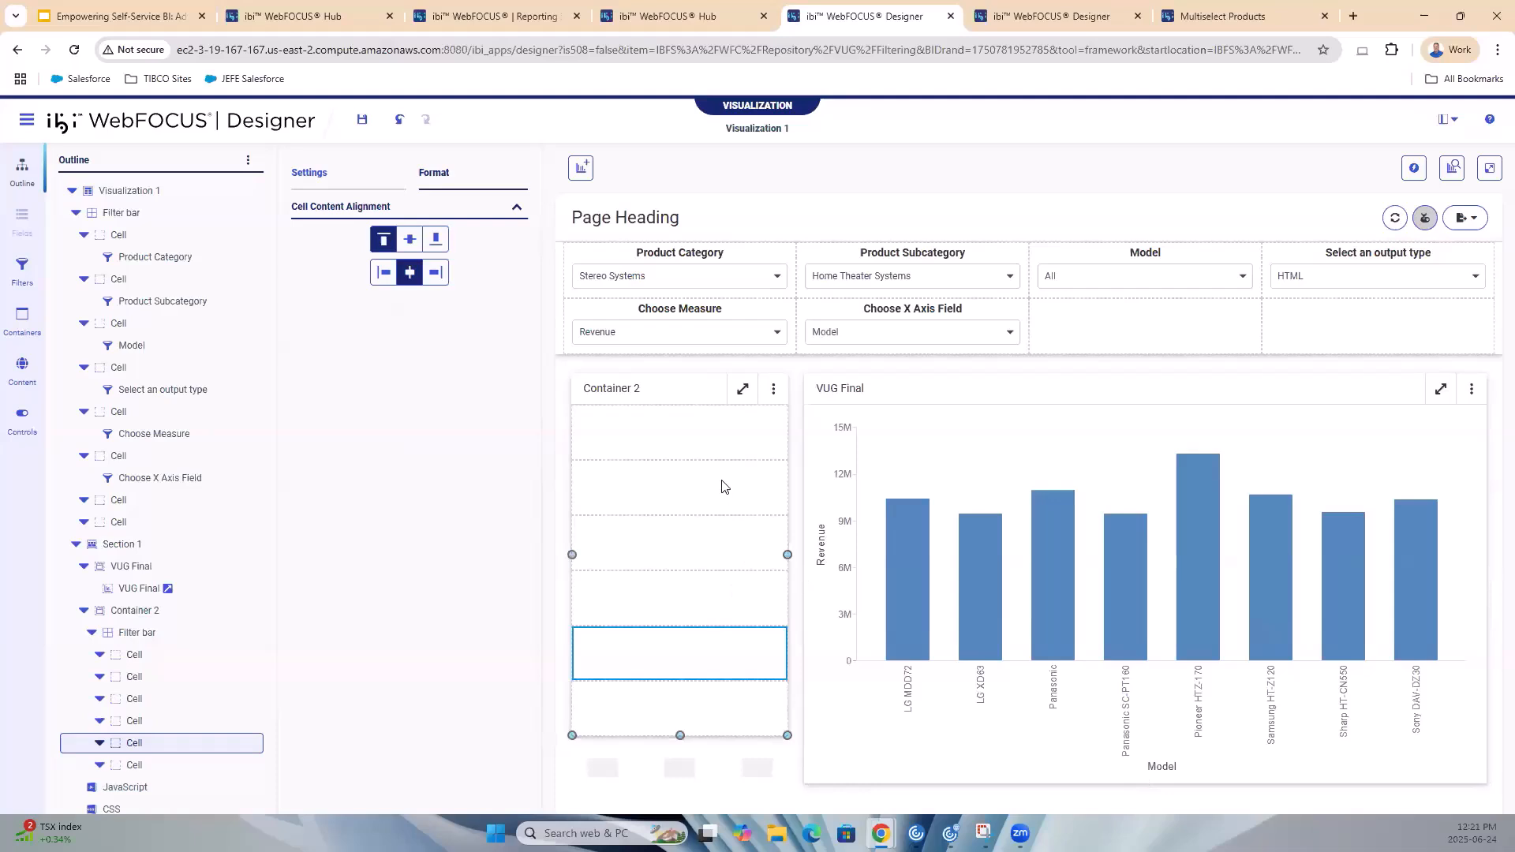
Move the filters into Container 2's cells in order: Product Category, Product Subcategory, Model, Choose X Axis Field, Choose Measure, Select an output type
click(719, 263)
drag(687, 376, 672, 435)
drag(888, 265, 678, 499)
drag(1052, 273, 754, 576)
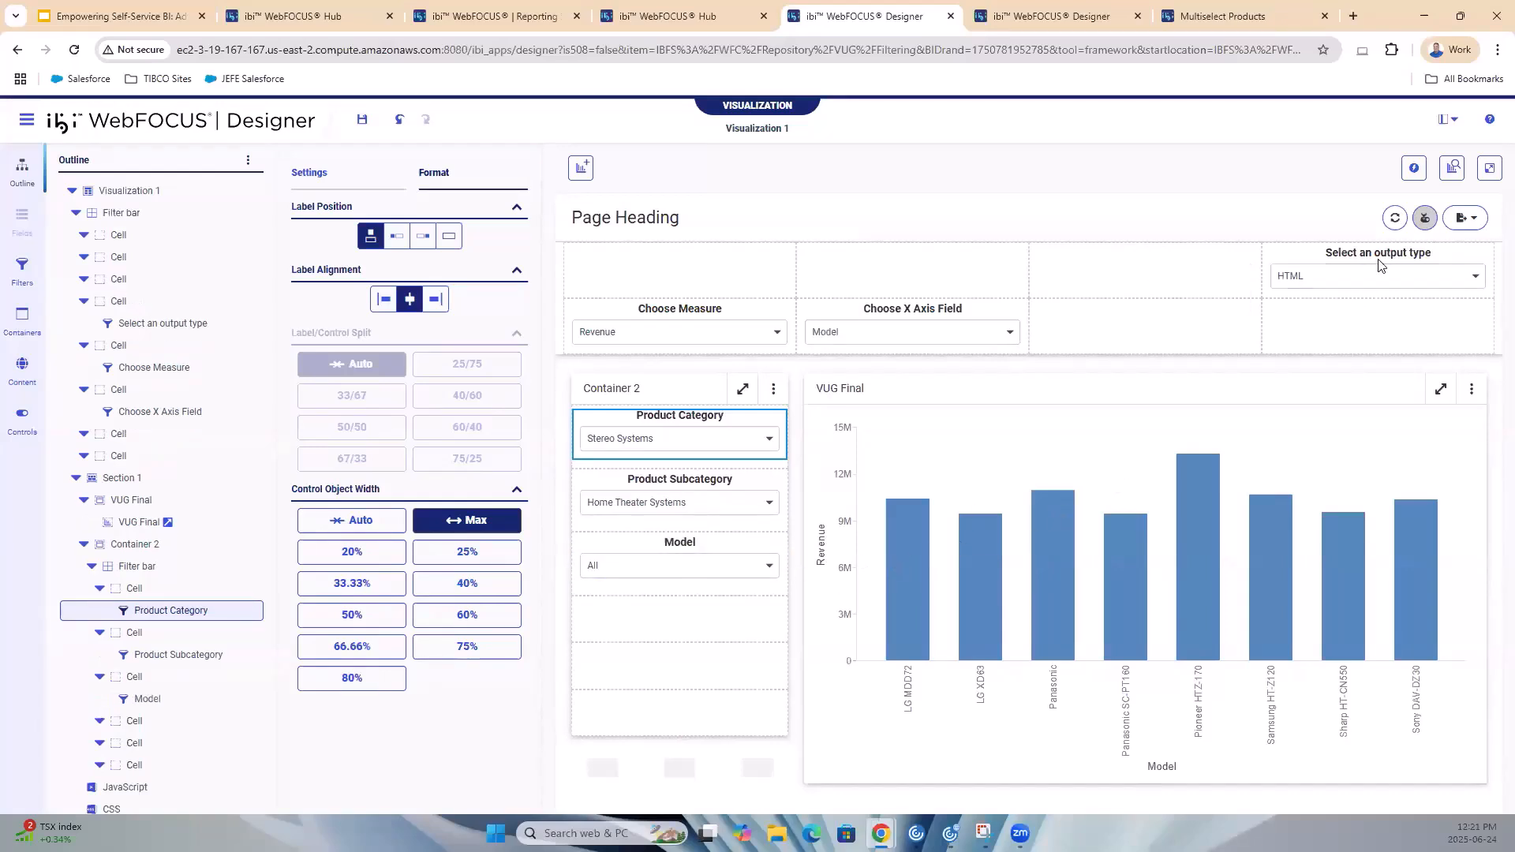
drag(899, 313, 642, 676)
drag(1271, 347, 677, 699)
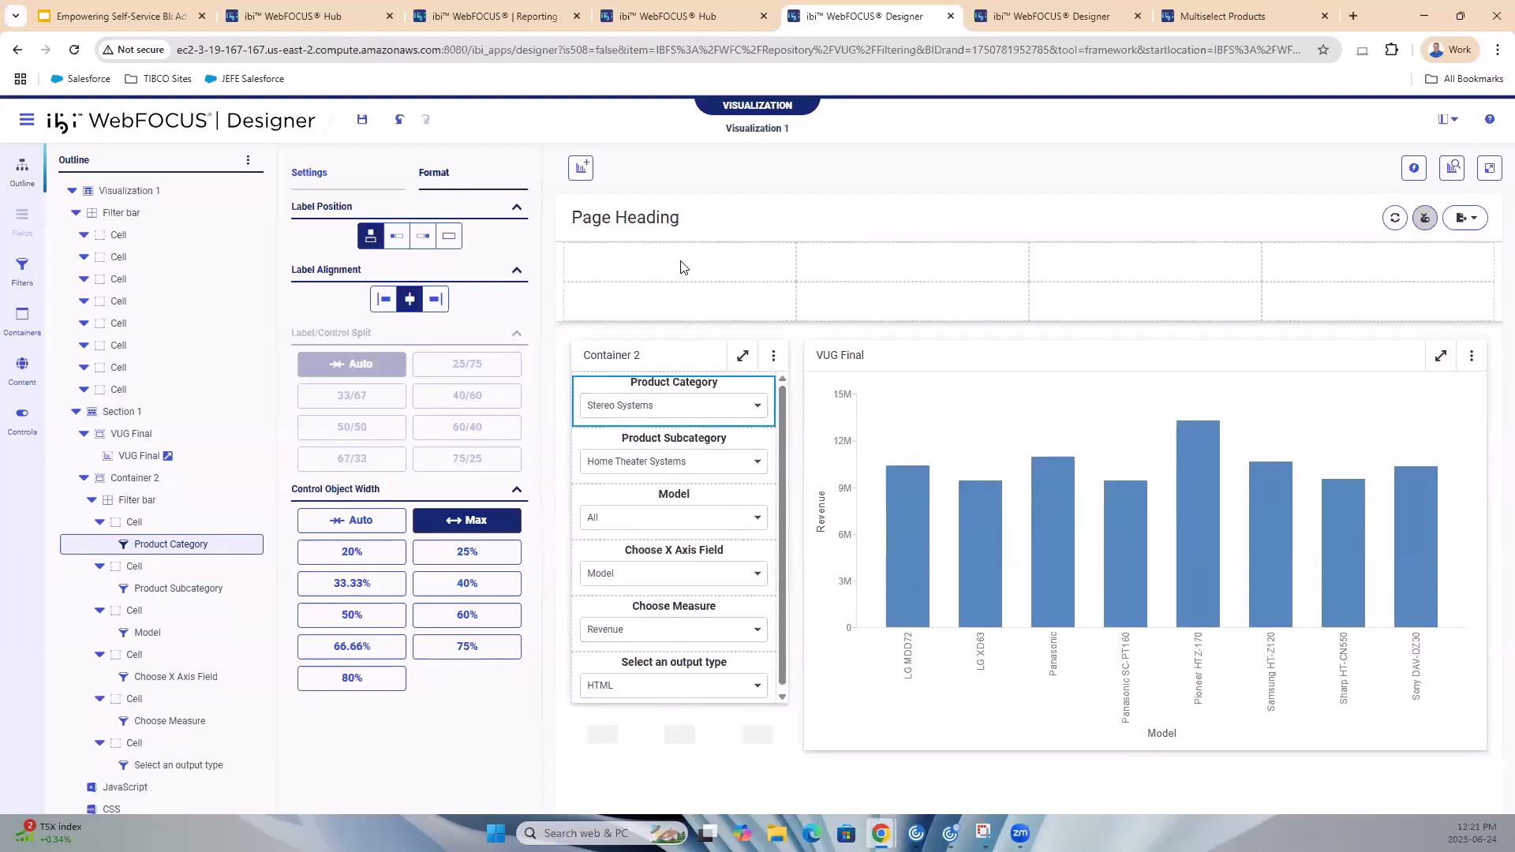
Remove the emptied filter bar below the page heading by turning off Include Page Filters for the page
right_click(947, 280)
click(976, 403)
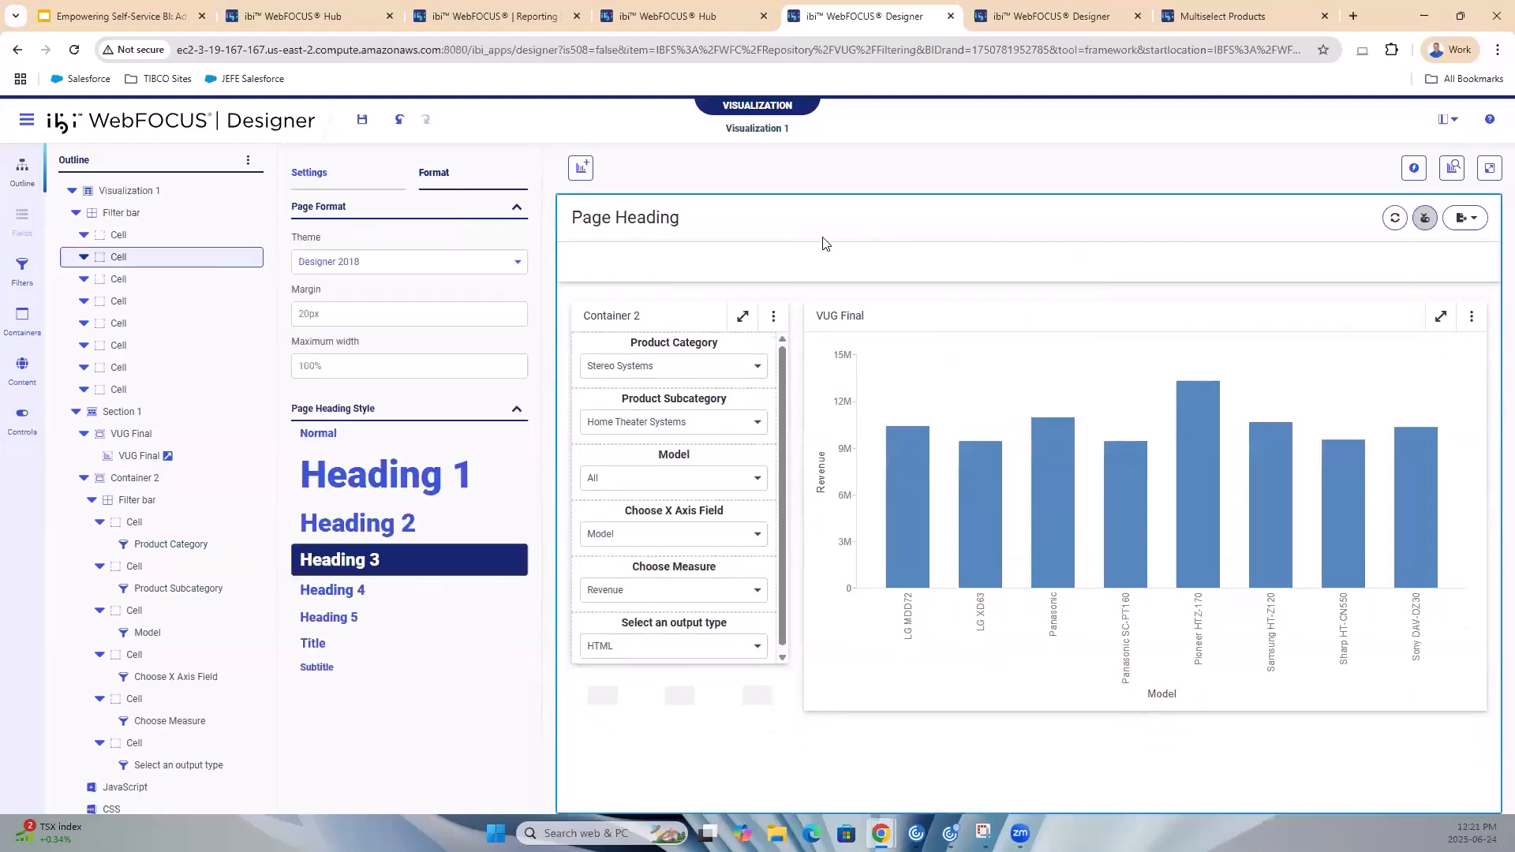
click(331, 188)
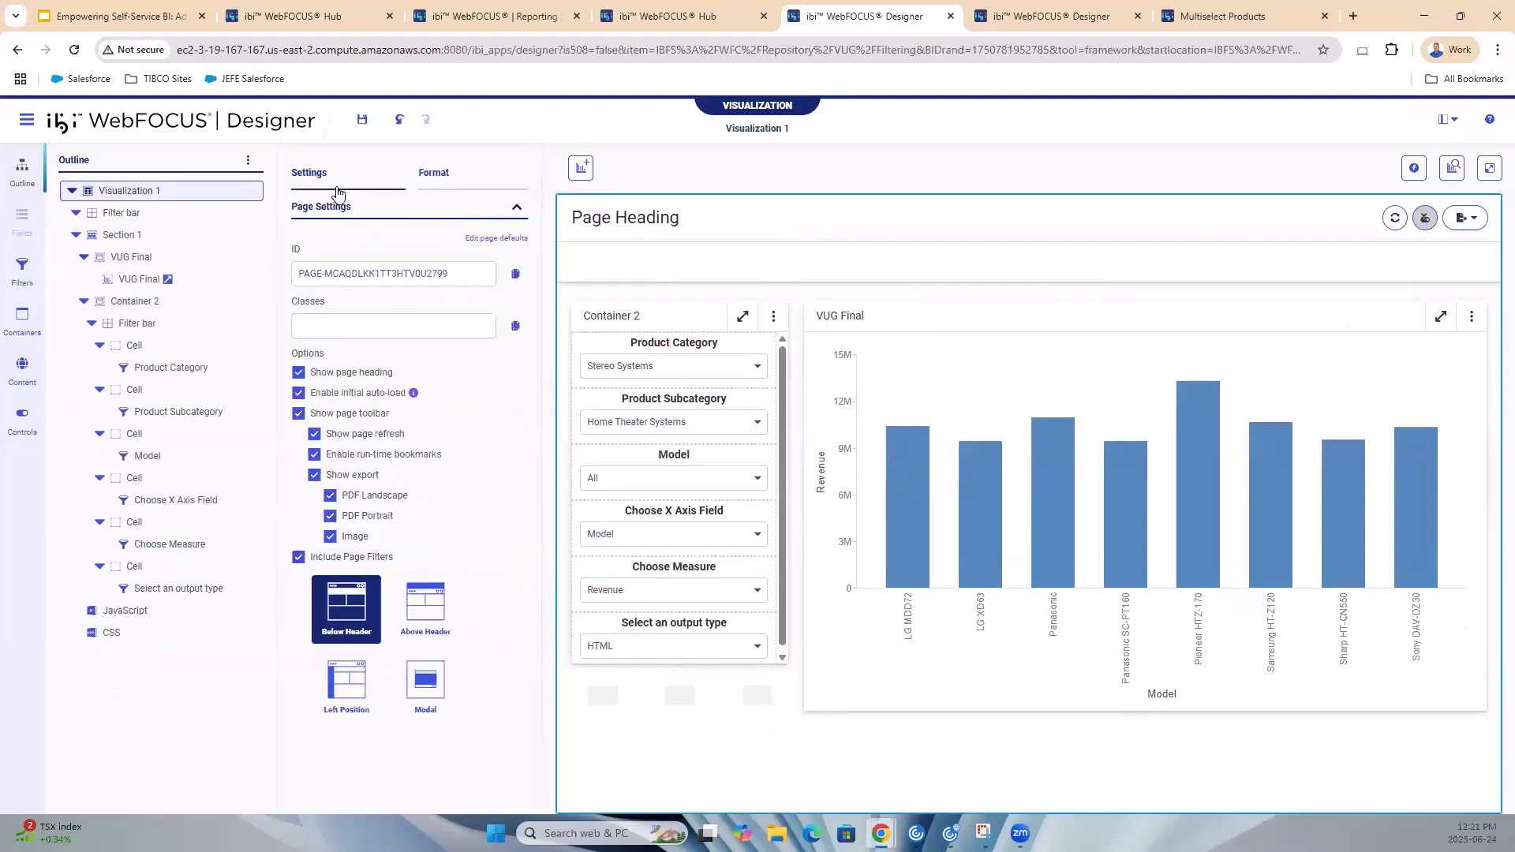
click(298, 560)
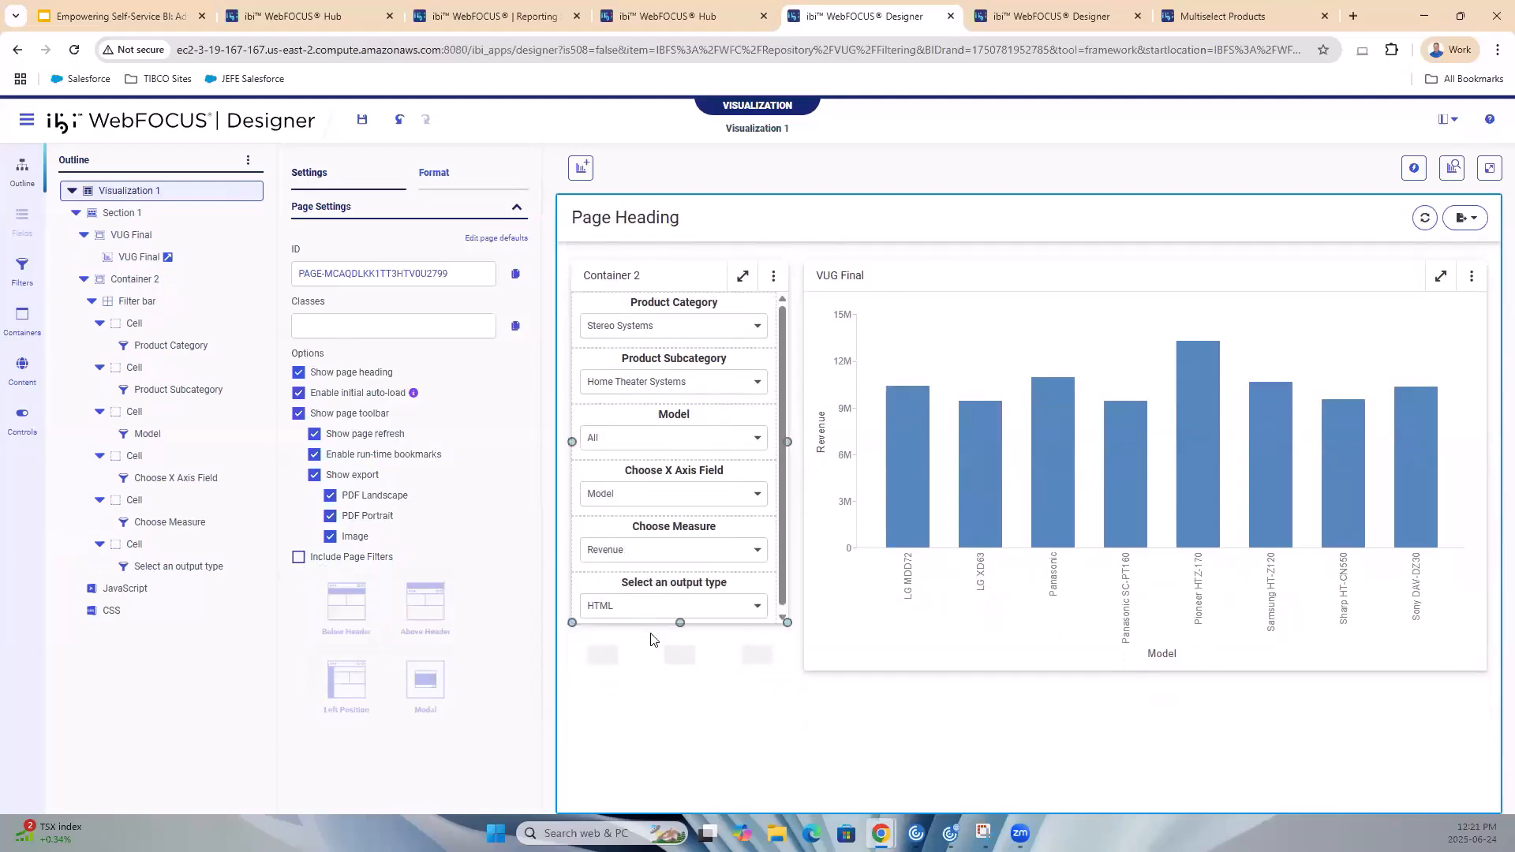
Extend Container 2 down to the chart's lower edge and turn off its Show title and Enable toolbar options
drag(677, 635, 677, 672)
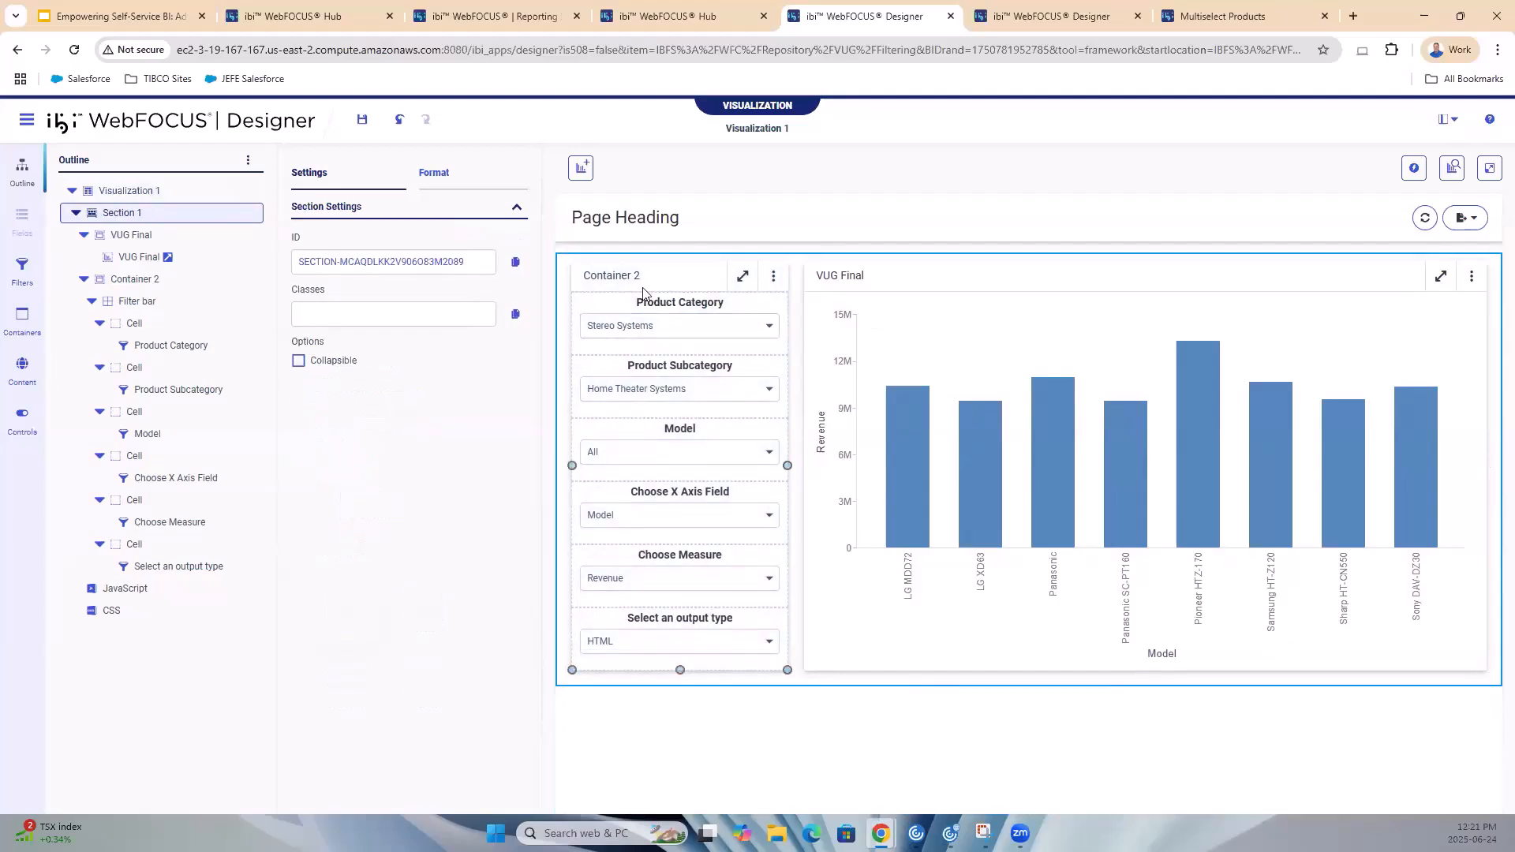
click(626, 275)
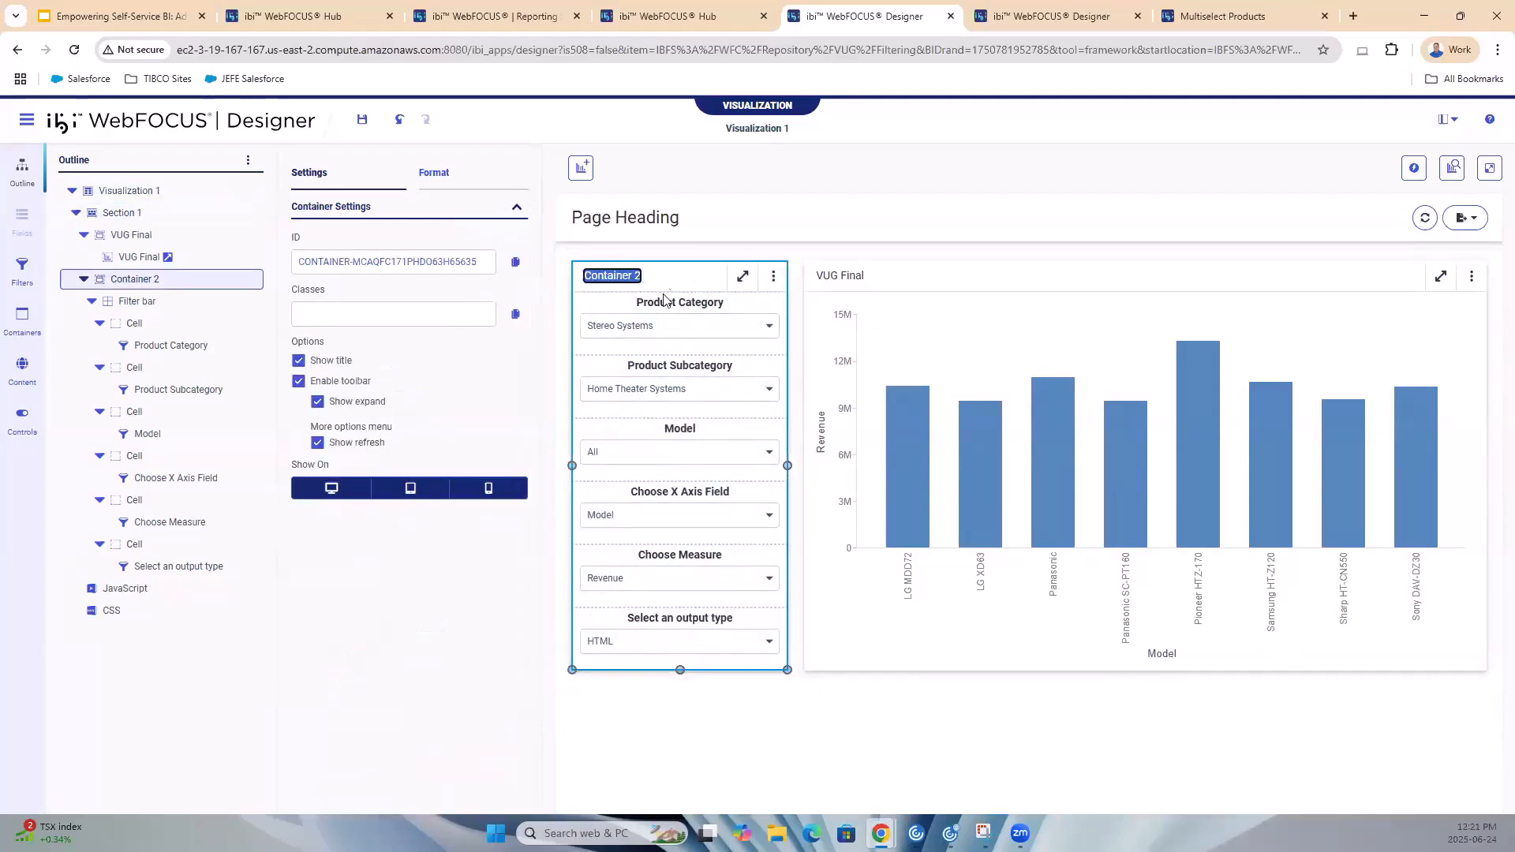
click(299, 361)
click(298, 381)
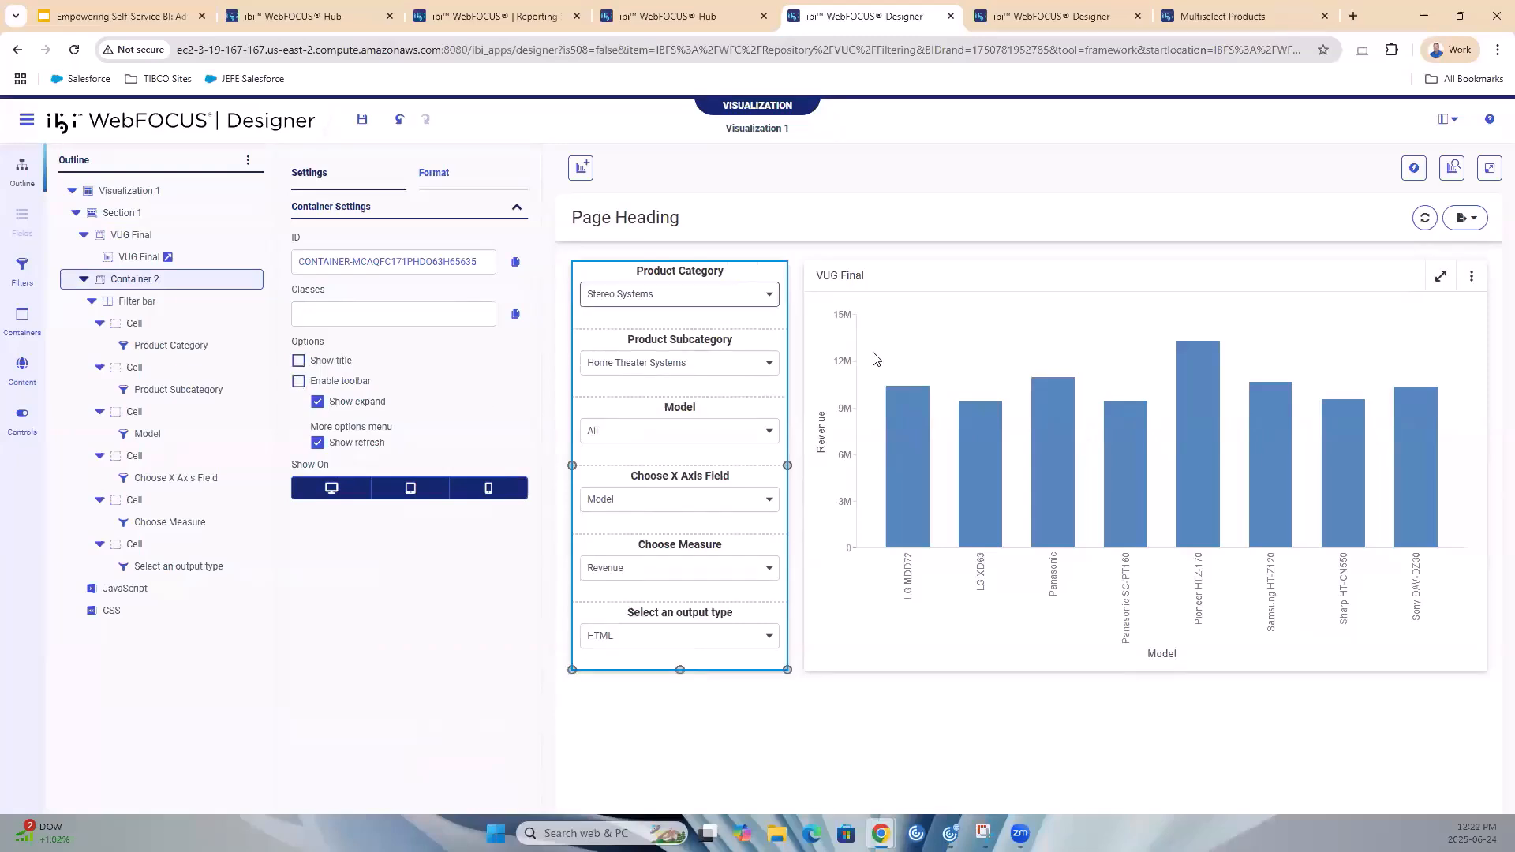
click(896, 698)
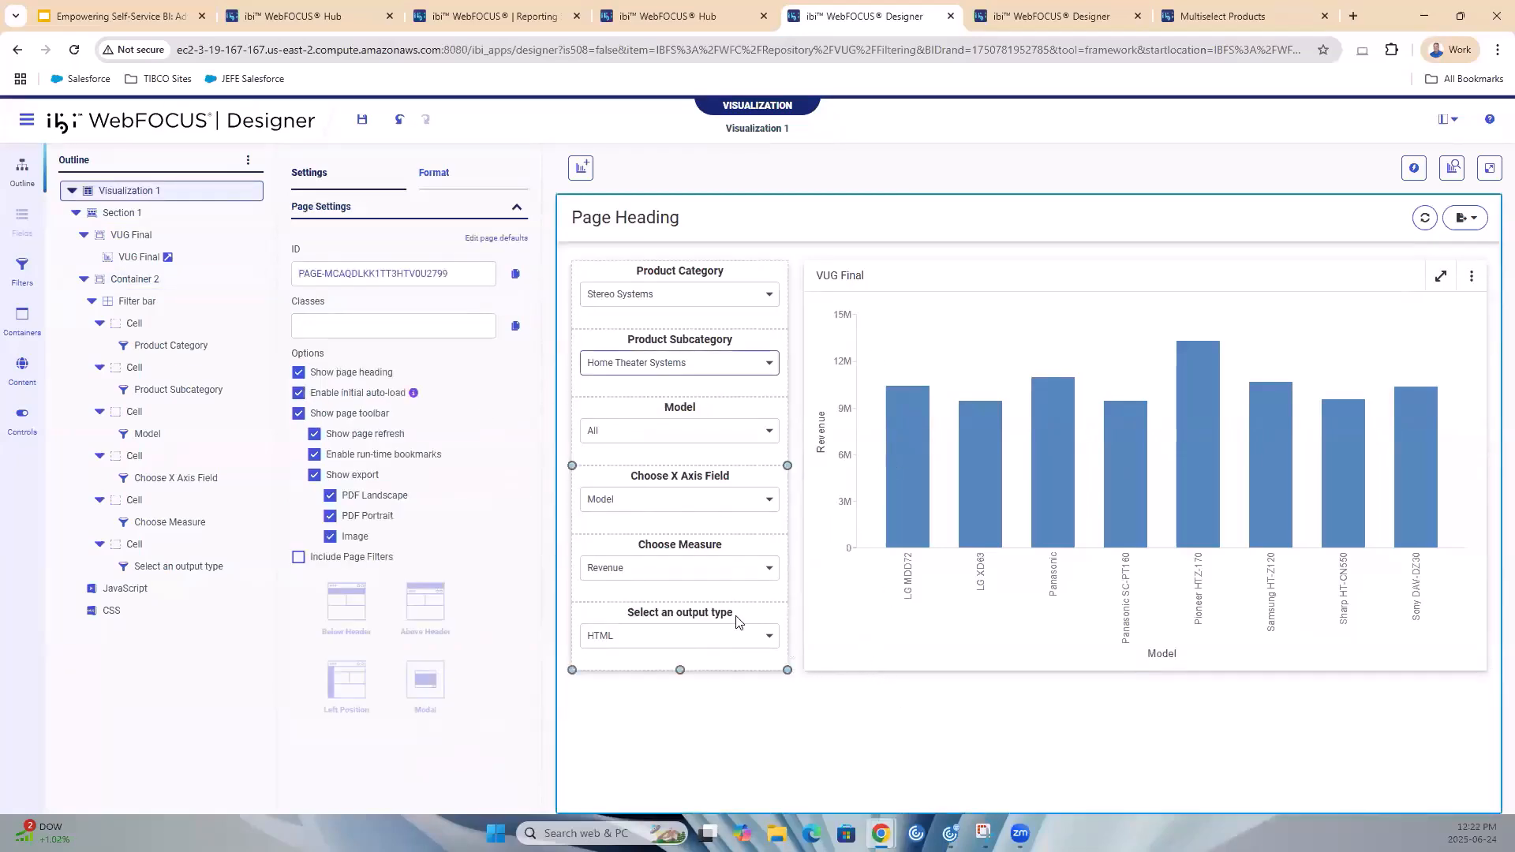
Run the page and choose Model as the X axis field and Quantity Sold as the measure
click(1490, 171)
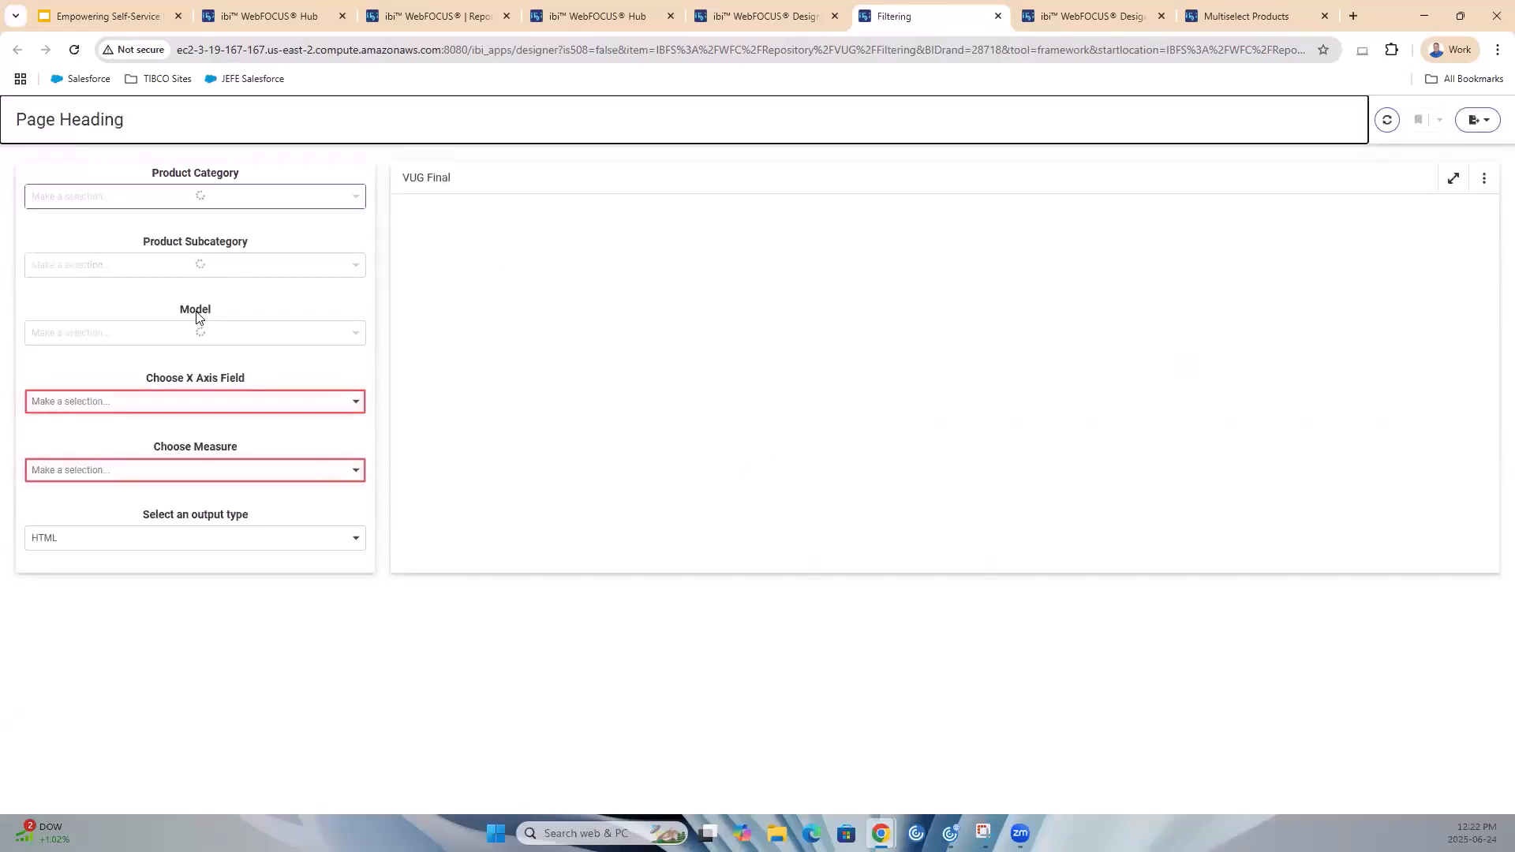
click(356, 402)
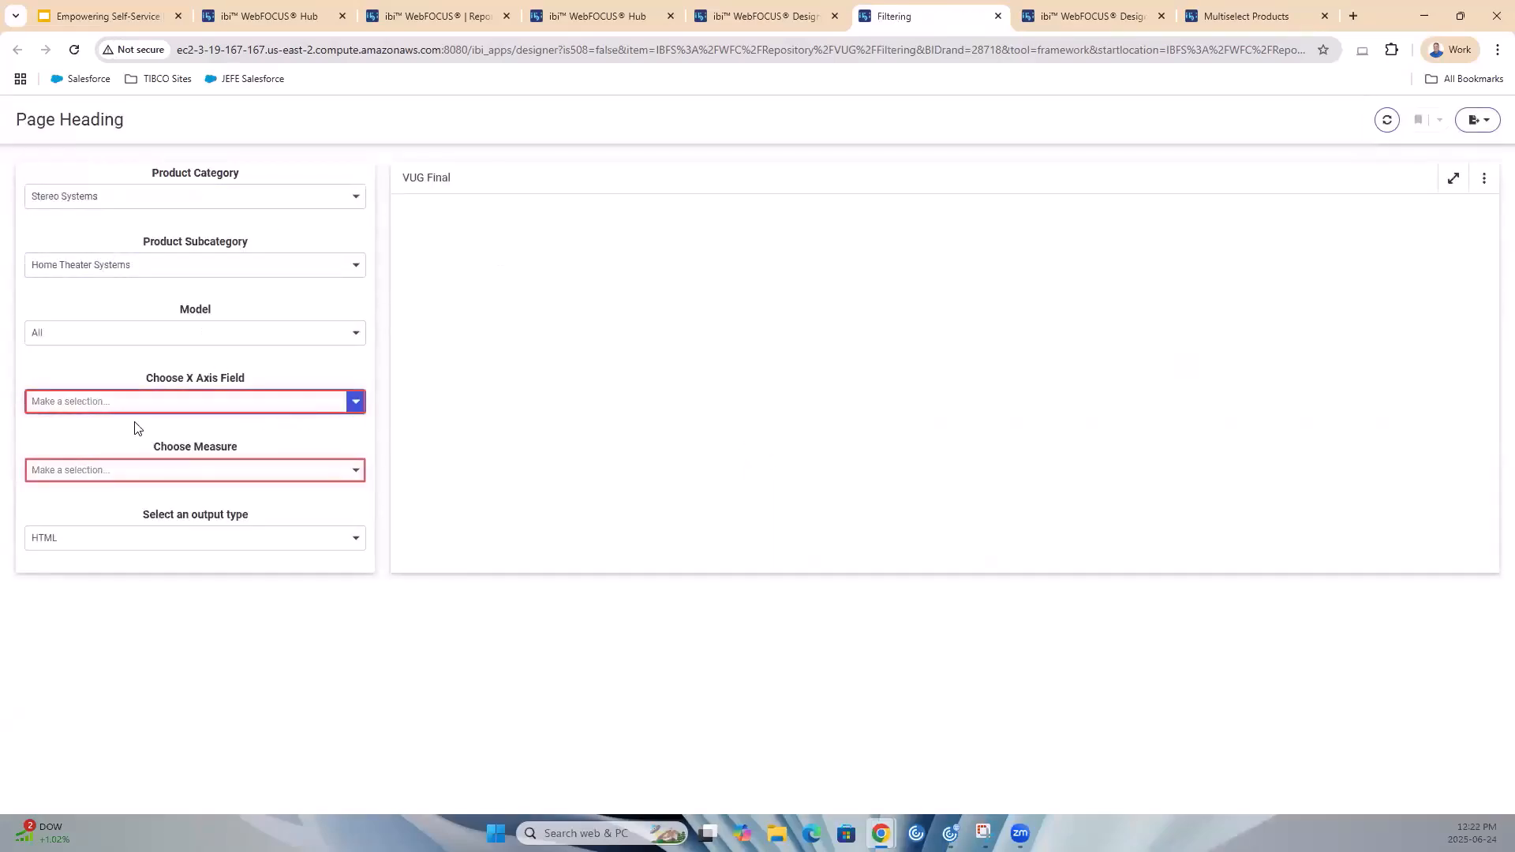
click(94, 466)
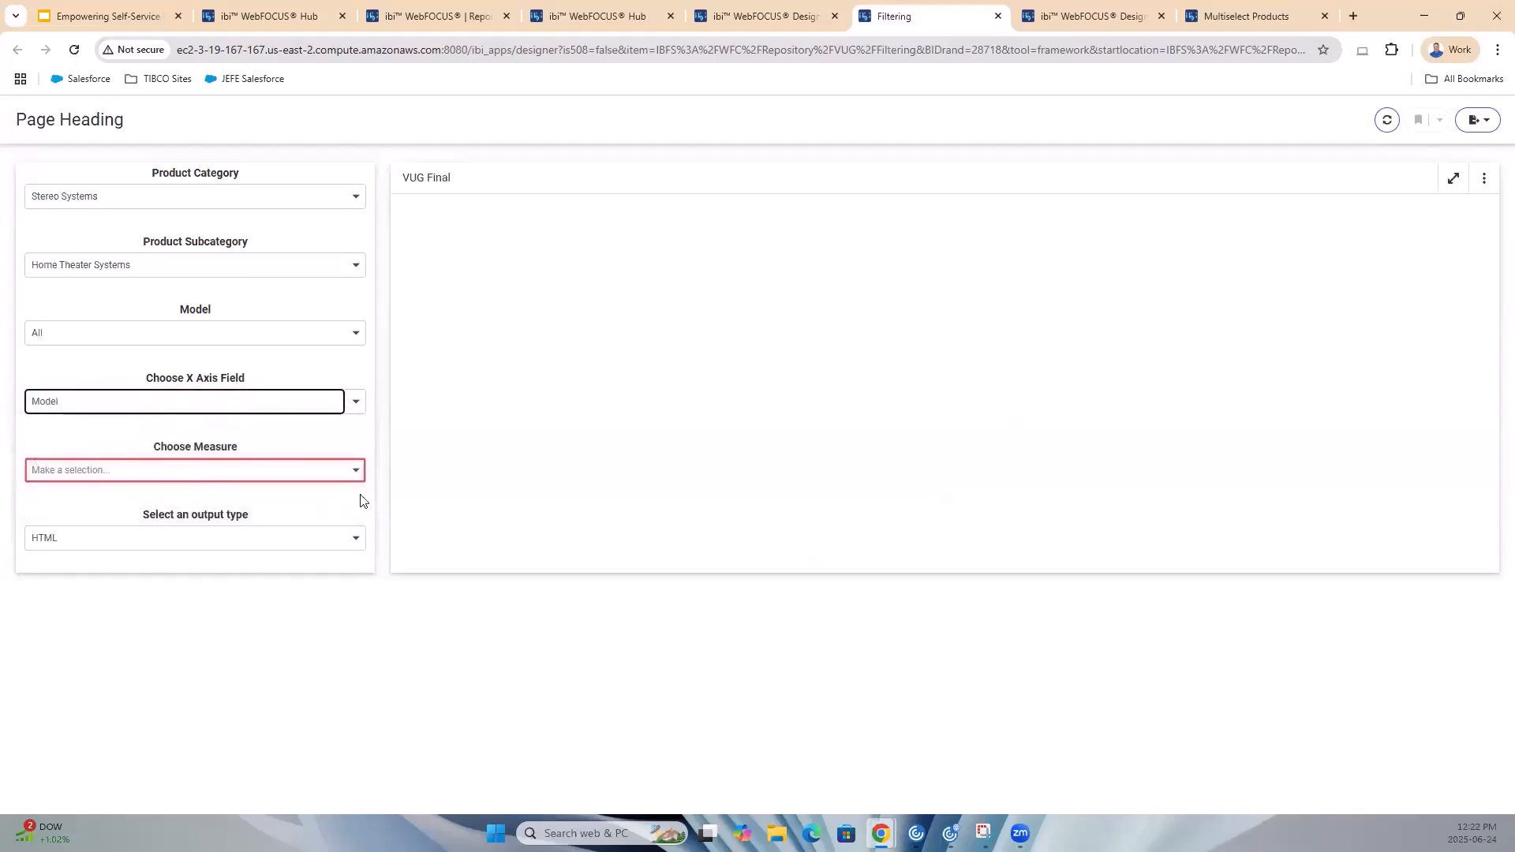
click(356, 471)
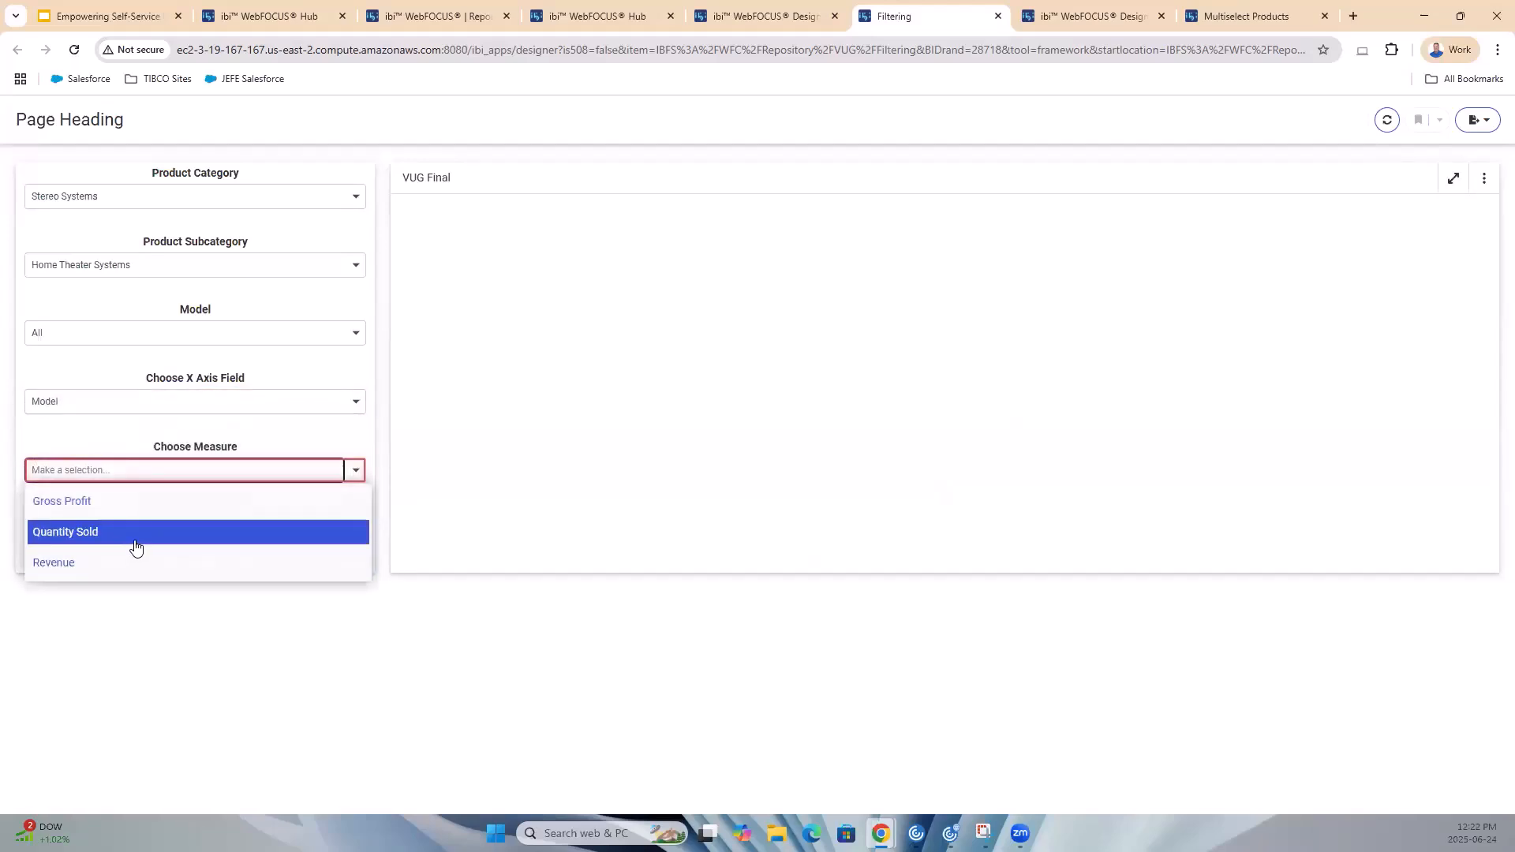
click(137, 533)
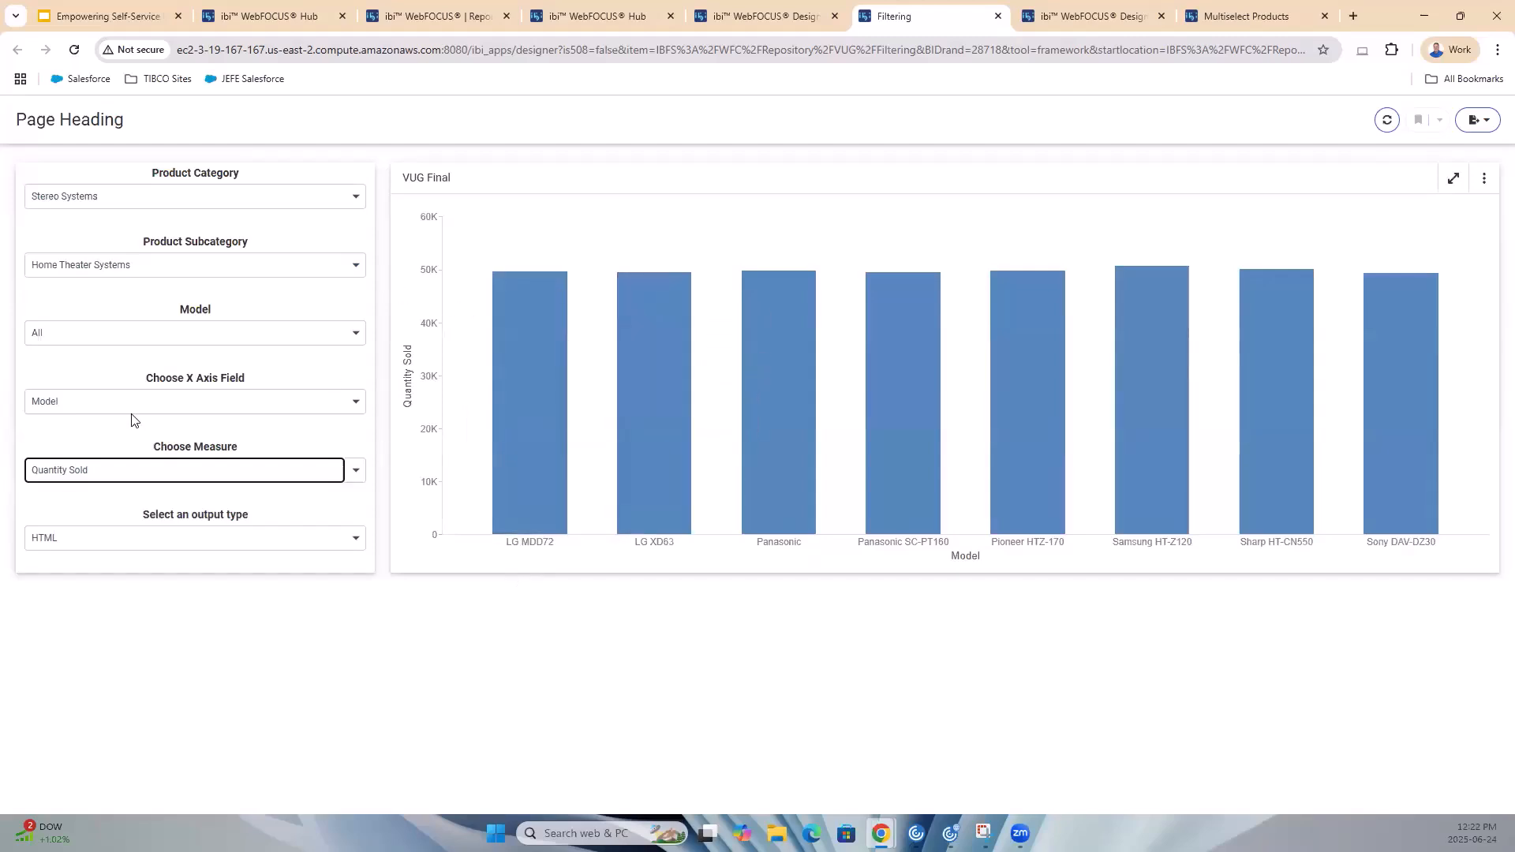
Switch the X axis field to Product Subcategory and back to Model, and choose Revenue as the measure
click(359, 404)
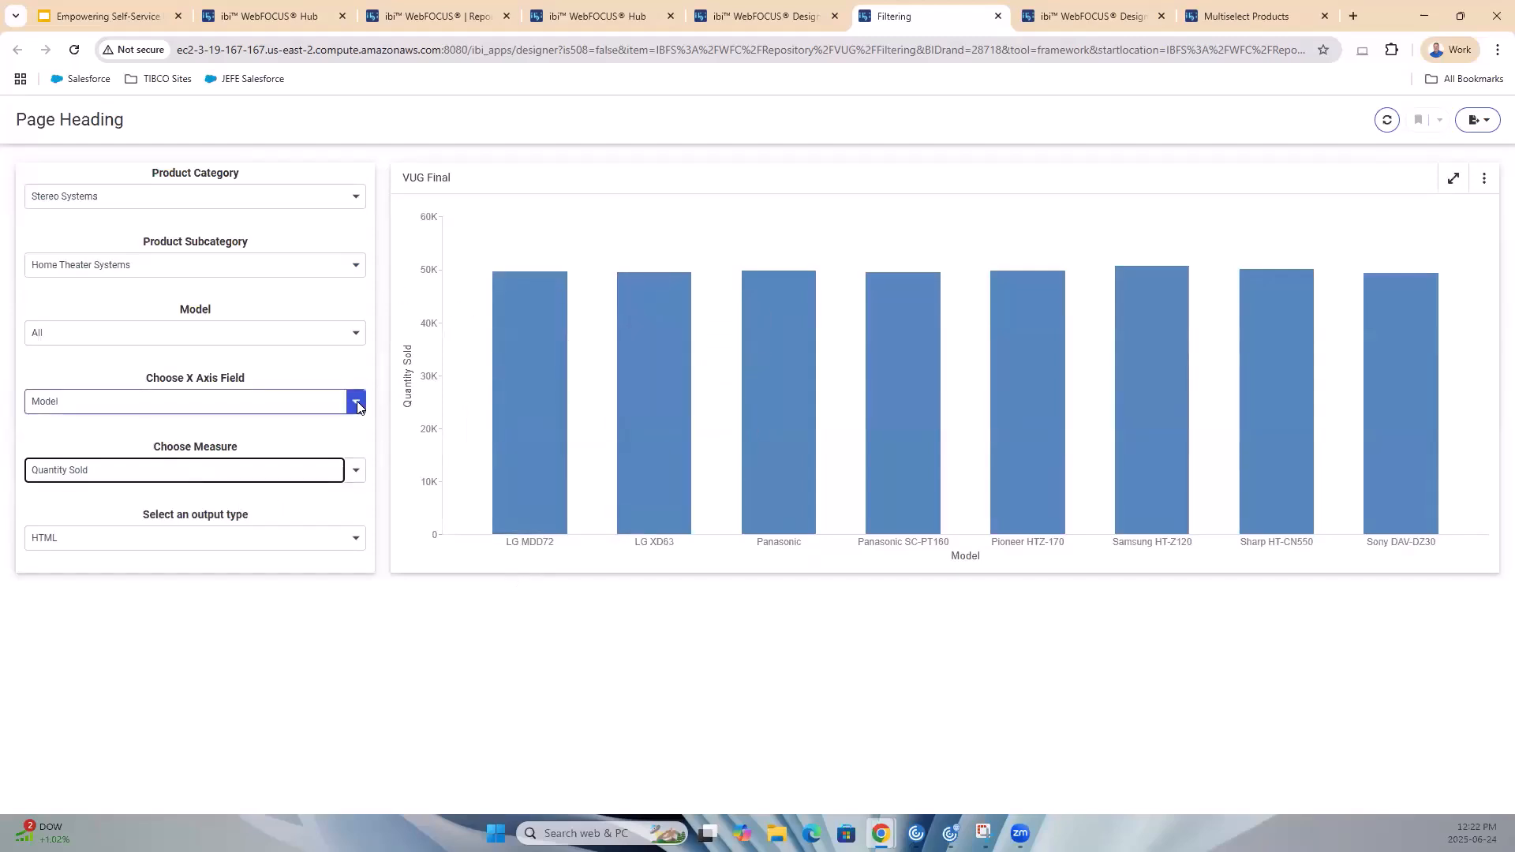
click(308, 434)
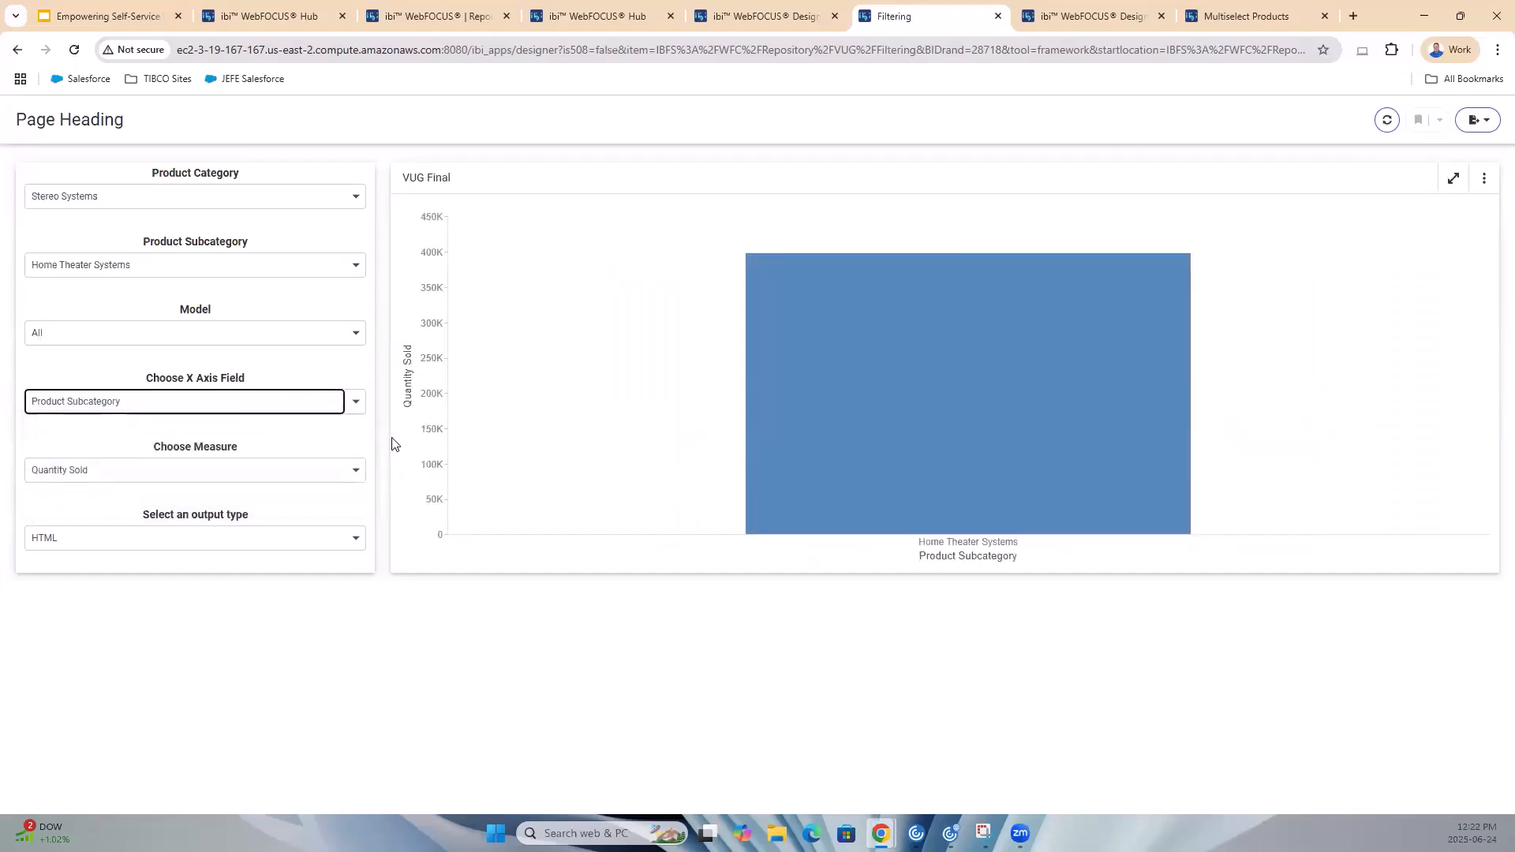
click(356, 402)
click(219, 471)
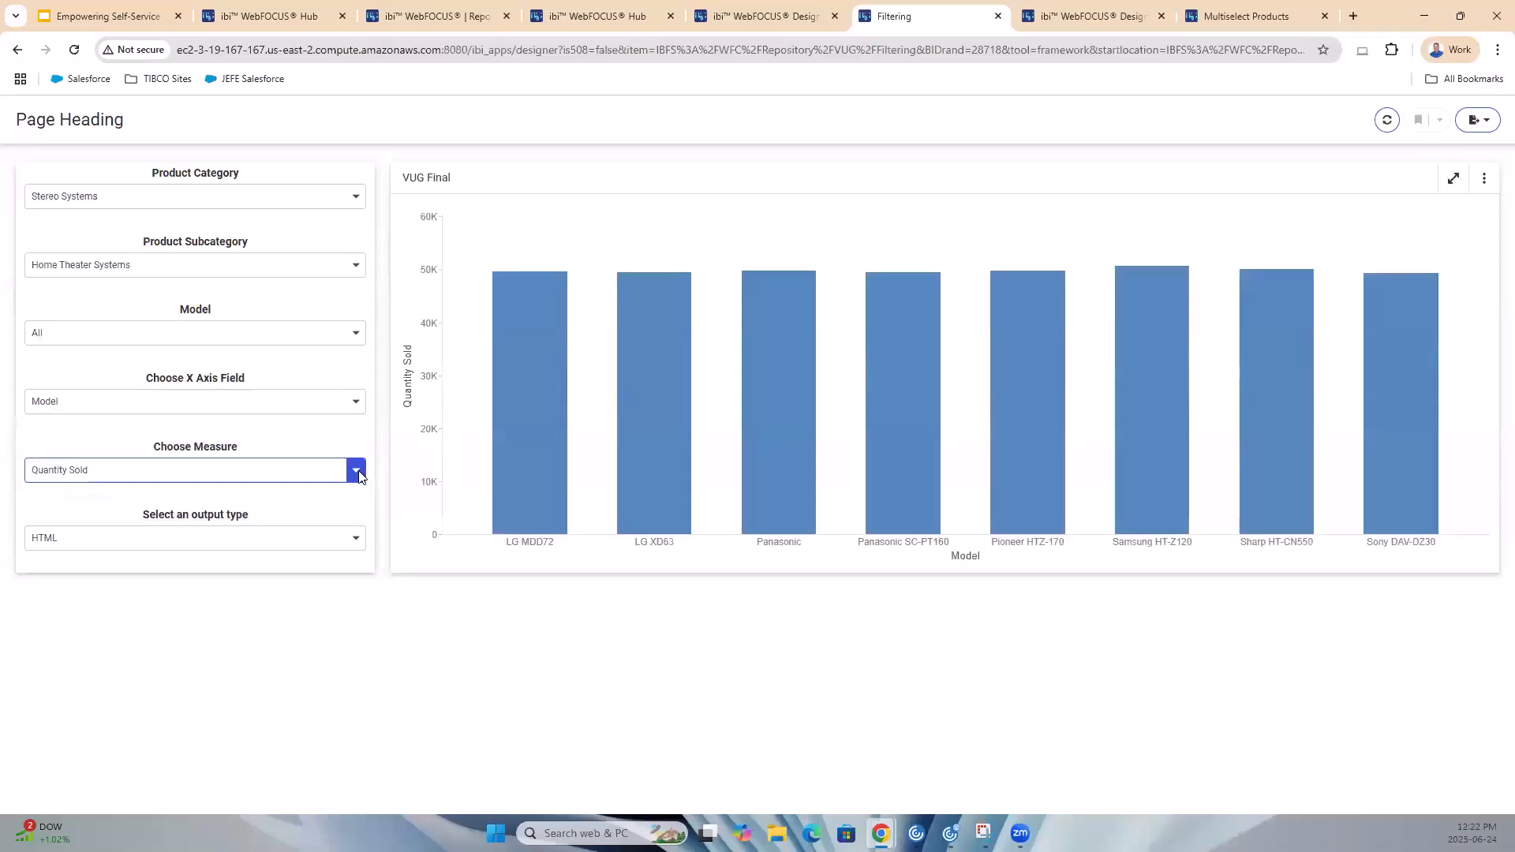
click(221, 471)
click(244, 563)
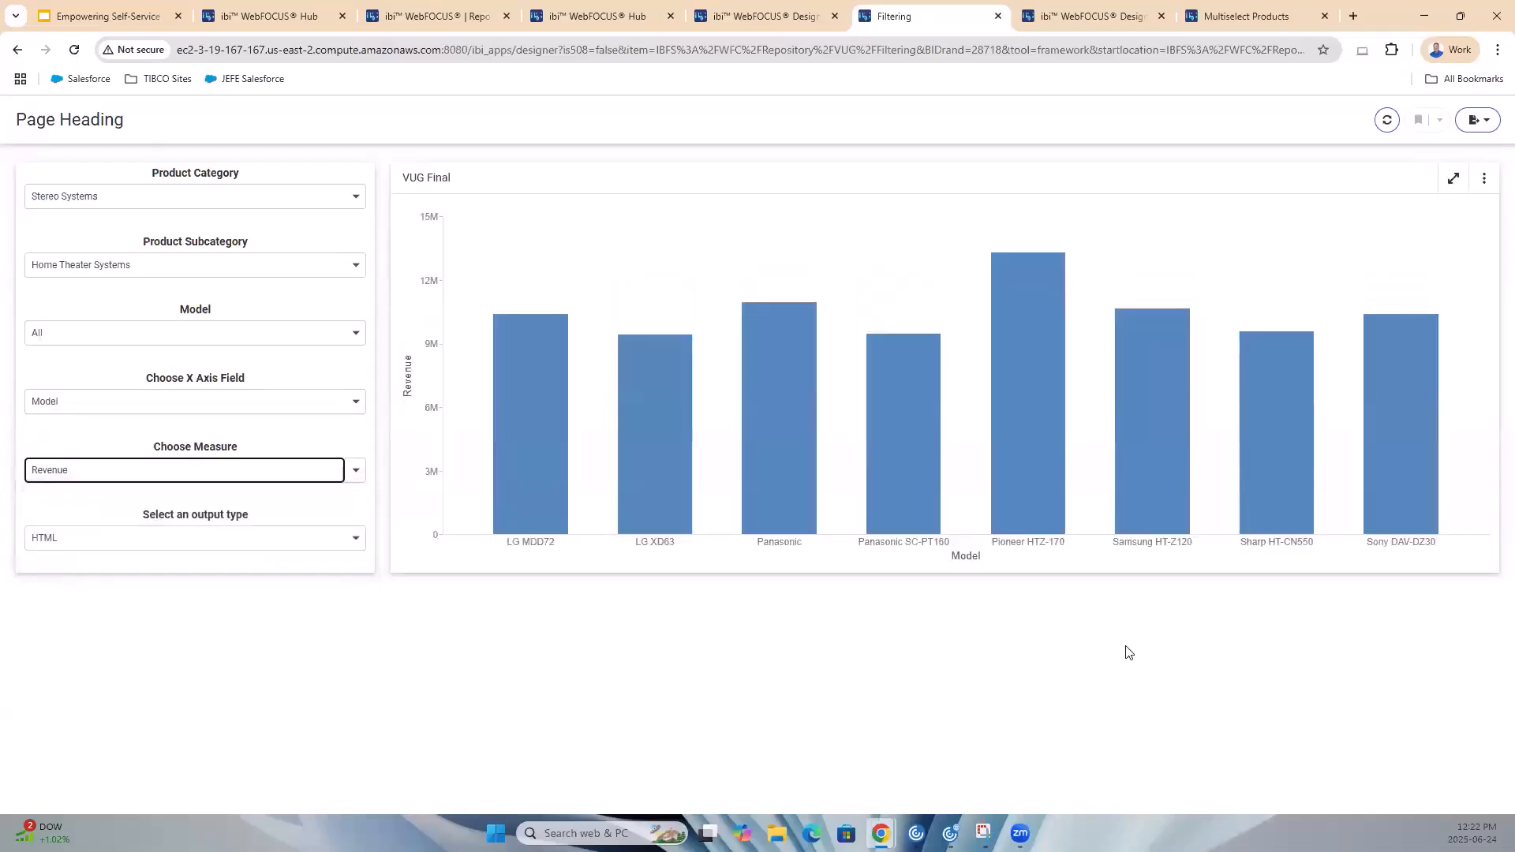